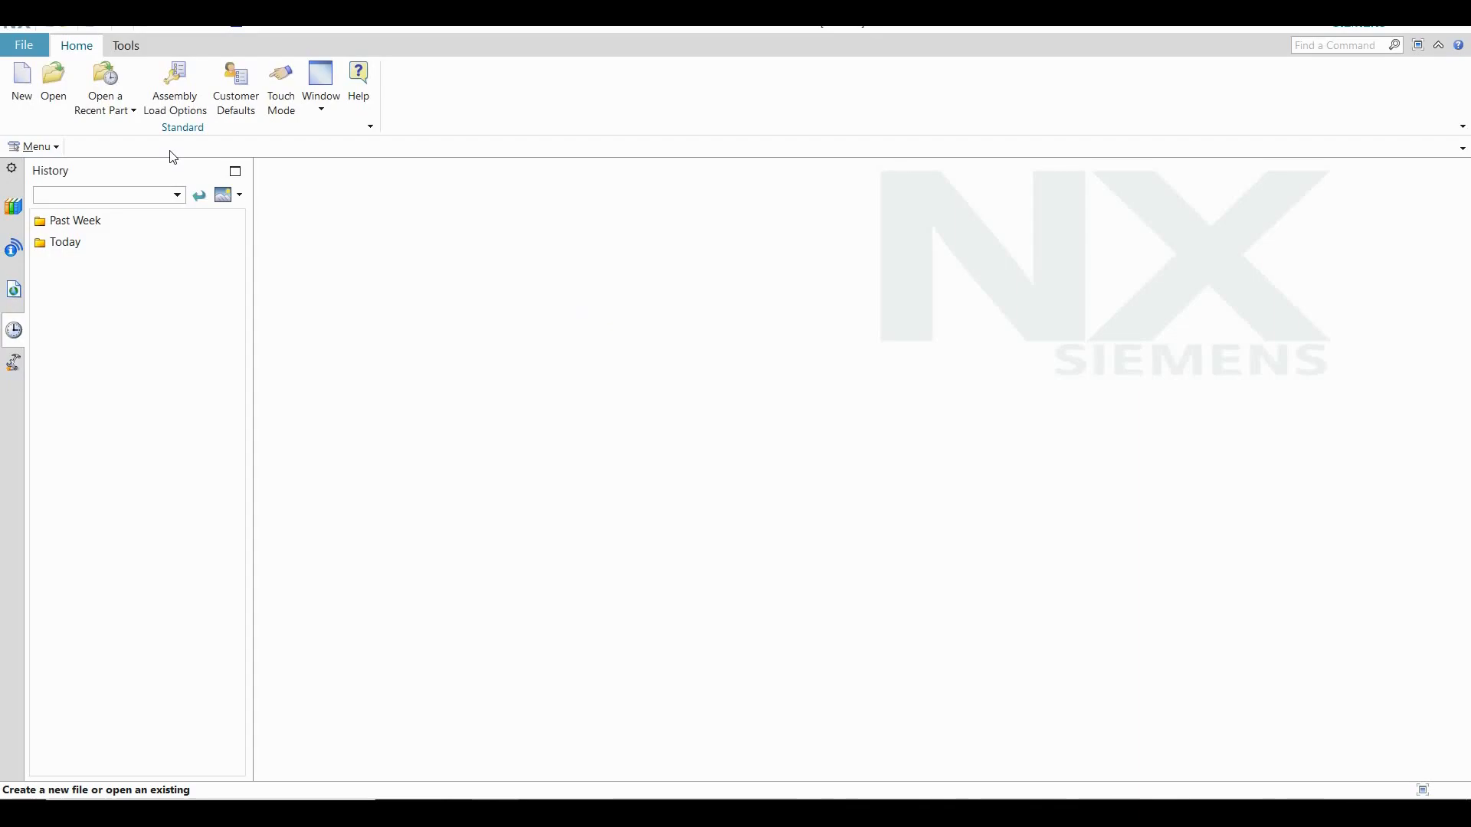
Create a new part file named model2.prt from the Model template in millimetres
left_click(26, 98)
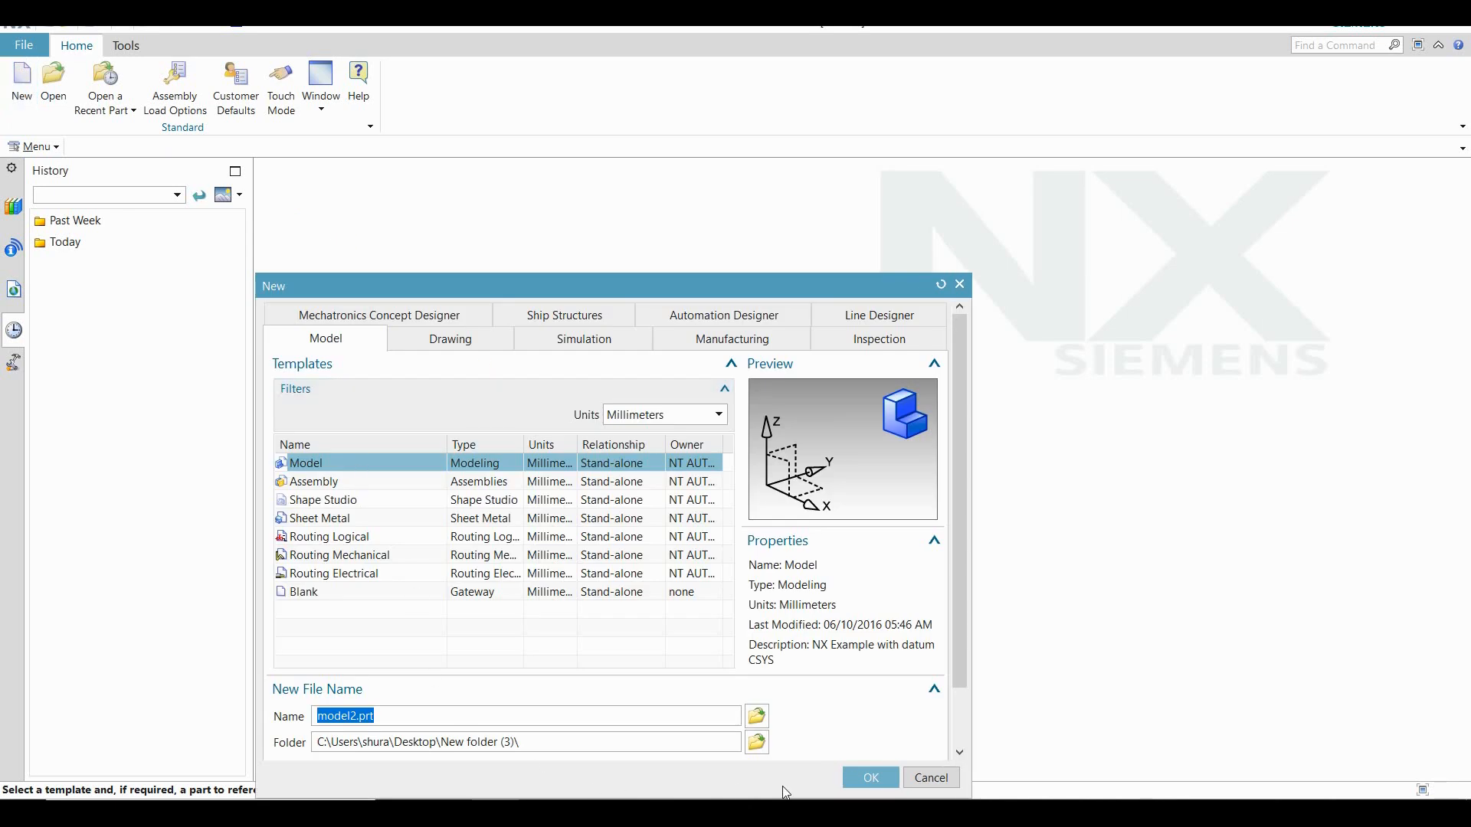
left_click(867, 778)
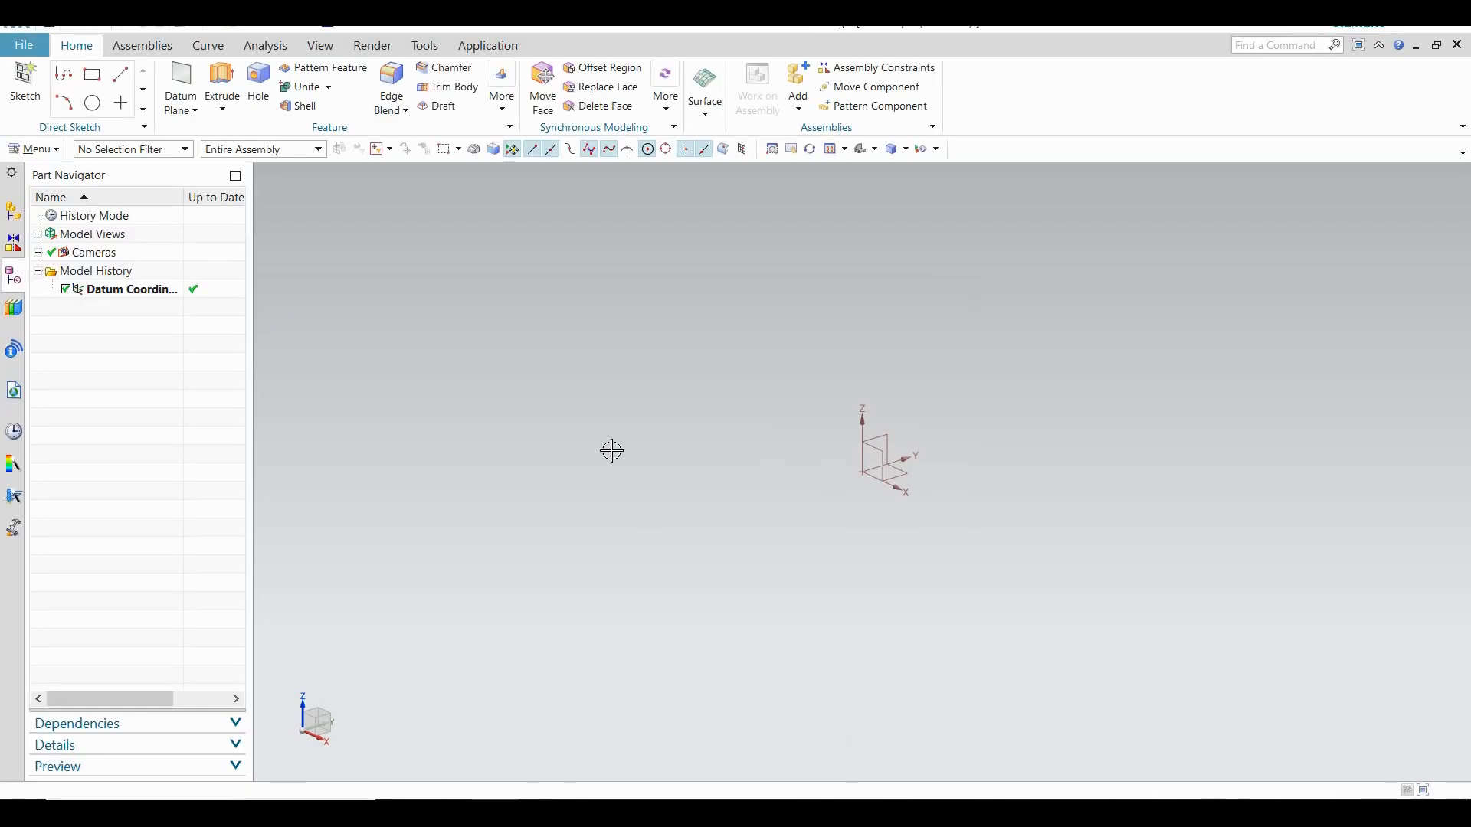
Start a Revolve feature and create its section sketch on the YZ plane of the datum coordinate system
left_click(218, 114)
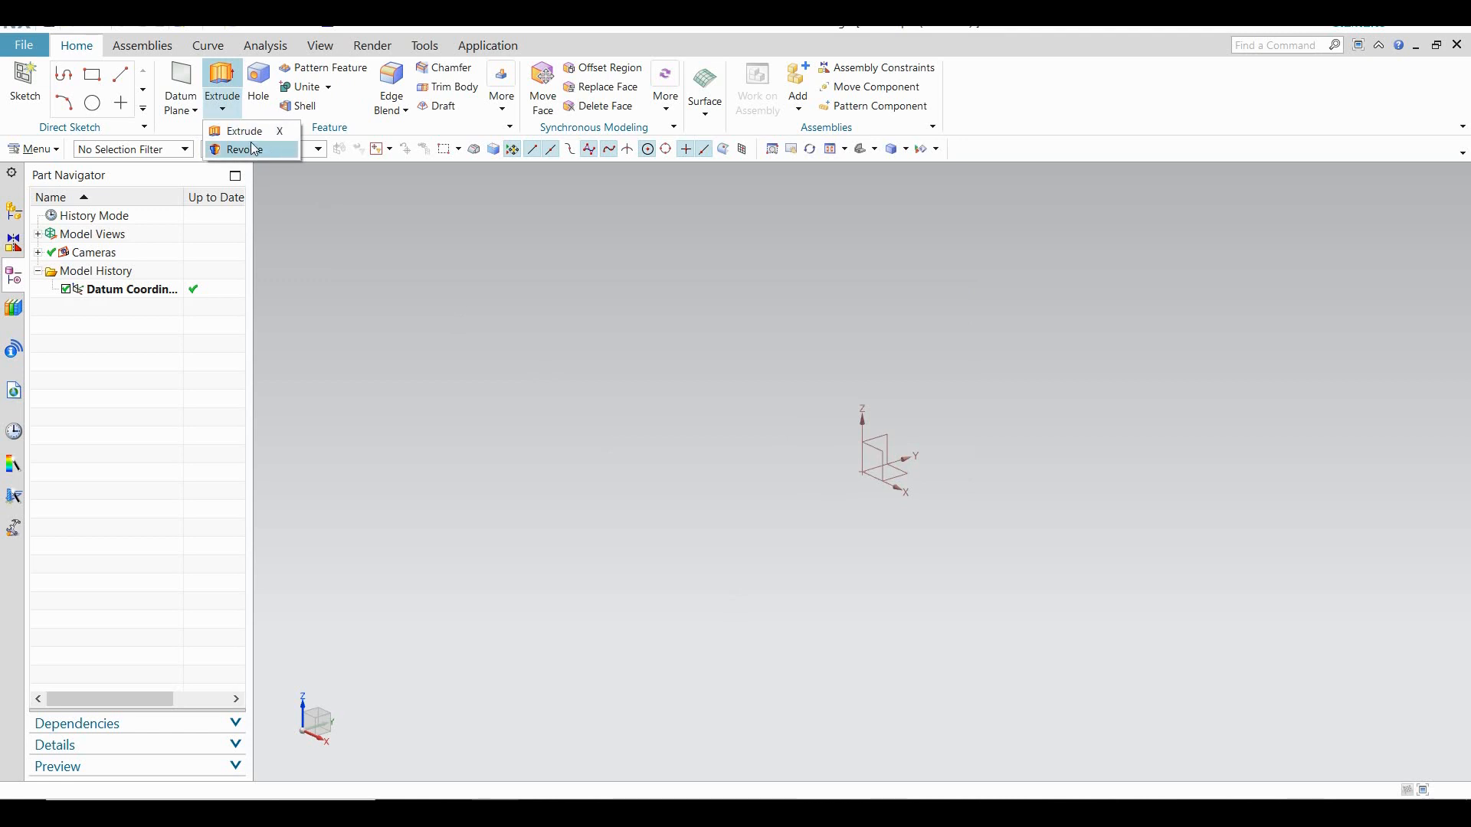
left_click(255, 151)
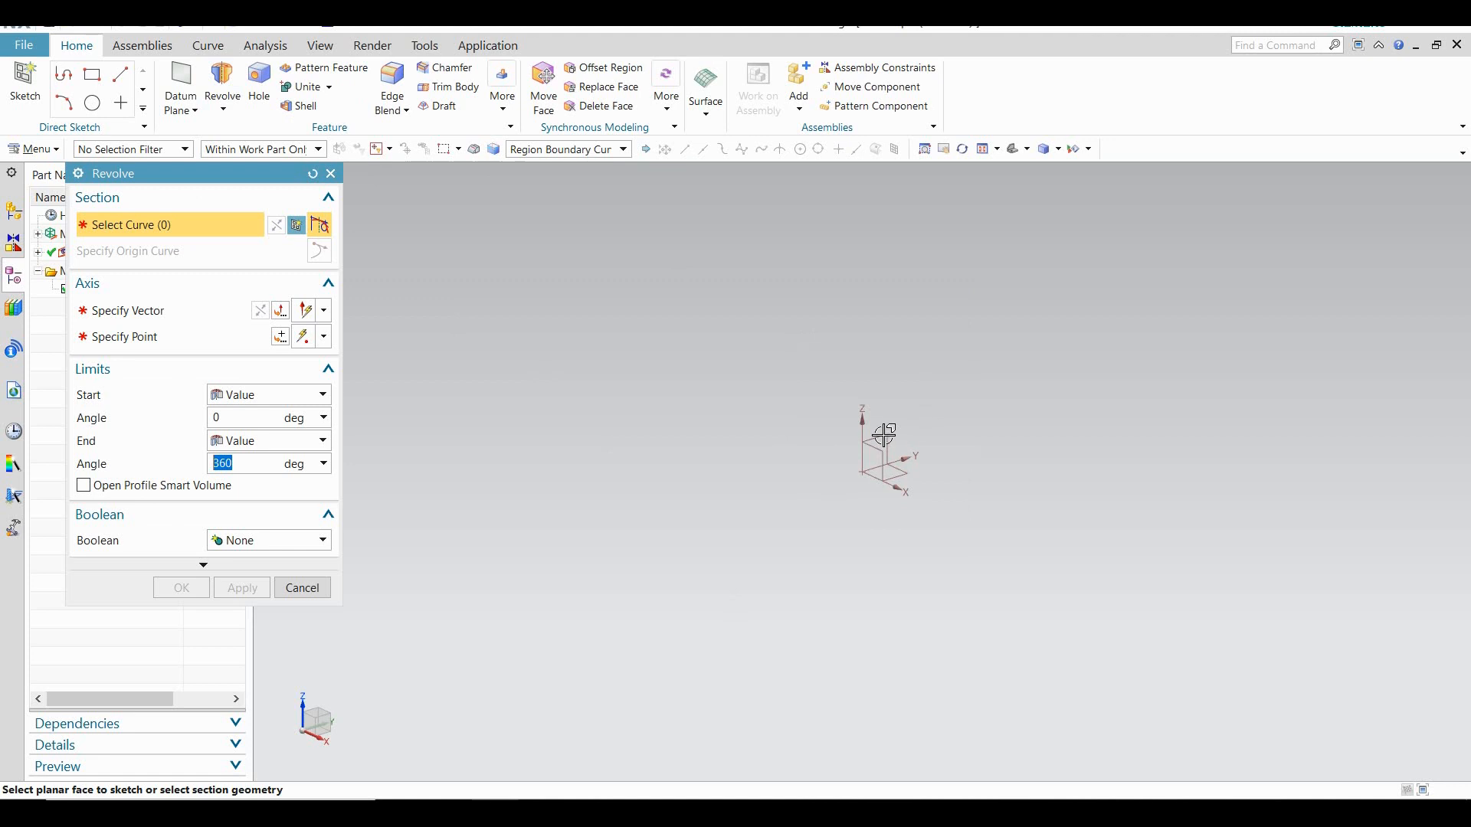
left_click(297, 227)
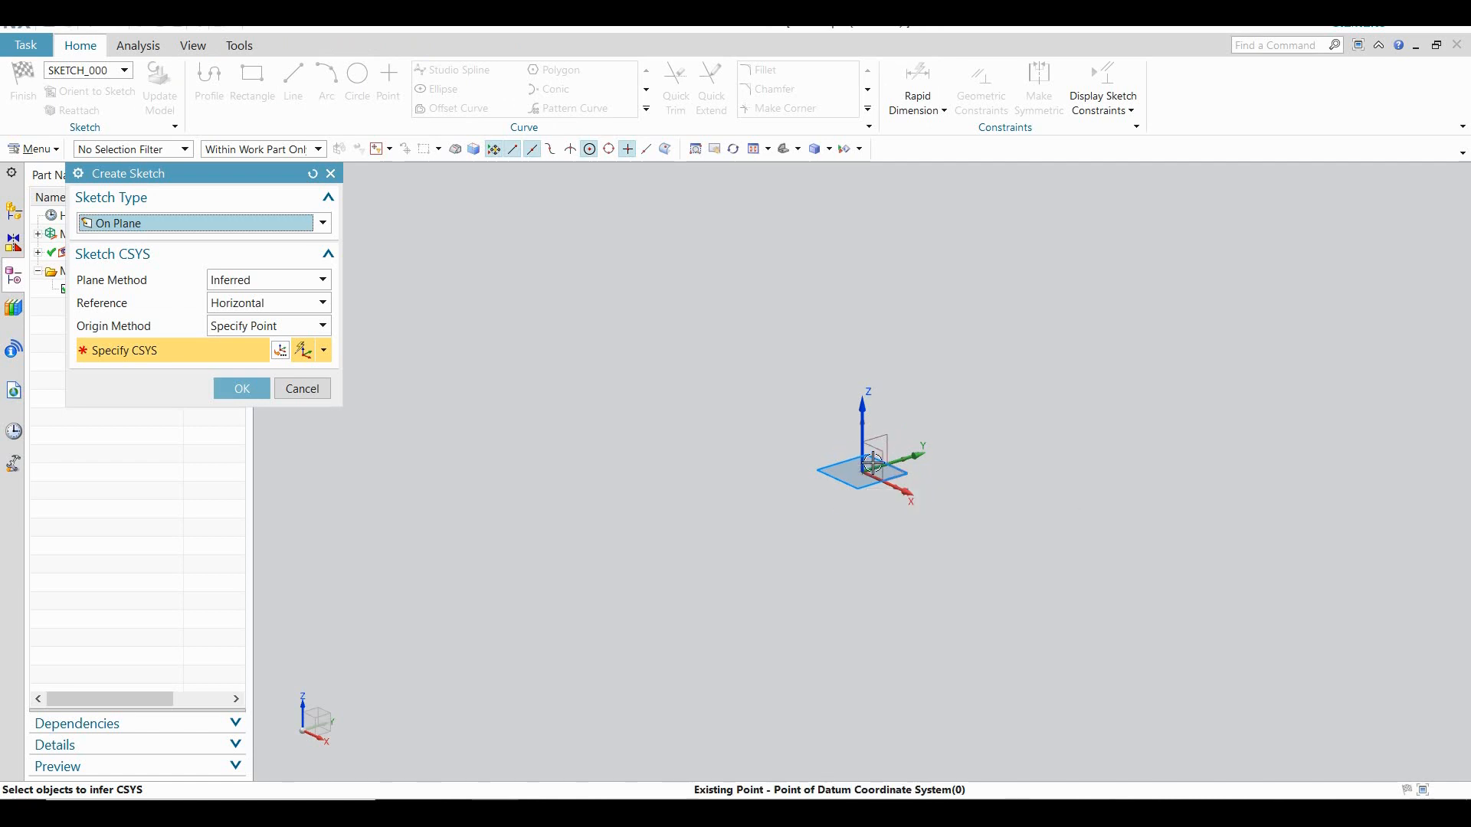
left_click(880, 435)
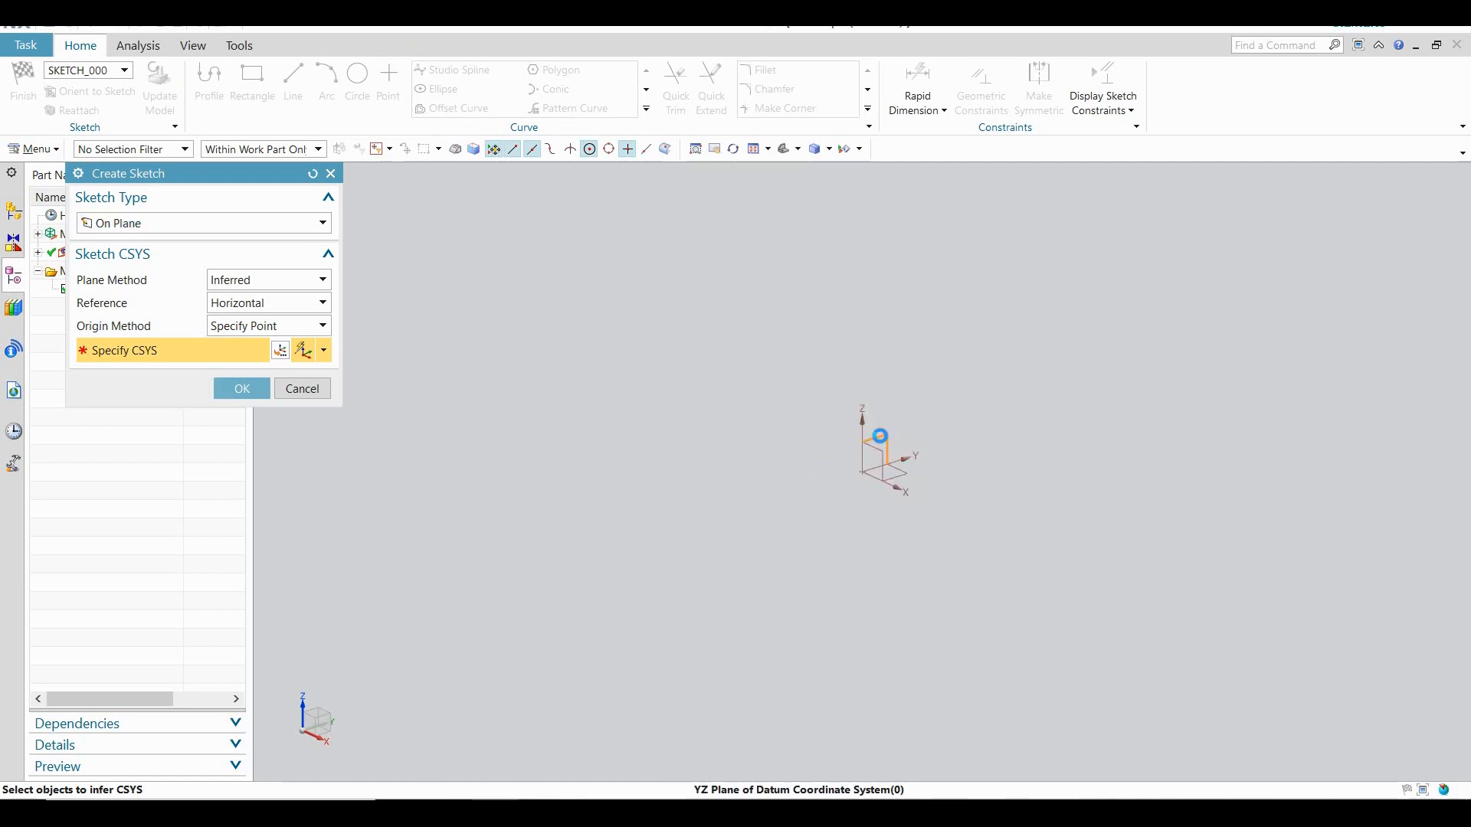
left_click(242, 388)
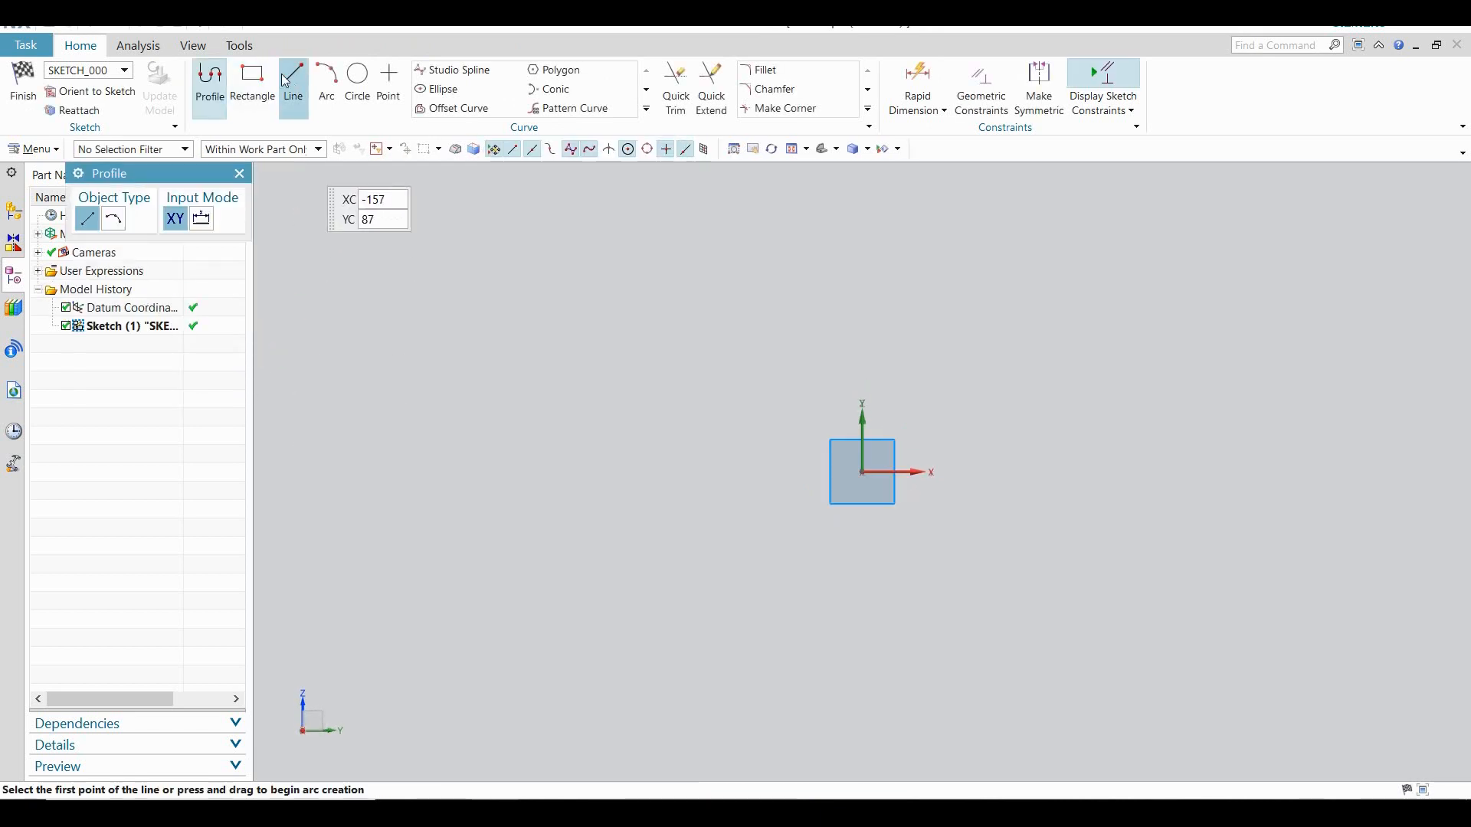
Sketch the profile's lower boundary above the X axis: horizontal line, rise about 10 mm, 12 mm horizontal, drop, then a long horizontal line
left_click(298, 86)
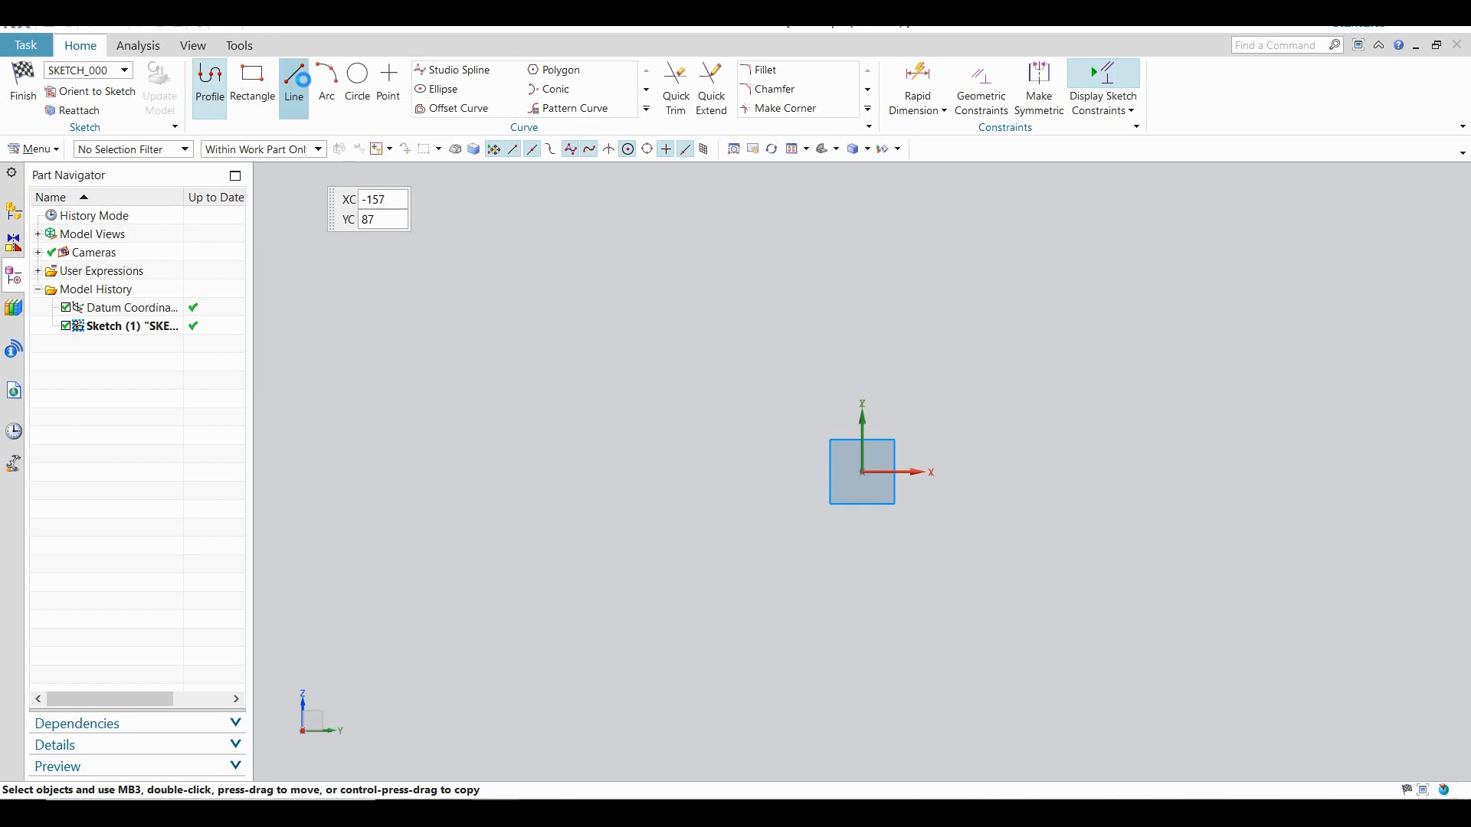
left_click(209, 84)
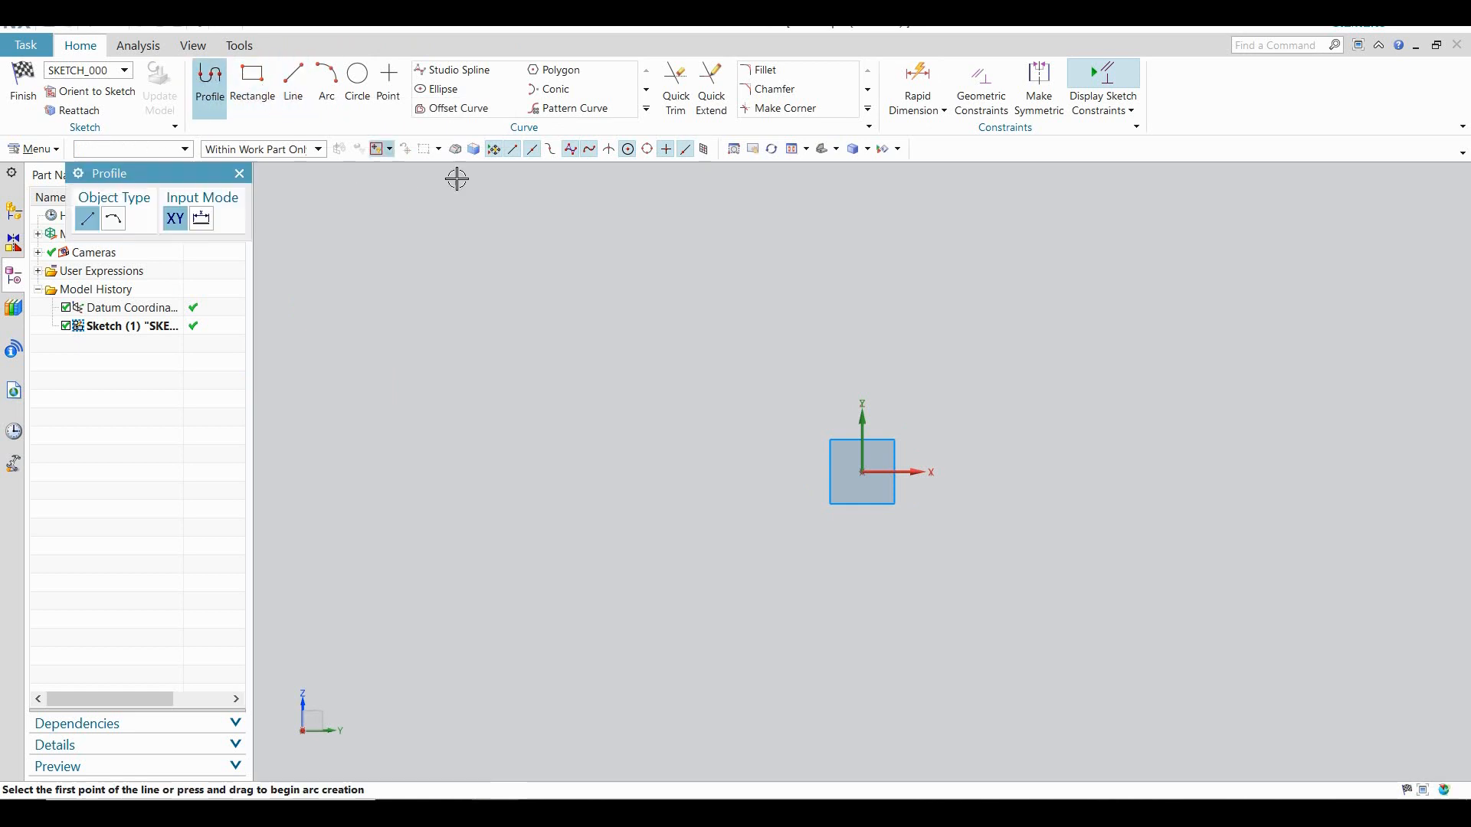
left_click(606, 393)
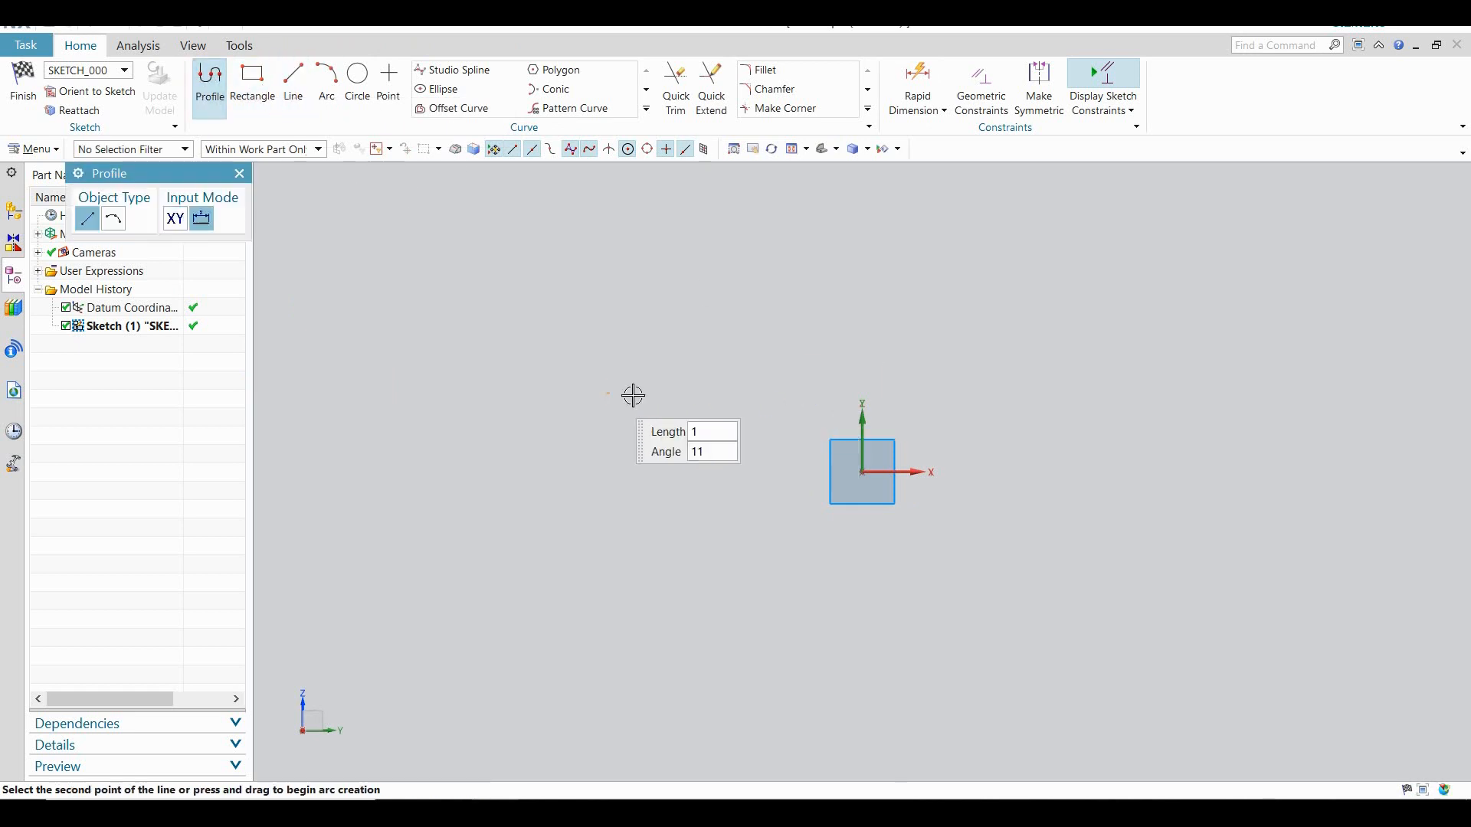
left_click(813, 394)
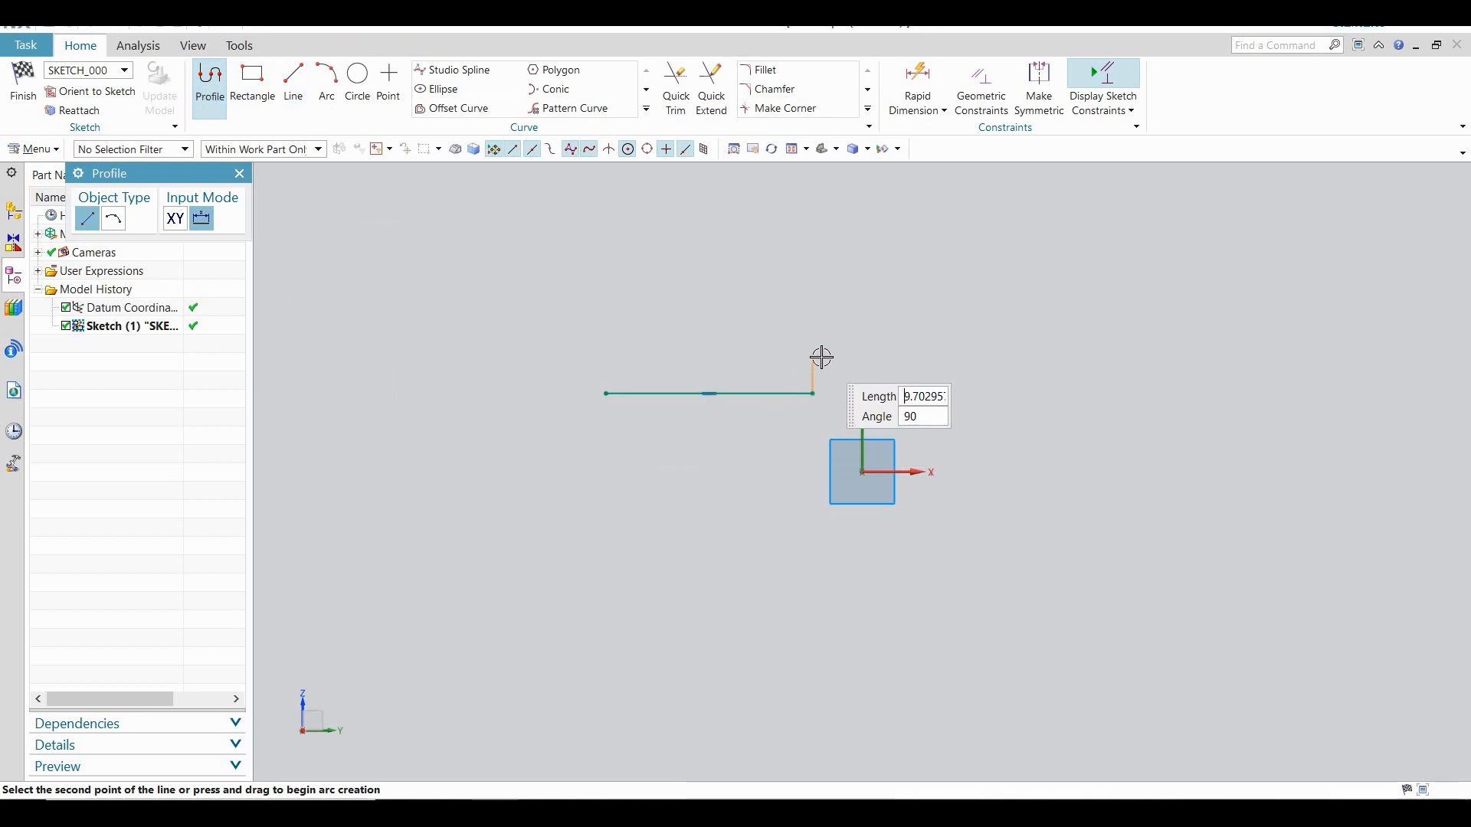
left_click(820, 356)
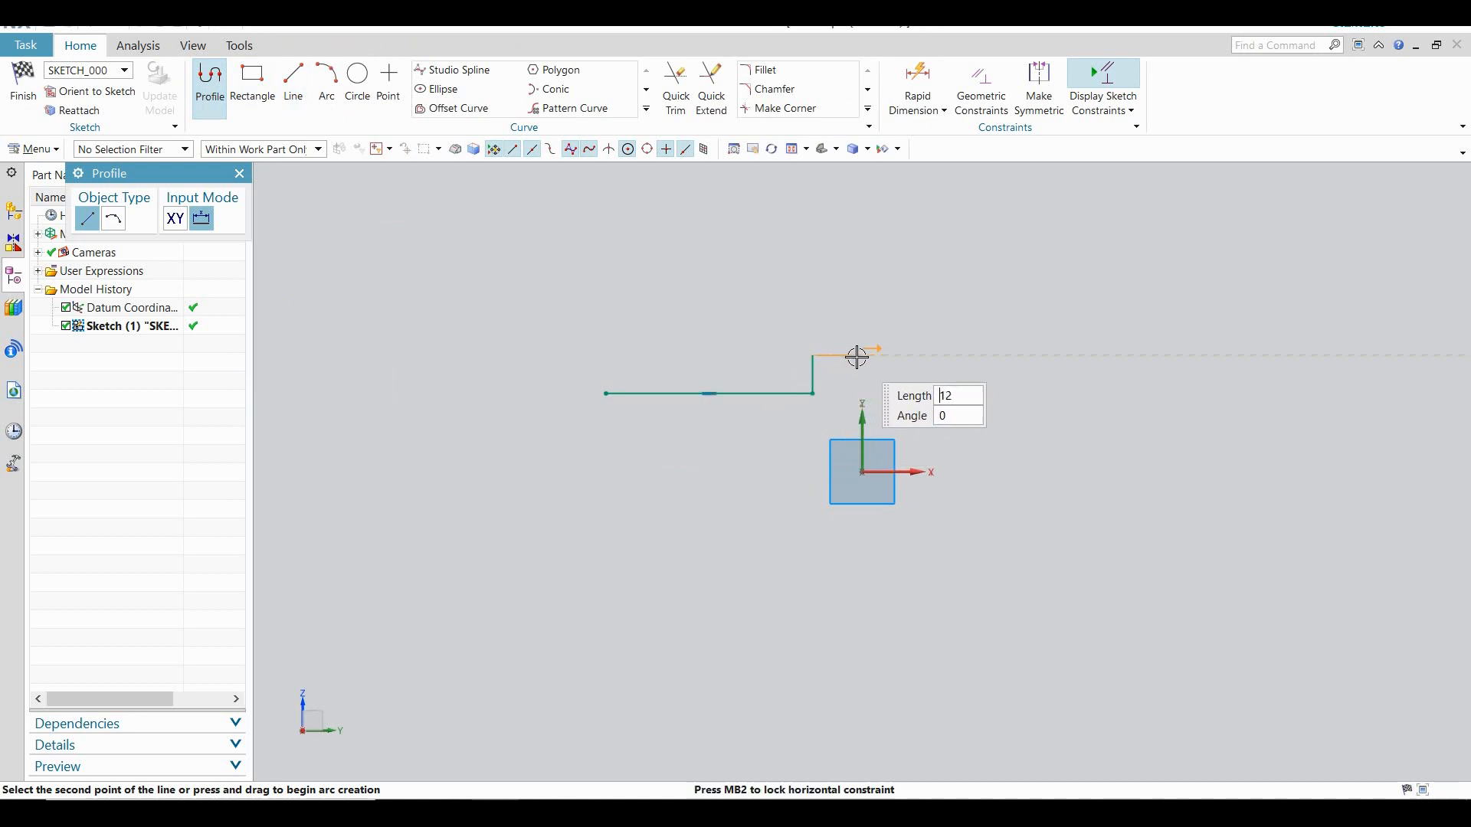
left_click(856, 356)
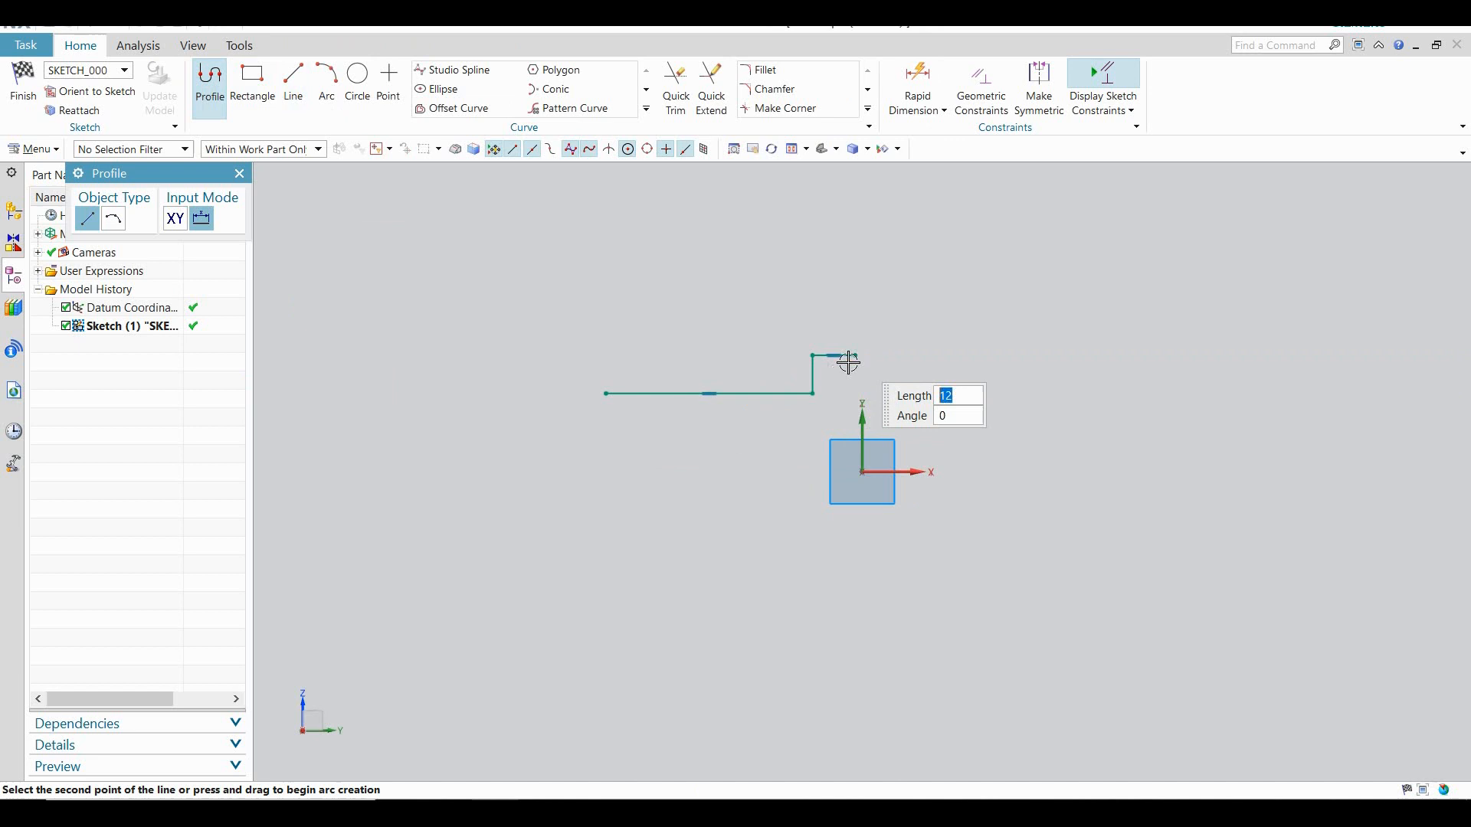
left_click(852, 415)
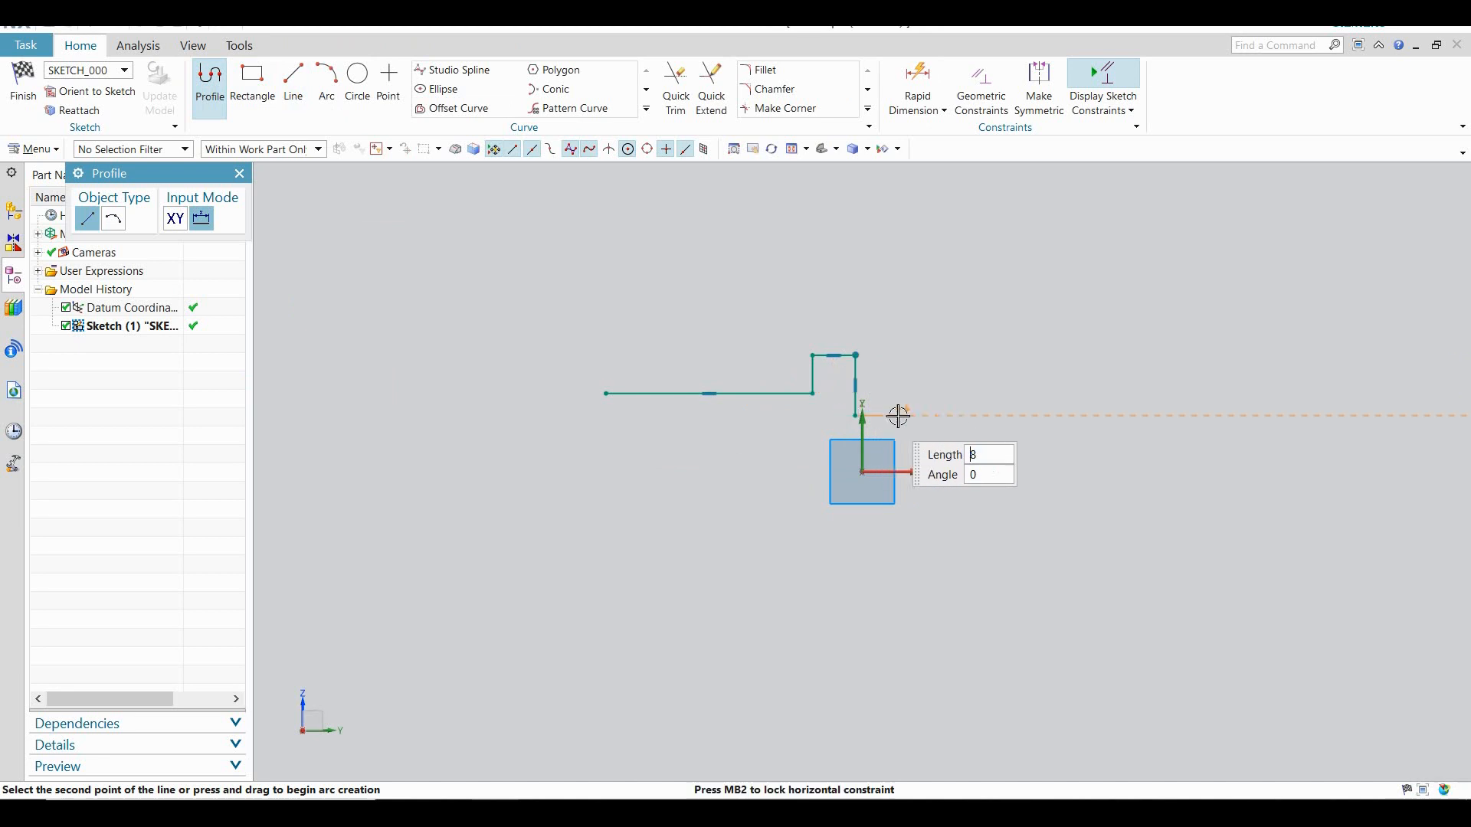
left_click(1051, 415)
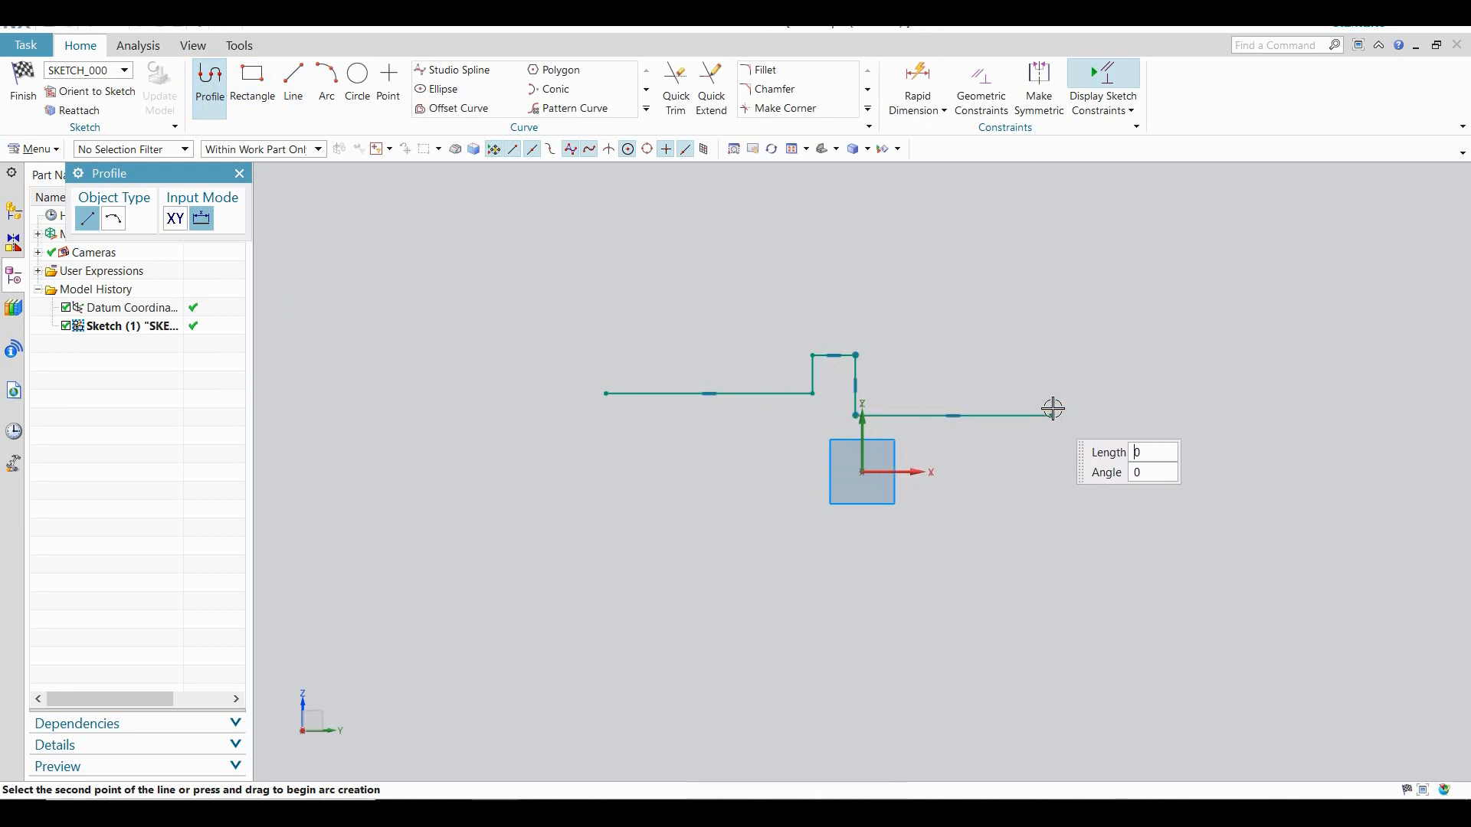
Close the profile with a stepped upper boundary, its top about 27 mm wide with a 19 mm drop, a sloped line and a short left edge
left_click(1058, 320)
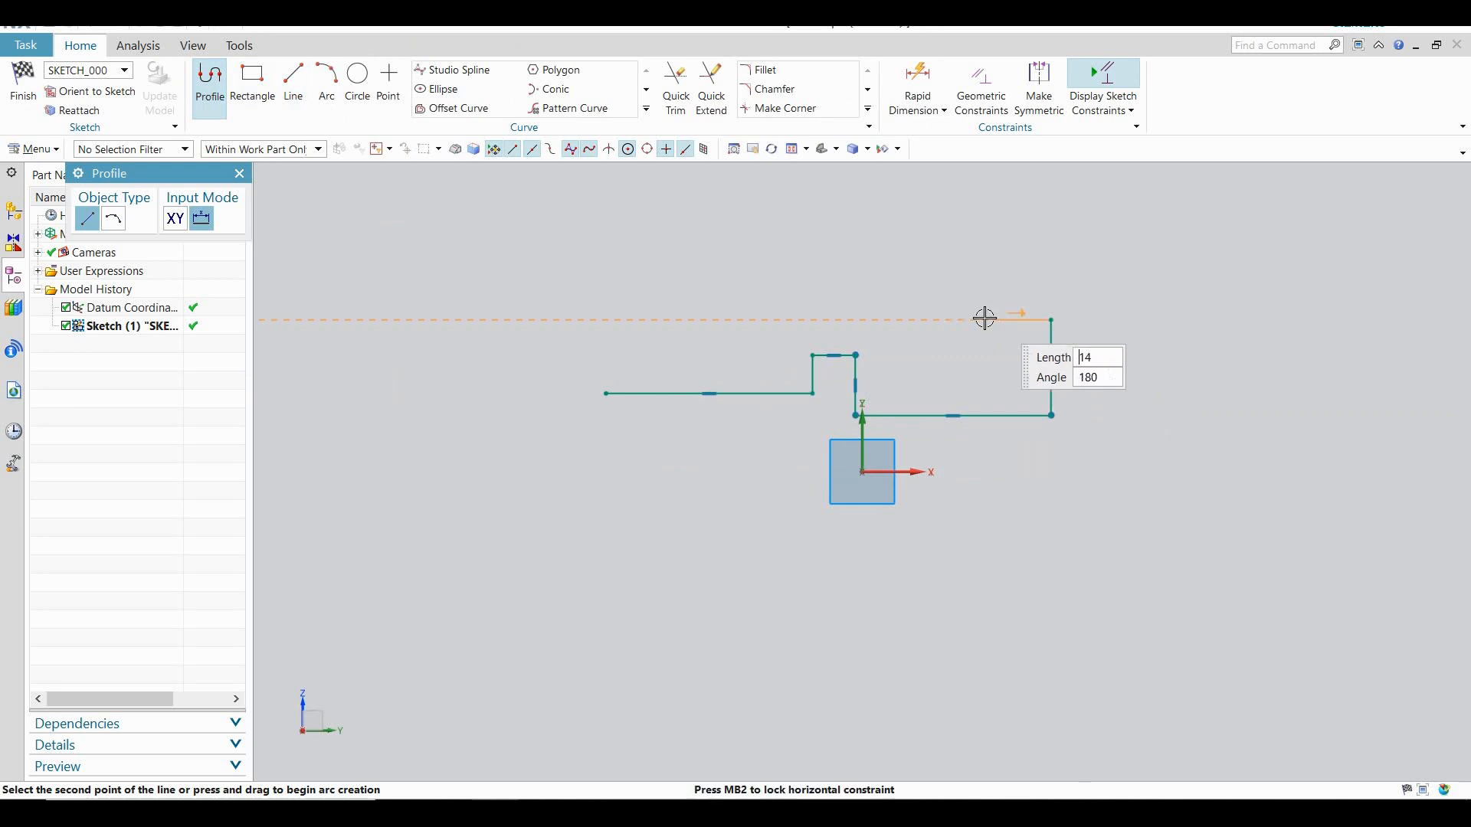
left_click(927, 318)
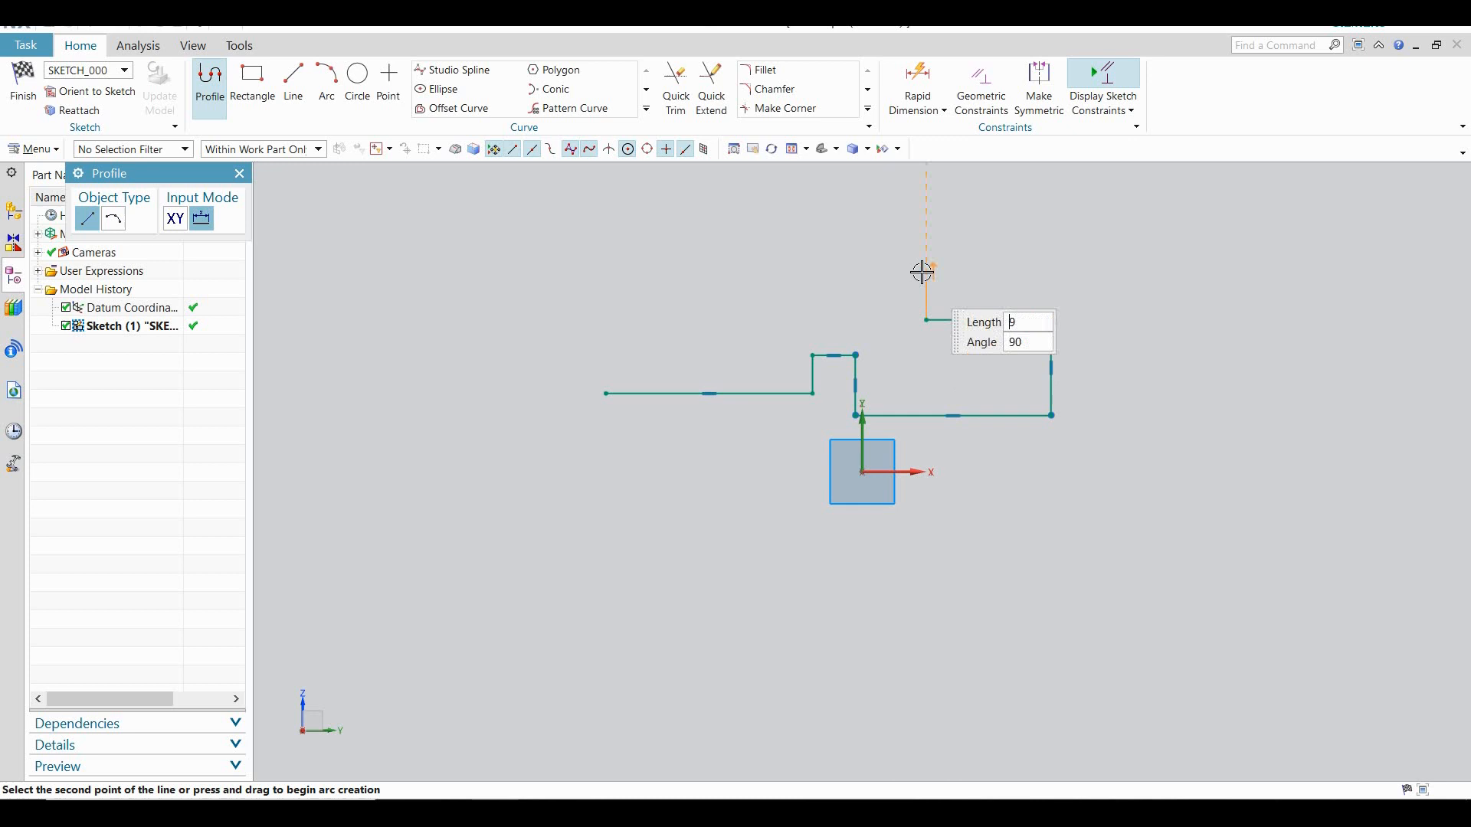
left_click(923, 228)
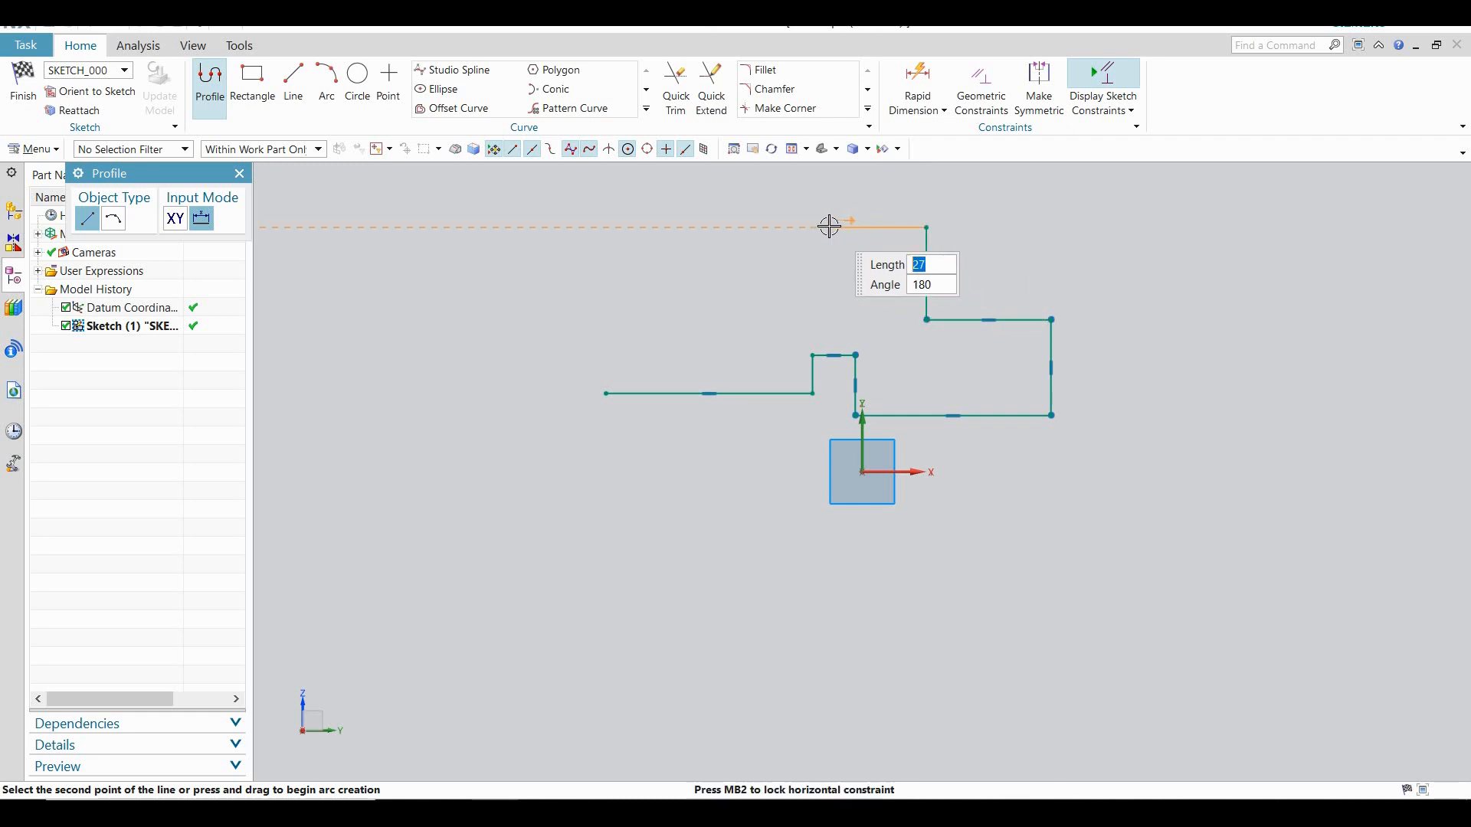
left_click(828, 226)
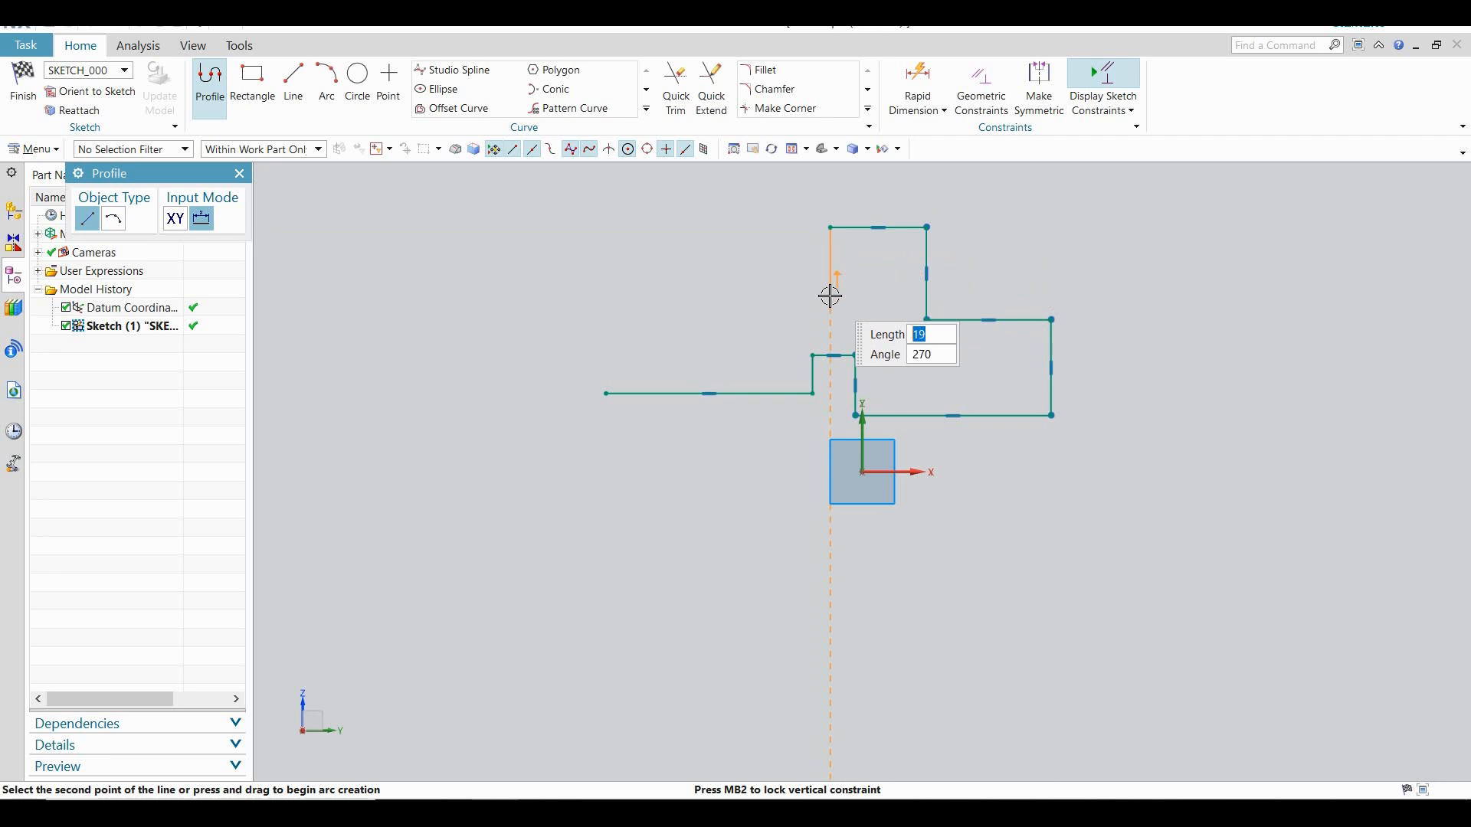
left_click(829, 295)
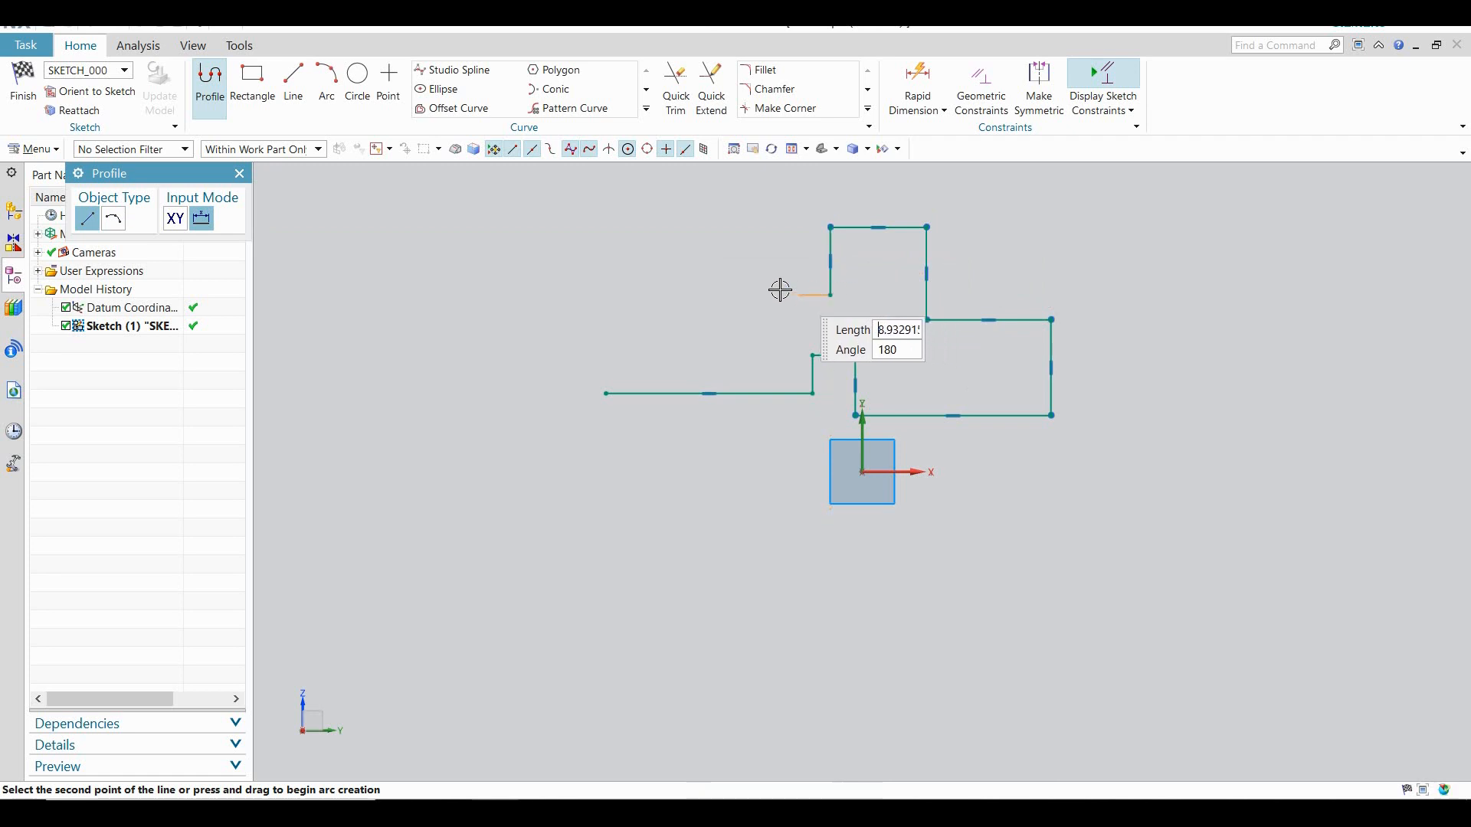
left_click(728, 292)
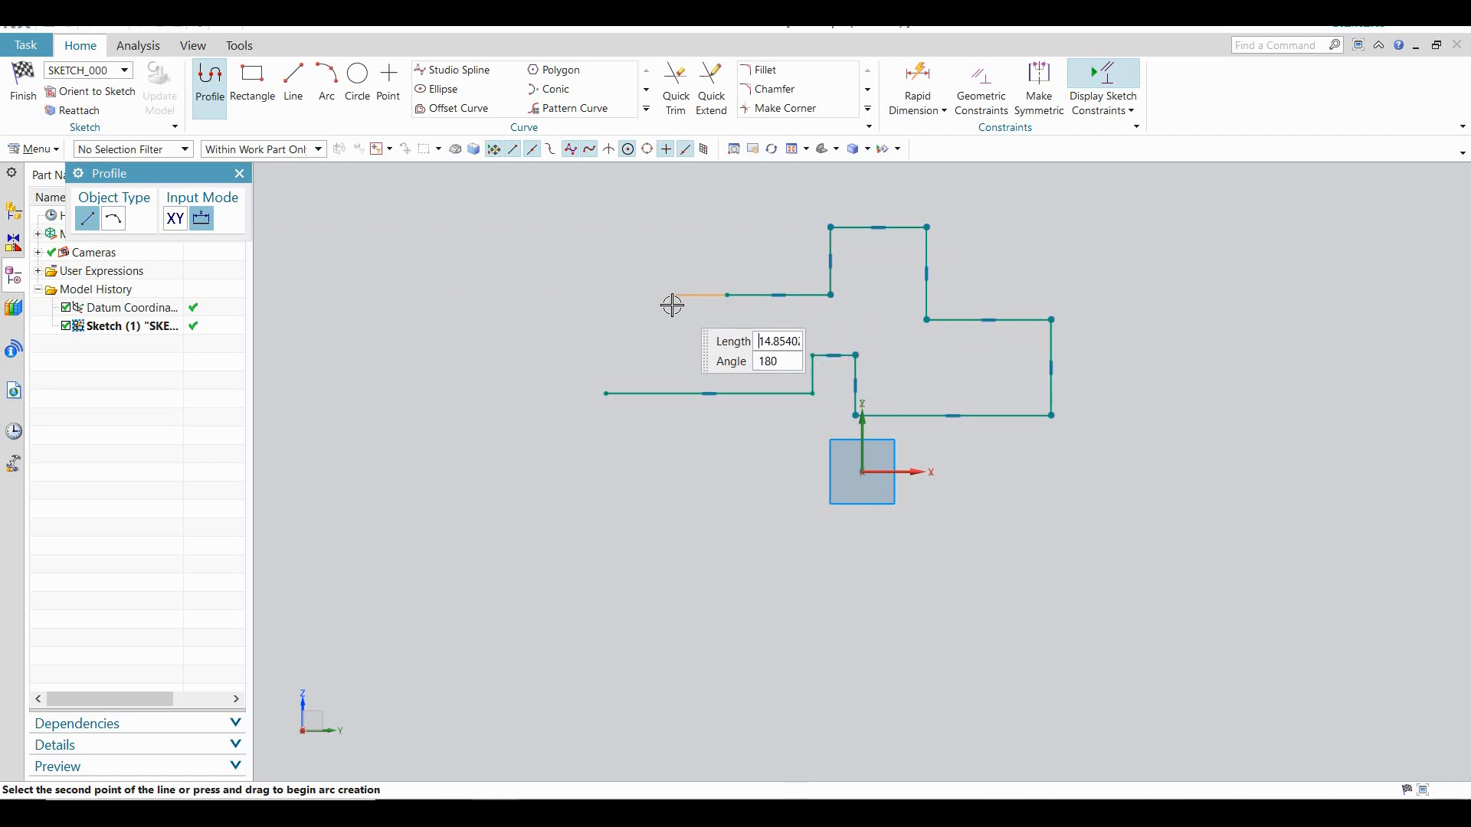
left_click(604, 343)
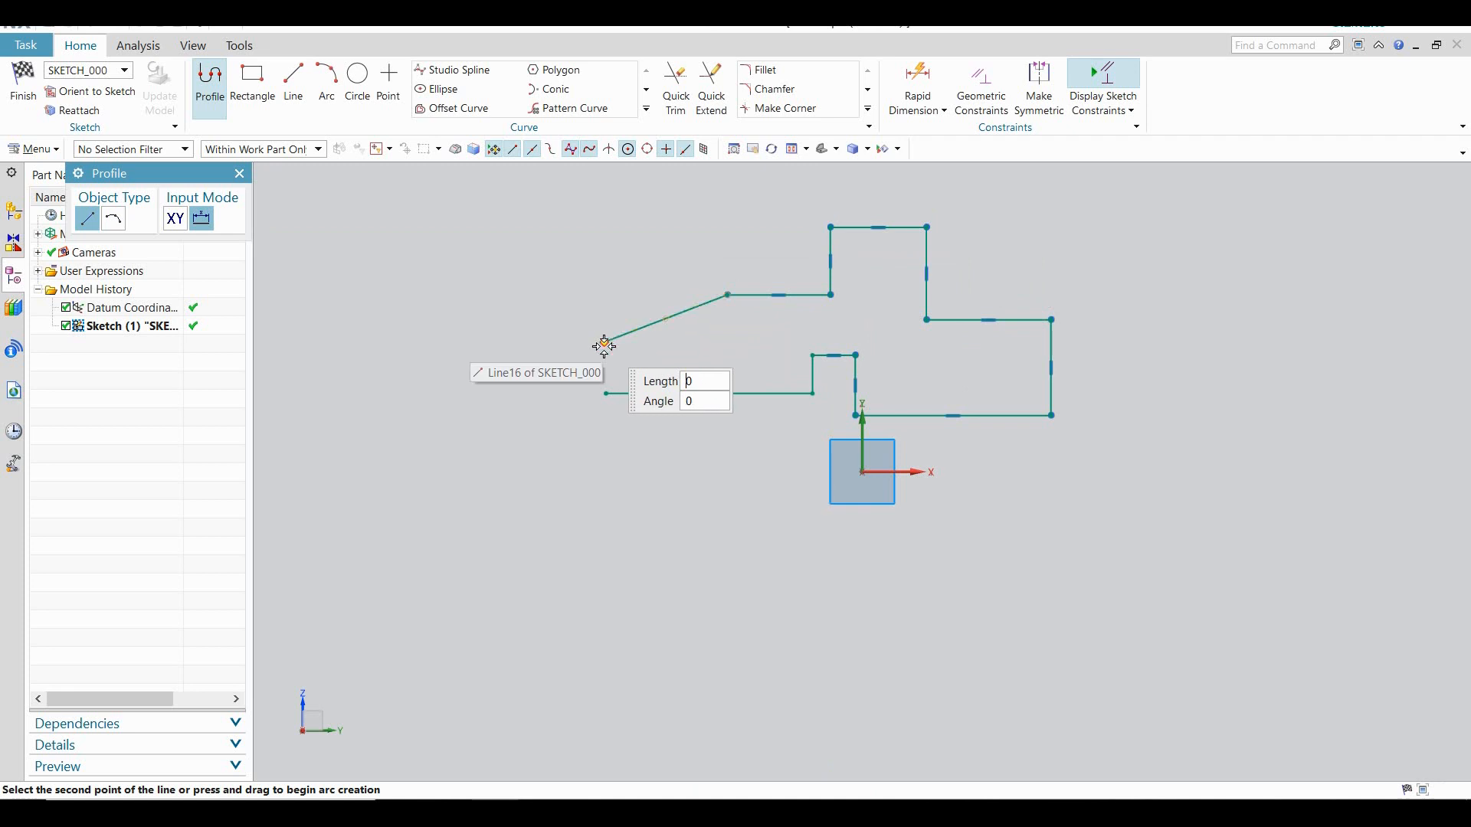
left_click(605, 393)
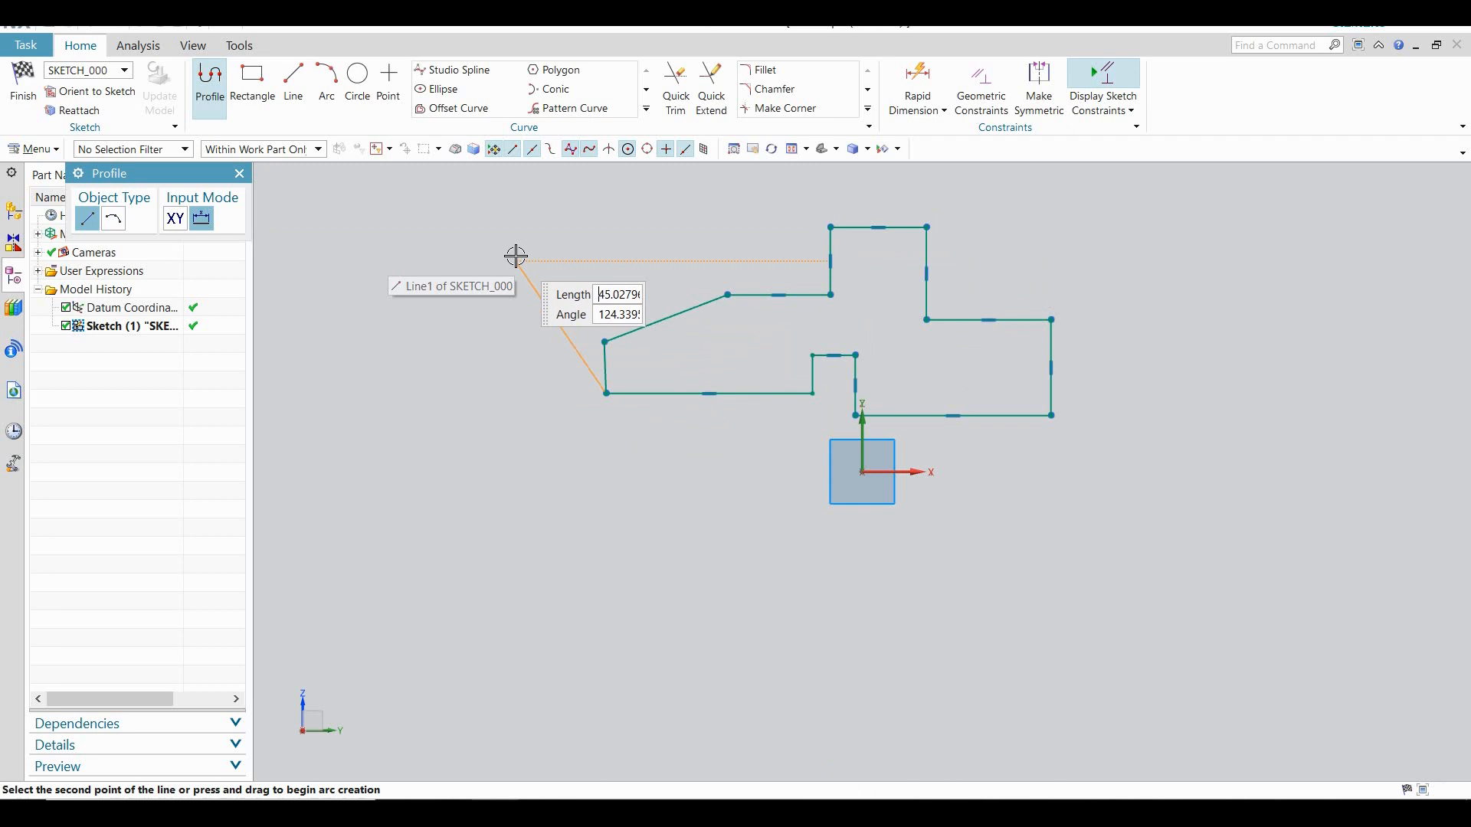
middle_click(365, 206)
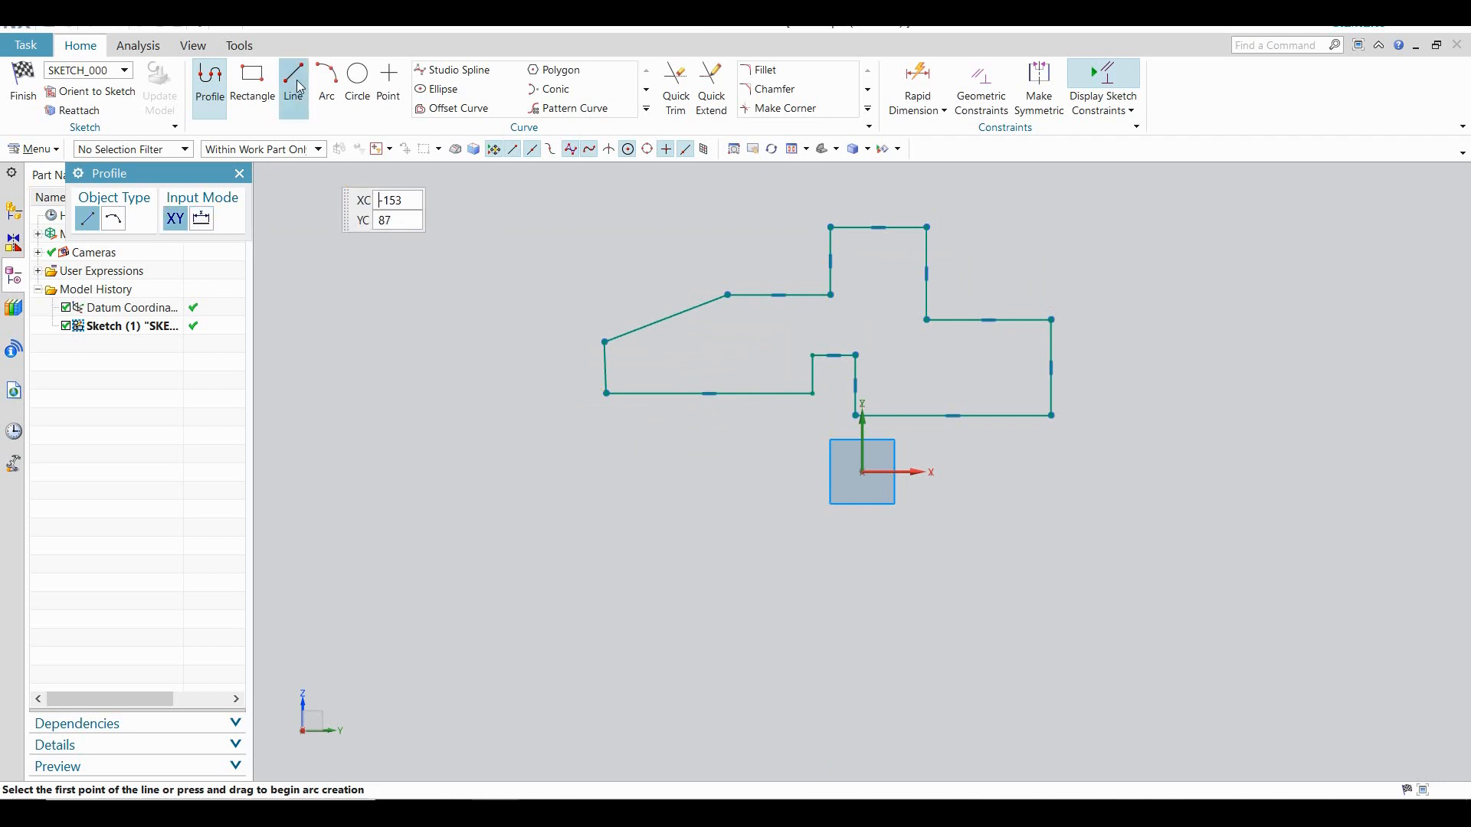
Draw a horizontal line from the sketch origin along the positive X axis and convert it to a reference line
left_click(296, 78)
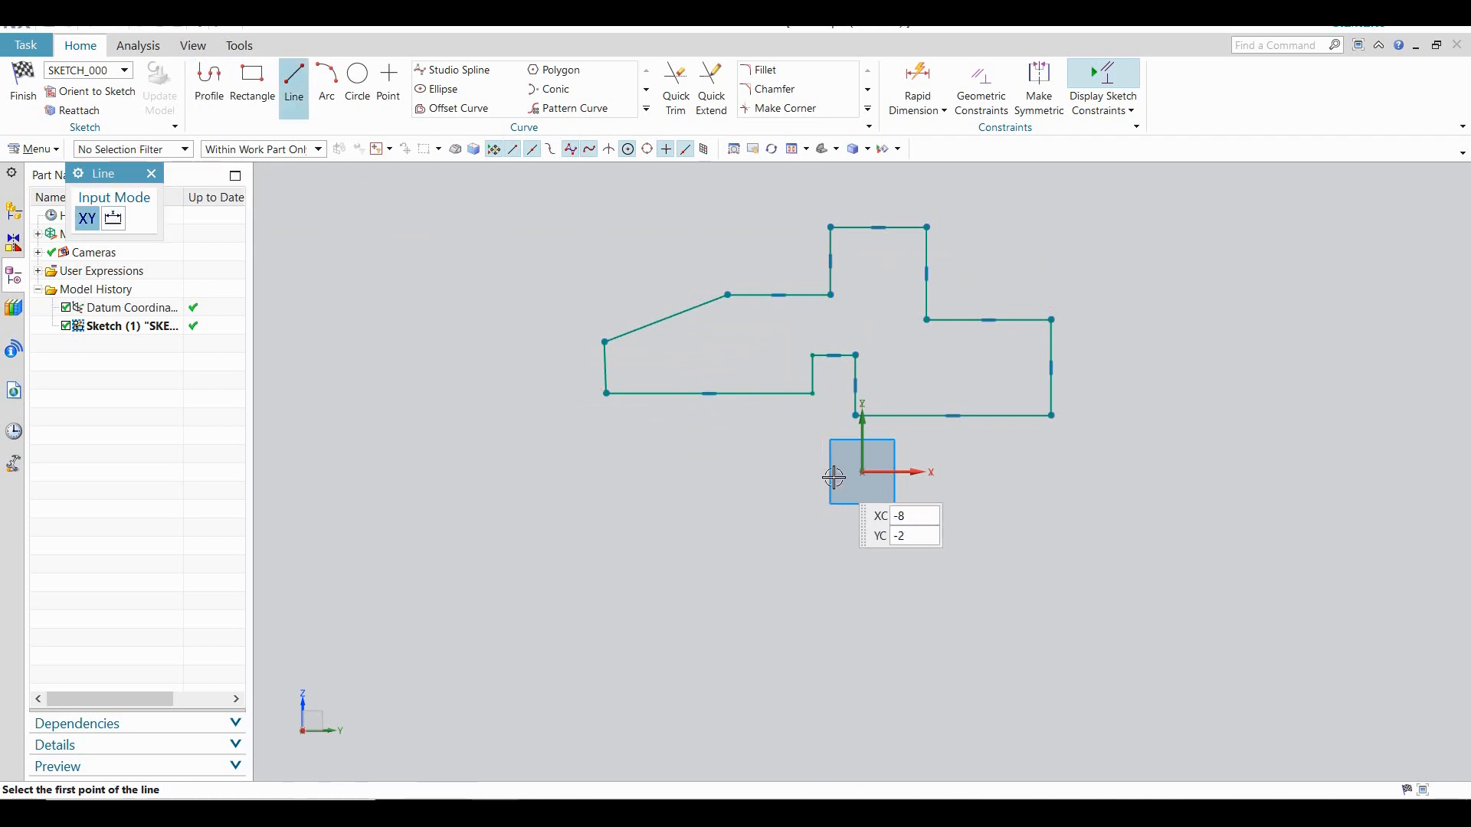
left_click(861, 472)
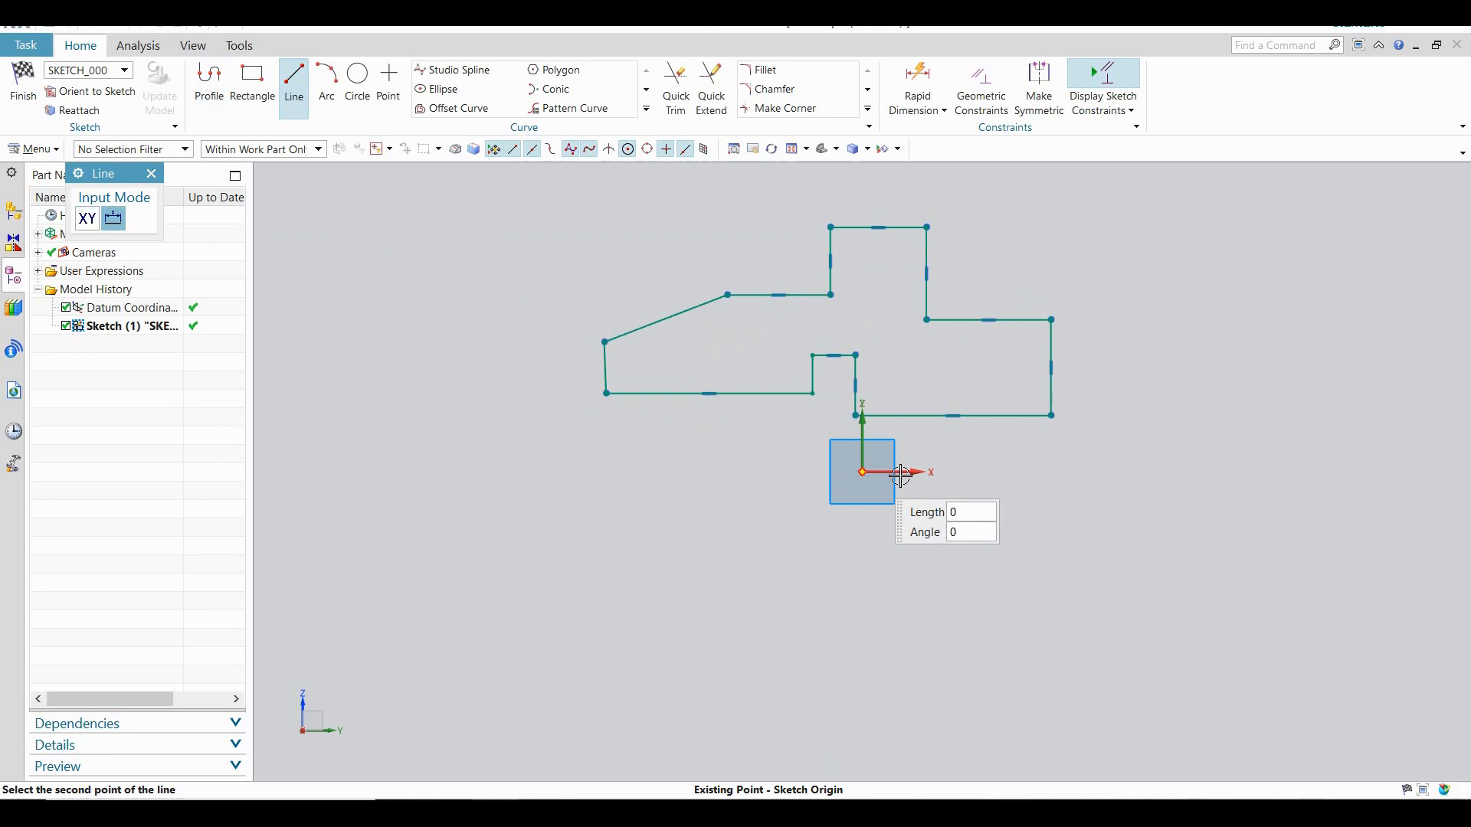
left_click(1083, 471)
key("Escape")
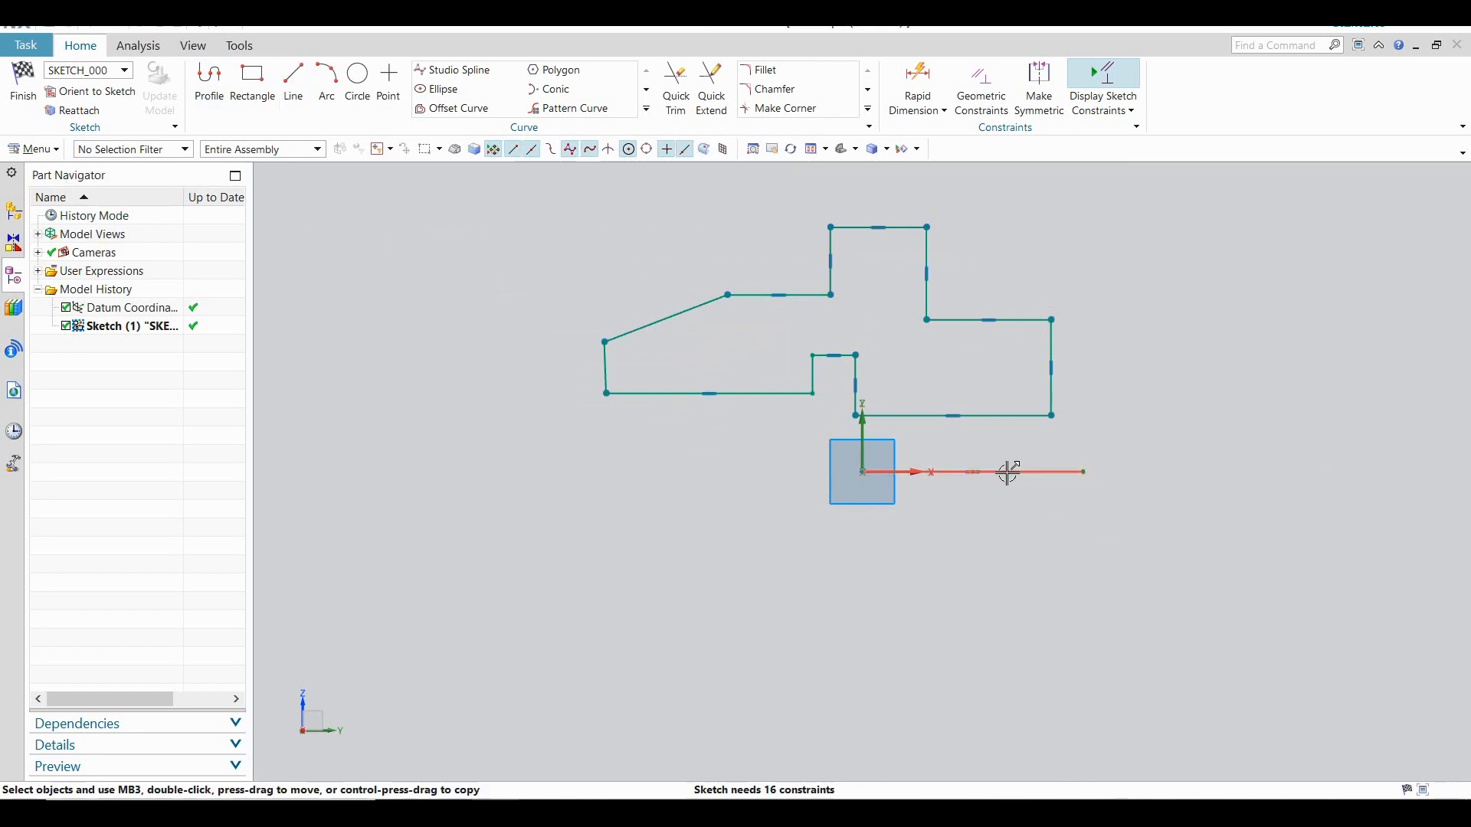
left_click(1007, 472)
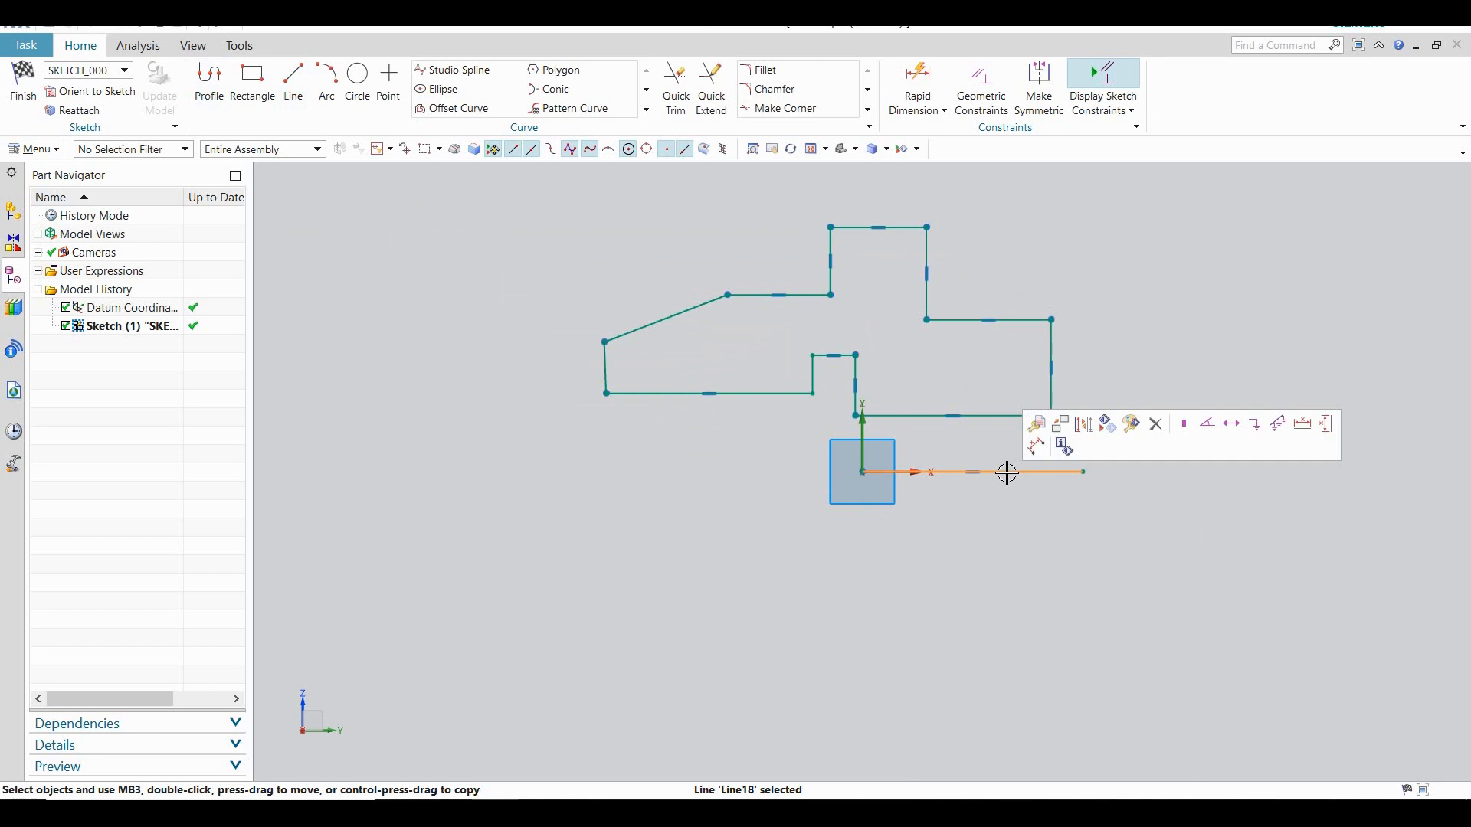
right_click(1007, 474)
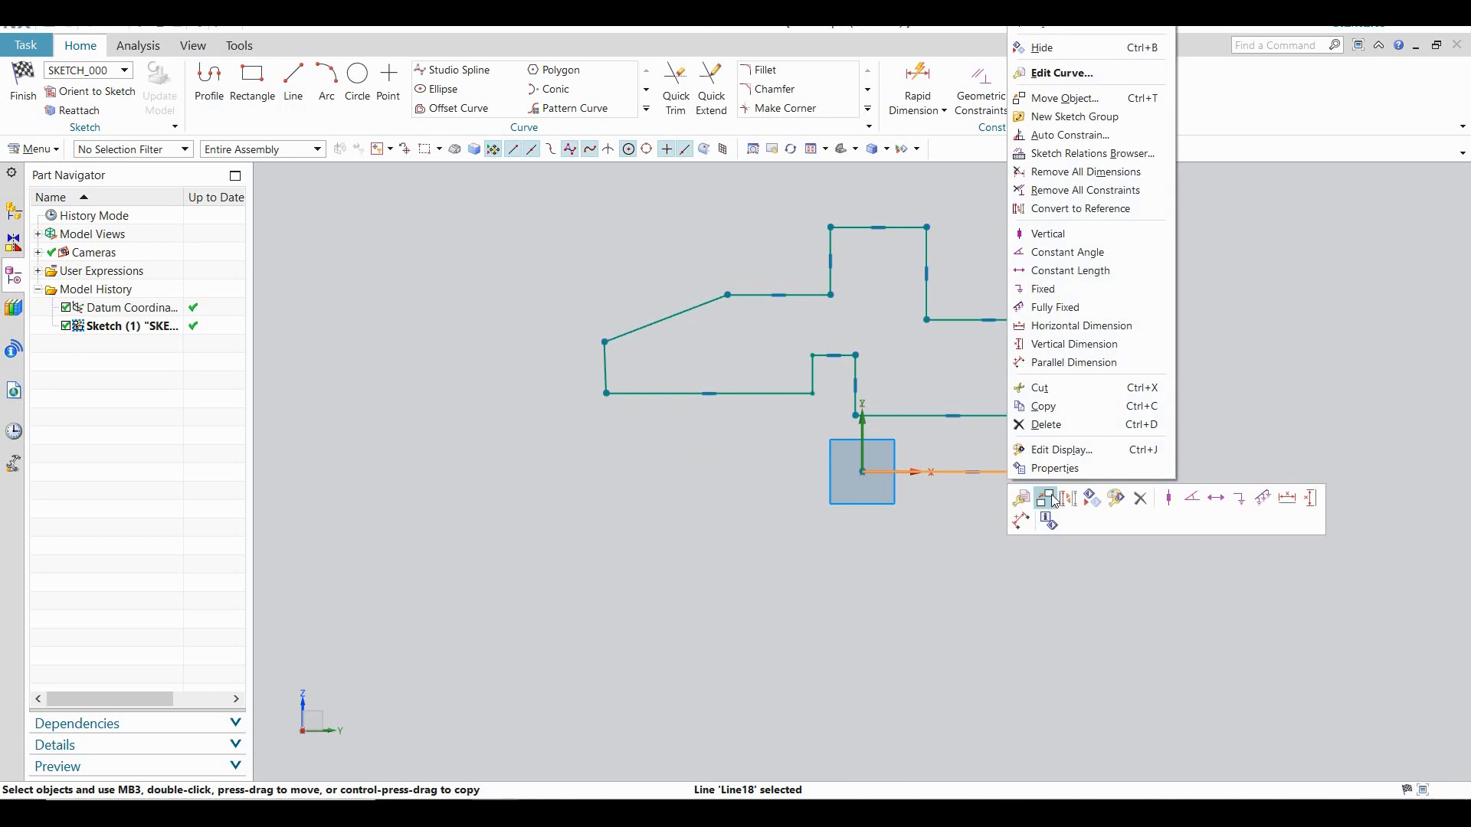
left_click(1054, 498)
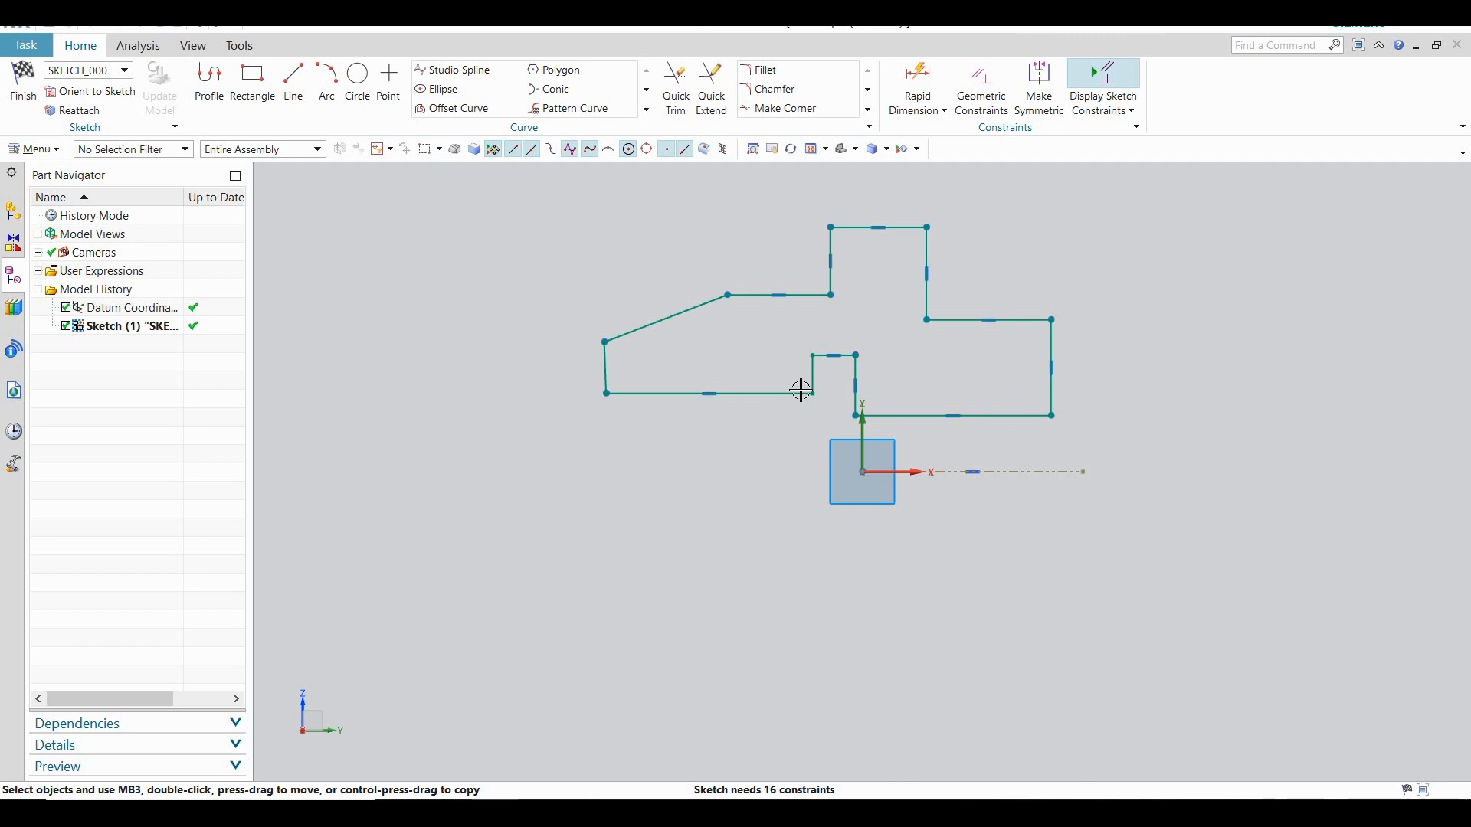
Constrain the profile's short left edge to be vertical
left_click(604, 358)
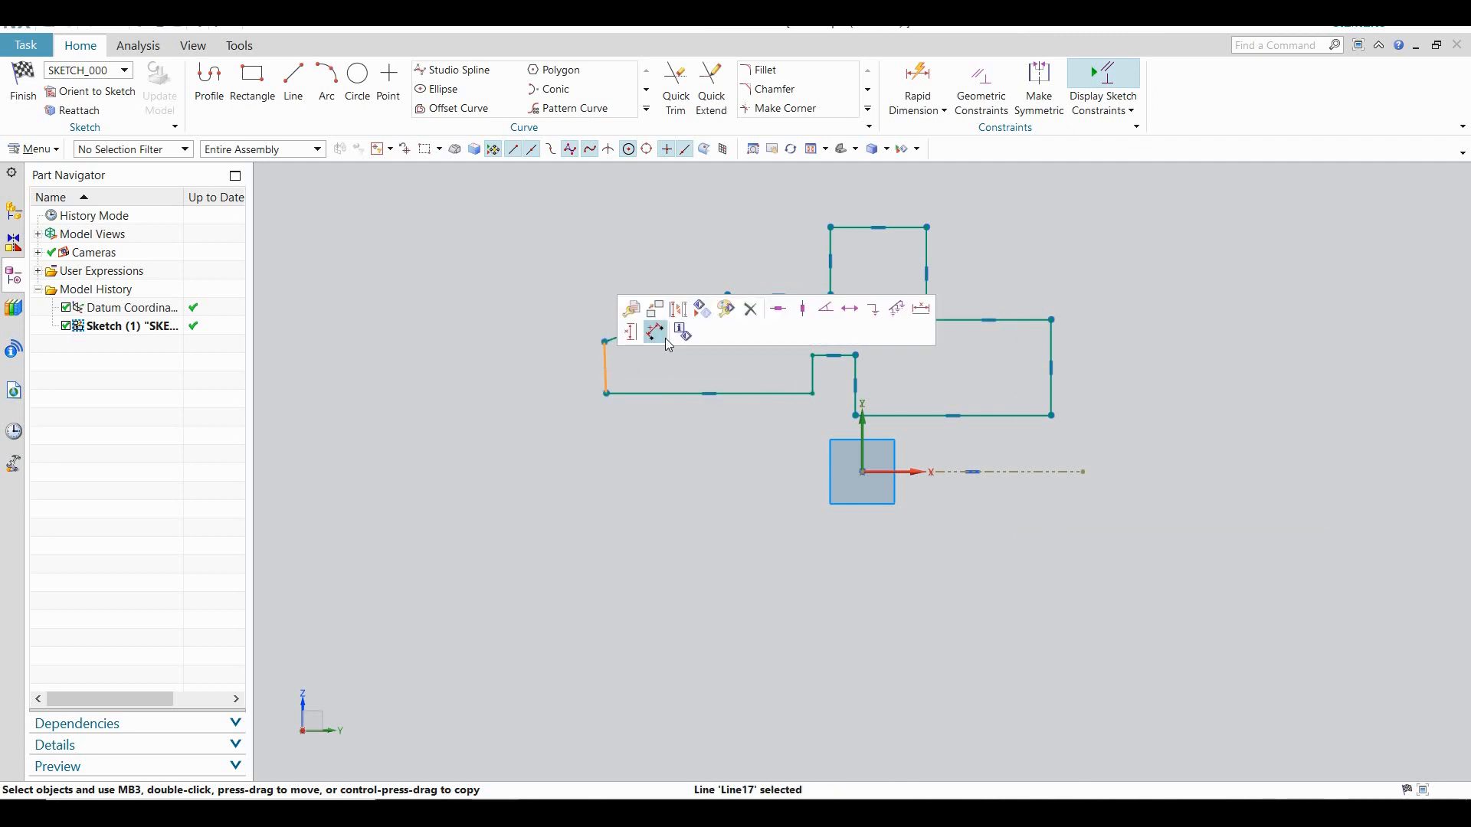
left_click(801, 310)
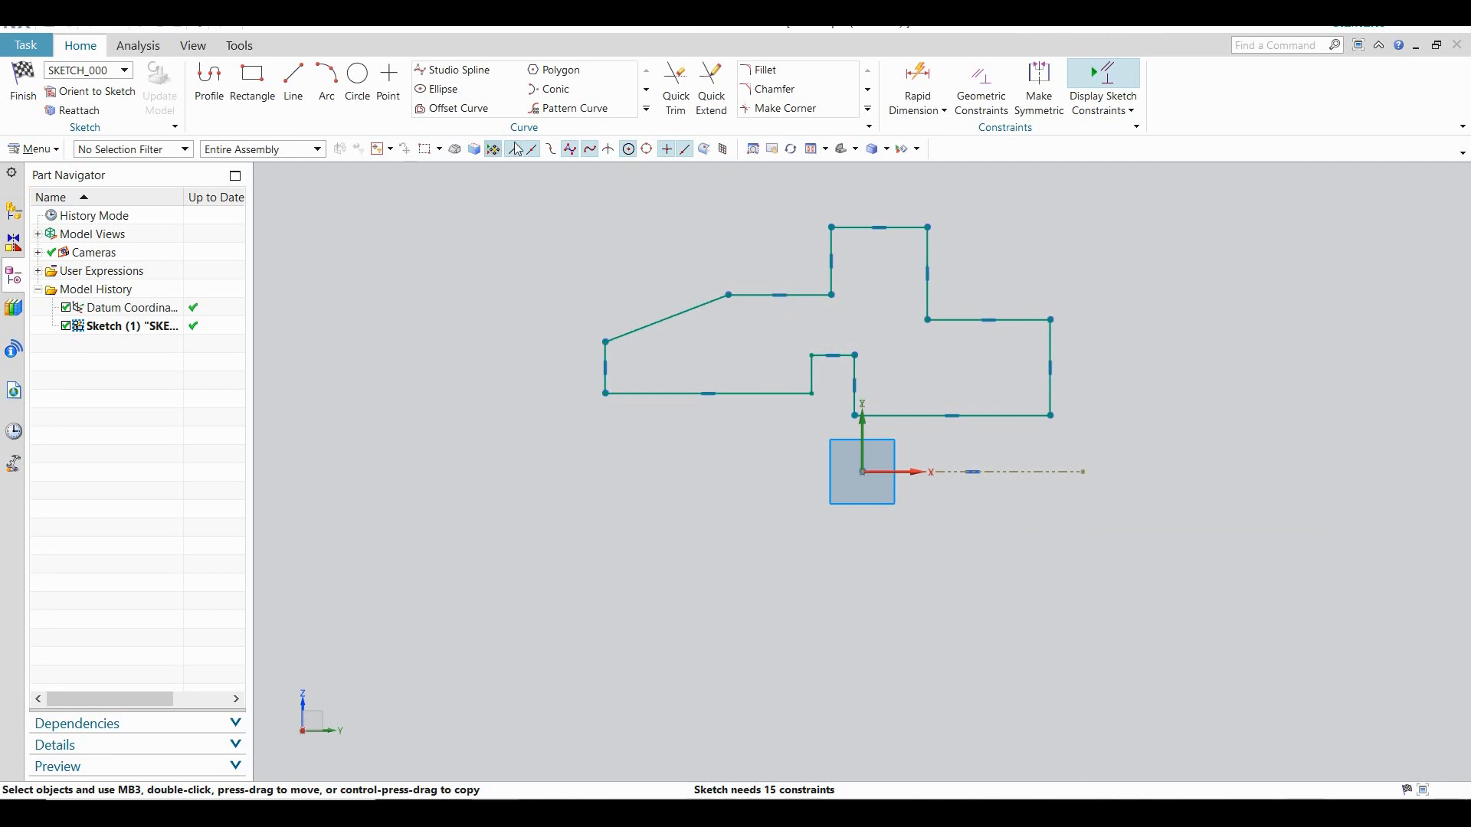
Dimension the distance from the profile's lower right horizontal line to the reference centreline and set it to 11 mm
left_click(906, 79)
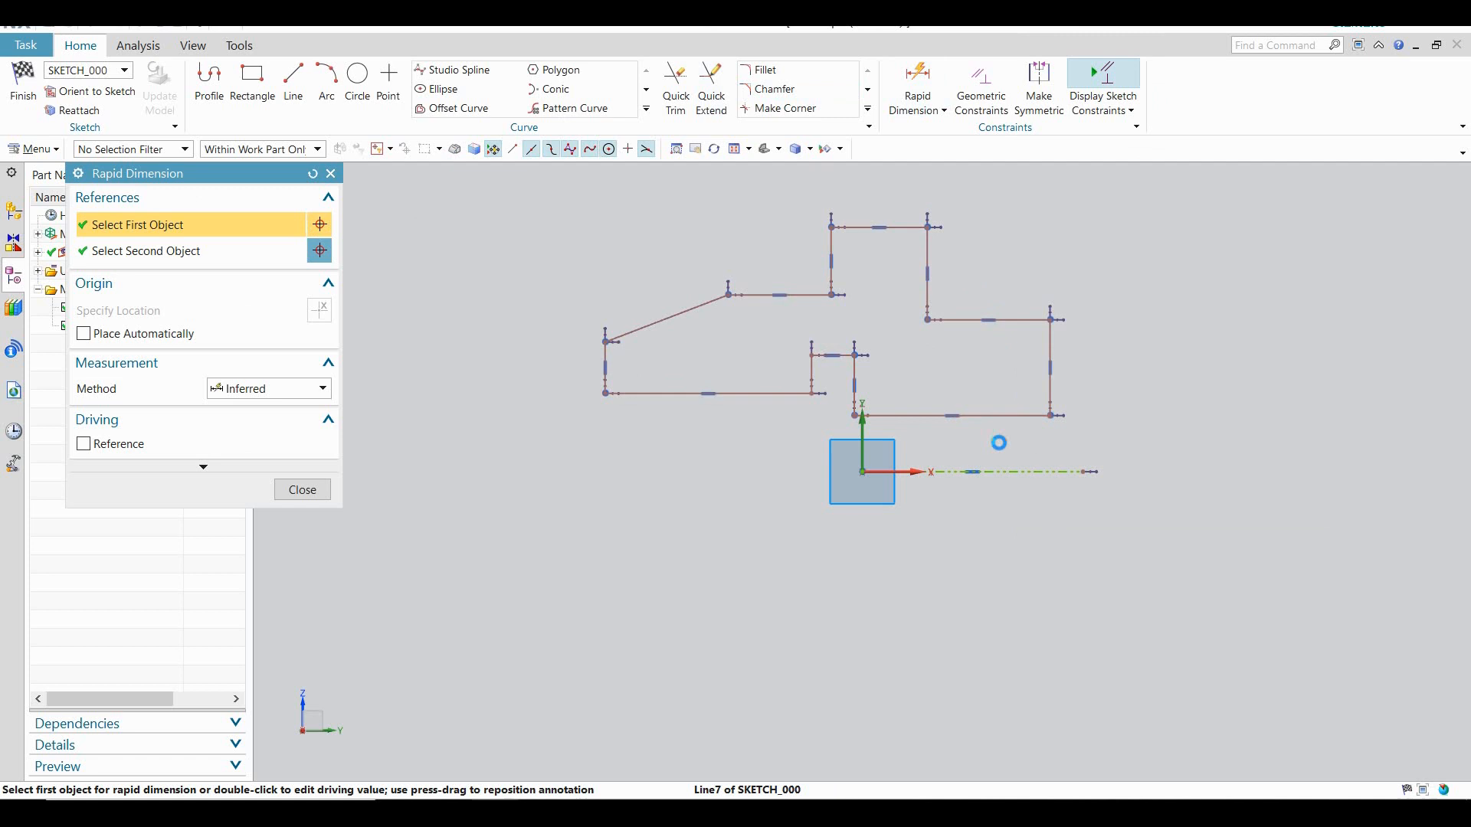
left_click(997, 427)
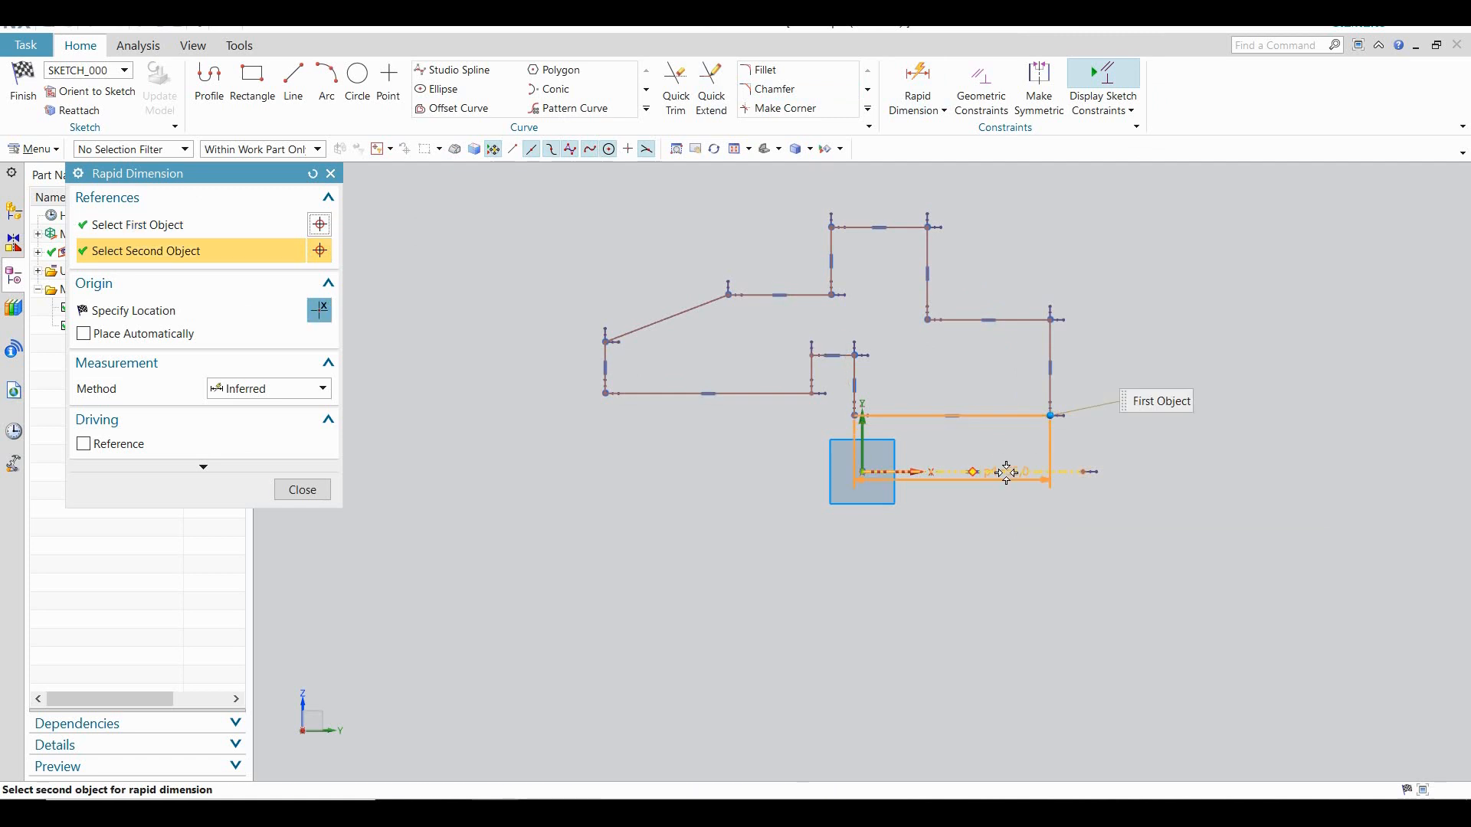
left_click(1028, 472)
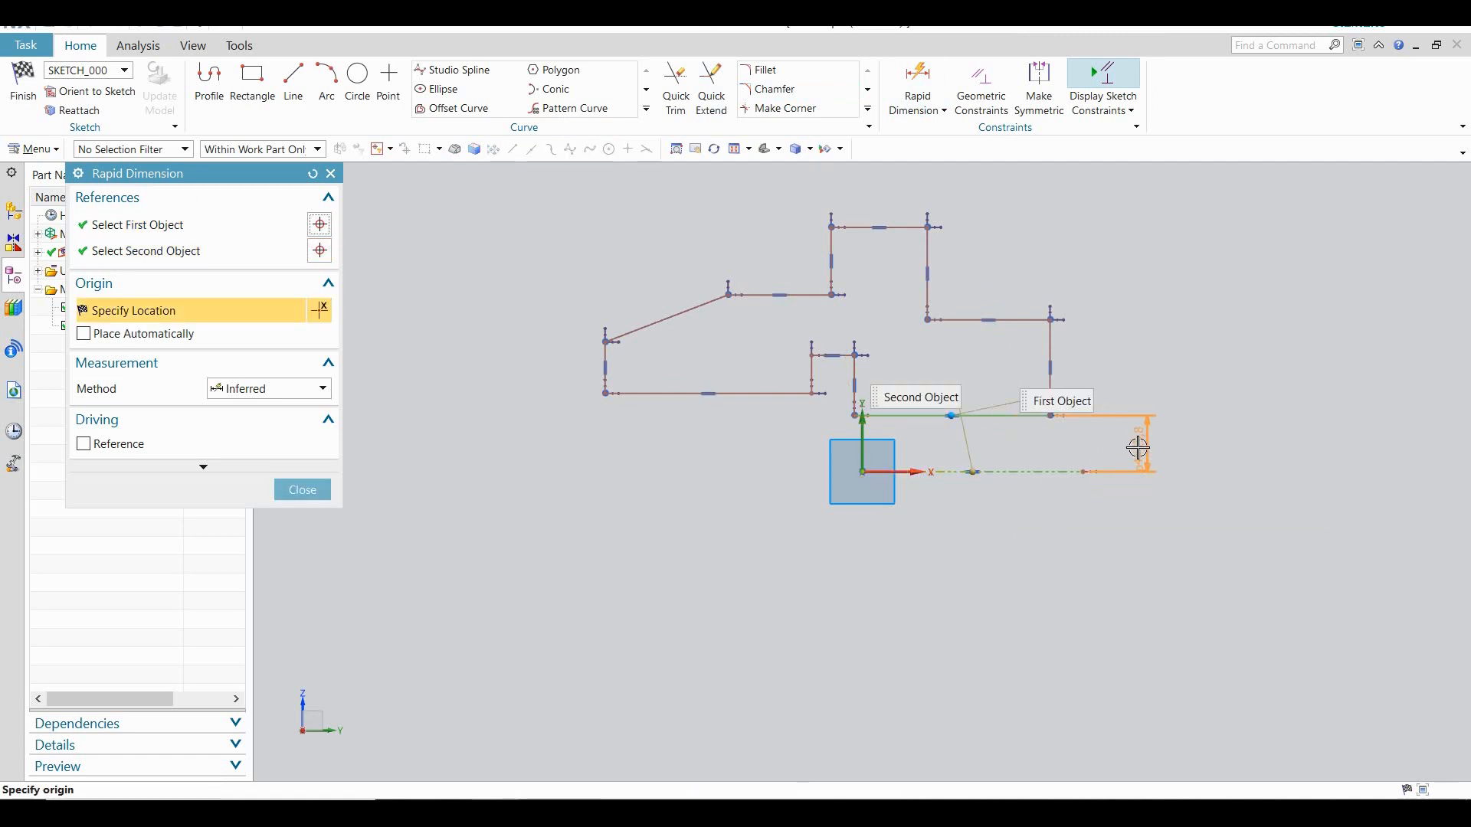
left_click(1136, 445)
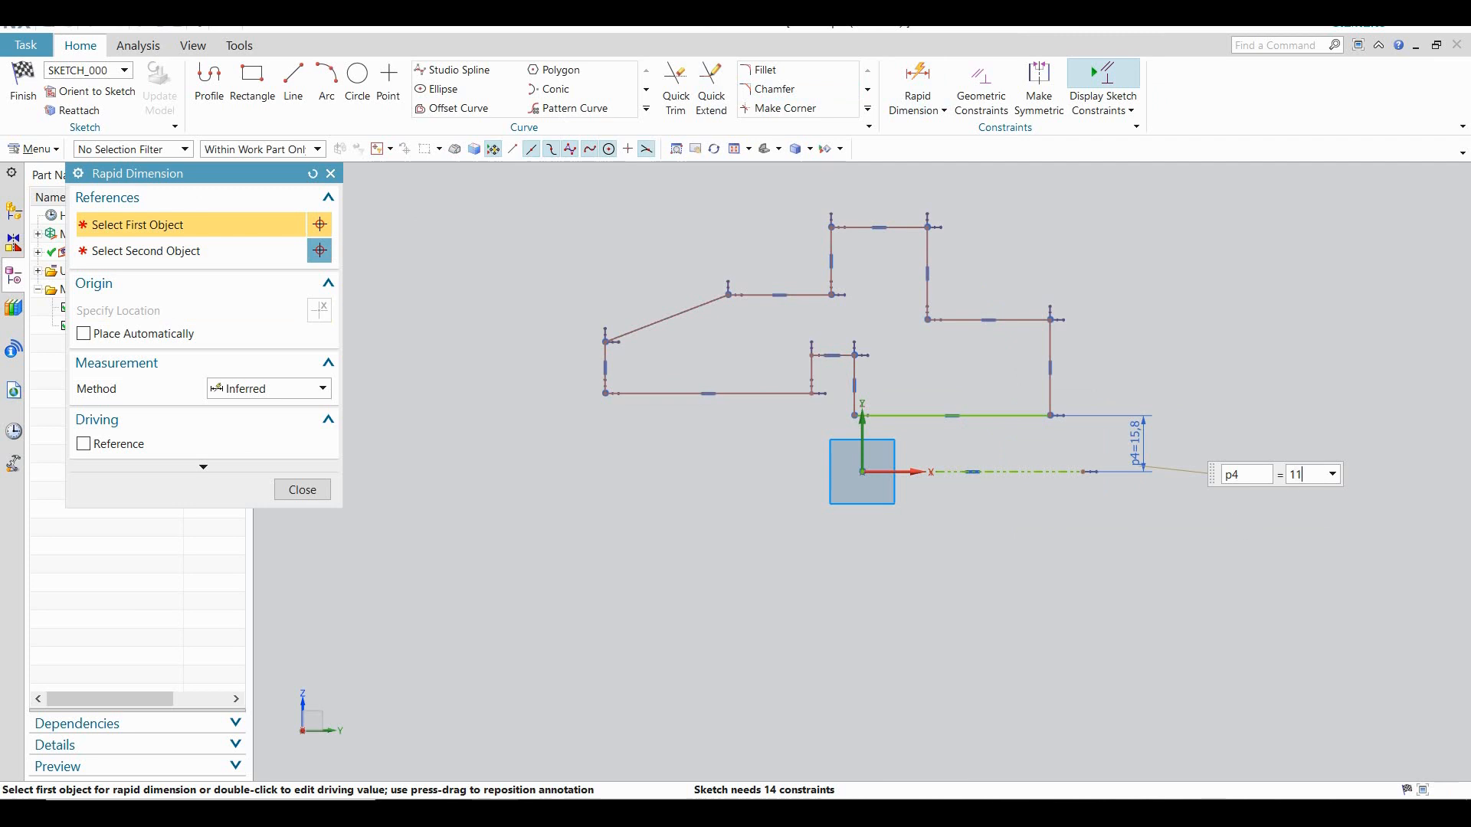
key("Return")
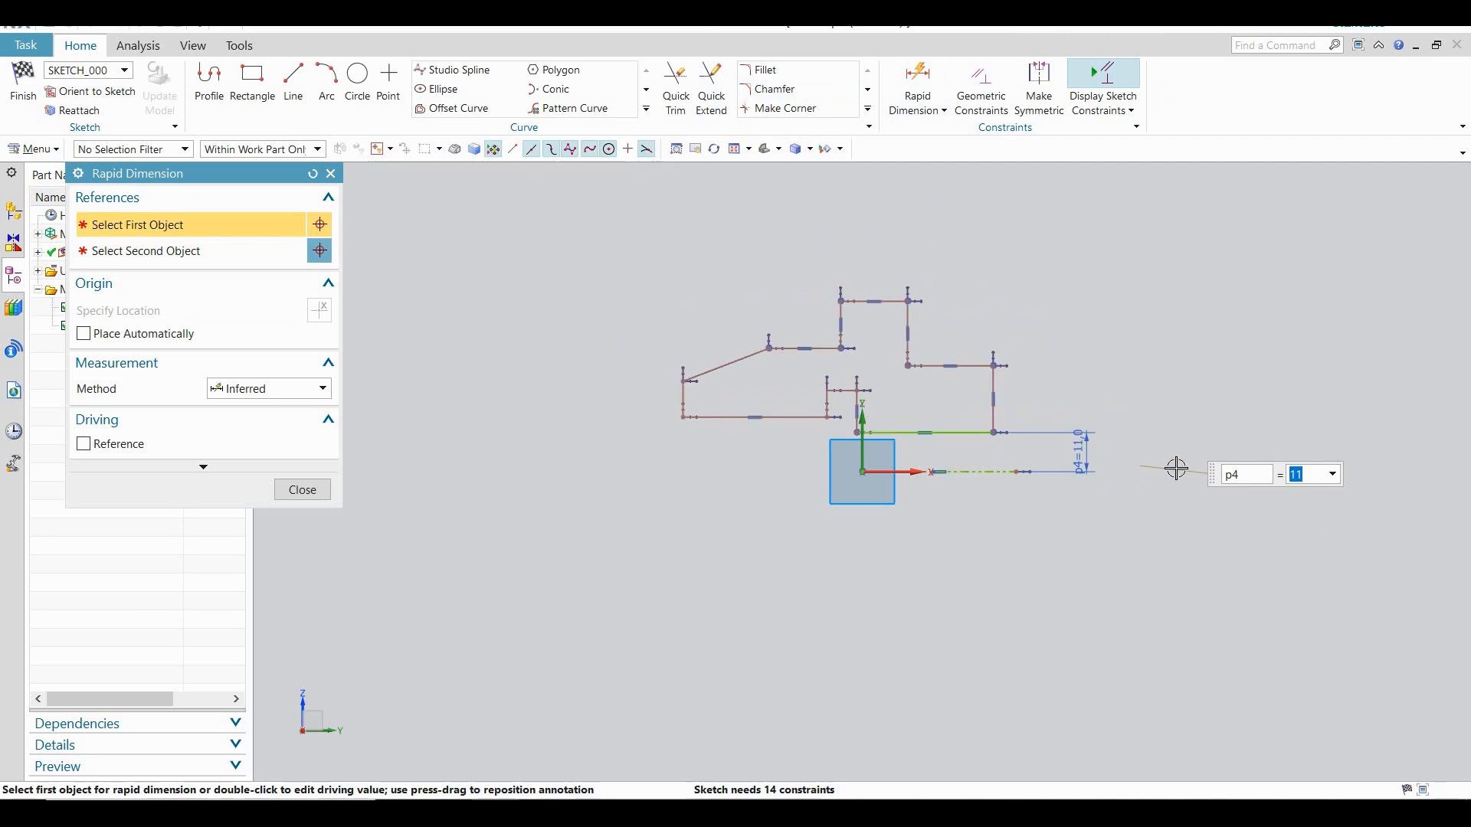
Dimension the width of the small notch in the profile's lower boundary and set it to 10 mm
scroll(788, 427, "up", 1)
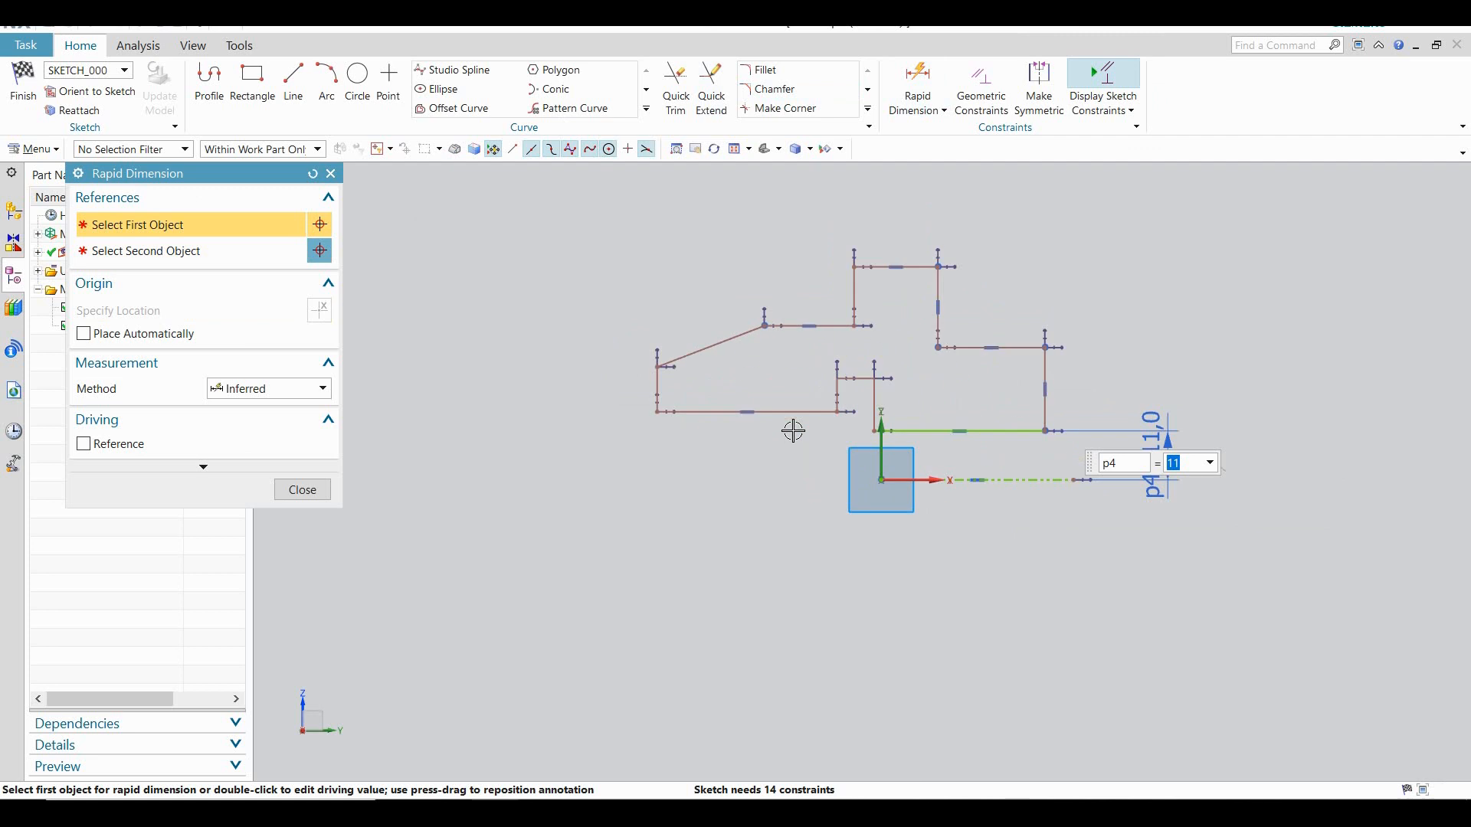
scroll(778, 429, "up", 2)
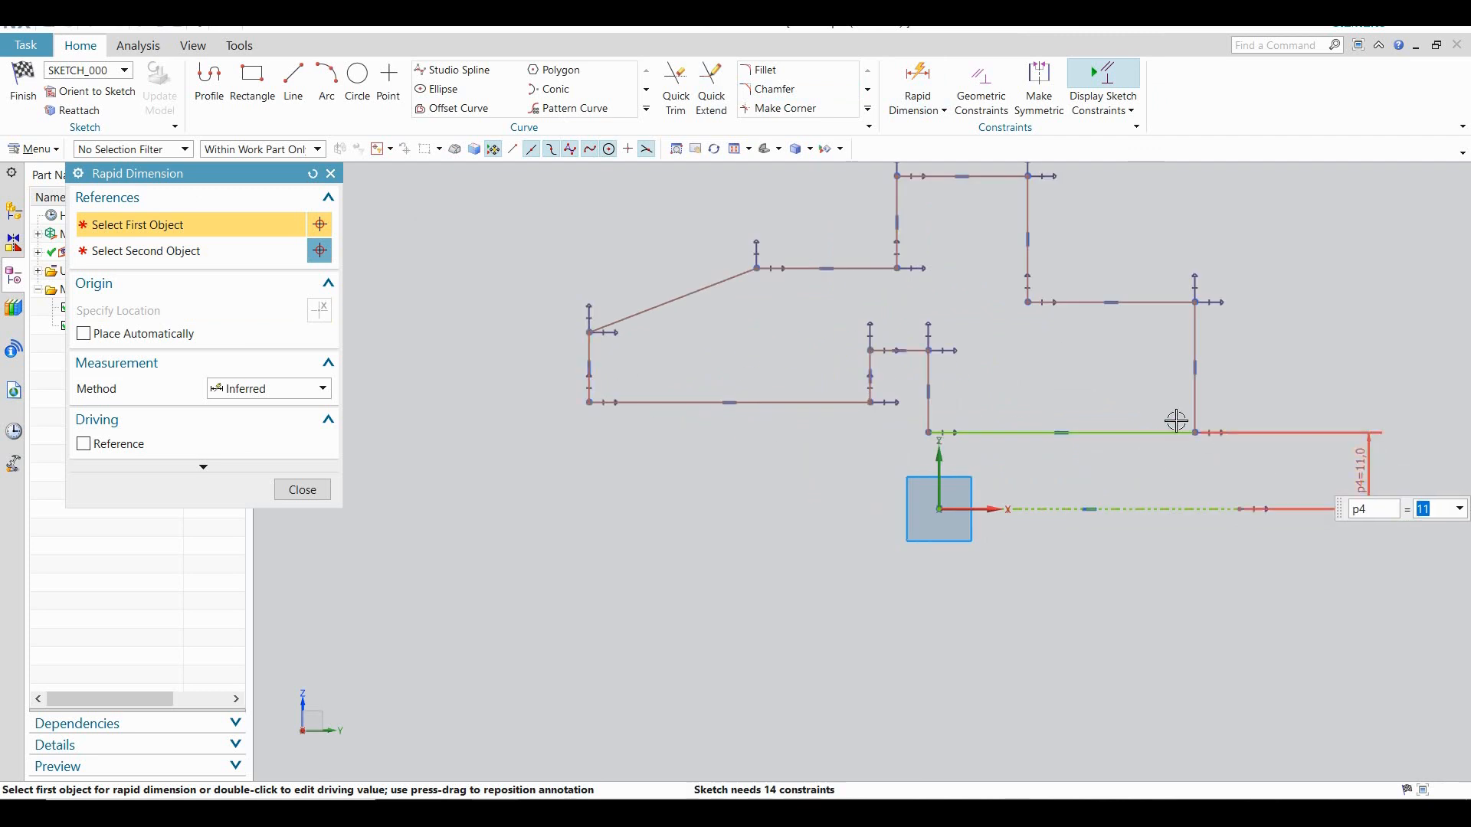
left_click(914, 344)
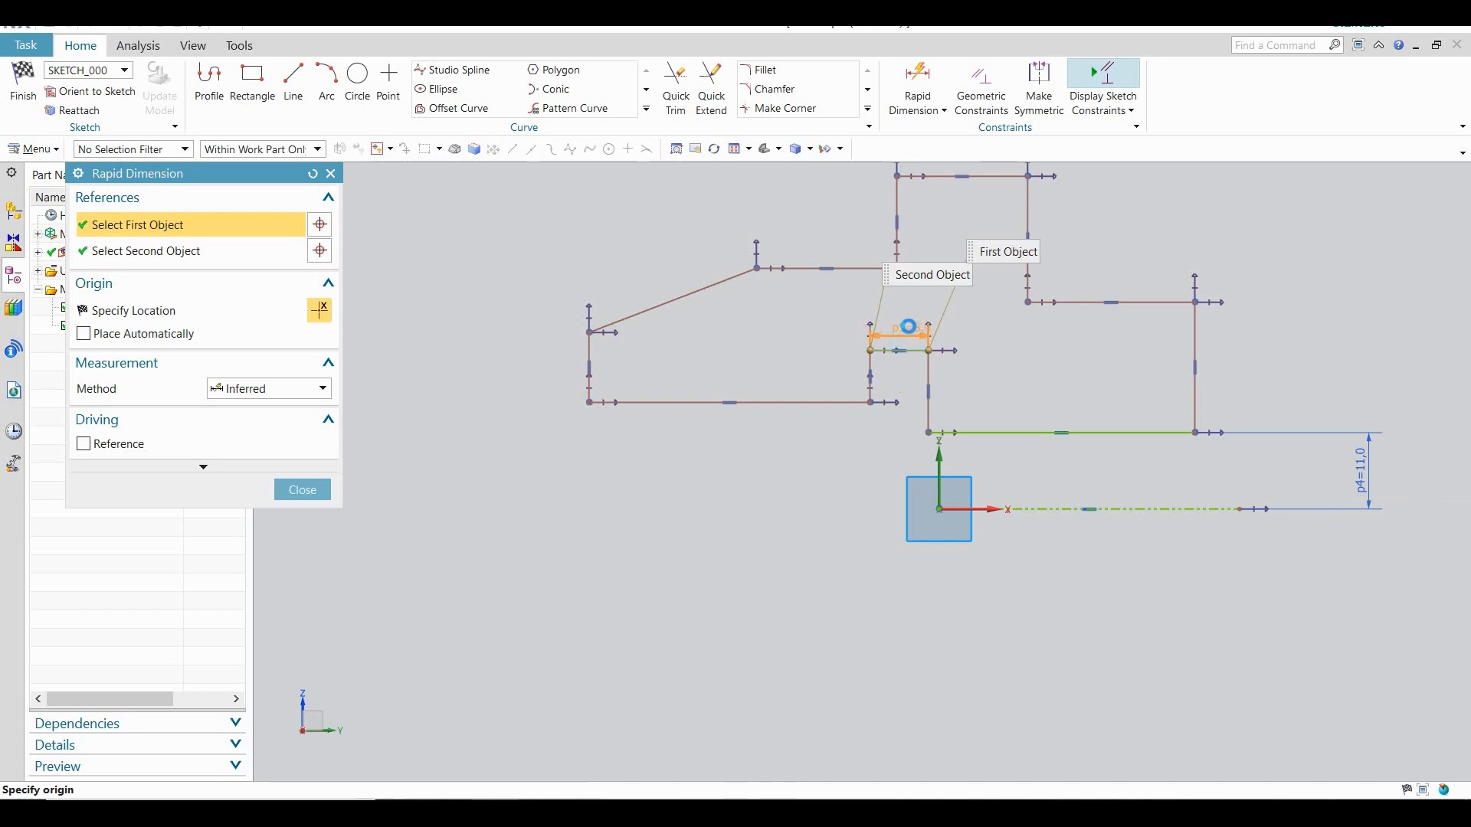
left_click(903, 321)
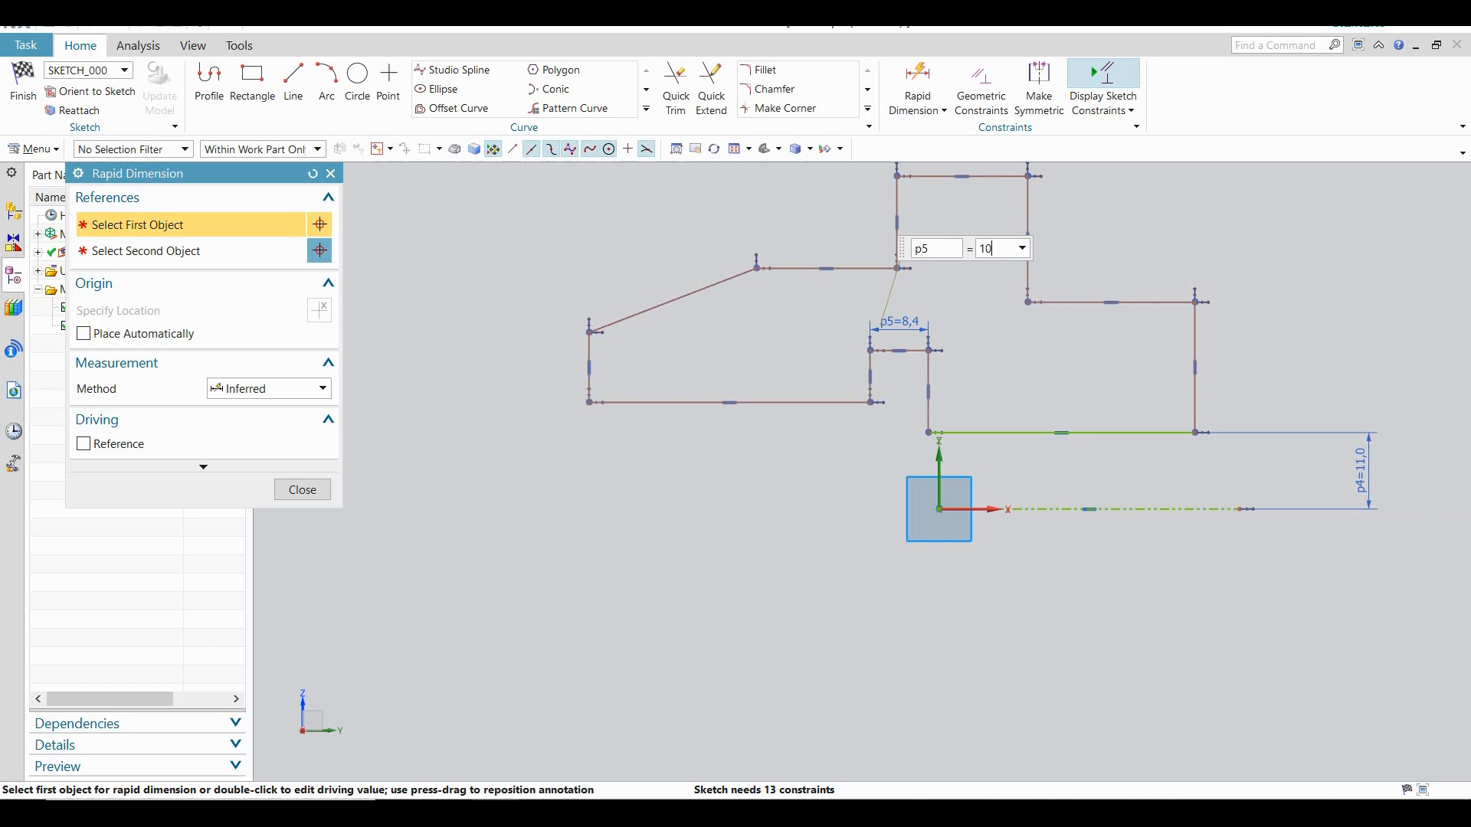
key("Return")
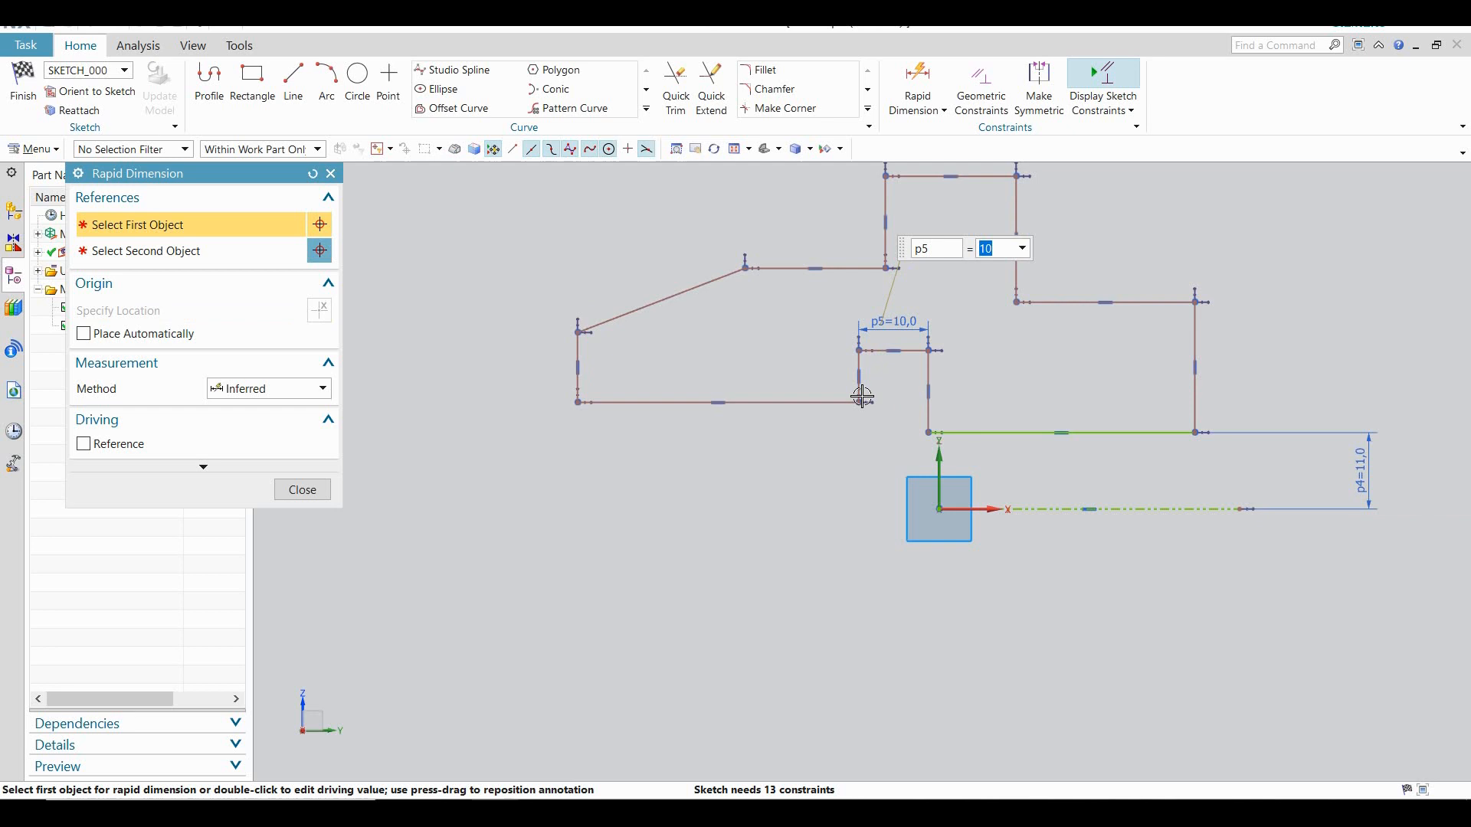
Dimension the distance from the profile's lower left horizontal line to the reference centreline and set it to 17 mm
left_click(816, 403)
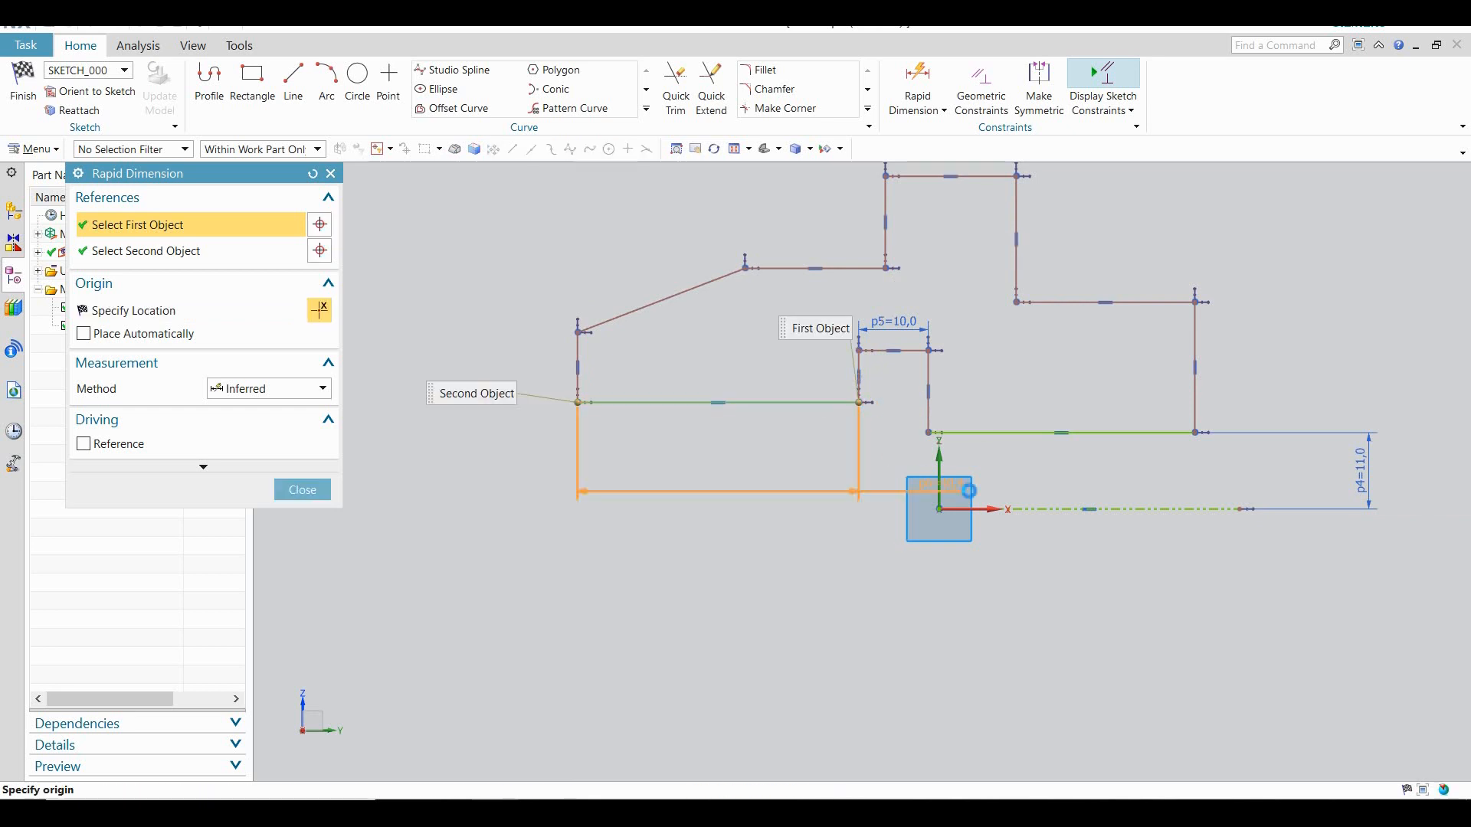
left_click(1031, 508)
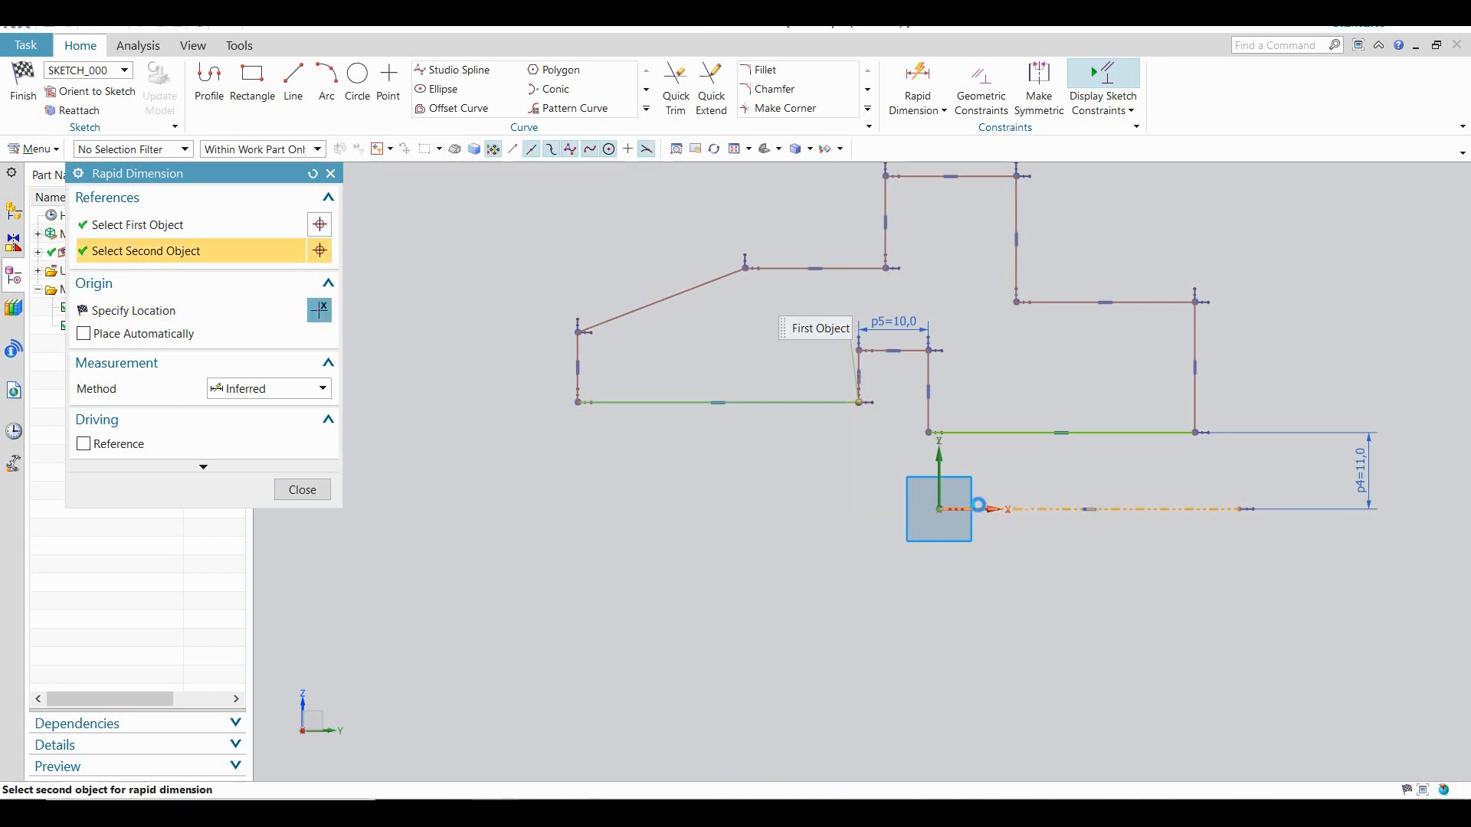
left_click(760, 452)
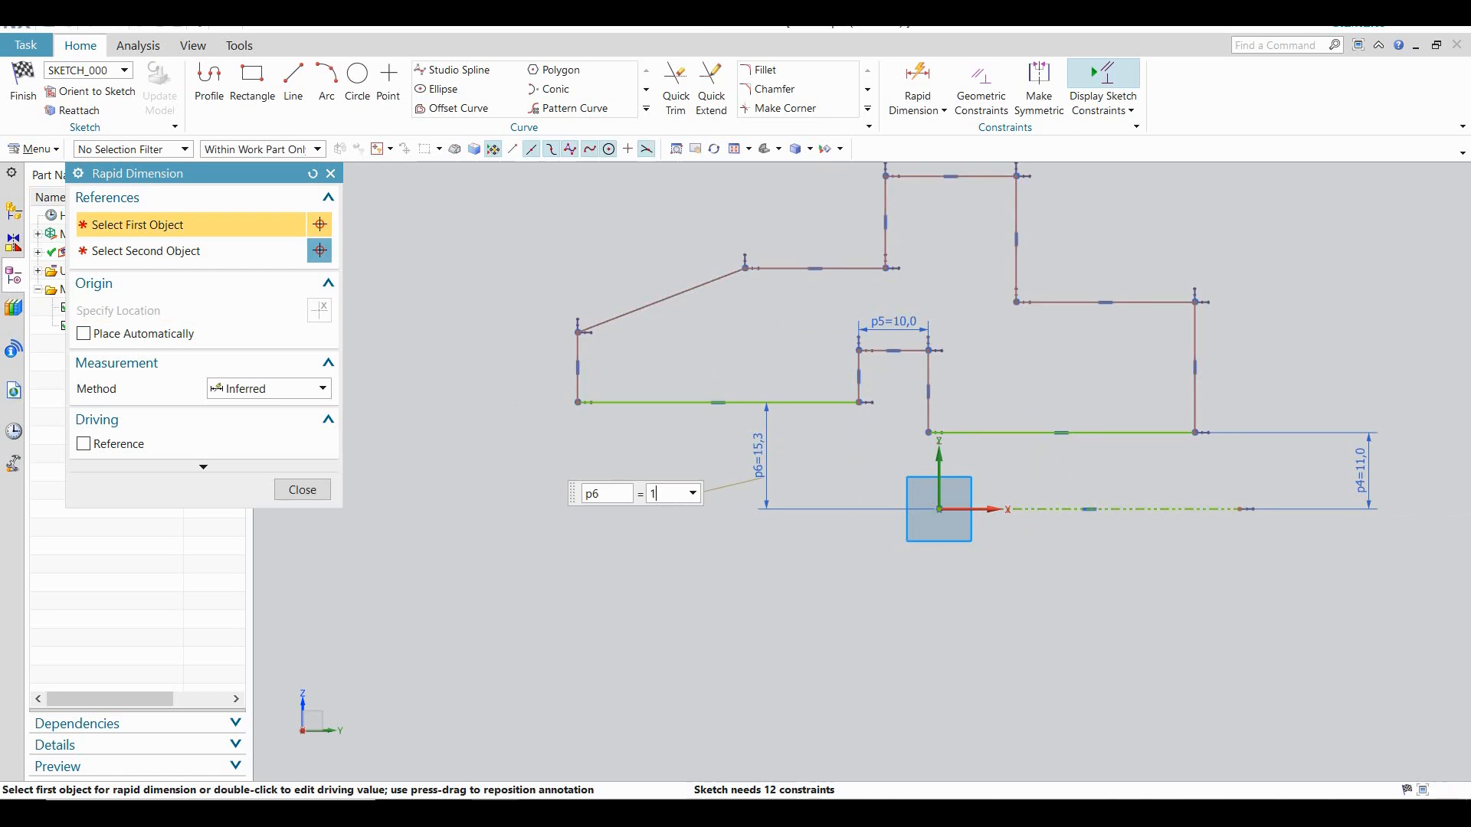
key("Return")
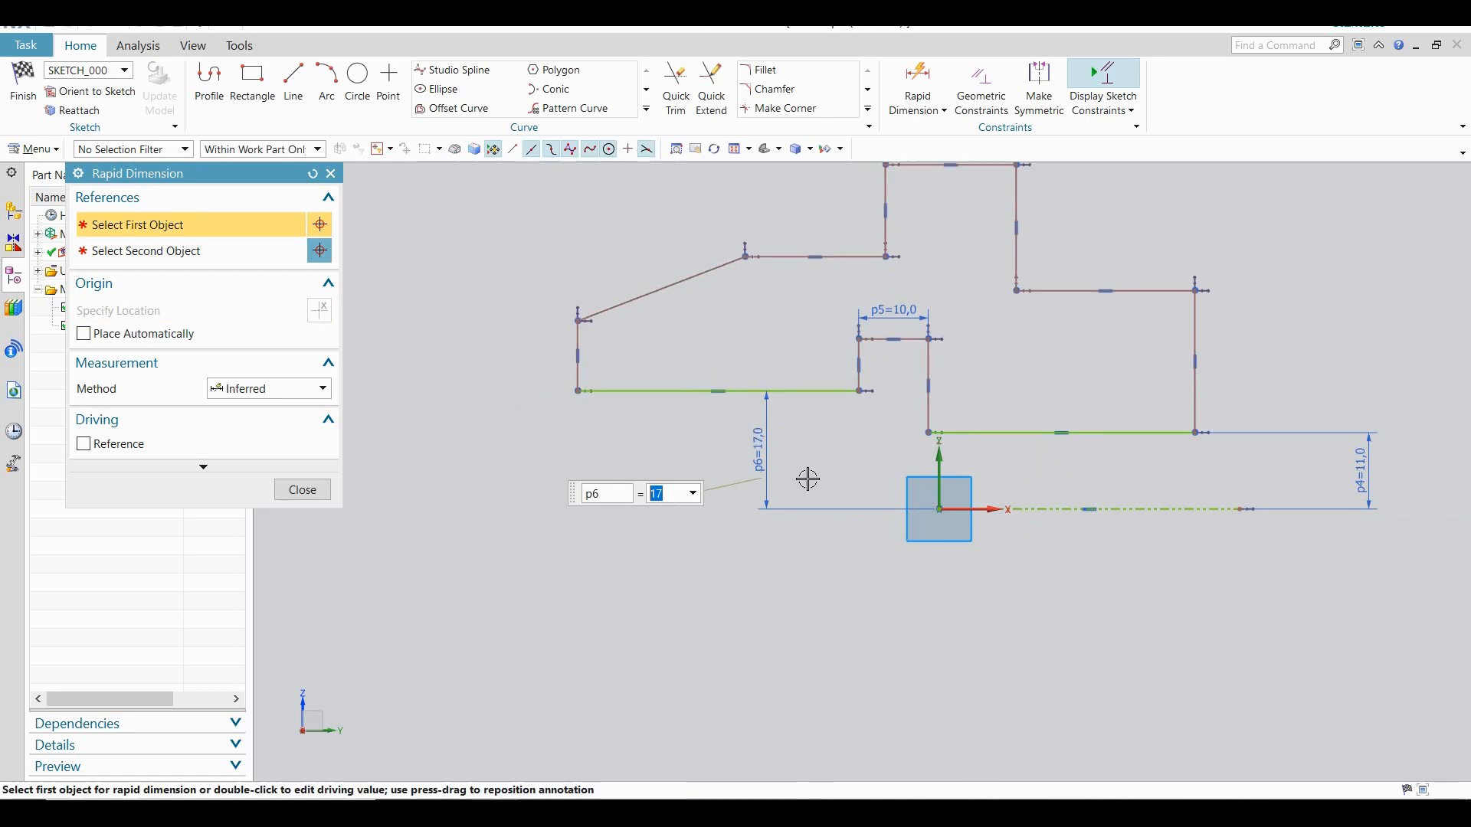
Dimension the height of the right section's upper horizontal line above the reference centreline and set it to 30 mm
left_click(1133, 293)
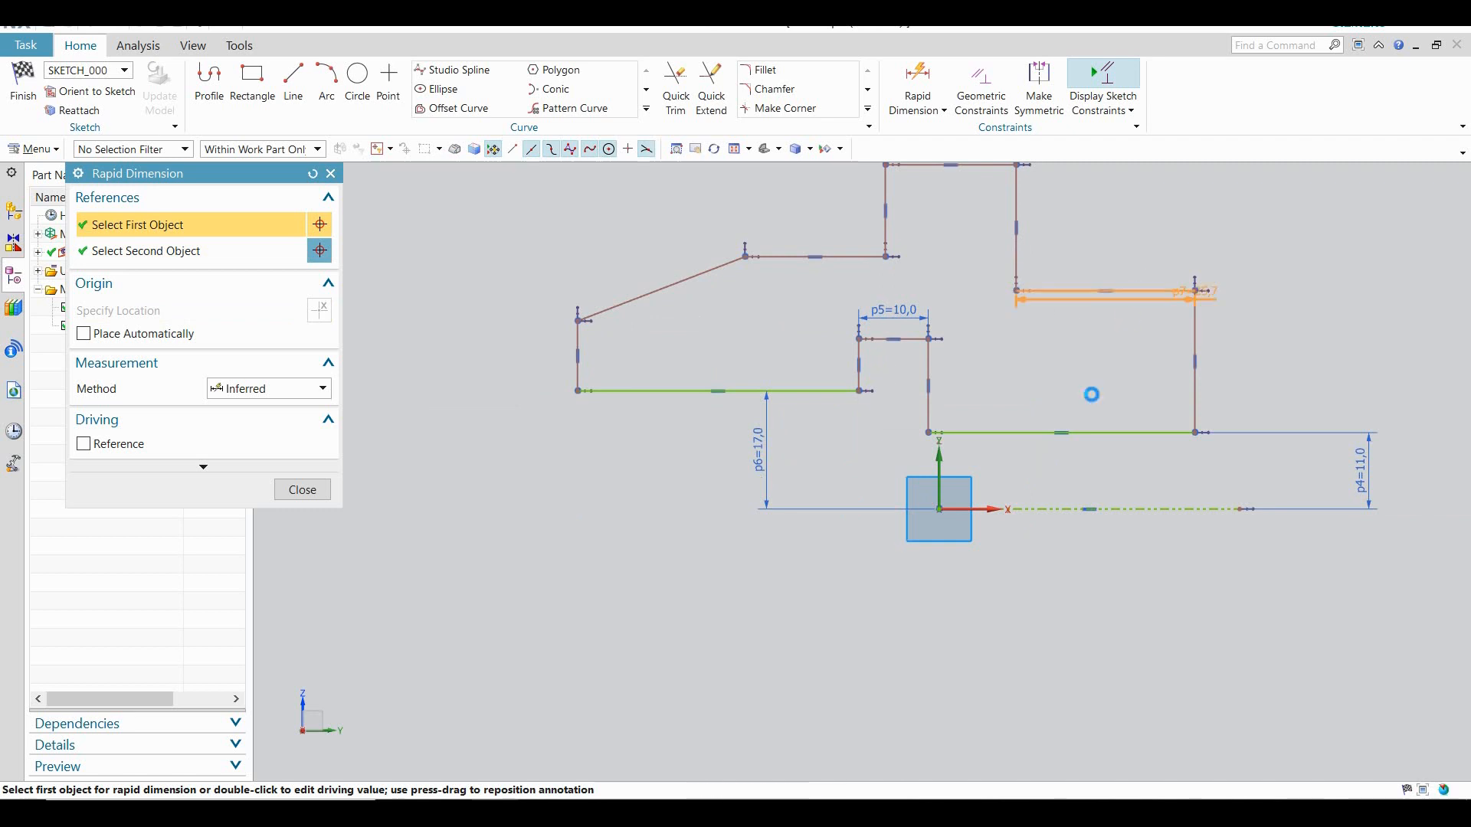
left_click(1131, 510)
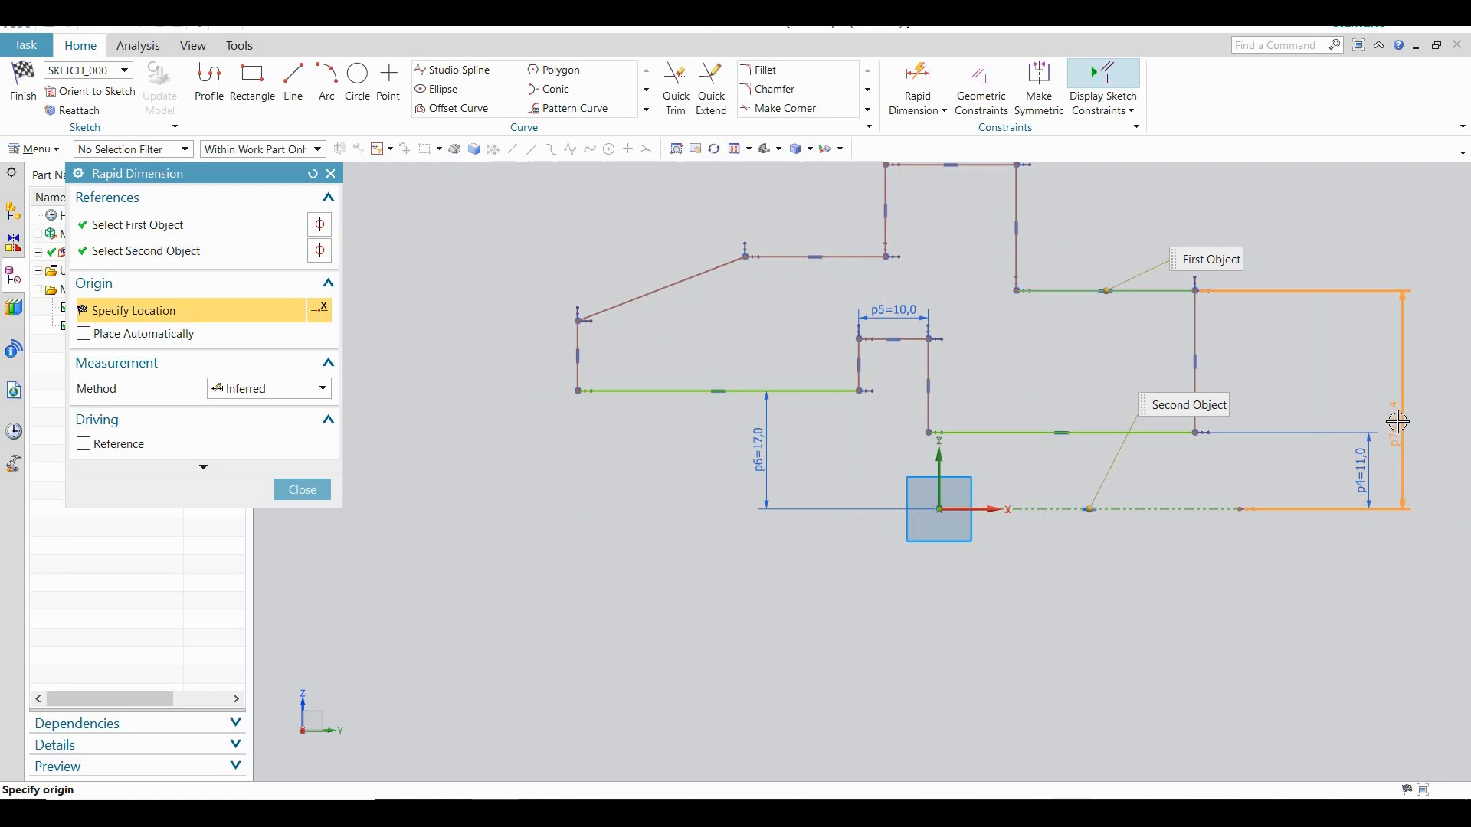
left_click(1376, 410)
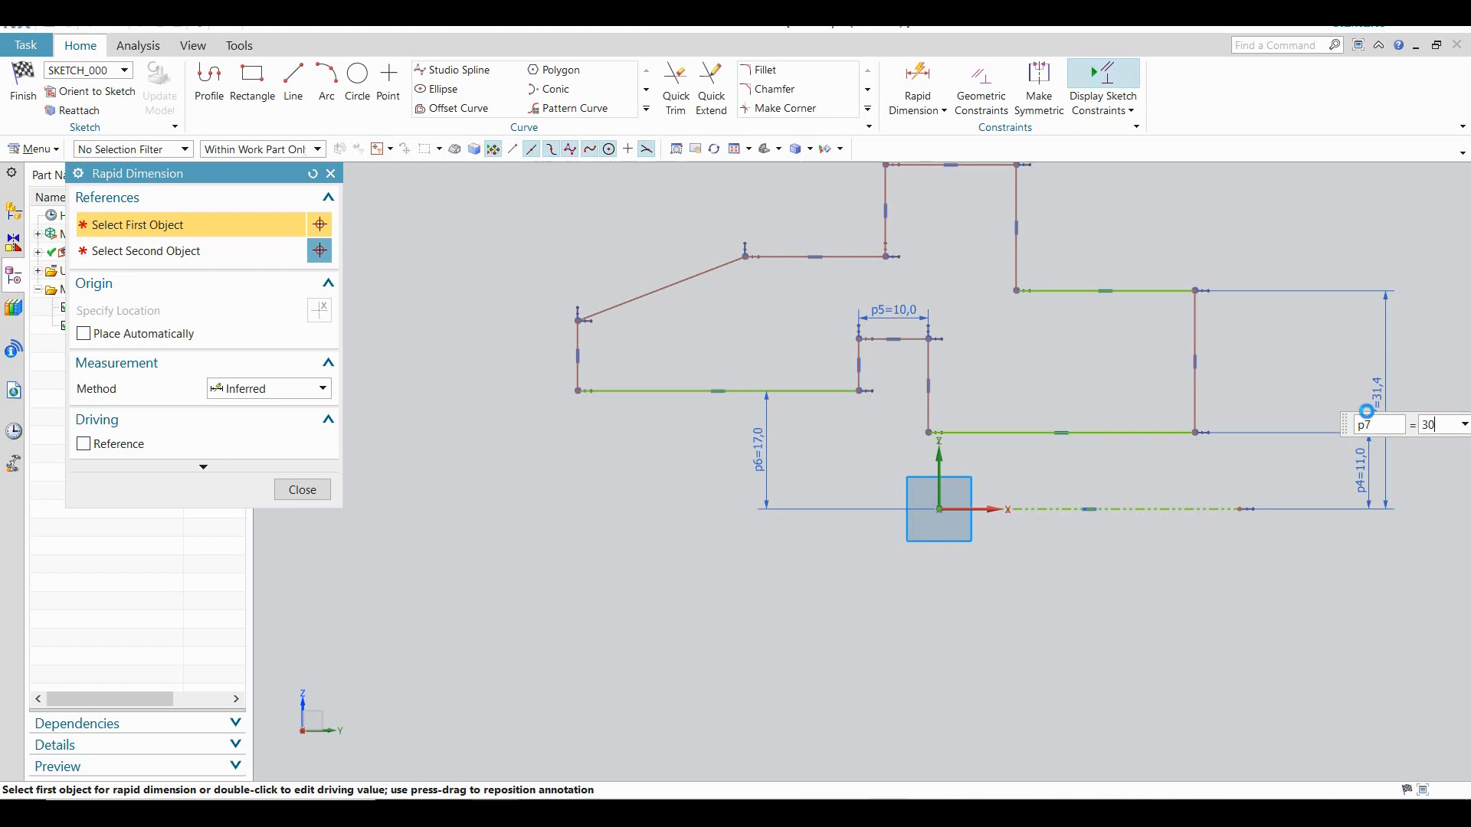
key("Return")
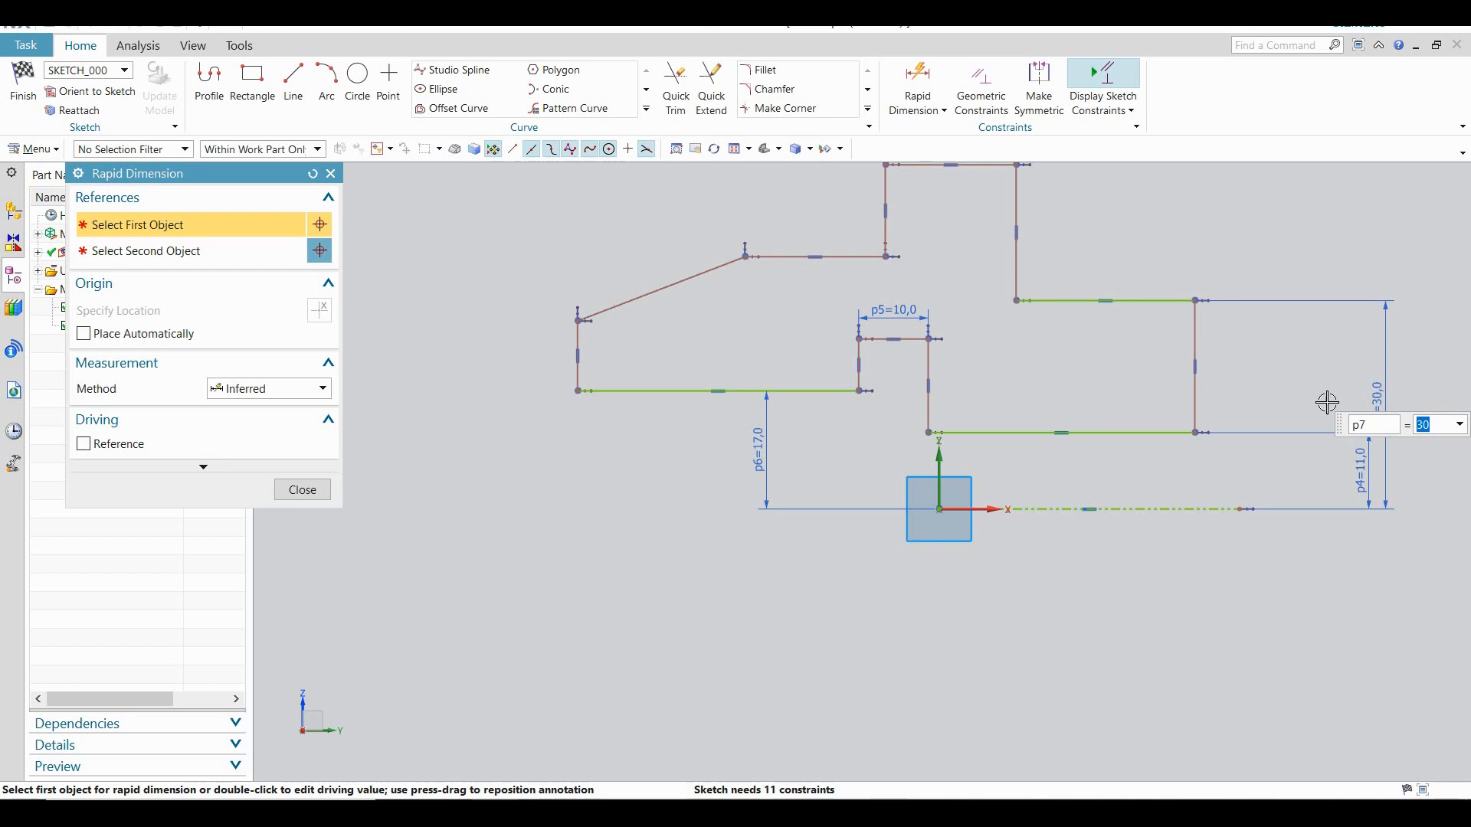
Dimension the length of the right section's upper horizontal line and set it to 42 mm
left_click(1177, 300)
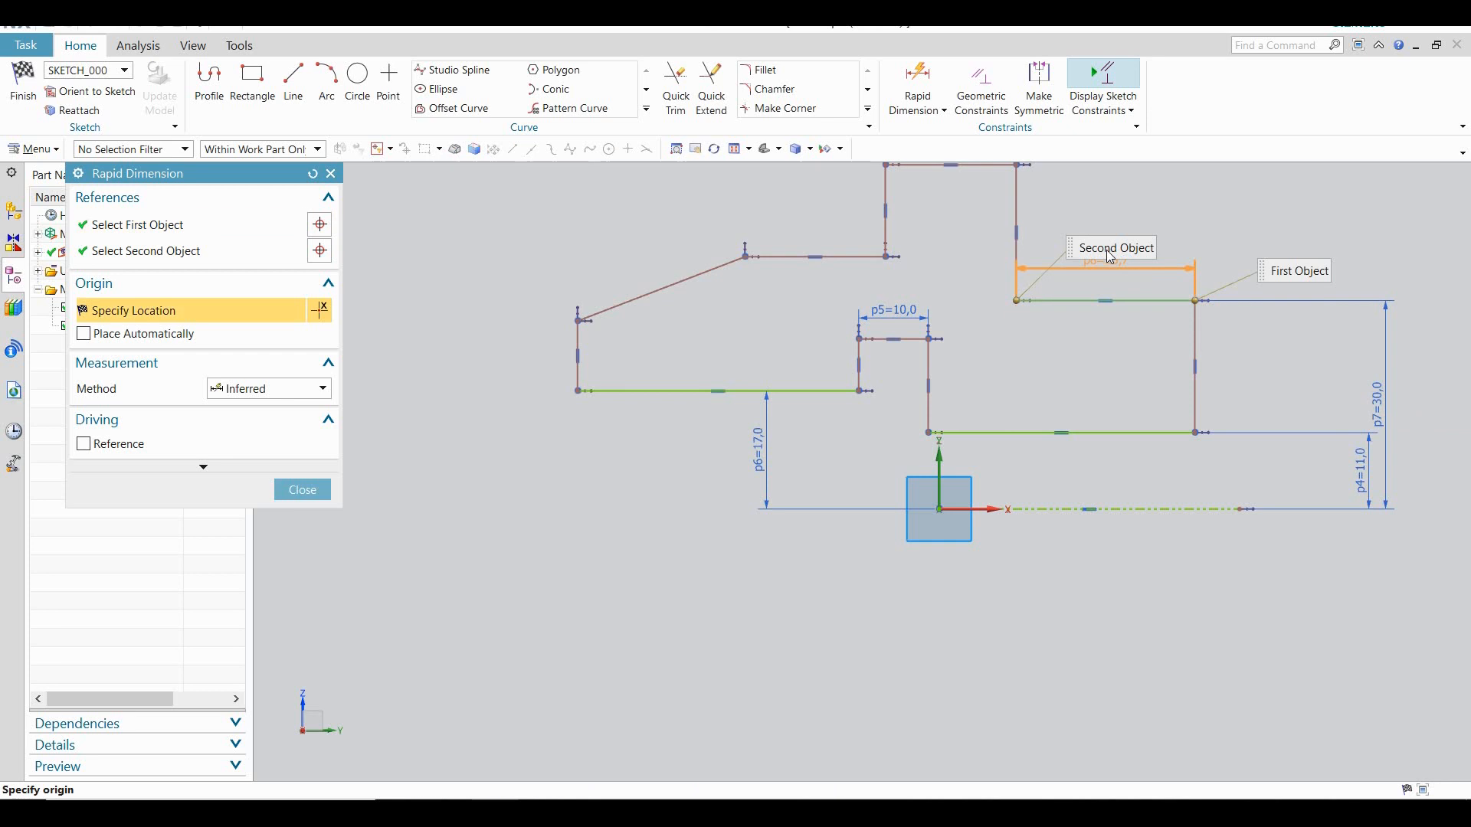
left_click(1095, 273)
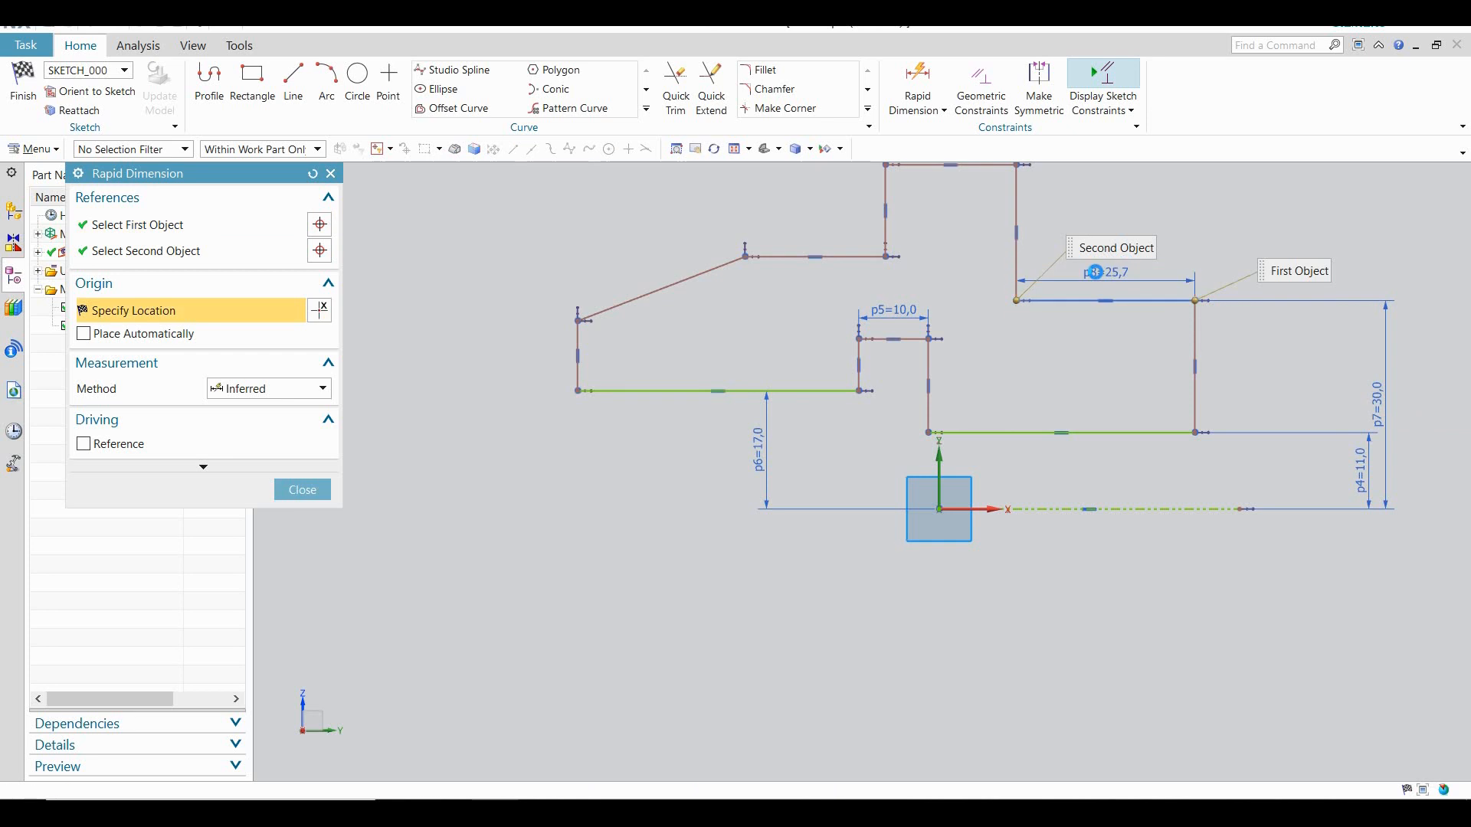
type("42")
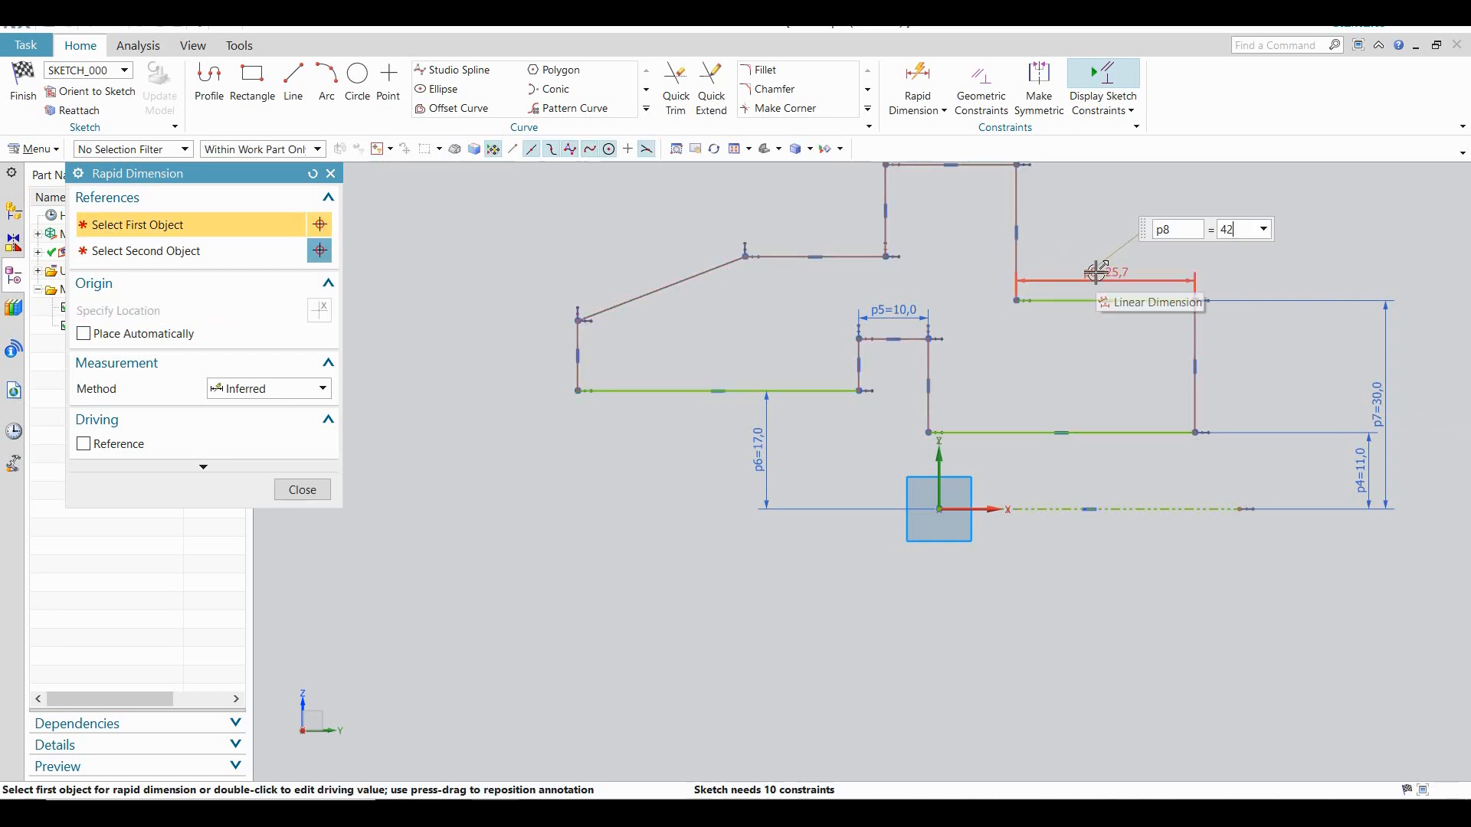
key("Return")
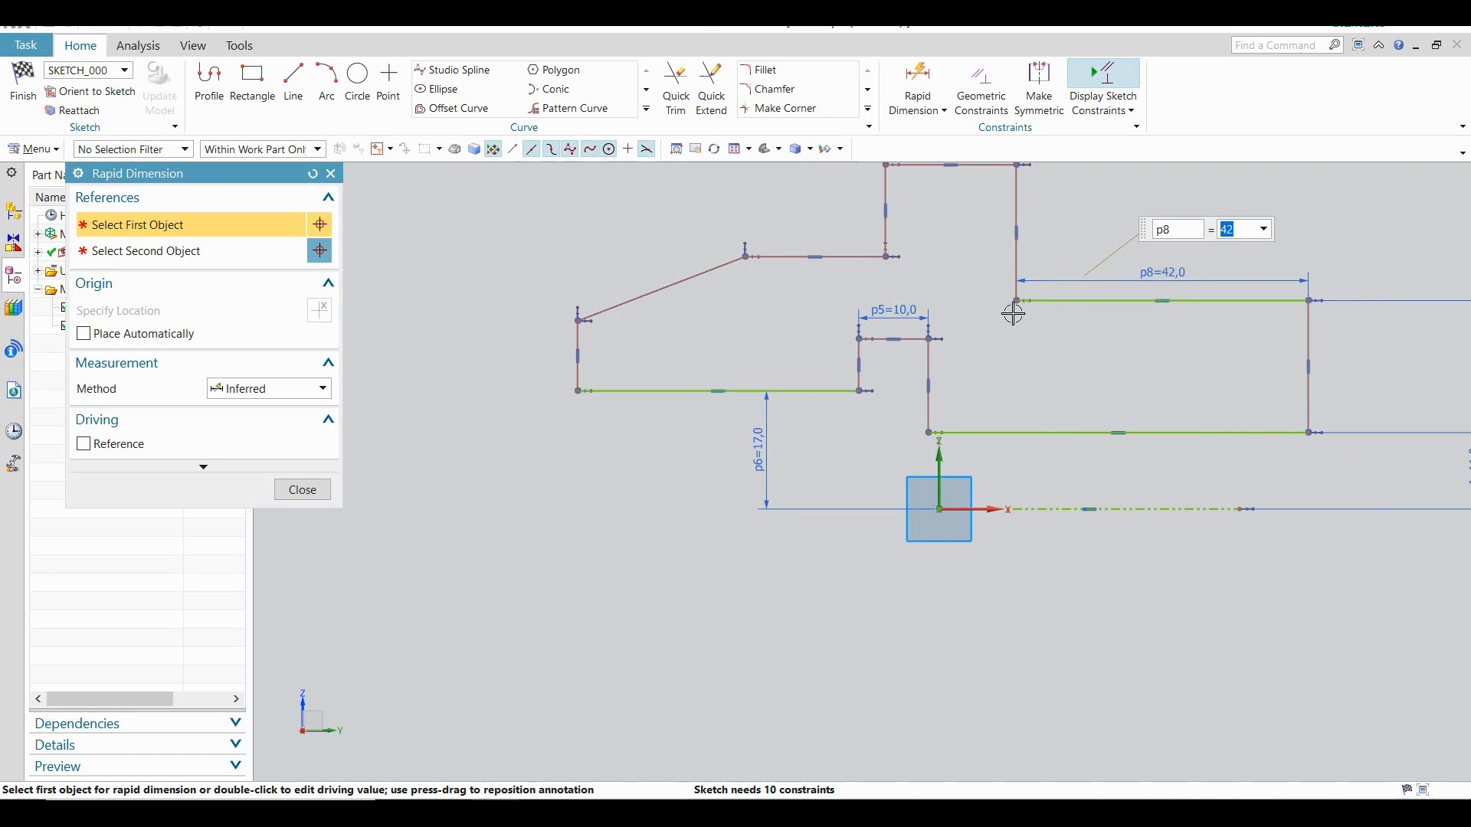
Dimension the horizontal distance between the profile's short left edge and the raised section's left vertical line as 80 mm
scroll(1001, 351, "down", 3)
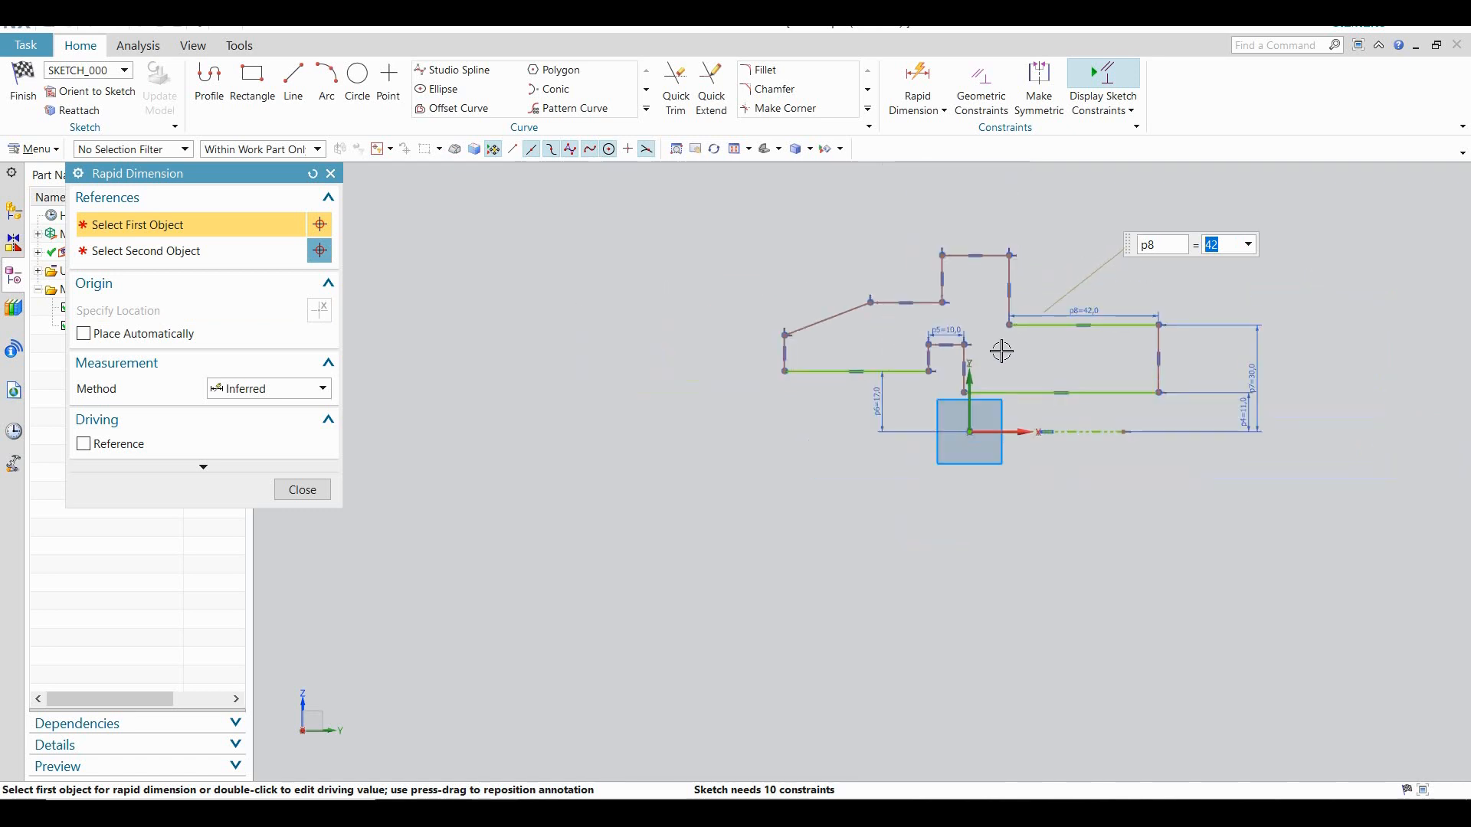
scroll(822, 303, "down", 1)
scroll(823, 303, "up", 1)
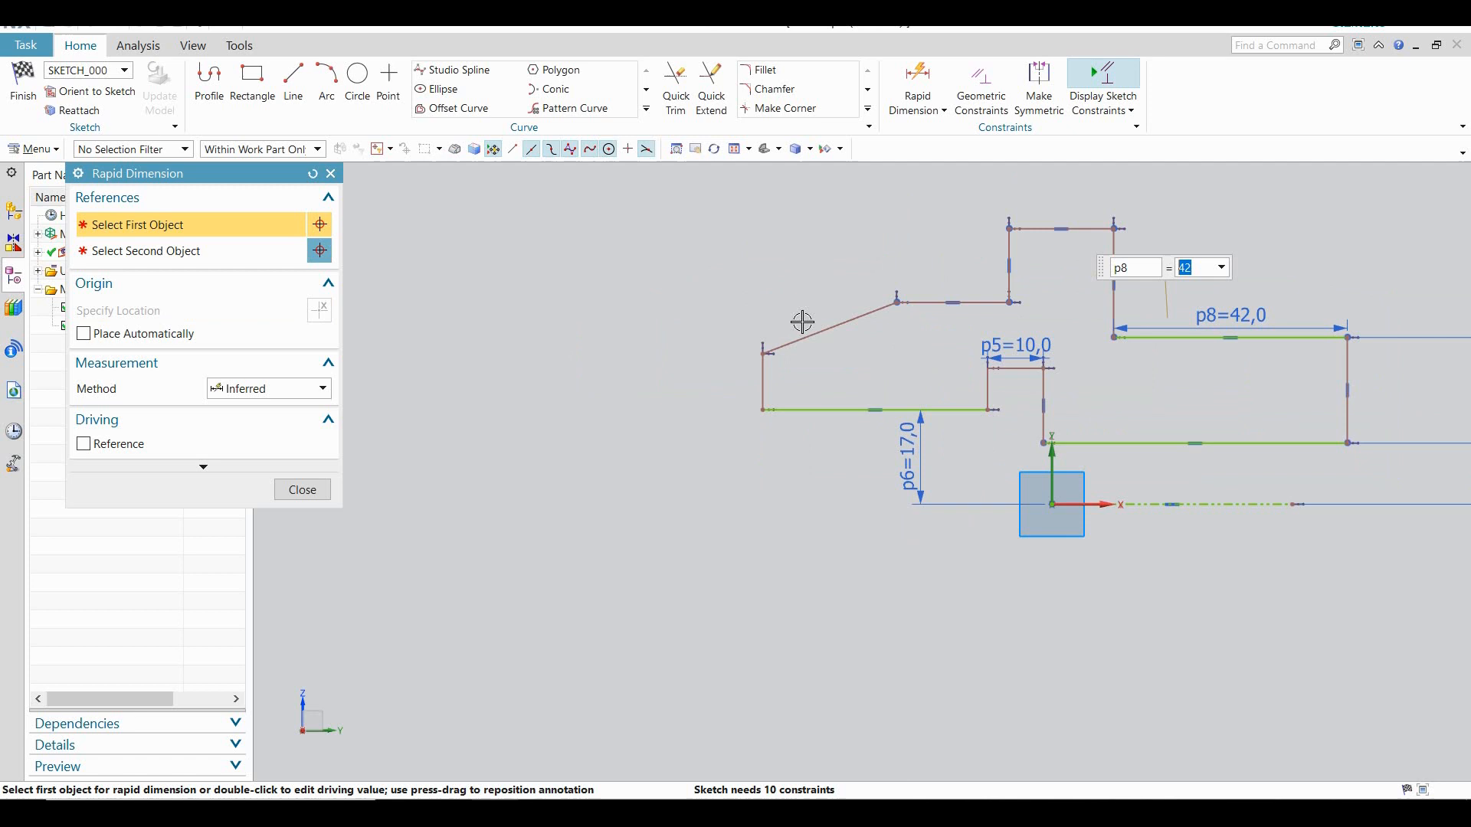
left_click(759, 369)
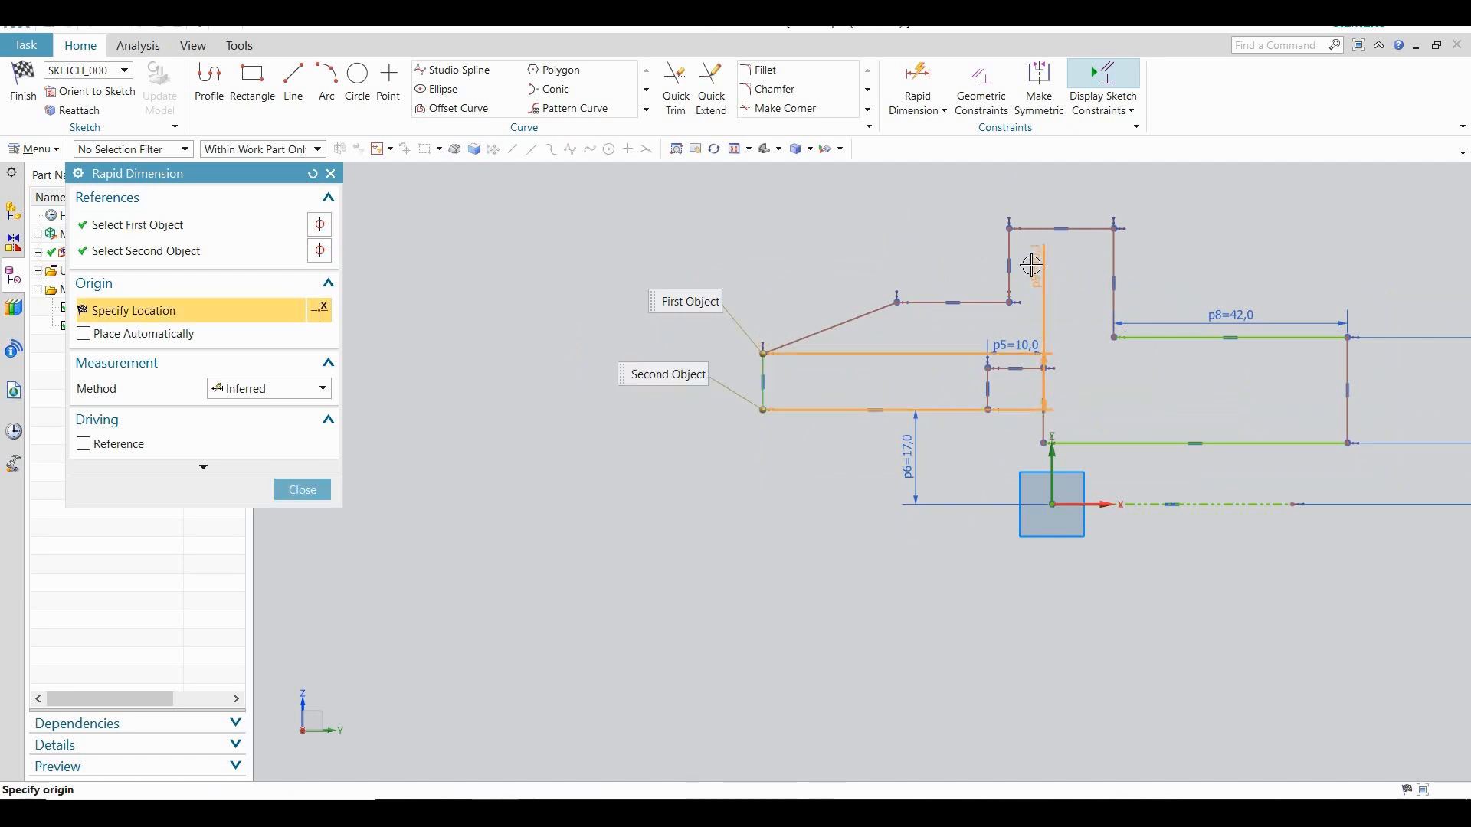
left_click(1008, 230)
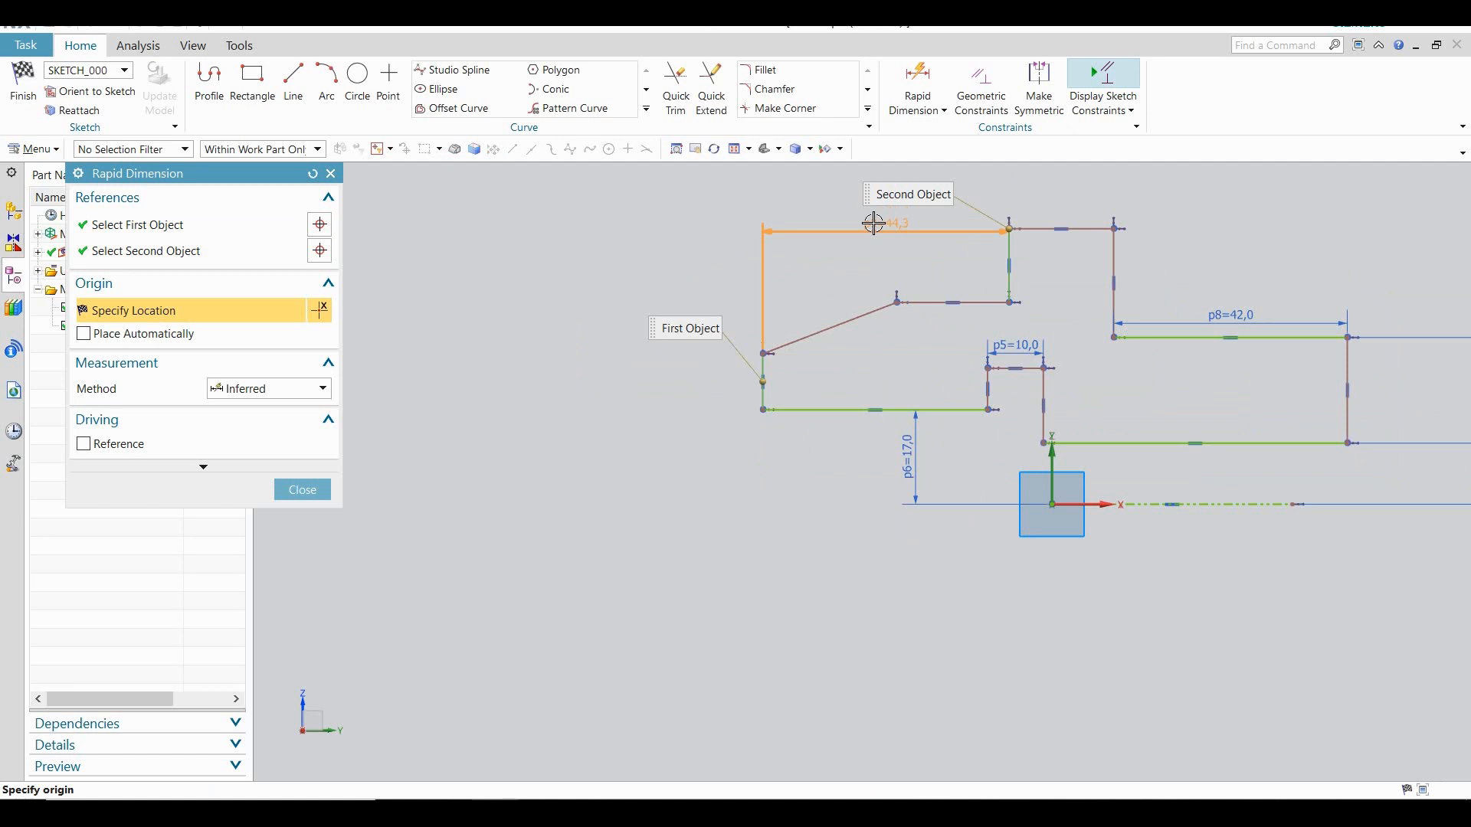
left_click(873, 222)
type("80")
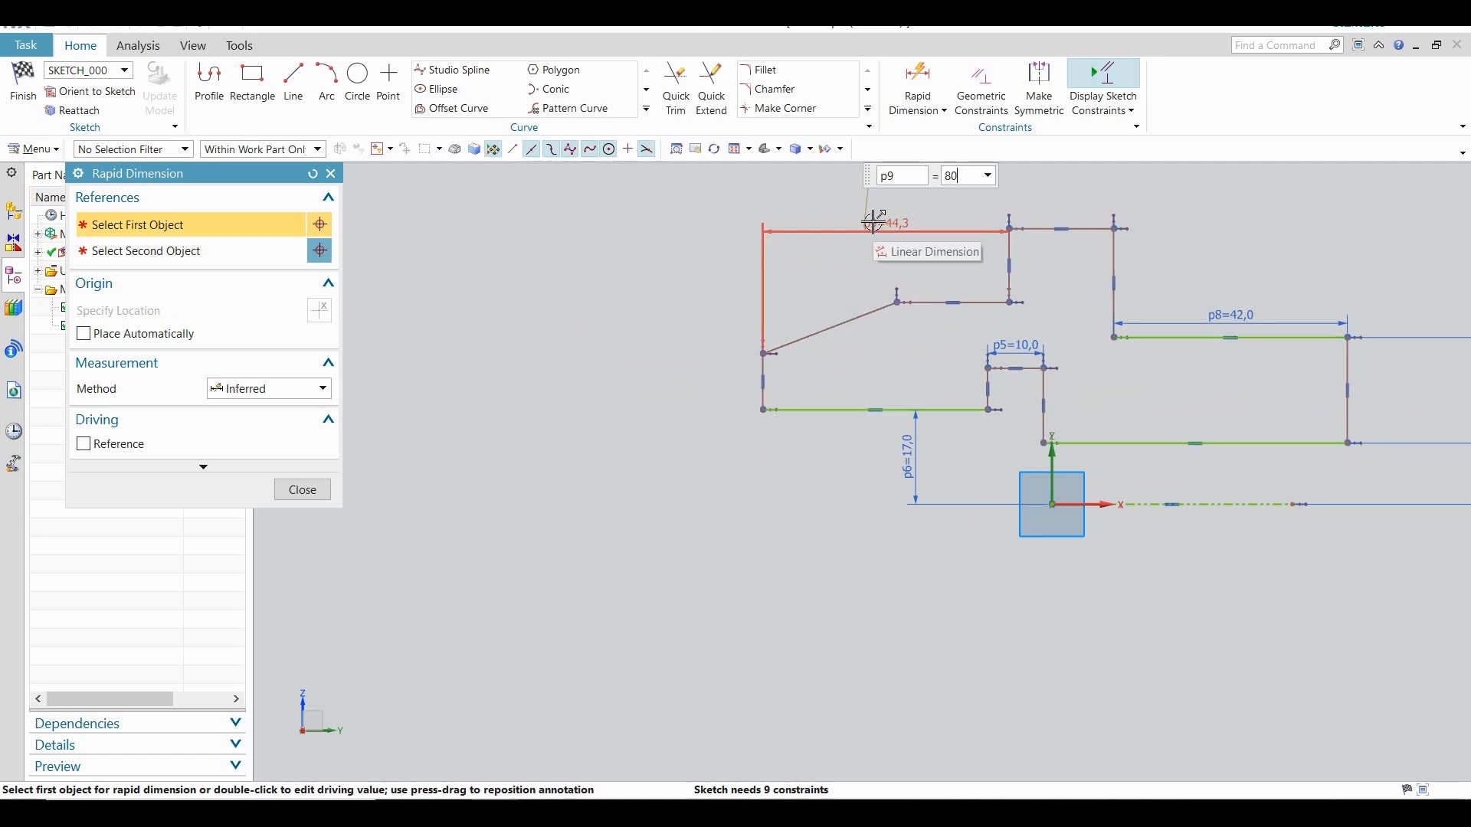
key("Return")
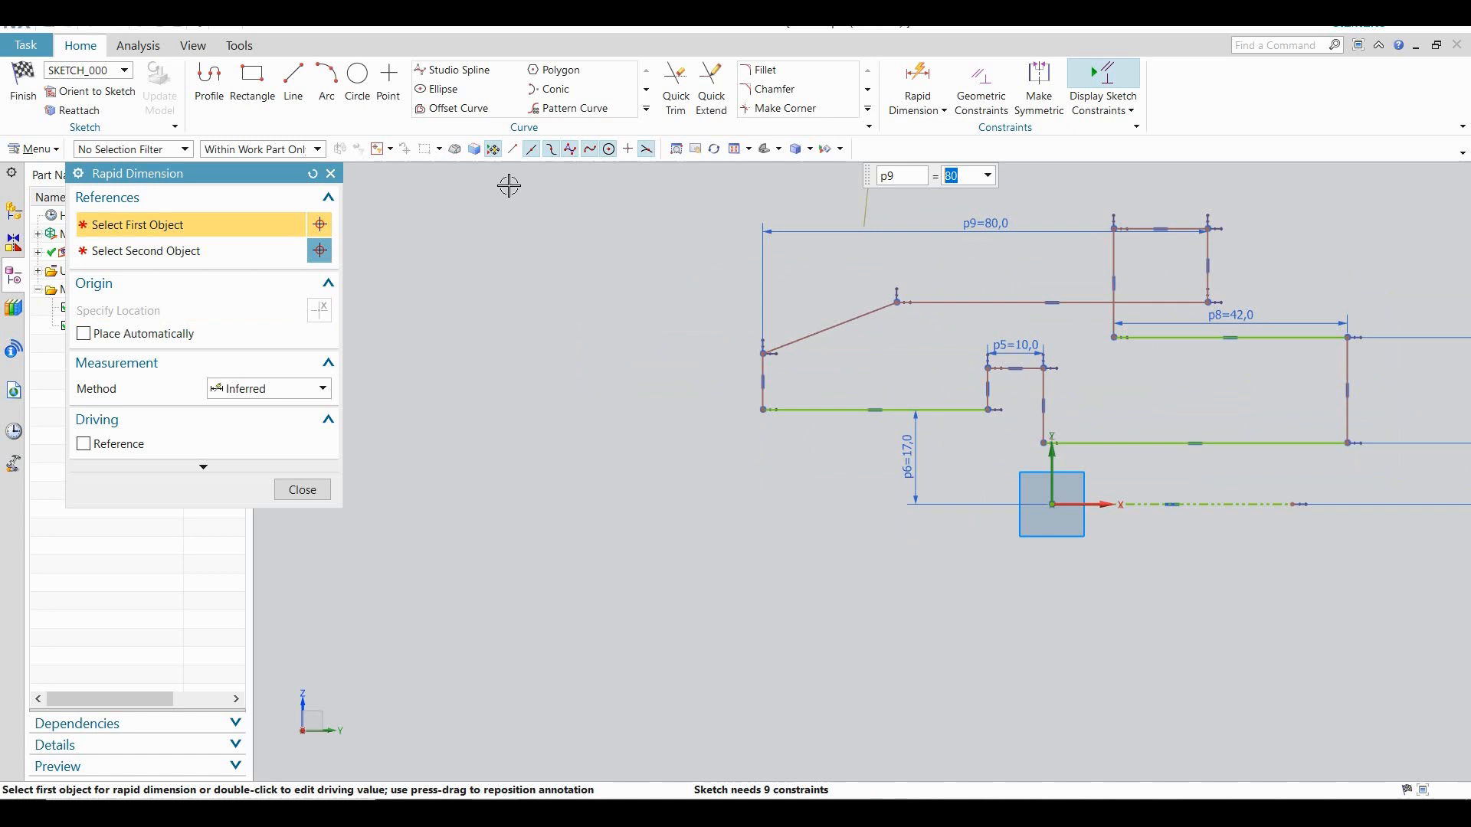
left_click(330, 175)
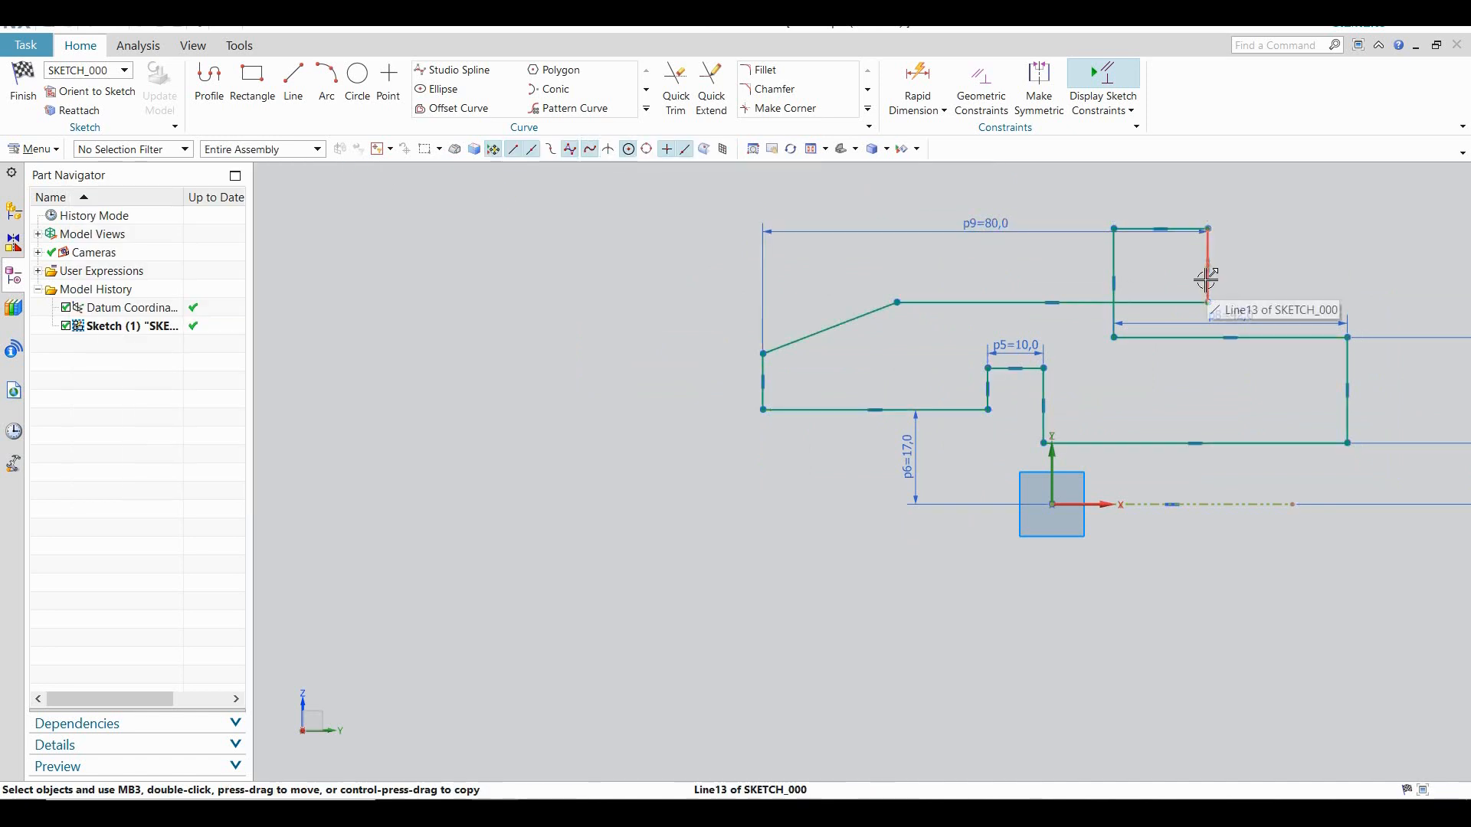
Reshape the profile by moving the displaced vertical line back to the raised section's left side and lifting the sloped line
left_click_drag(1207, 279, 1052, 273)
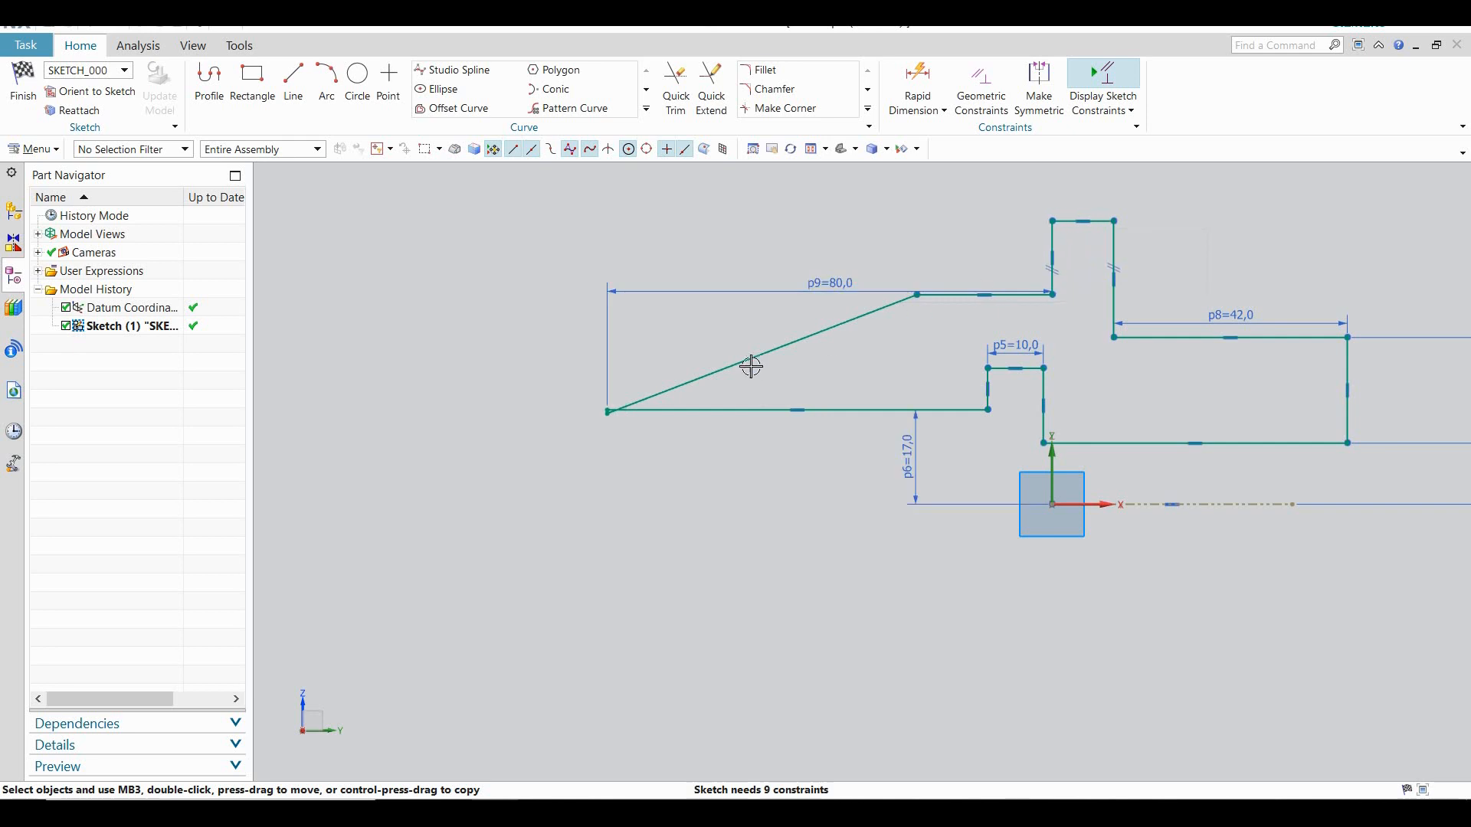
left_click_drag(734, 363, 727, 331)
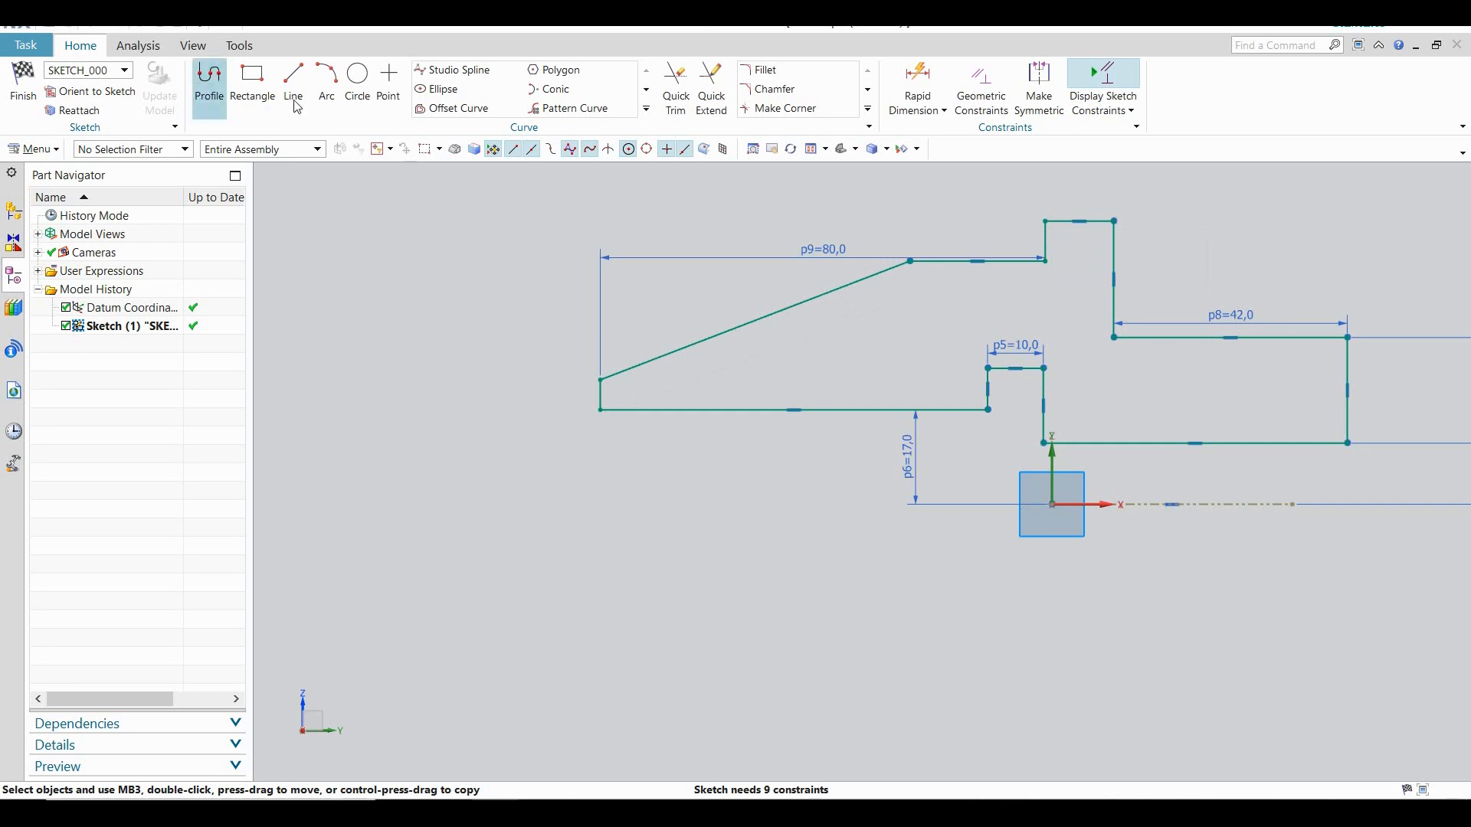
Dimension the profile's overall horizontal length between its short left edge and its right edge as 160 mm
left_click(912, 81)
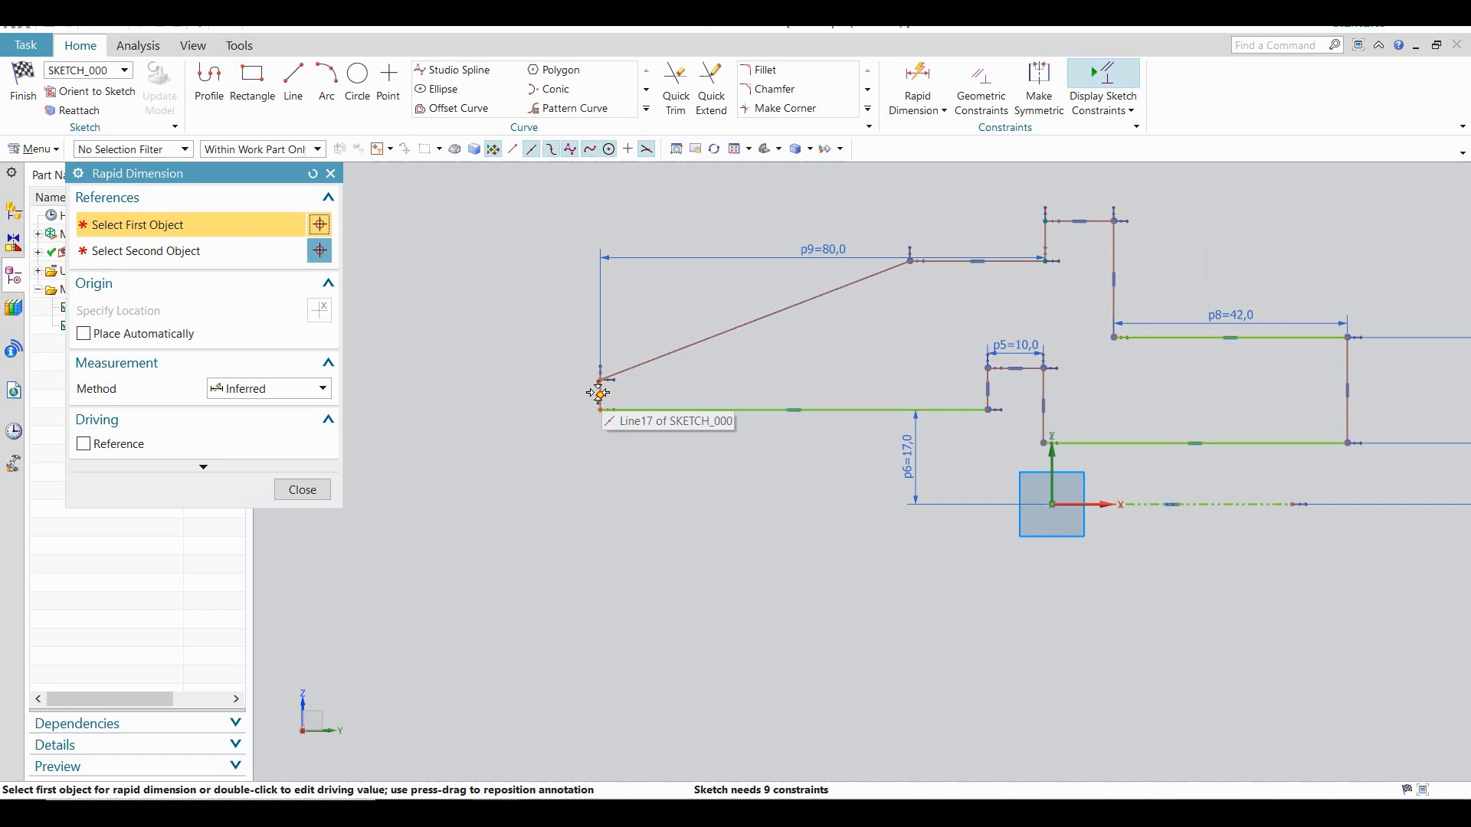
scroll(596, 393, "down", 1)
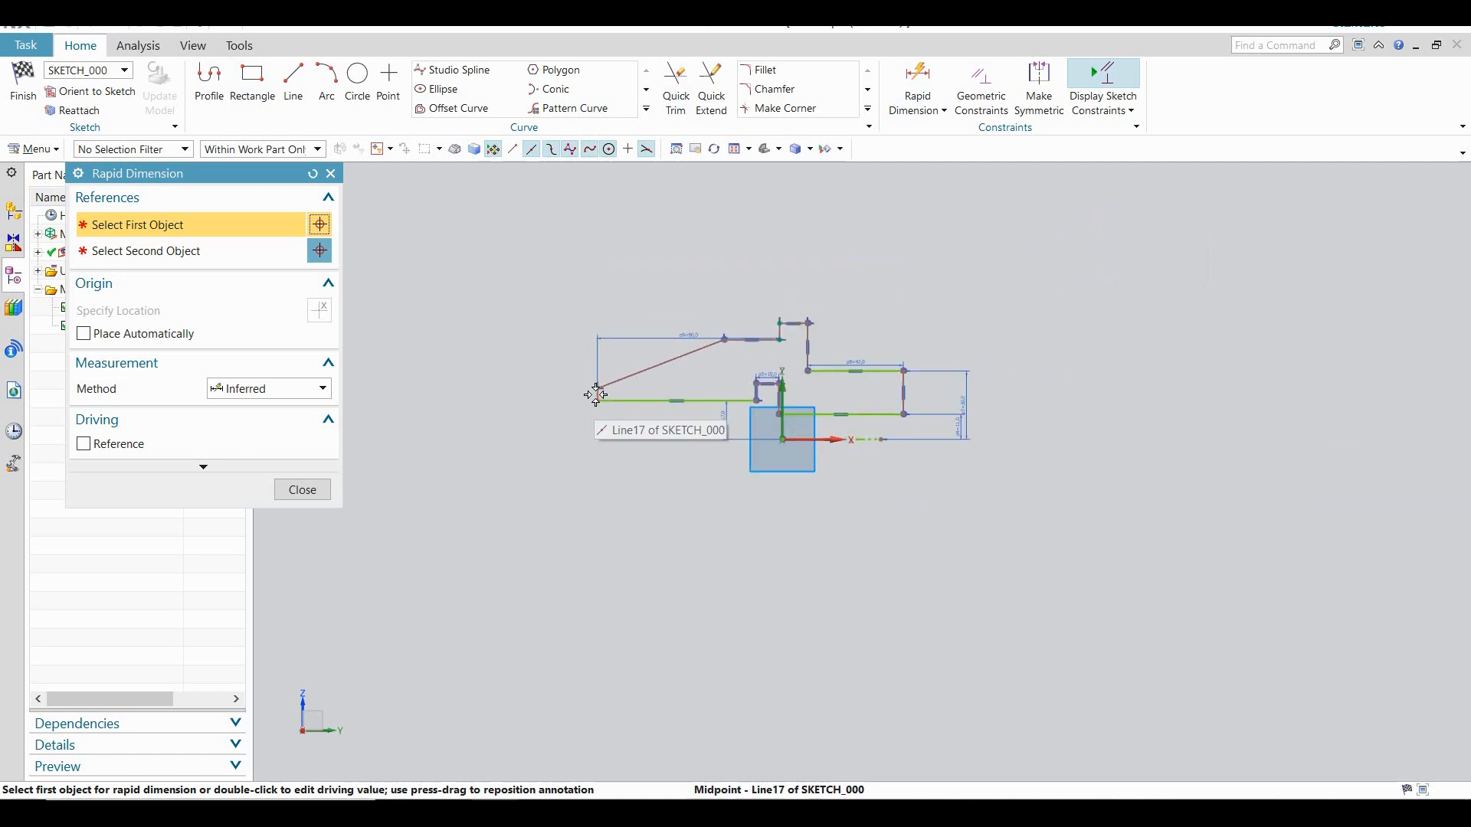
scroll(594, 392, "up", 4)
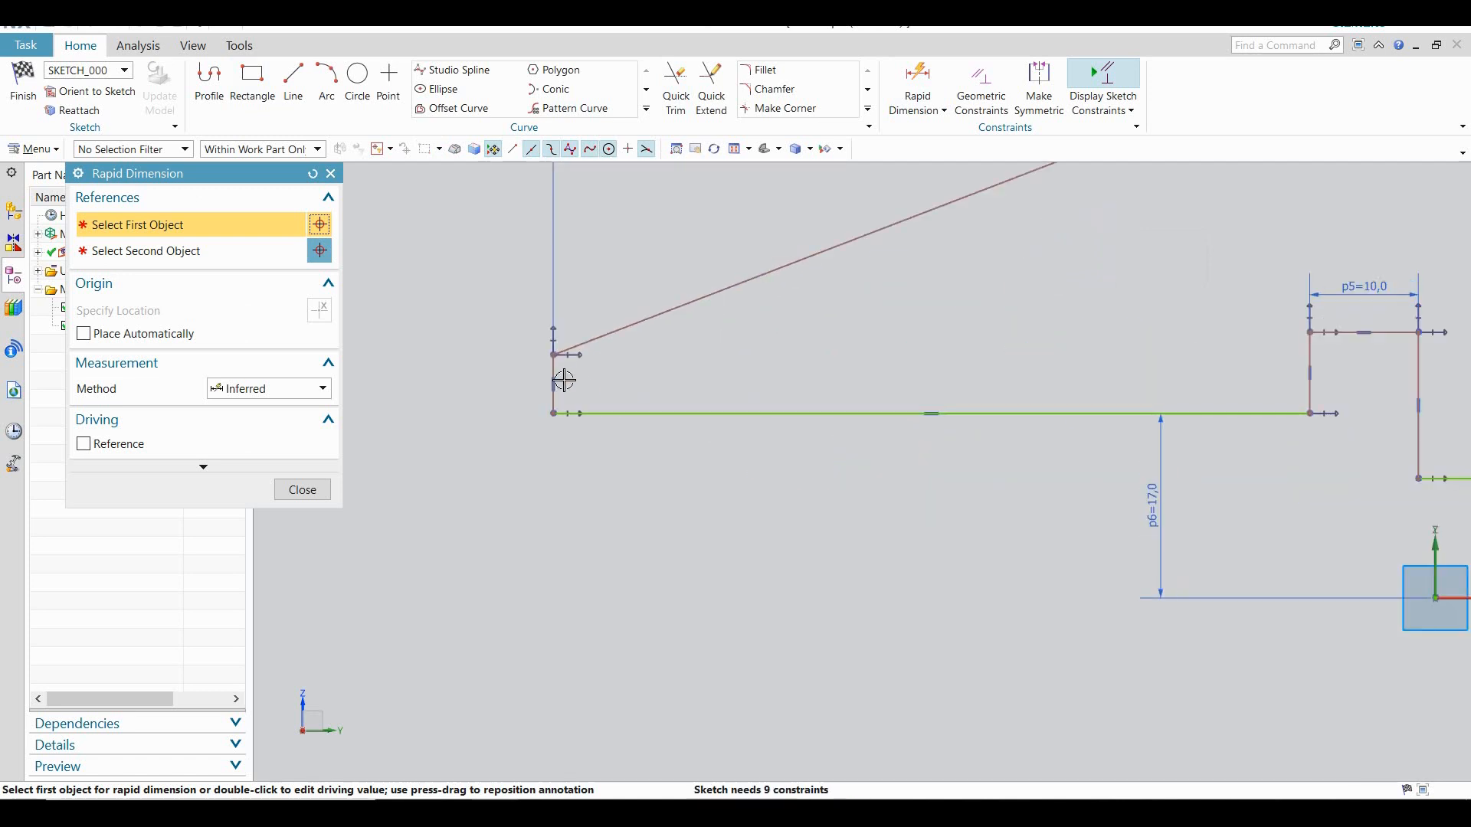
left_click(555, 370)
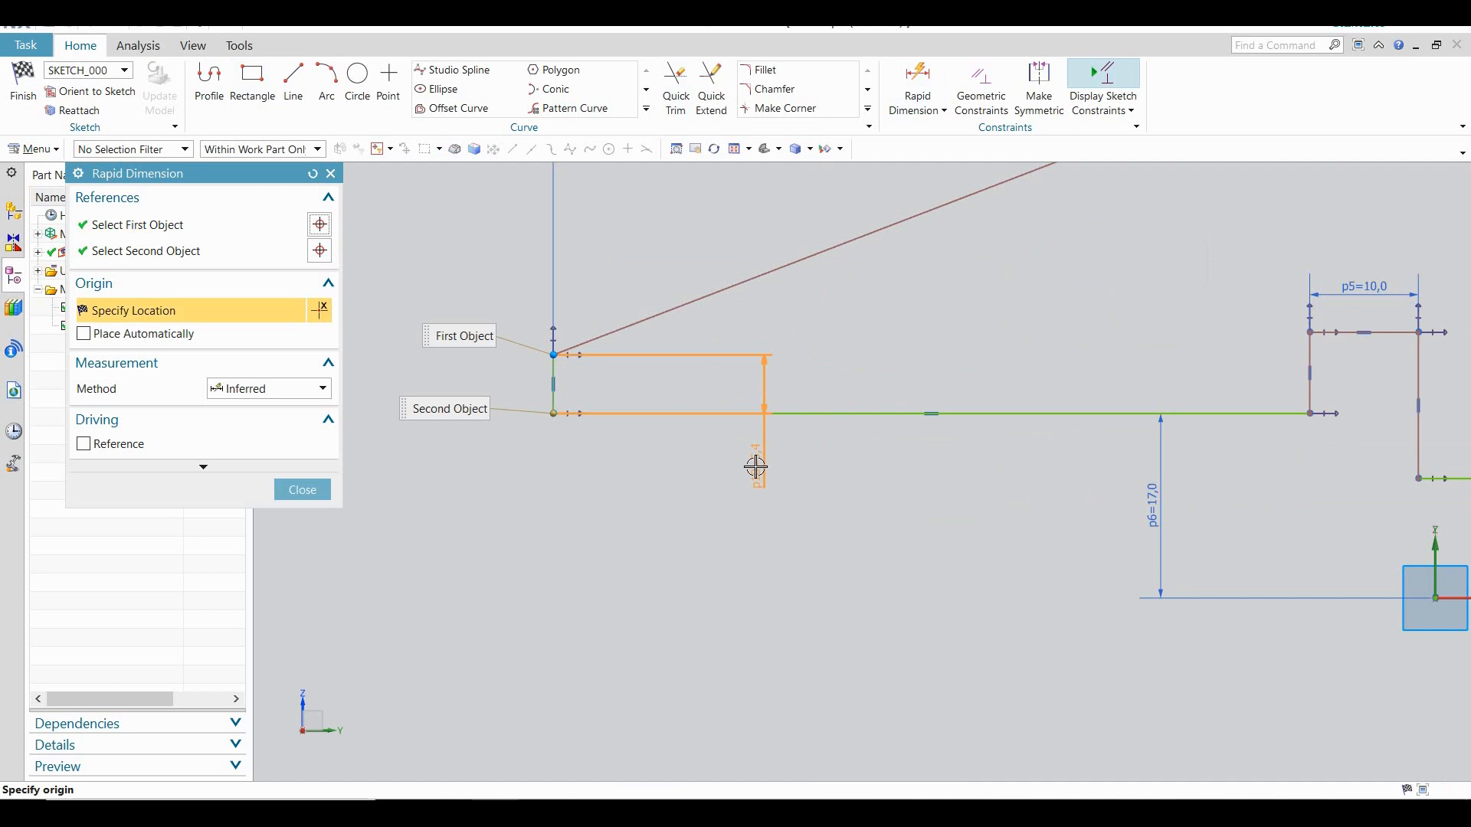
scroll(755, 464, "down", 5)
scroll(754, 466, "down", 2)
scroll(1070, 468, "up", 2)
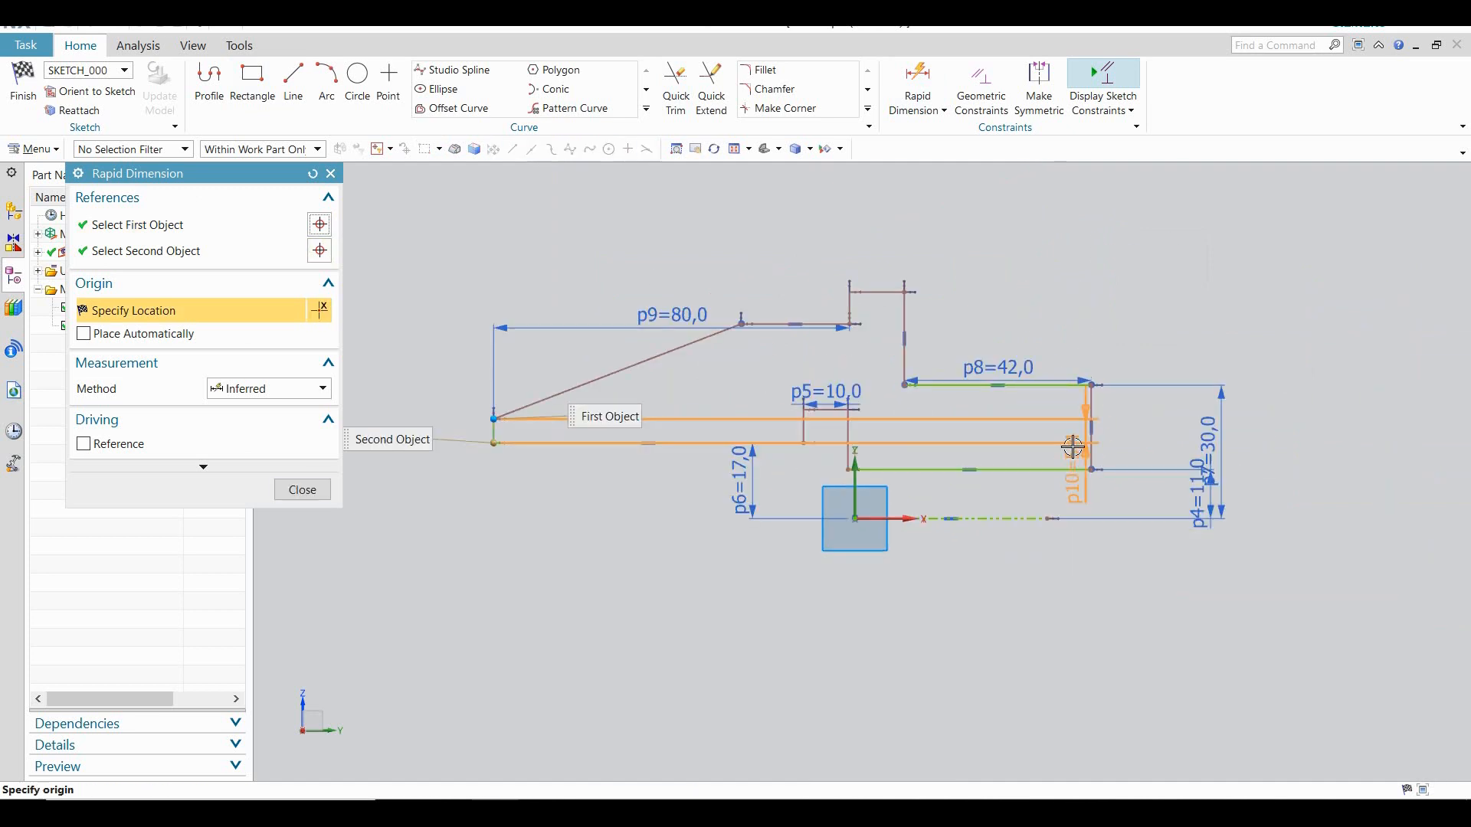
left_click(1091, 406)
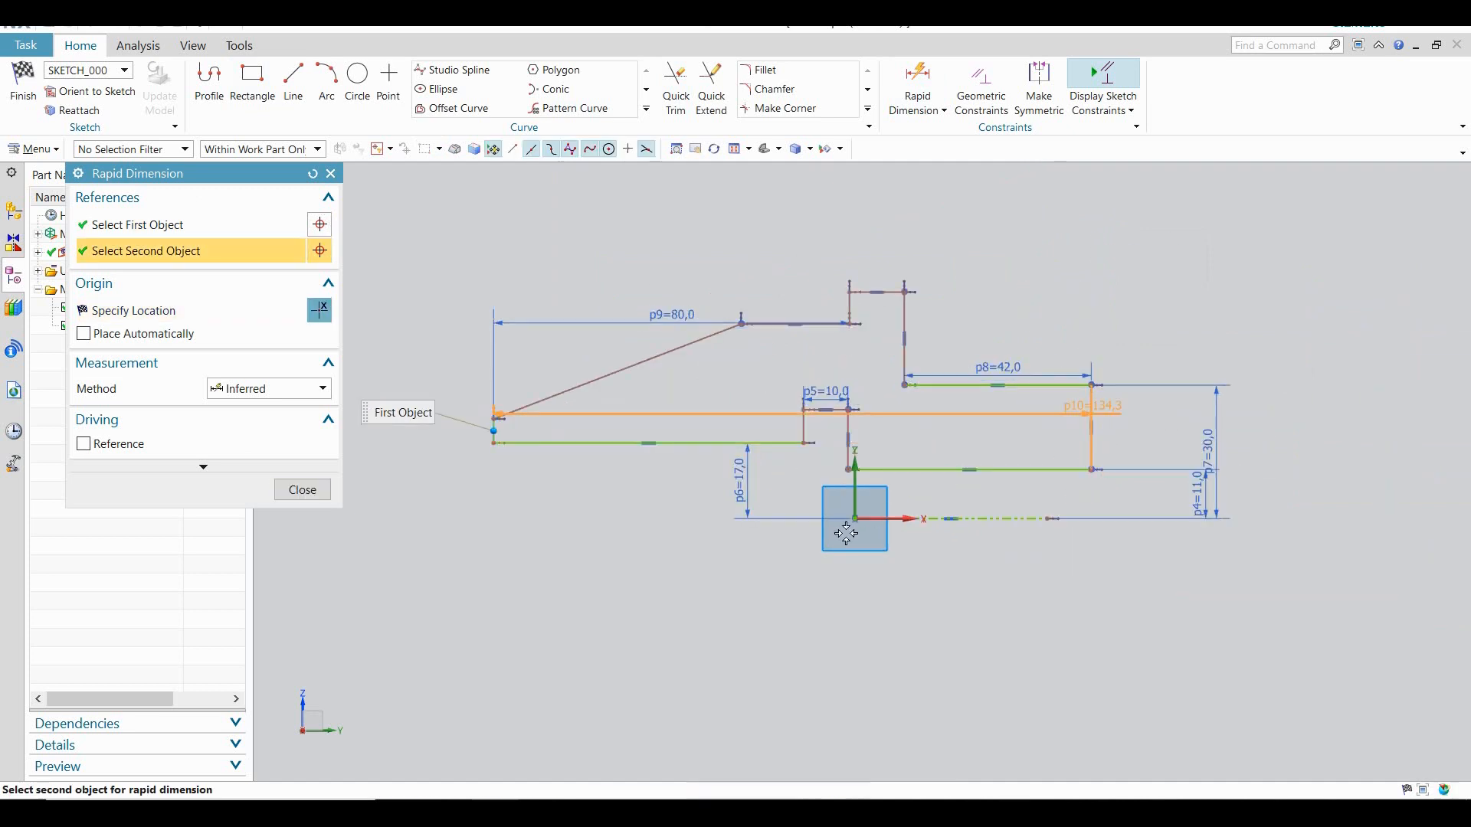
left_click(775, 575)
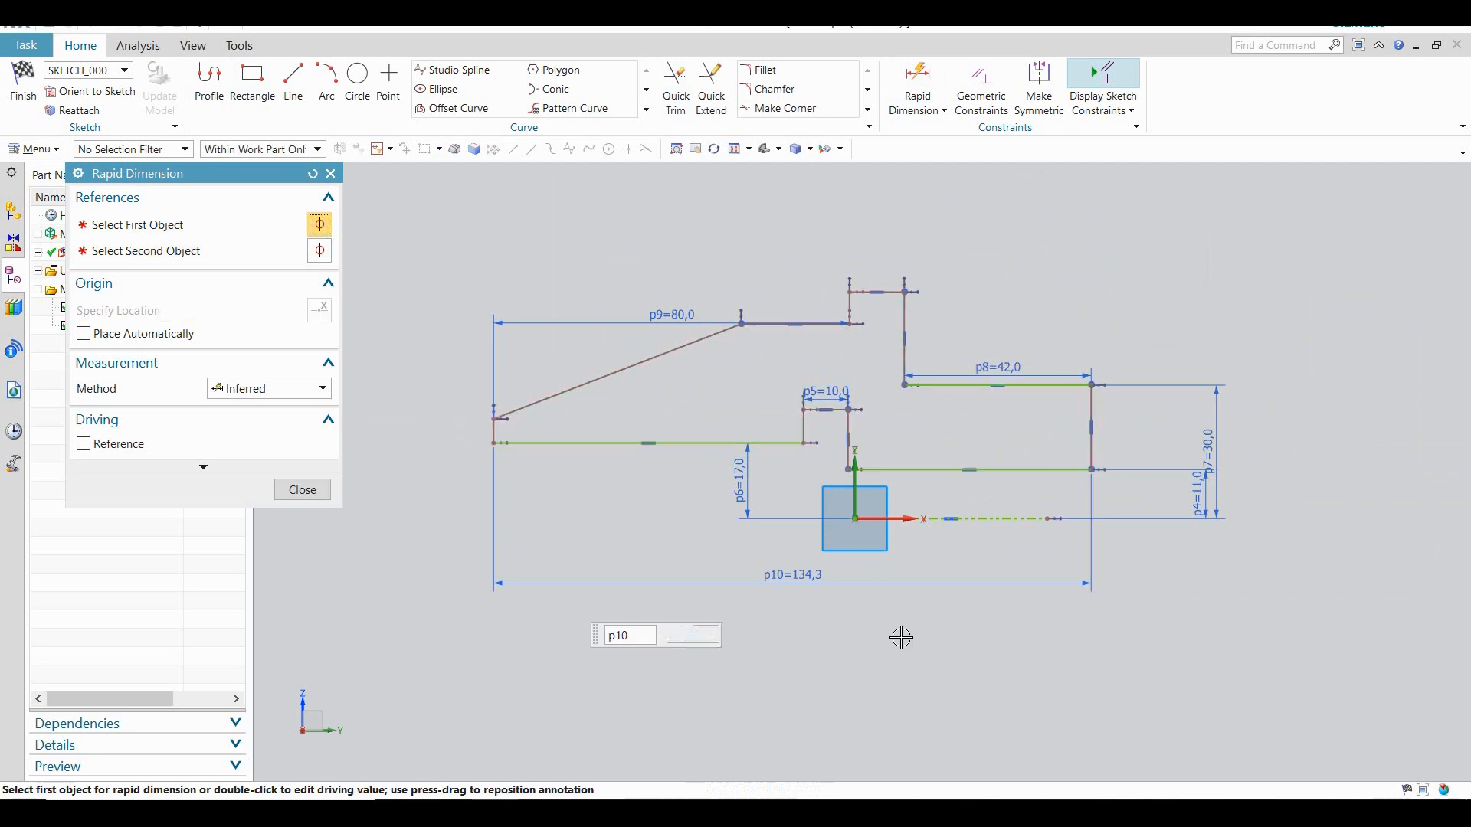
type("160")
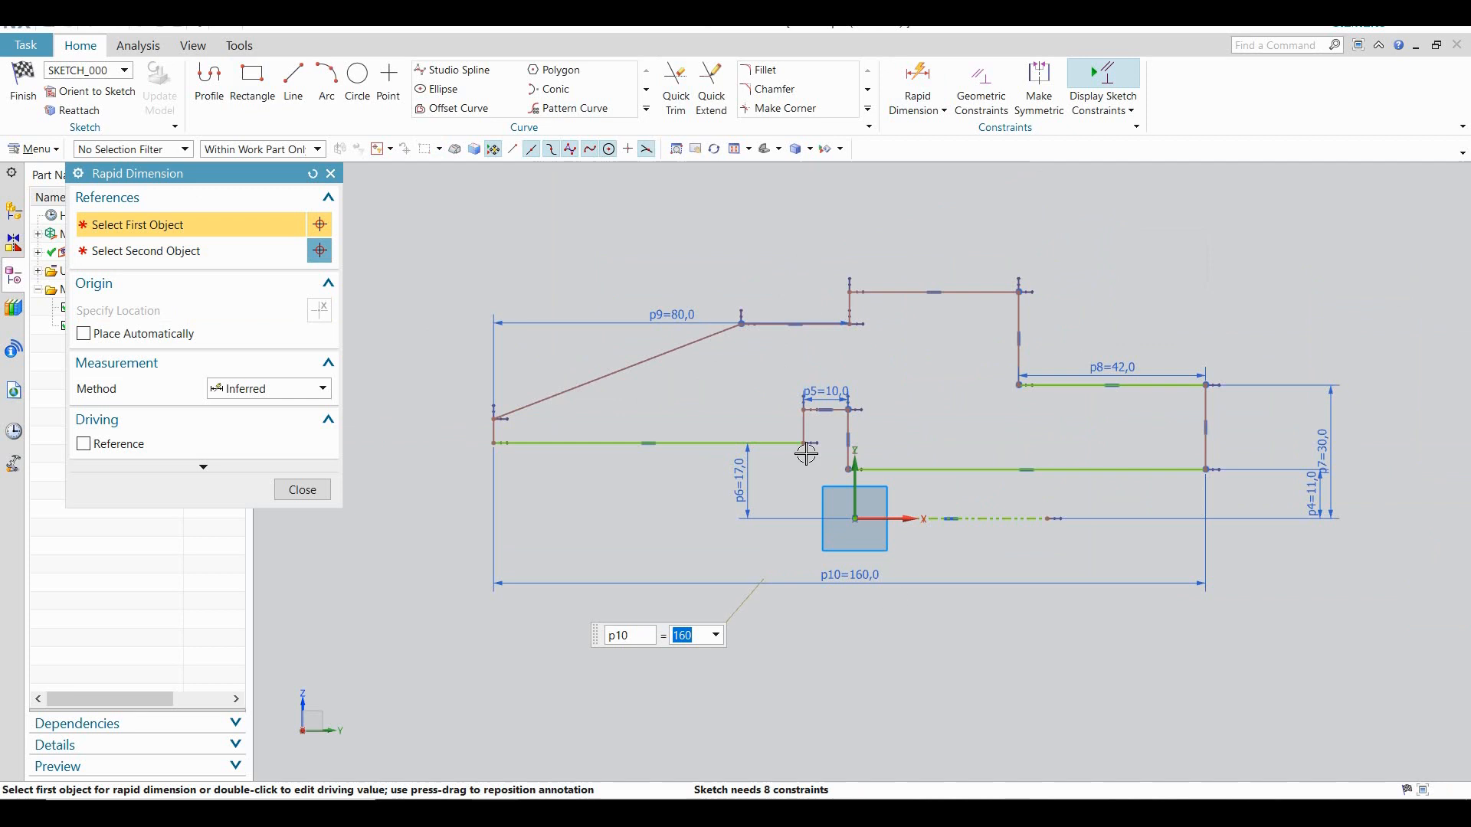
Dimension the horizontal distance from the sketch origin to the profile's right edge and set it to 160/2
left_click(849, 512)
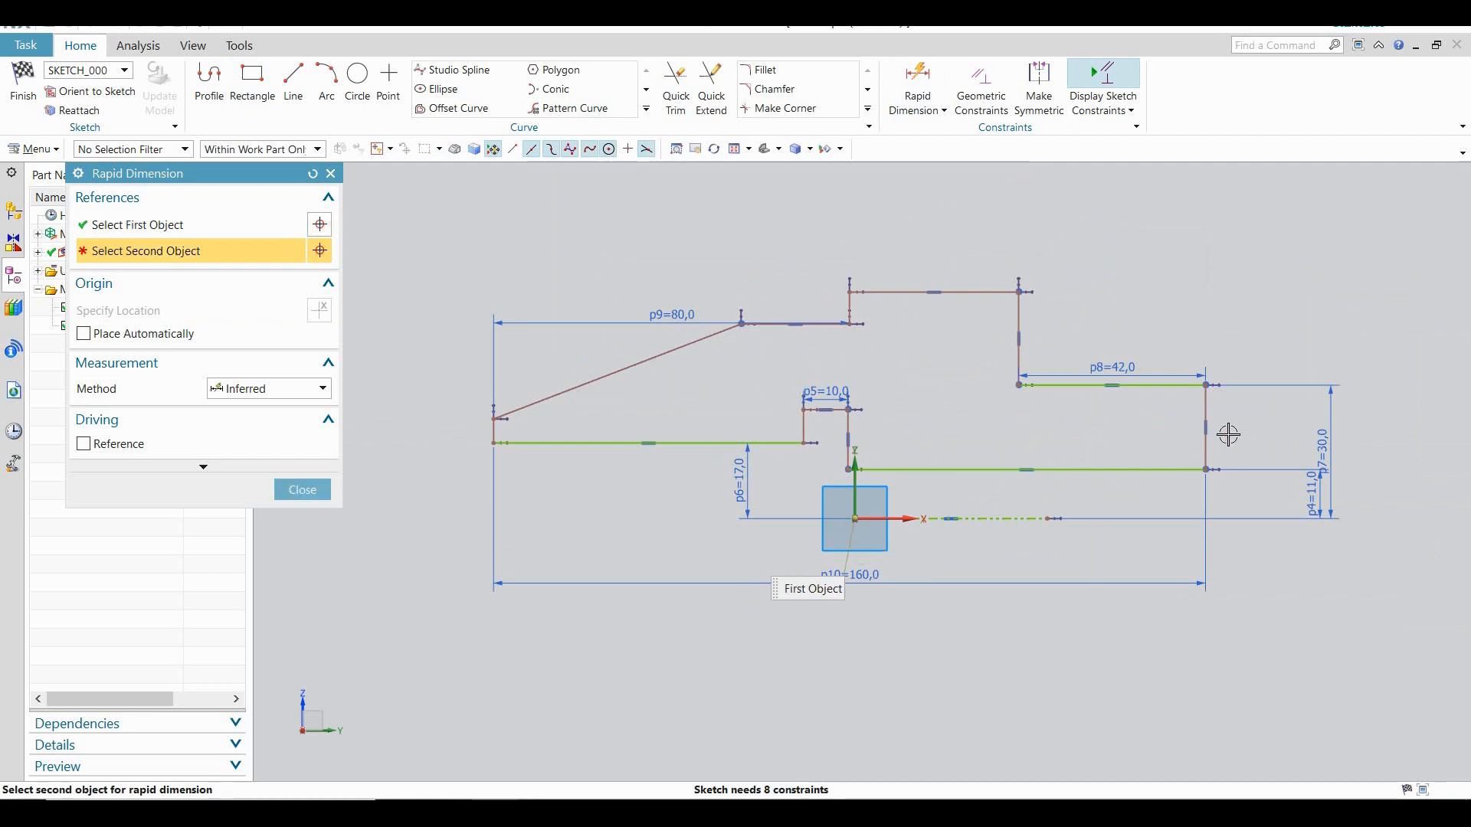
left_click(1207, 409)
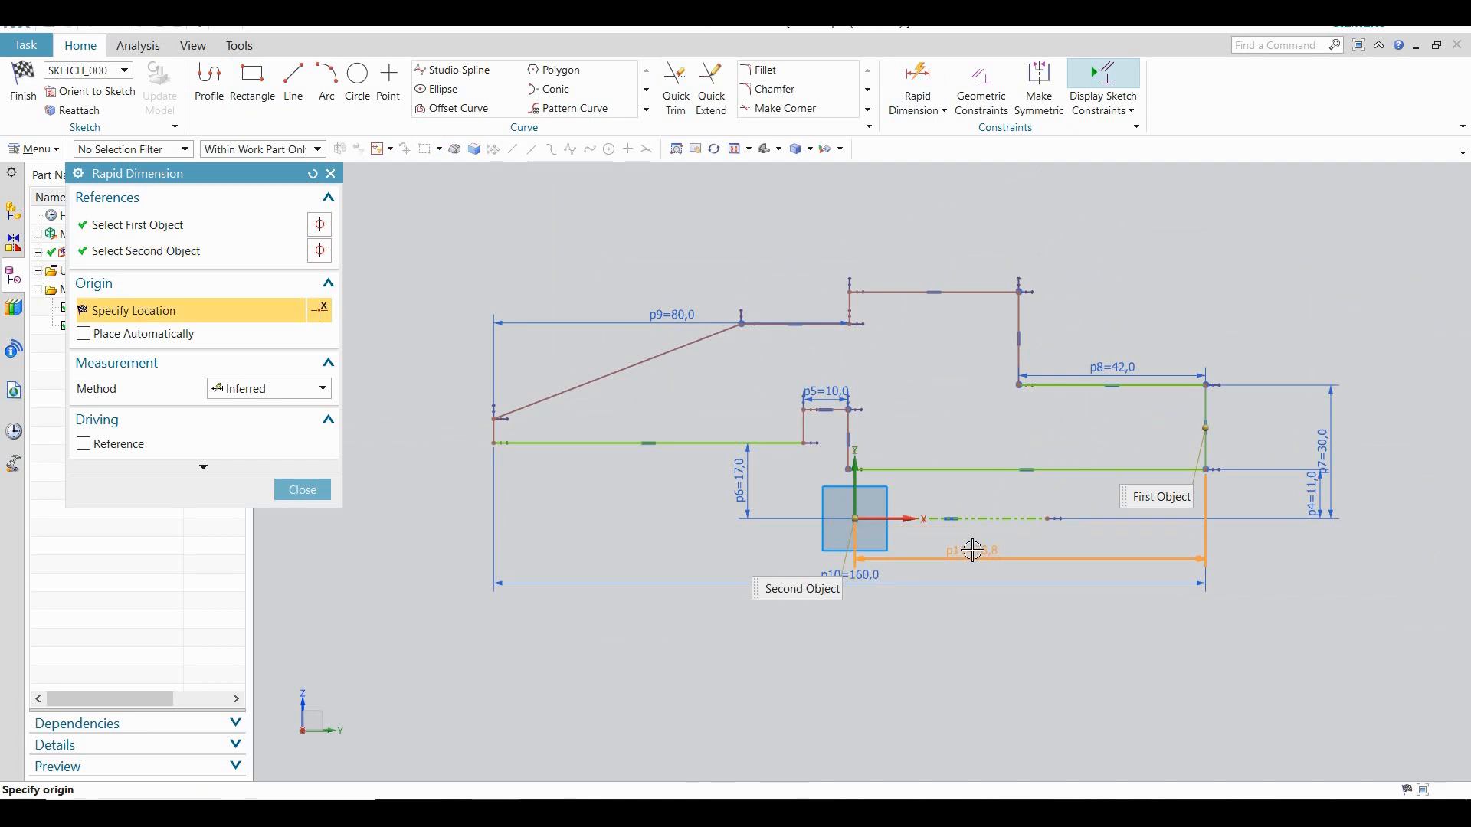
left_click(973, 550)
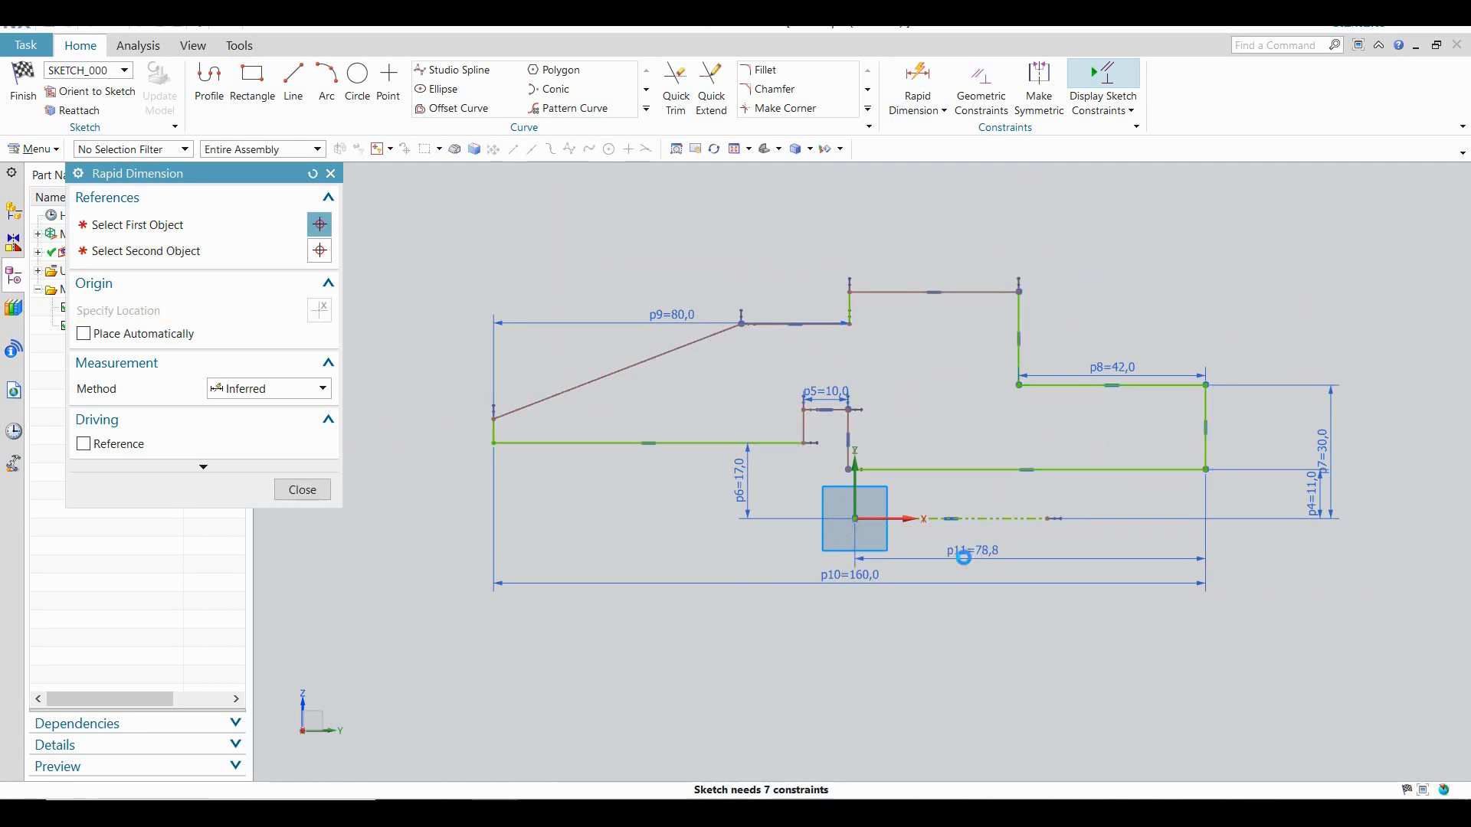
type("160")
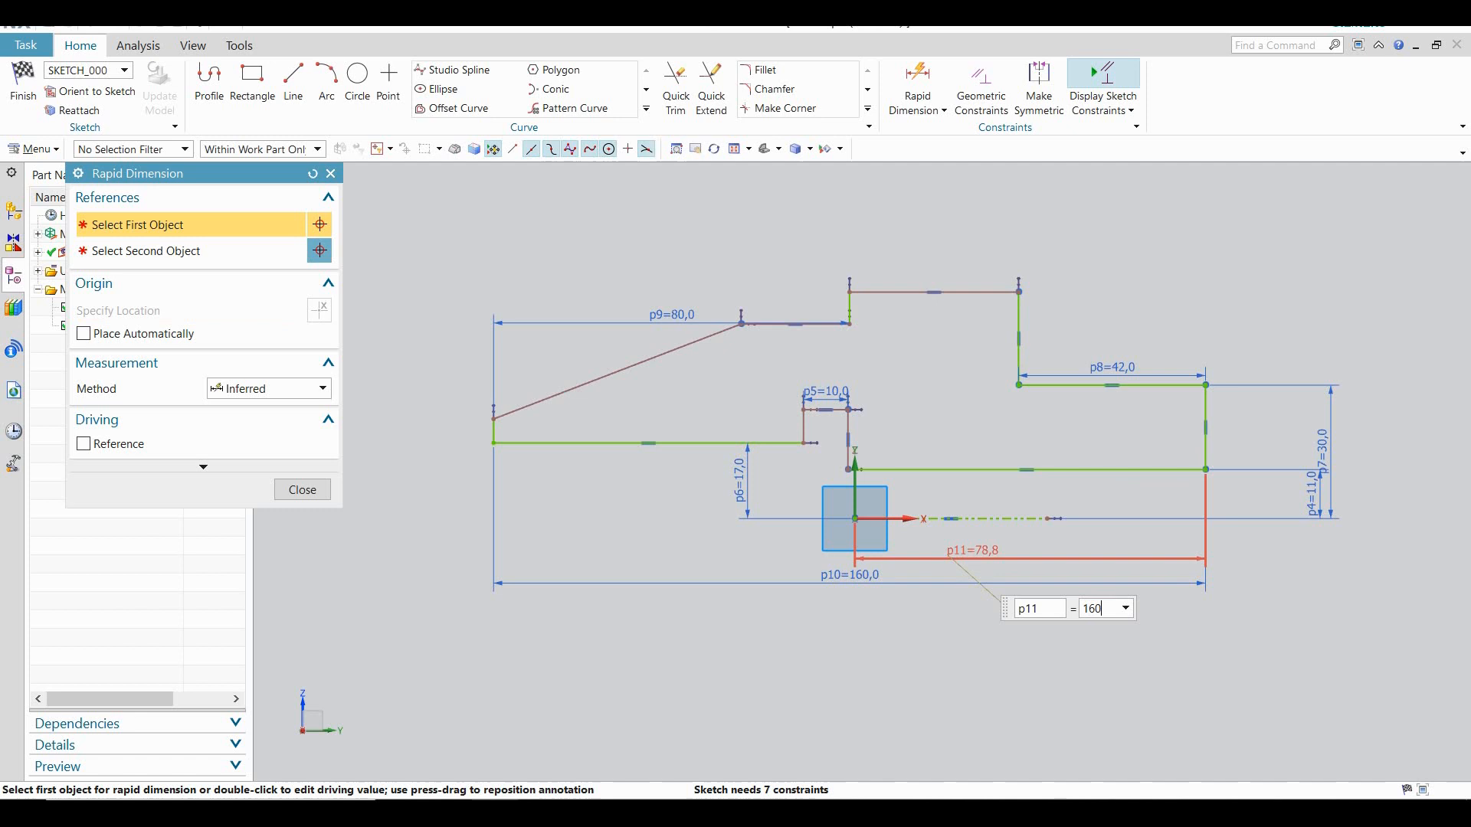
type("/2")
key("Return")
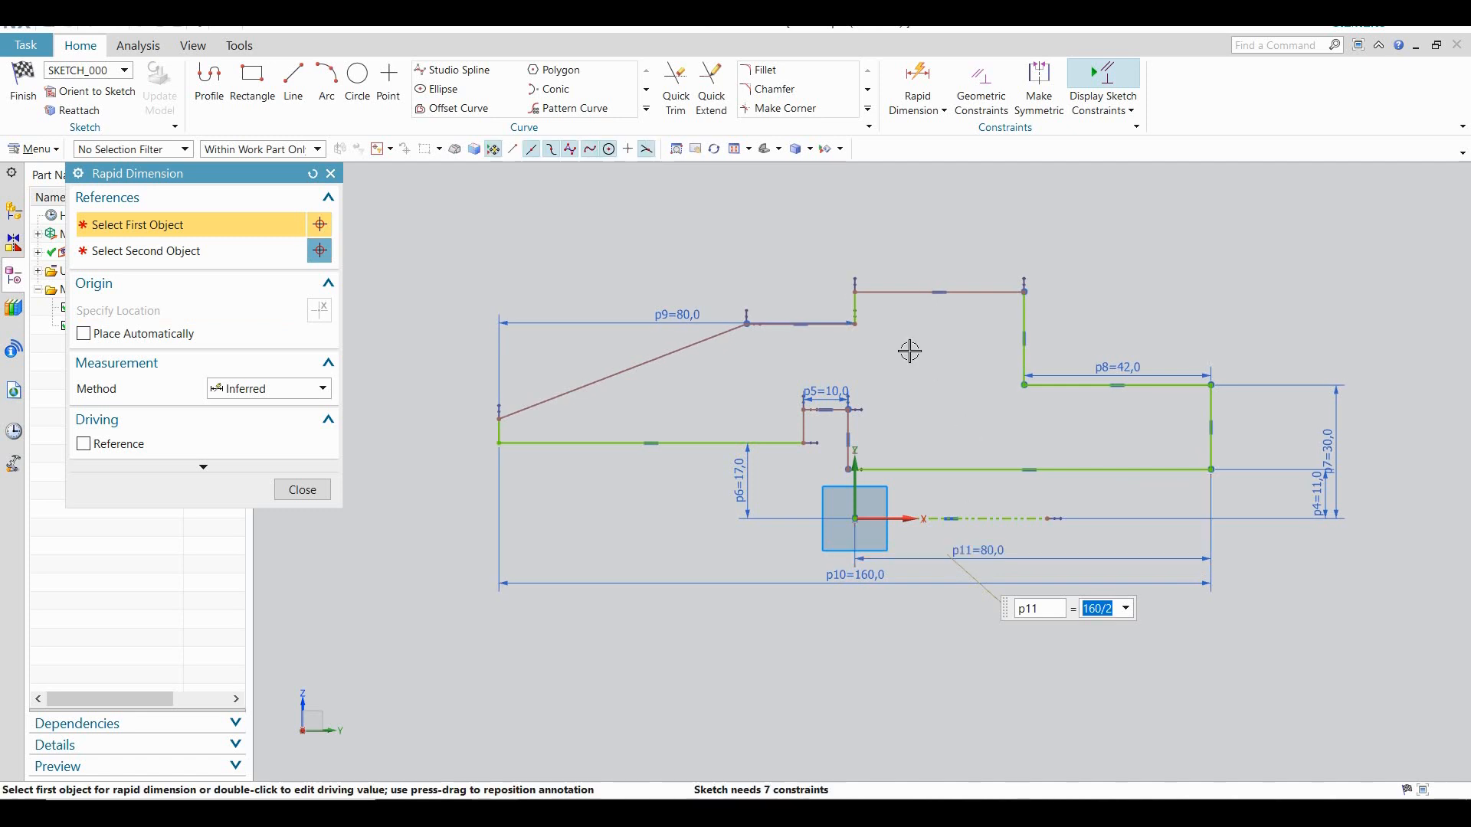
Dimension the height of the sloped line's lower left endpoint above the reference centreline and set it to 30 mm
scroll(902, 395, "down", 2)
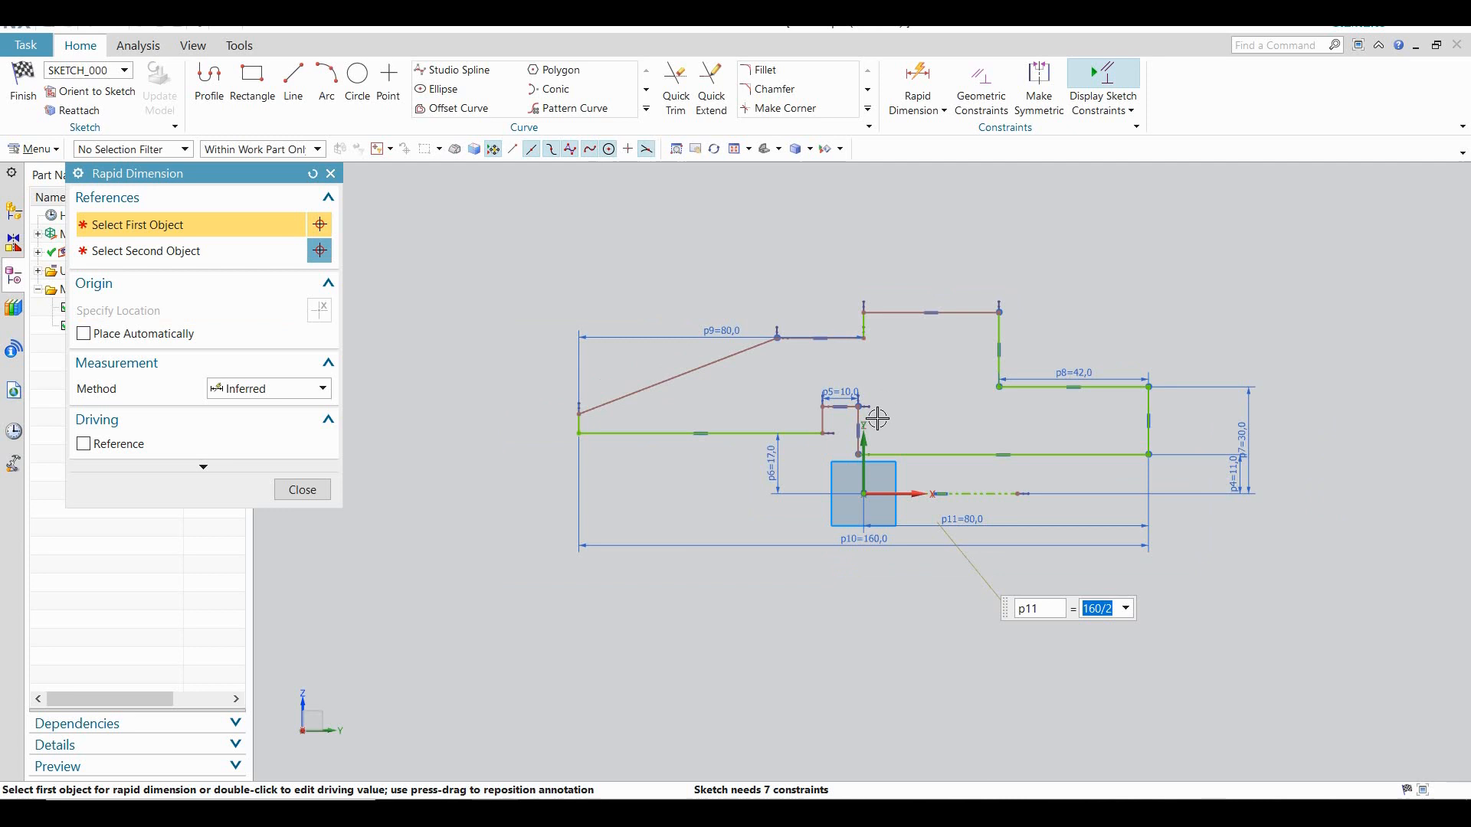
scroll(807, 358, "up", 2)
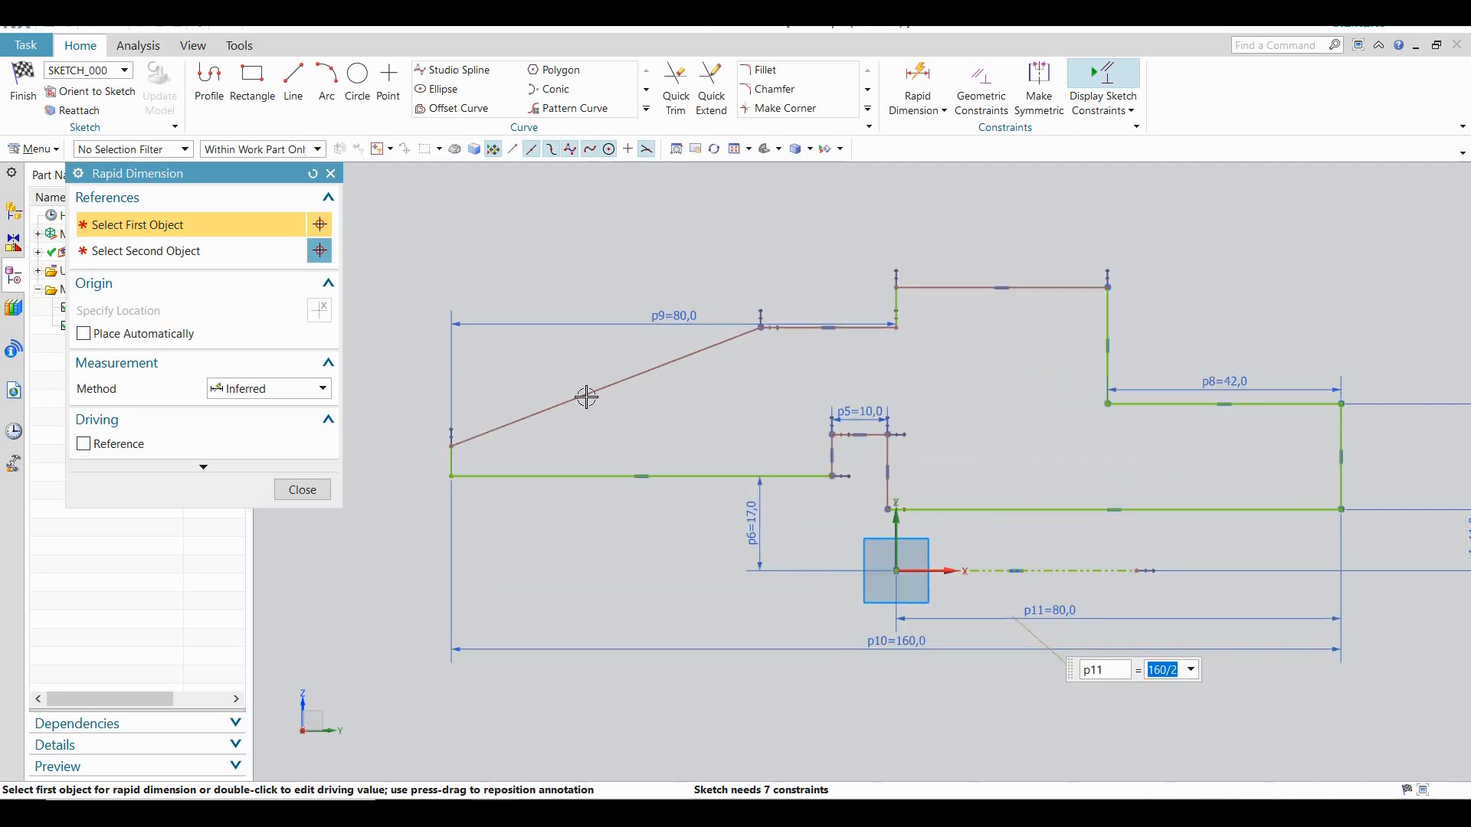
left_click(453, 445)
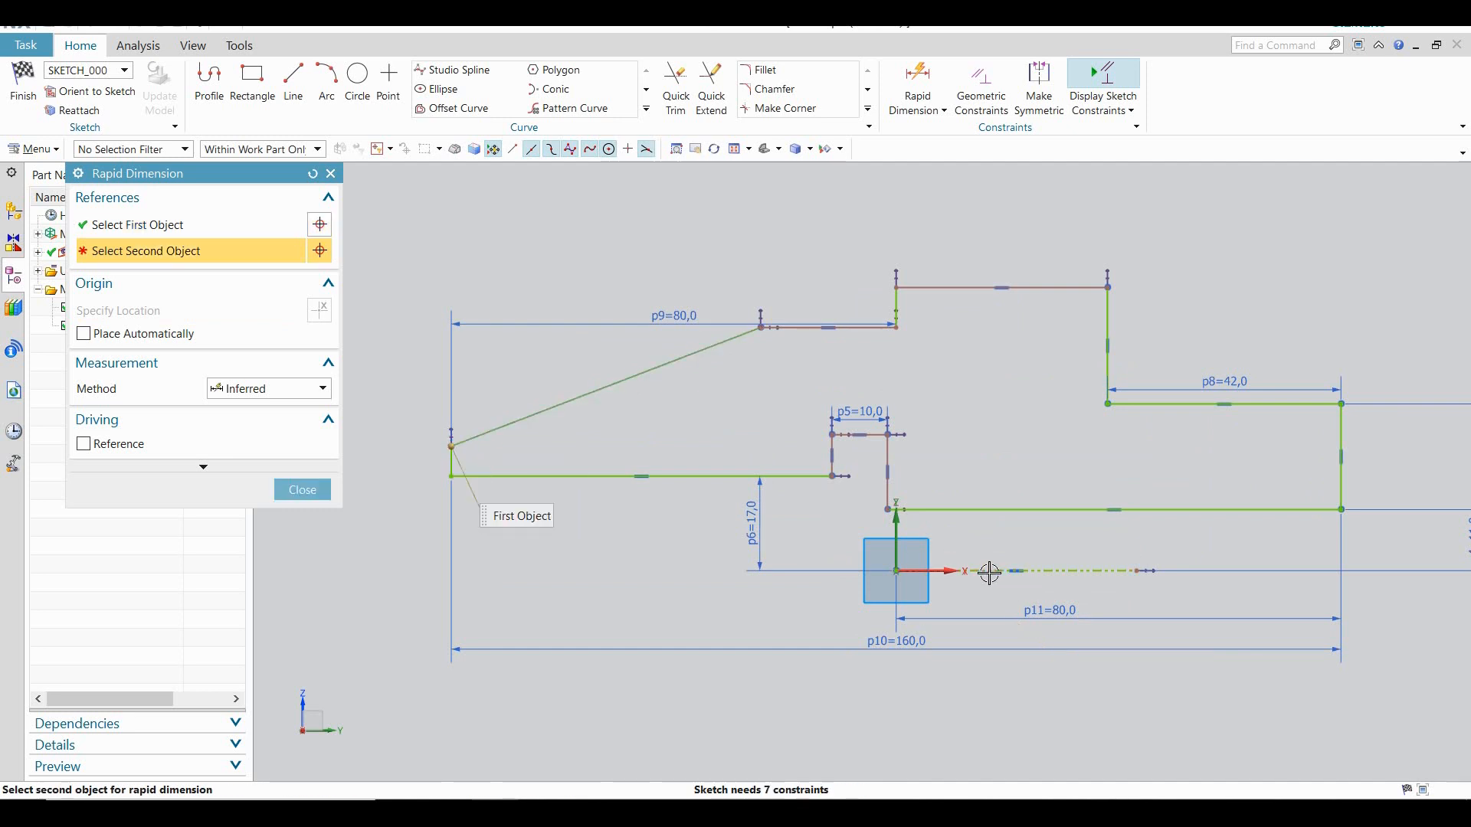
left_click(435, 447)
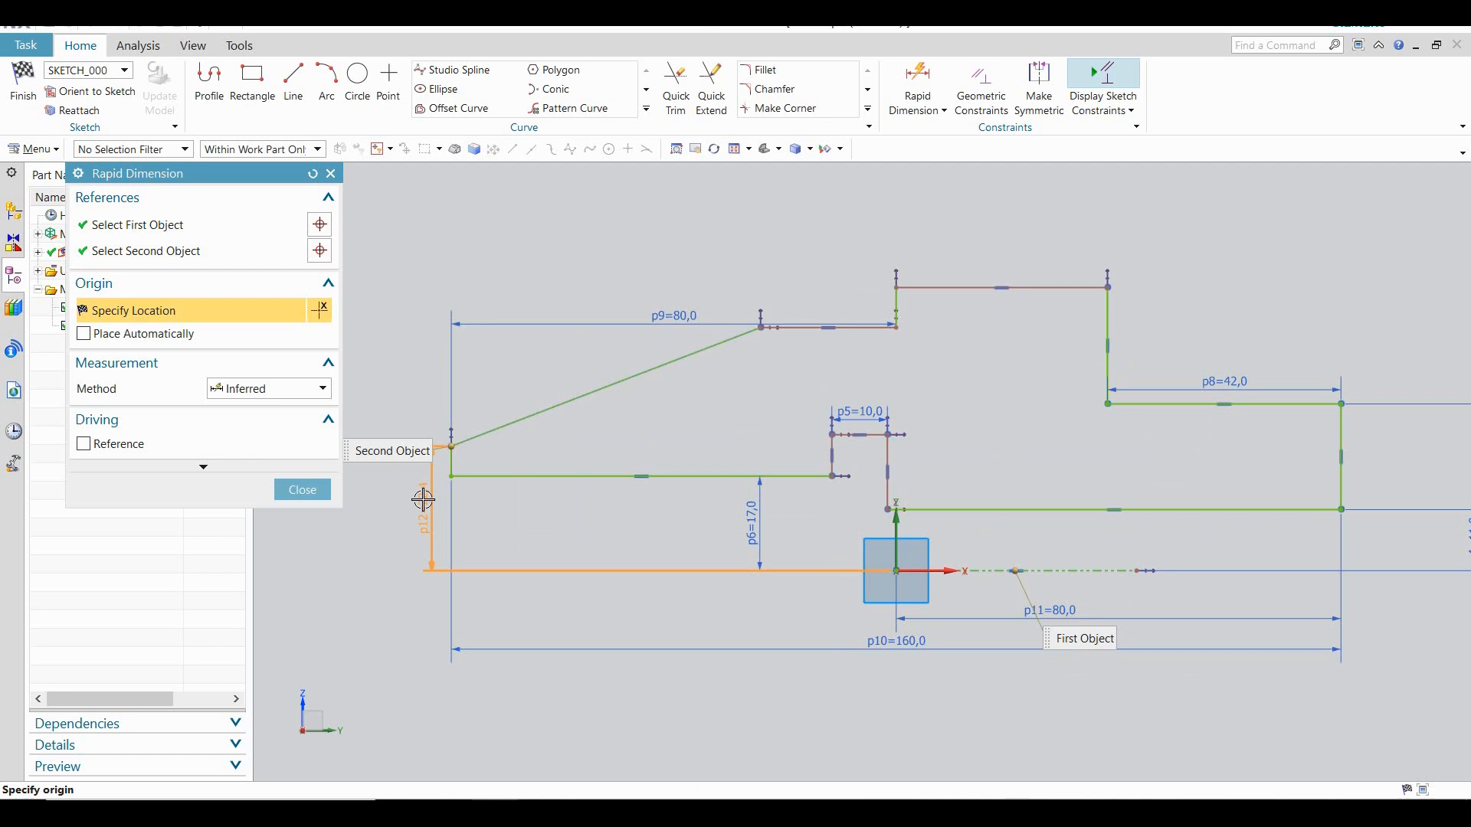
left_click(422, 498)
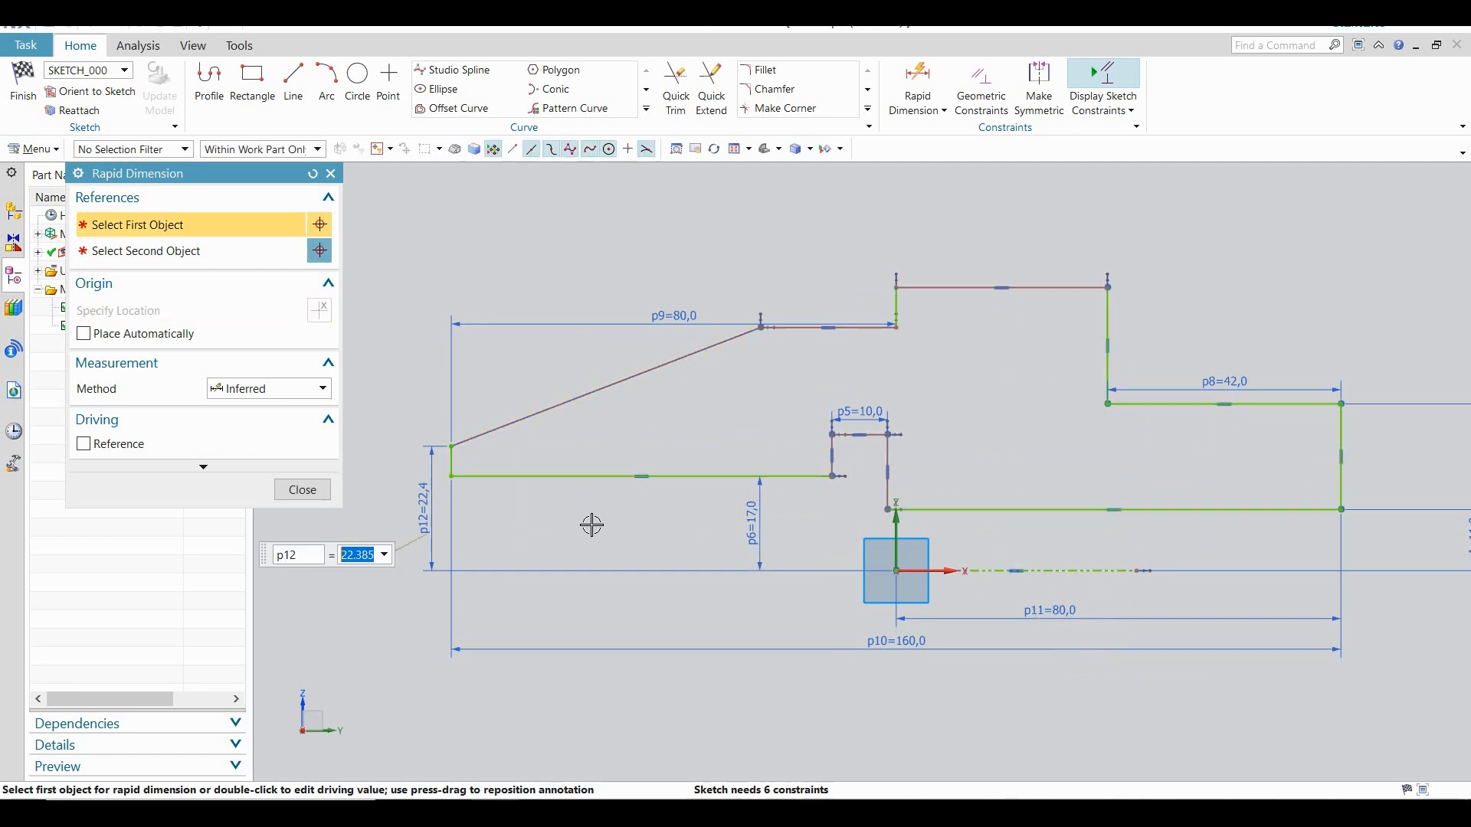
key("Return")
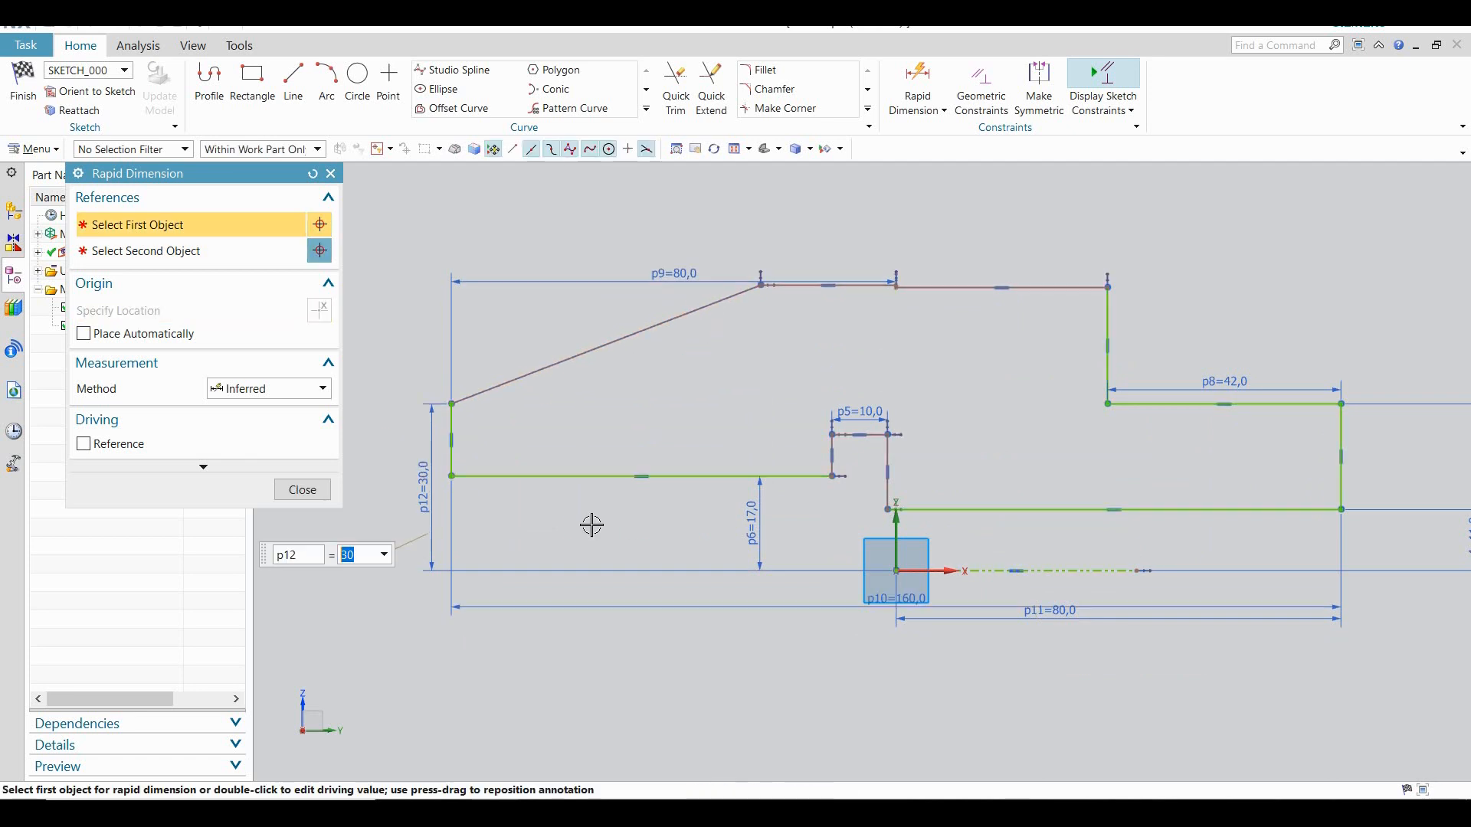
Dimension the height of the horizontal line beside the sloped line above the reference centreline and set it to 42 mm
left_click(780, 289)
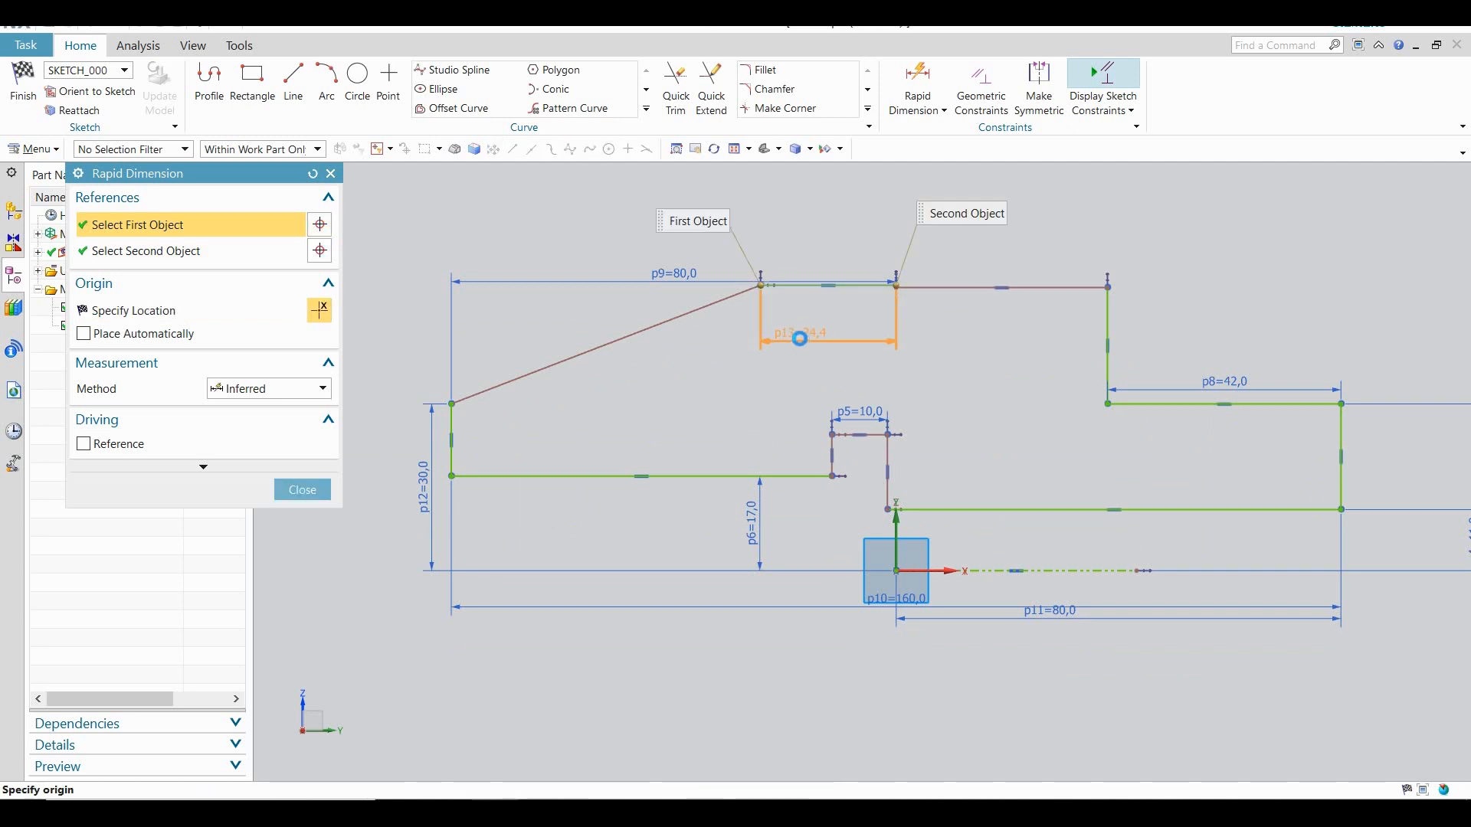
left_click(1037, 570)
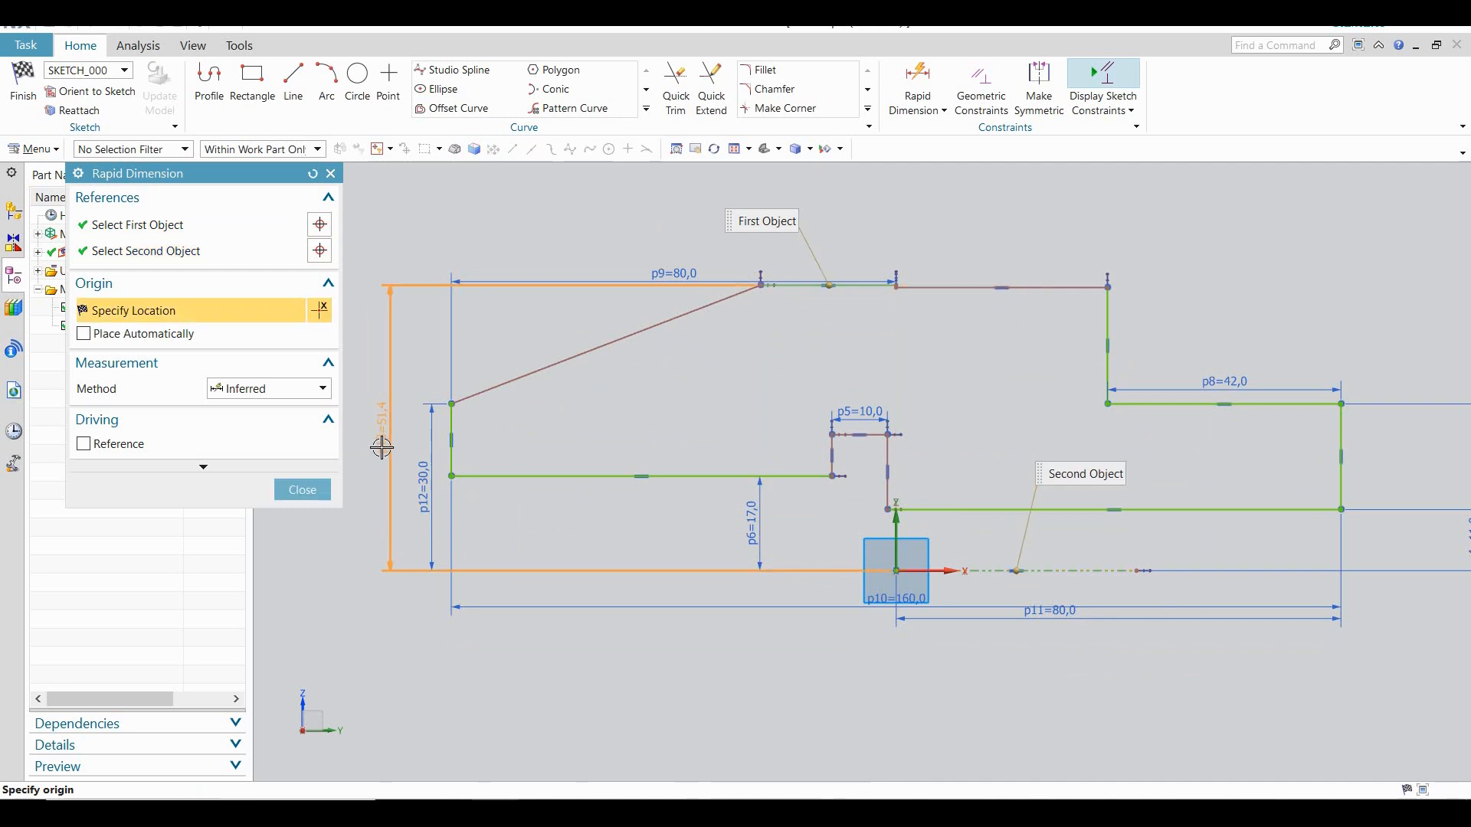
left_click(383, 448)
type("42")
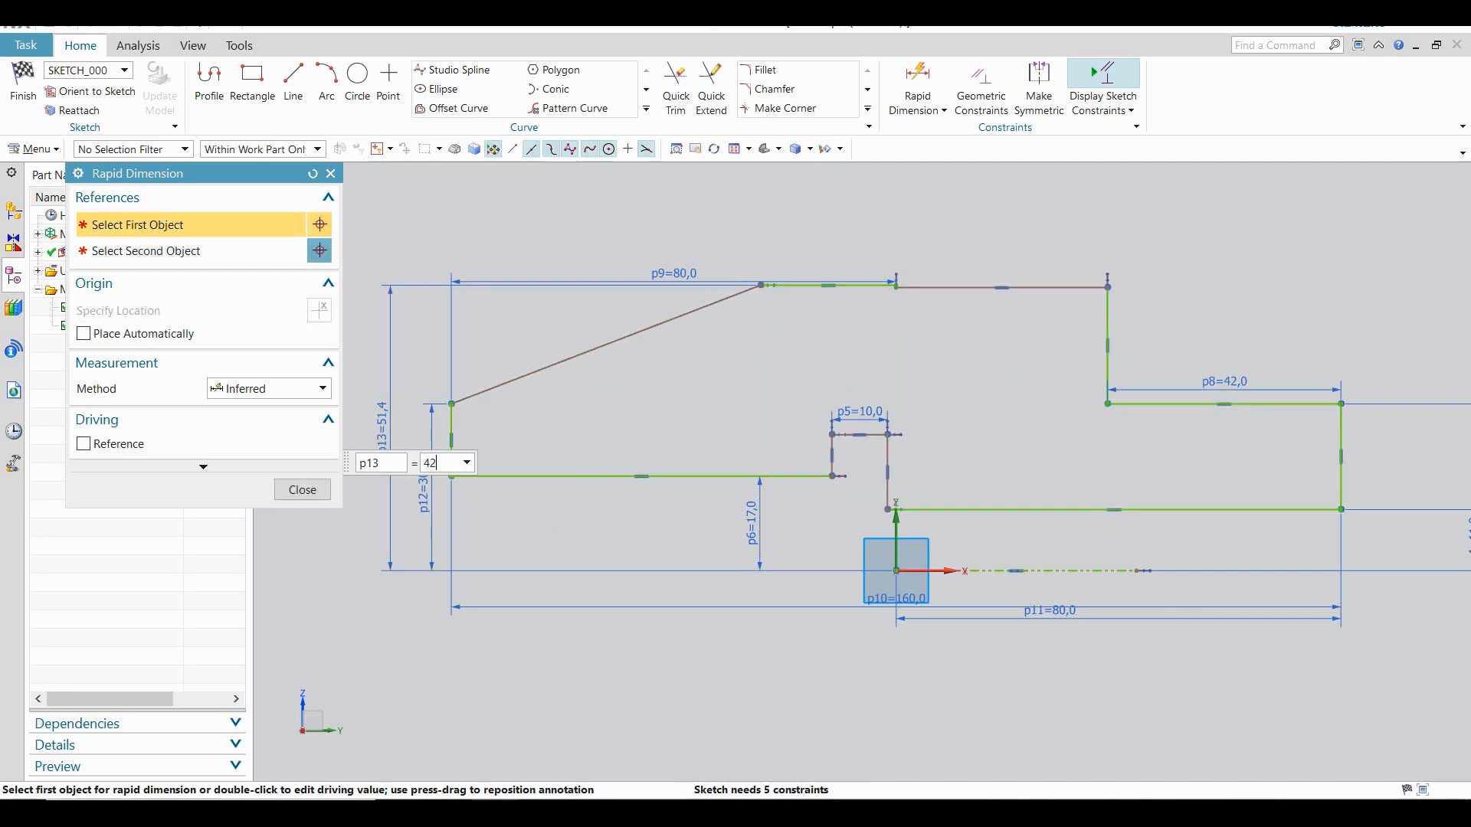
key("Return")
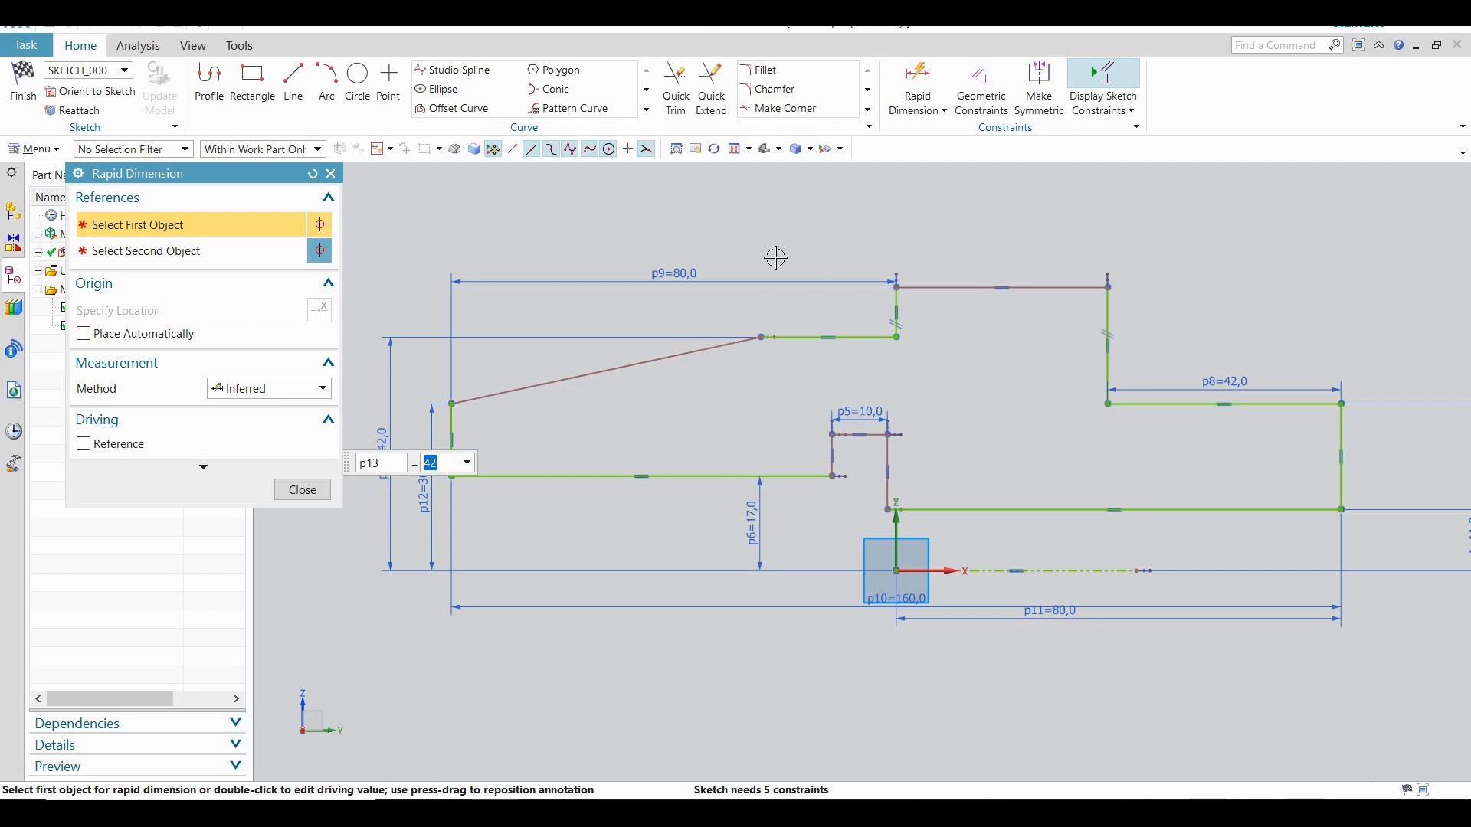
Dimension the height of the raised section's top line above the reference centreline and set it to 62.5 mm
left_click(930, 289)
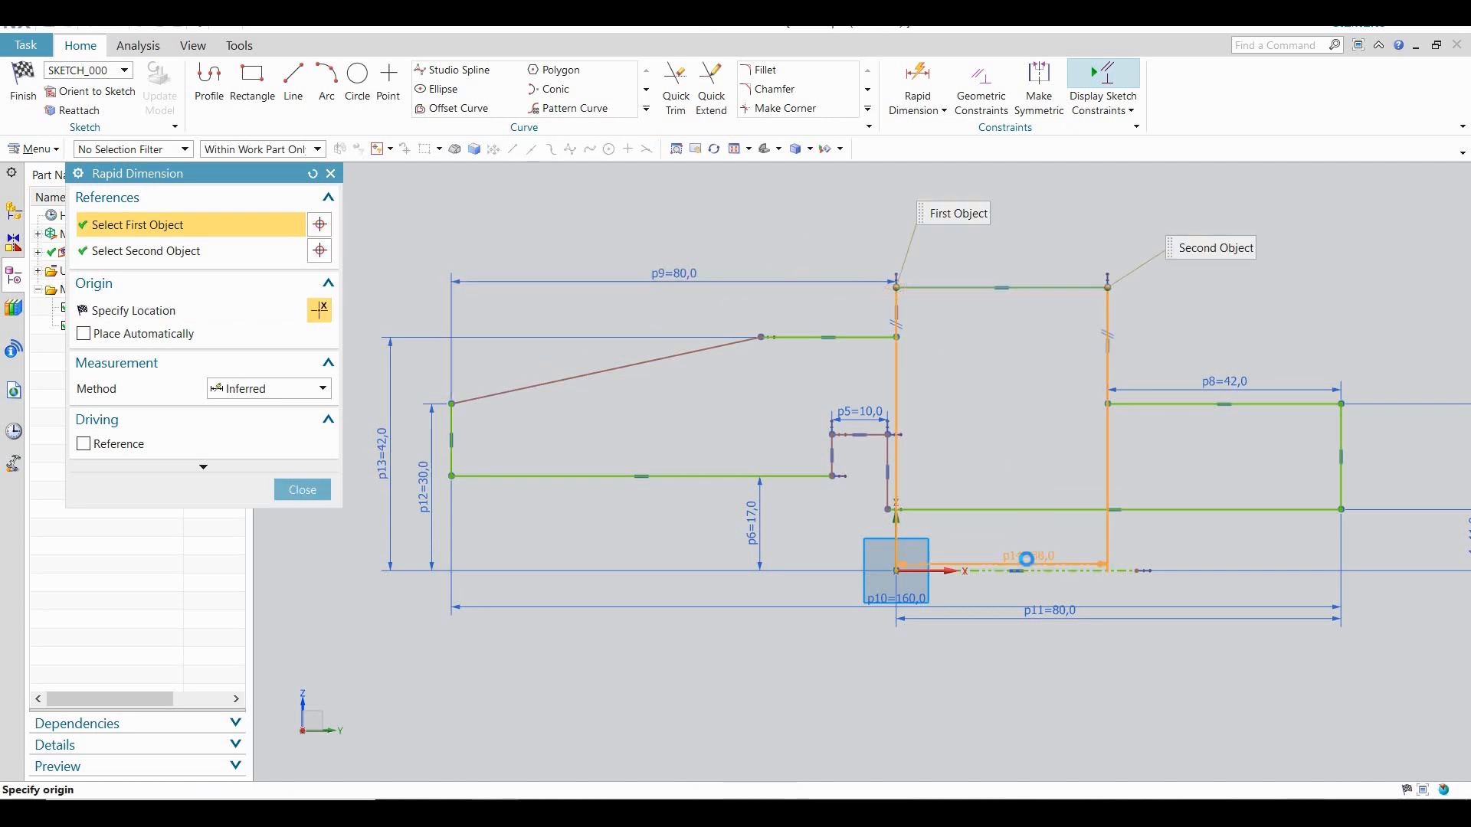
left_click(1019, 568)
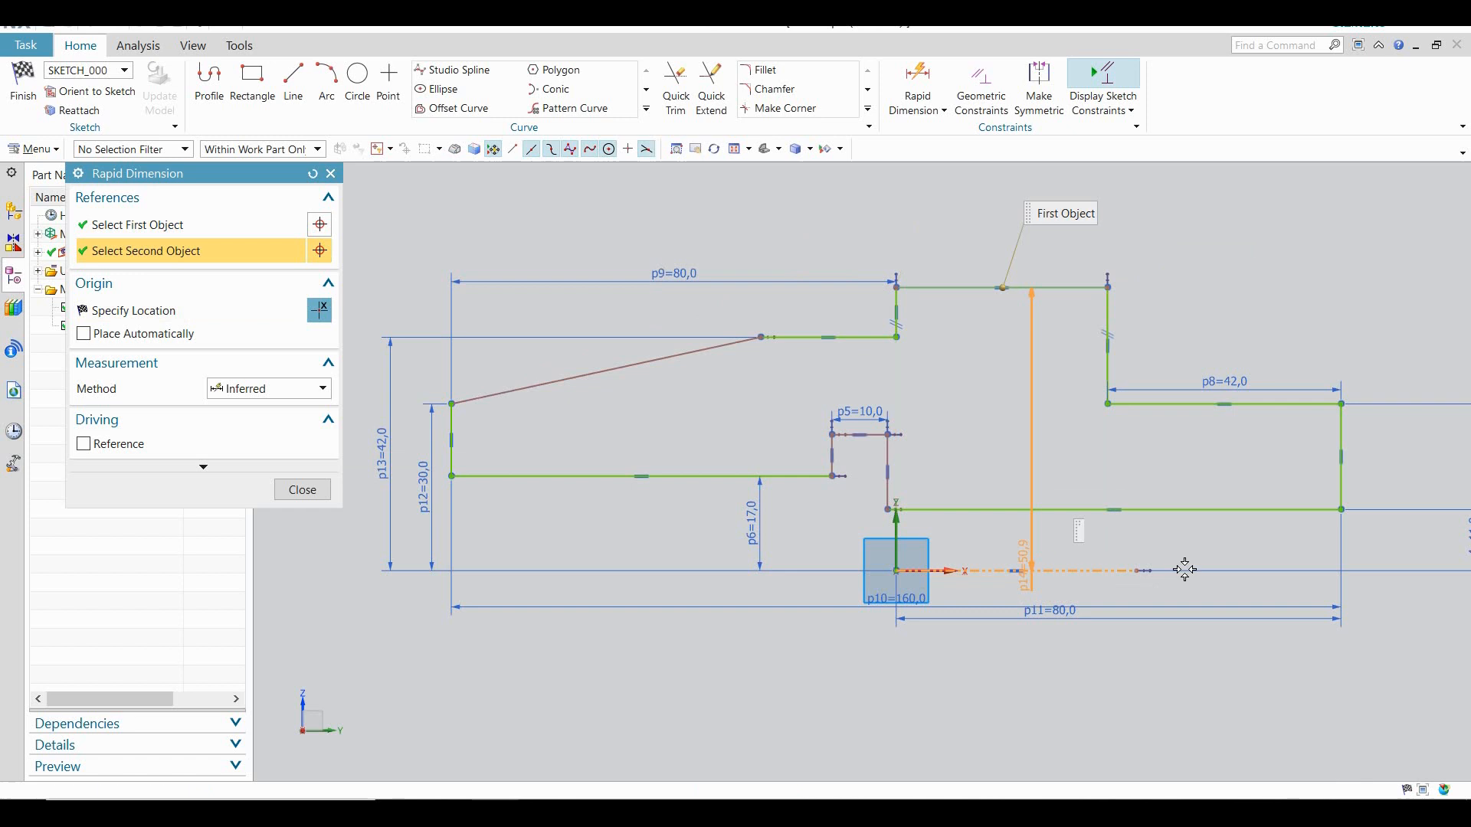
left_click(1386, 494)
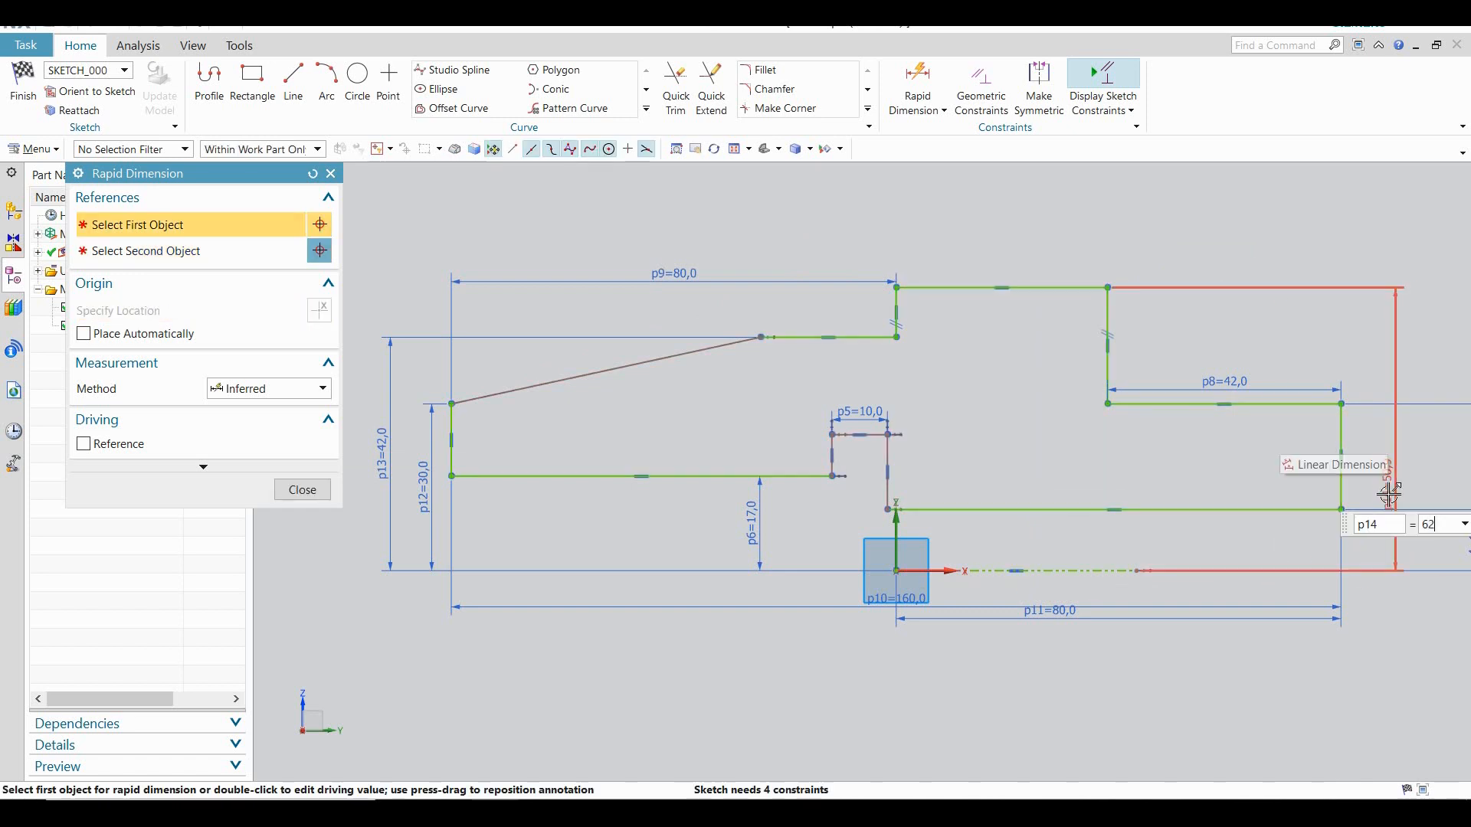
type("62")
key("Return")
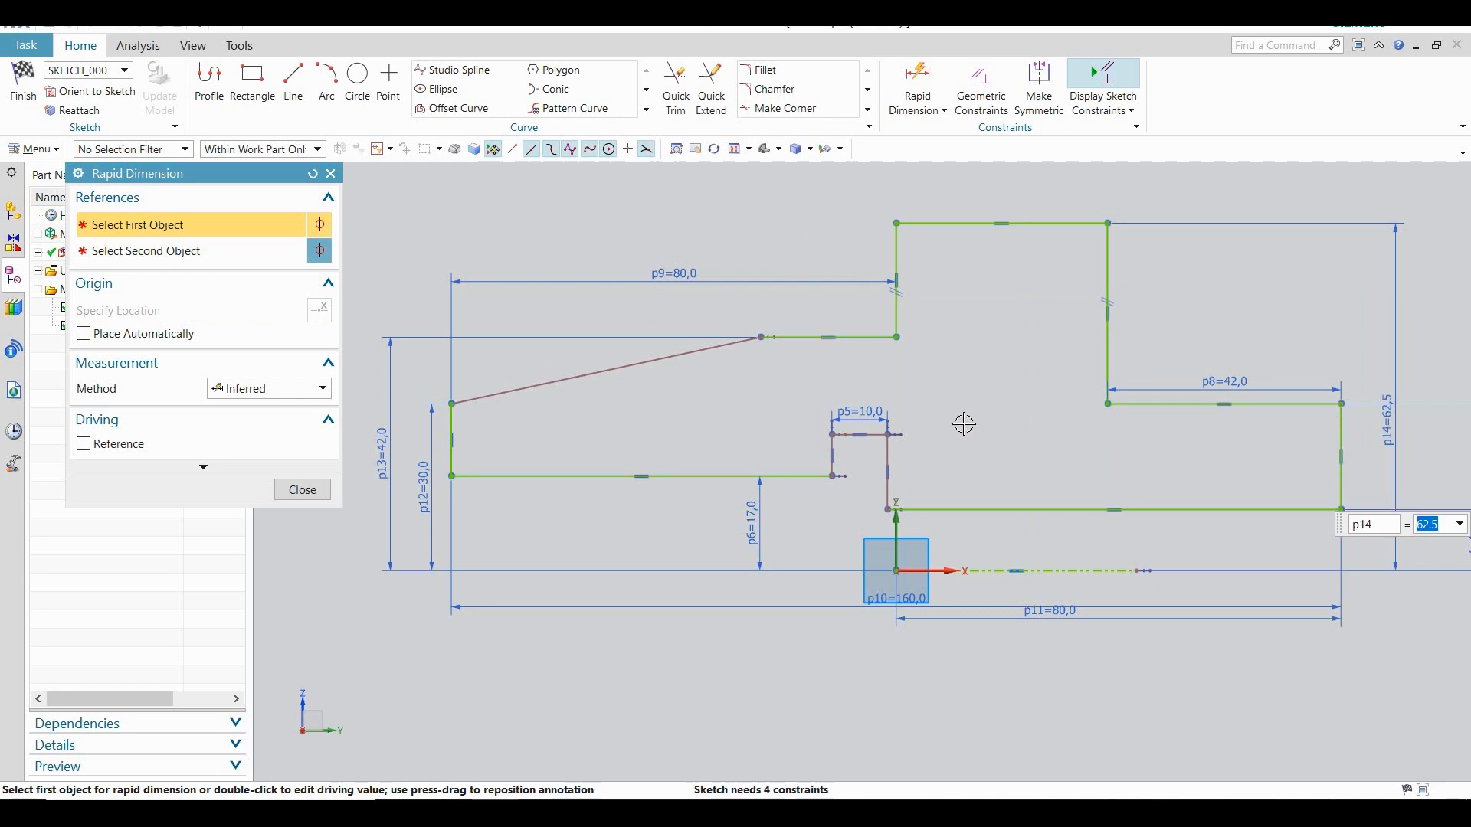
Dimension the horizontal length of the sloped line, set it to 35 mm, and finish dimensioning
left_click(638, 359)
left_click(599, 316)
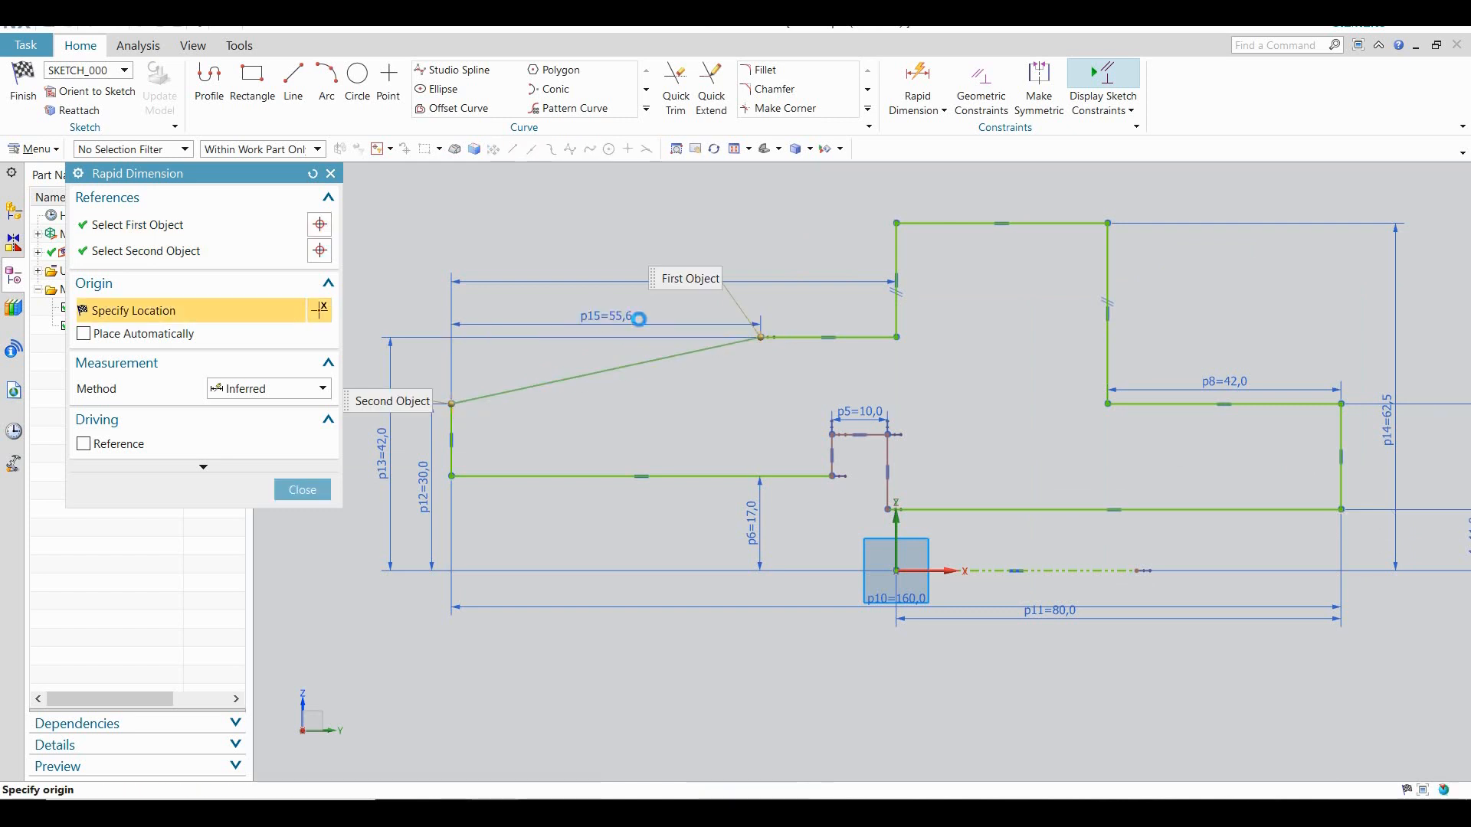
type("3")
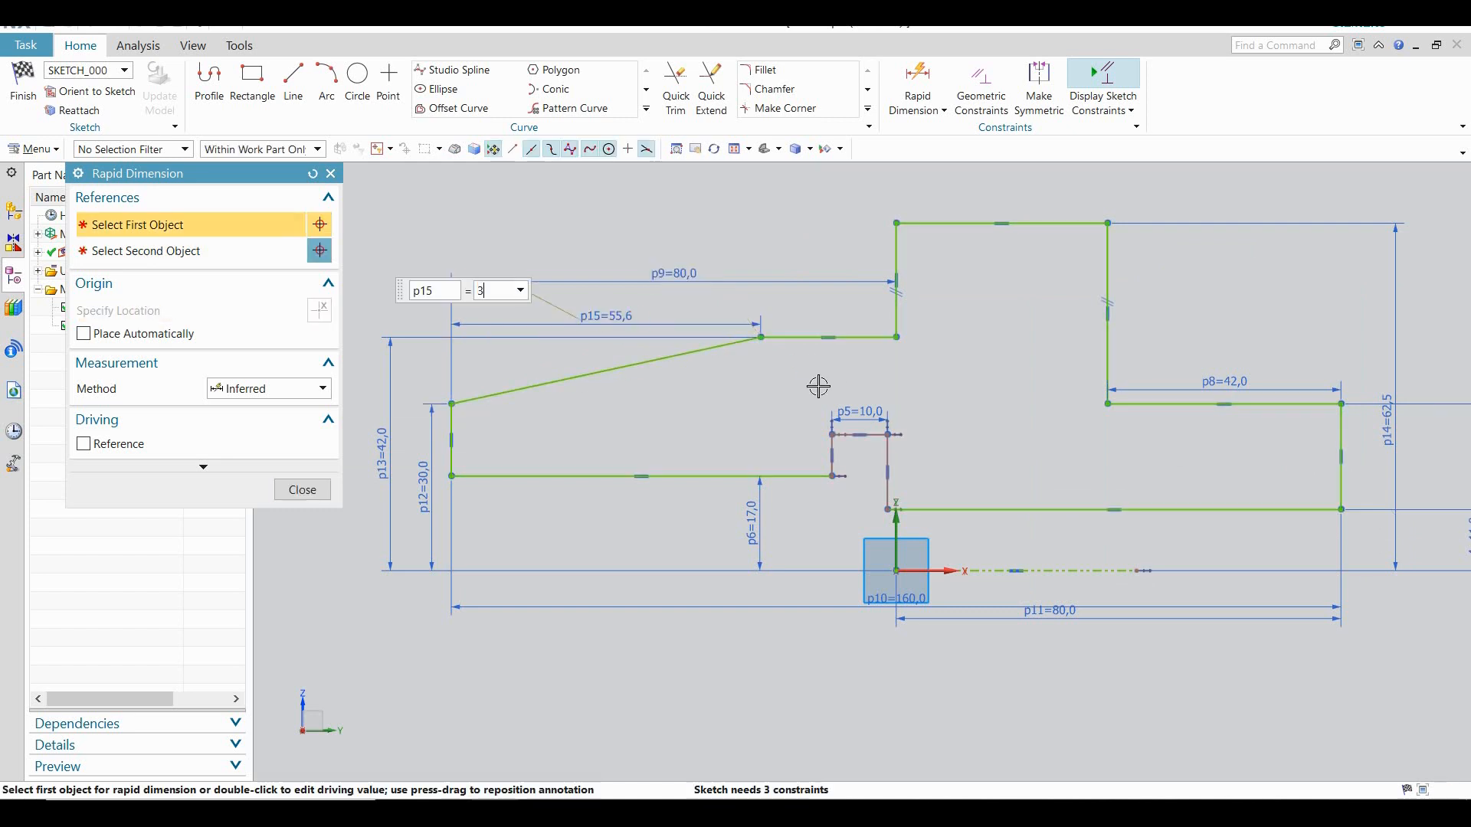
type("5")
key("Return")
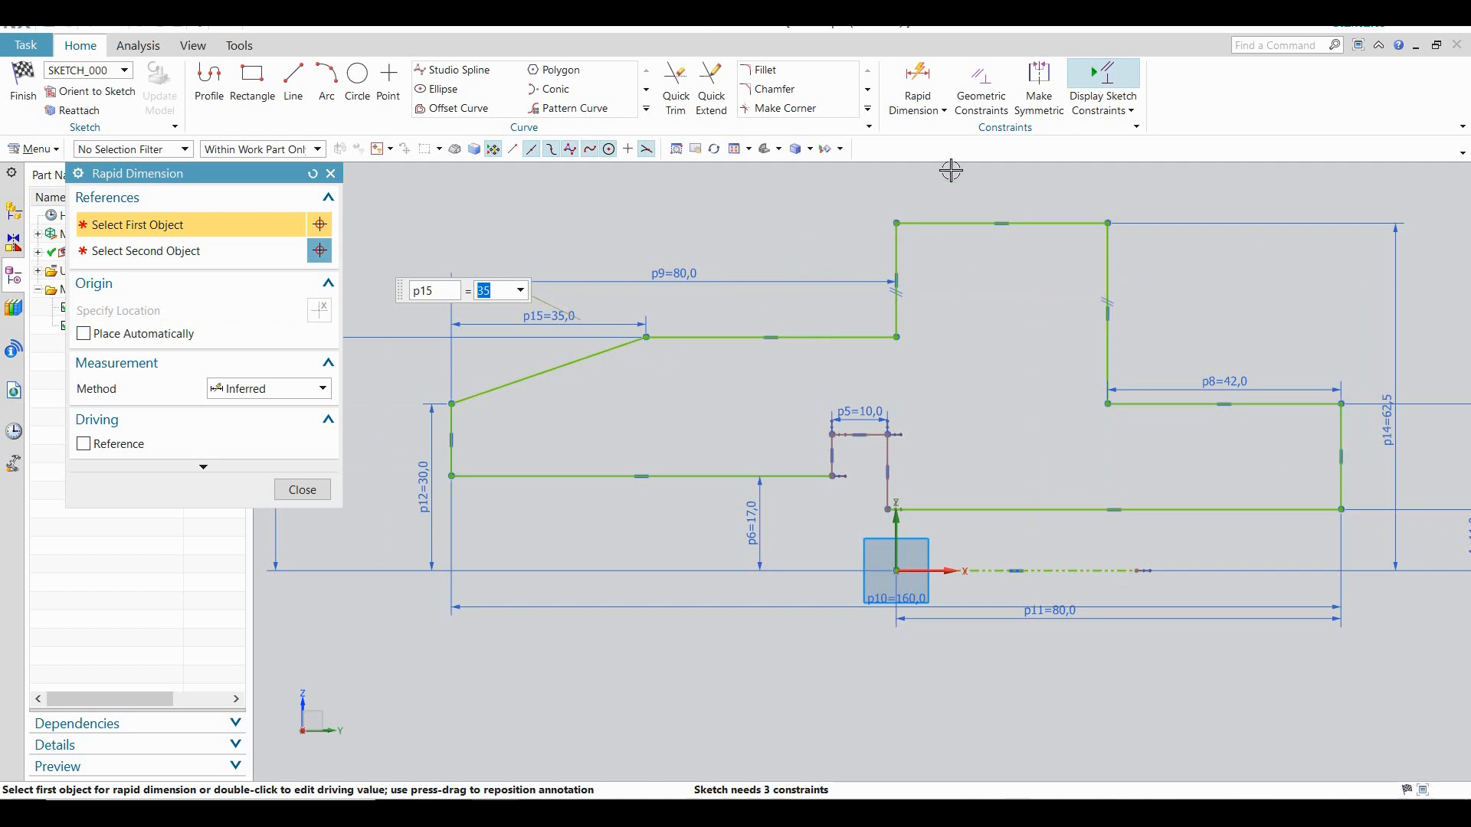
key("Escape")
Apply a collinear constraint between the raised section's left vertical line and the left vertical line of the small 10 mm wide notch
left_click(979, 98)
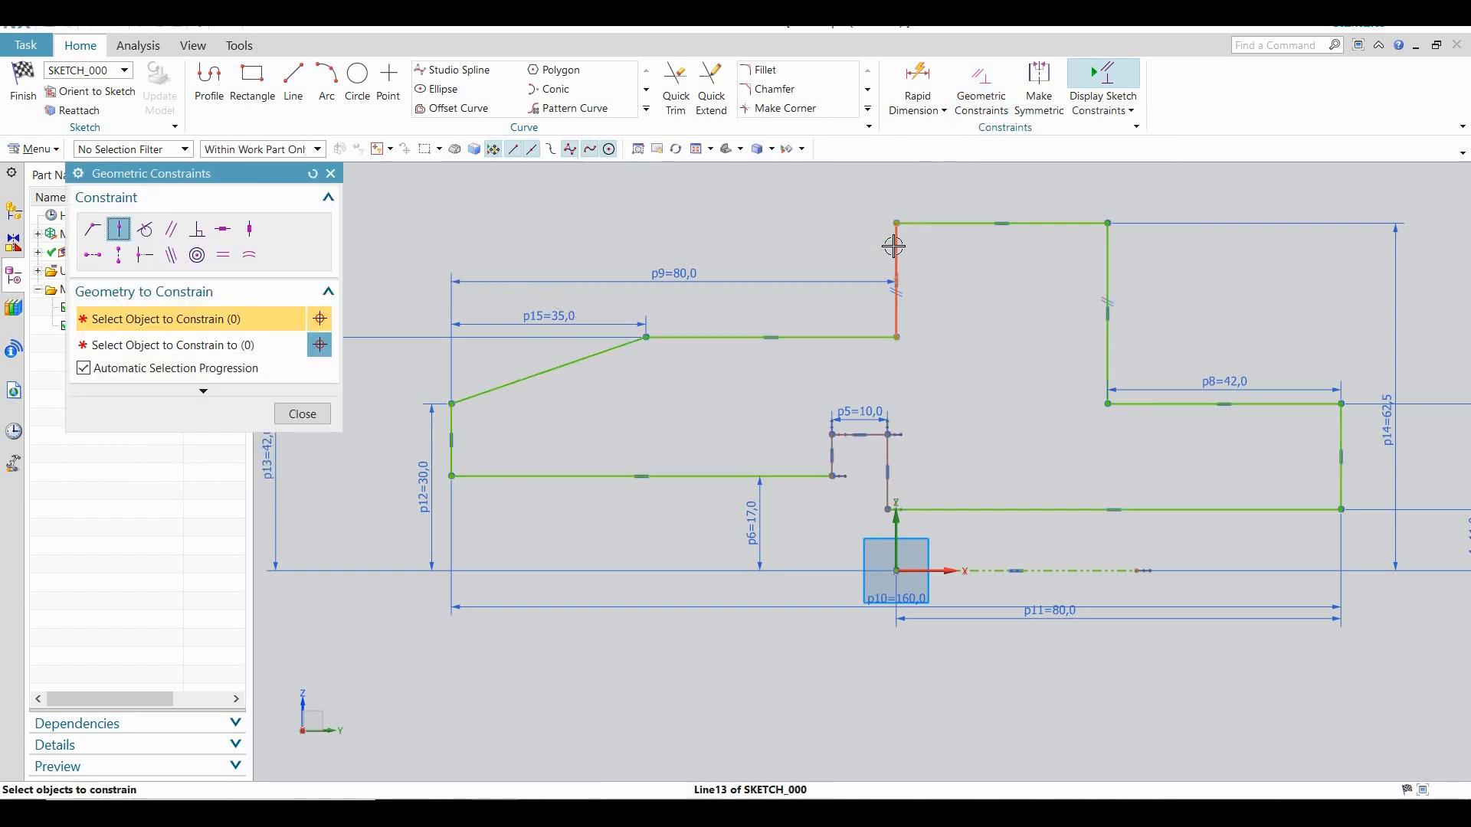
left_click(169, 255)
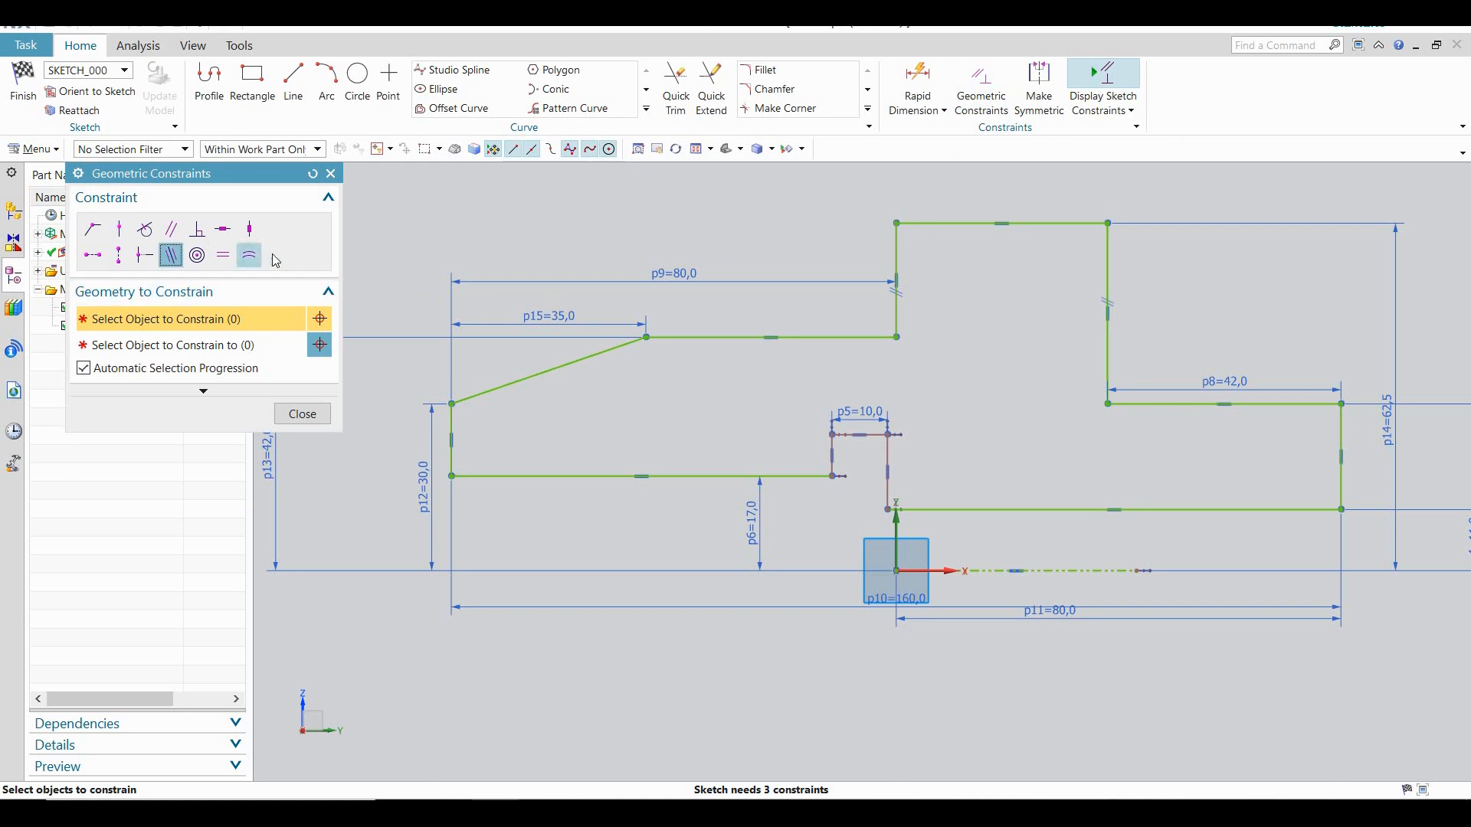
left_click(894, 251)
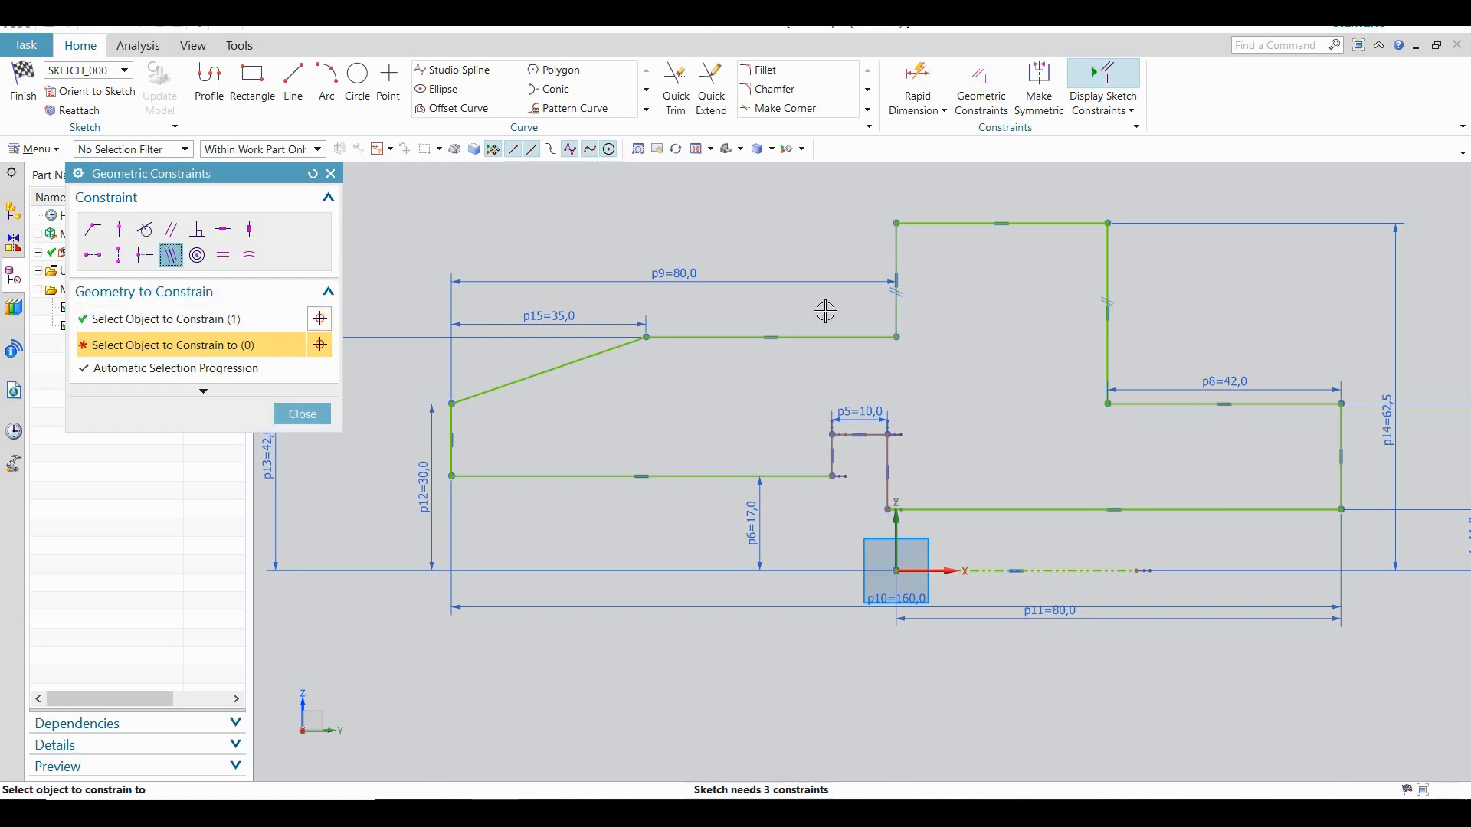
left_click(824, 445)
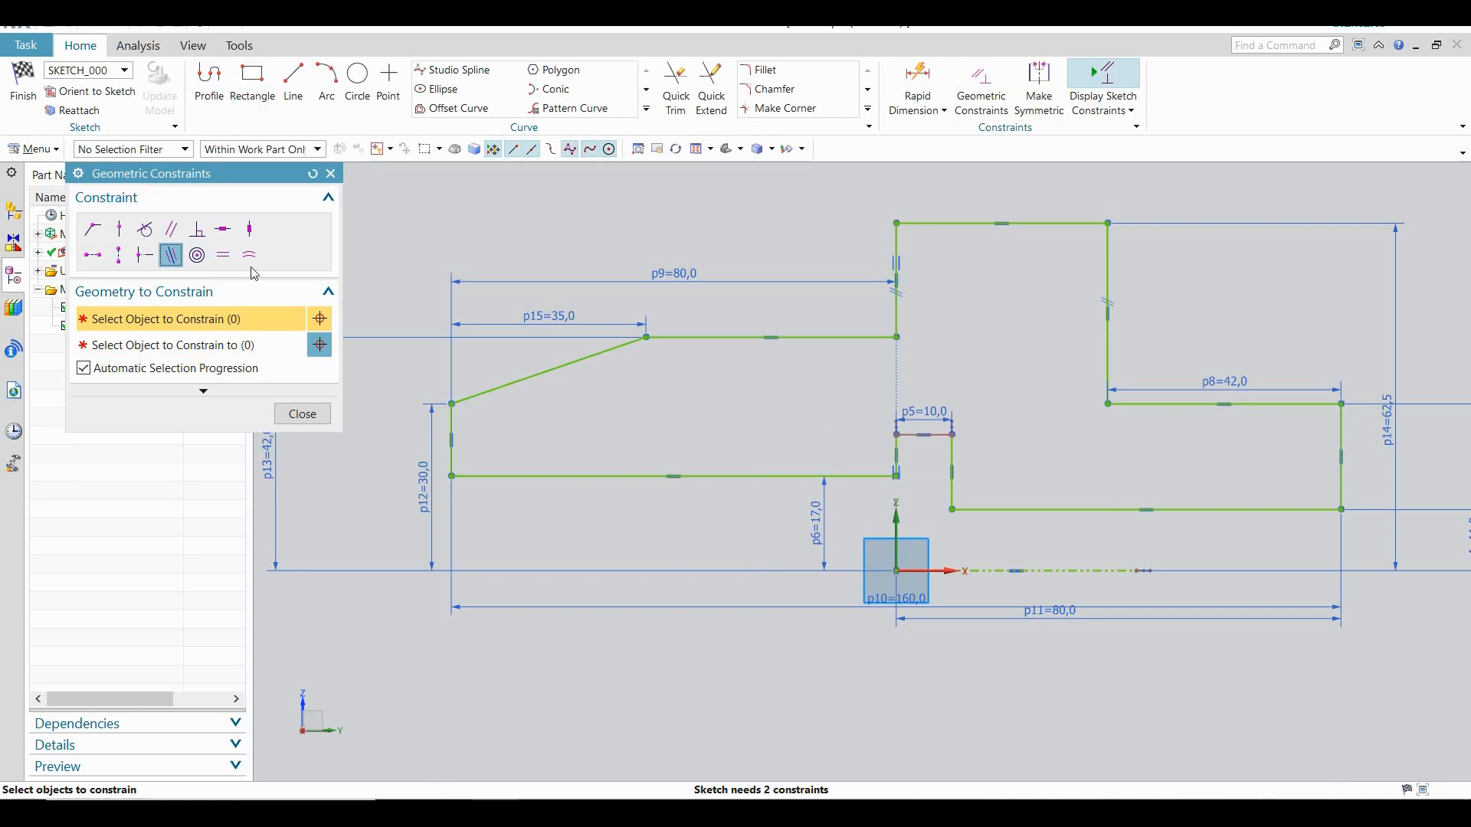
left_click(332, 175)
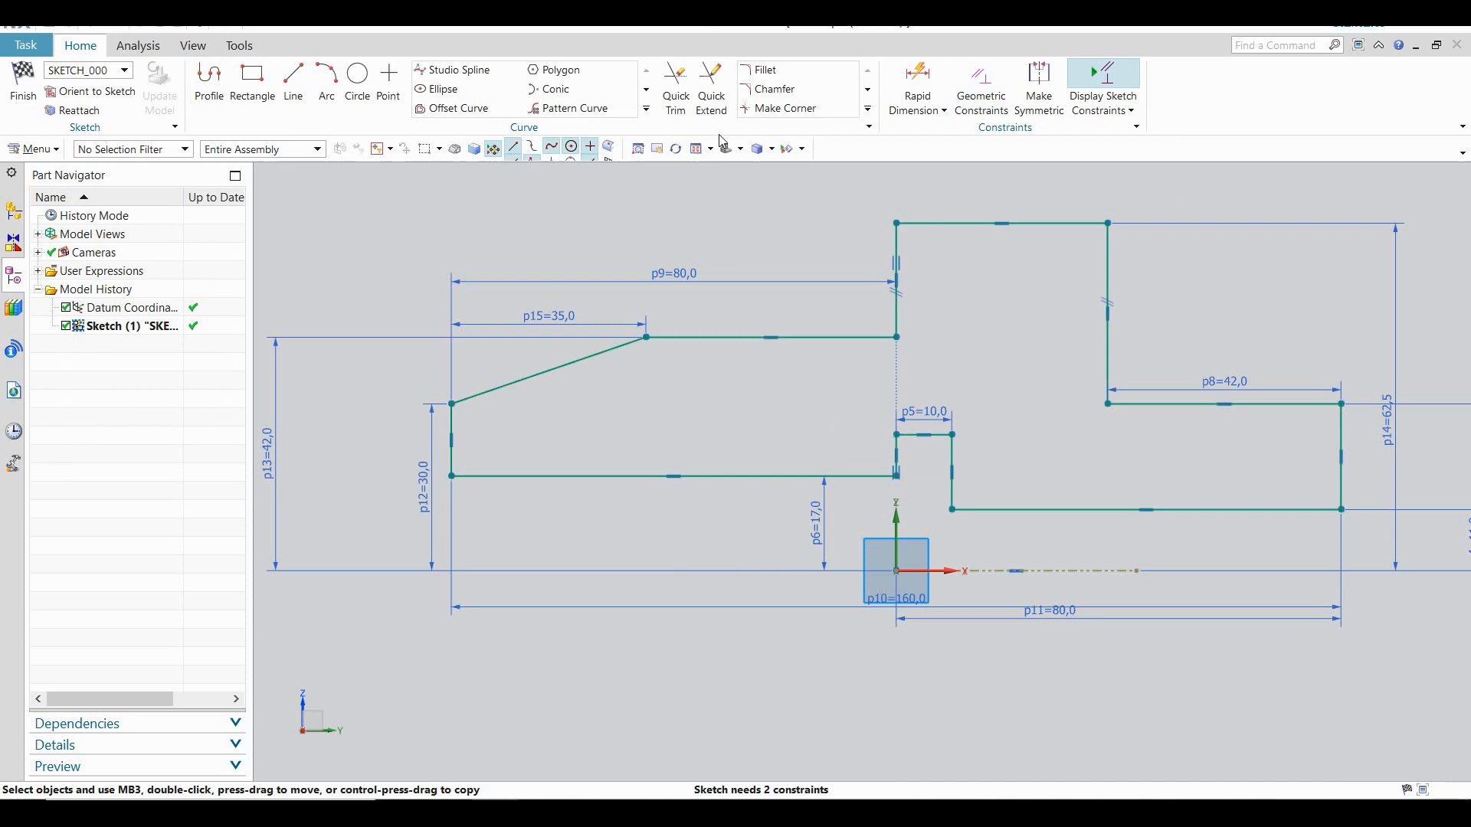
Dimension the height of the 10 mm wide notch's top line above the reference centreline and set it to 25 mm
left_click(923, 84)
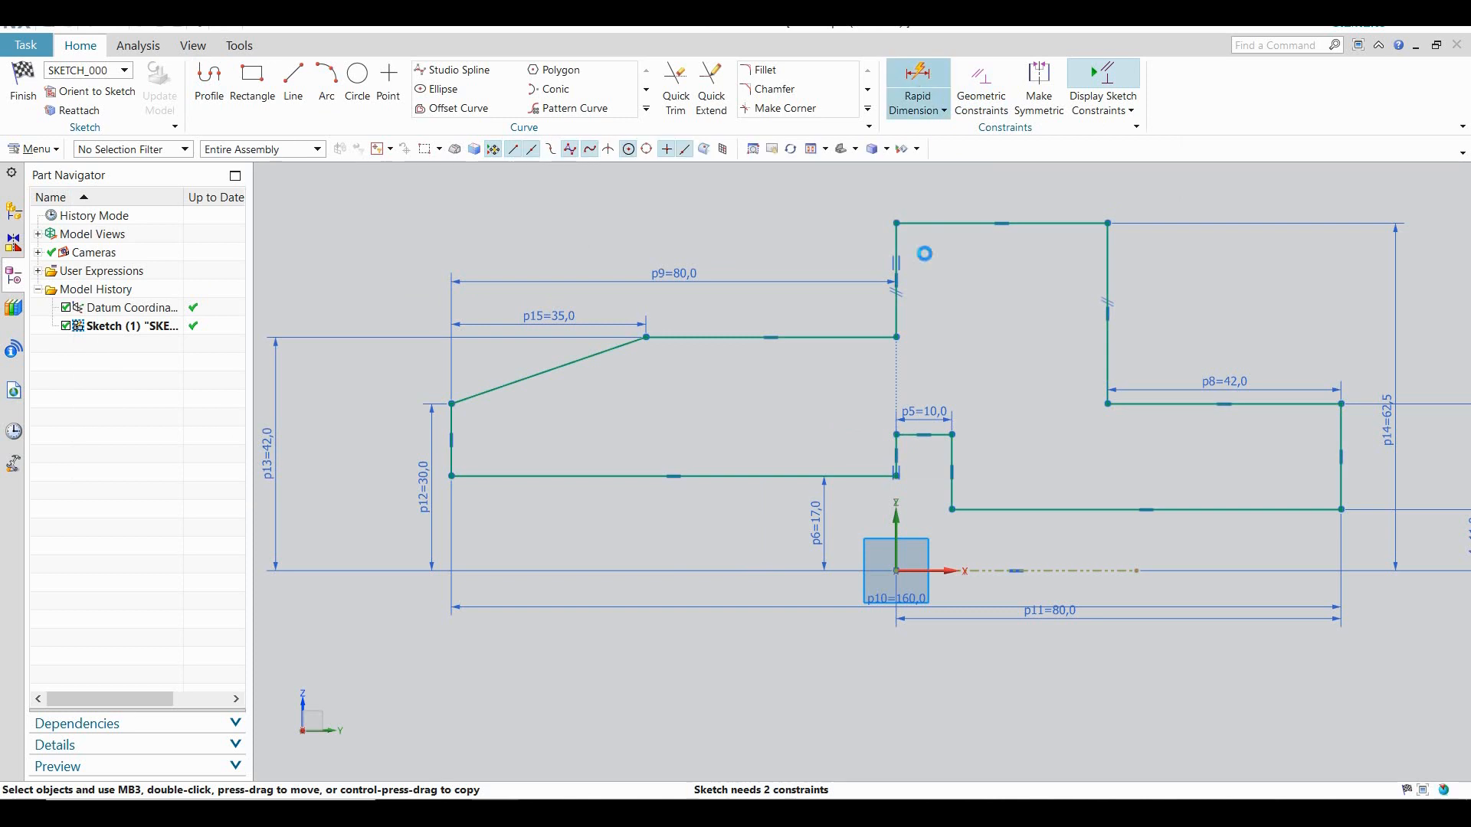
left_click(941, 436)
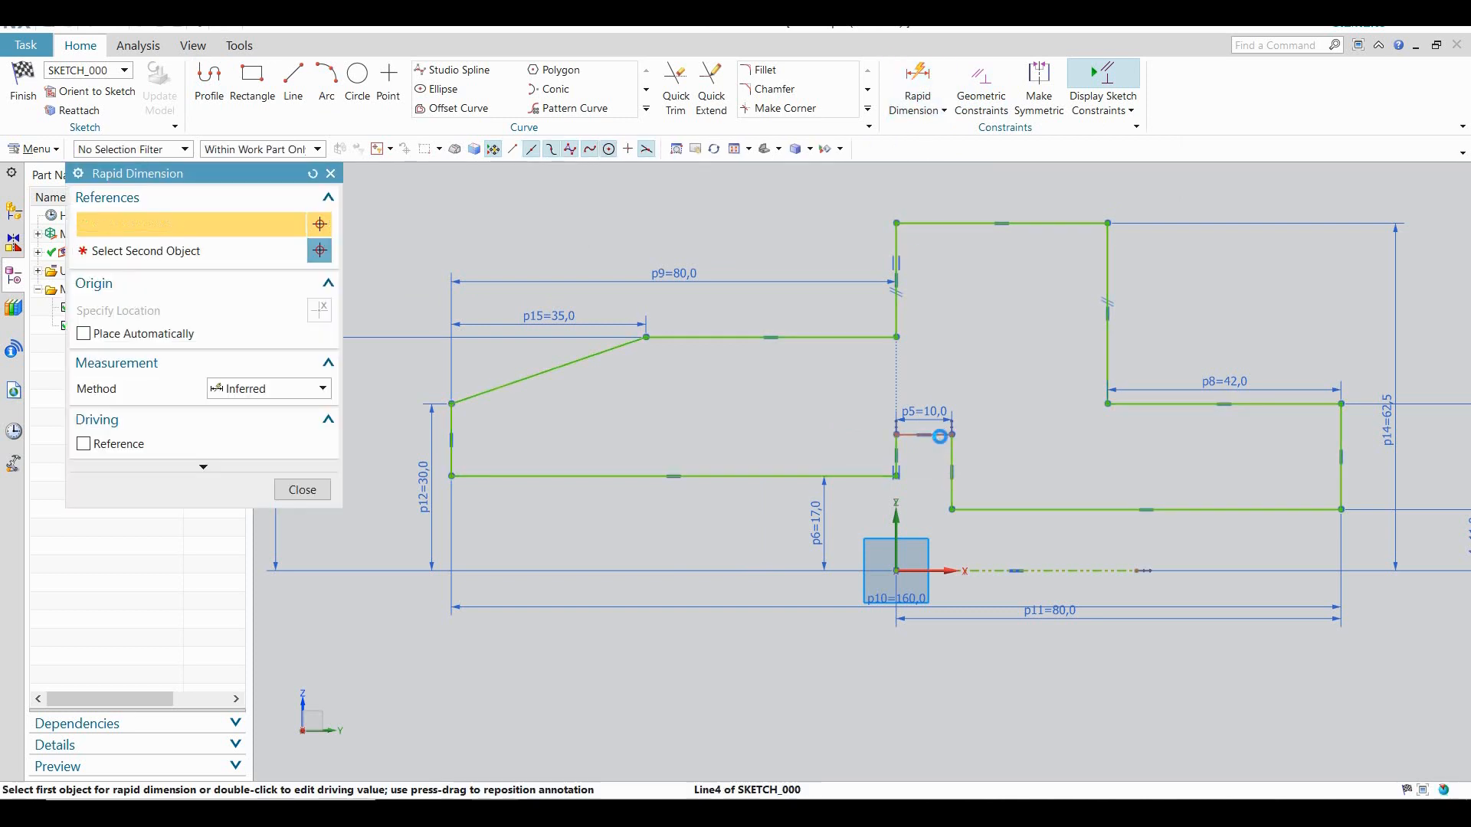
left_click(975, 573)
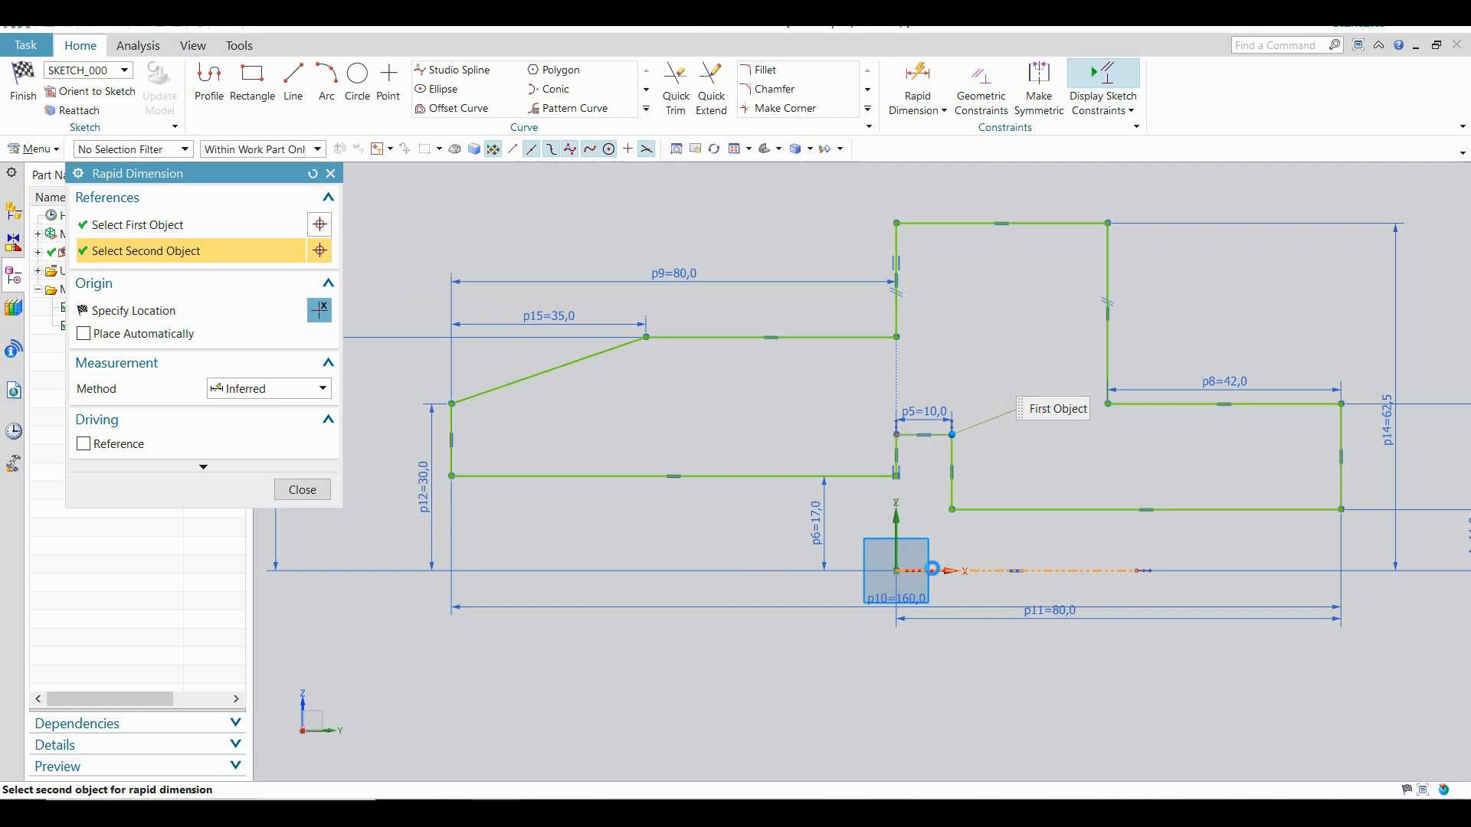
left_click(729, 521)
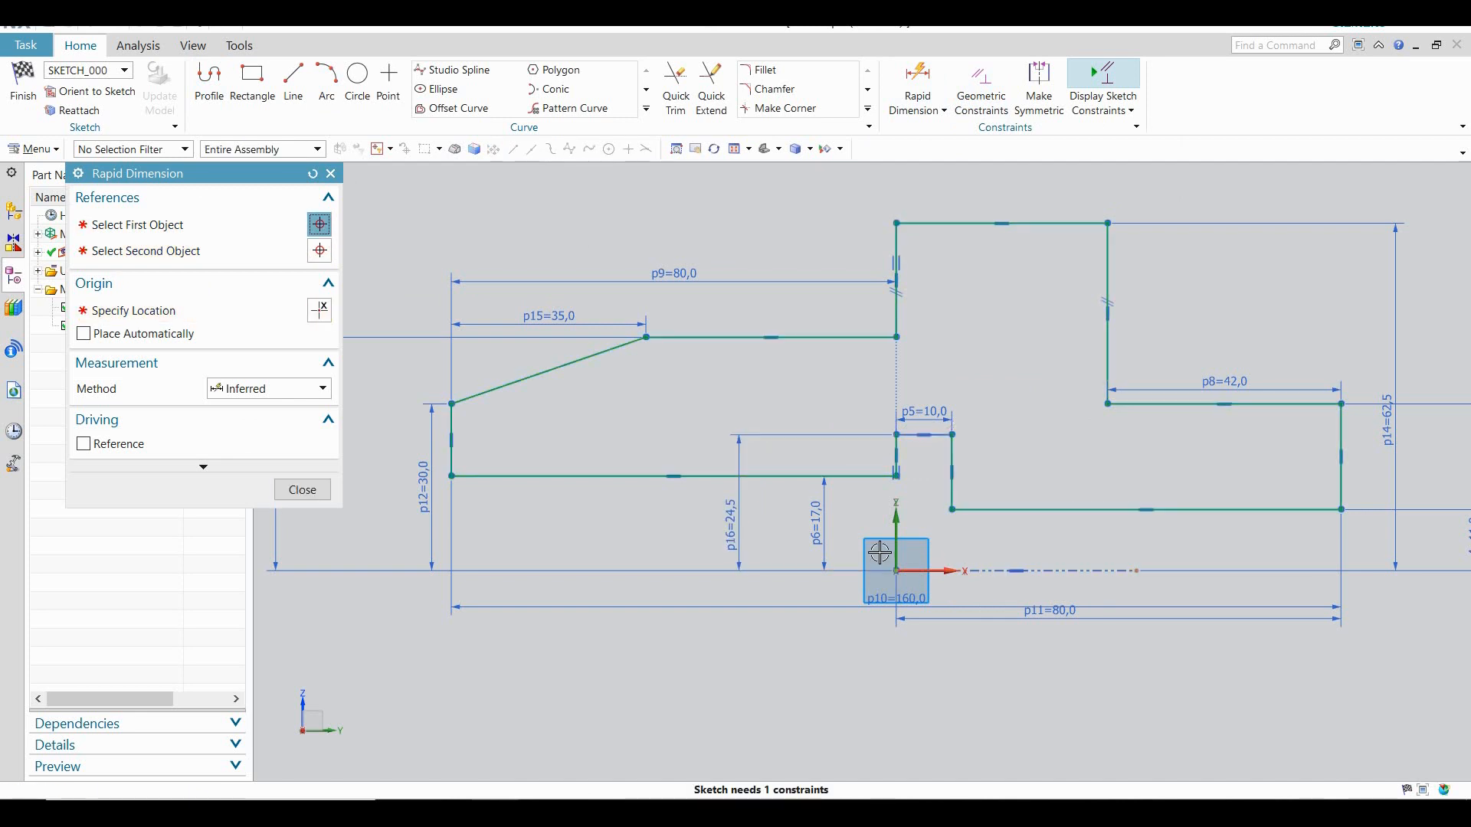
type("25")
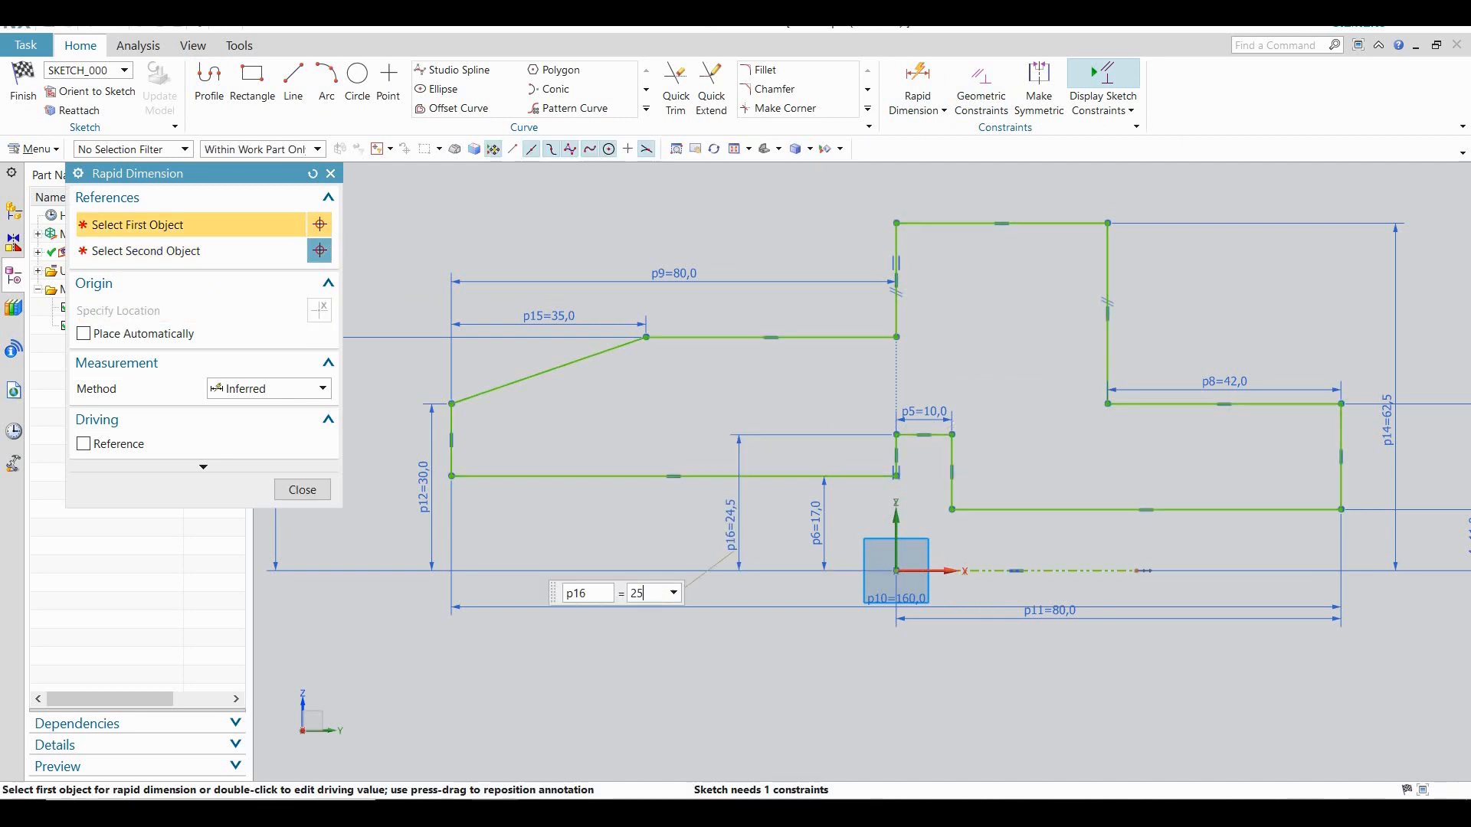
key("Return")
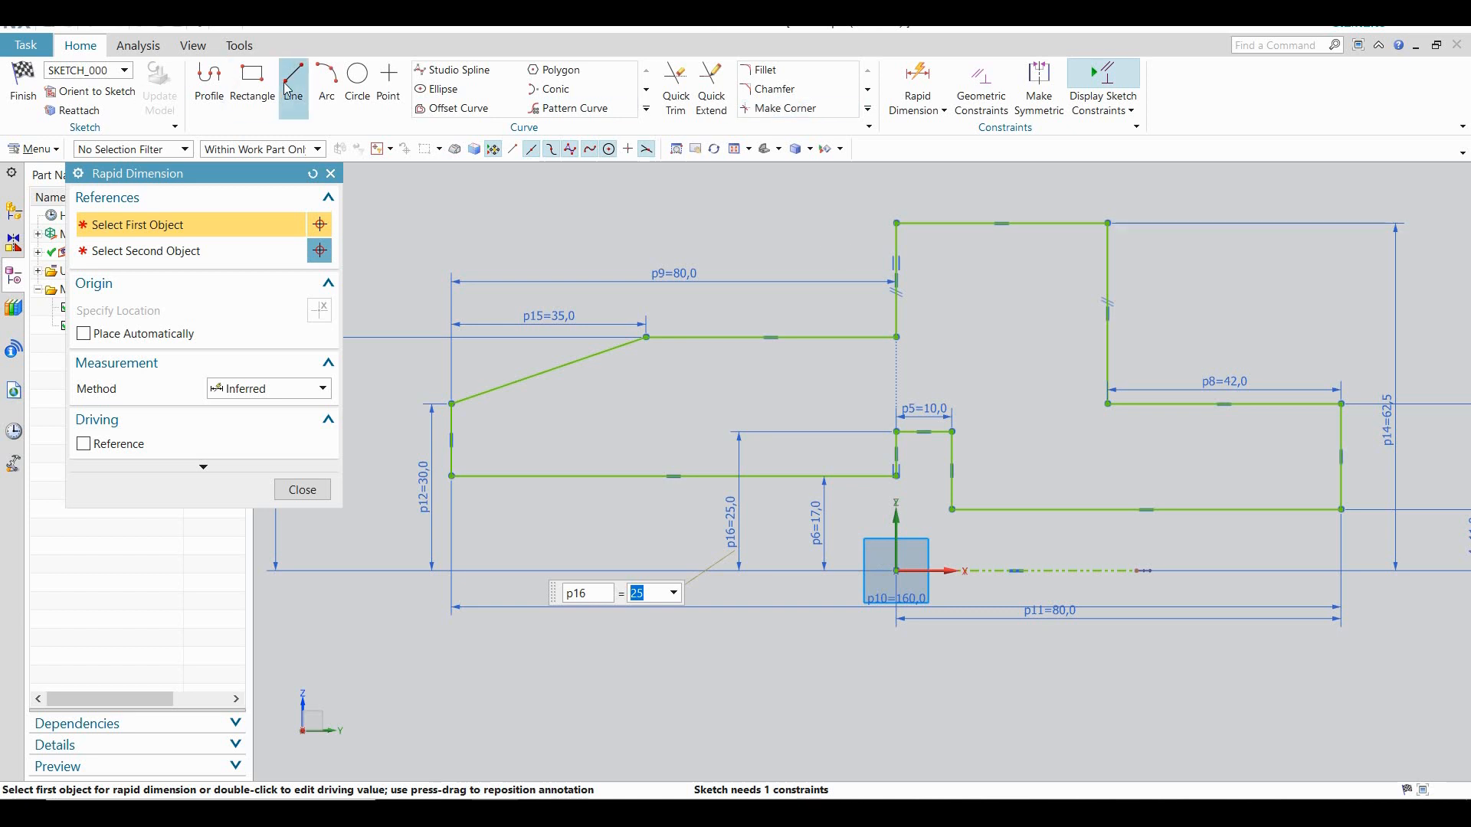
Sketch a slanted three-line relief groove across the inner corner of the 42 mm step, with a first side about 3.5 mm and a perpendicular 4 mm base
left_click(209, 78)
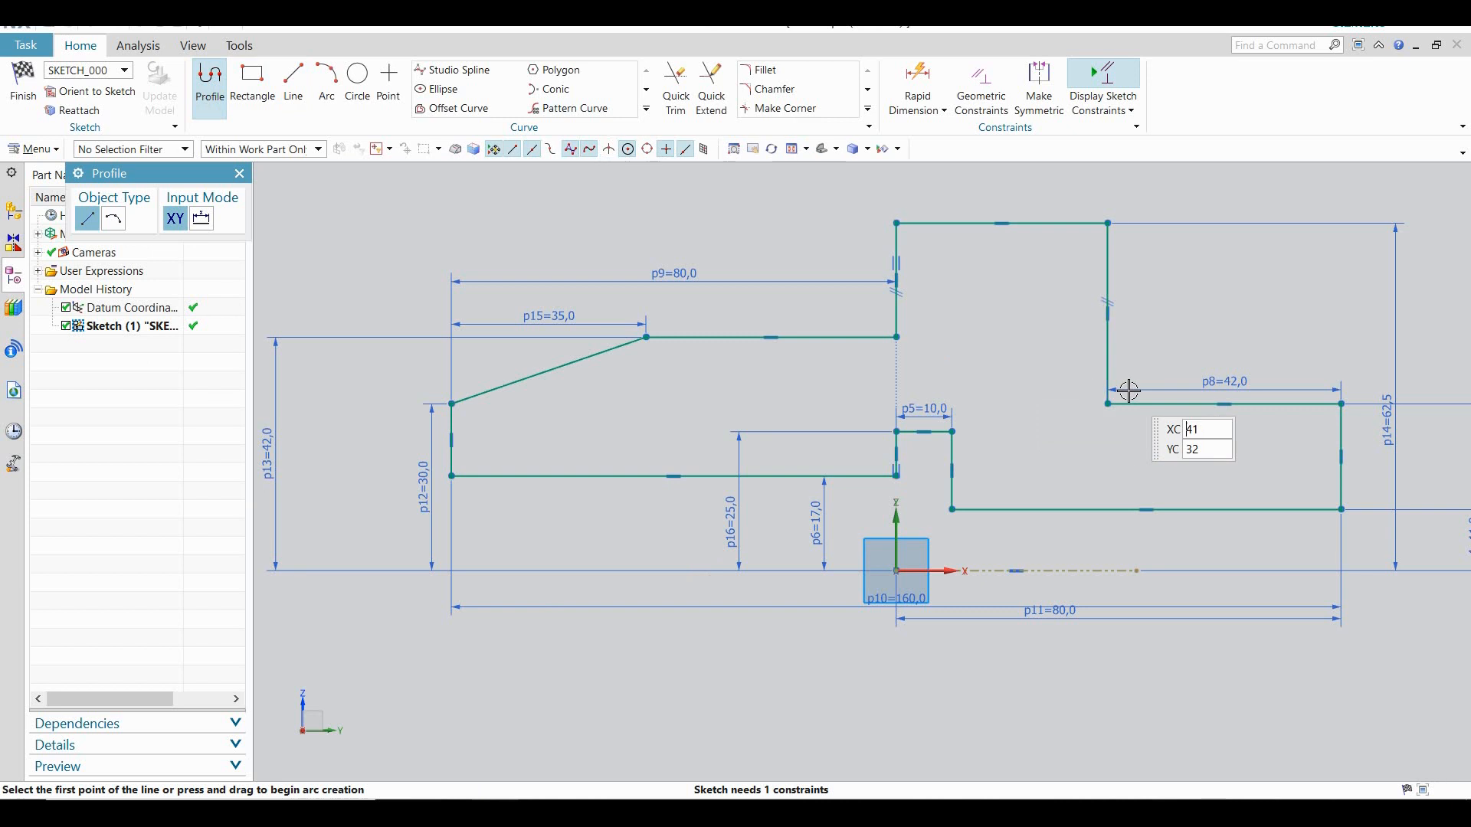
scroll(1128, 390, "up", 2)
scroll(1120, 394, "up", 1)
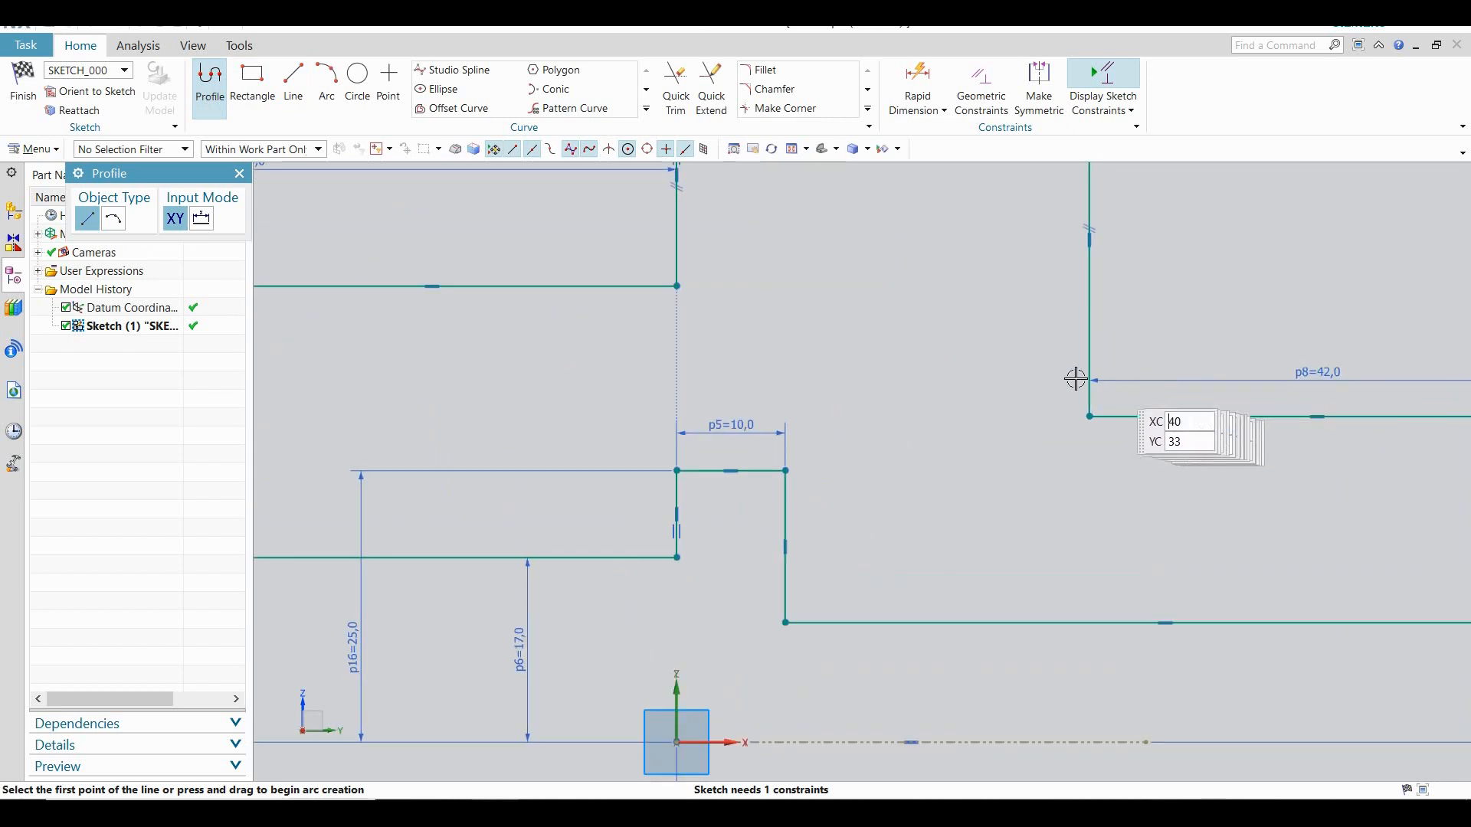
scroll(1062, 378, "down", 2)
scroll(1069, 377, "down", 1)
scroll(1058, 361, "up", 1)
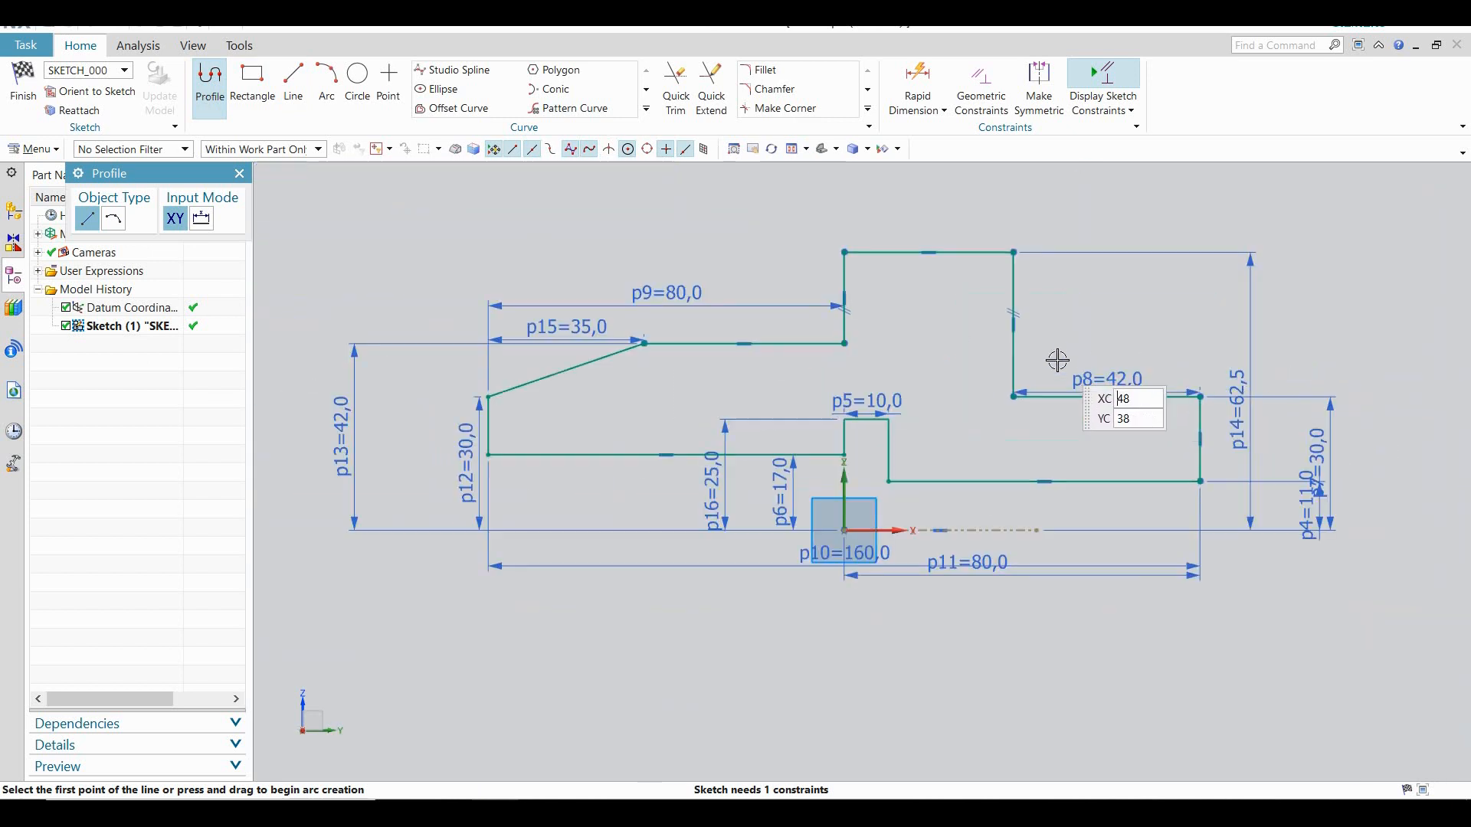
scroll(958, 388, "up", 2)
scroll(1049, 410, "up", 2)
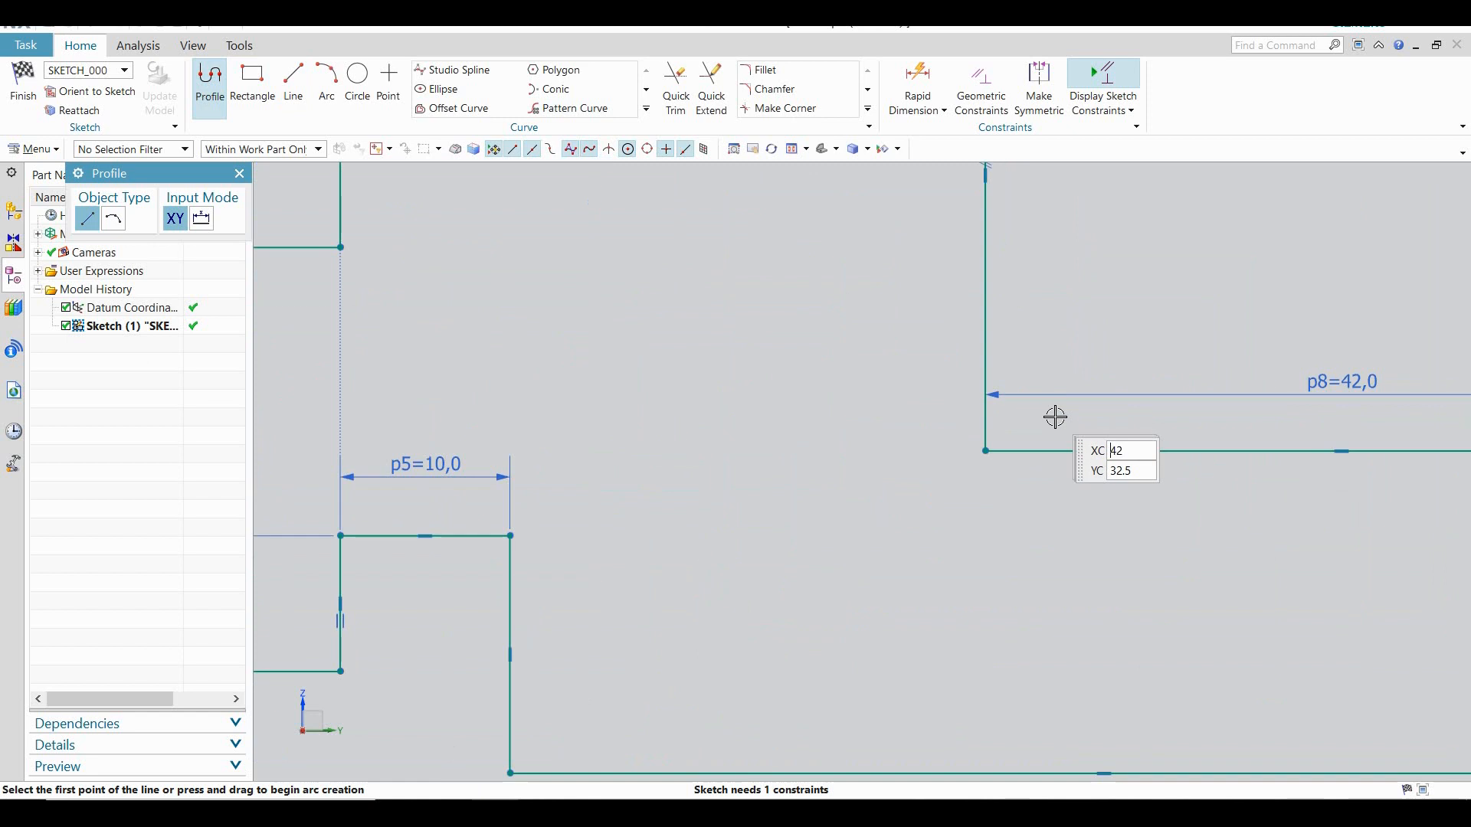
left_click(984, 422)
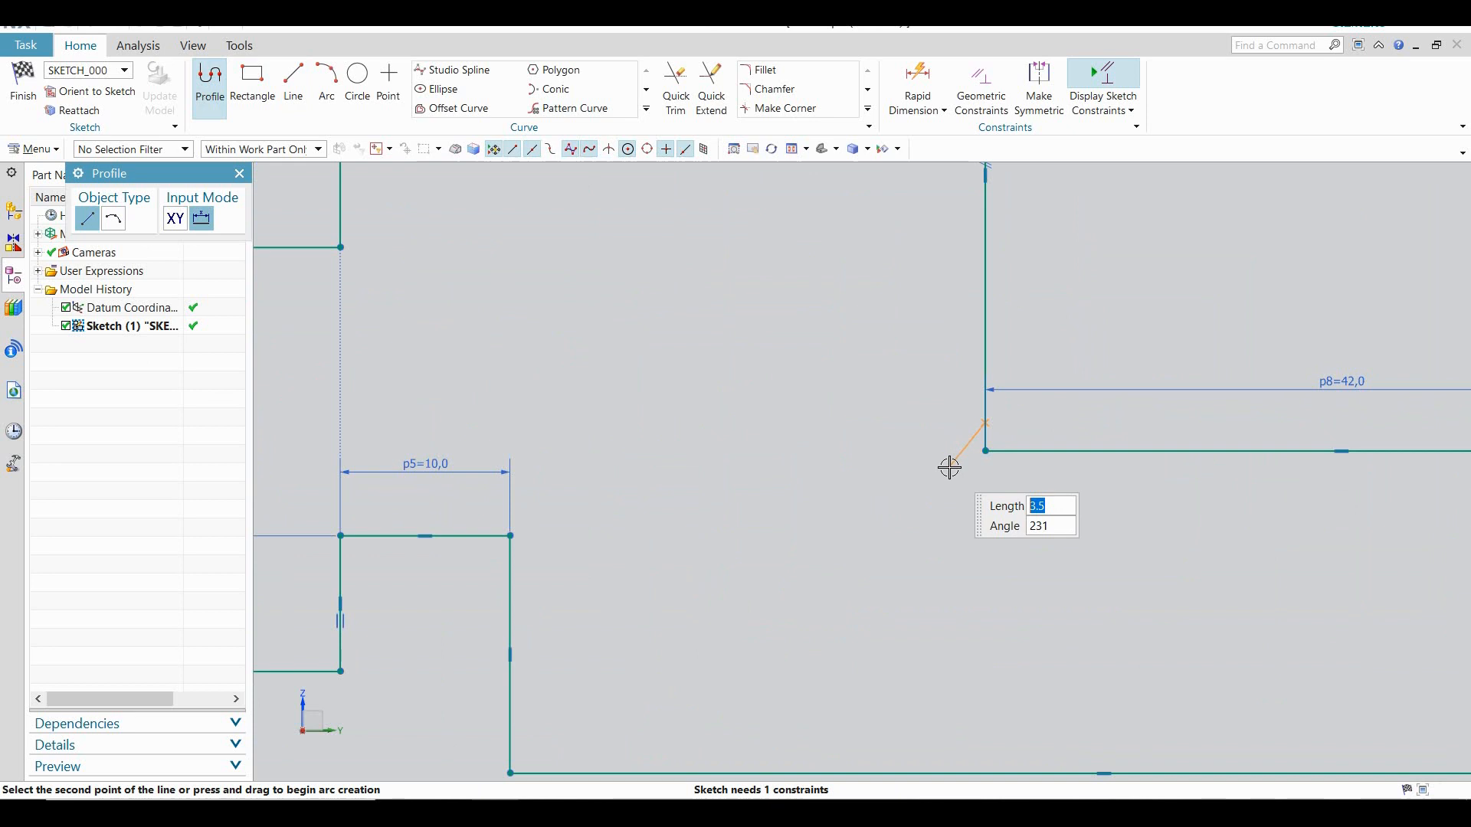
left_click(948, 468)
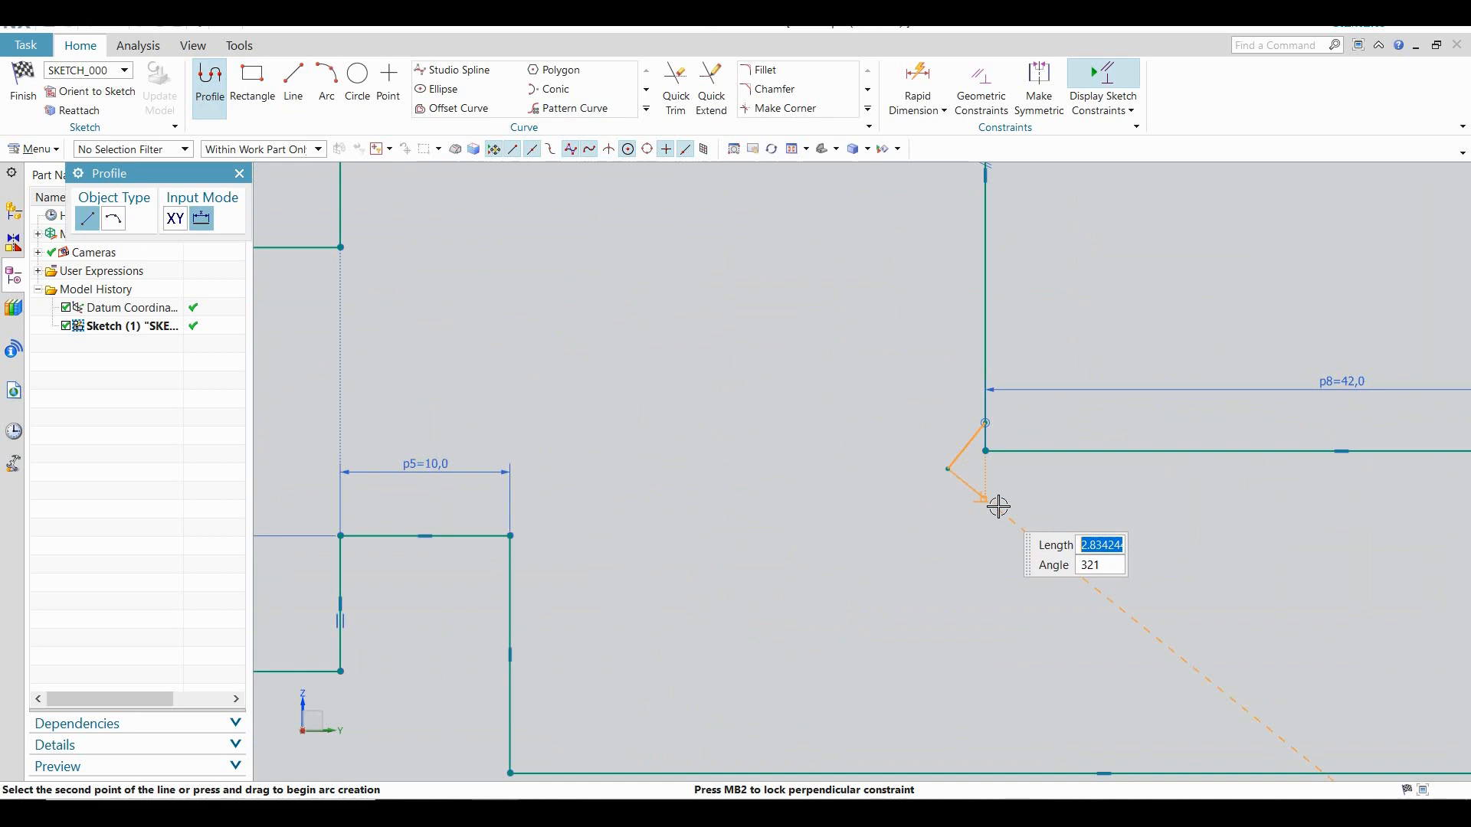
type("4")
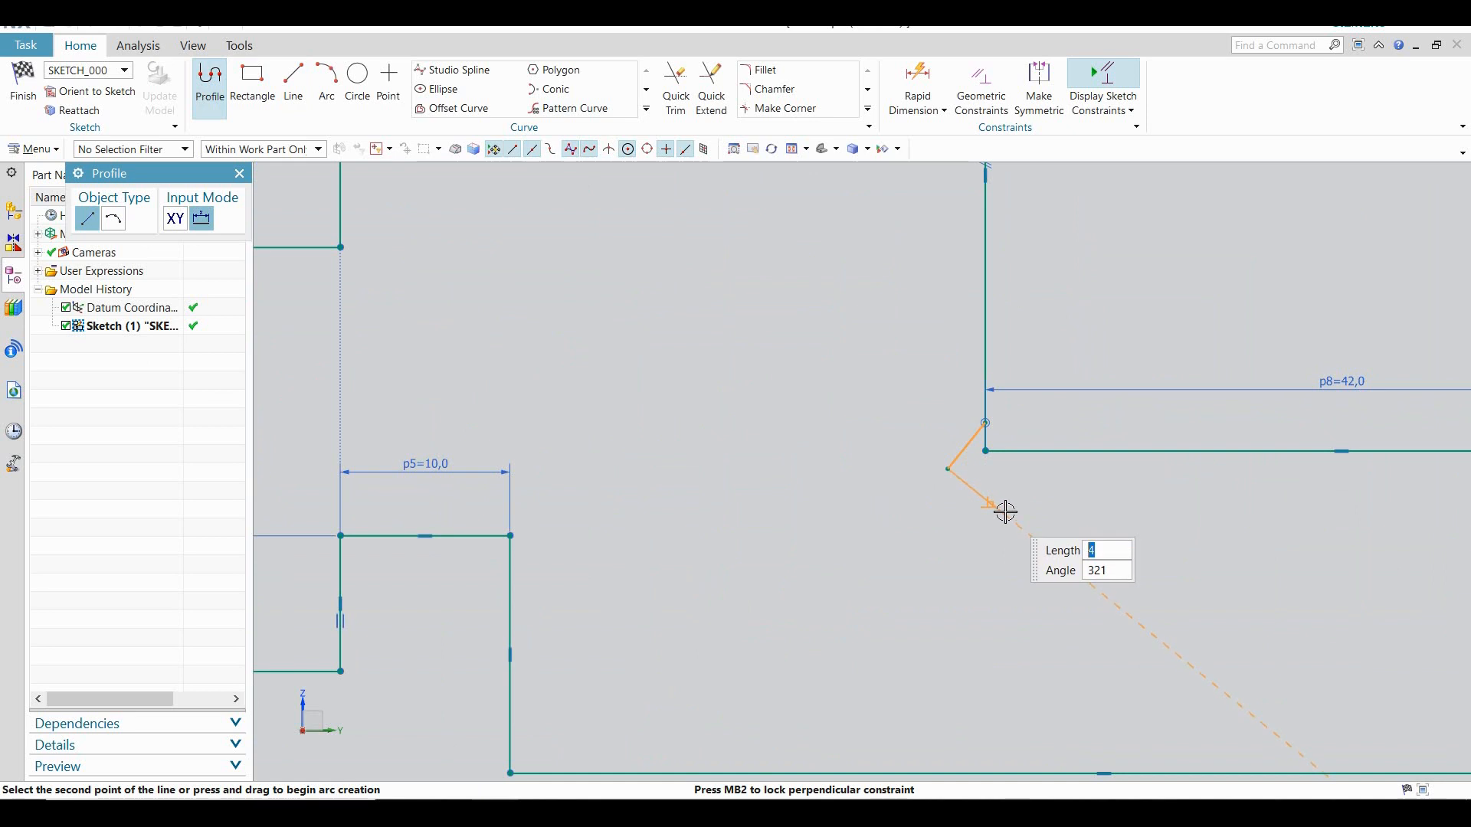
left_click(1004, 514)
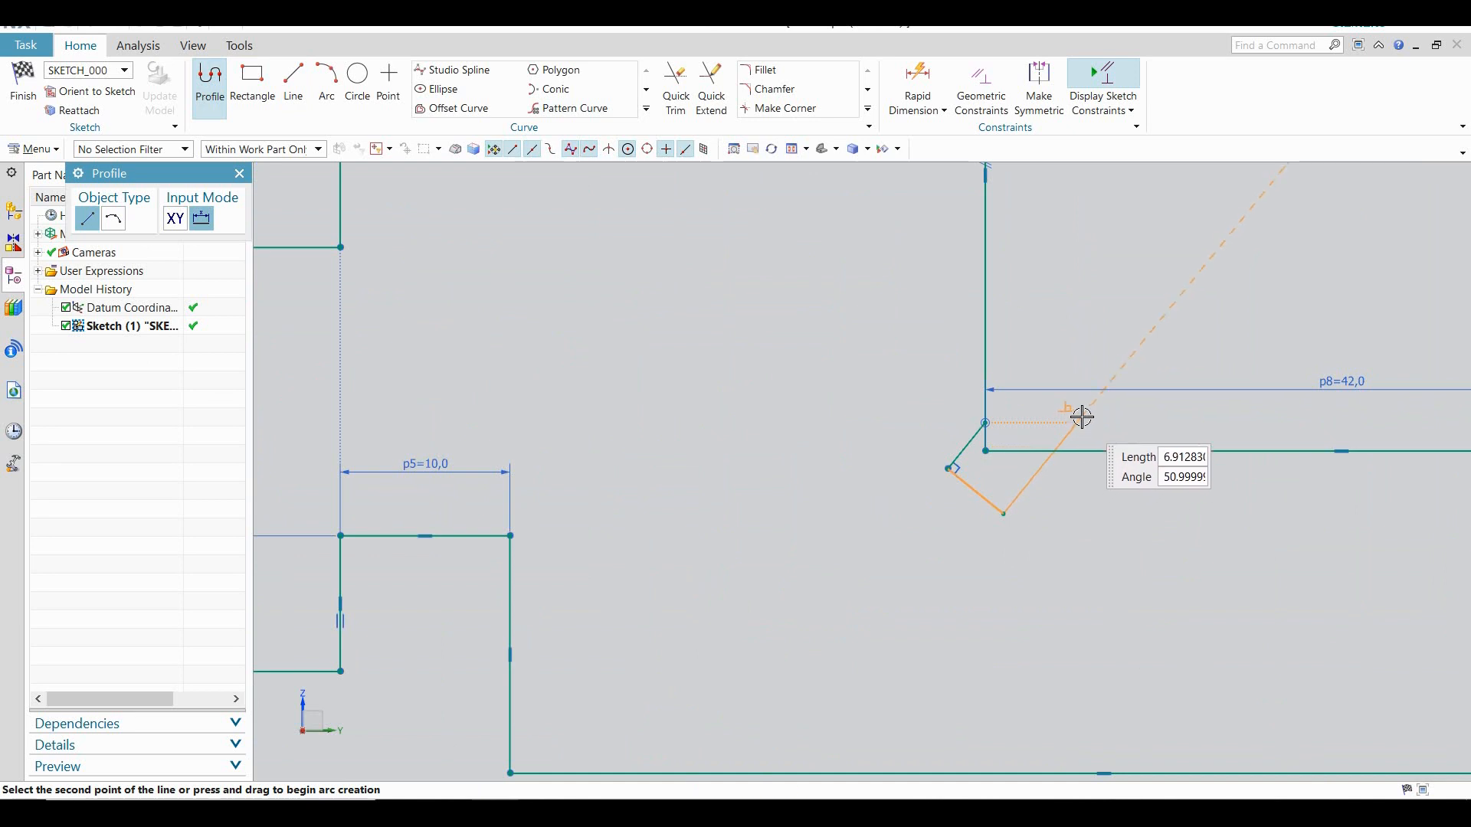
left_click(1083, 414)
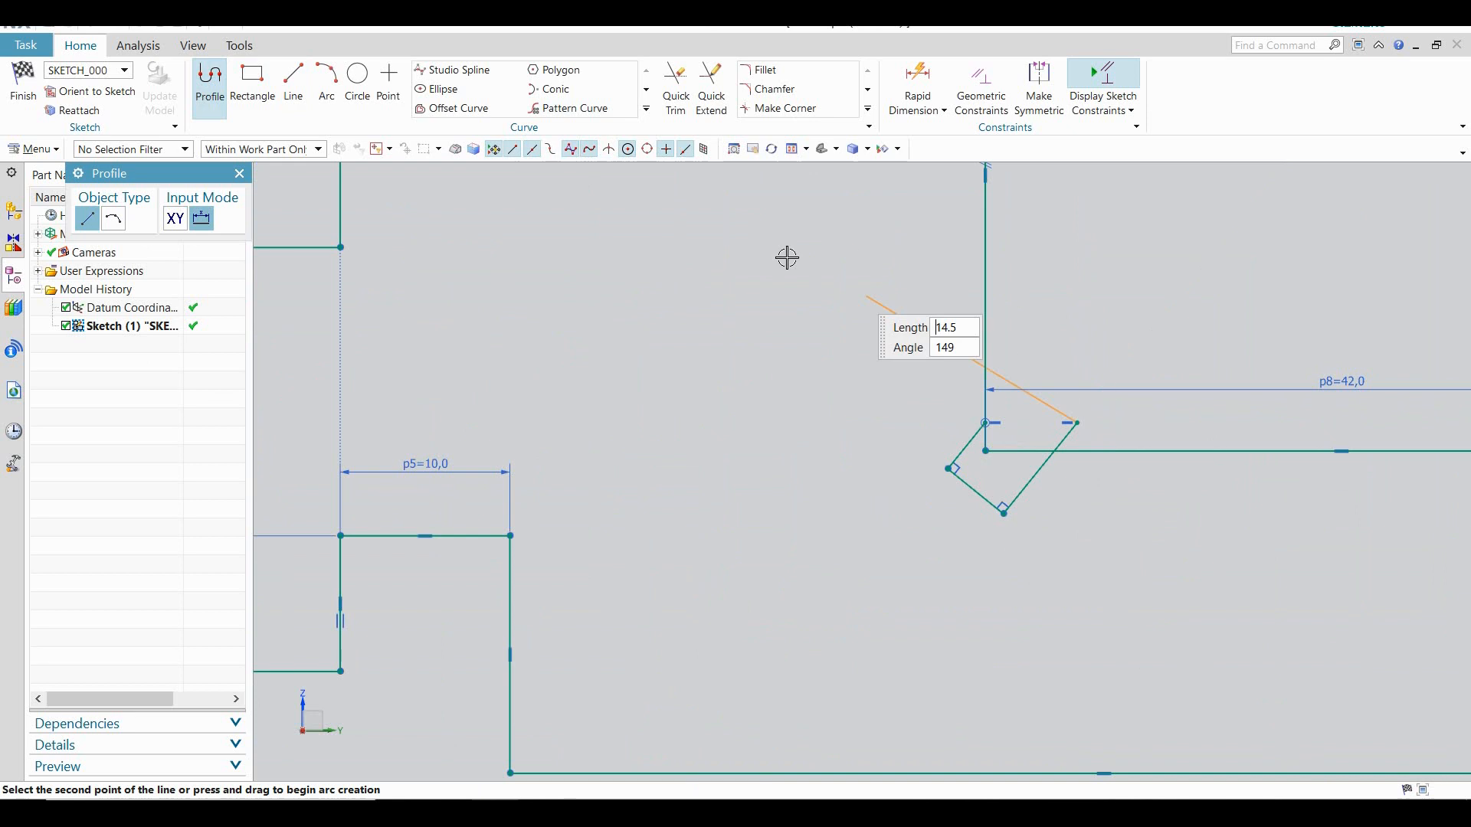
Trim the end of the groove's second long side that extends above the 42 mm horizontal line
left_click(676, 88)
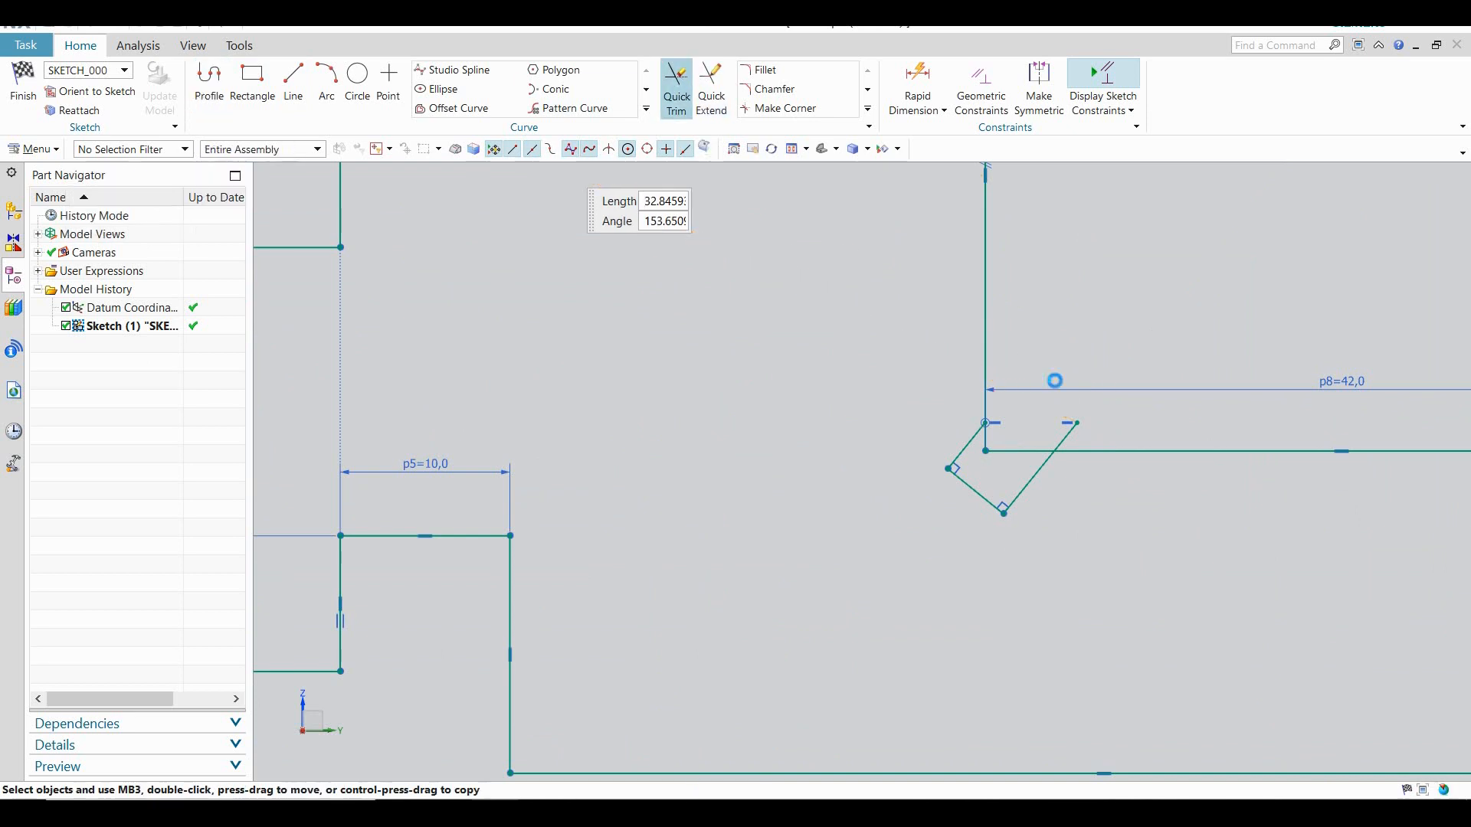
left_click(1071, 436)
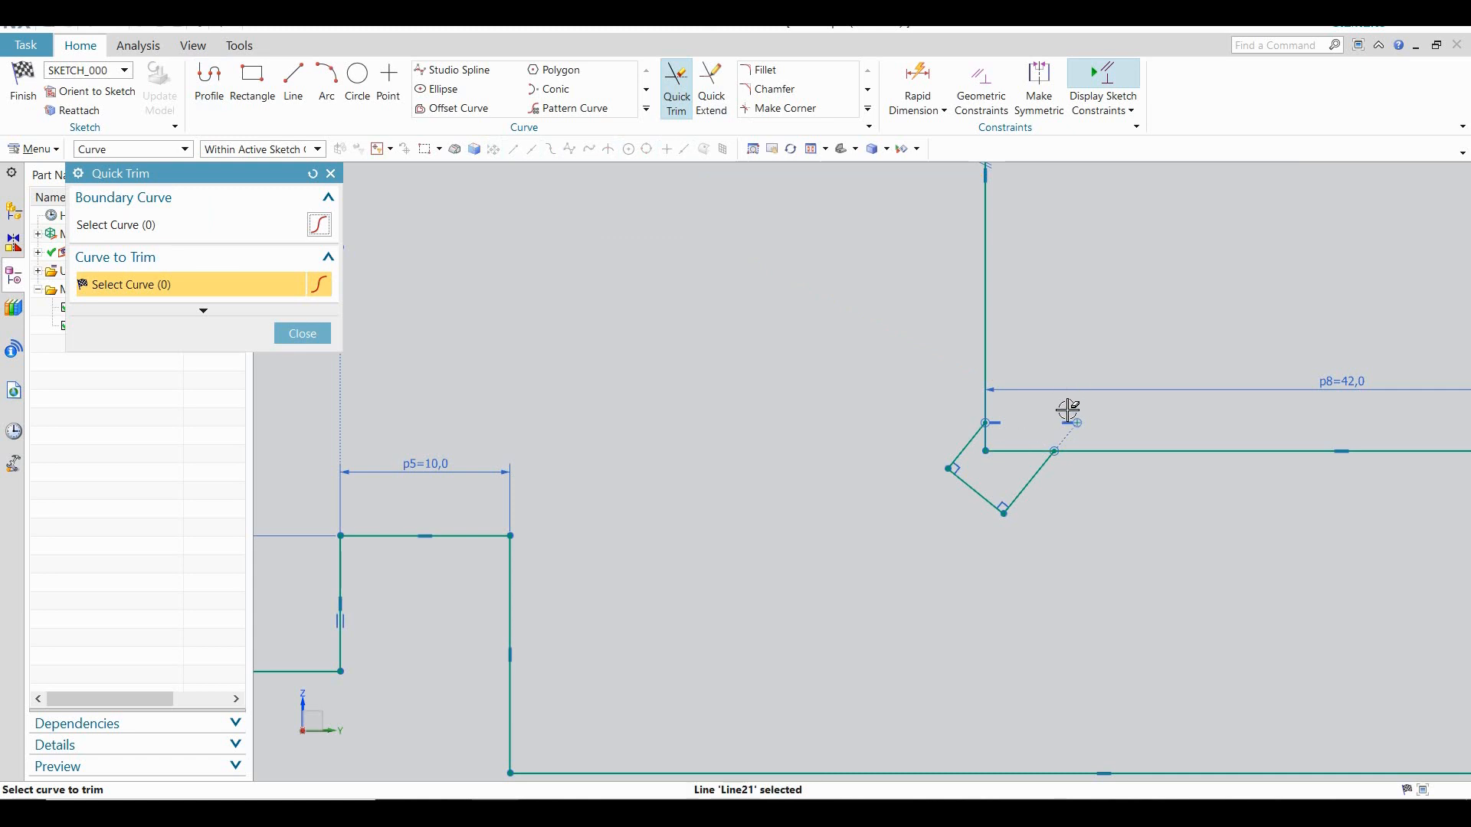
key("Escape")
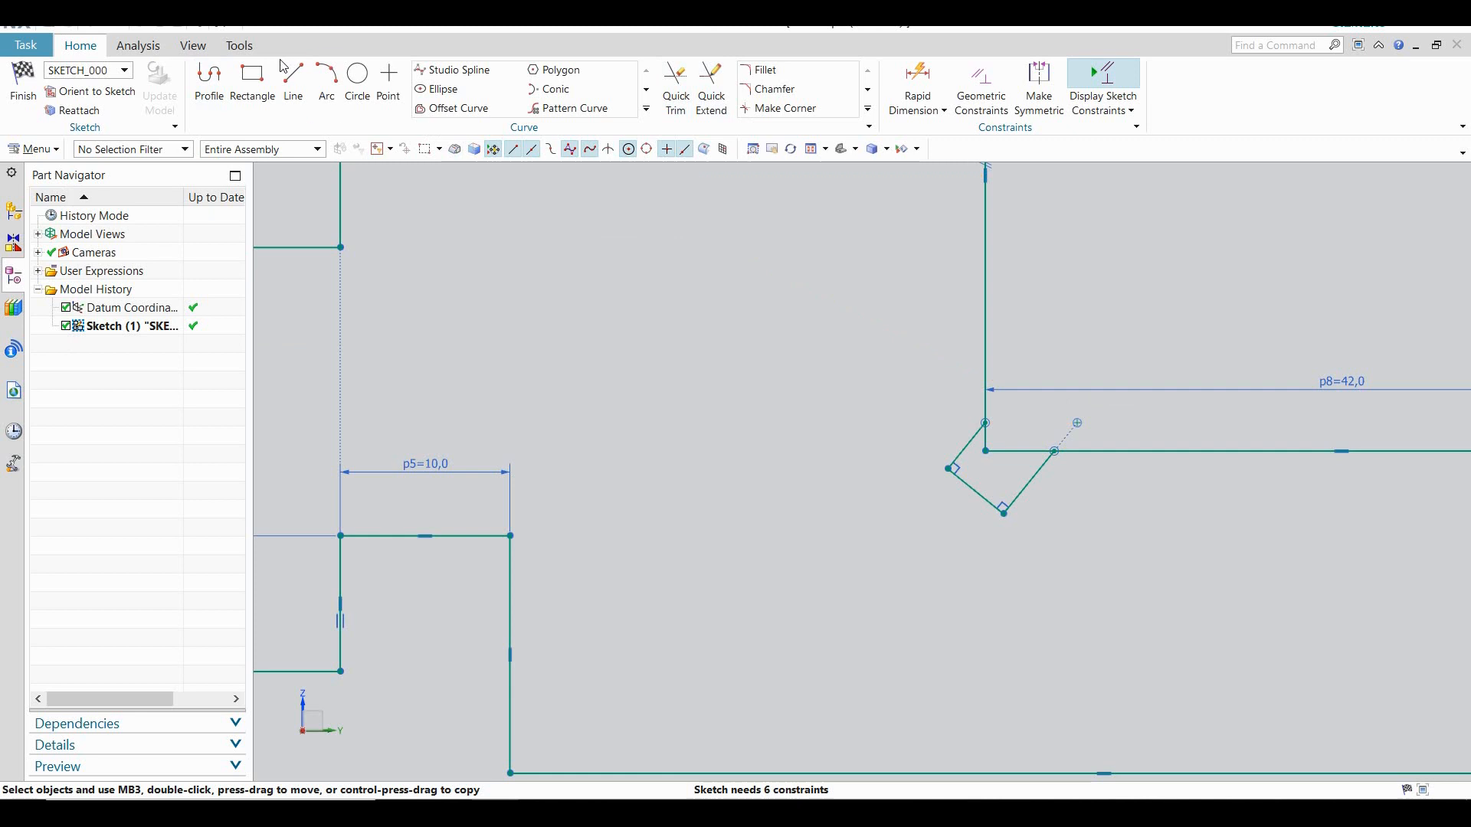
Draw a line from the inner corner of the step to the midpoint of the groove's base
left_click(299, 76)
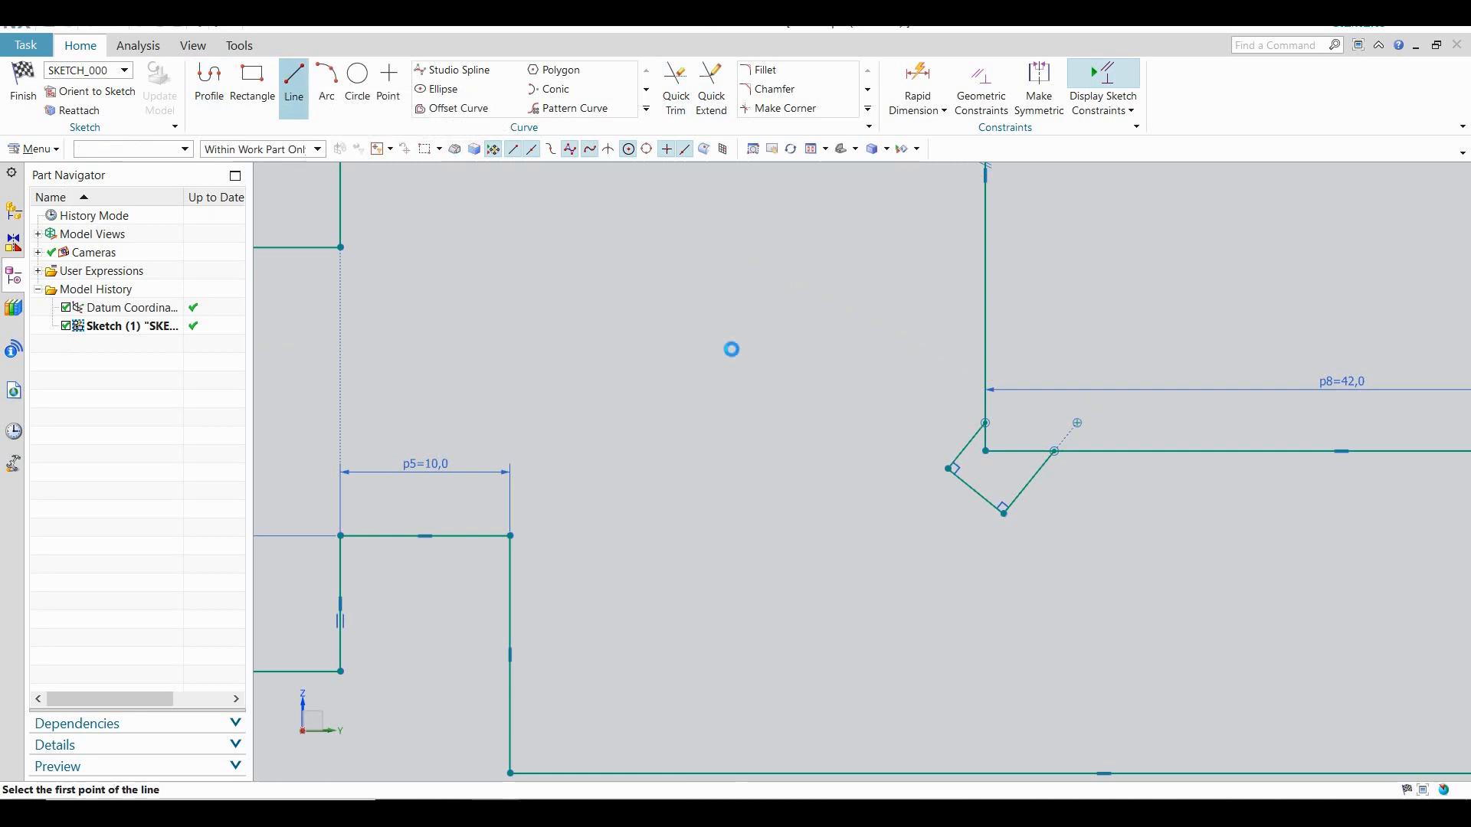
left_click(985, 452)
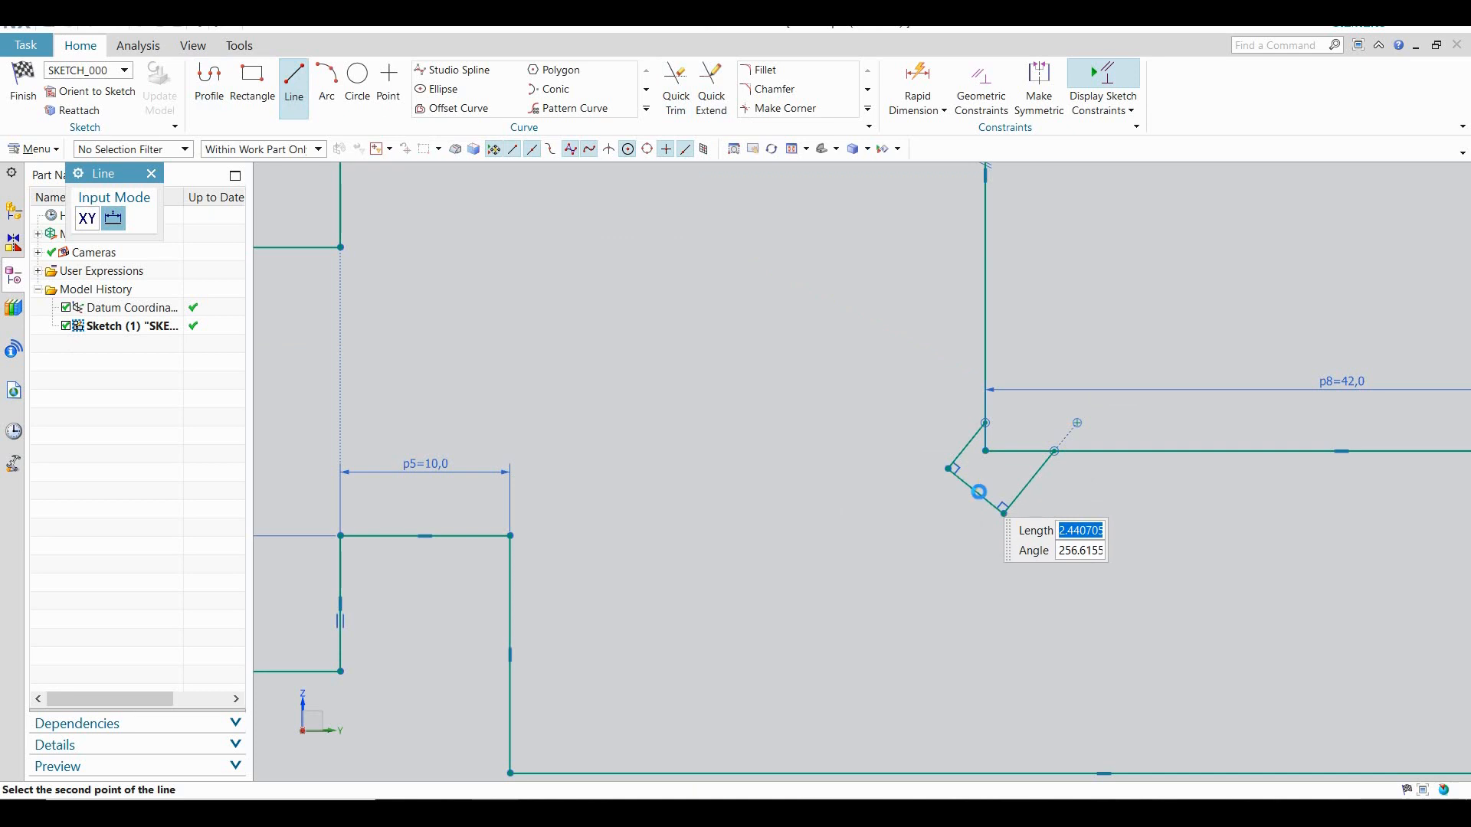
left_click(978, 492)
key("Escape")
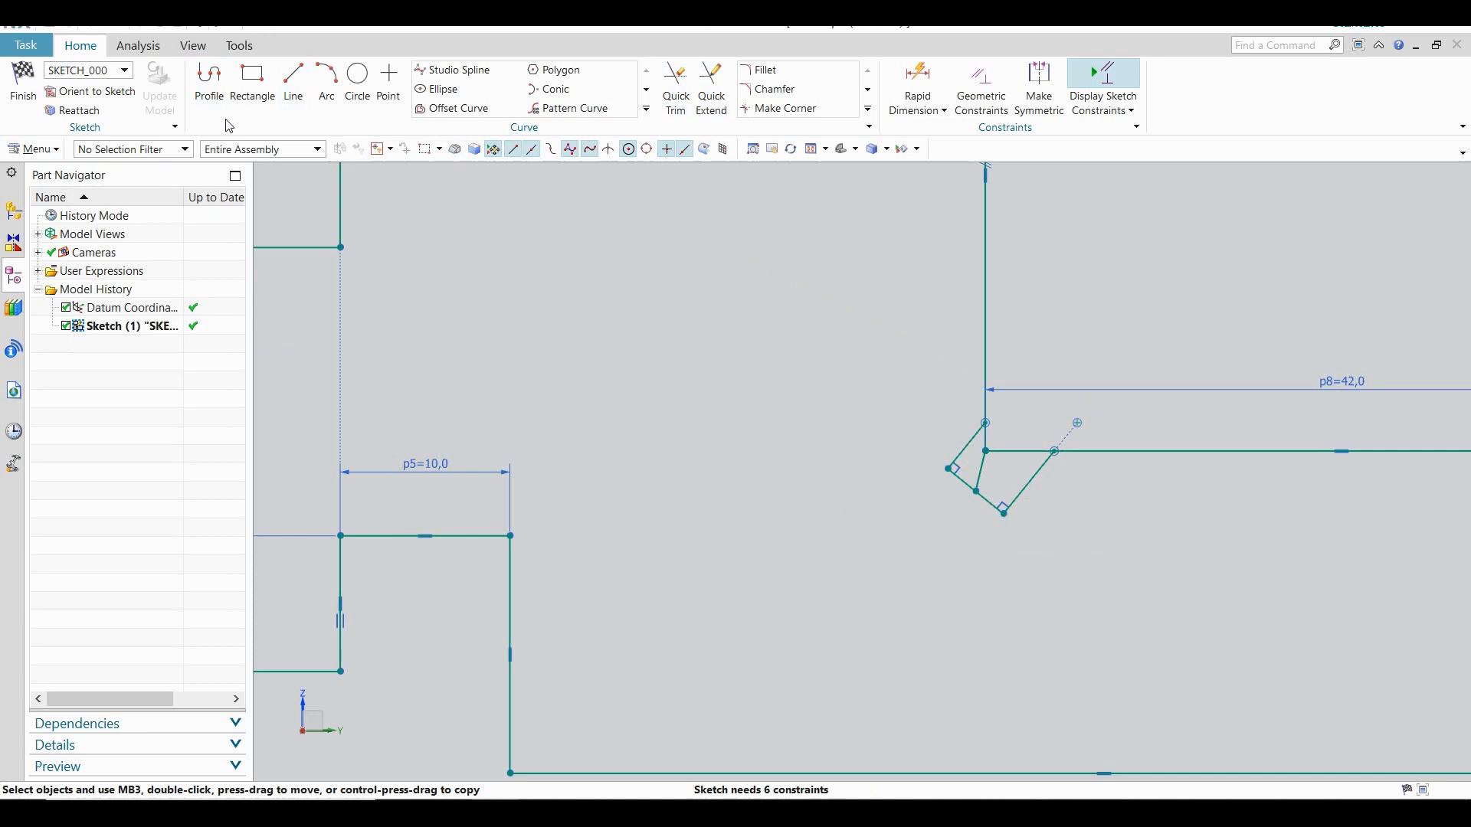
Dimension the angle between the groove's middle line and the raised section's vertical line and set it to 135 degrees
left_click(908, 78)
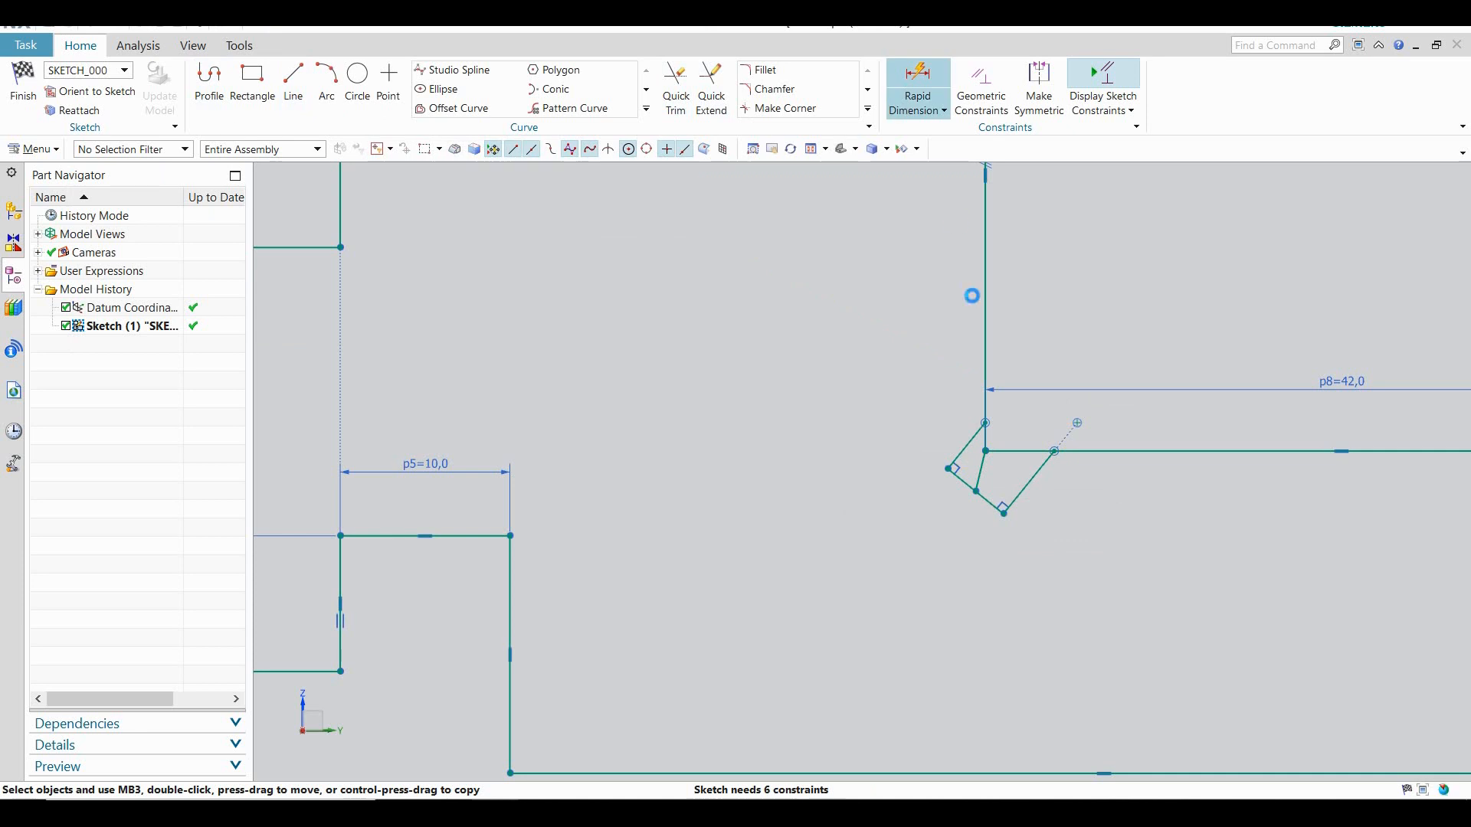
left_click(980, 460)
left_click(985, 371)
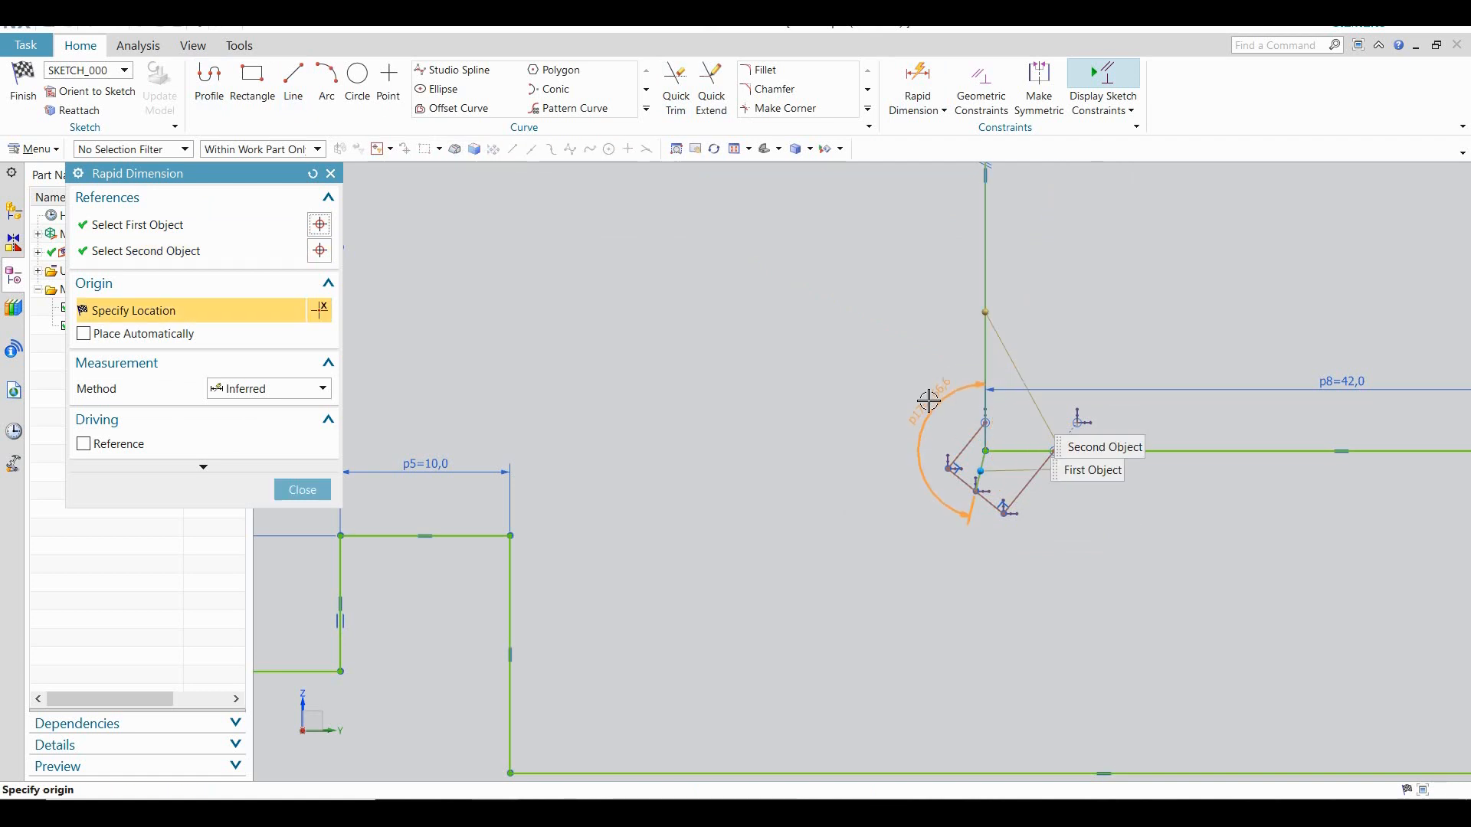
left_click(927, 401)
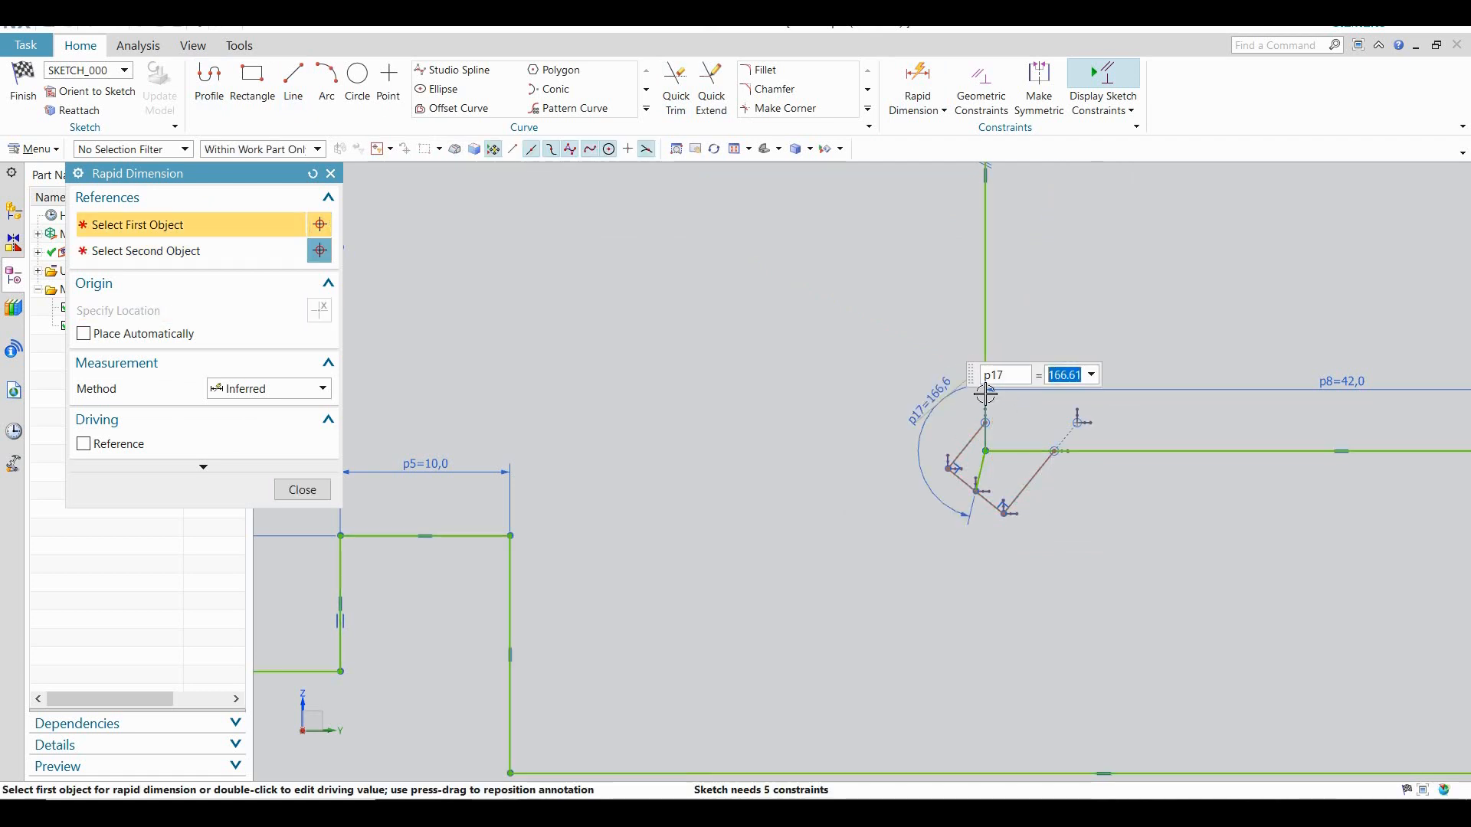
type("135")
key("Return")
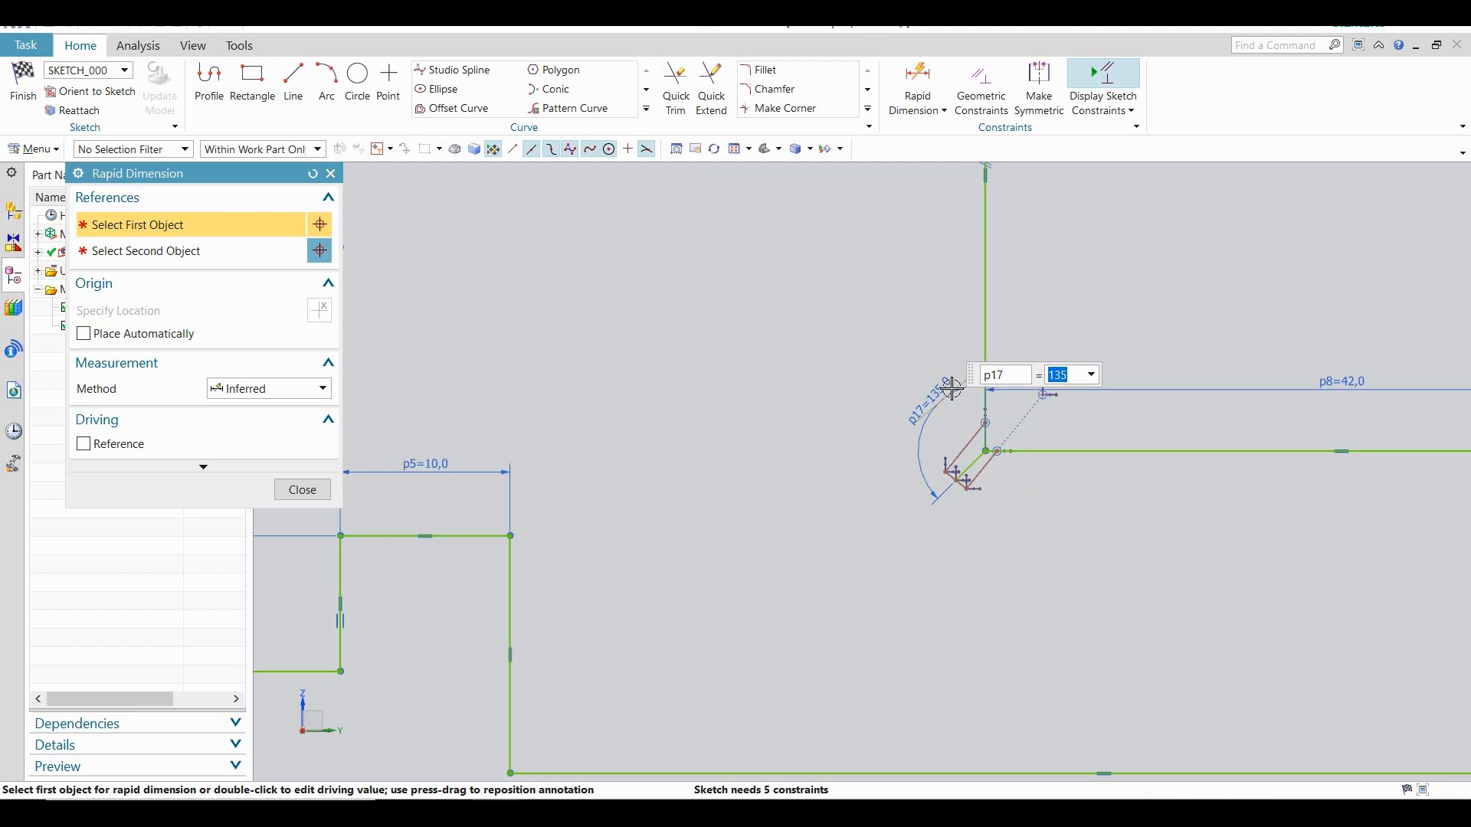
key("Escape")
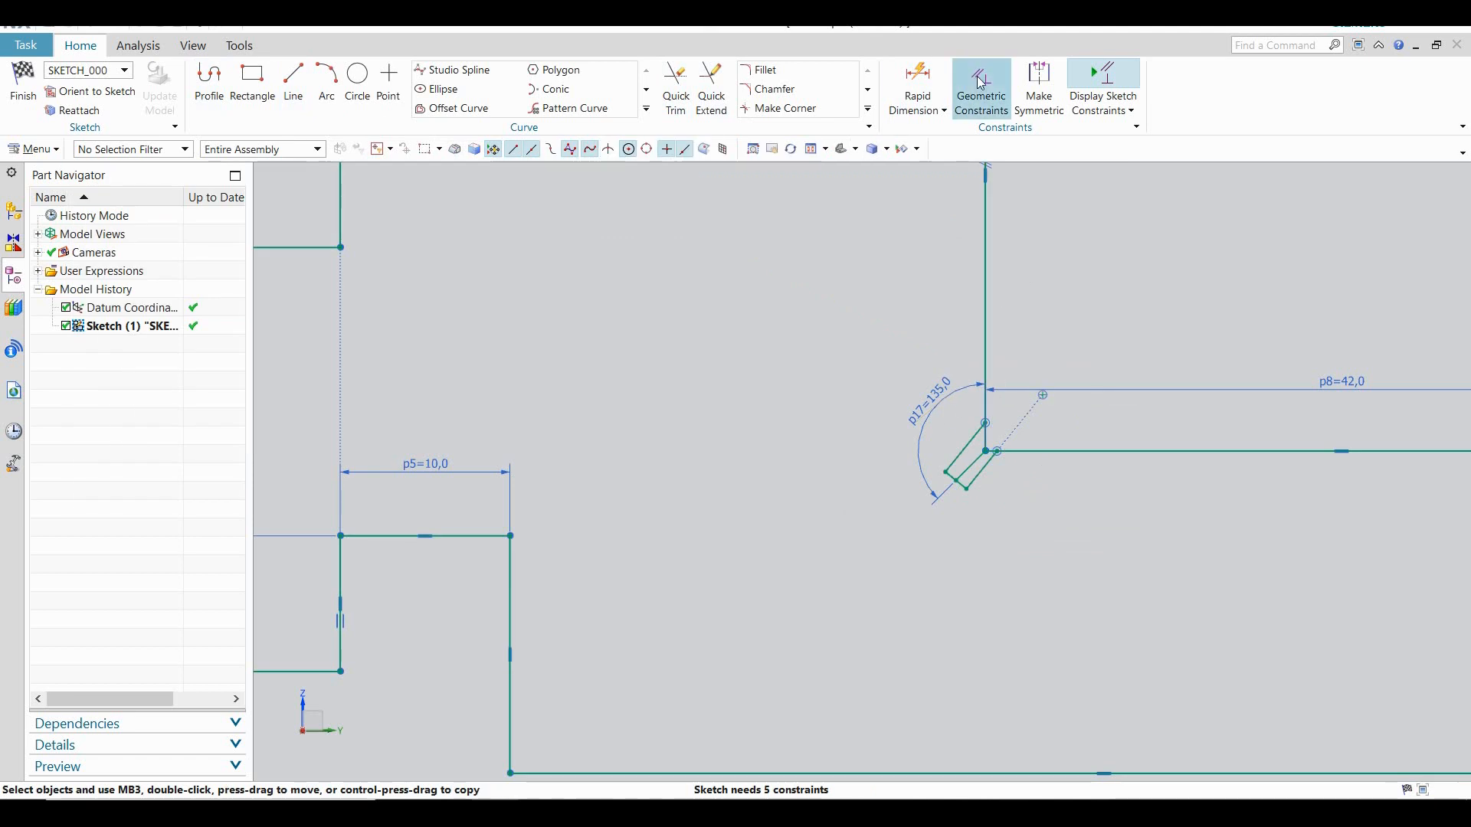
Make the groove side that starts on the vertical line parallel to its middle line, and convert the middle line to a reference line
left_click(981, 84)
scroll(979, 444, "up", 3)
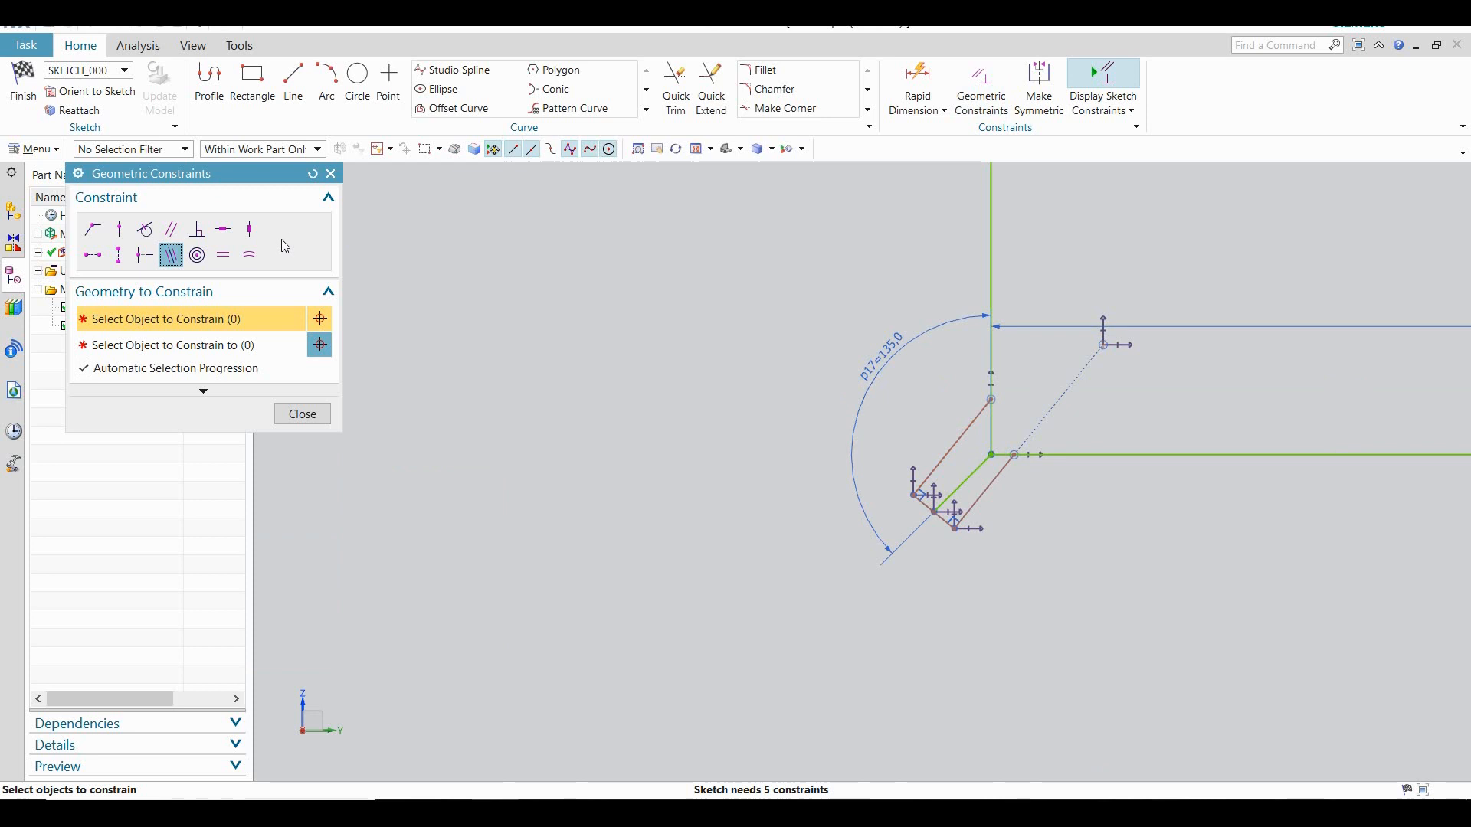
left_click(175, 234)
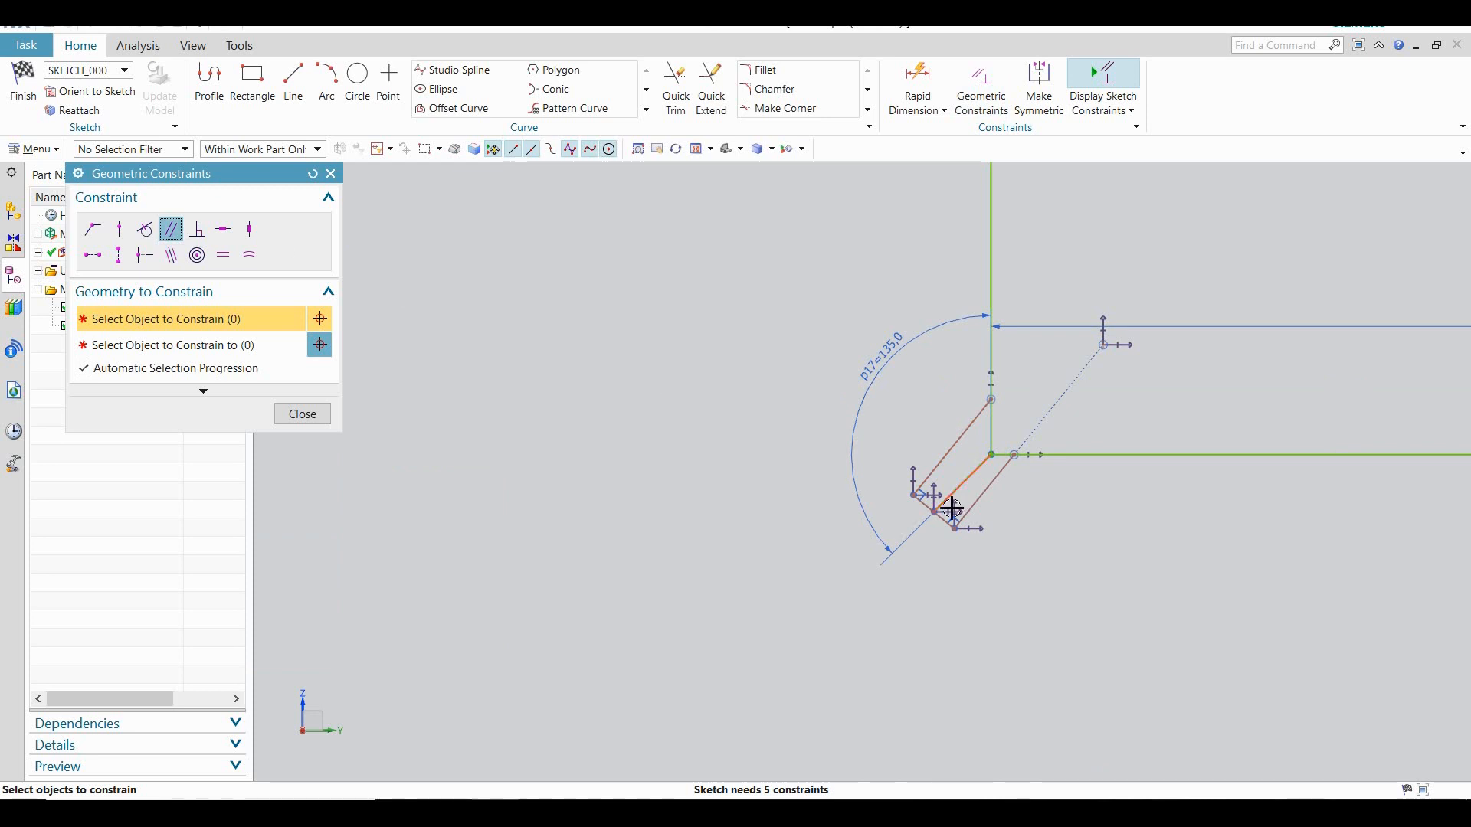
left_click(970, 426)
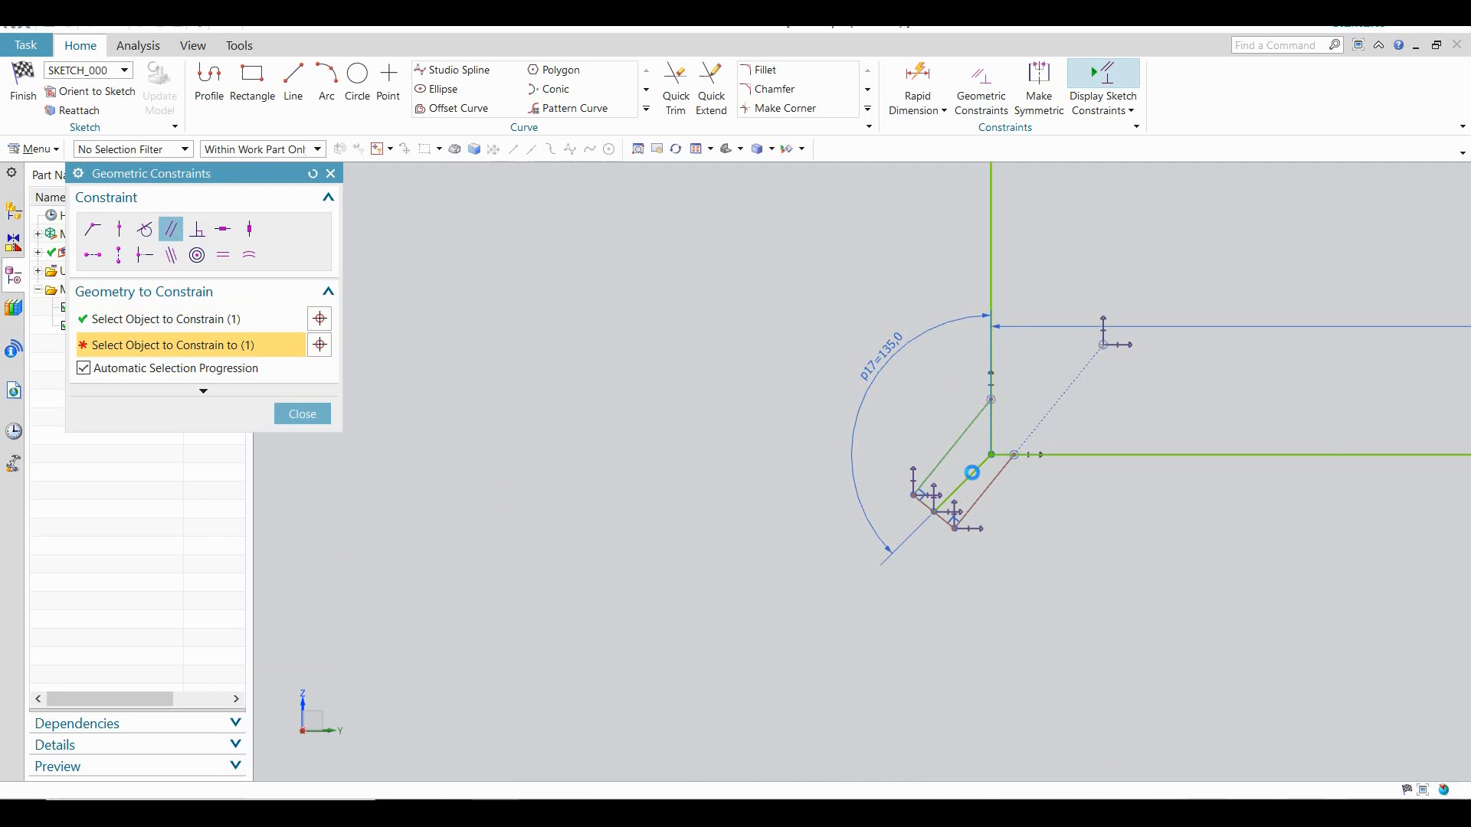
left_click(971, 473)
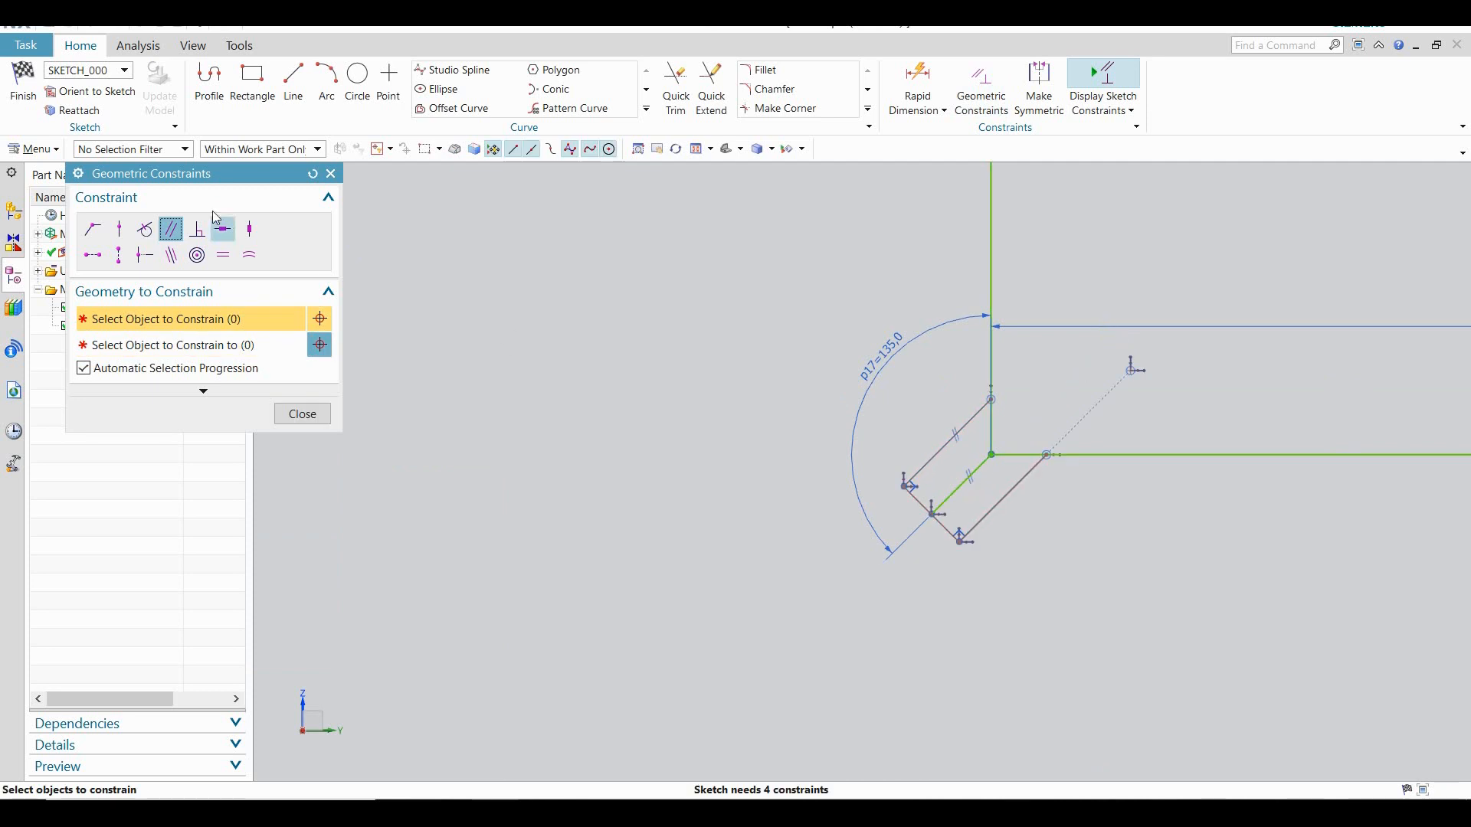
left_click(331, 174)
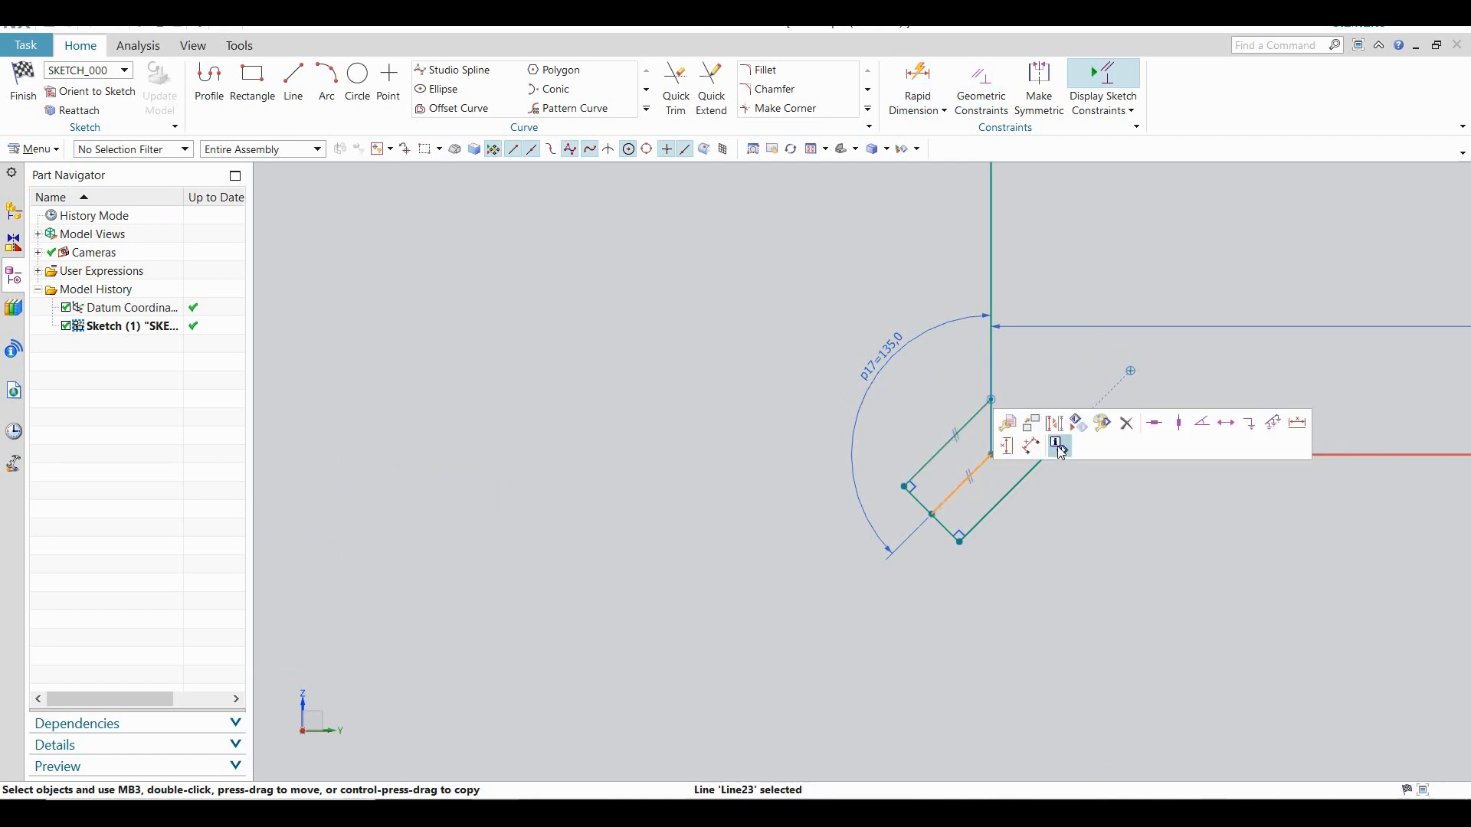
left_click(1054, 424)
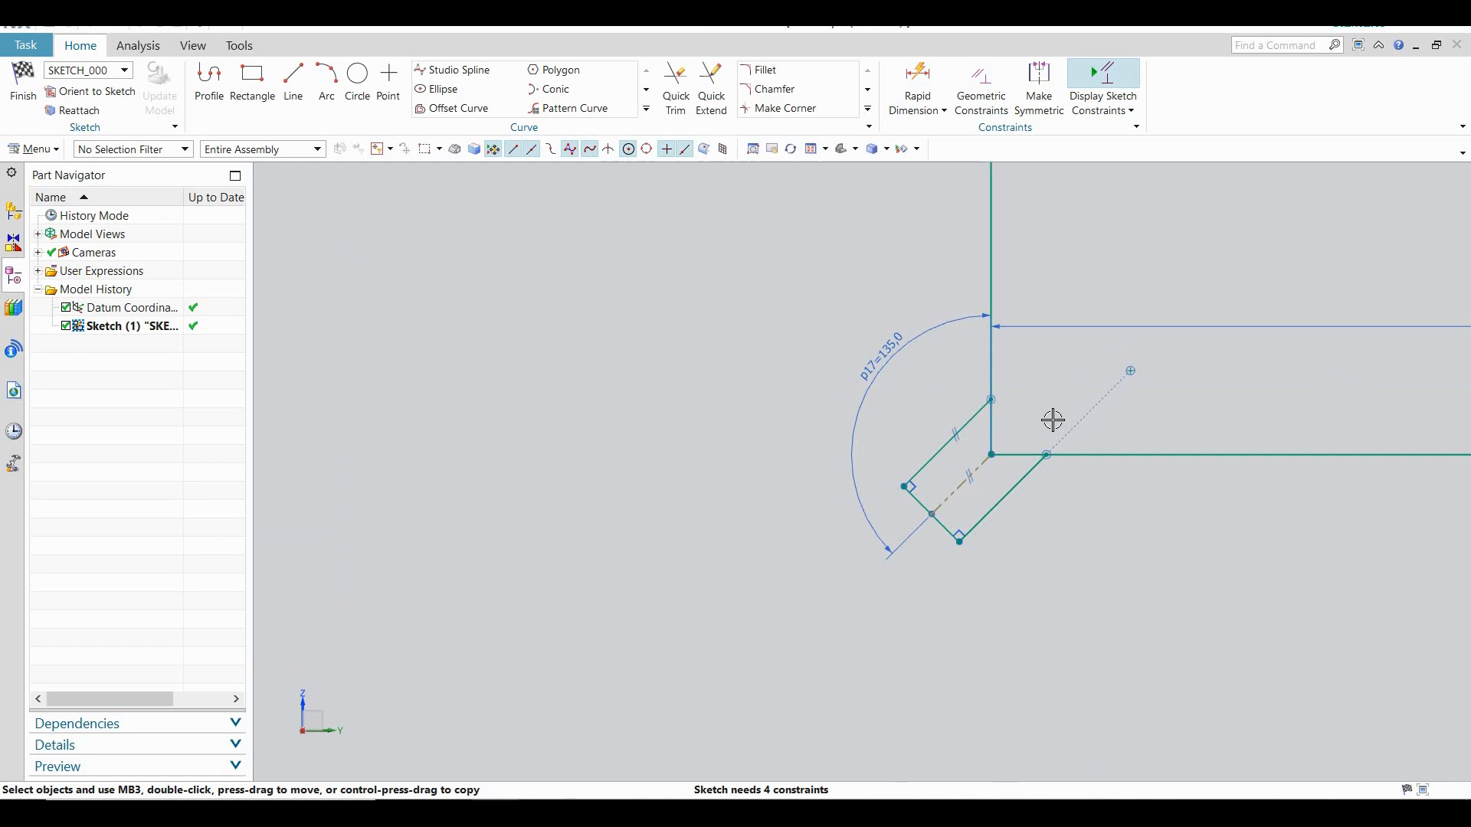
Dimension the length of the groove side that starts on the vertical line and set it to 1 mm
left_click(923, 75)
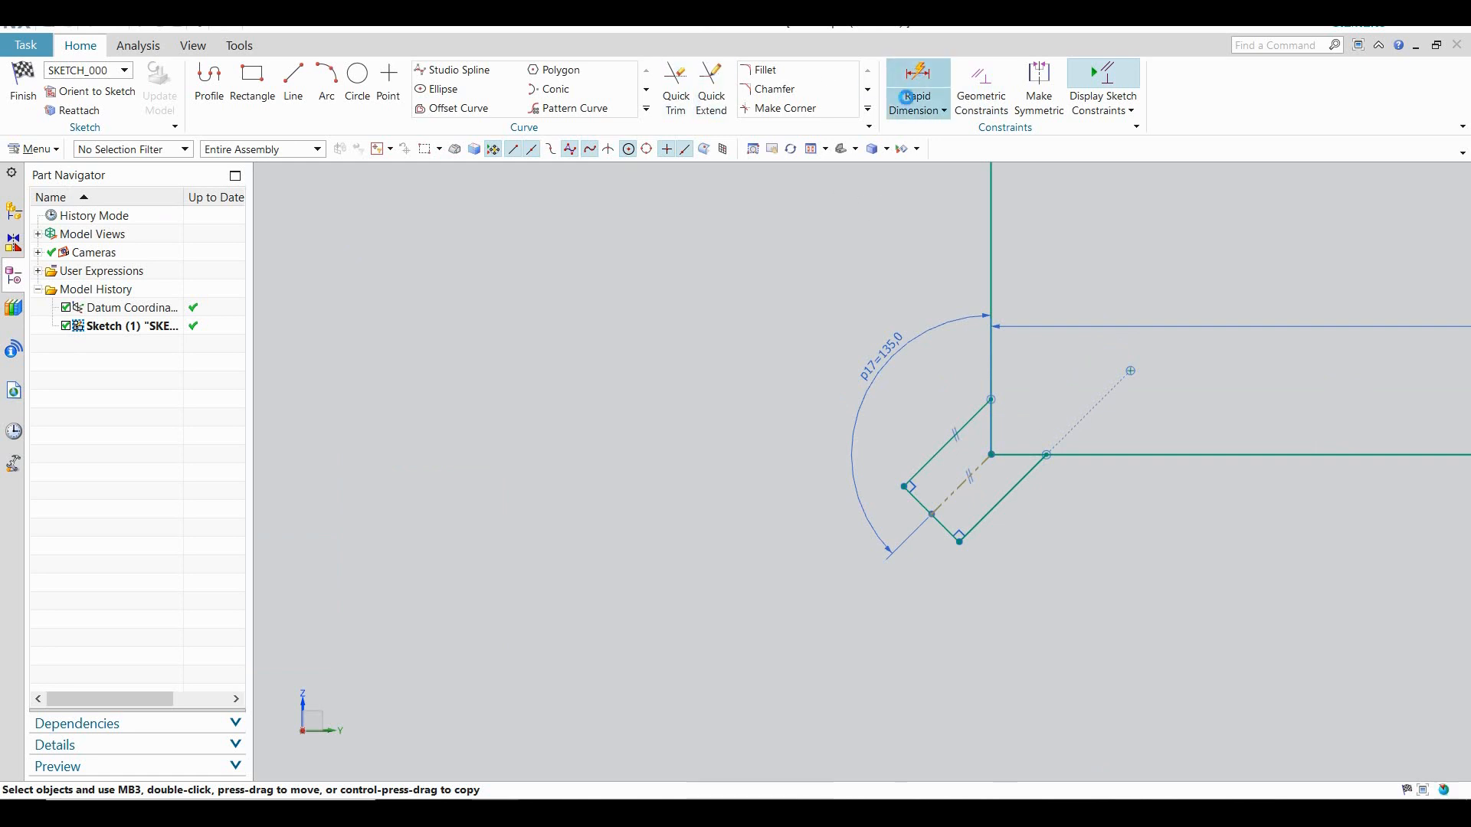
left_click(967, 417)
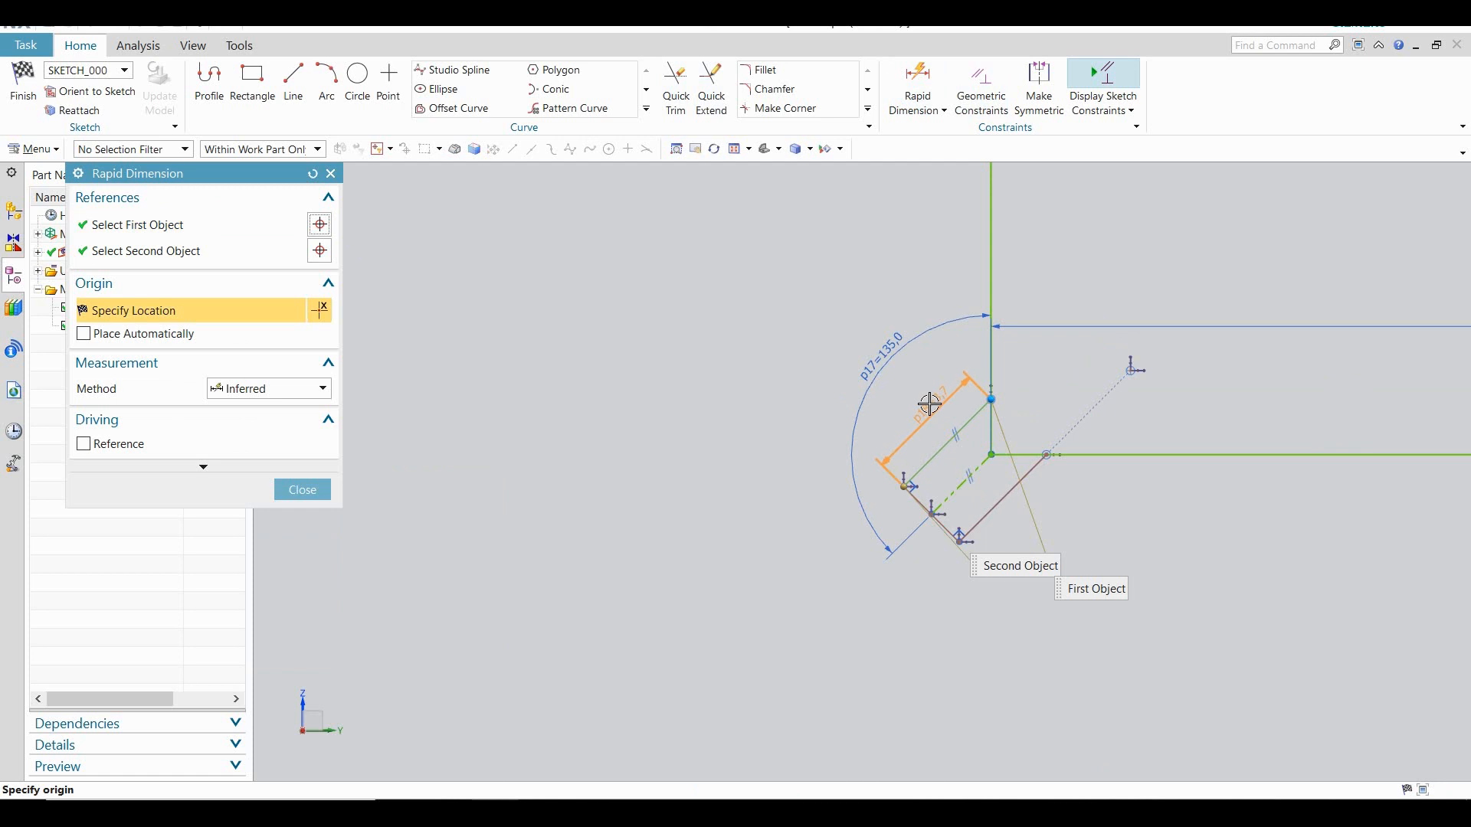
left_click(928, 402)
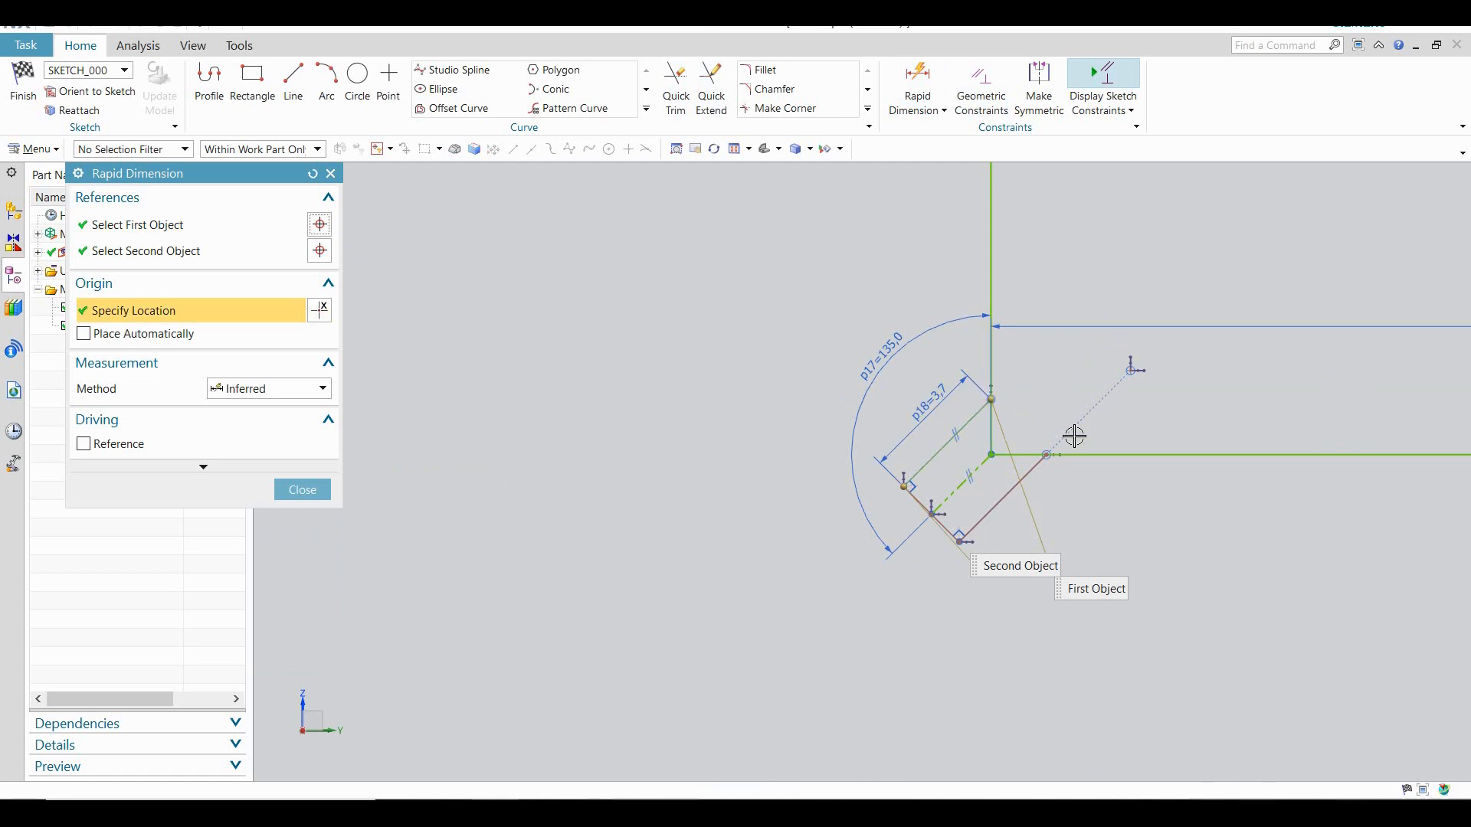
type("1")
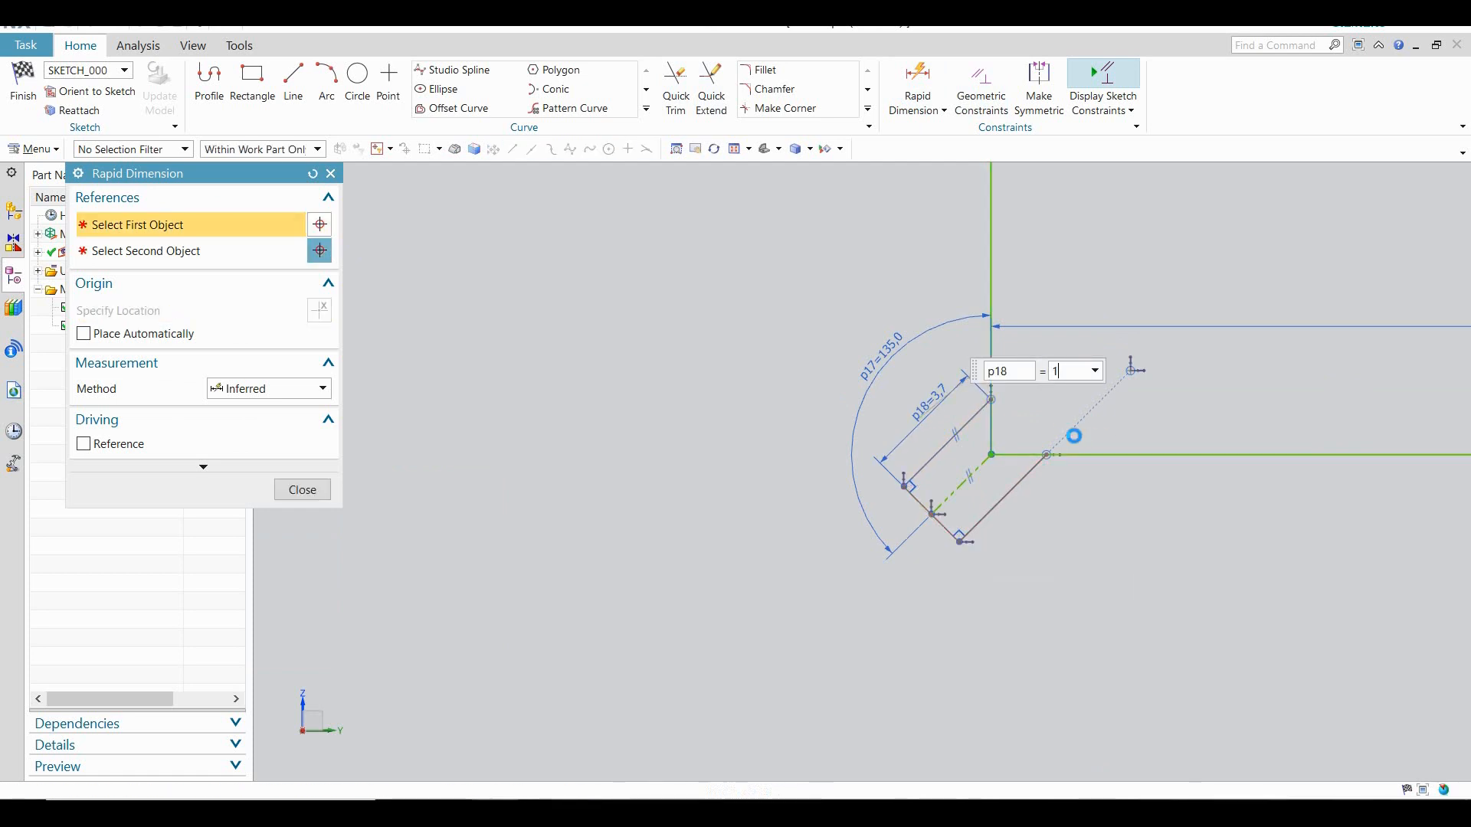
key("Return")
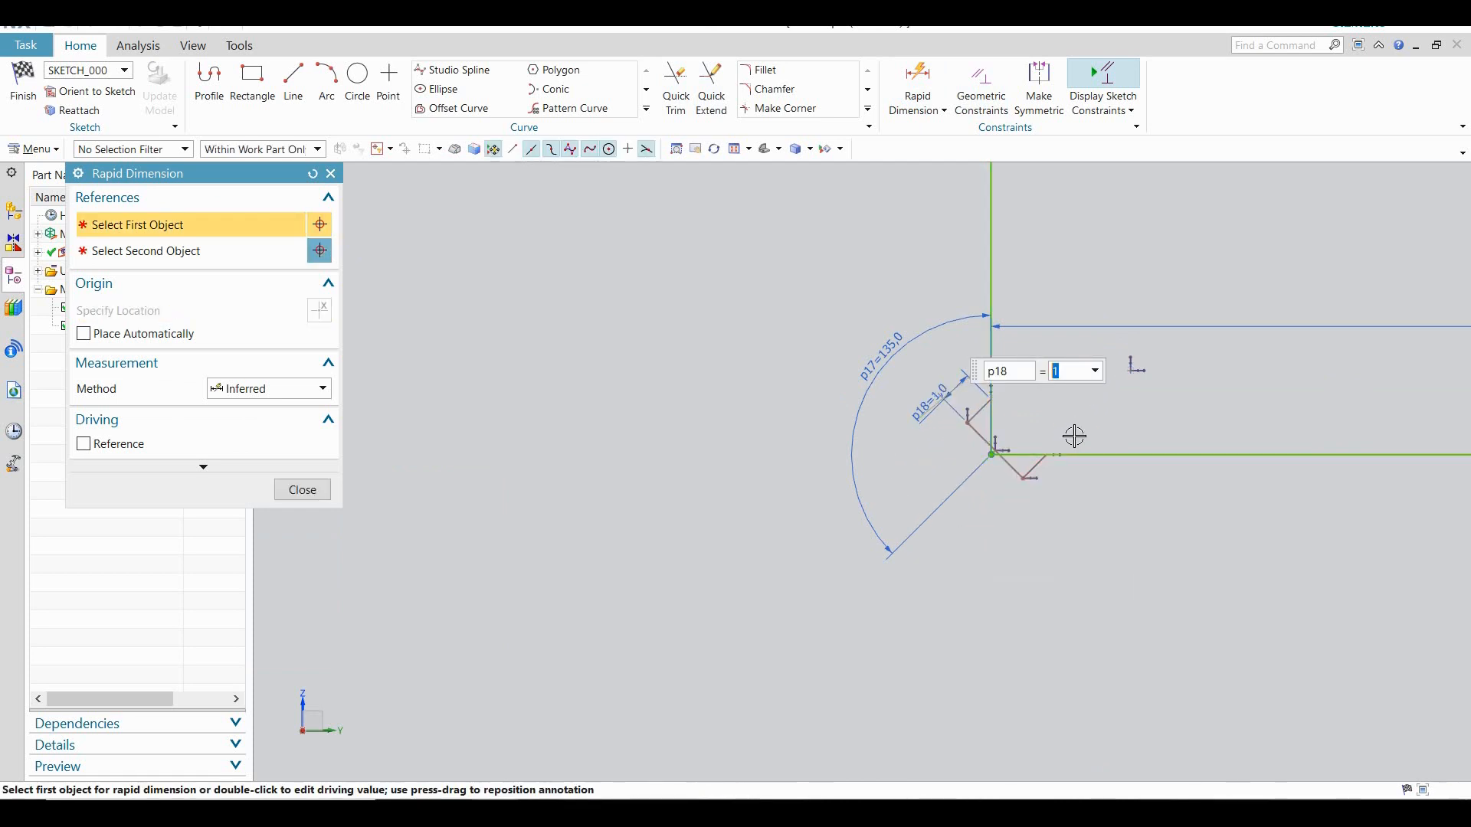
Dimension the length of the groove's base line and set it to 1 mm
left_click(1008, 469)
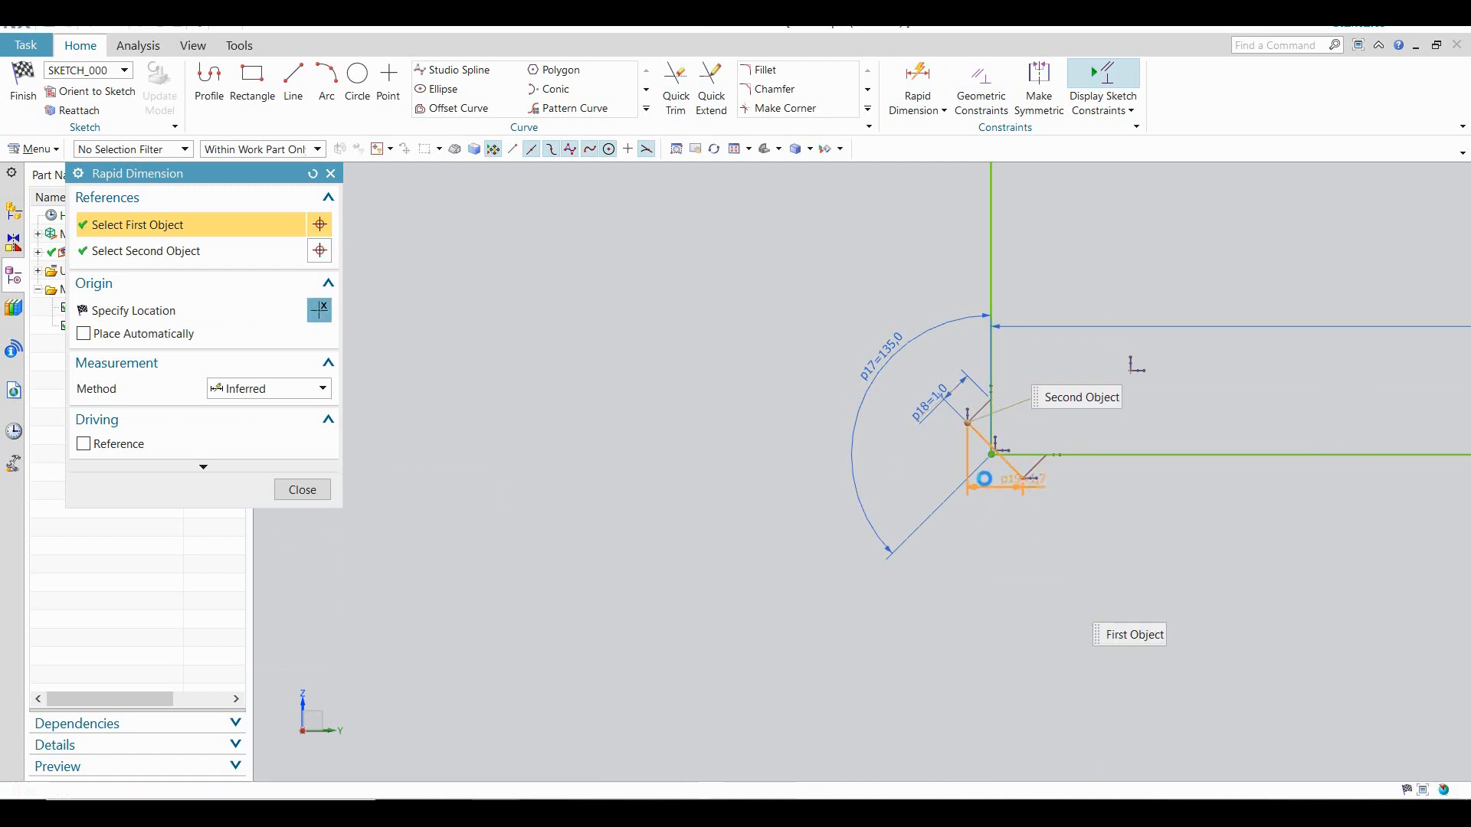
left_click(929, 486)
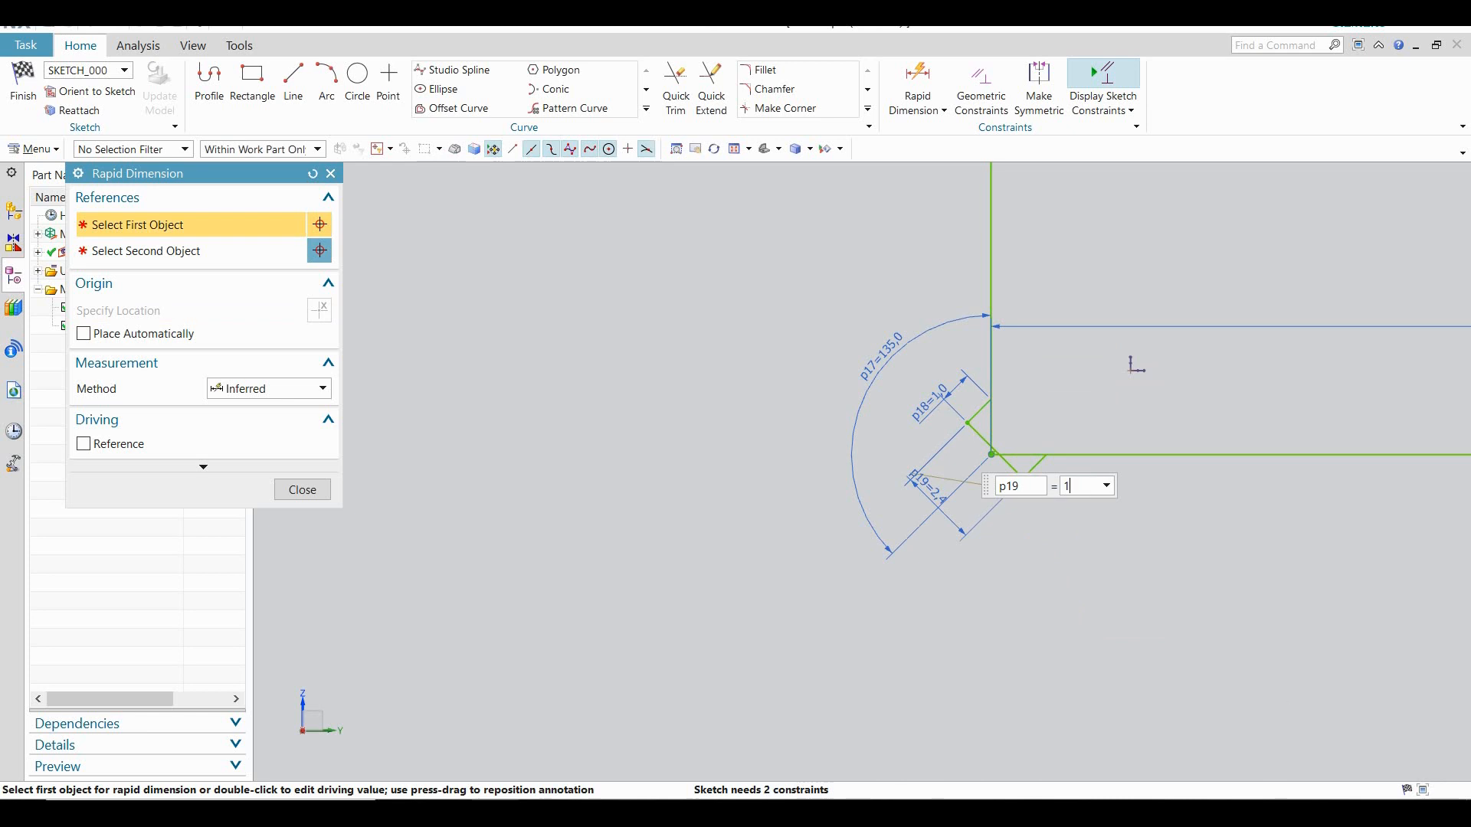
type("1")
key("Return")
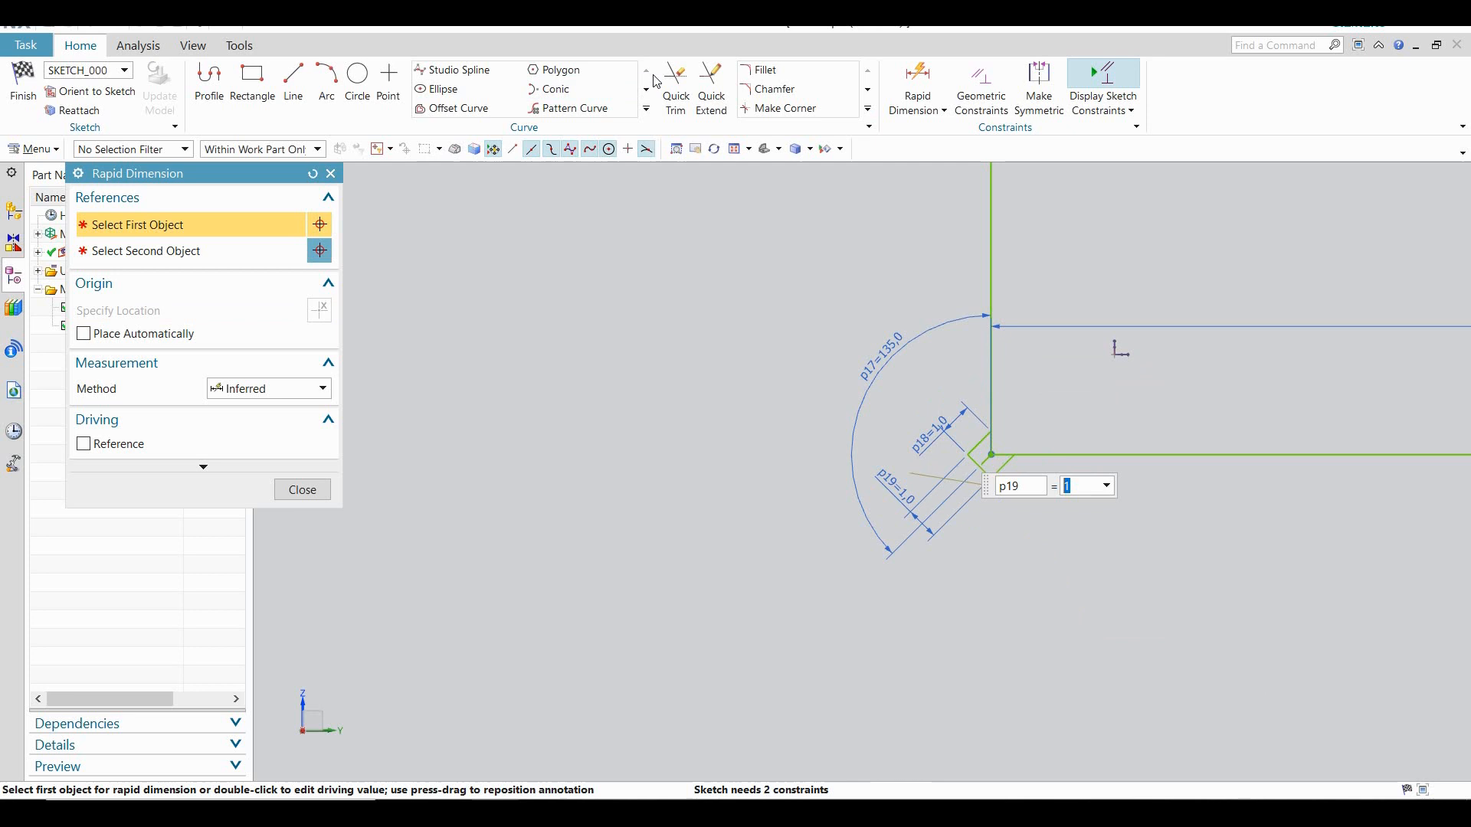
Trim the vertical and horizontal profile segments that lie across the groove's opening at the inner corner
left_click(676, 82)
scroll(1038, 516, "up", 1)
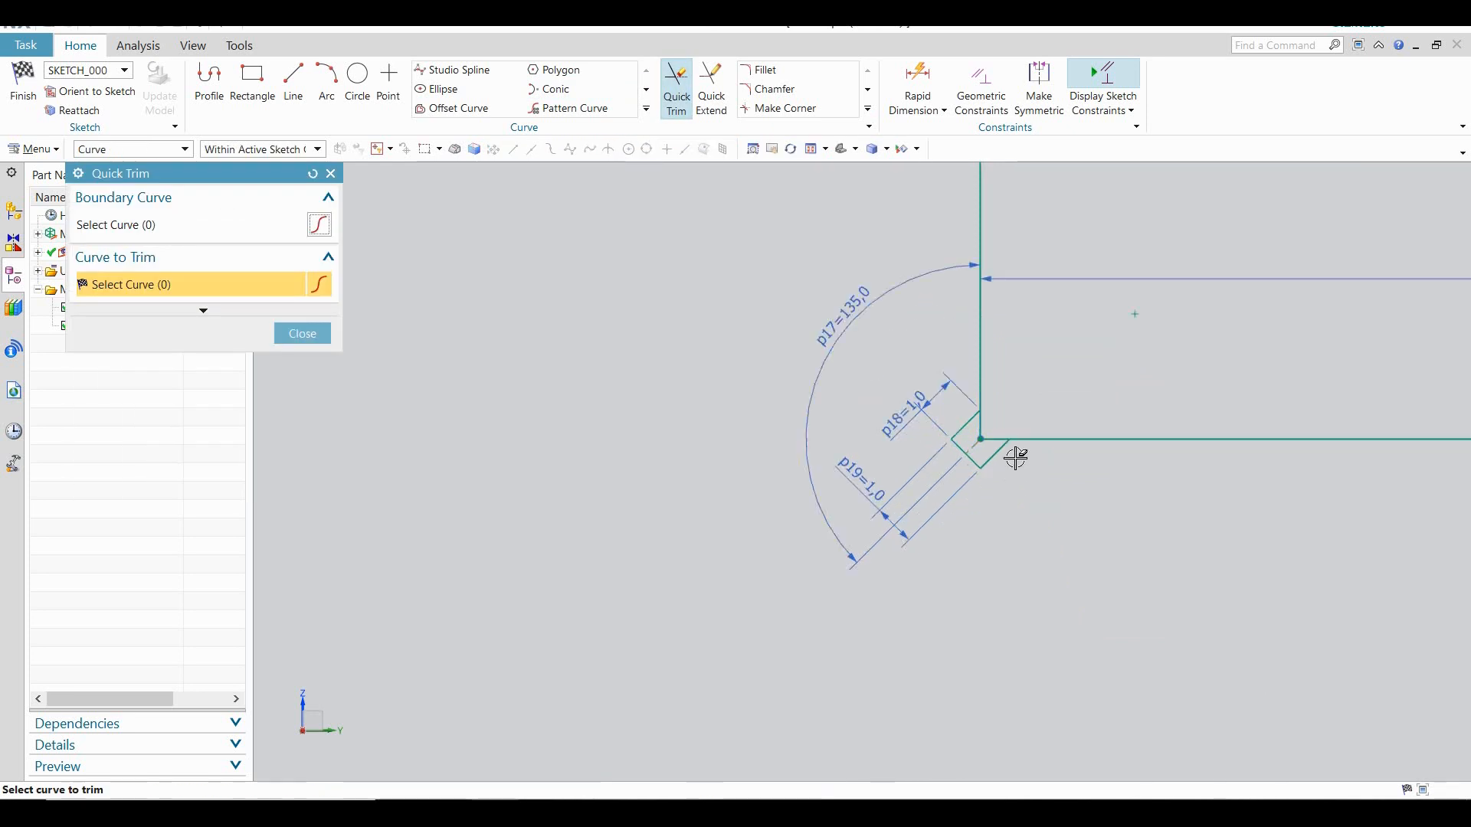
scroll(1016, 458, "up", 2)
left_click(970, 408)
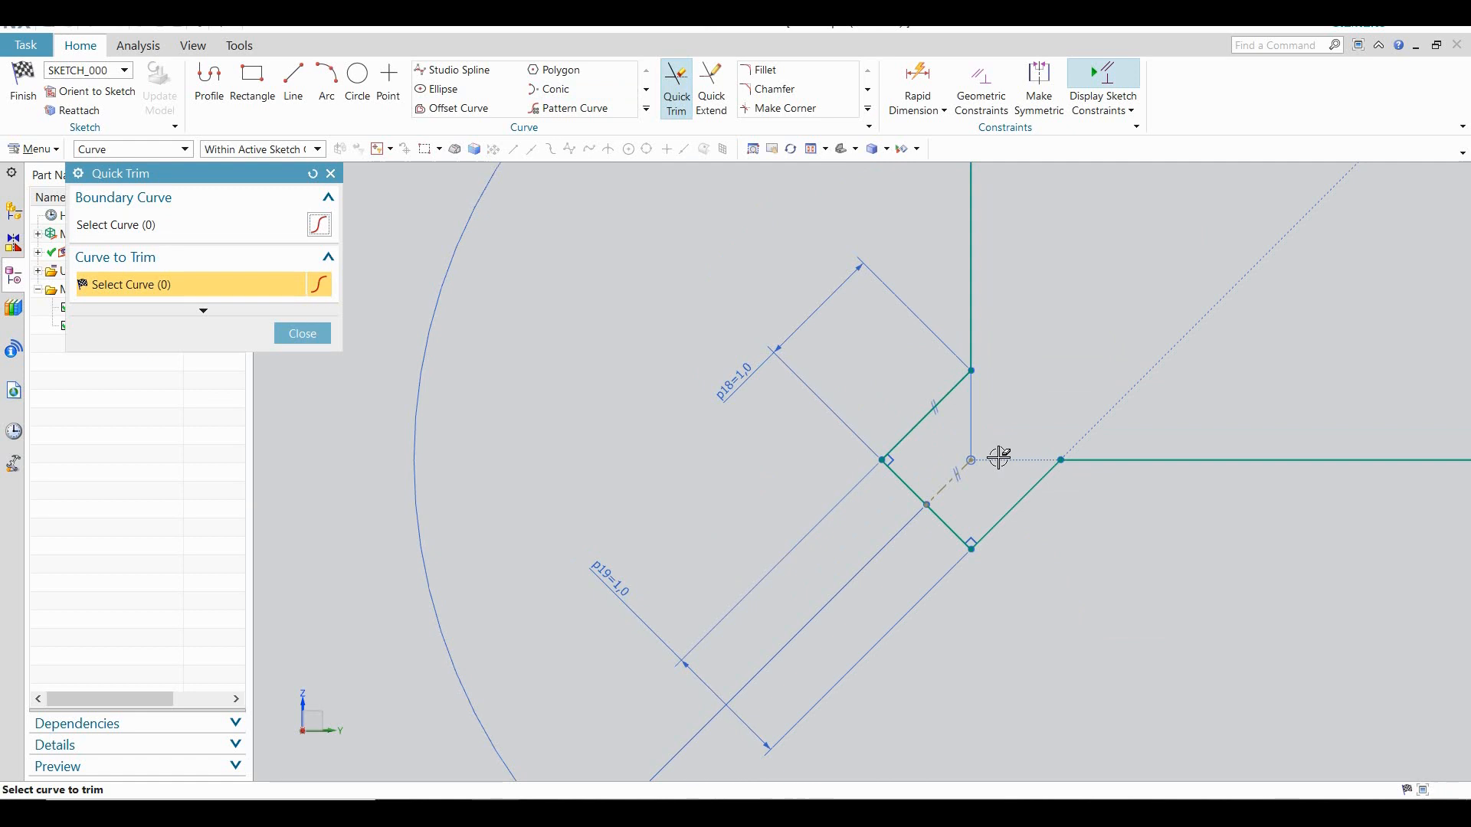
scroll(993, 455, "down", 4)
scroll(993, 453, "down", 2)
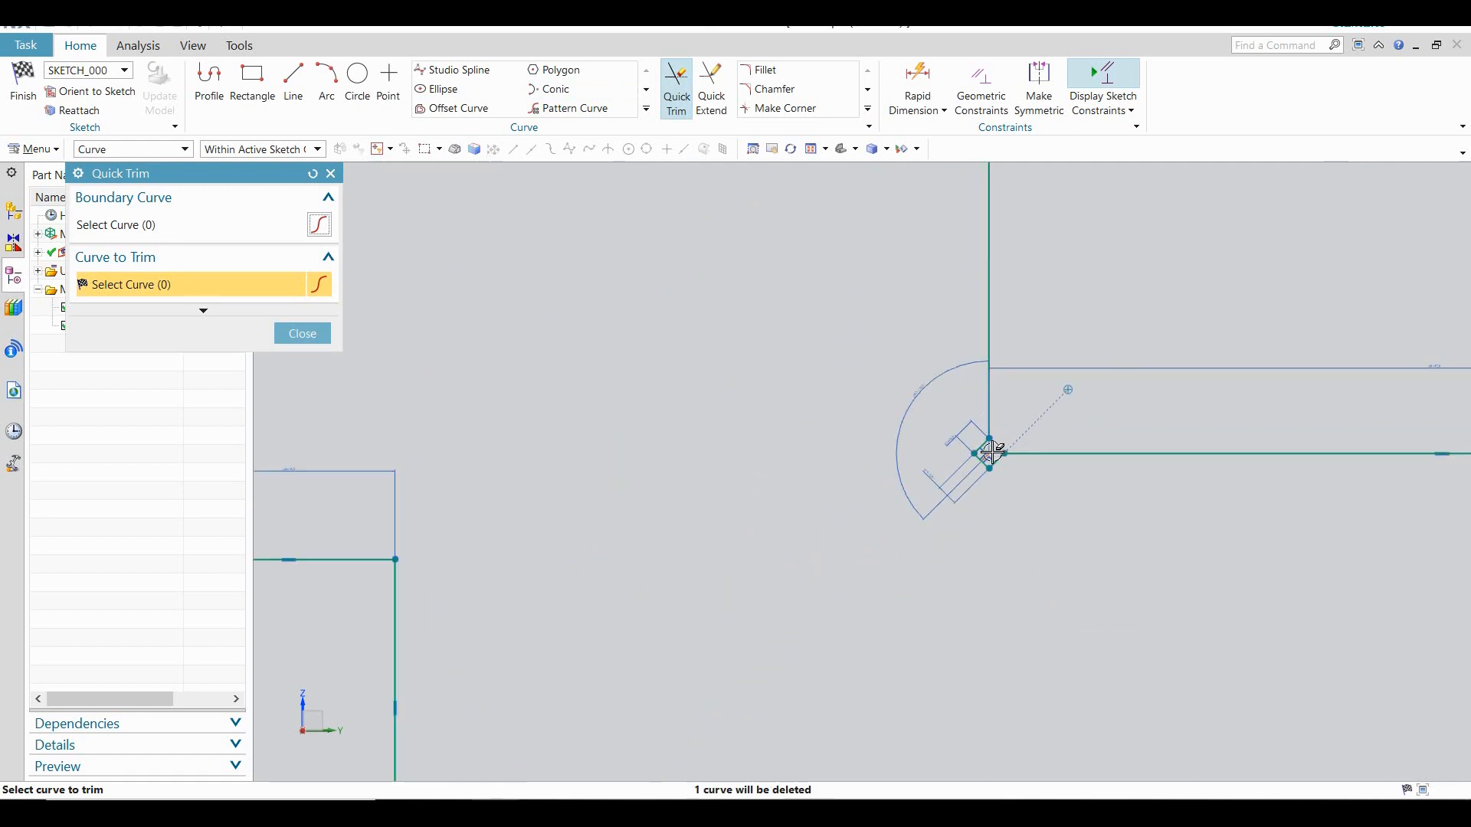
scroll(993, 452, "down", 3)
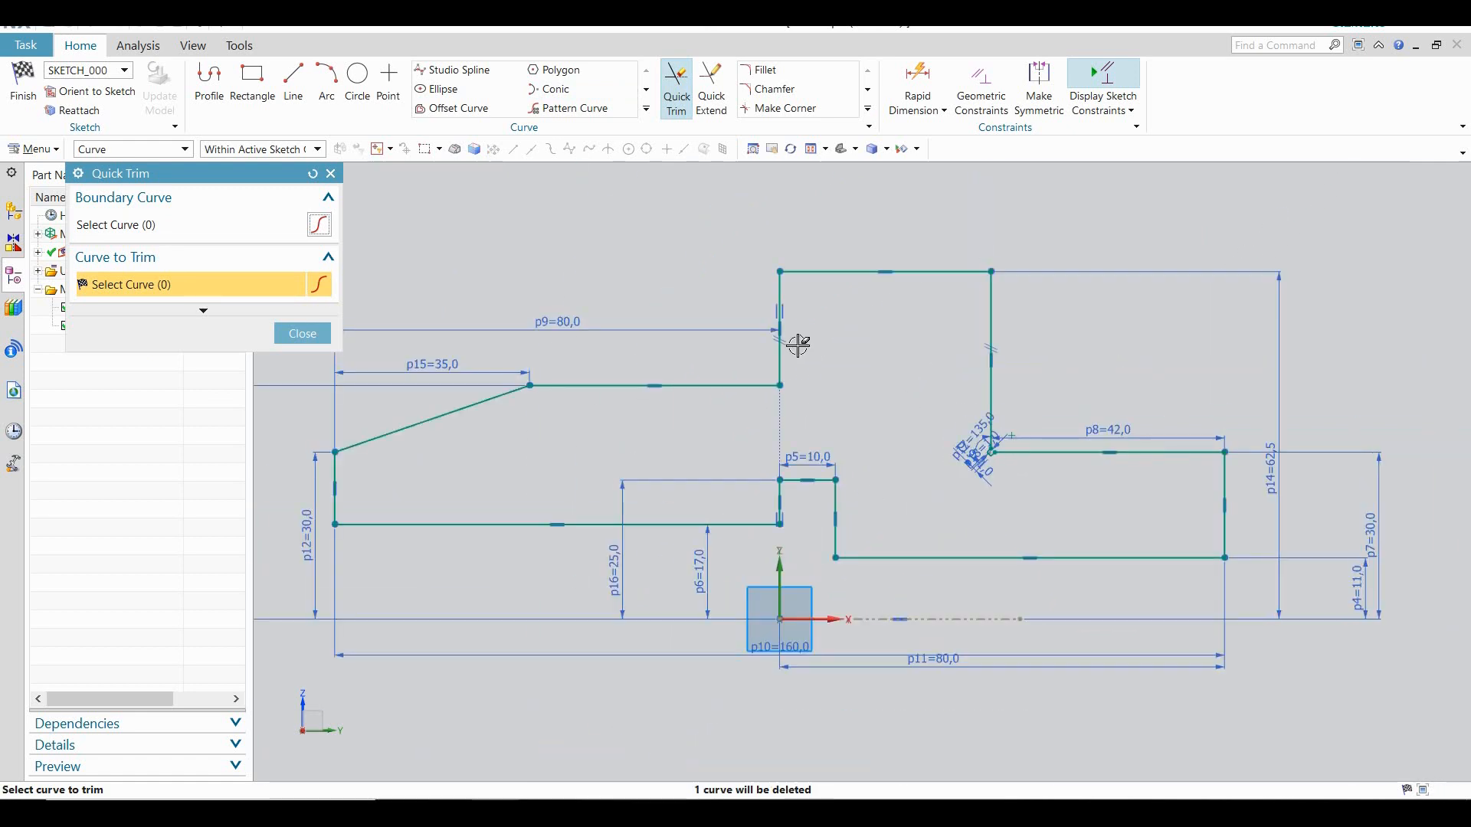
scroll(791, 373, "up", 5)
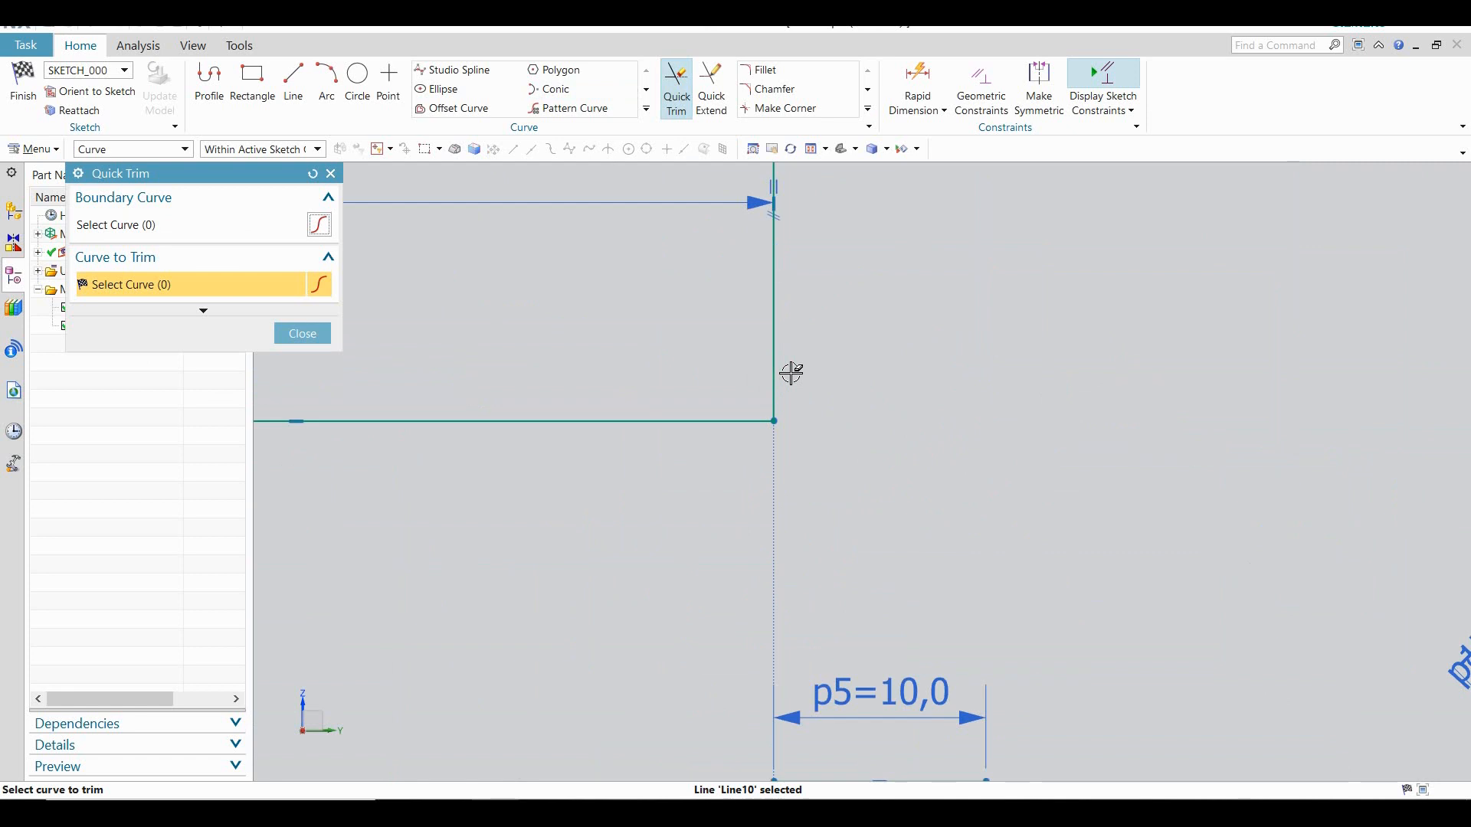
scroll(775, 373, "up", 2)
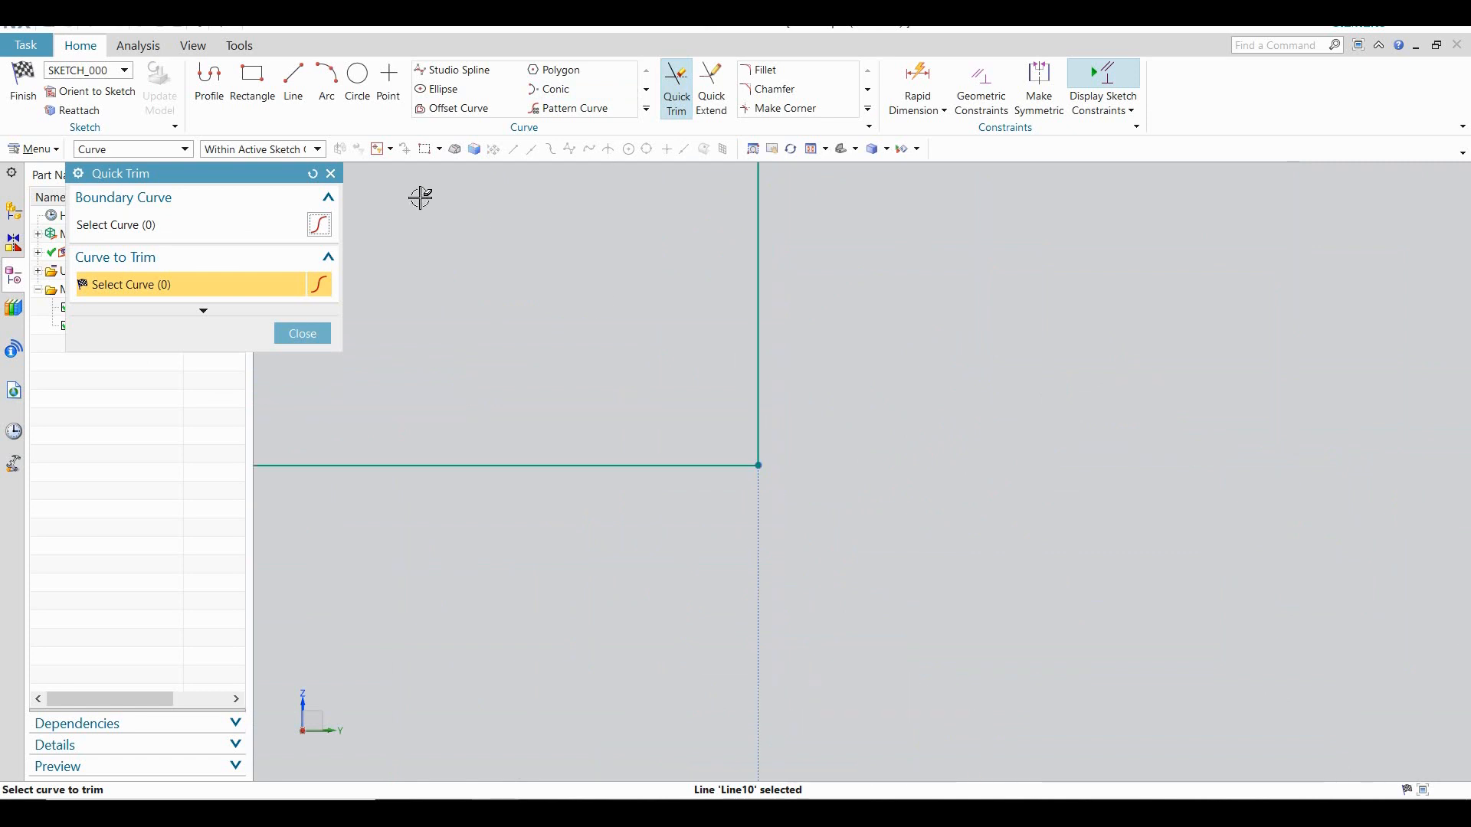
left_click(331, 174)
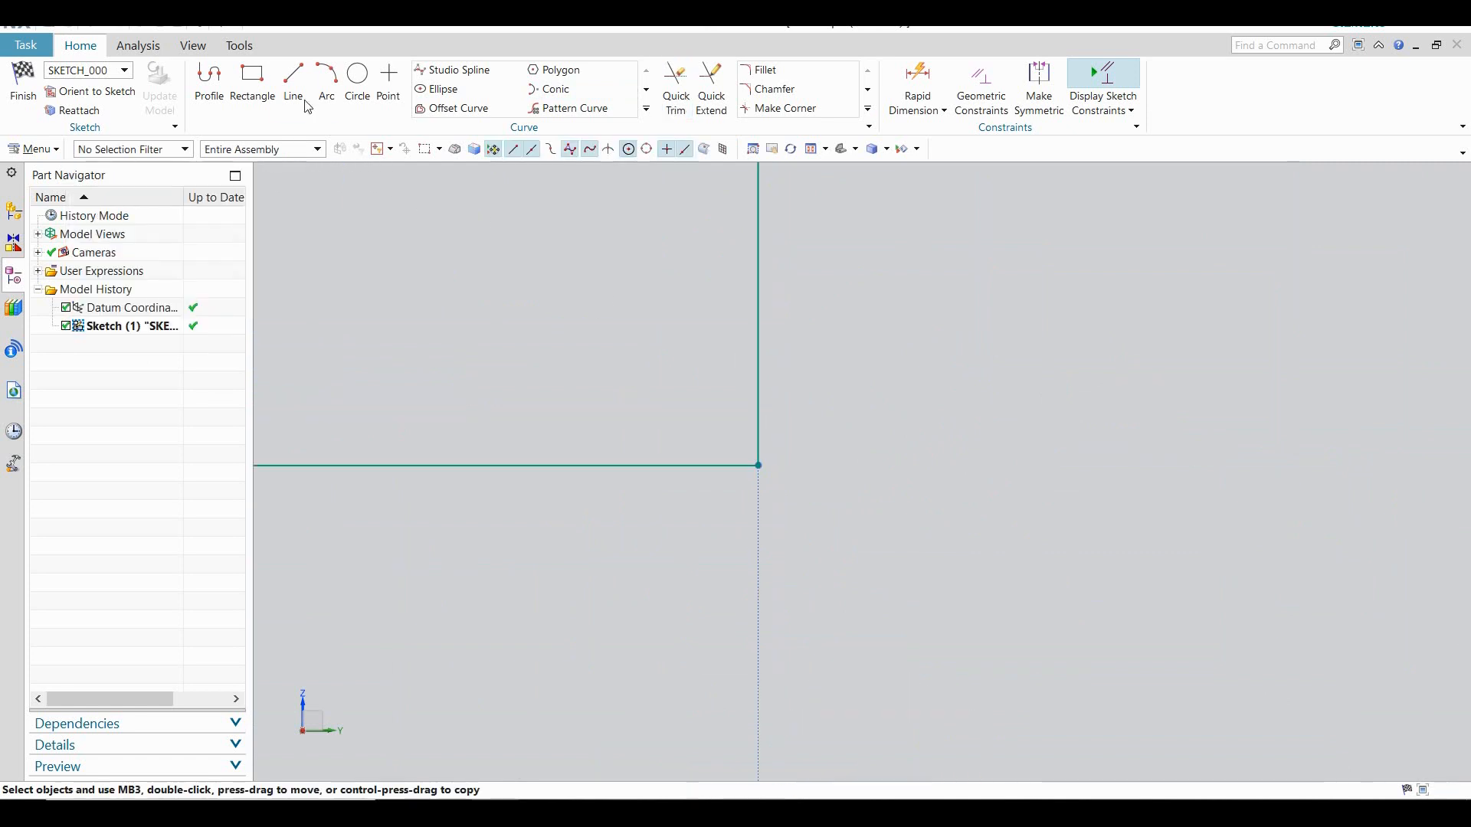
Sketch a three-line angled groove outline across the raised section's other inner corner, with long sides about 2.6 mm and 3.4 mm
left_click(210, 80)
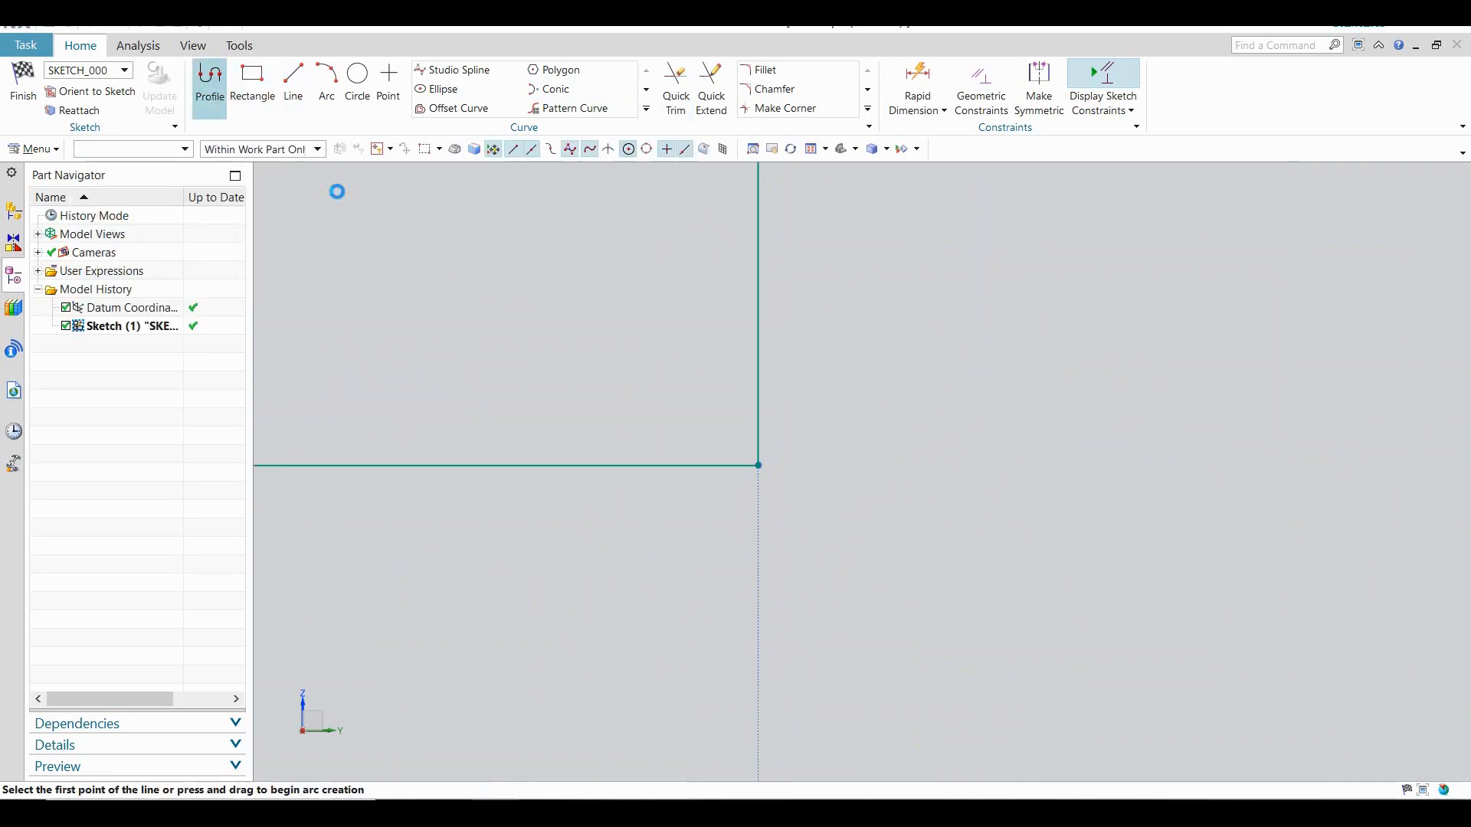
left_click(700, 465)
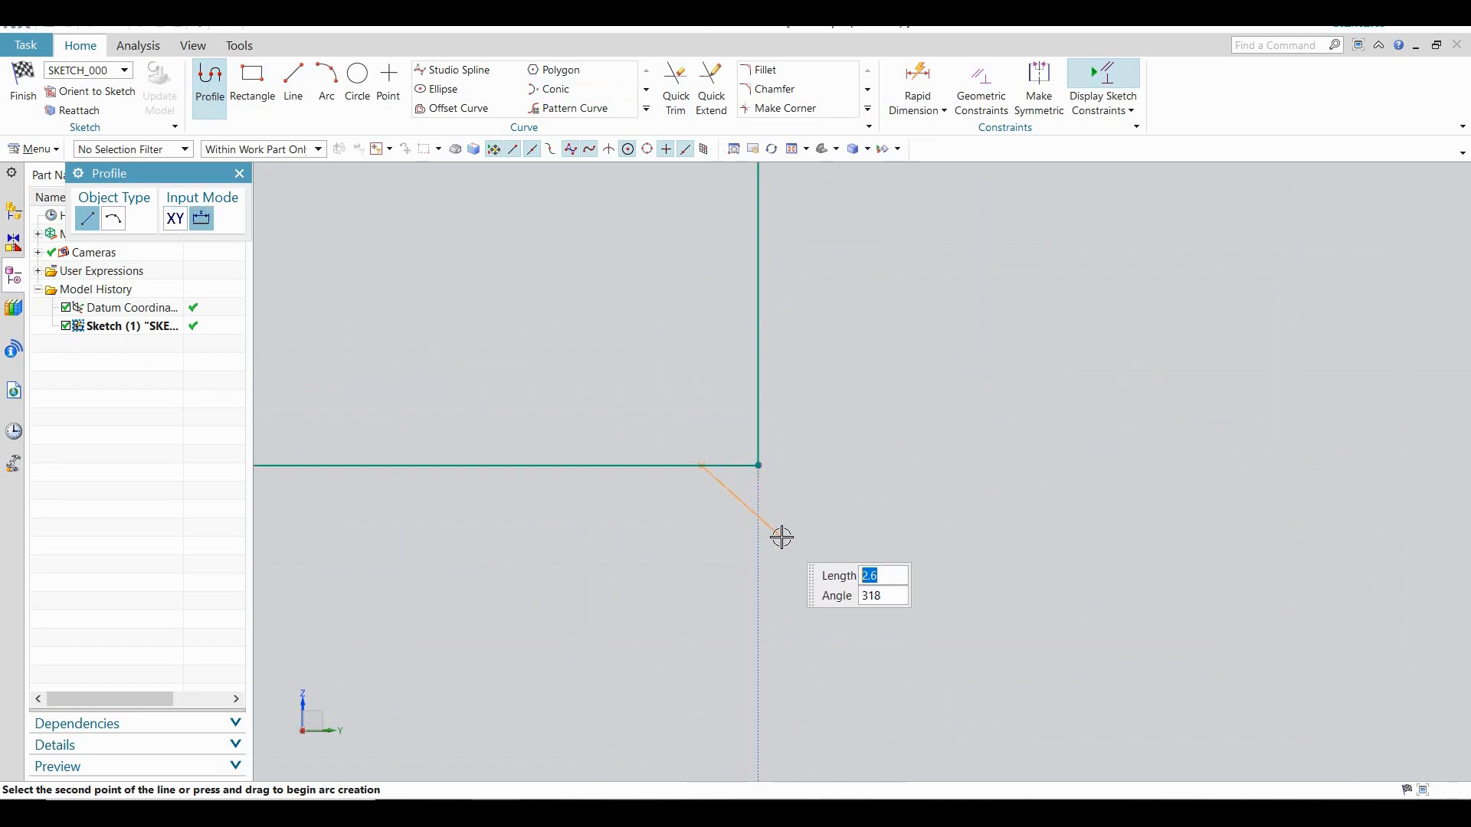
left_click(781, 537)
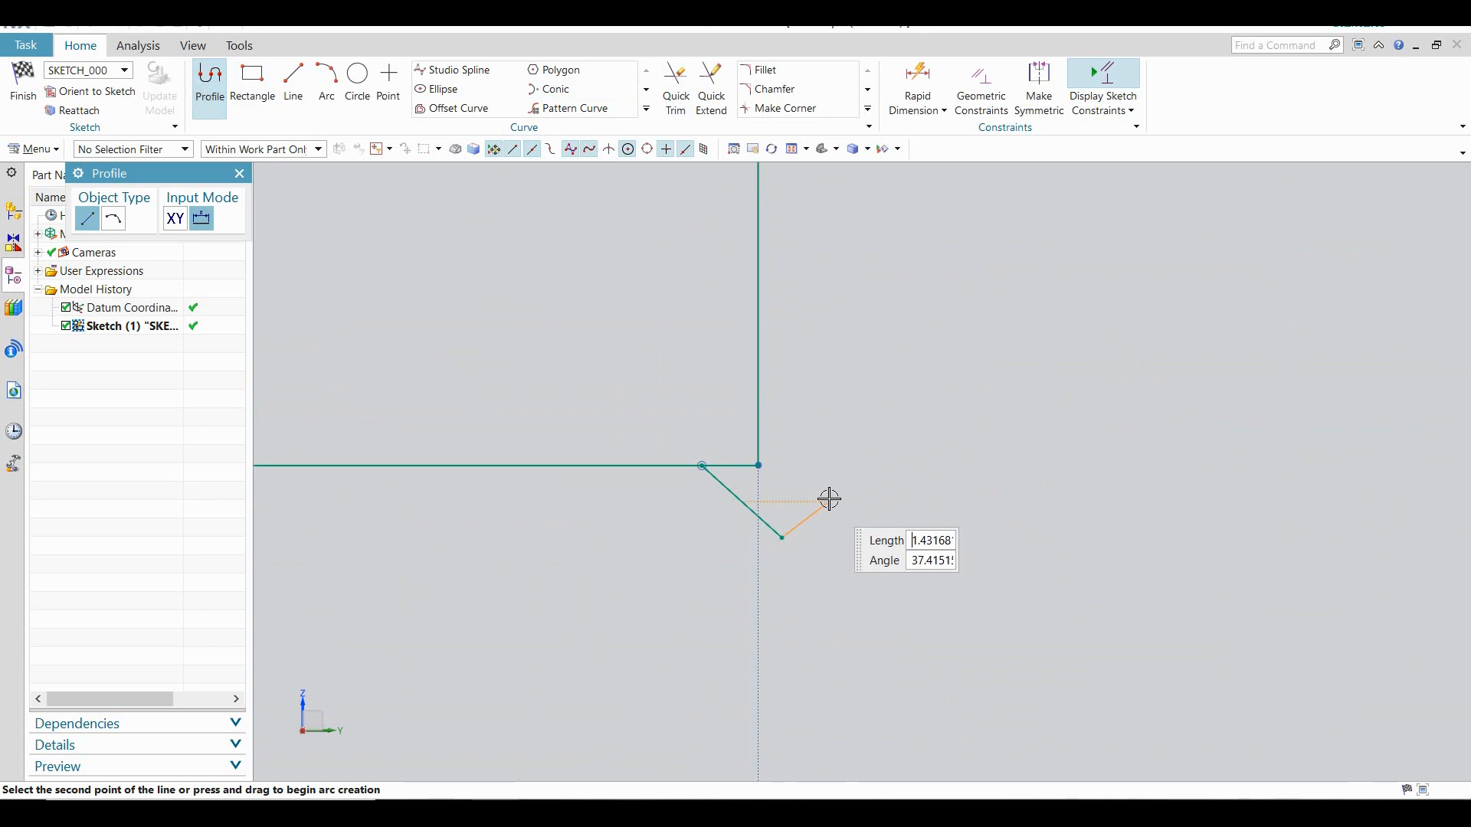
left_click(845, 465)
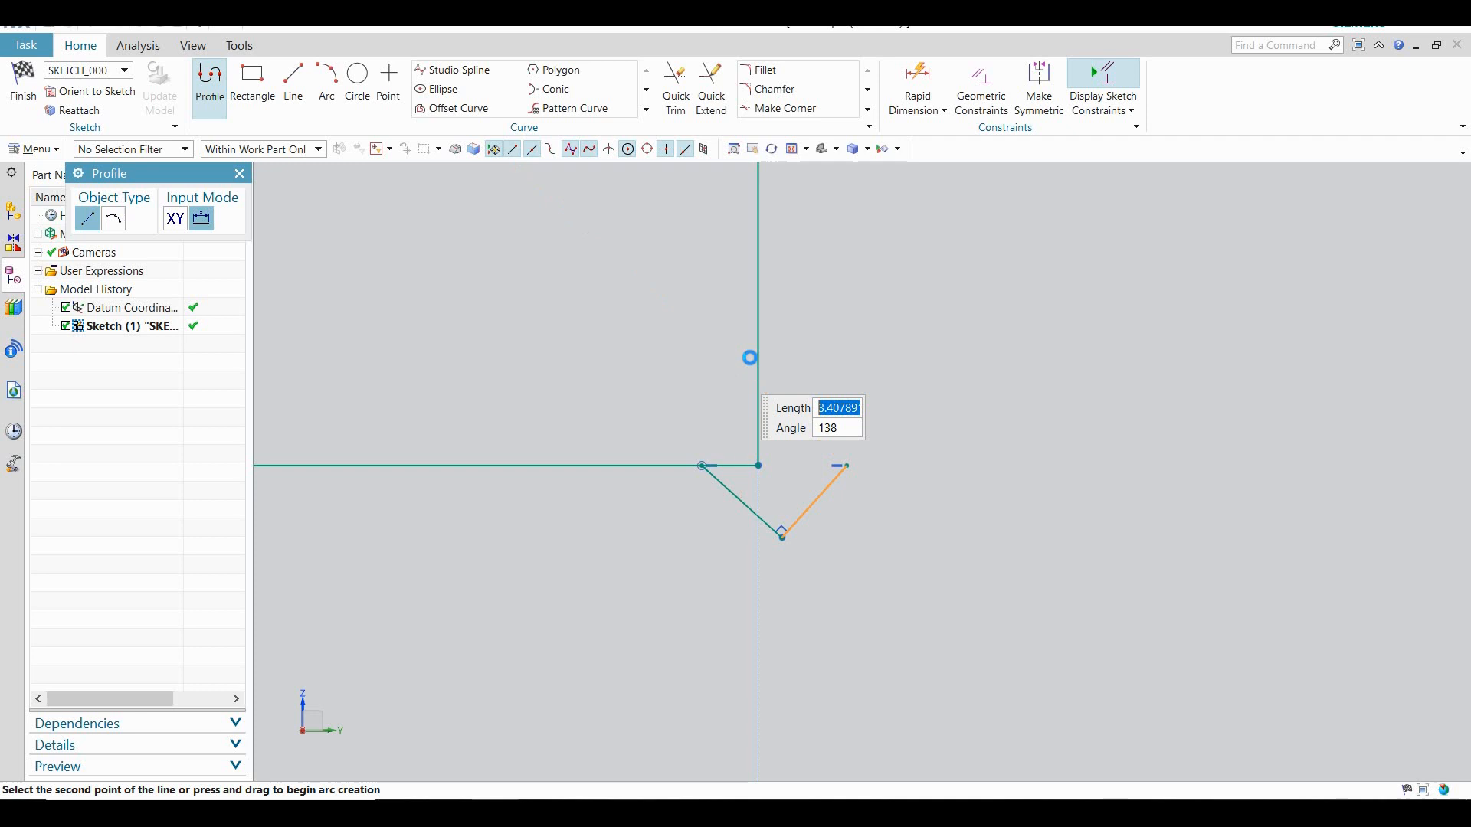
left_click(741, 370)
key("Escape")
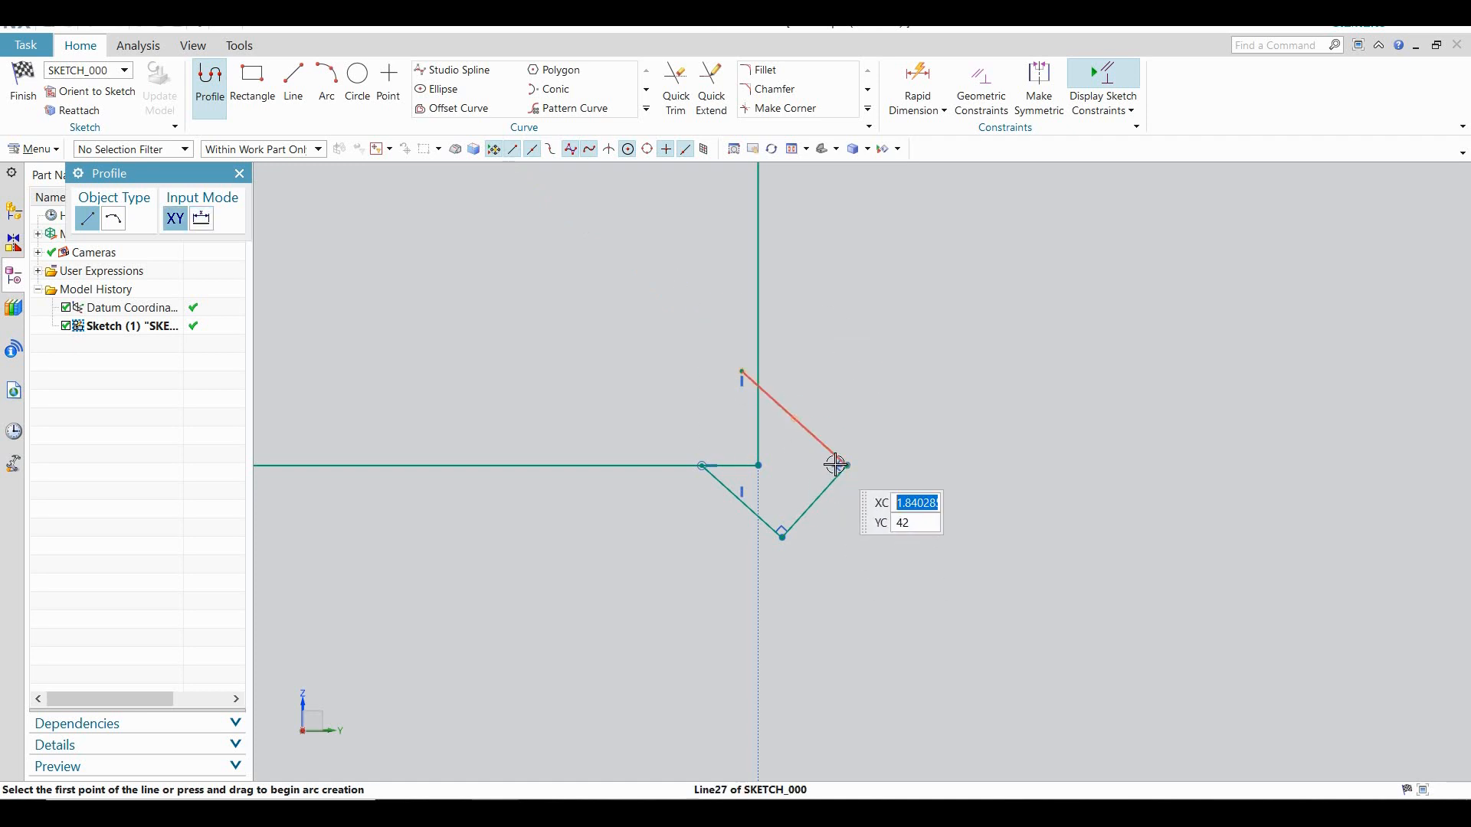
key("Escape")
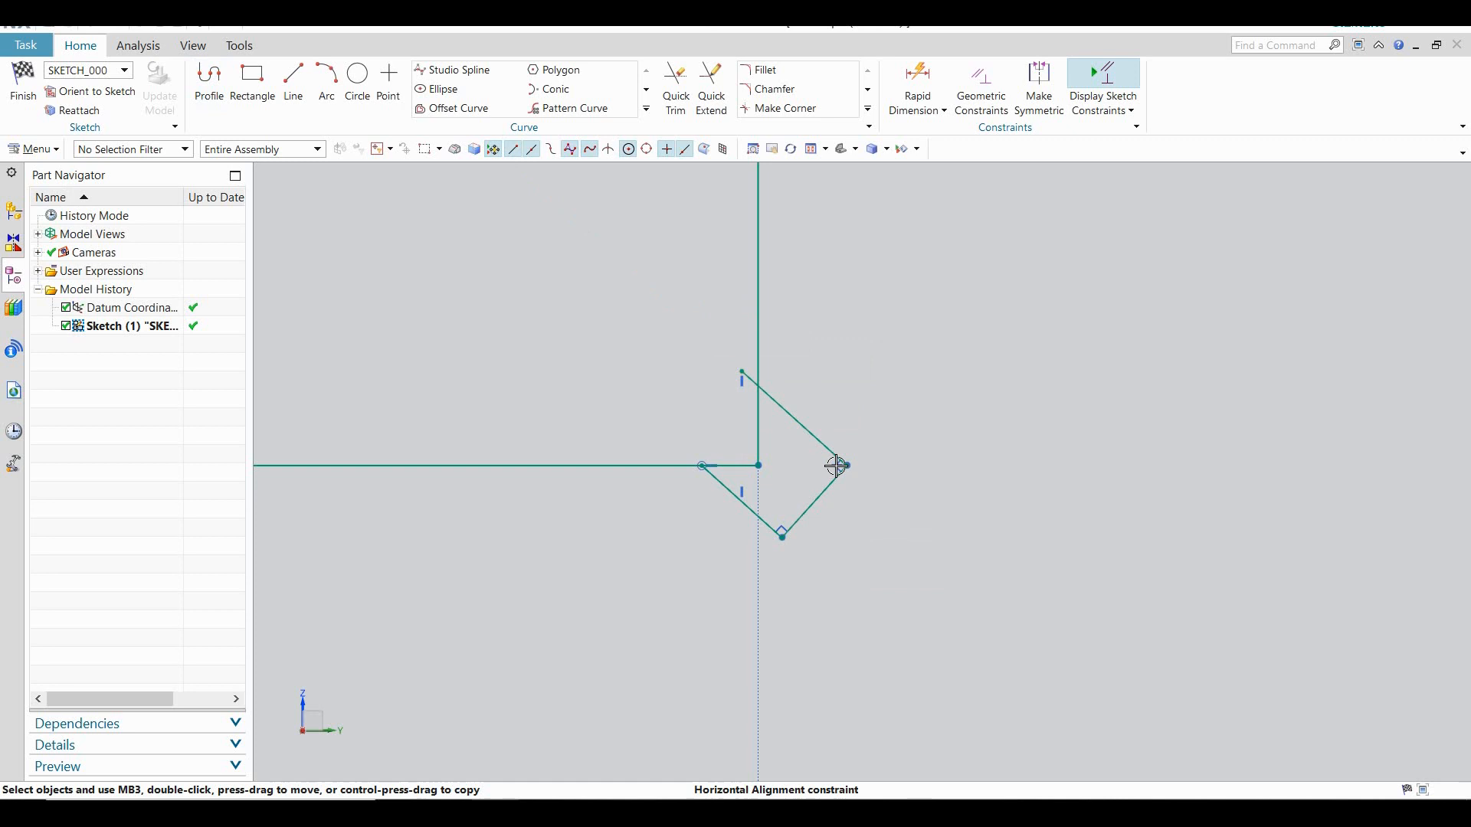
Delete the horizontal and vertical alignment constraints on the second groove's endpoints
left_click(837, 466)
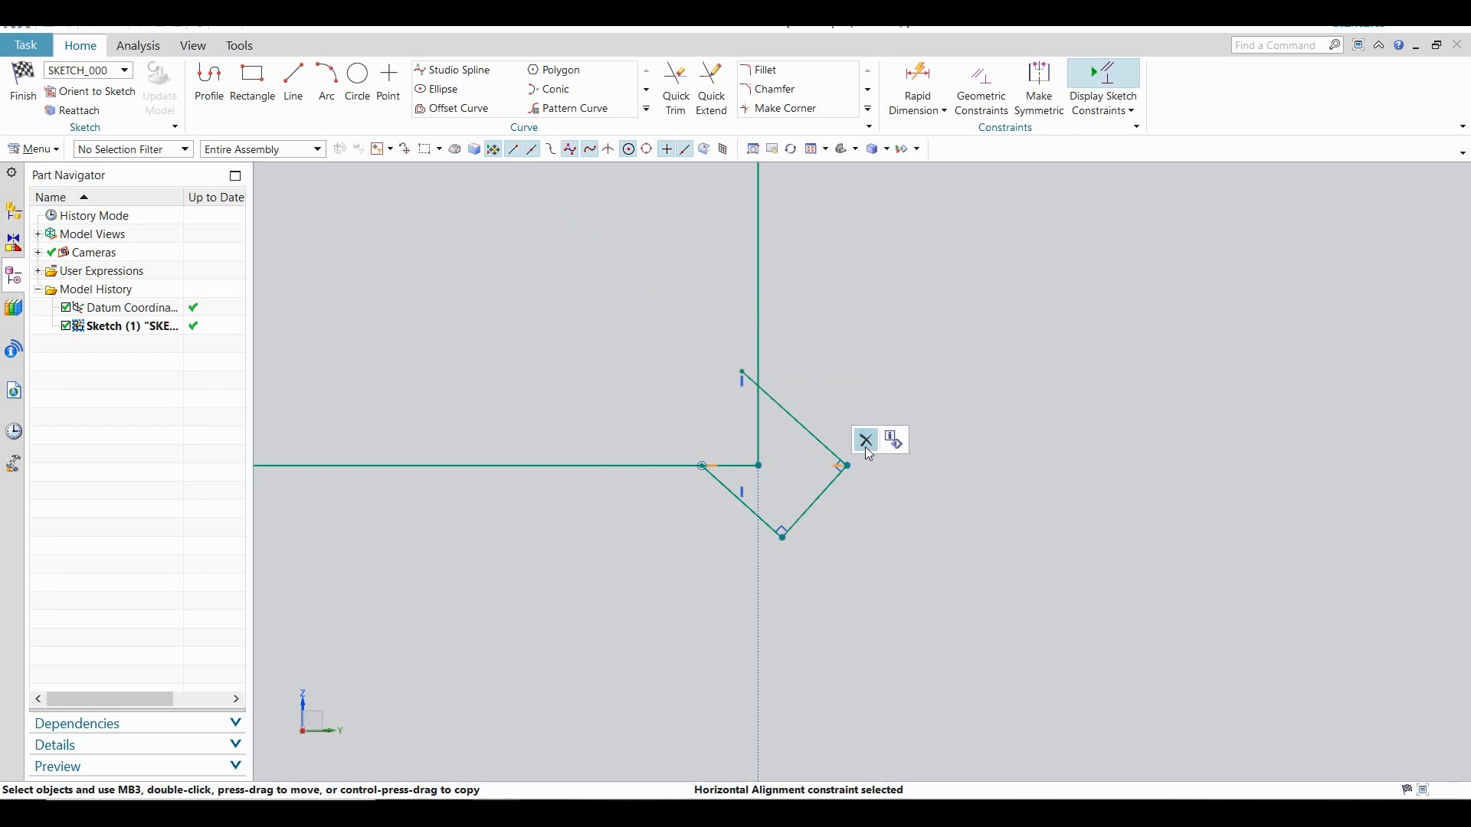
left_click(864, 443)
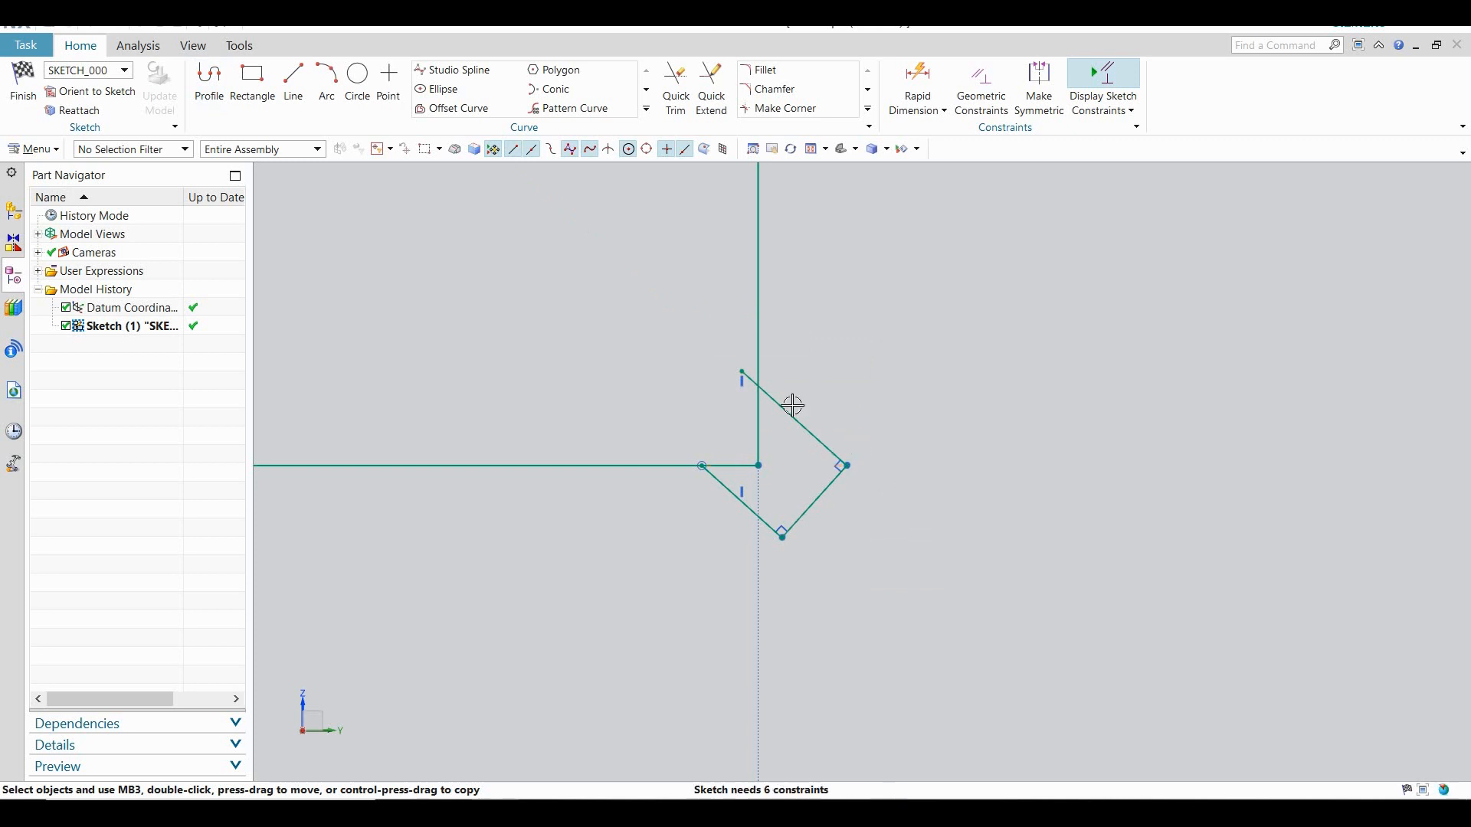
left_click(741, 382)
left_click(771, 359)
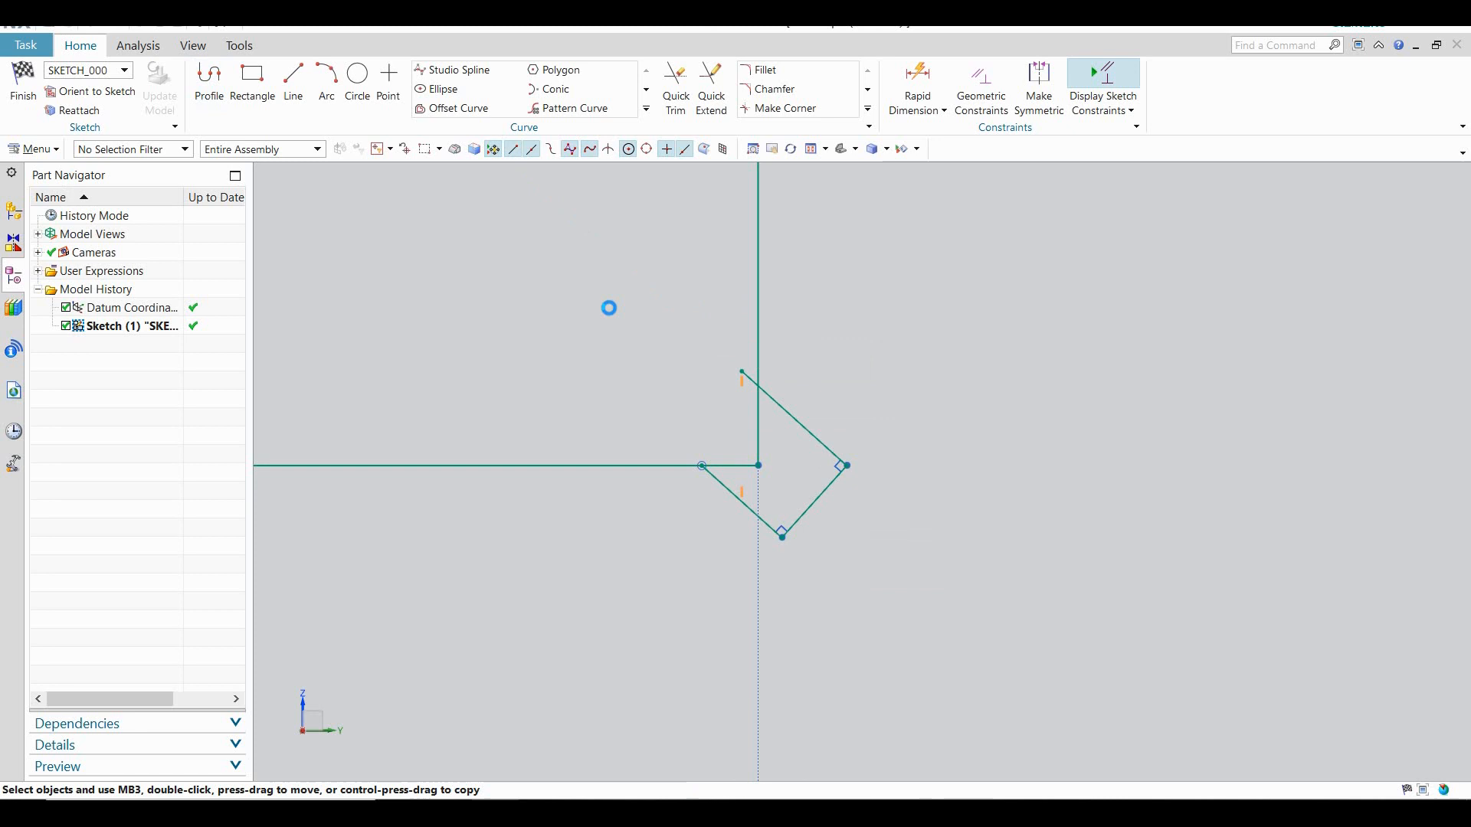
Draw a line from the second inner corner to the midpoint of the second groove's base
left_click(296, 80)
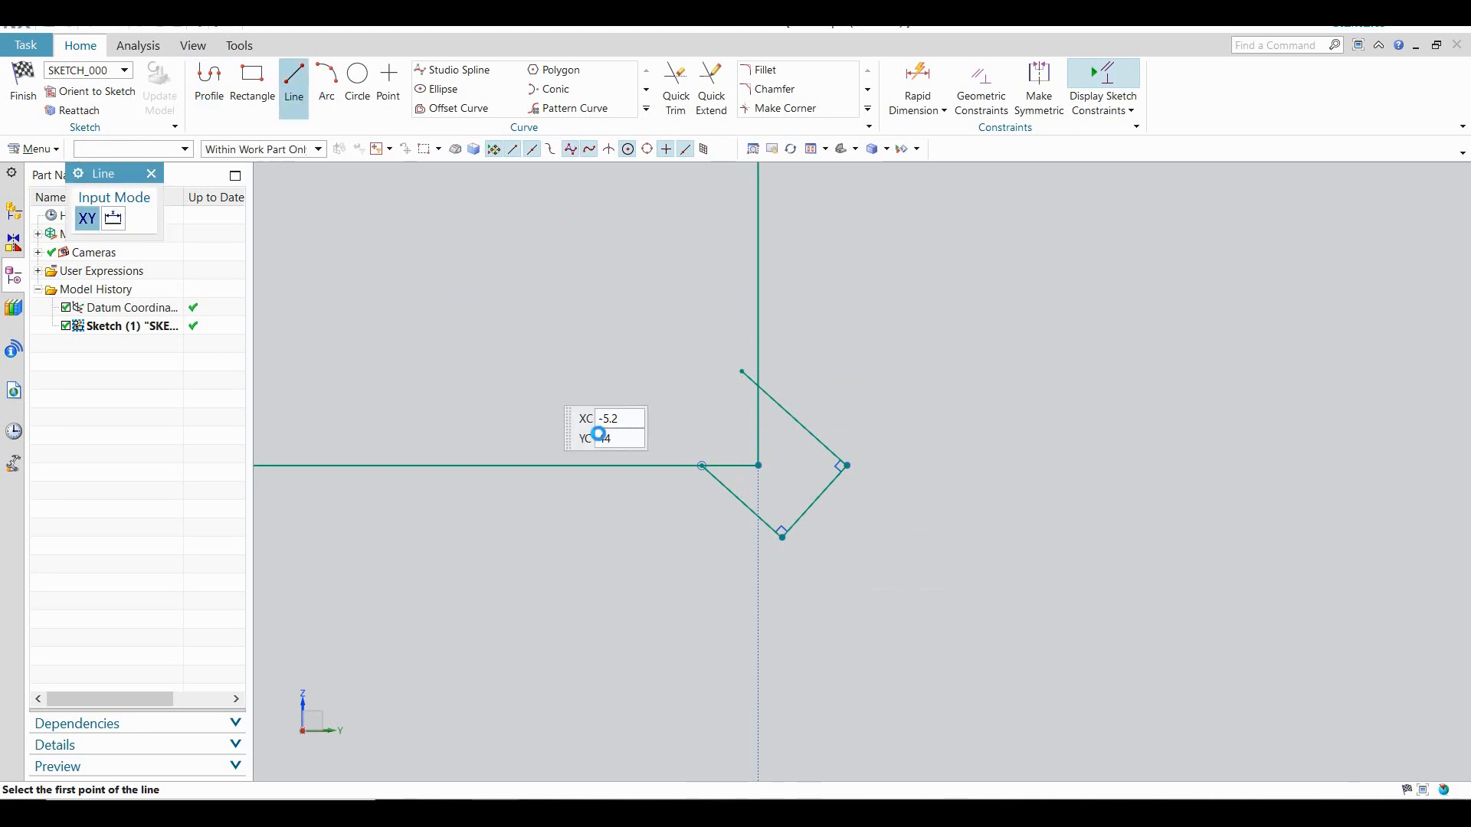
left_click(758, 465)
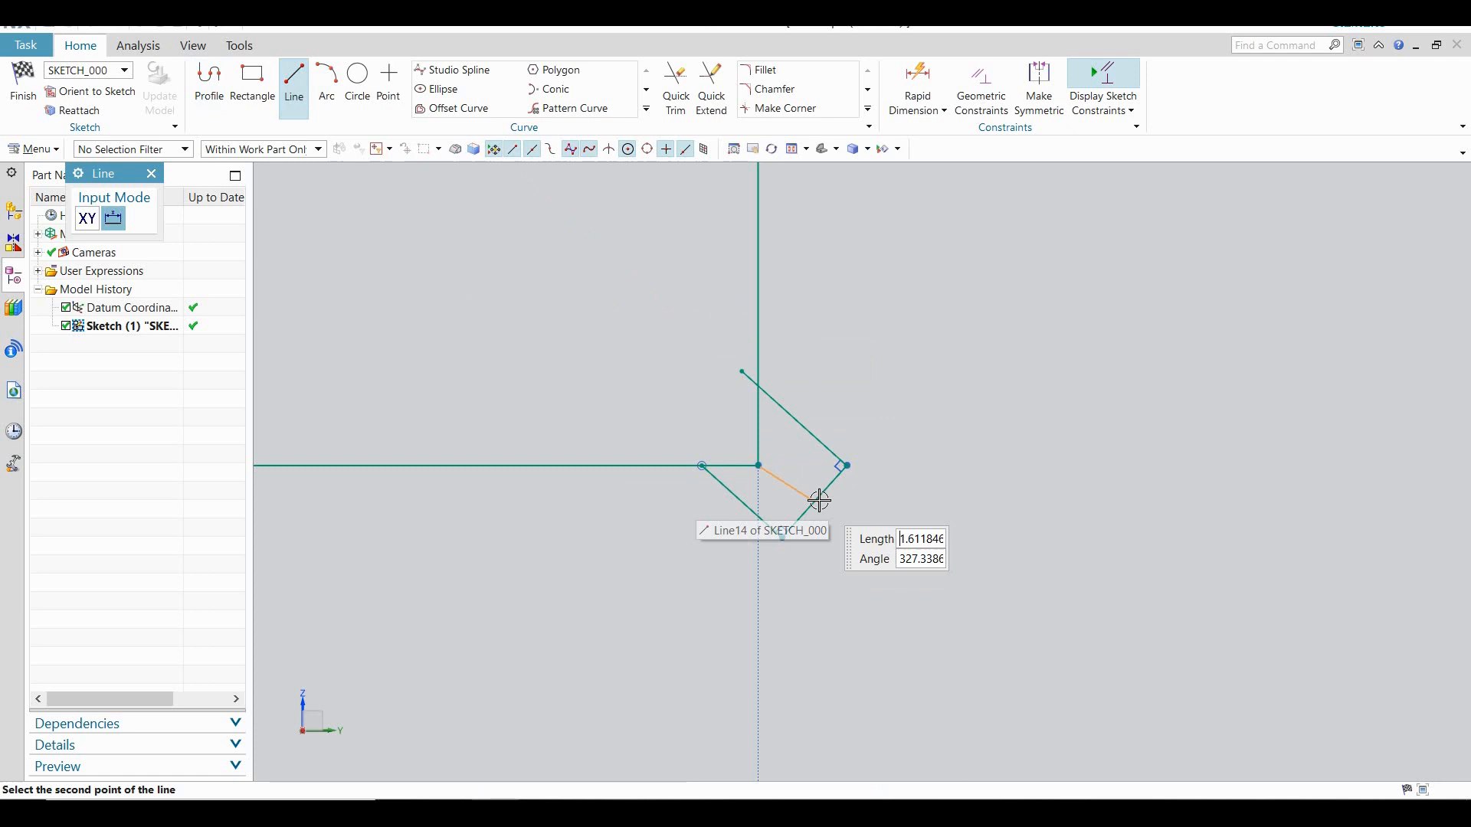
left_click(815, 500)
key("Escape")
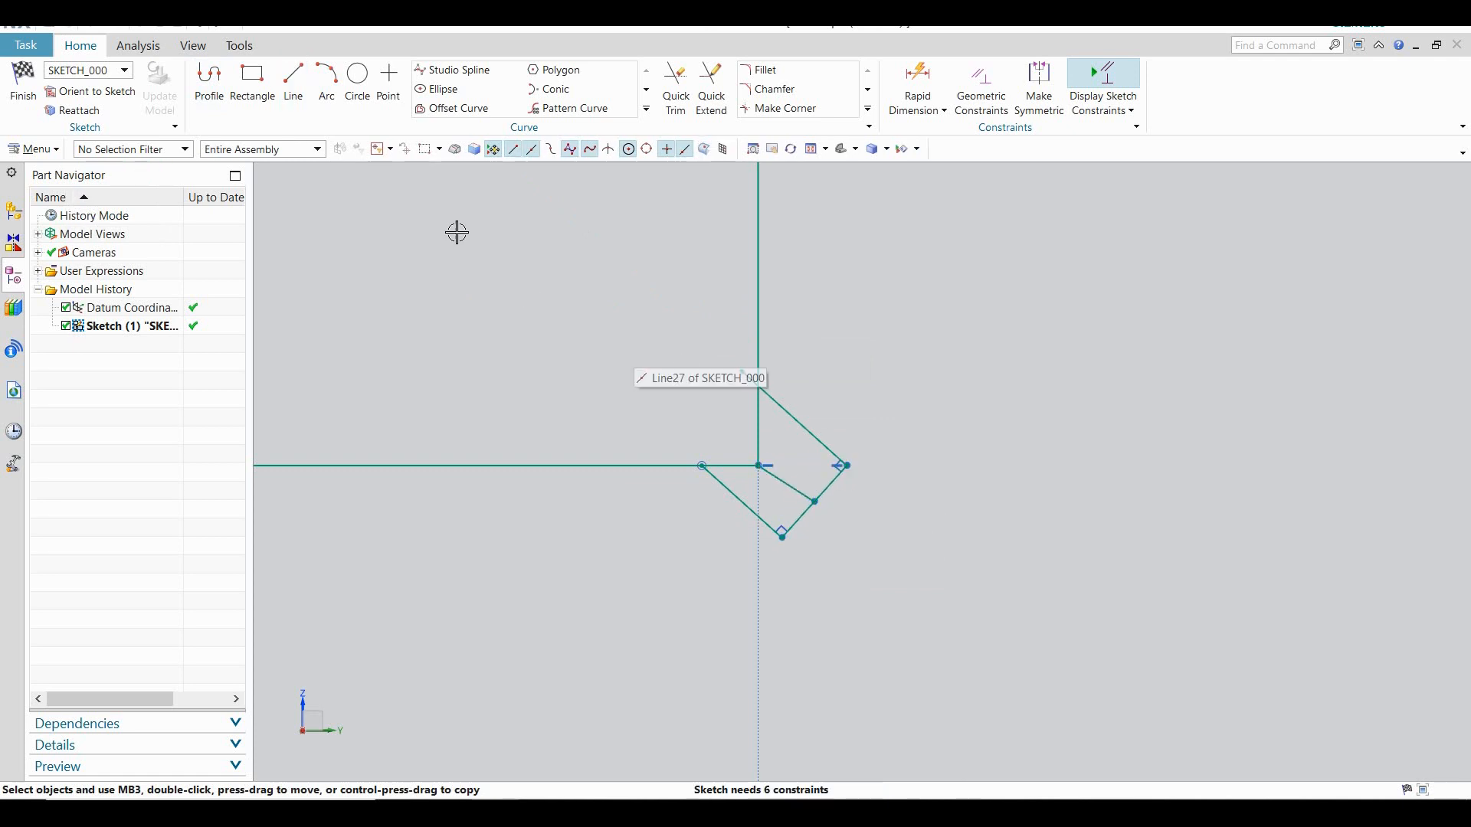
Dimension the angle between the horizontal profile line and the second groove's middle line and set it to 135 degrees
left_click(919, 77)
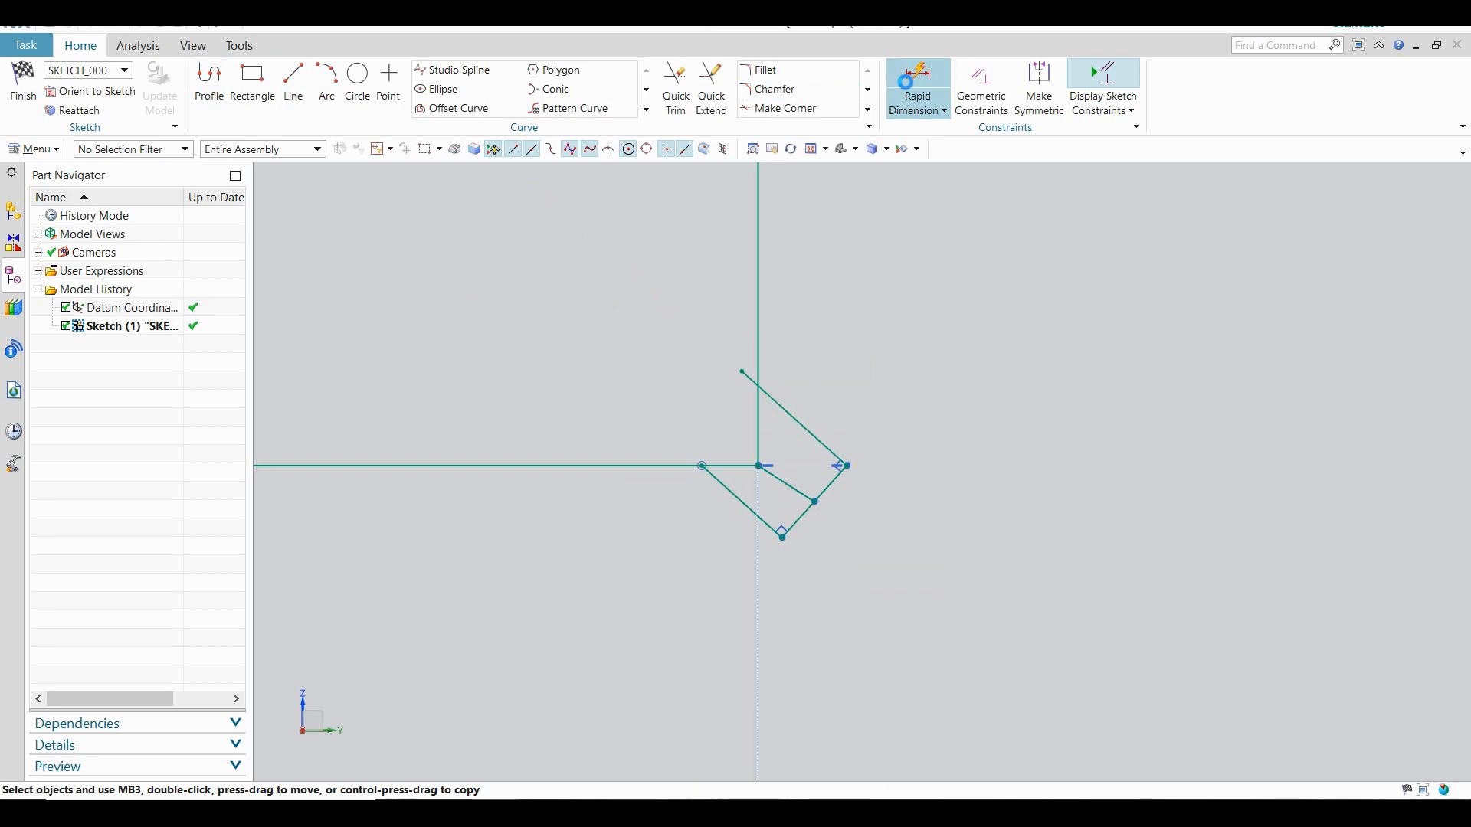
left_click(674, 469)
left_click(720, 468)
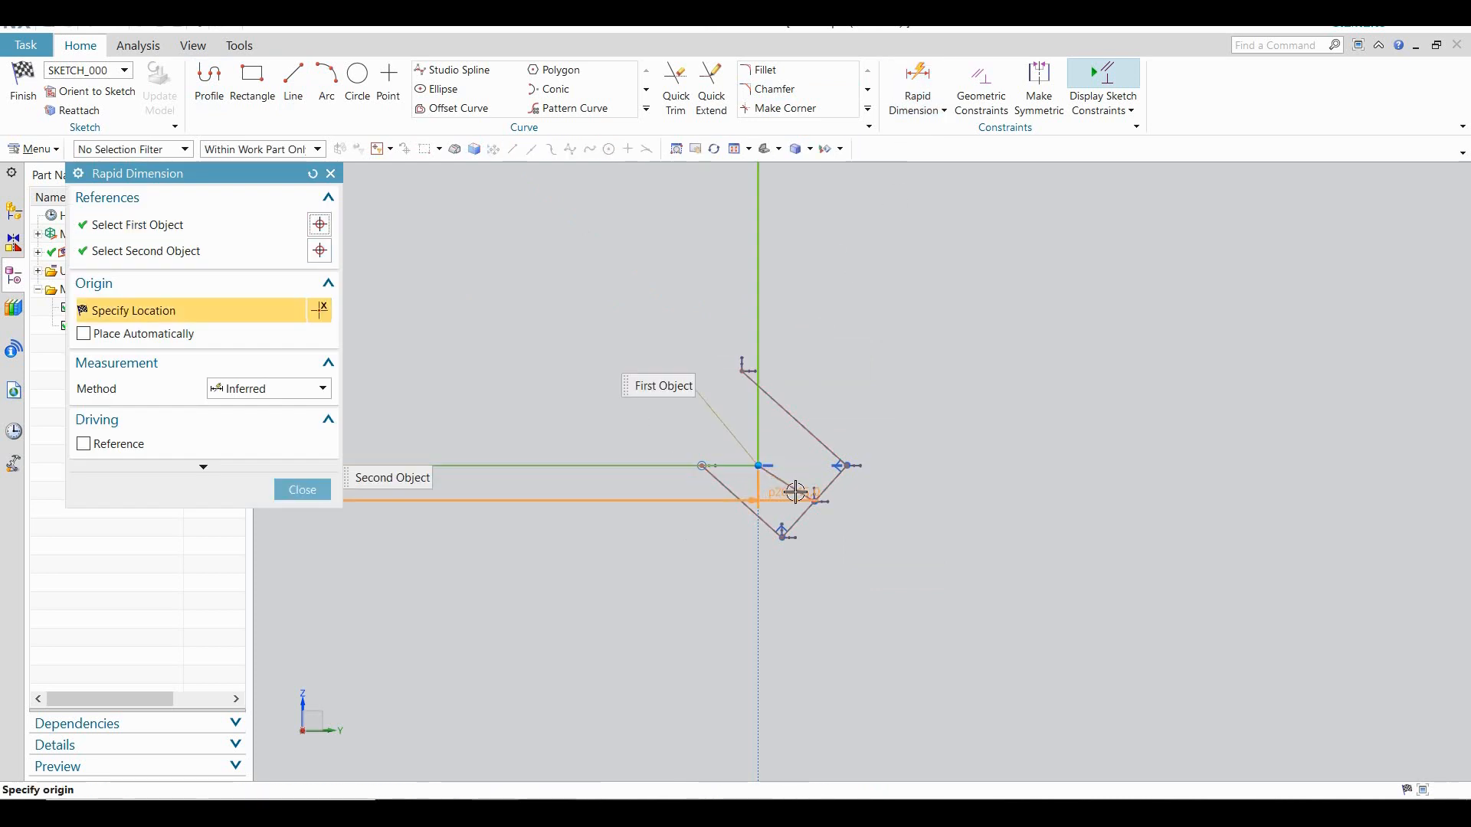
left_click(787, 490)
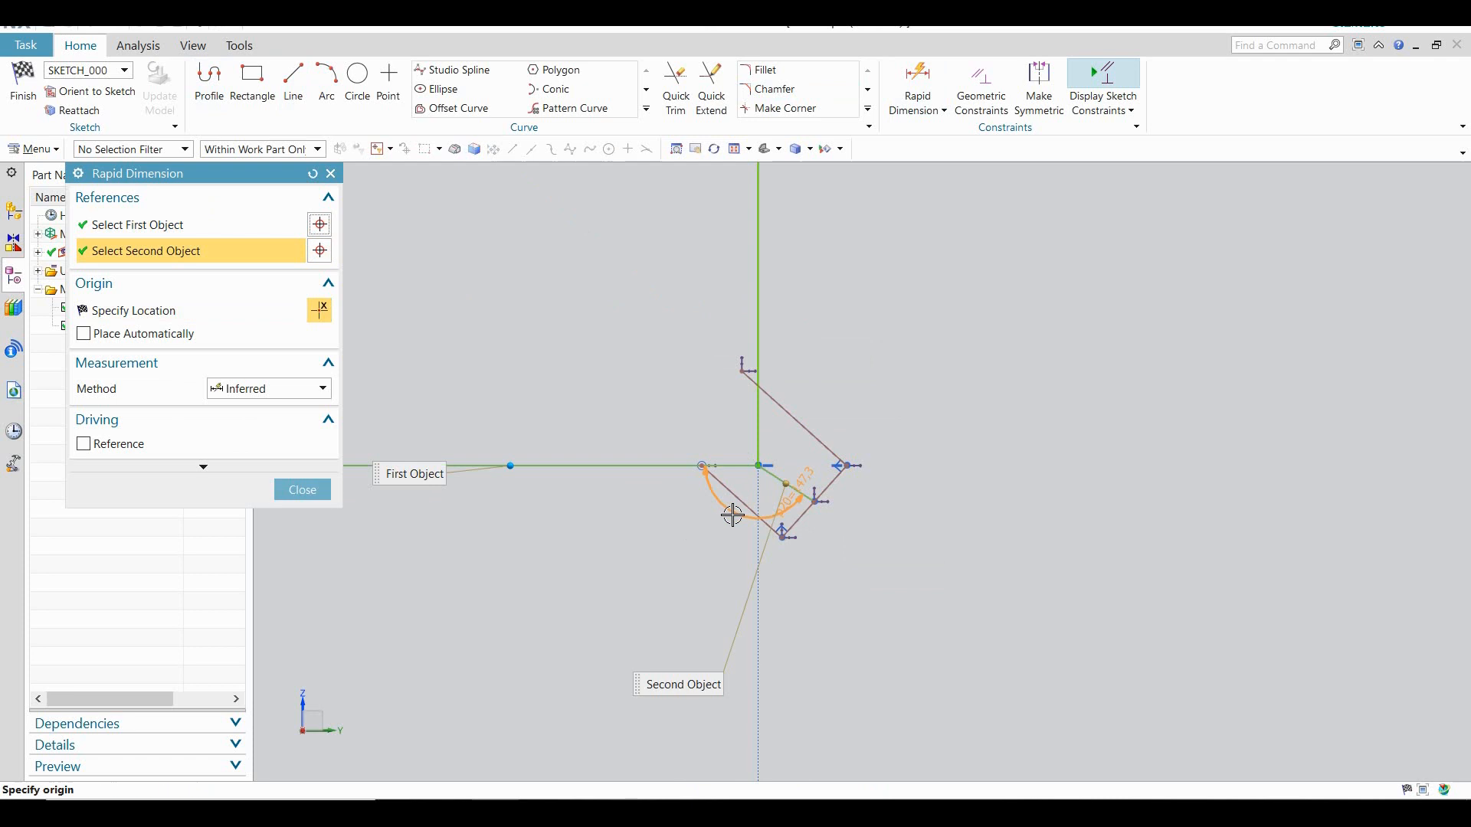
left_click(780, 568)
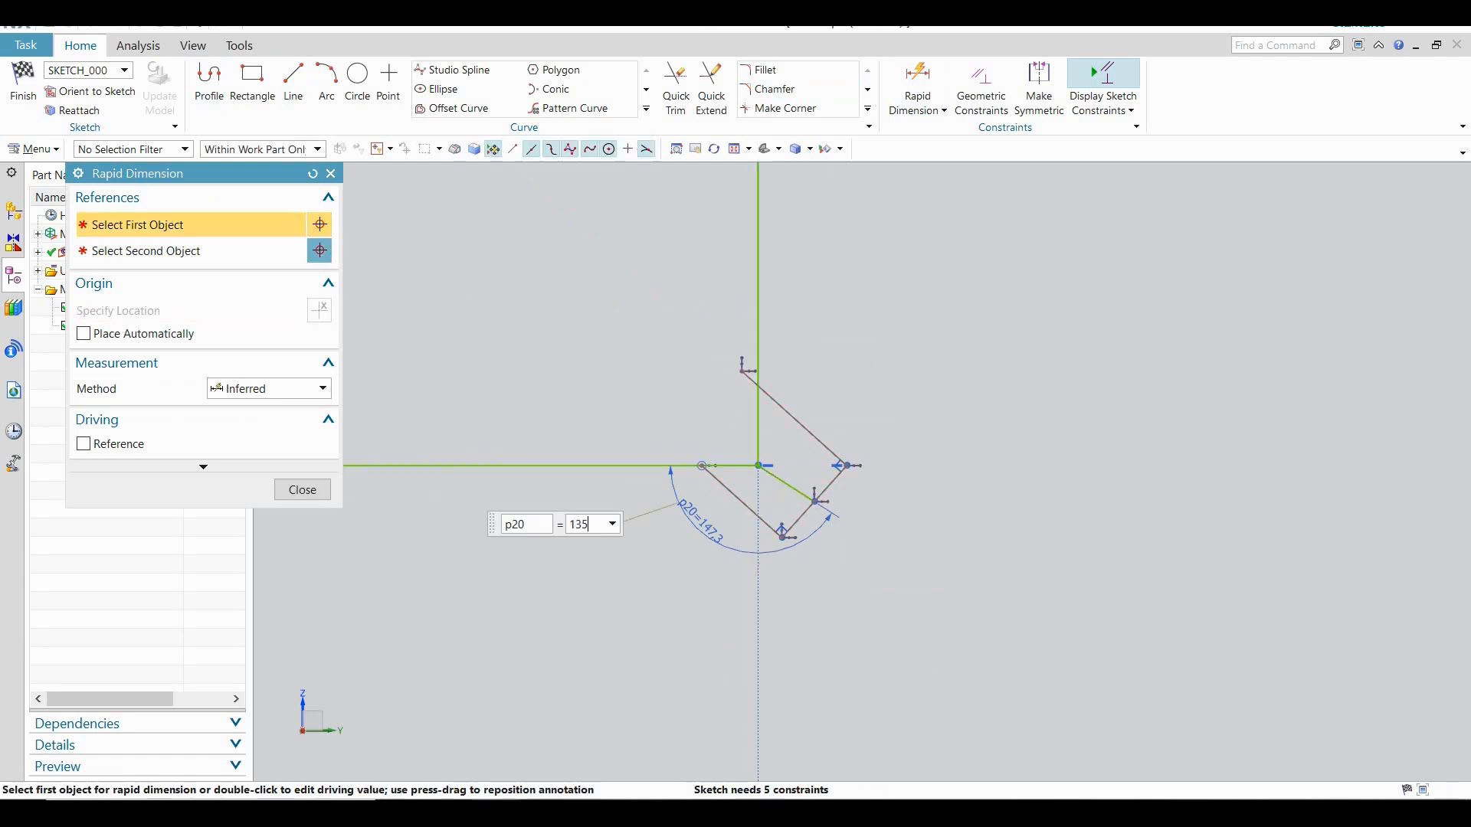
key("Return")
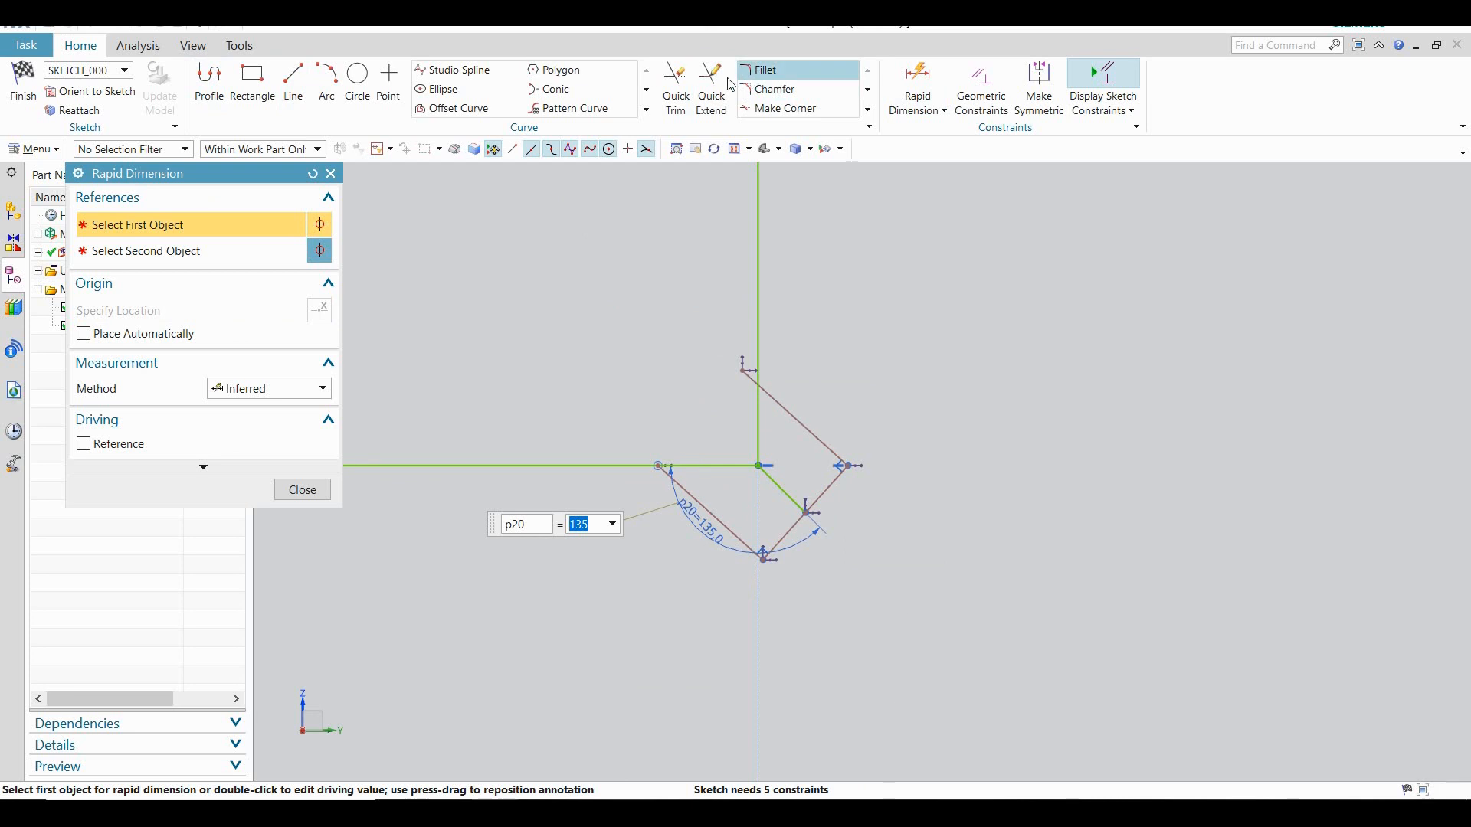
Trim the end of the second groove's upper side that extends past the raised section's vertical line
left_click(675, 90)
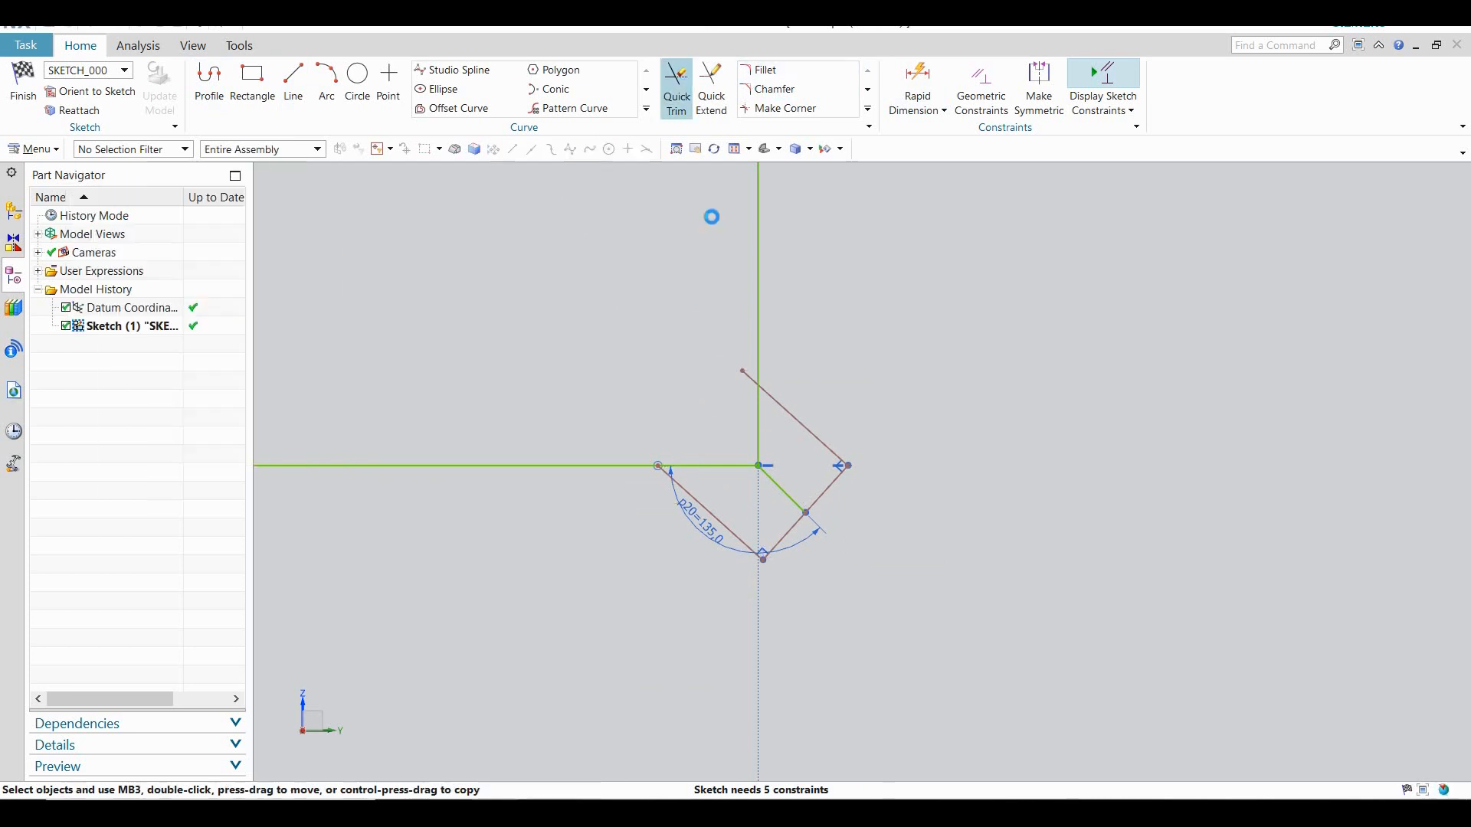
left_click(740, 377)
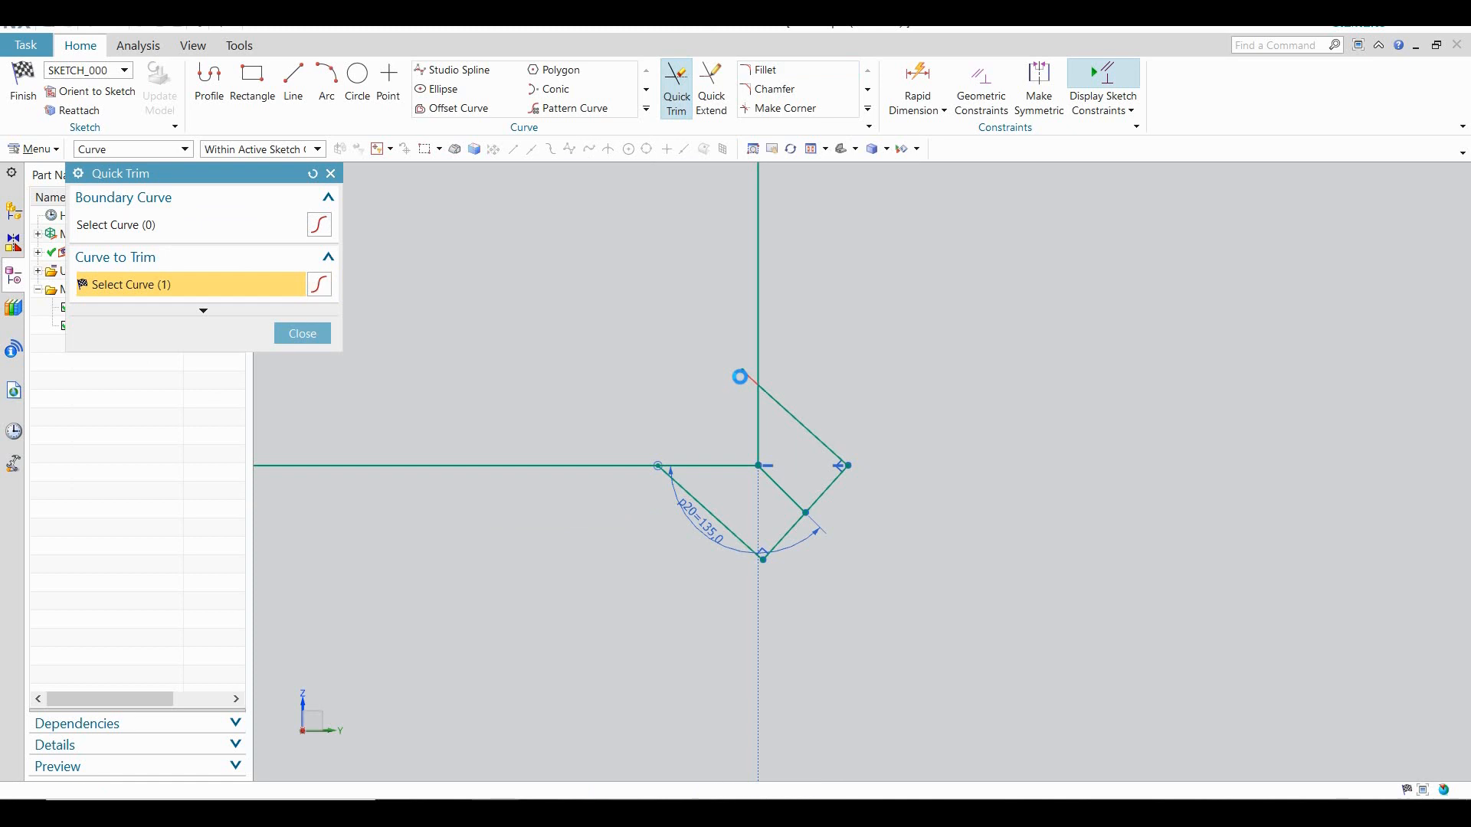
middle_click(854, 464)
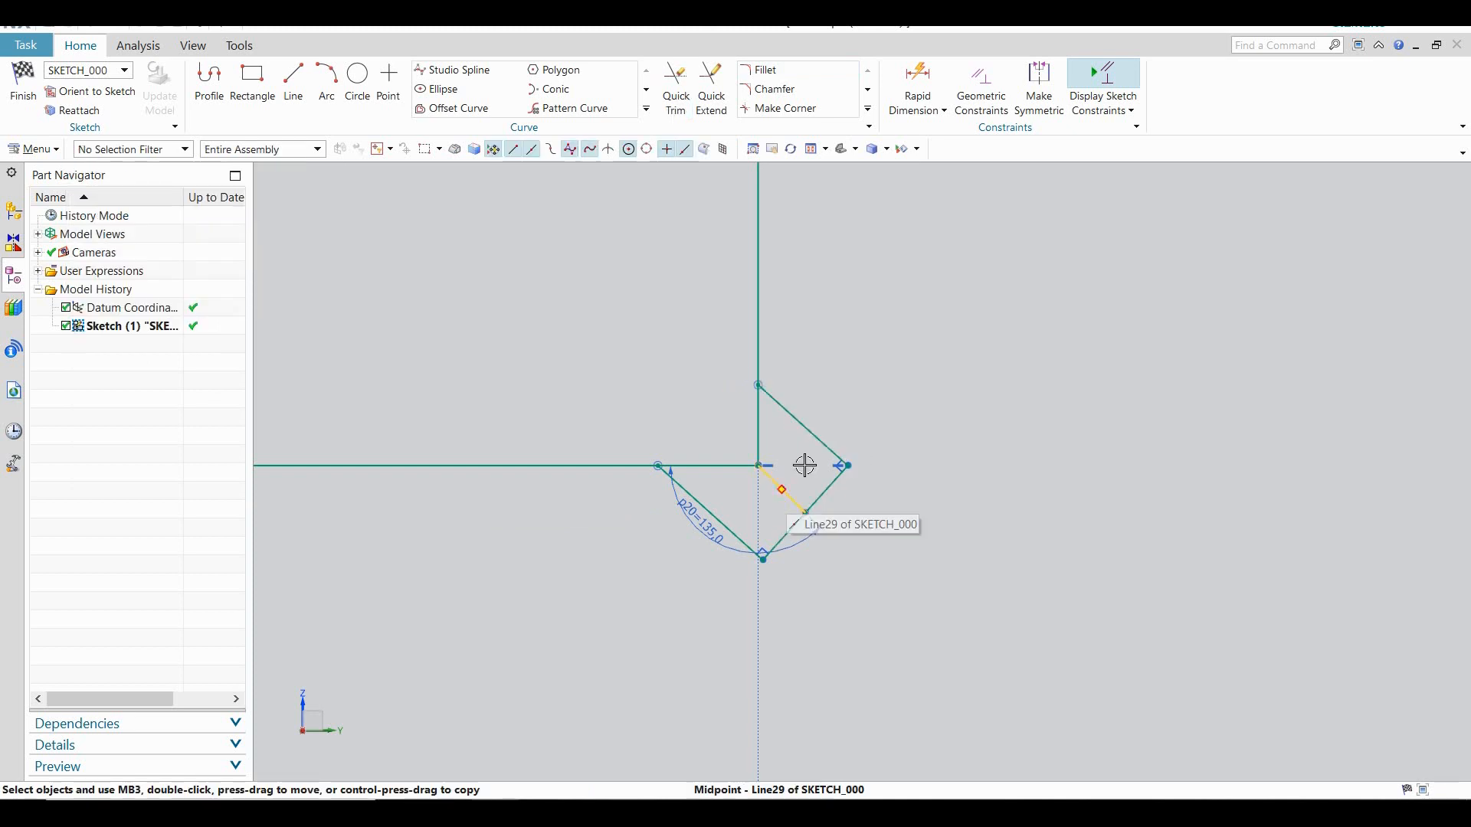
Constrain the second groove's lower side parallel to its middle line
left_click(981, 84)
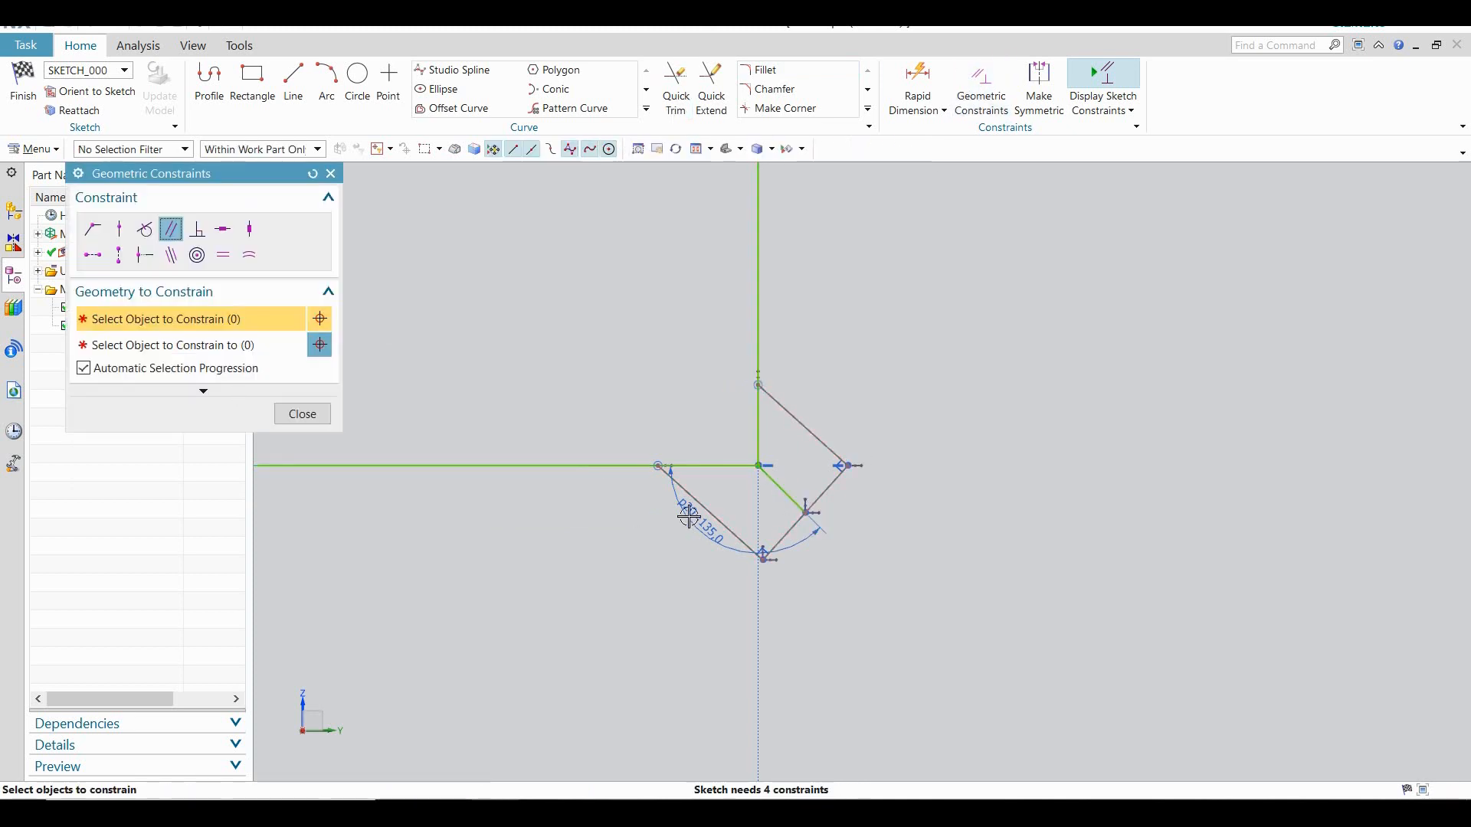
left_click(724, 521)
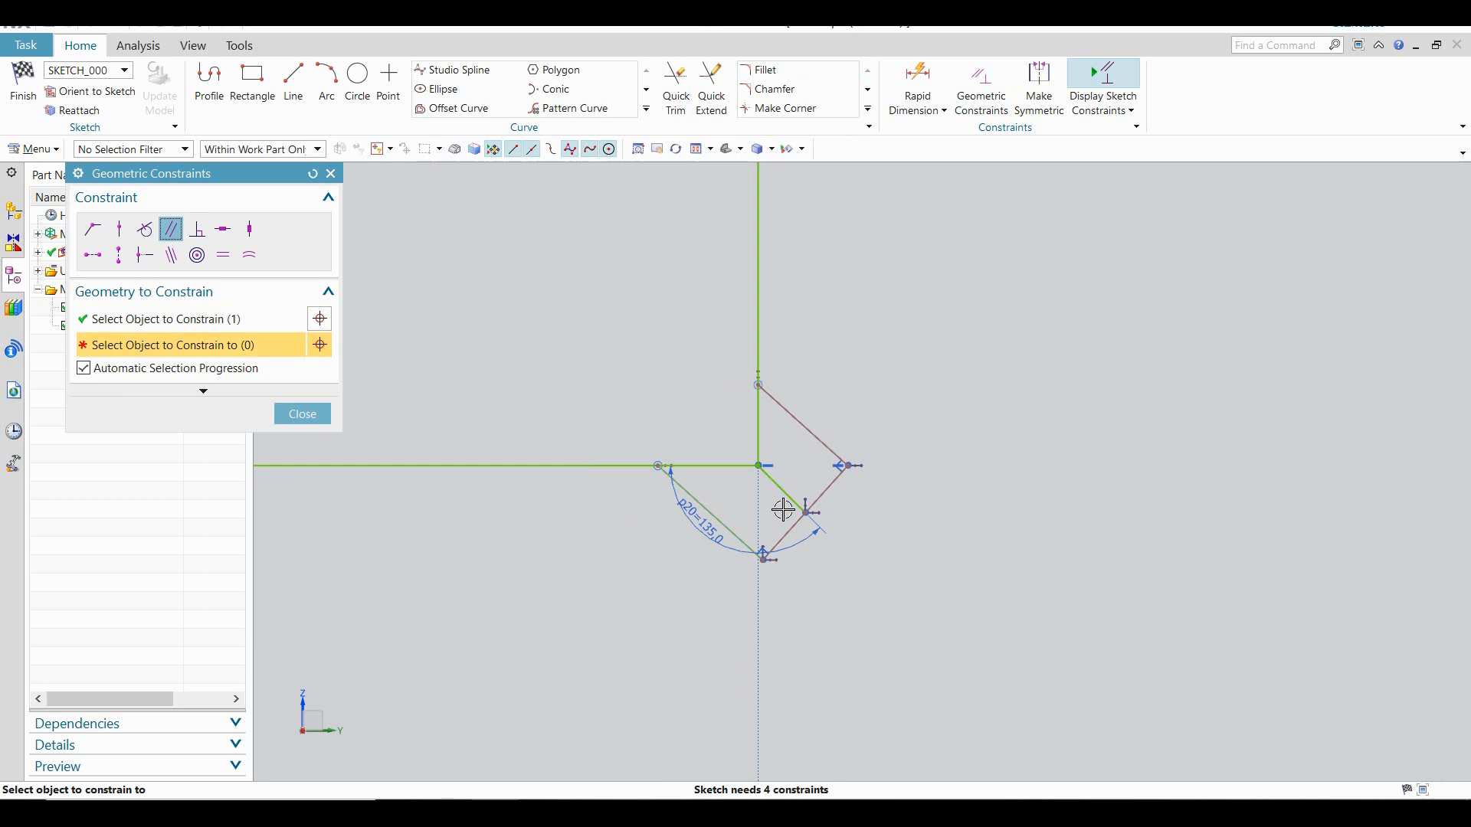
left_click(789, 502)
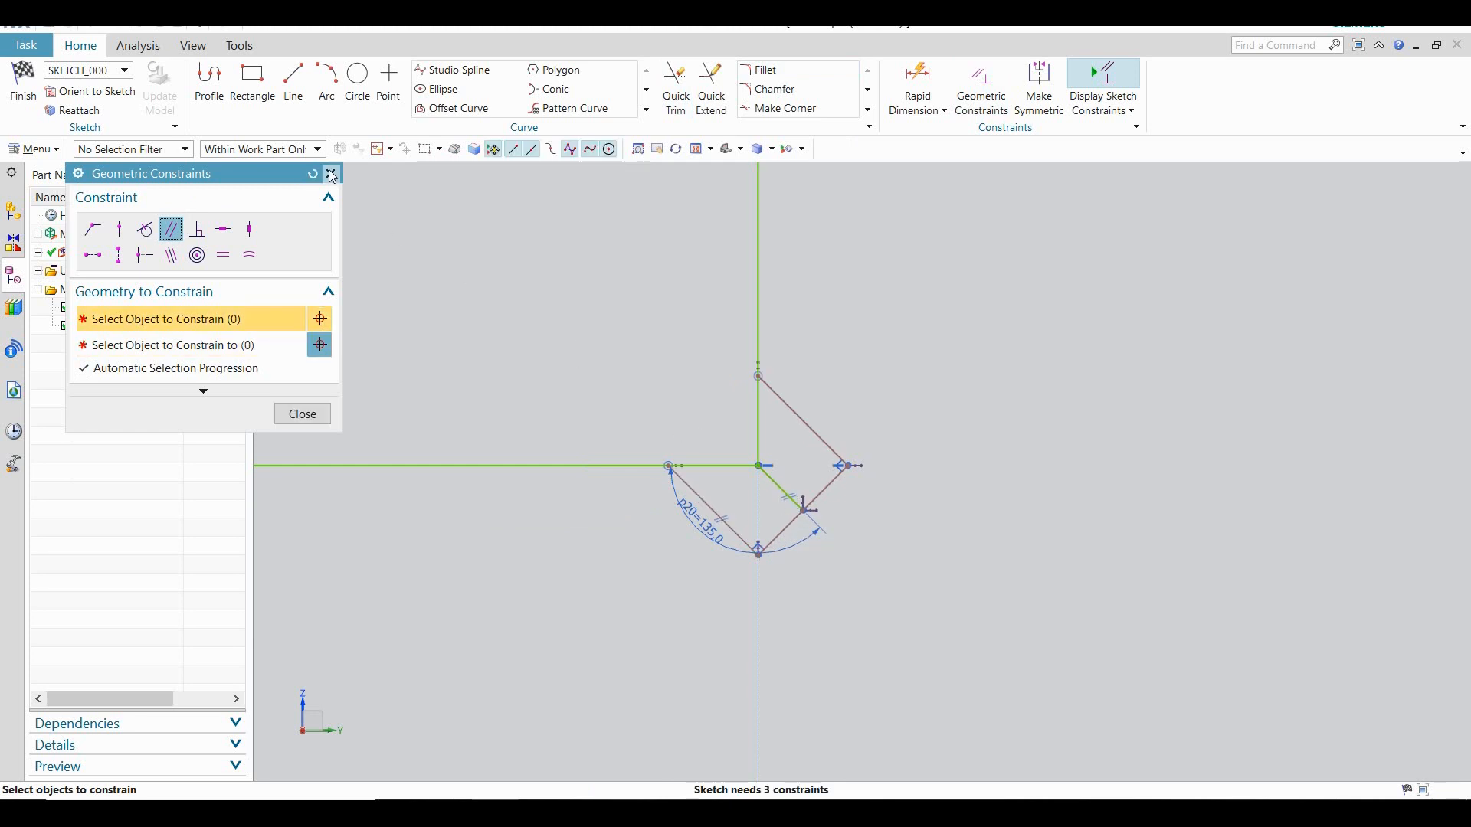
left_click(330, 175)
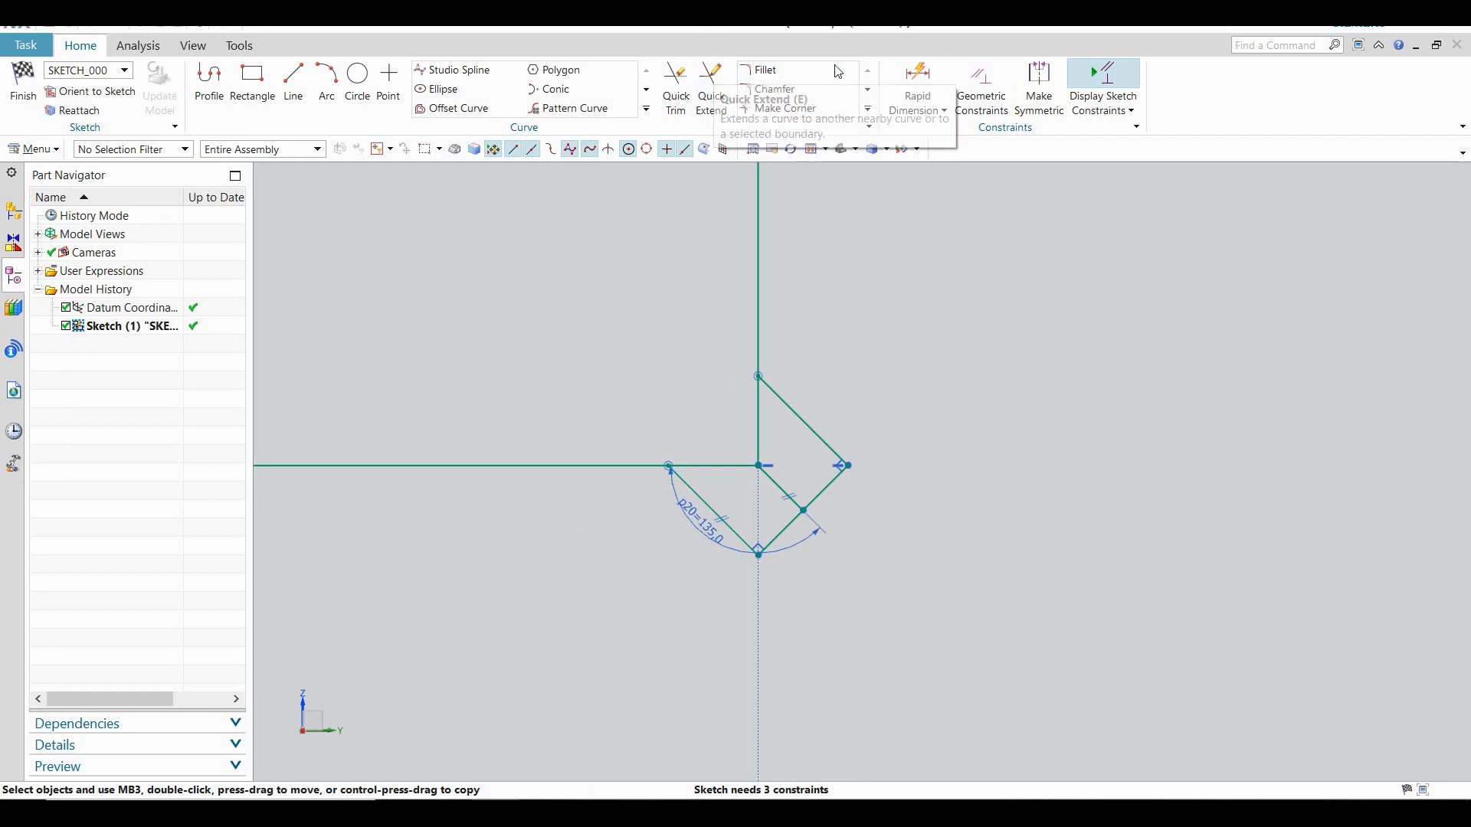
Dimension the length of the second groove's lower side and set it to 1 mm
left_click(916, 70)
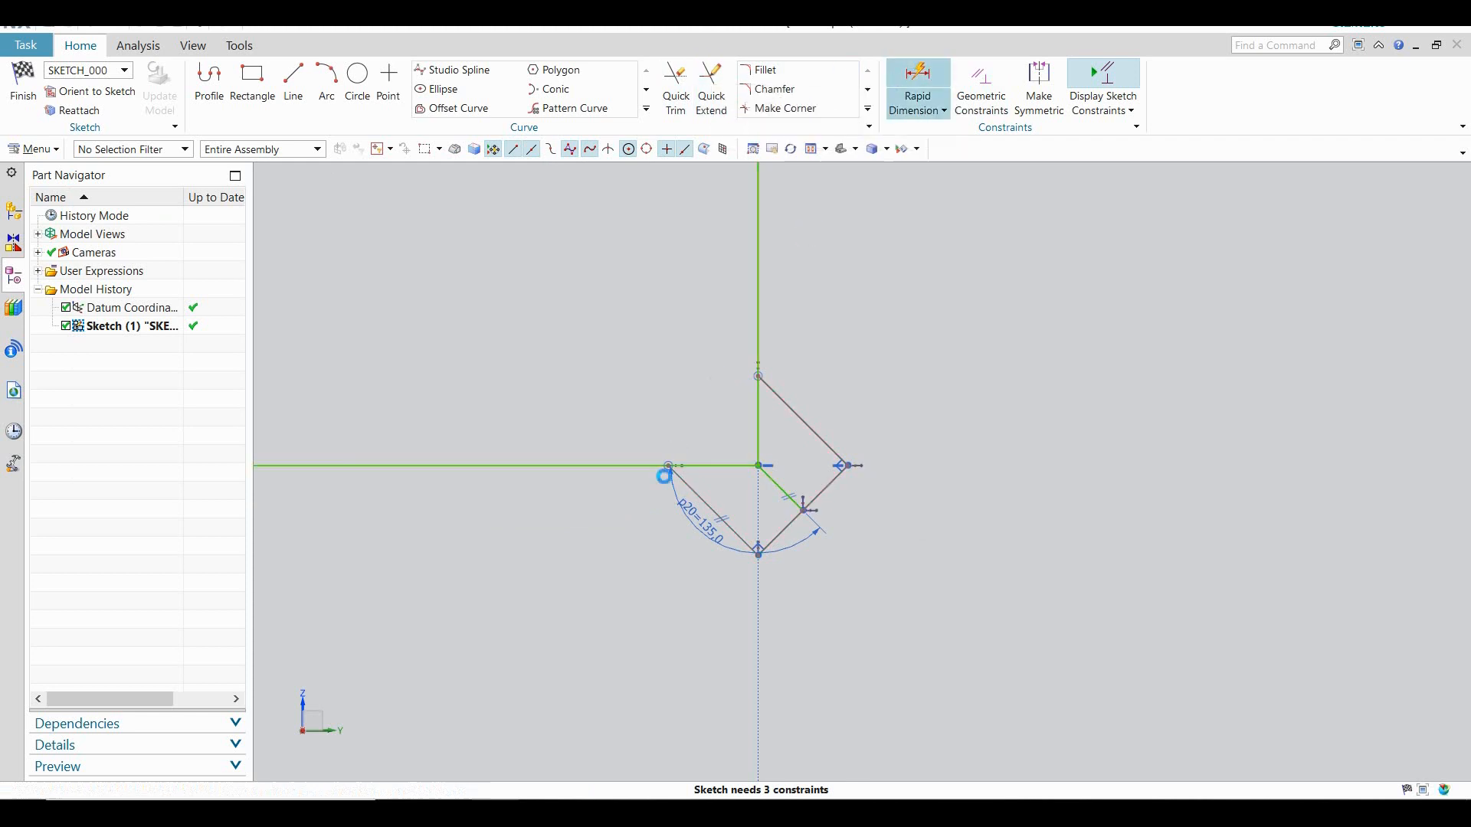
left_click(695, 496)
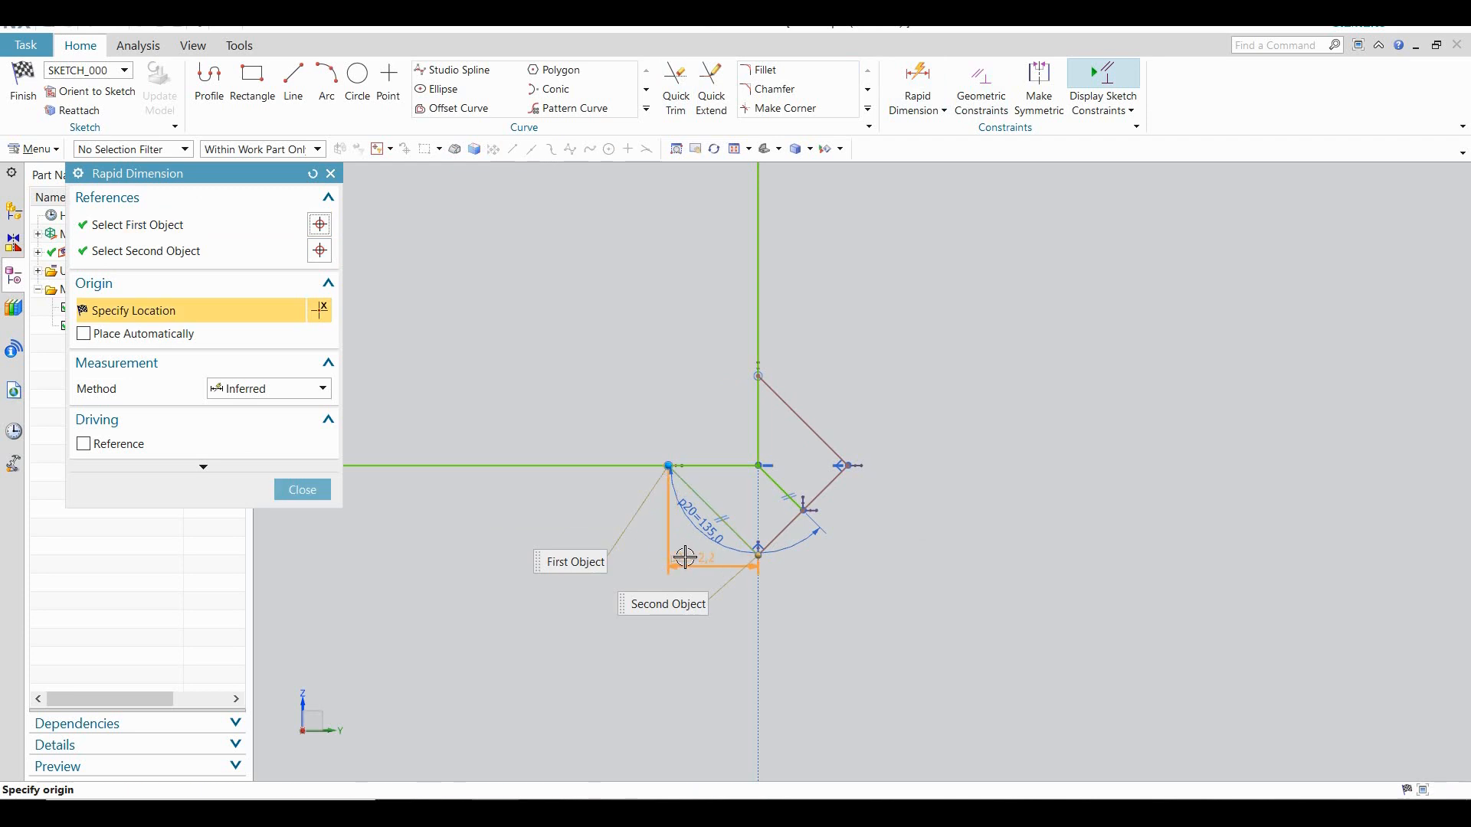
left_click(672, 551)
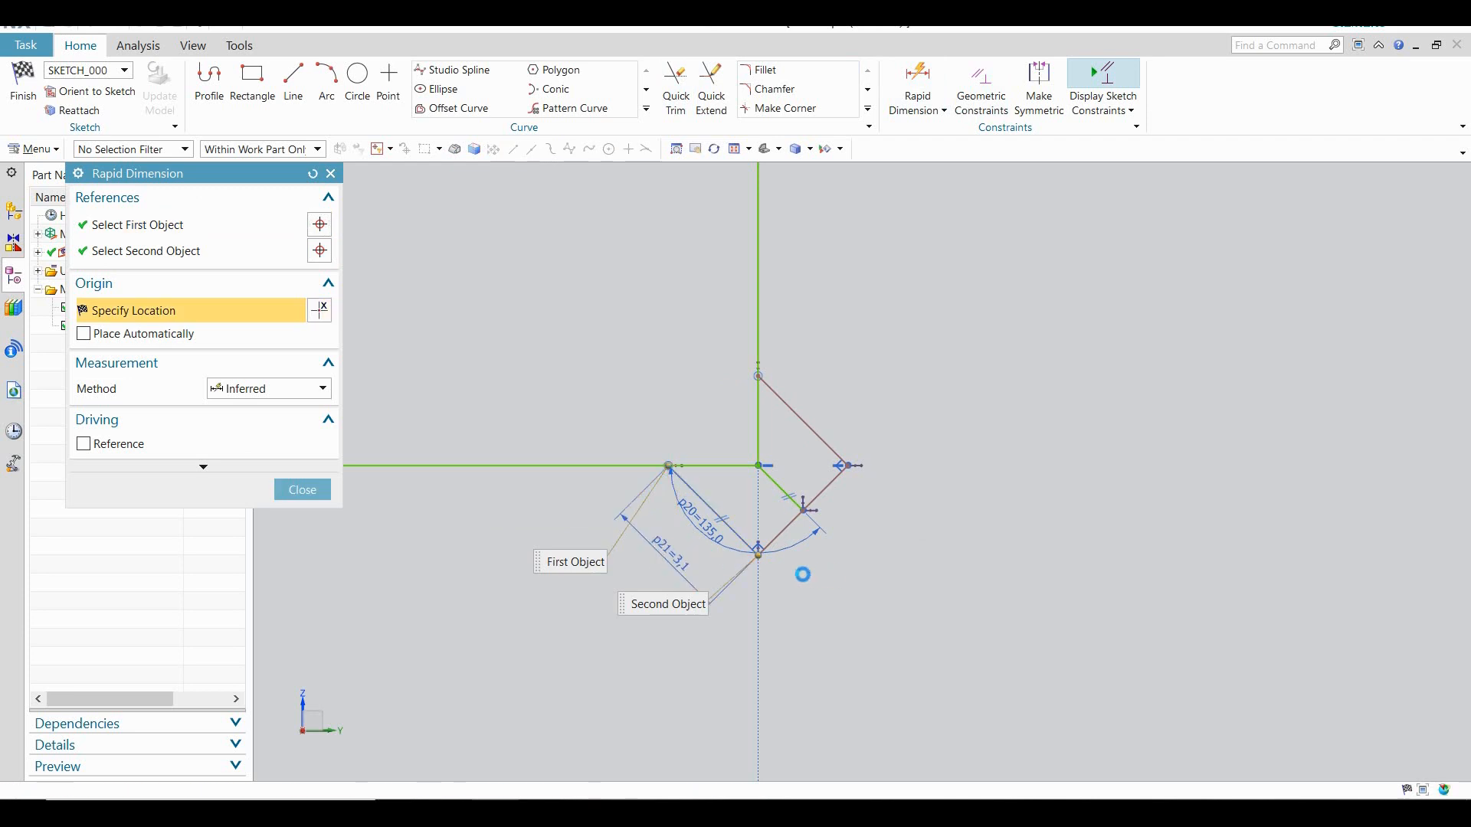
type("1")
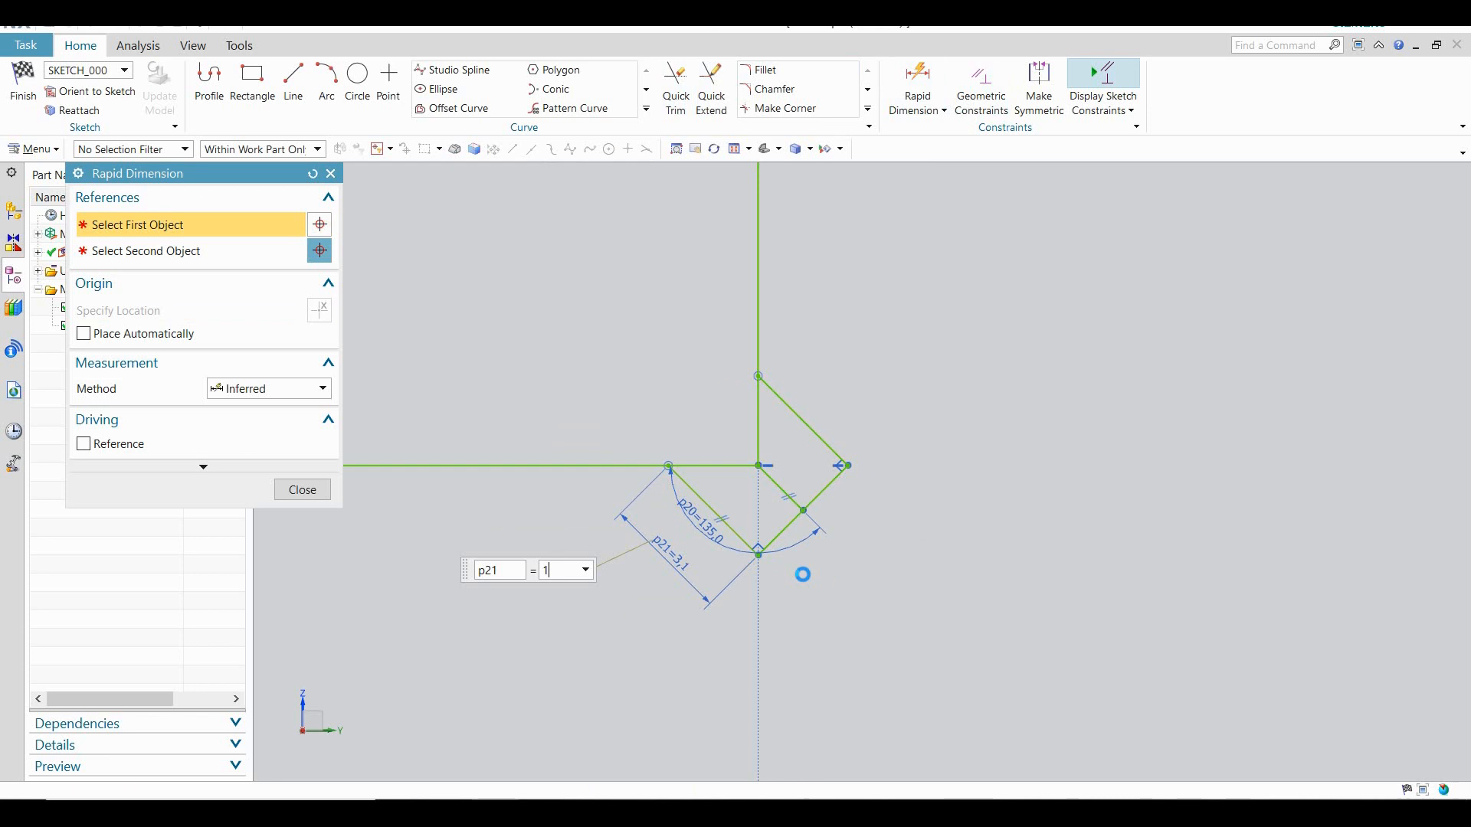
key("Return")
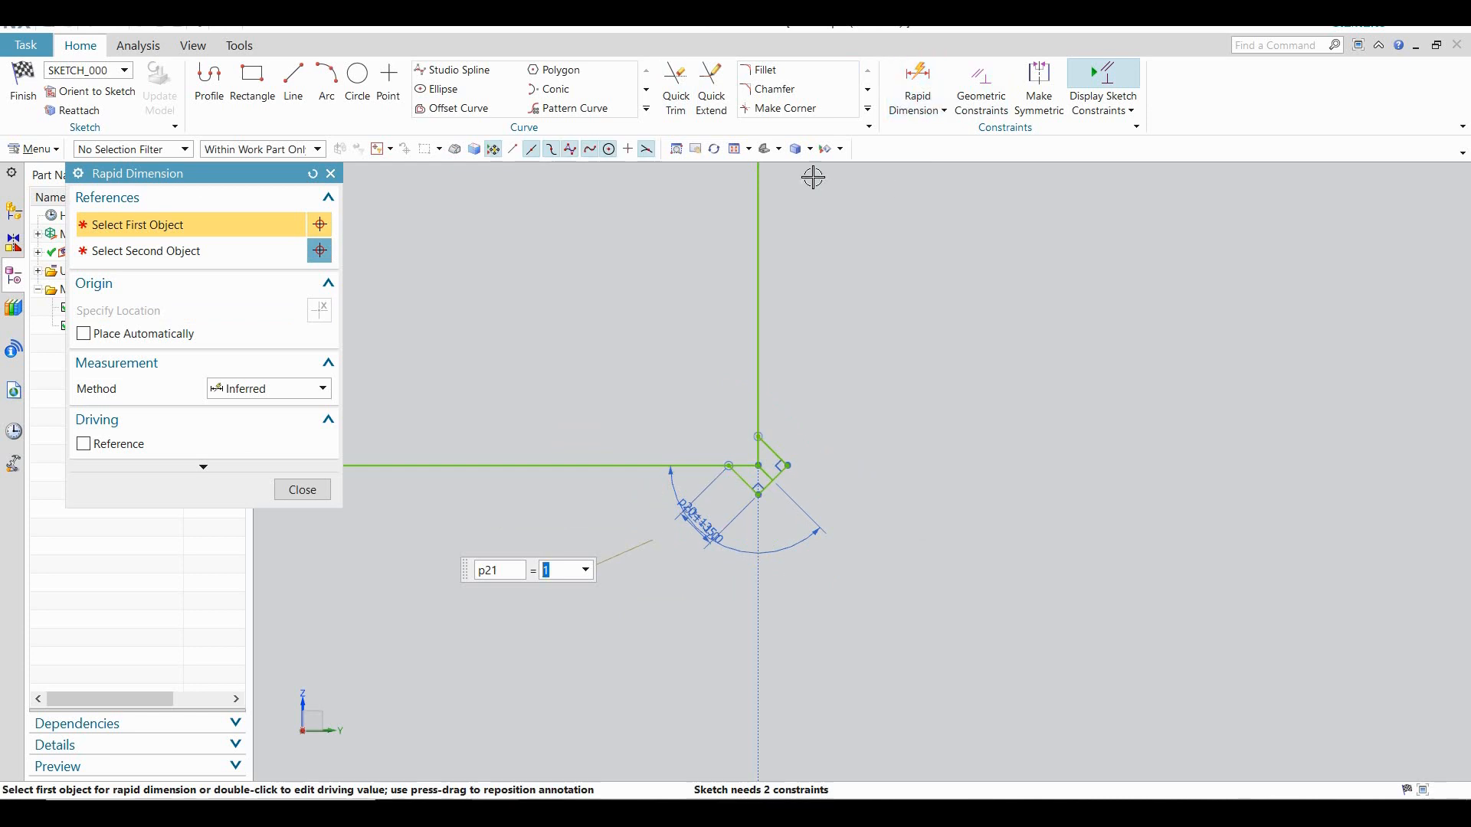
scroll(748, 440, "up", 3)
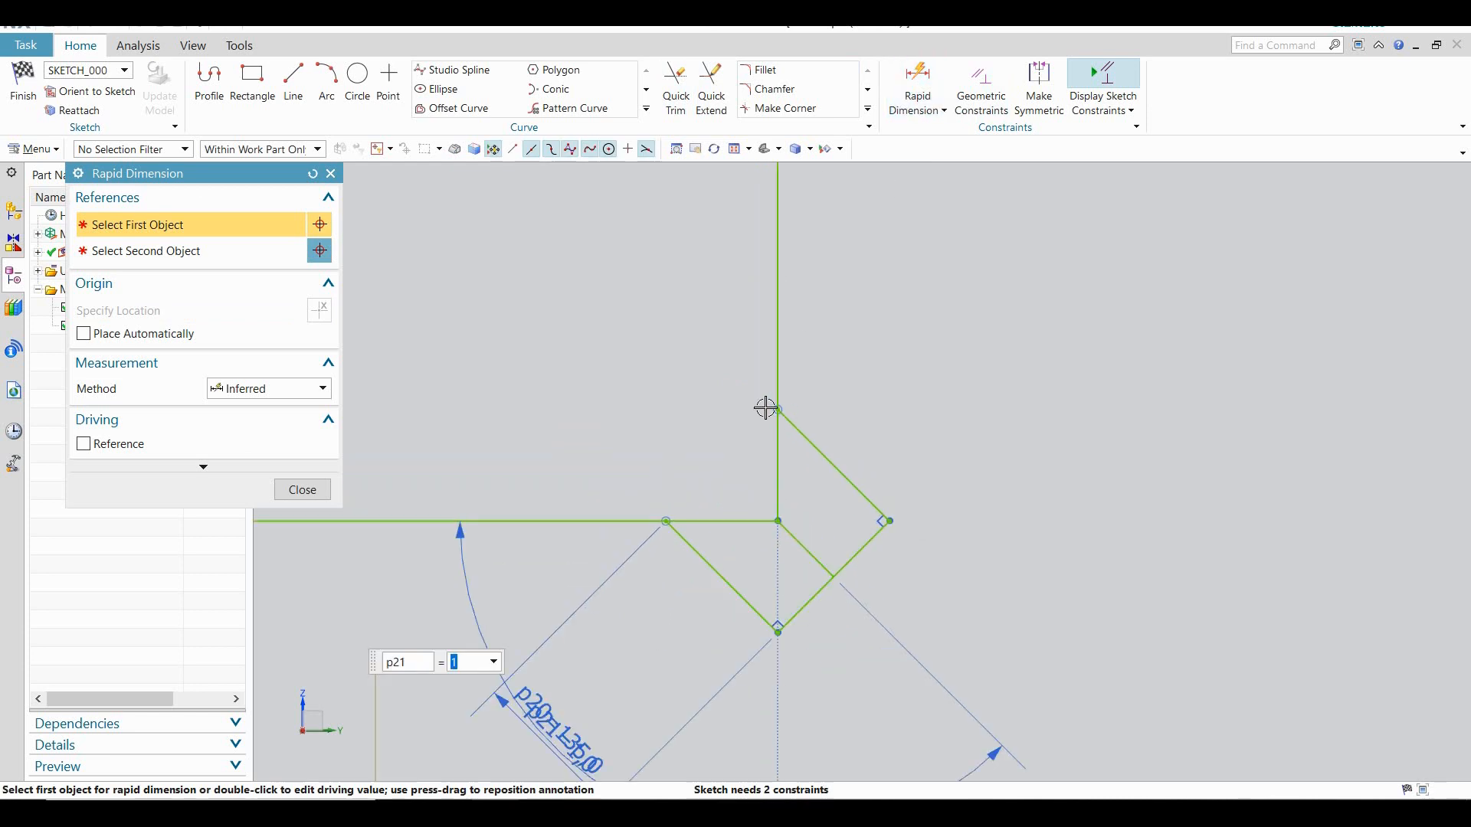
key("Escape")
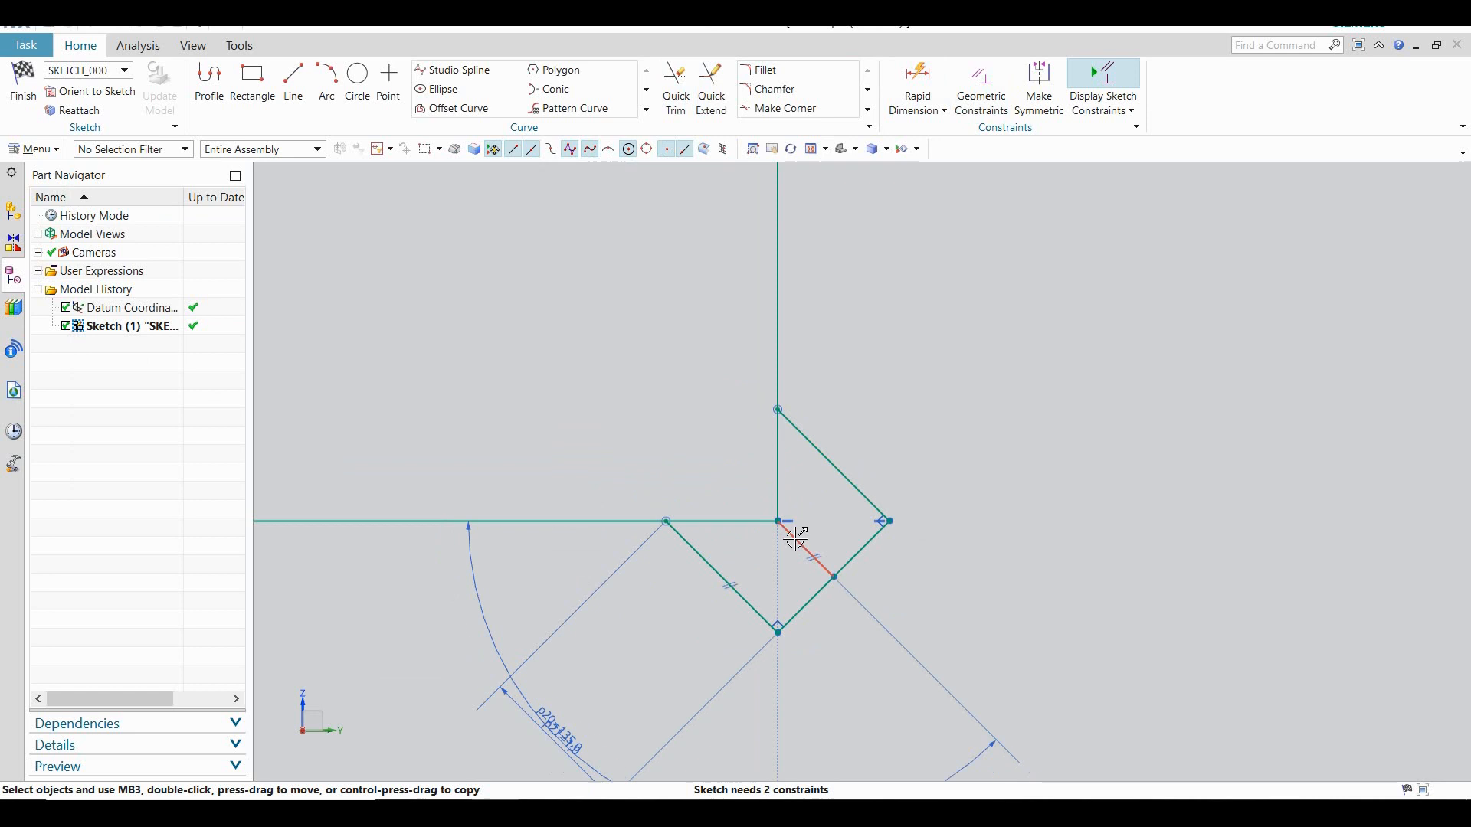
Convert the second groove's middle line to a reference line and trim the horizontal and vertical profile segments between the groove's sides and the corner
left_click(797, 538)
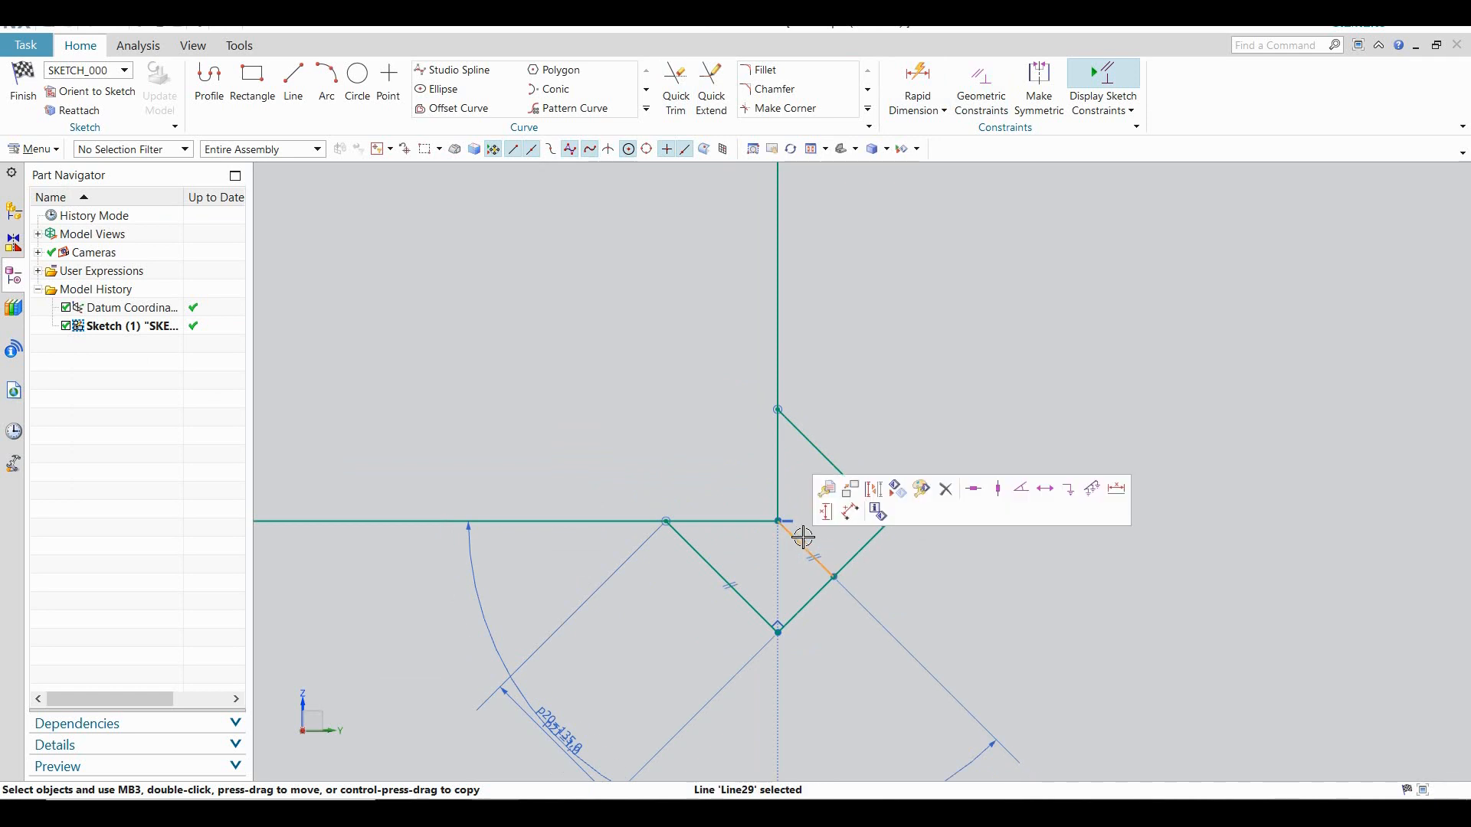
left_click(873, 491)
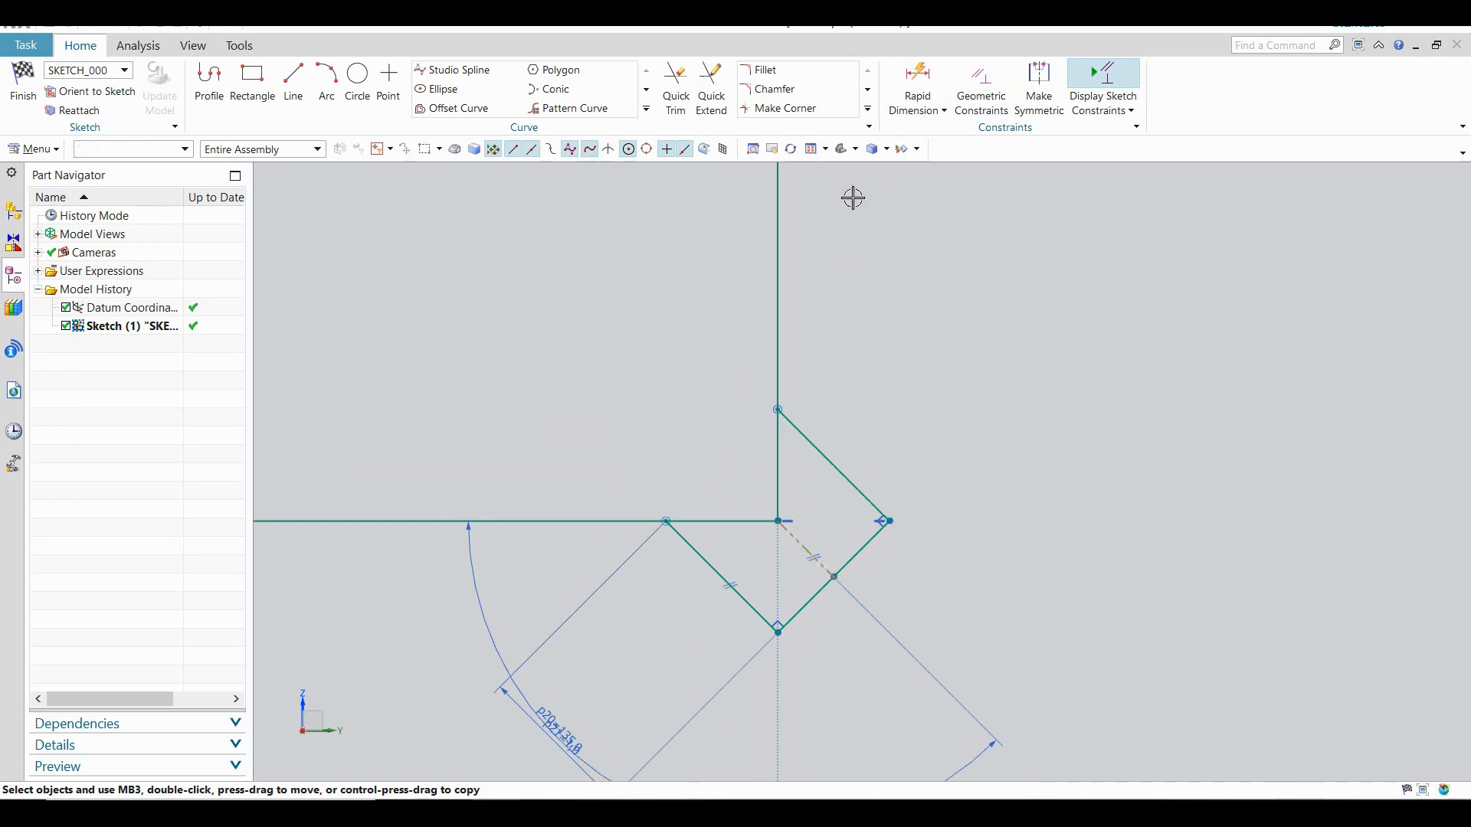
left_click(675, 88)
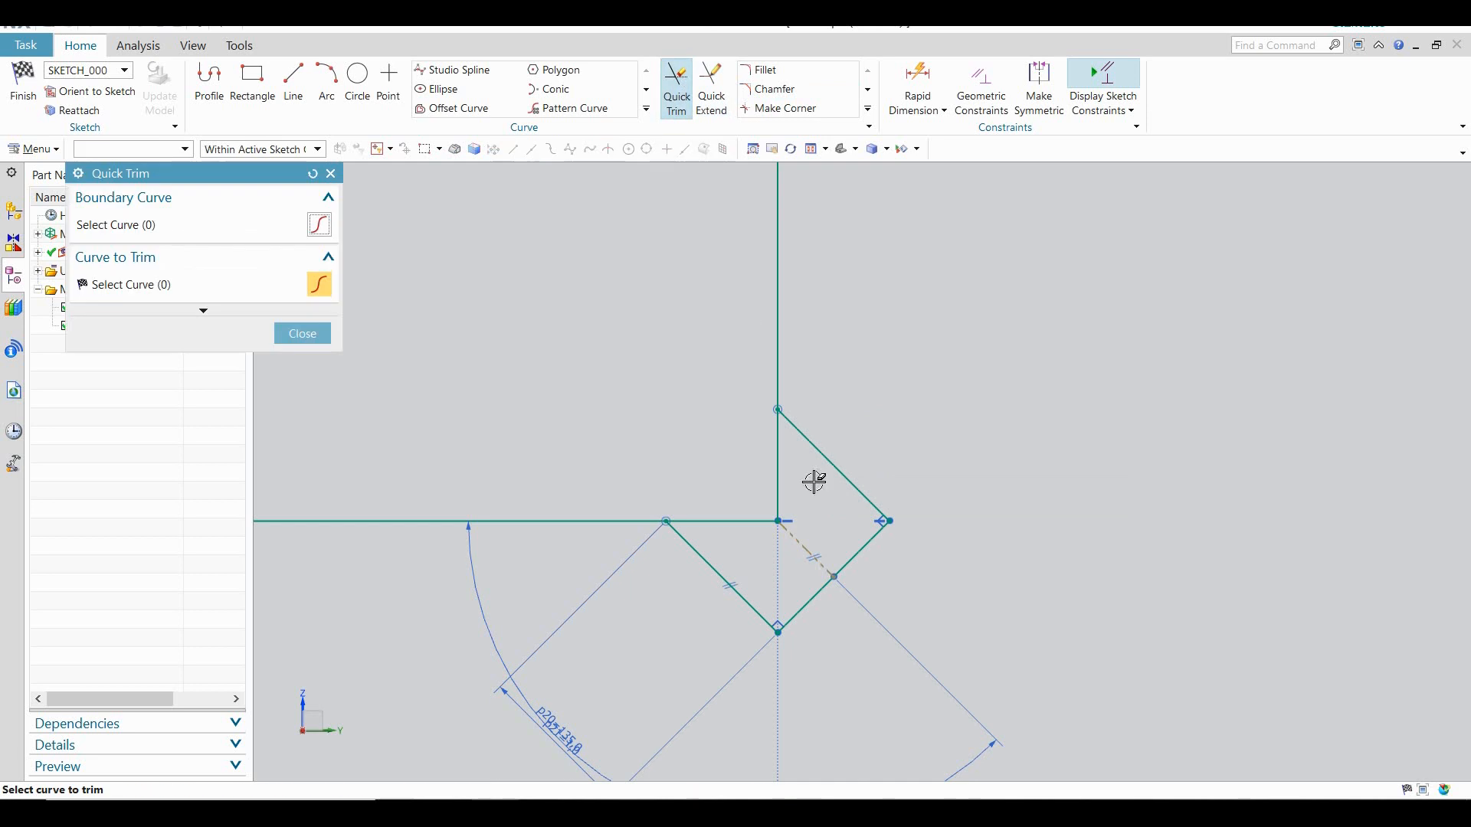
left_click(739, 526)
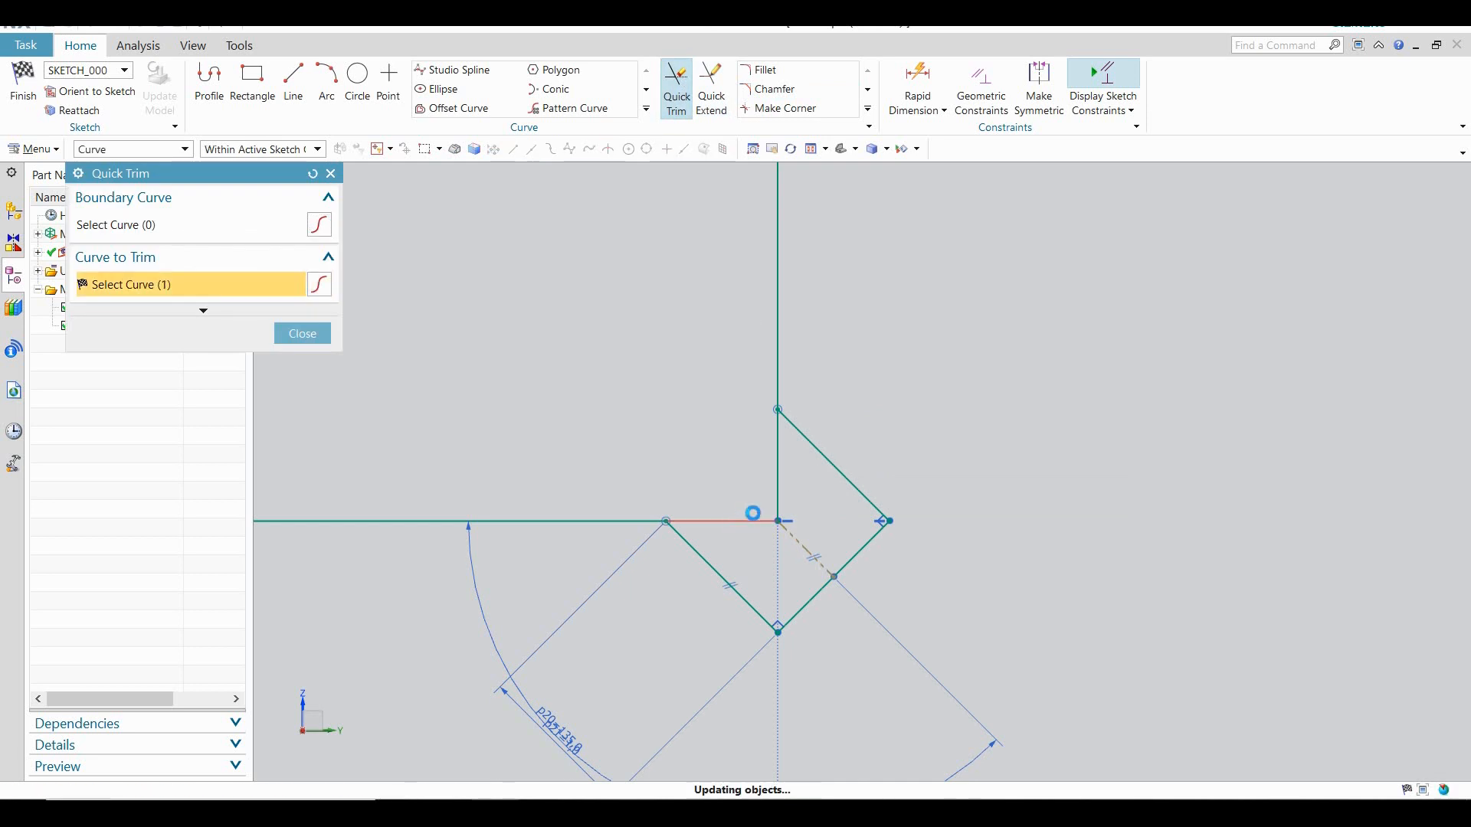
left_click(778, 475)
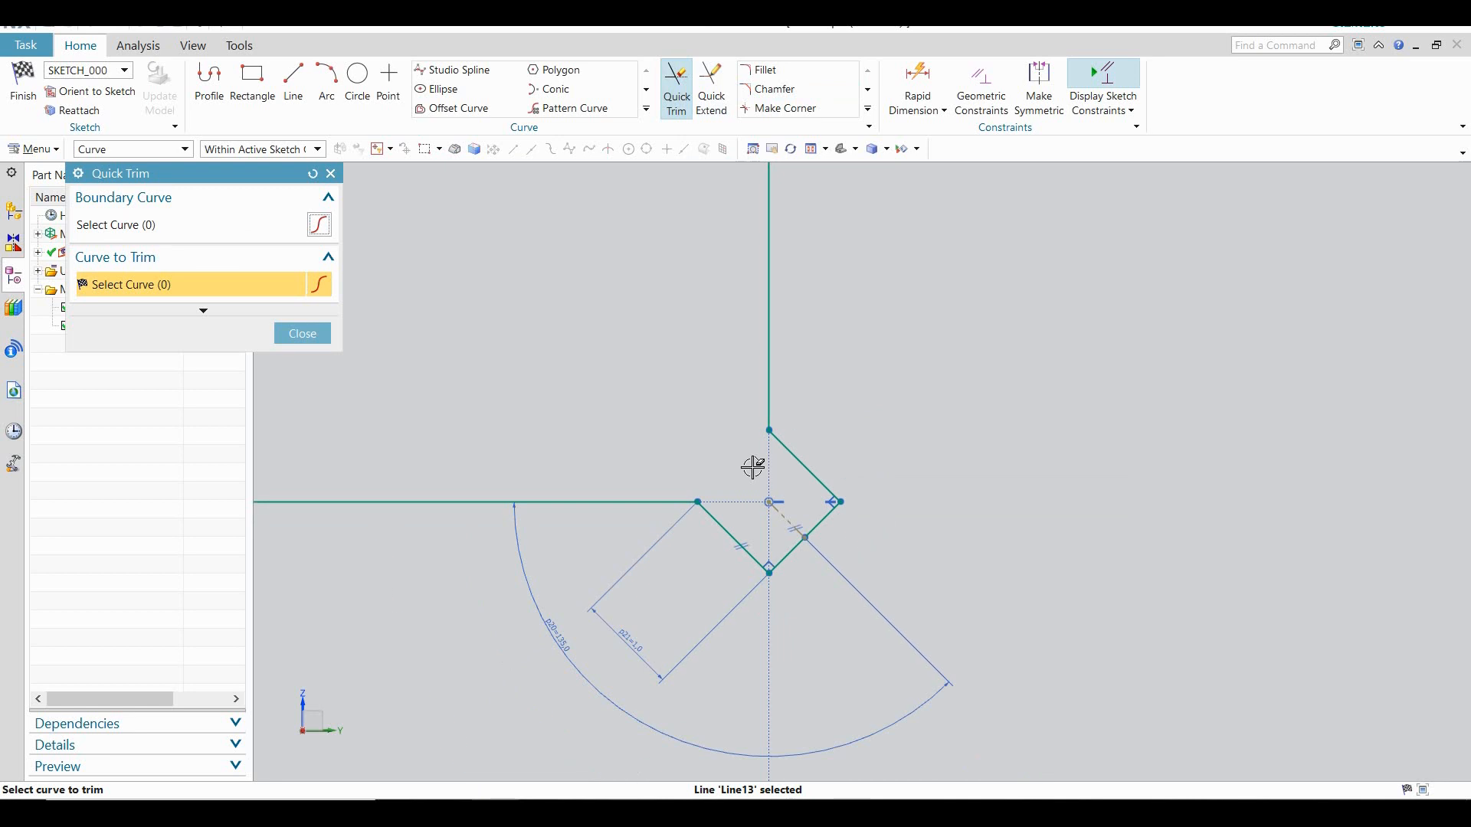
scroll(753, 466, "down", 6)
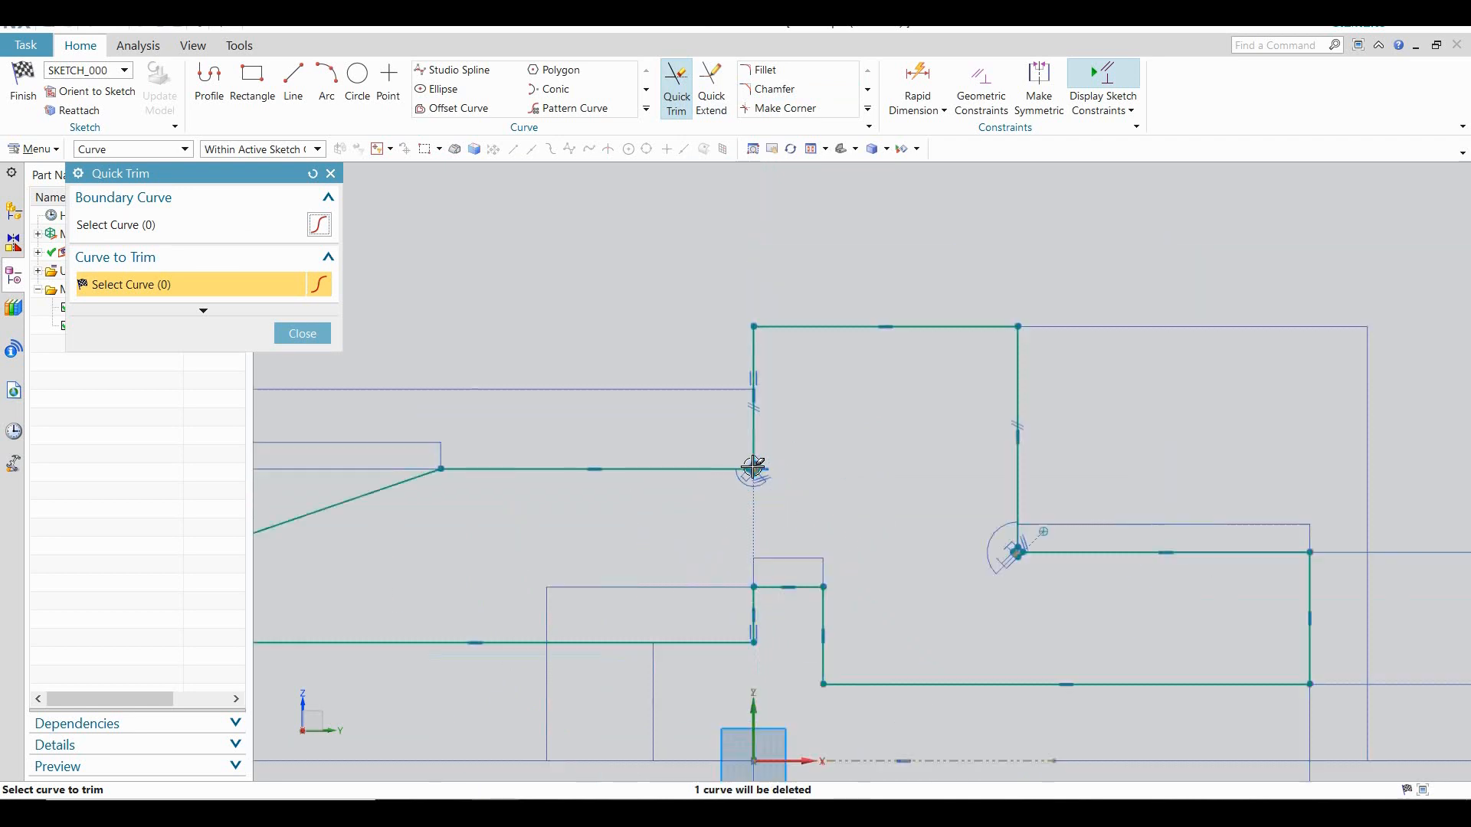
left_click(753, 466)
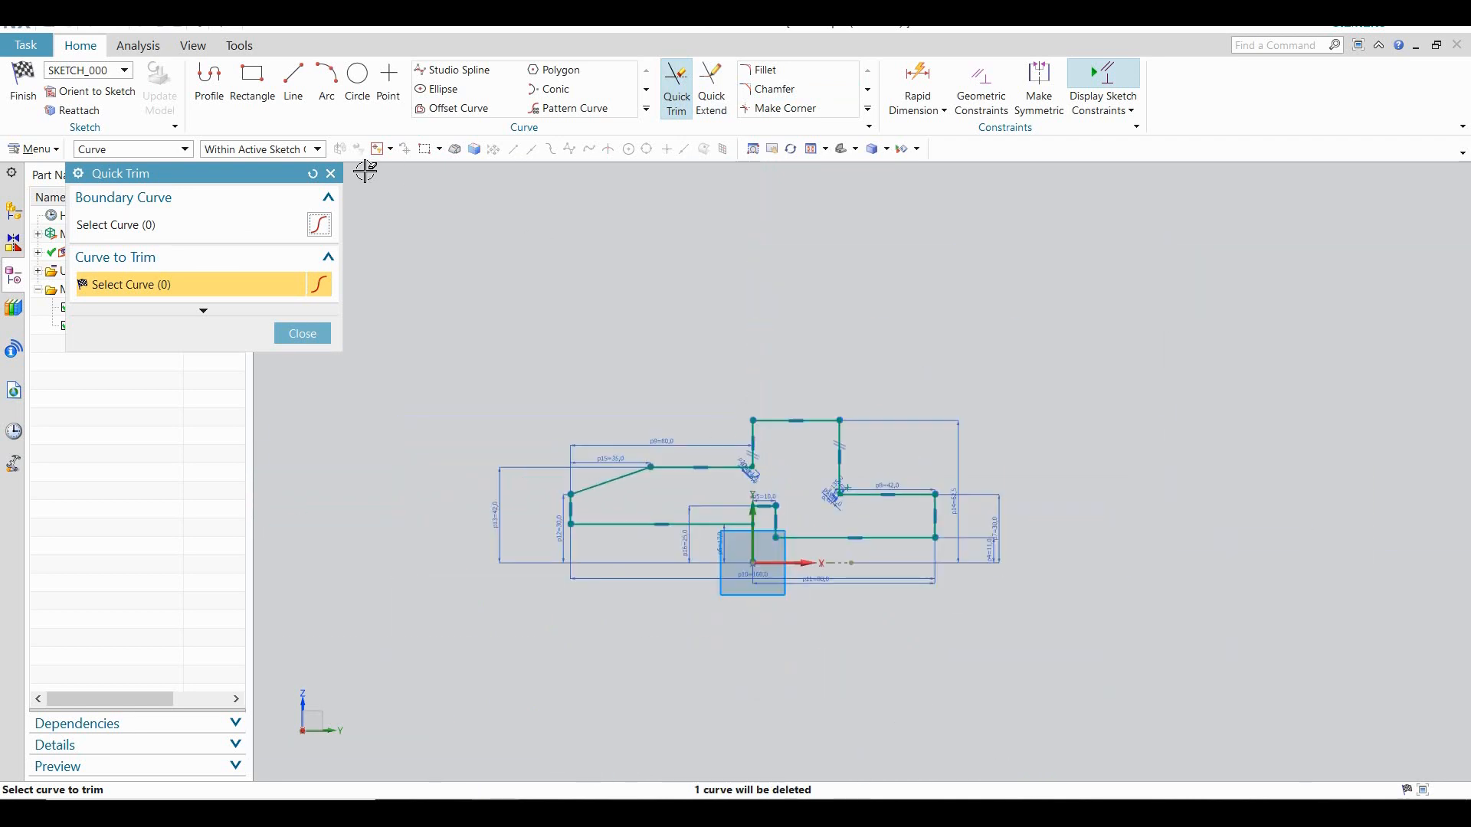
left_click(330, 173)
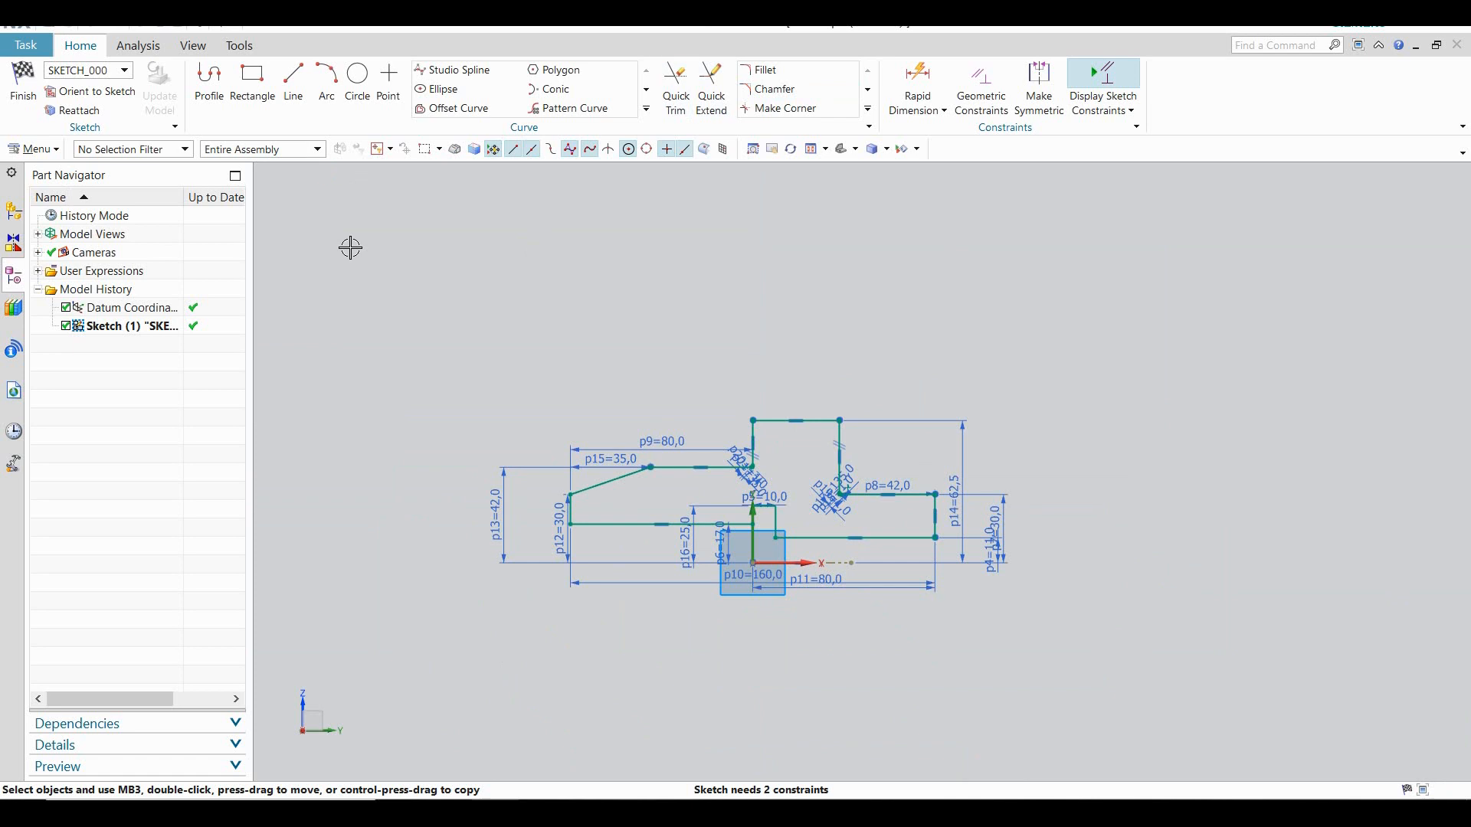
Finish the sketch and revolve the section profile from 0 to 360 degrees about the reference centreline
left_click(23, 84)
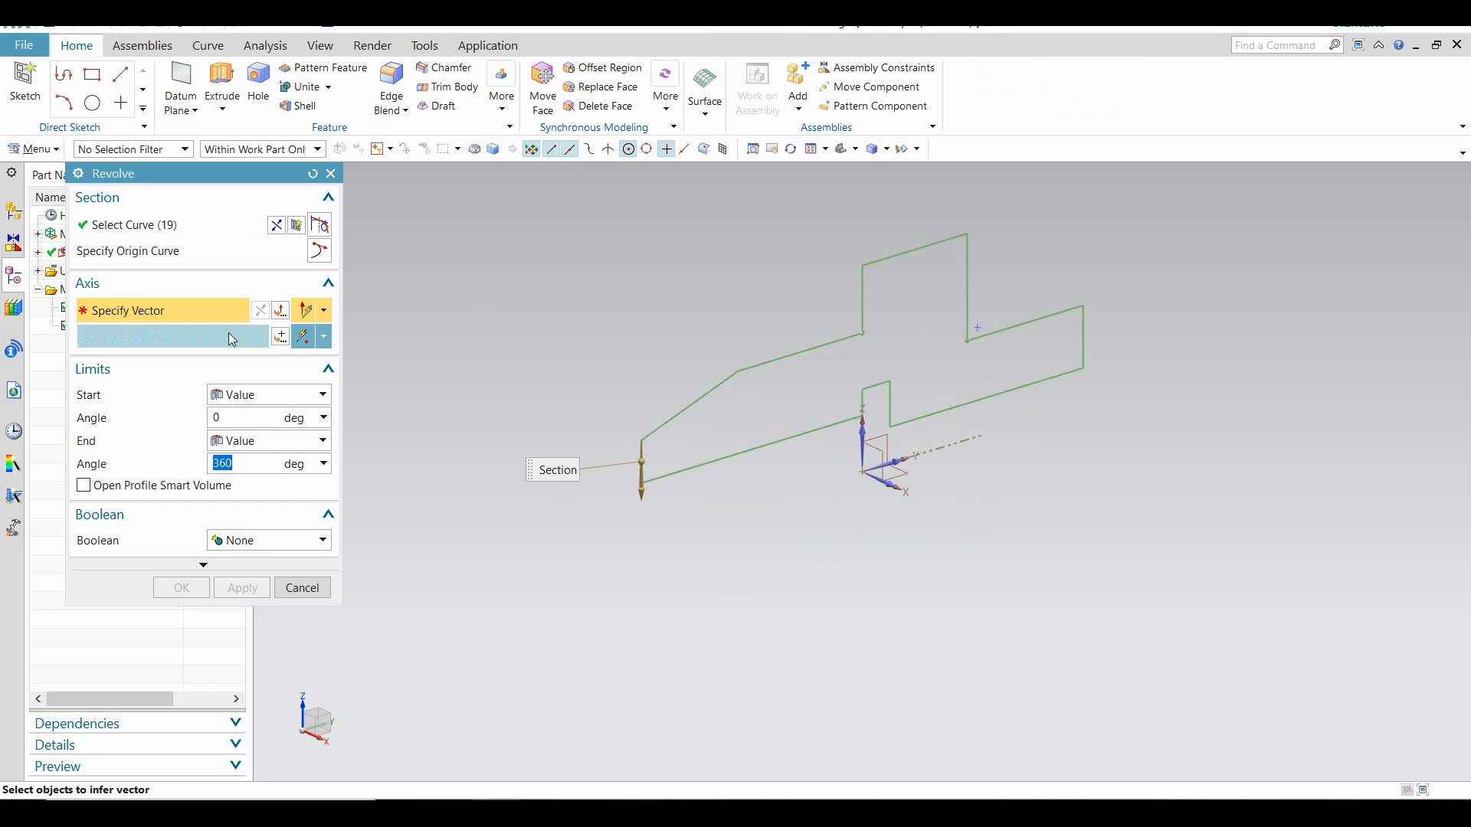
left_click(950, 449)
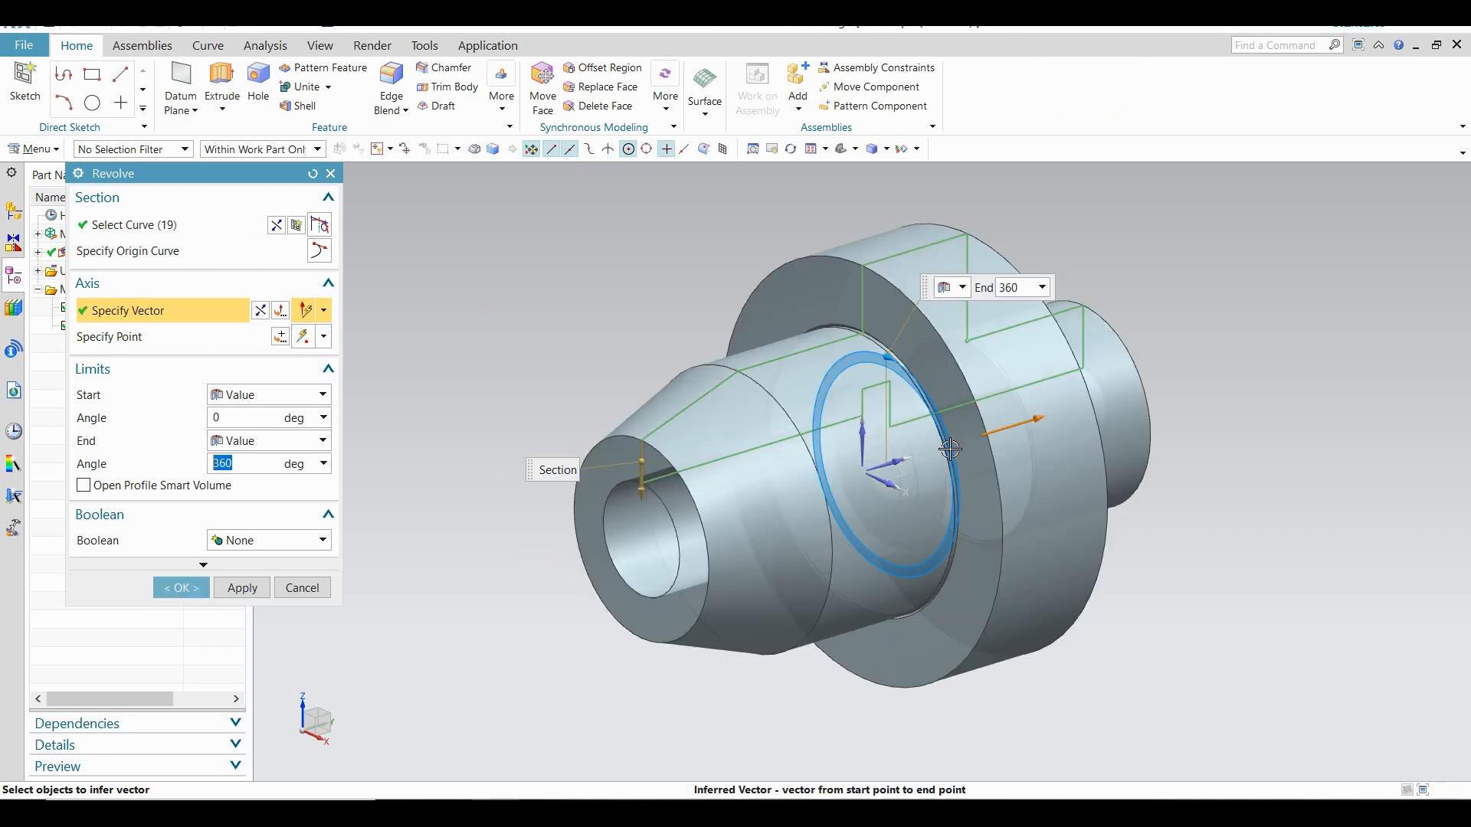
left_click(188, 590)
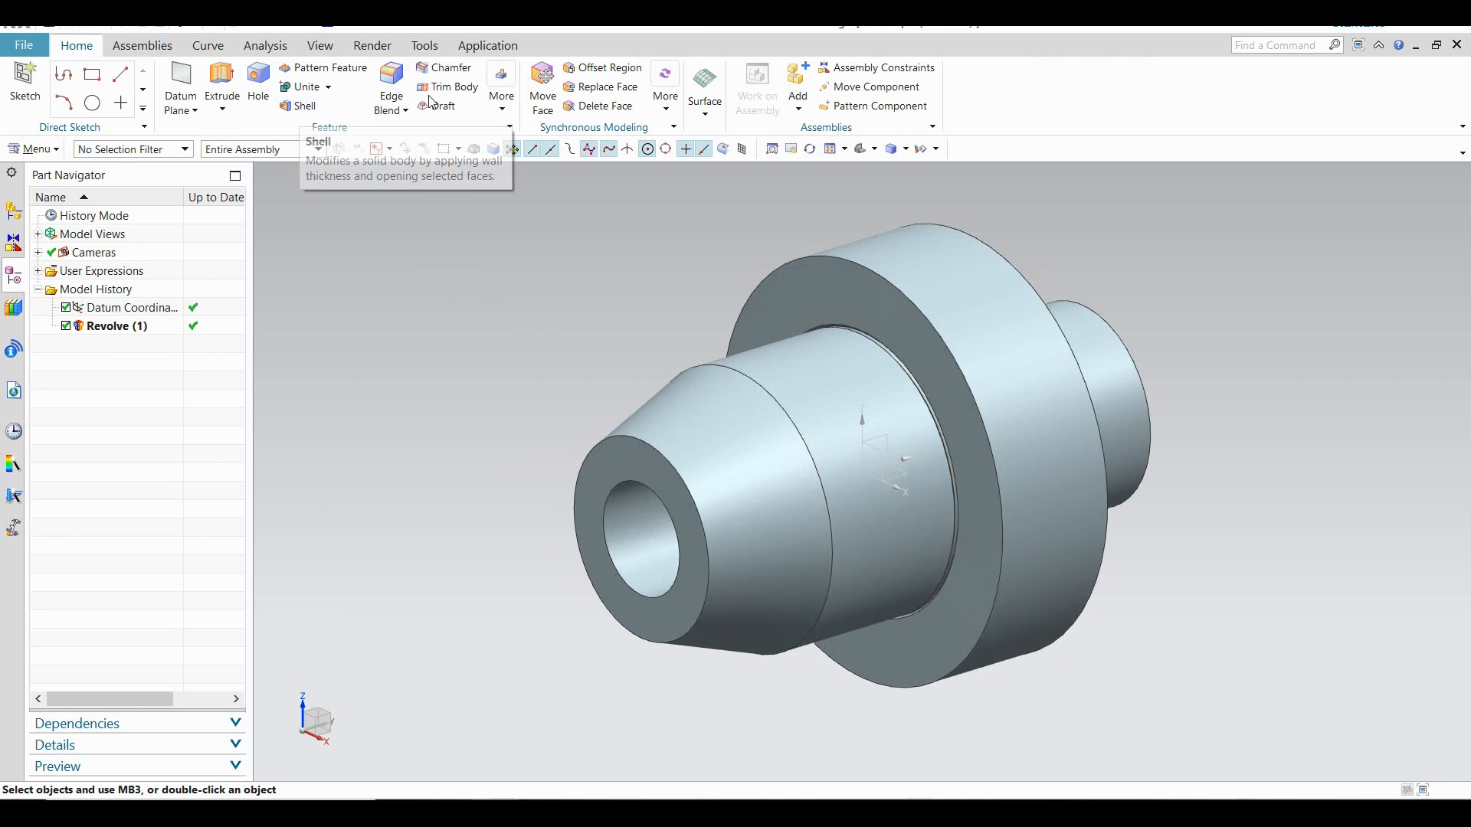
Chamfer both outer circular edges of the large flange with a 10.5 mm distance at 45 degrees
left_click(455, 67)
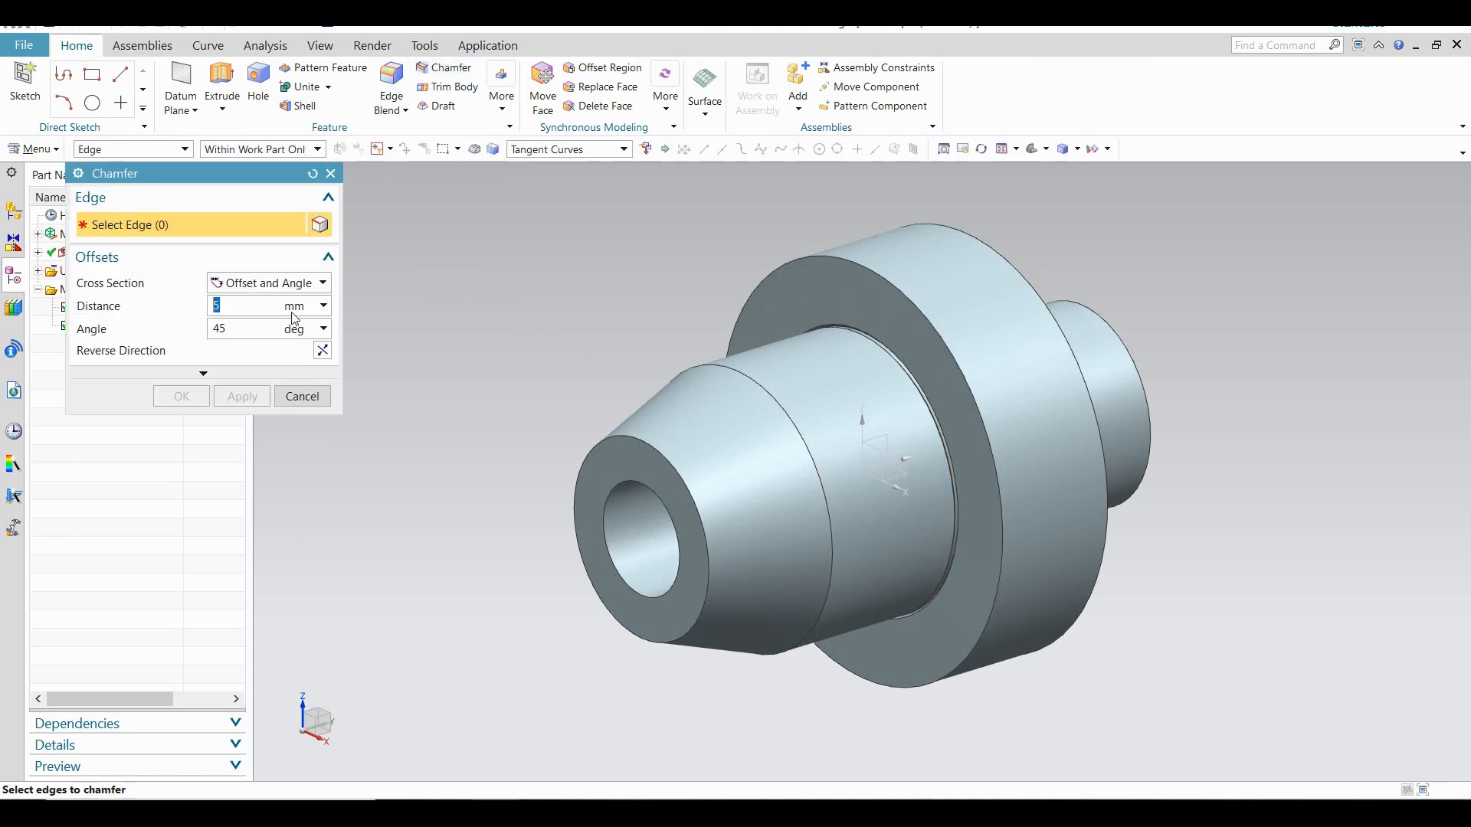
type("10.")
key("Return")
left_click(828, 260)
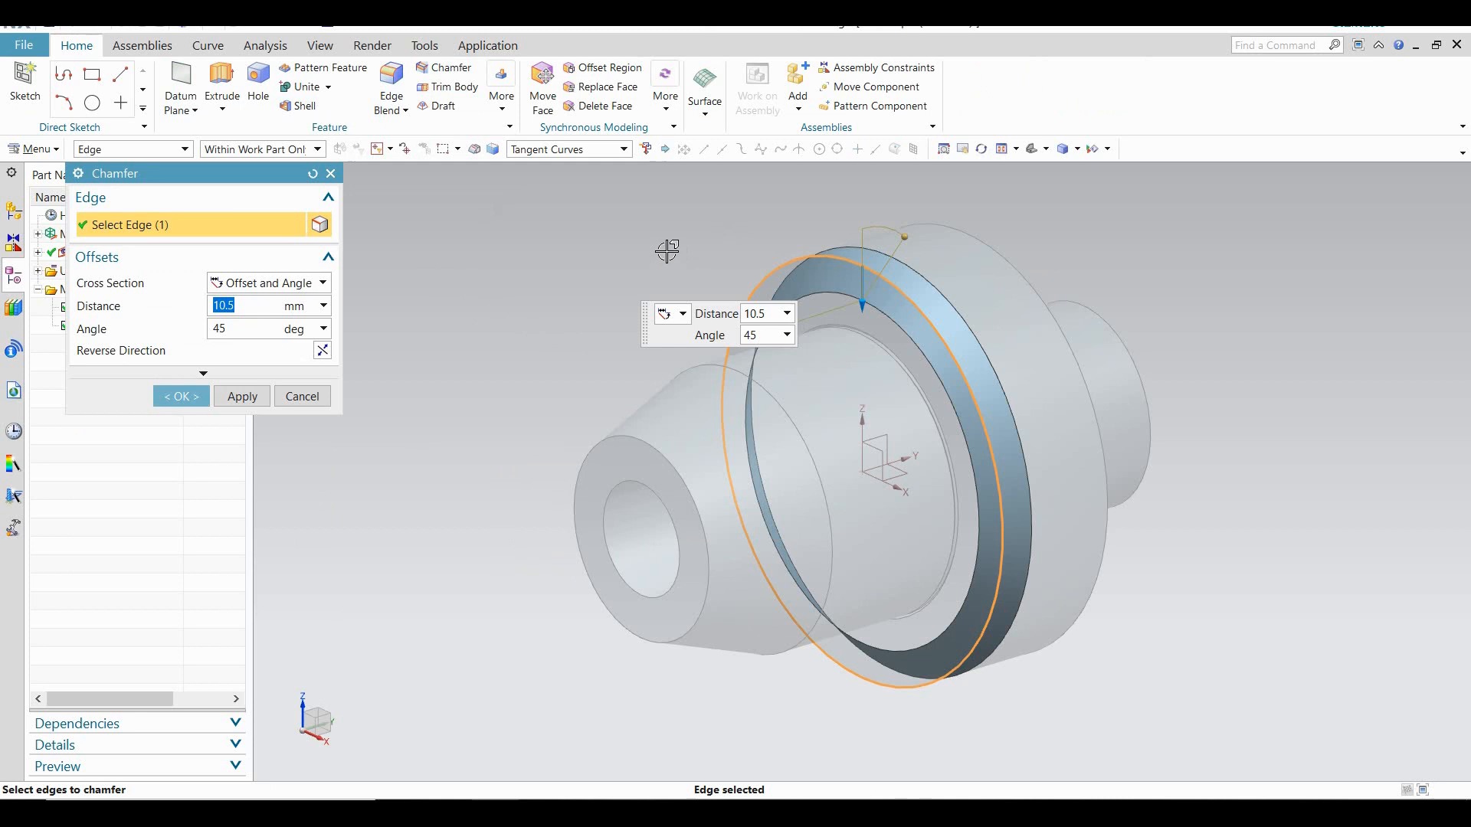
middle_click_drag(667, 250, 612, 250)
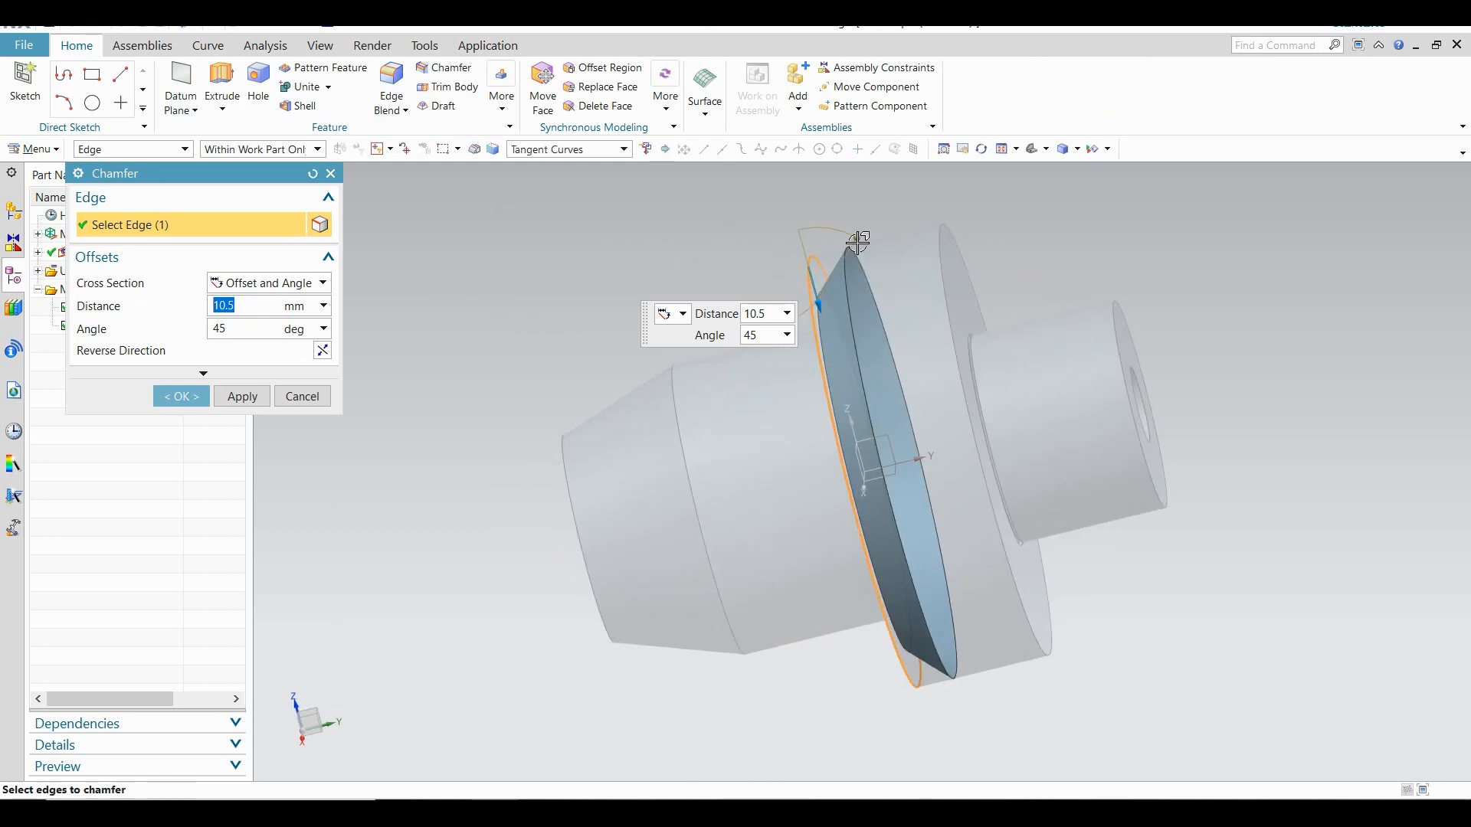
left_click(939, 280)
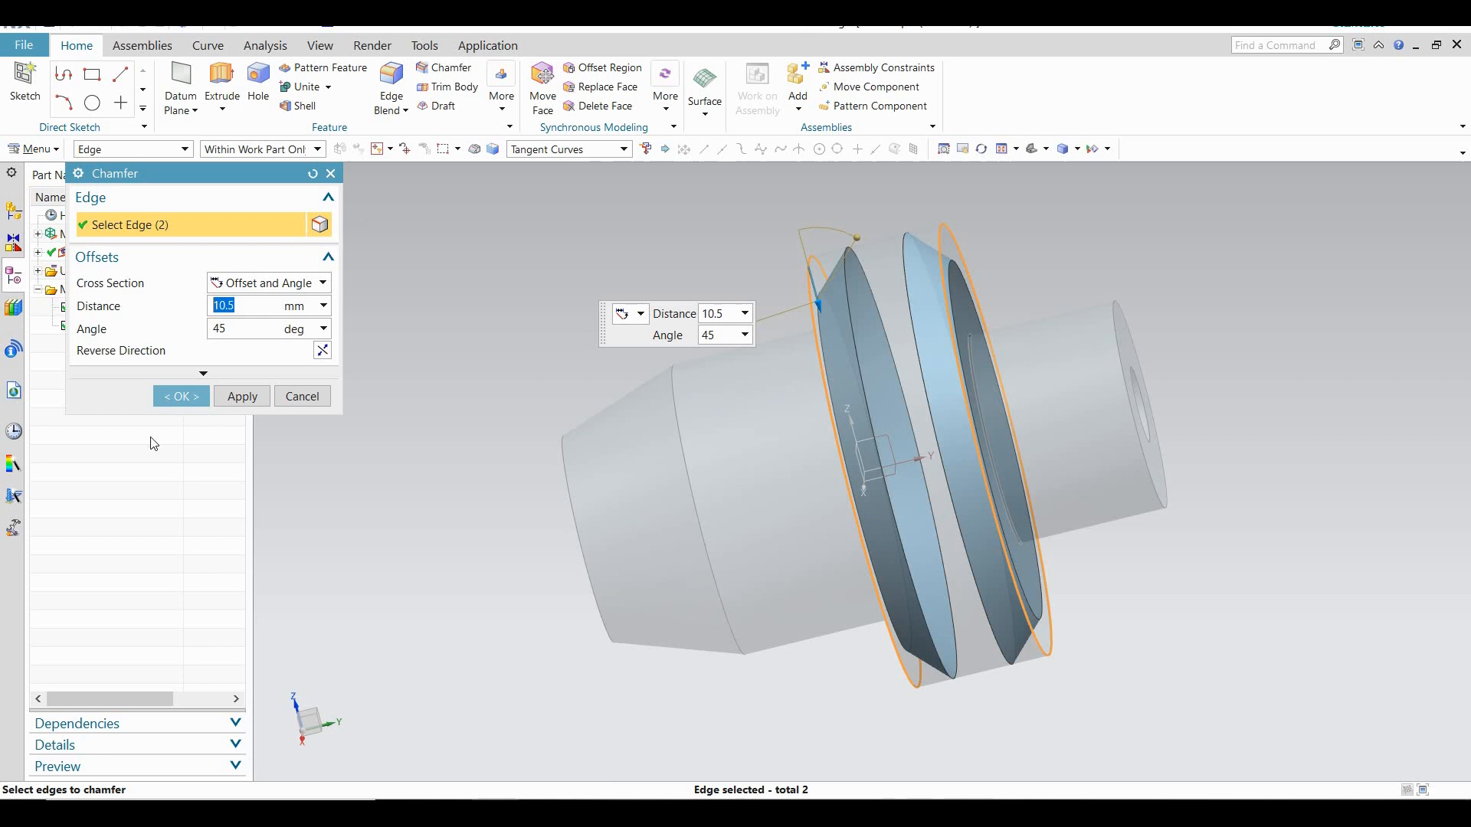
left_click(184, 396)
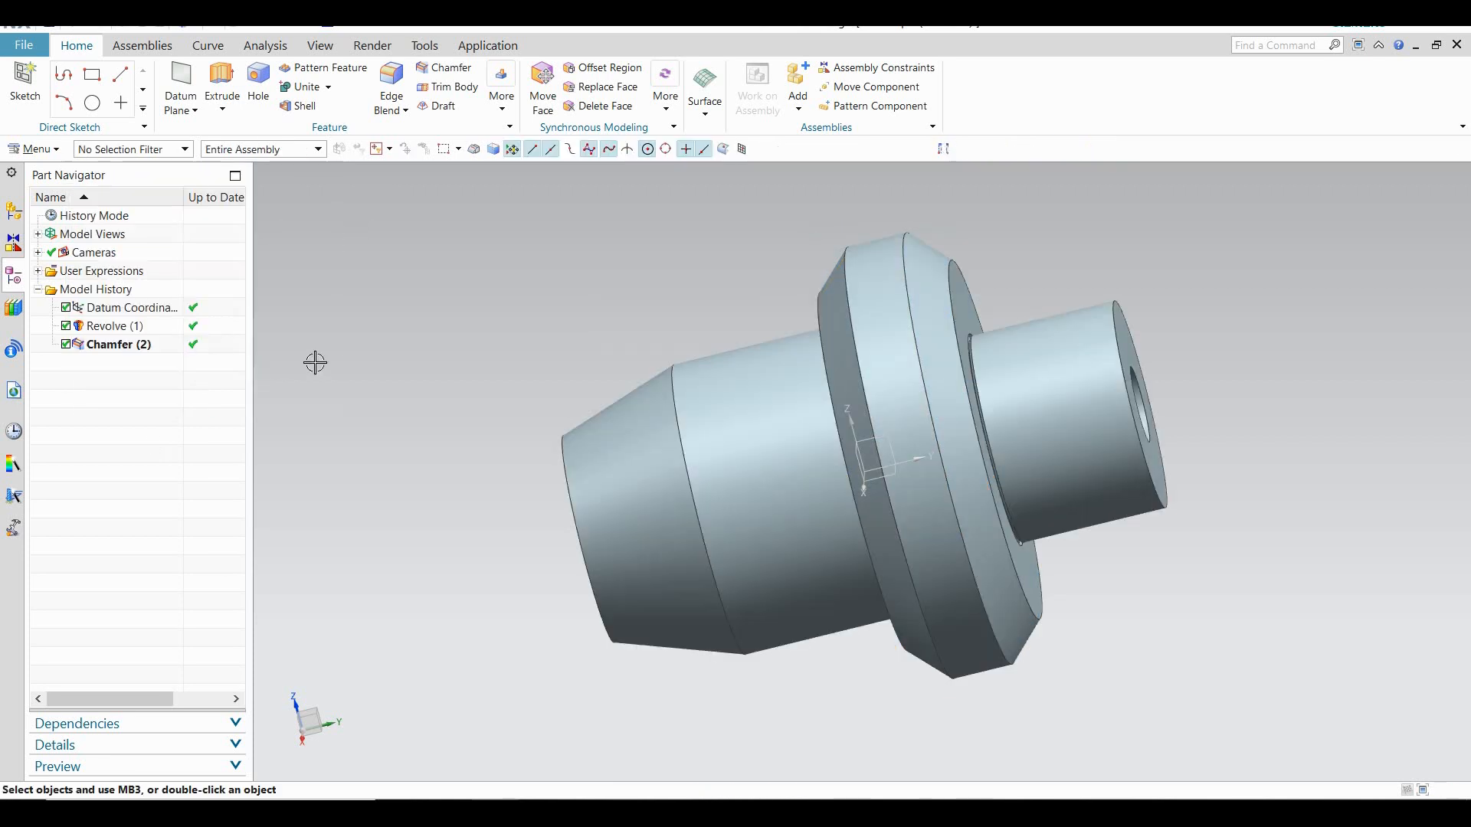
Start an Extrude and create its section sketch on the flange's flat annular face facing the tapered end
middle_click_drag(481, 350, 570, 328)
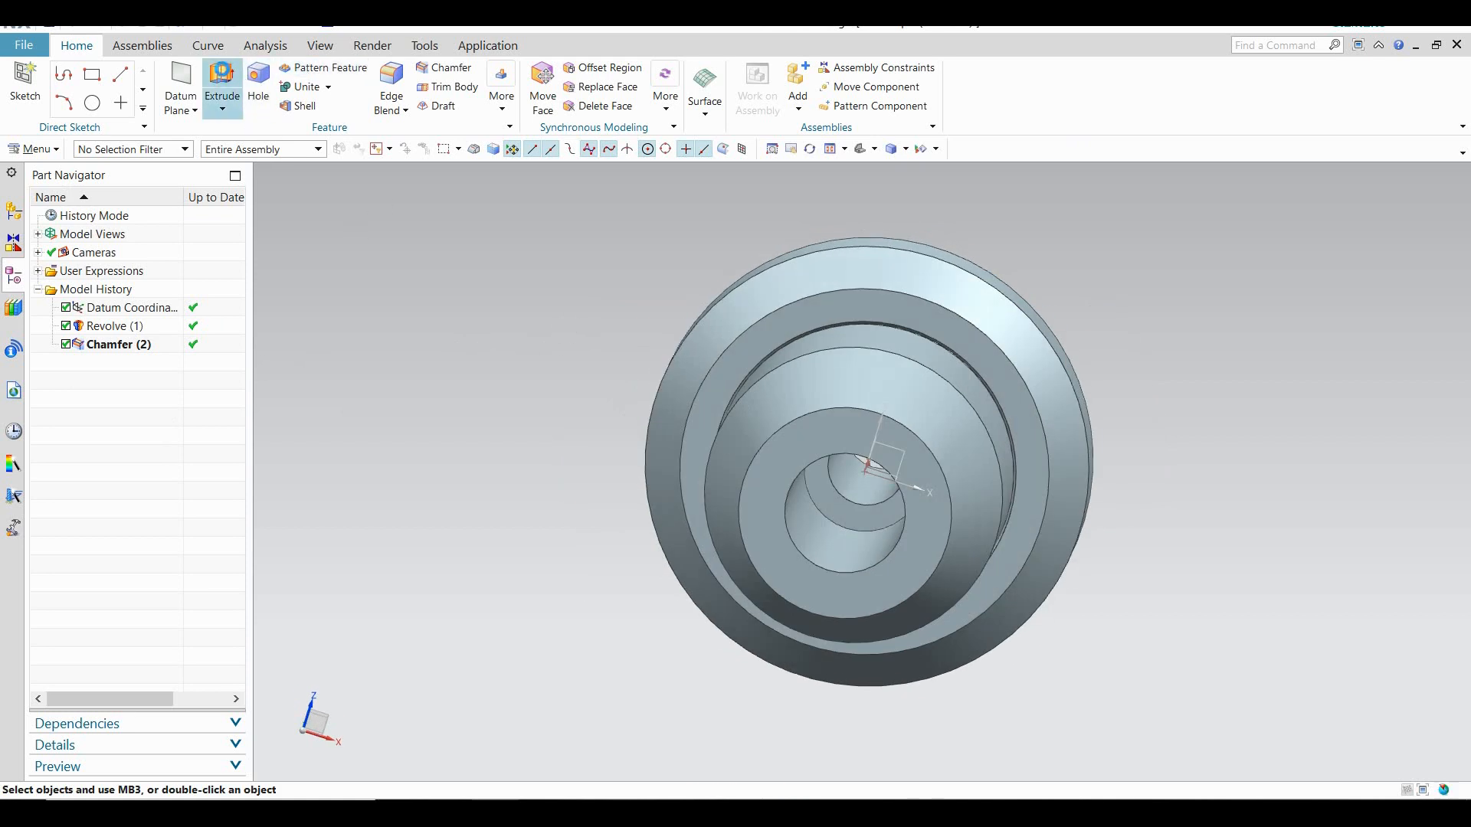
left_click(222, 84)
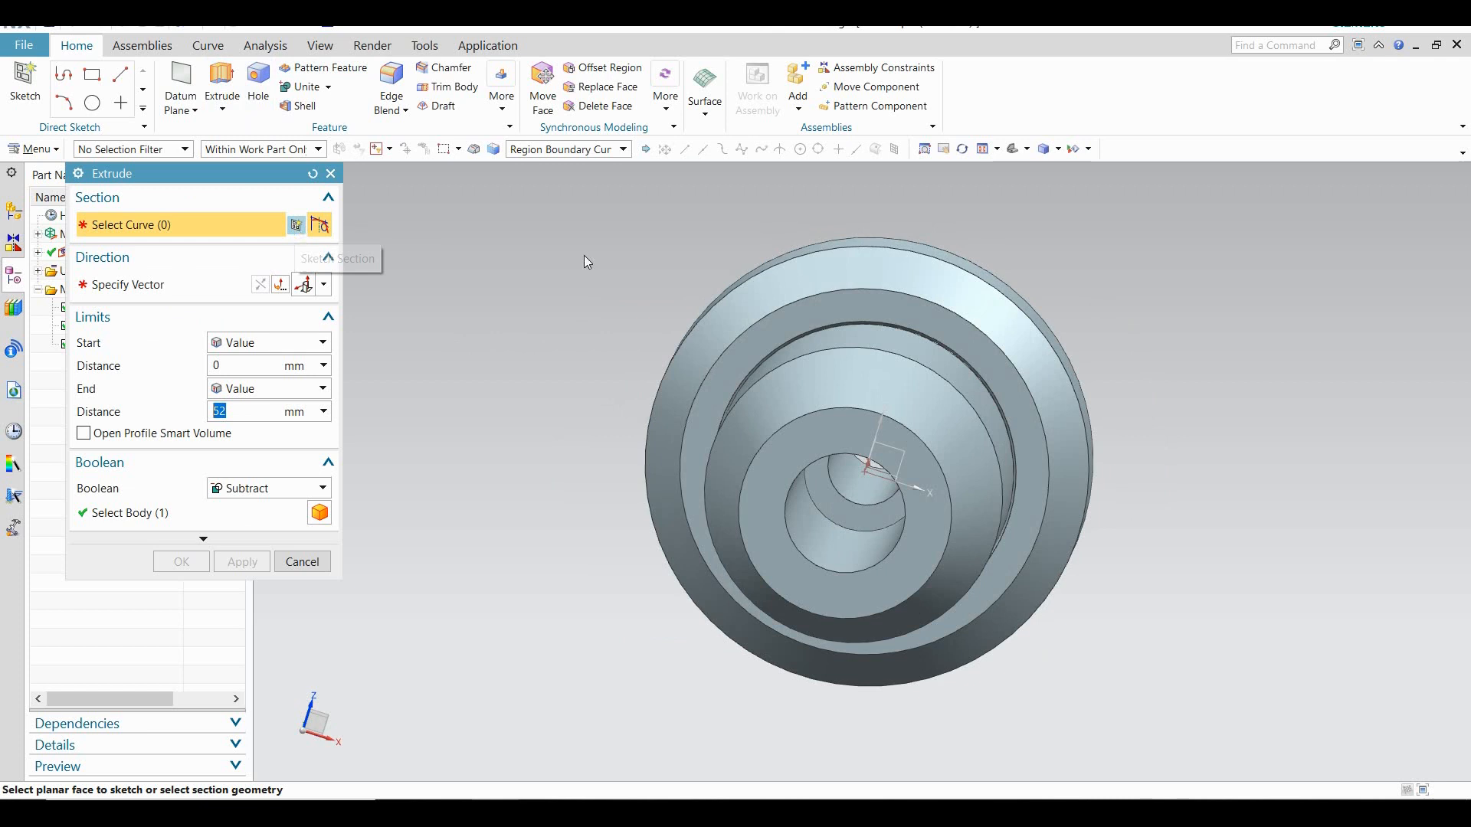
left_click(295, 231)
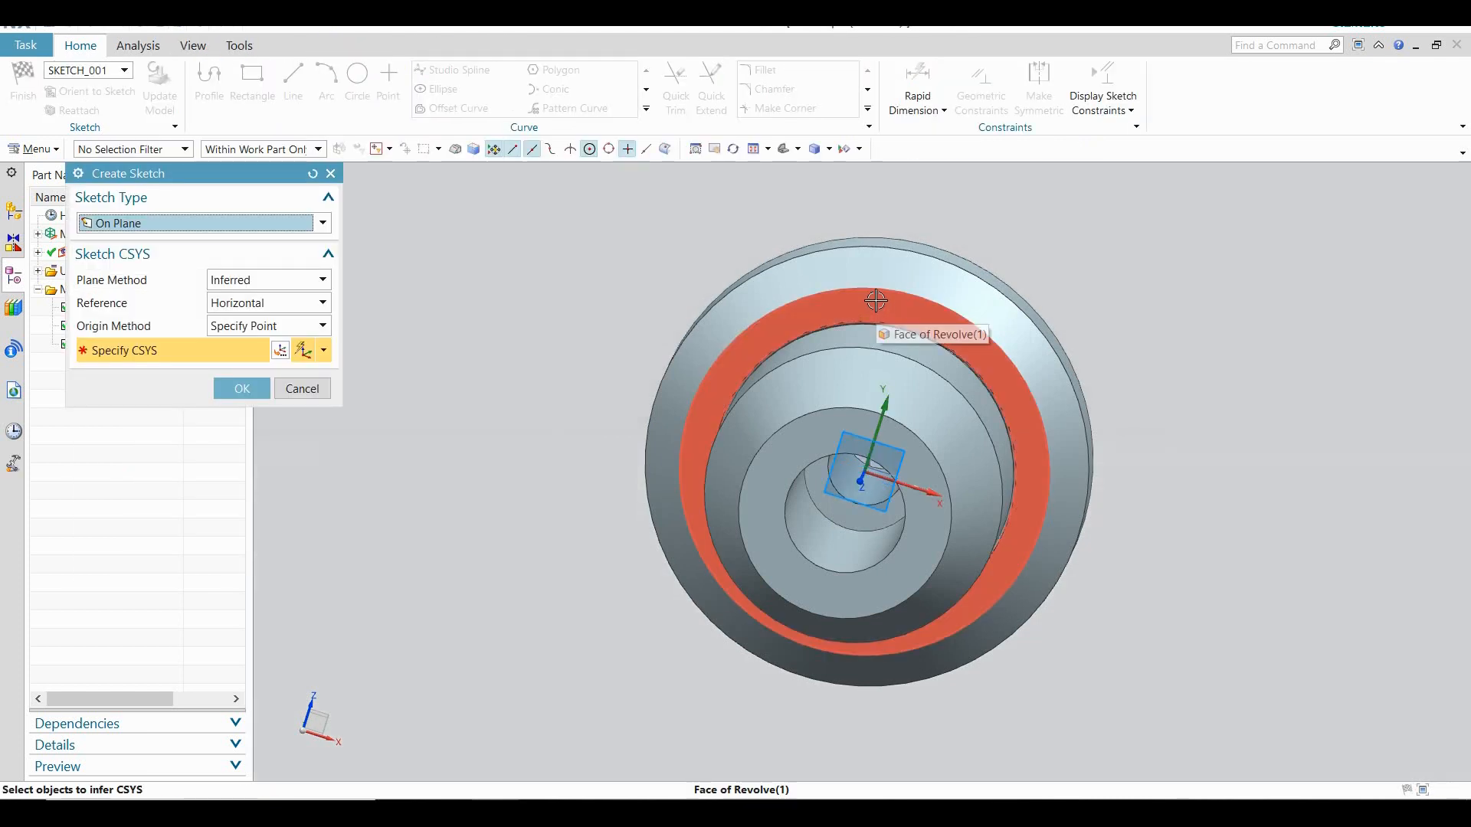
left_click(876, 301)
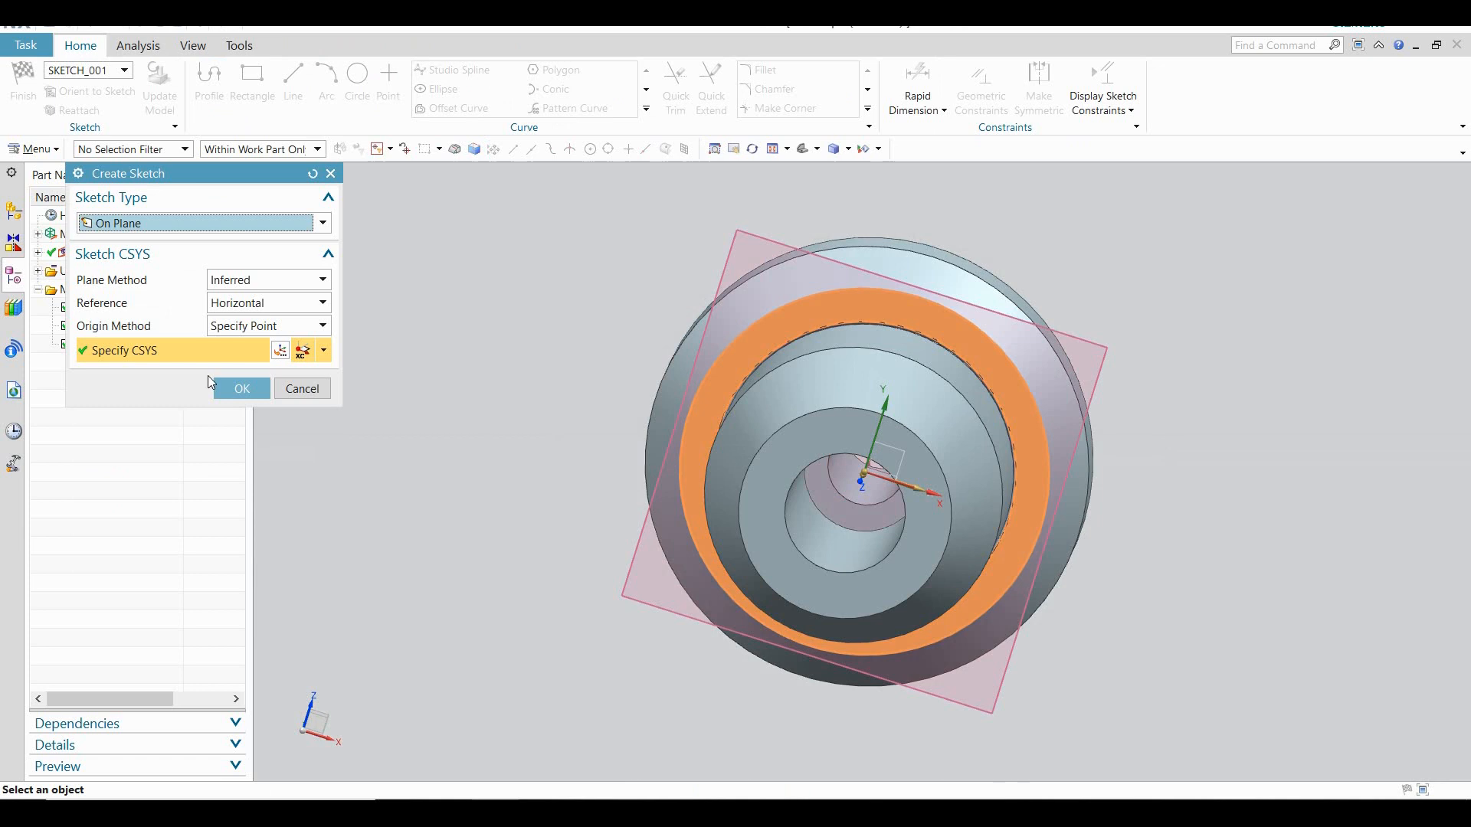
left_click(234, 388)
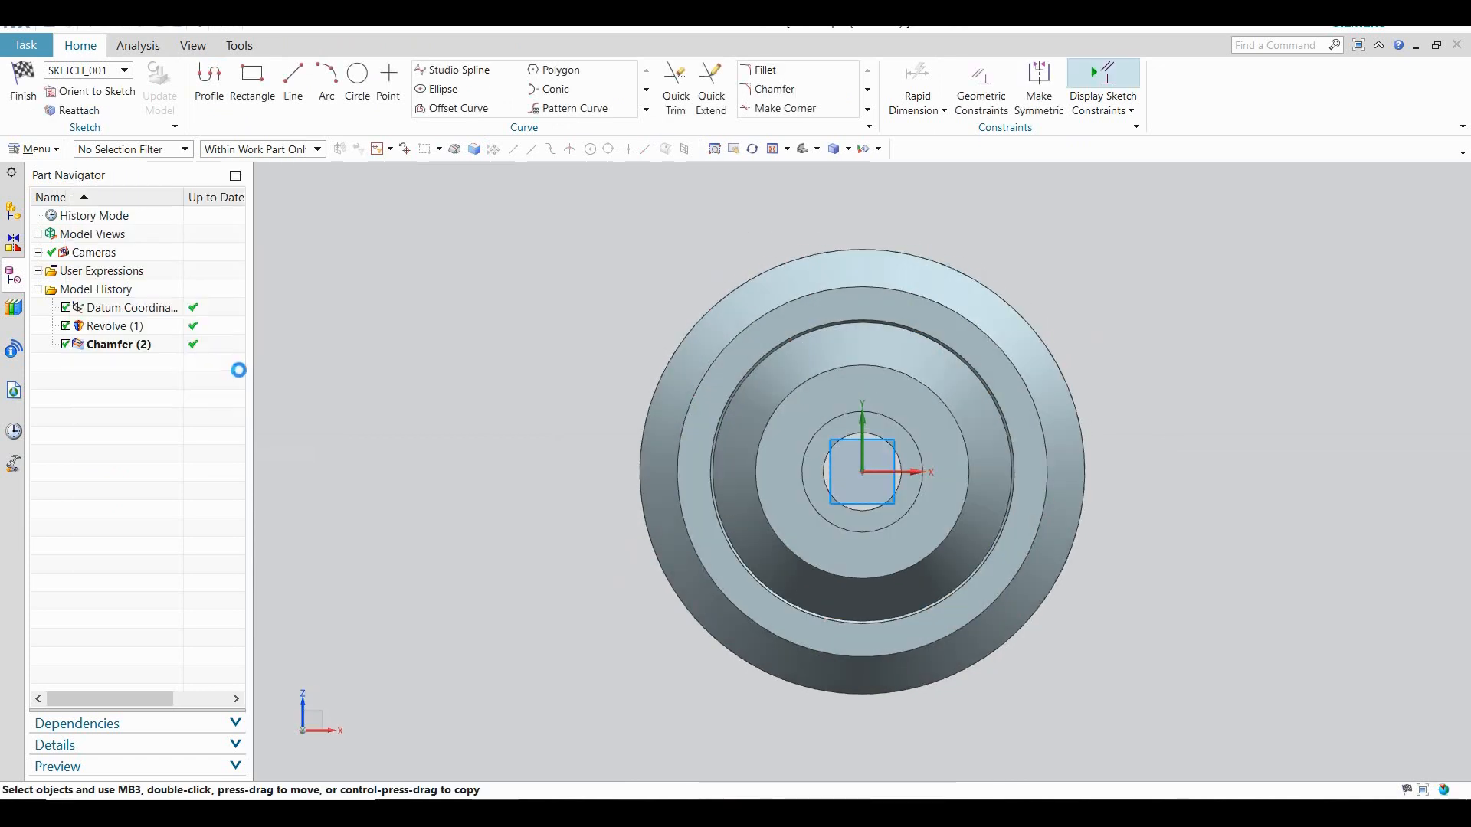
Sketch a six-sided polygon centred on the origin with an inscribed radius of about 46 mm and a rotation of 90 degrees
left_click(541, 73)
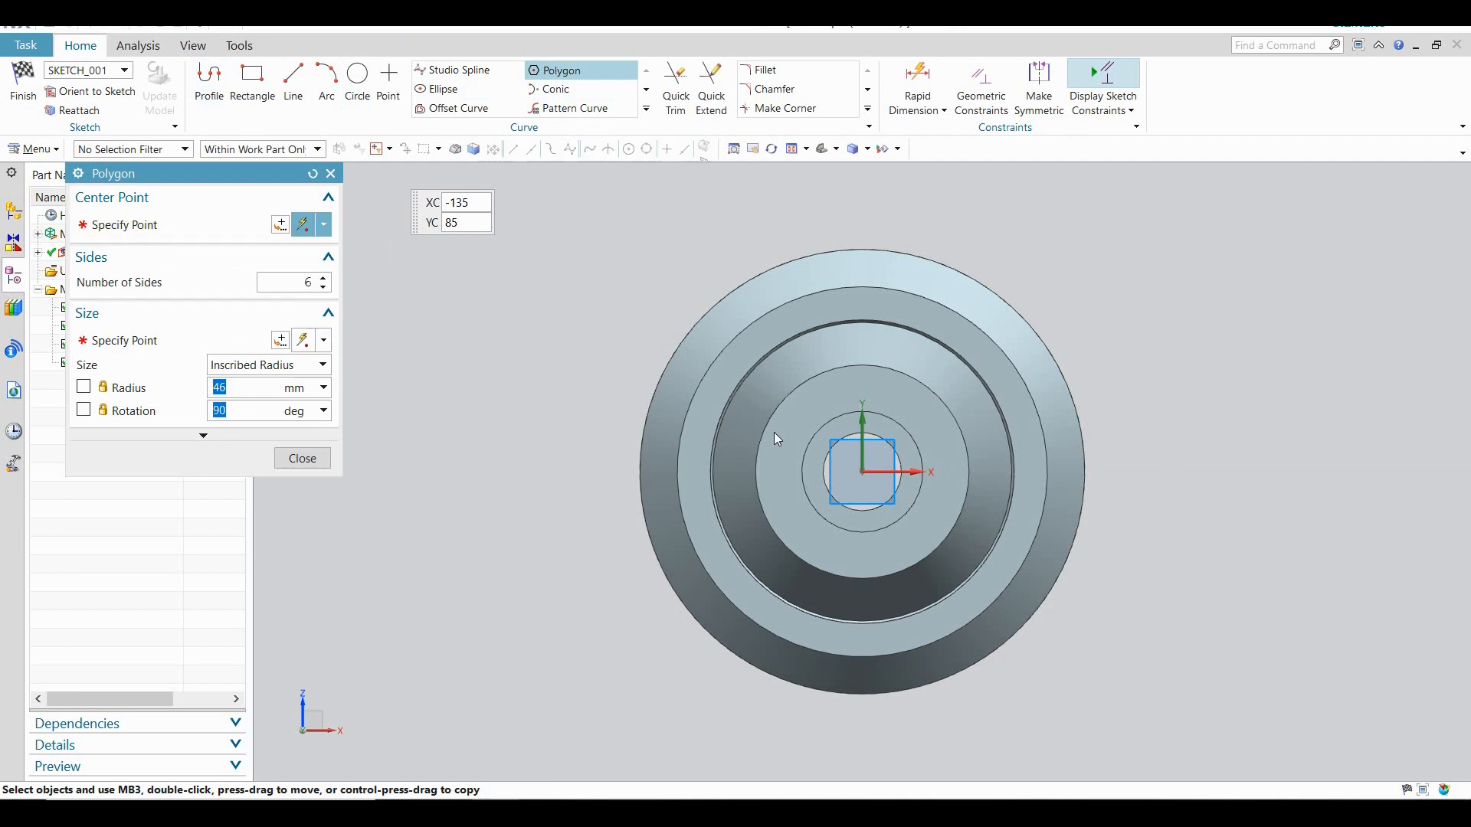
left_click(863, 472)
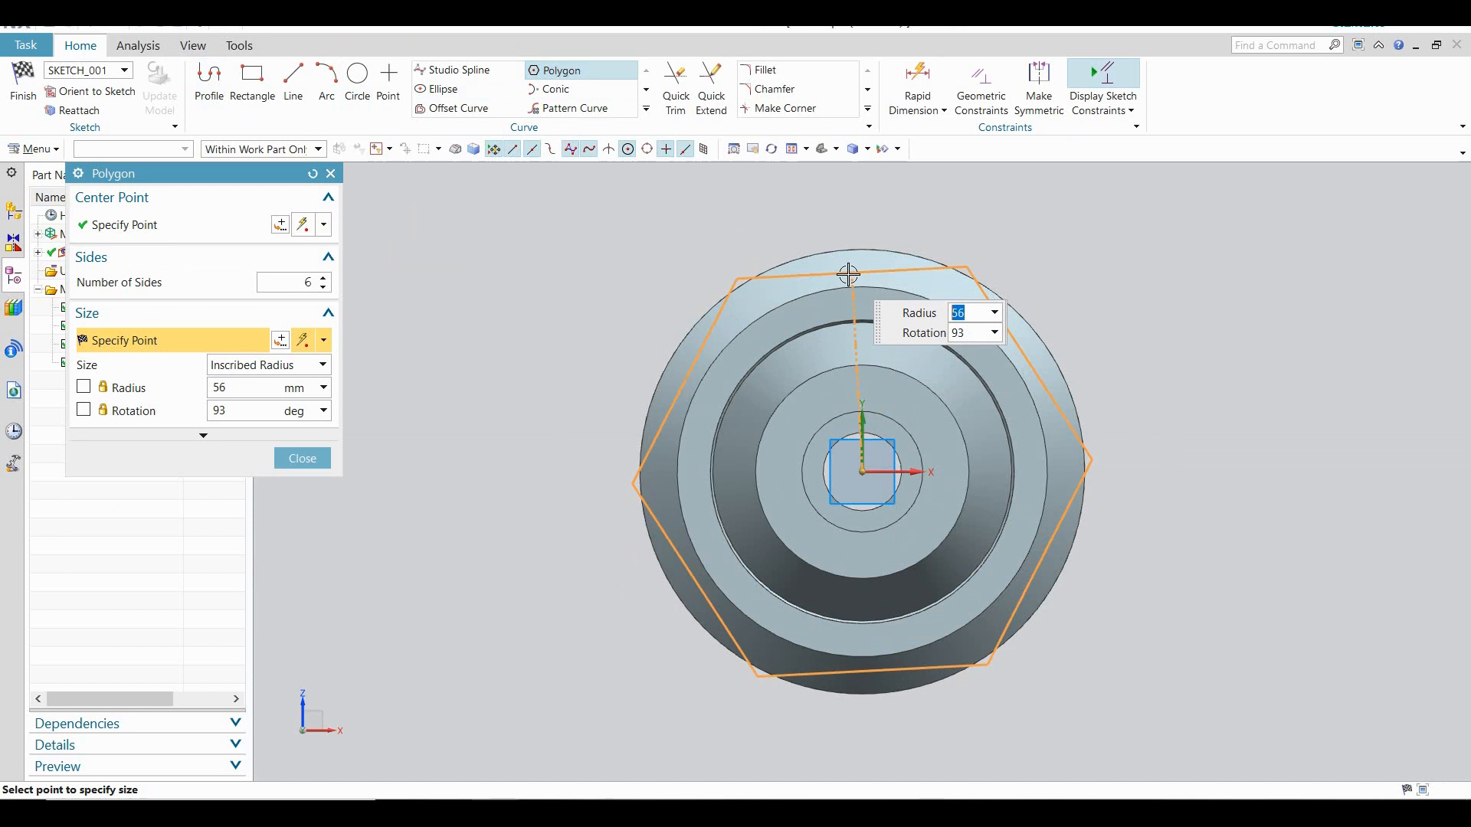
left_click(84, 410)
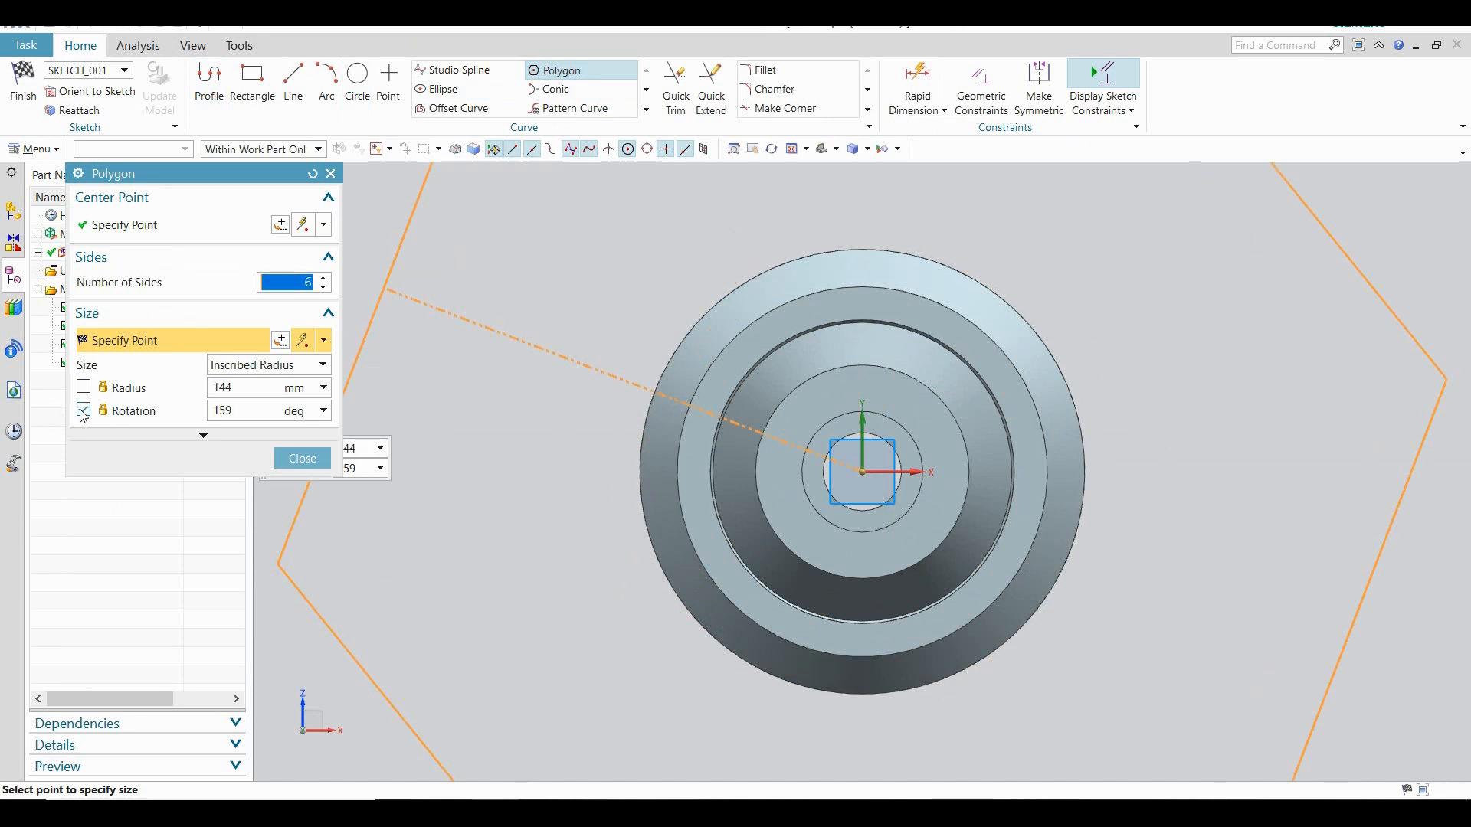
left_click_drag(230, 419, 203, 405)
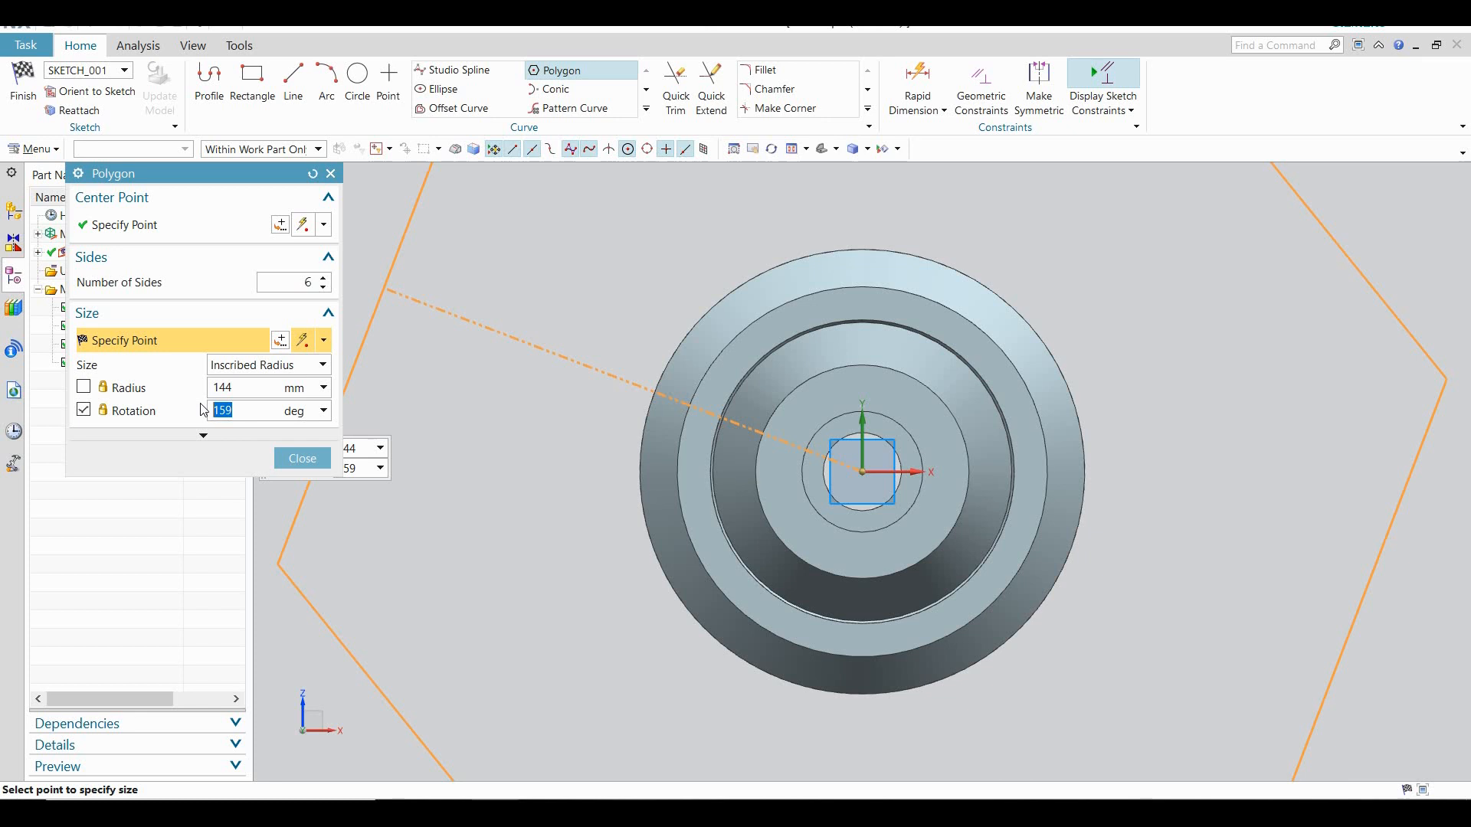
type("90")
key("Return")
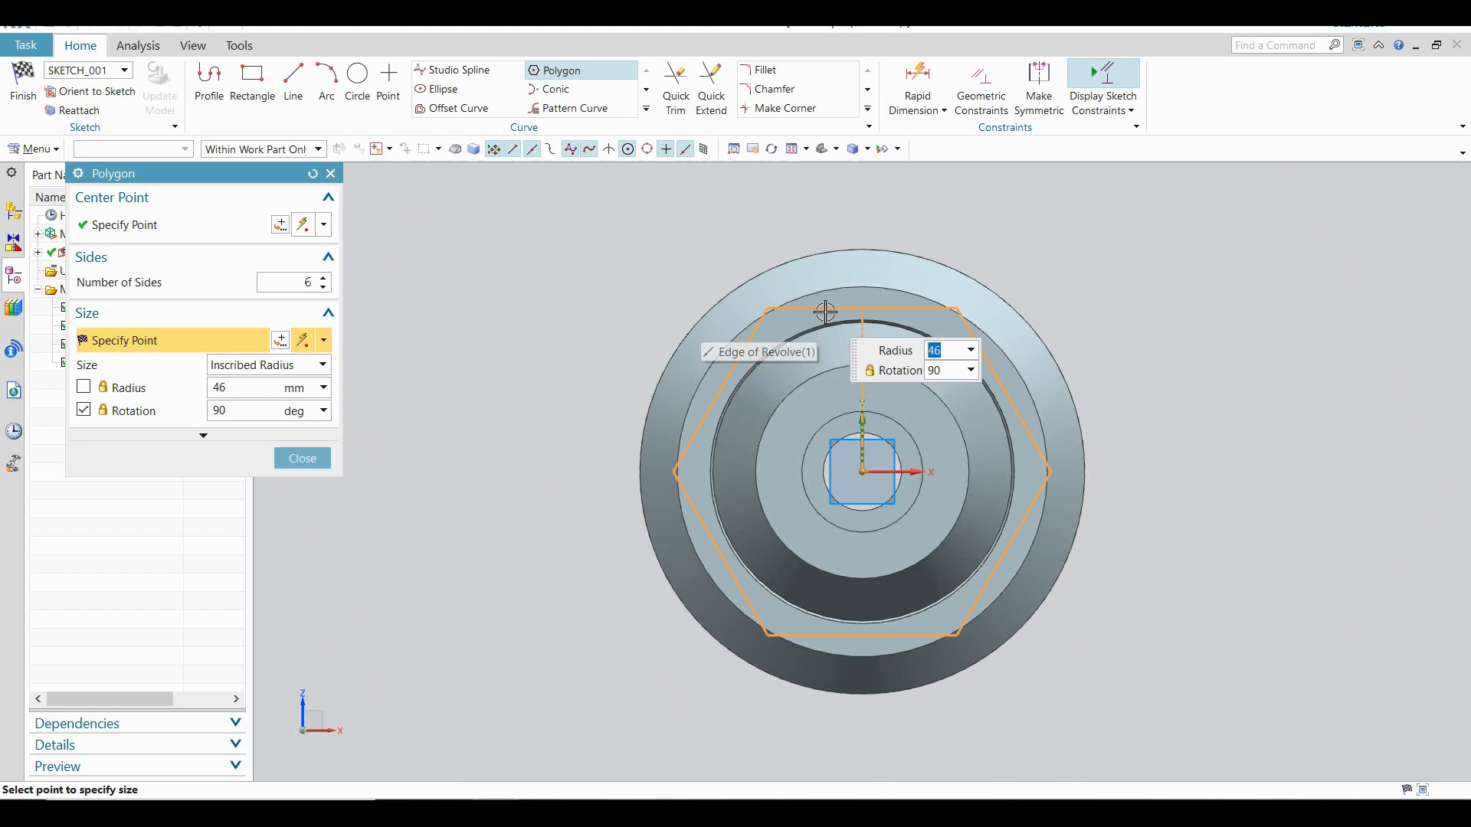
left_click(825, 312)
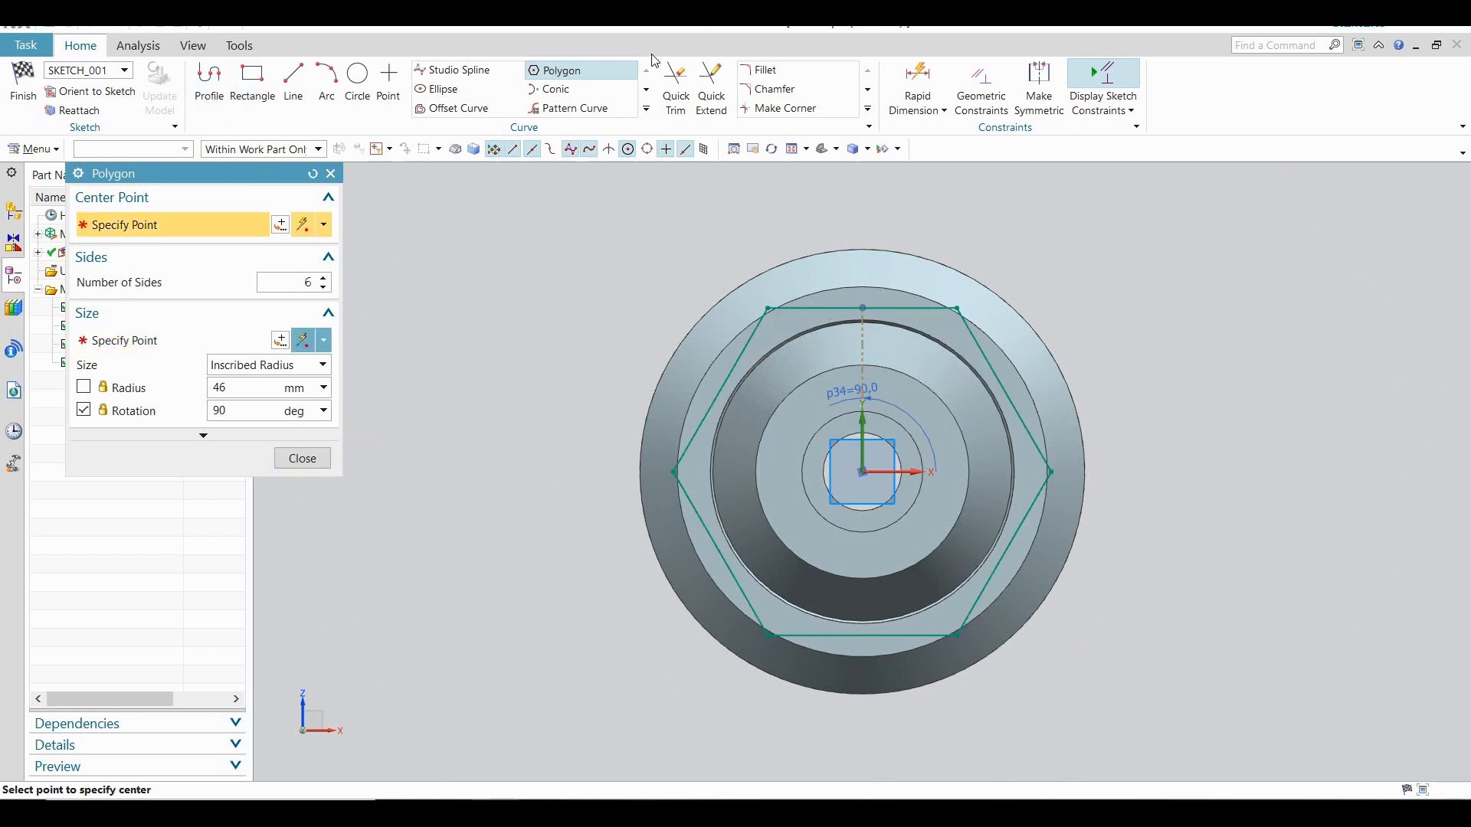
Dimension the hexagon across its two opposite horizontal corners and set the width to 120 mm
left_click(917, 79)
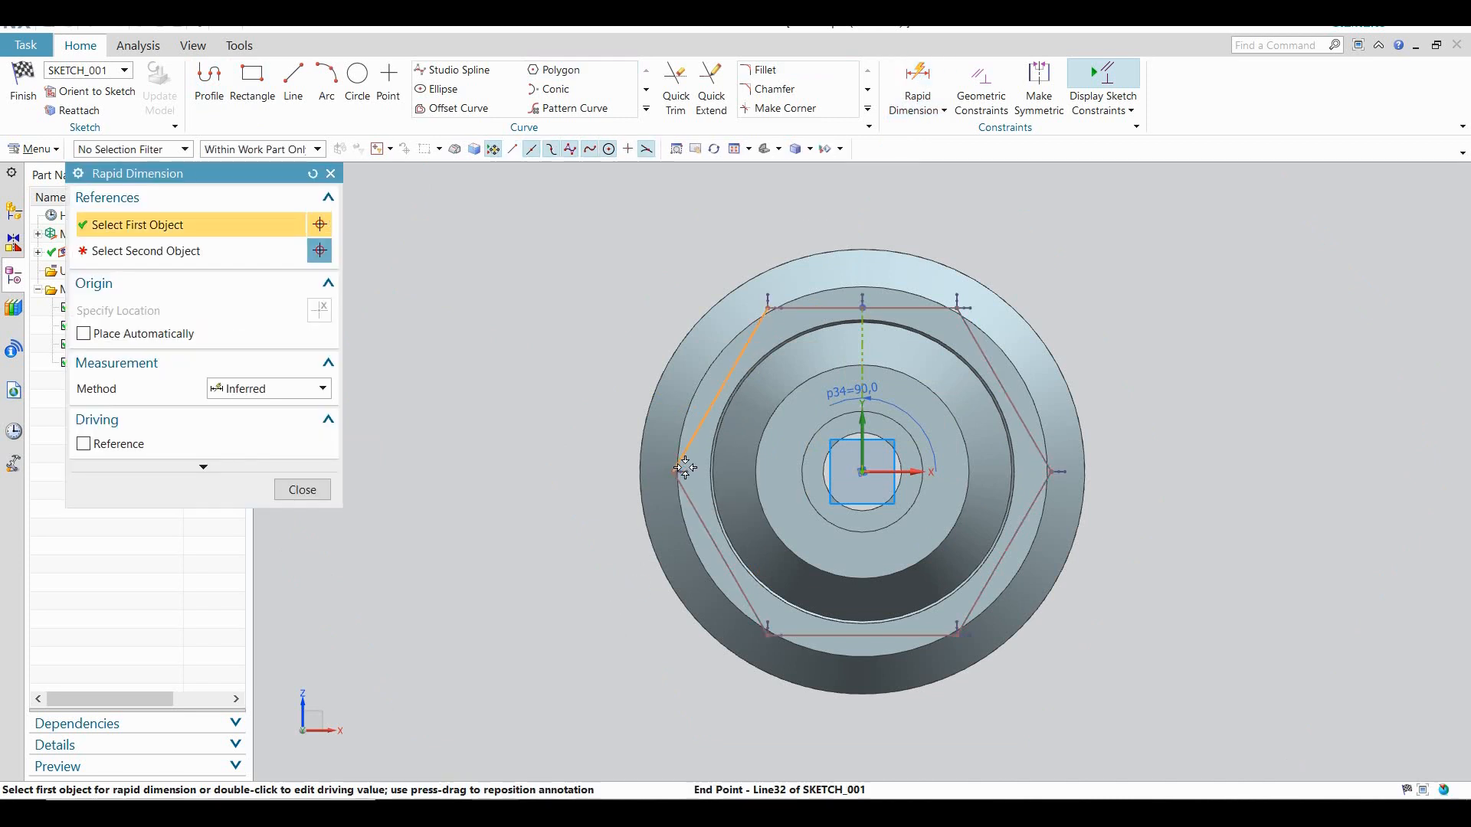
left_click(673, 468)
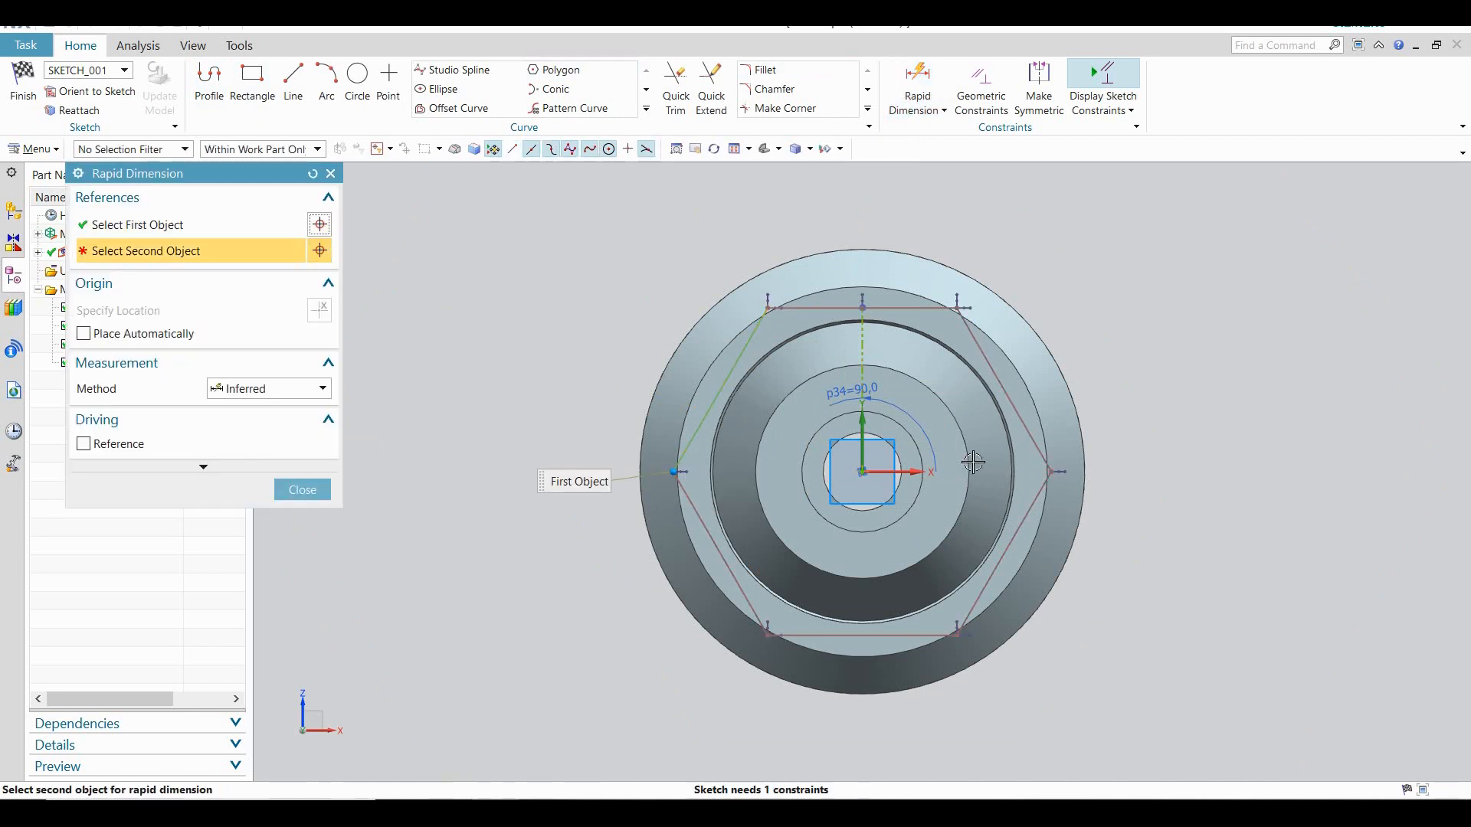
left_click(1051, 470)
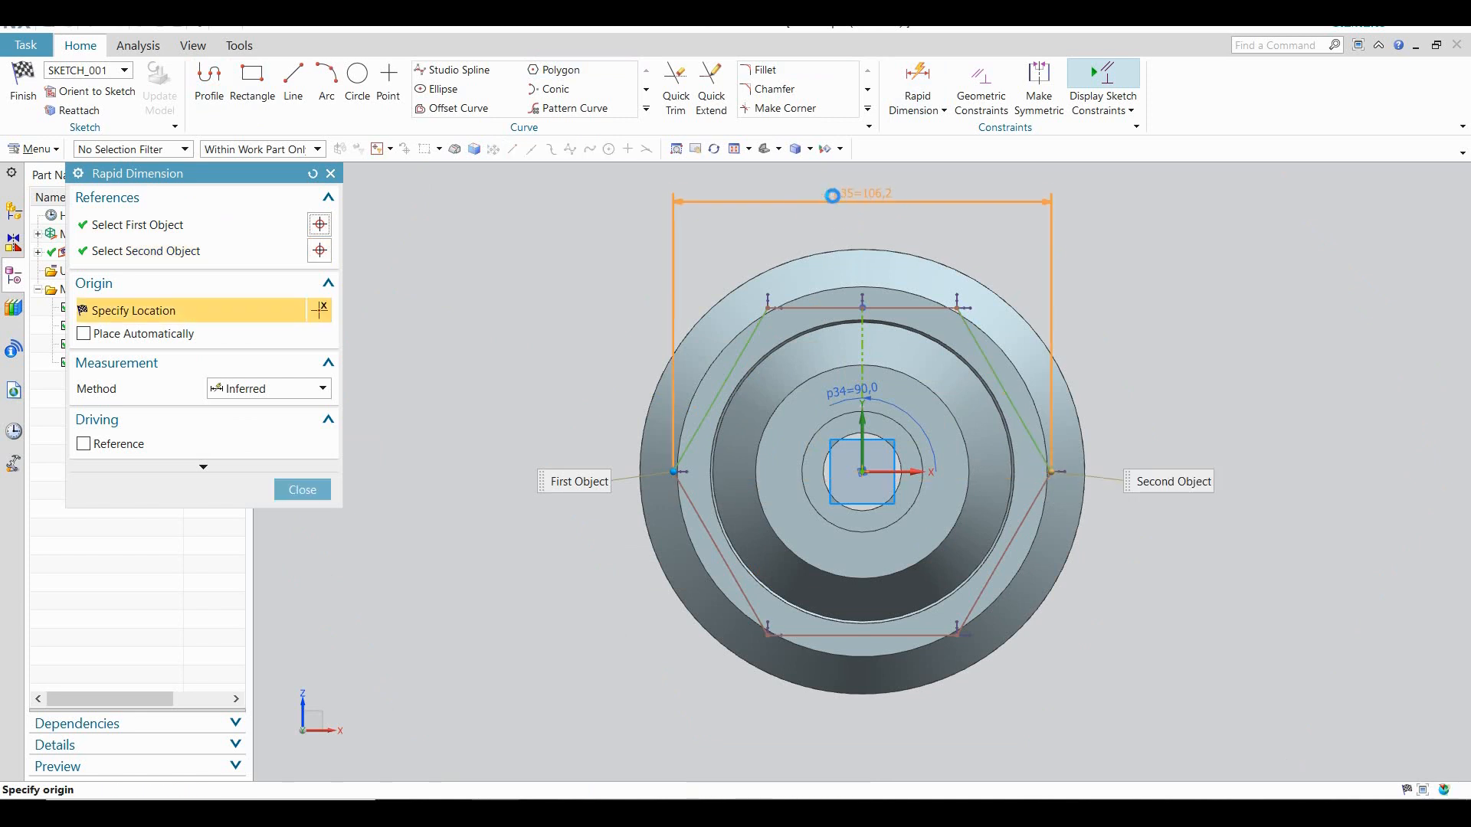
left_click(833, 197)
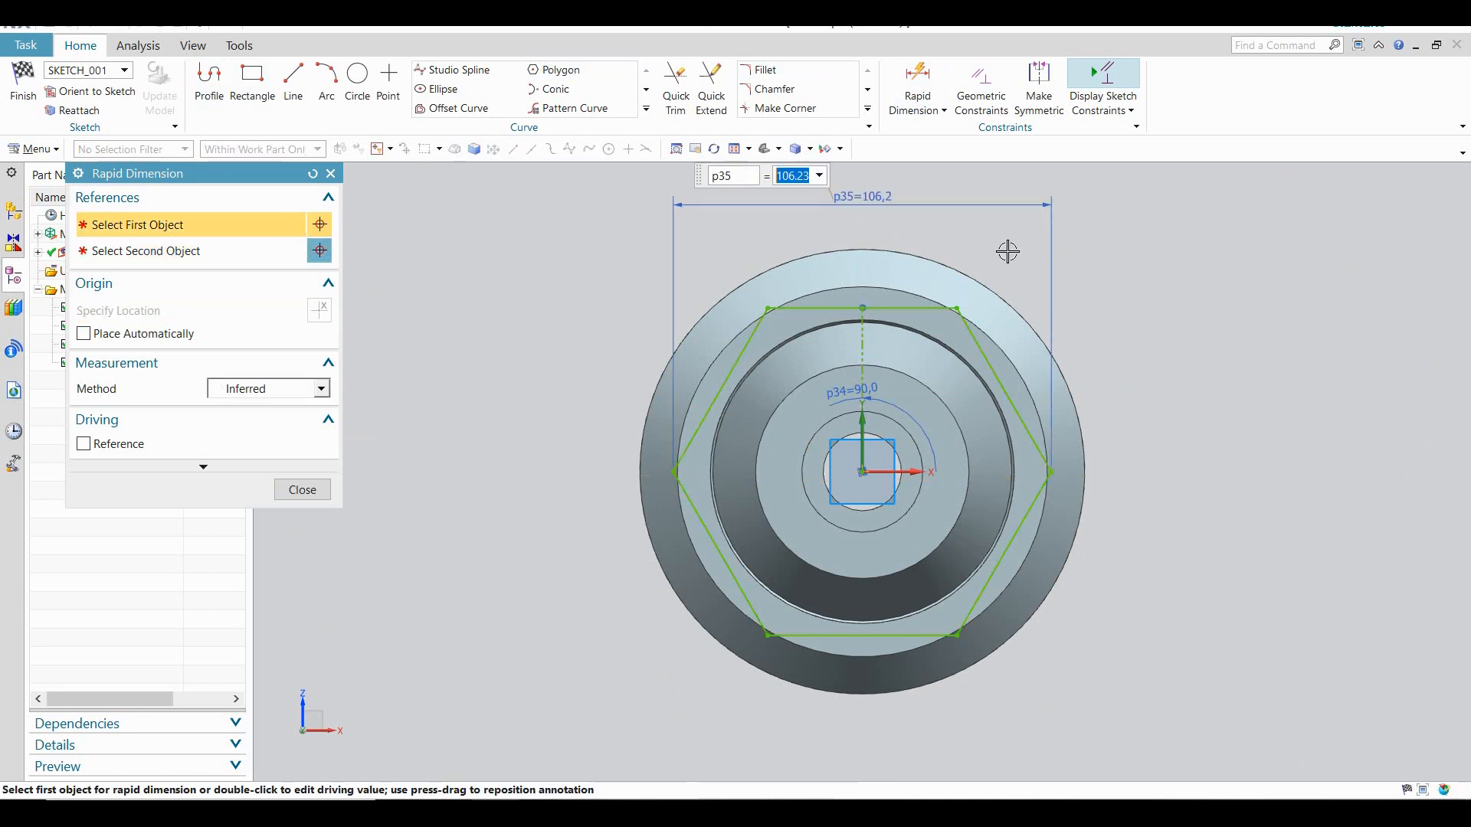
type("120")
key("Return")
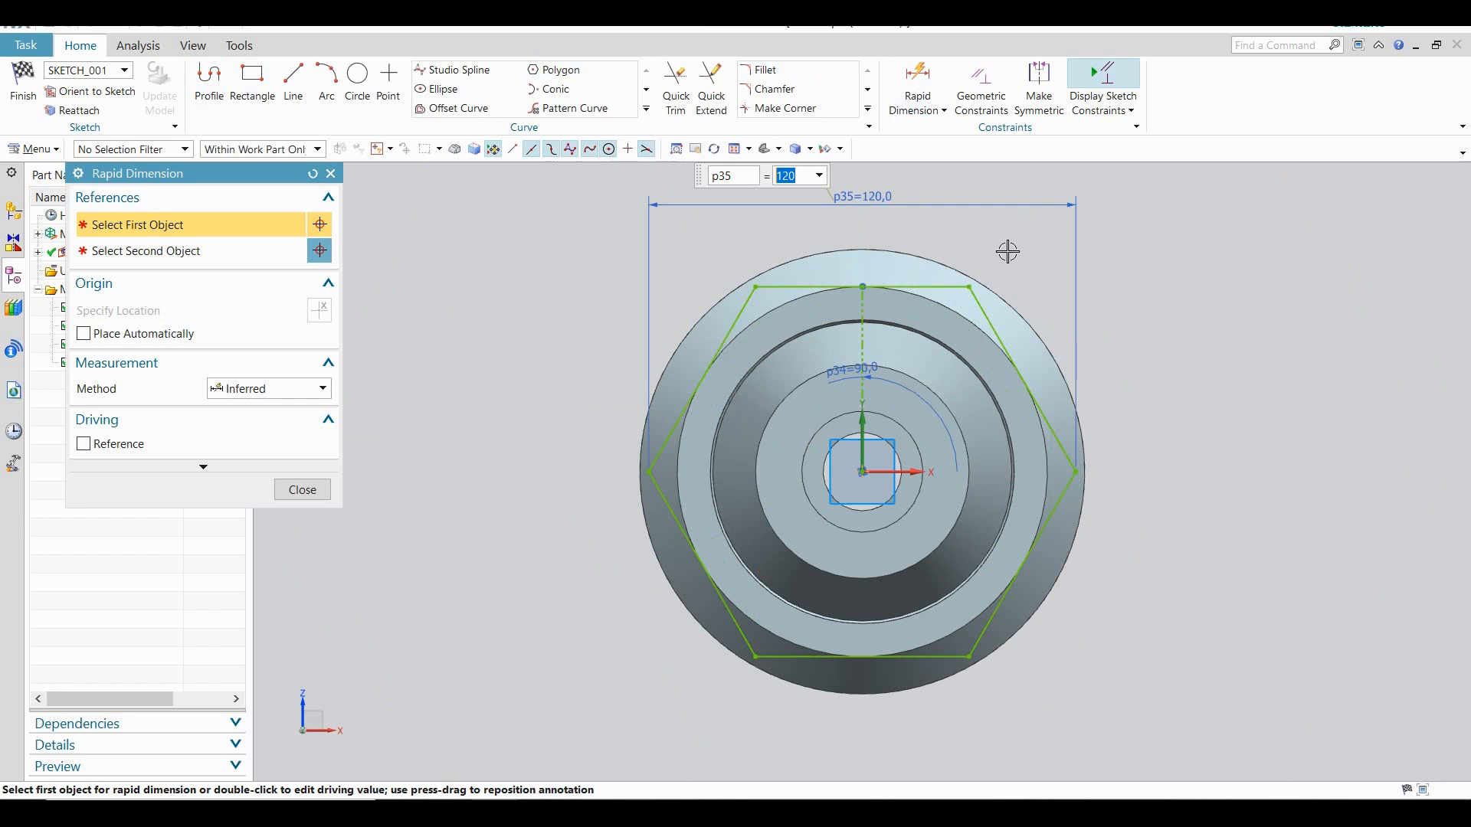
left_click(280, 498)
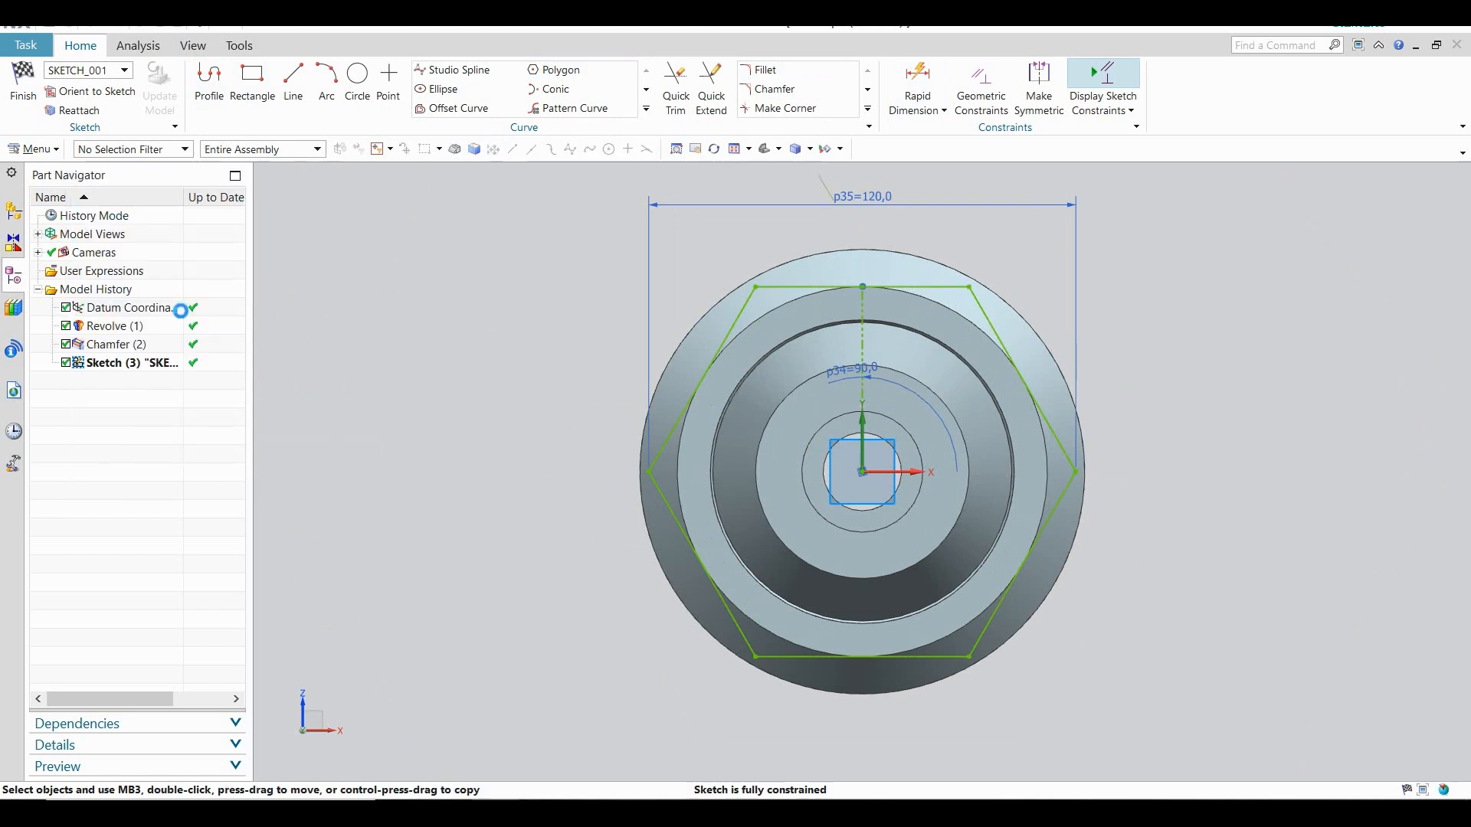
Finish the sketch and set the subtracting extrude to a two-sided offset from 0 to 26 mm outward from the hexagon
left_click(23, 84)
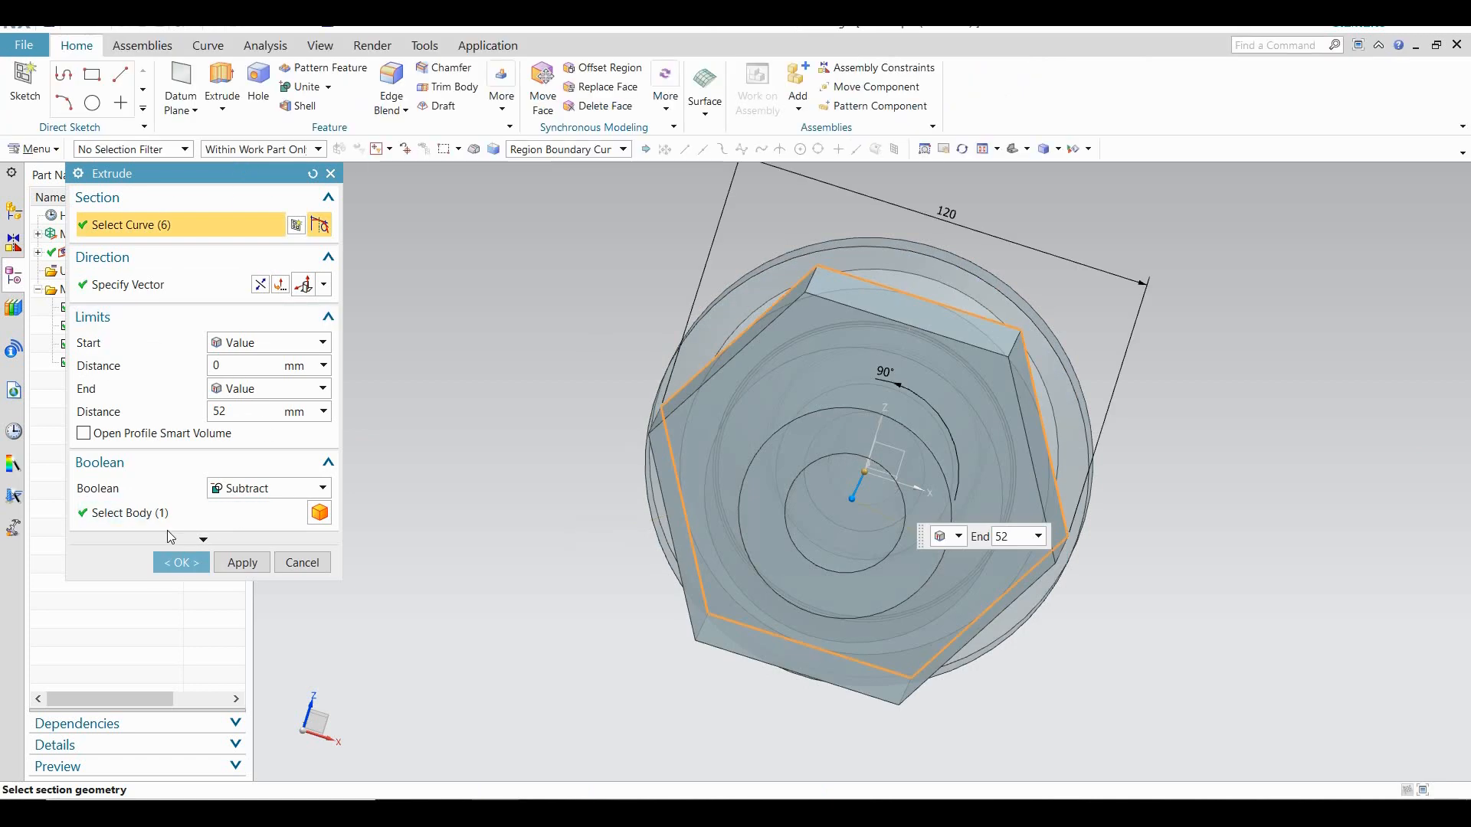
left_click(276, 494)
left_click(278, 495)
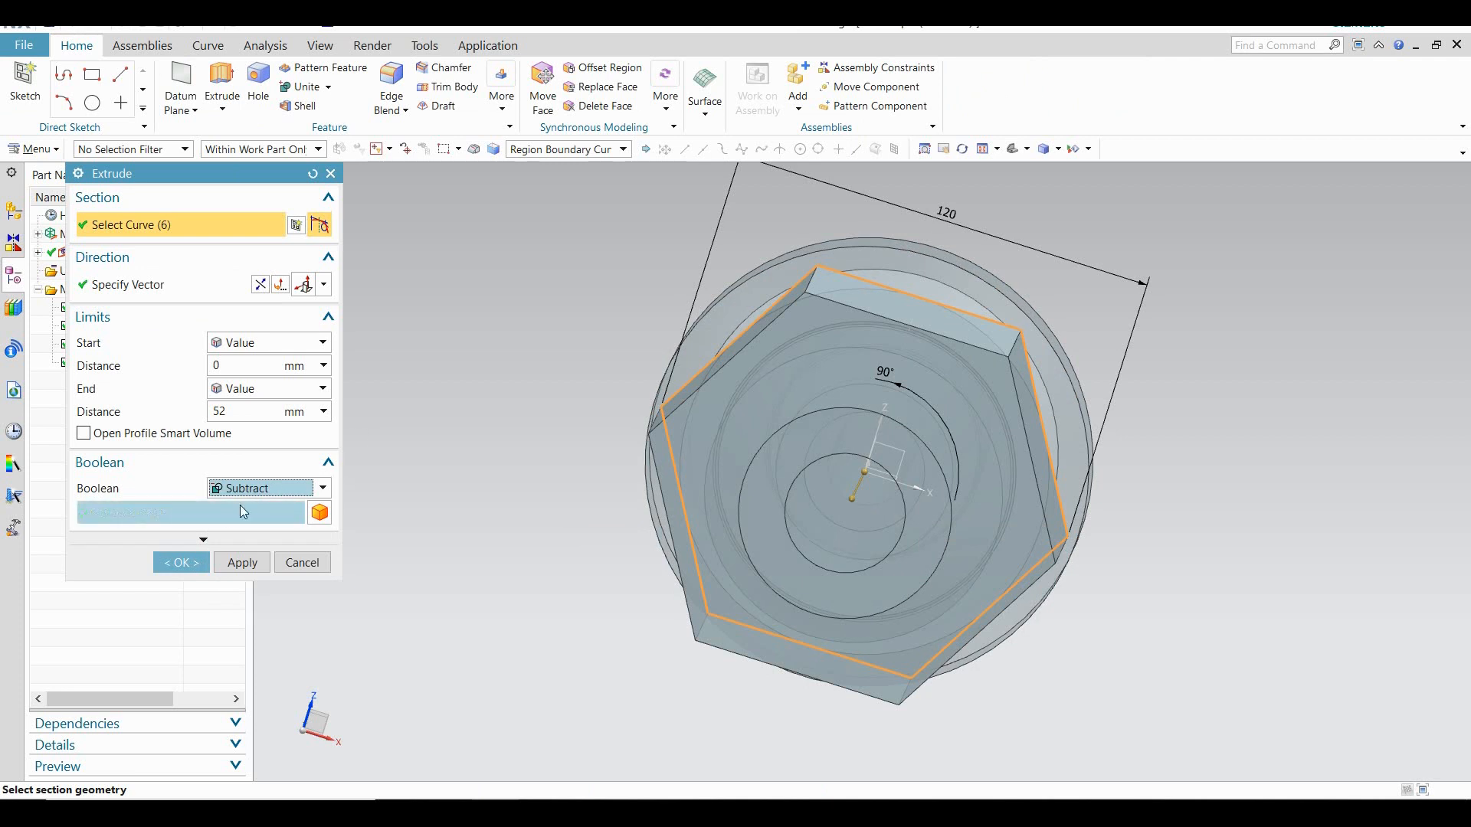
left_click(203, 541)
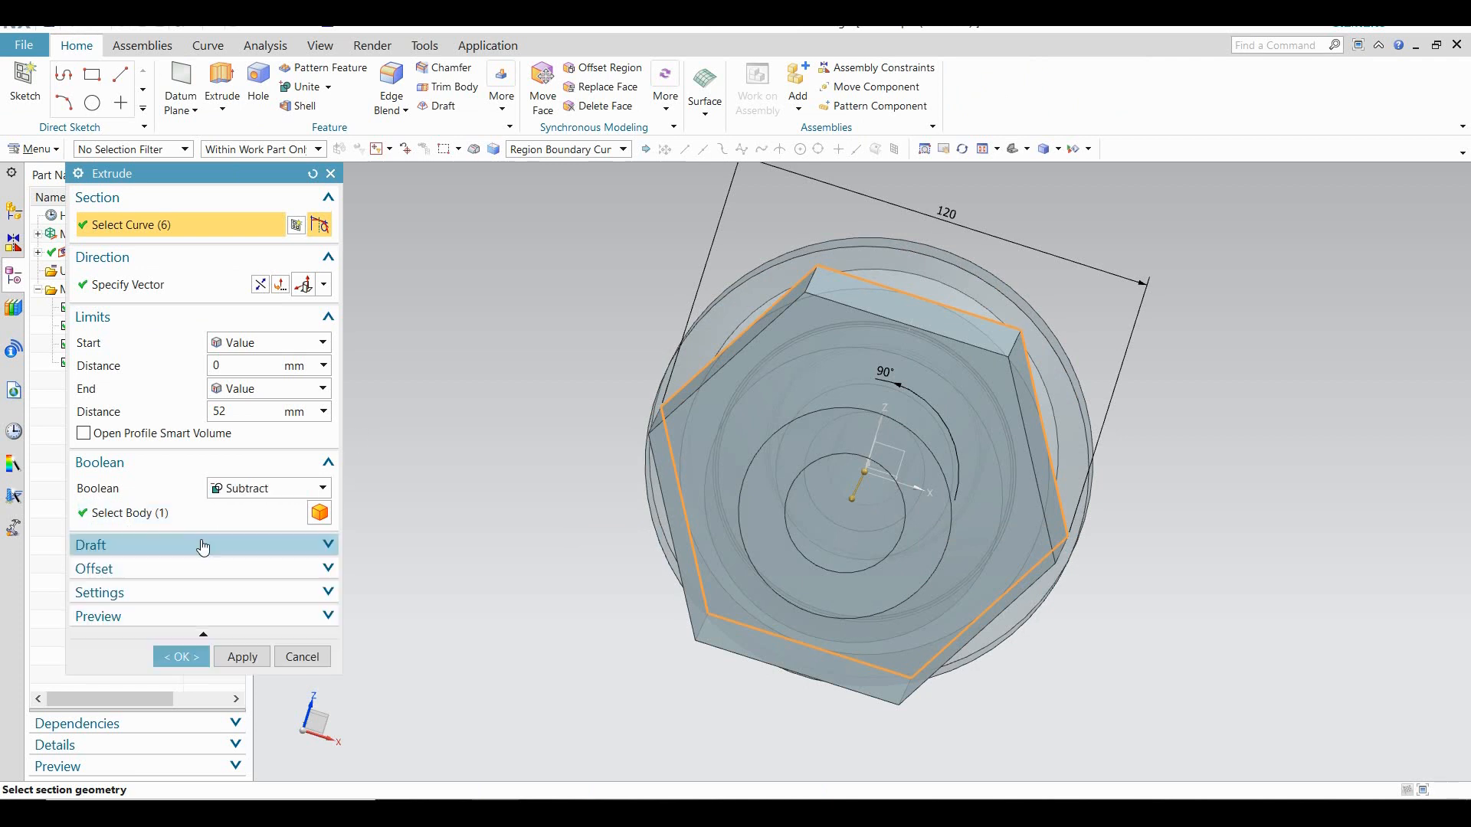
left_click(169, 583)
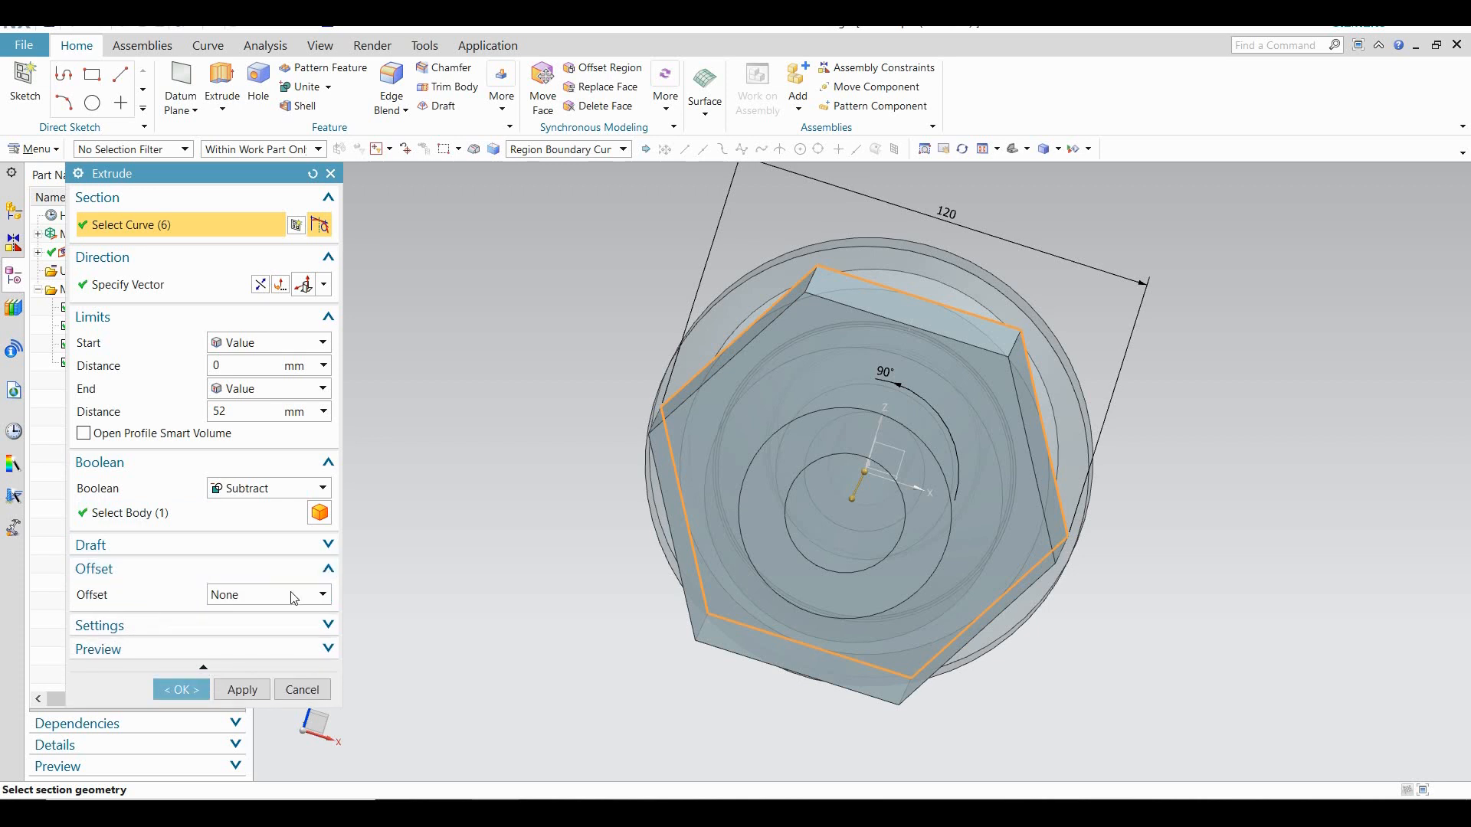
left_click(294, 598)
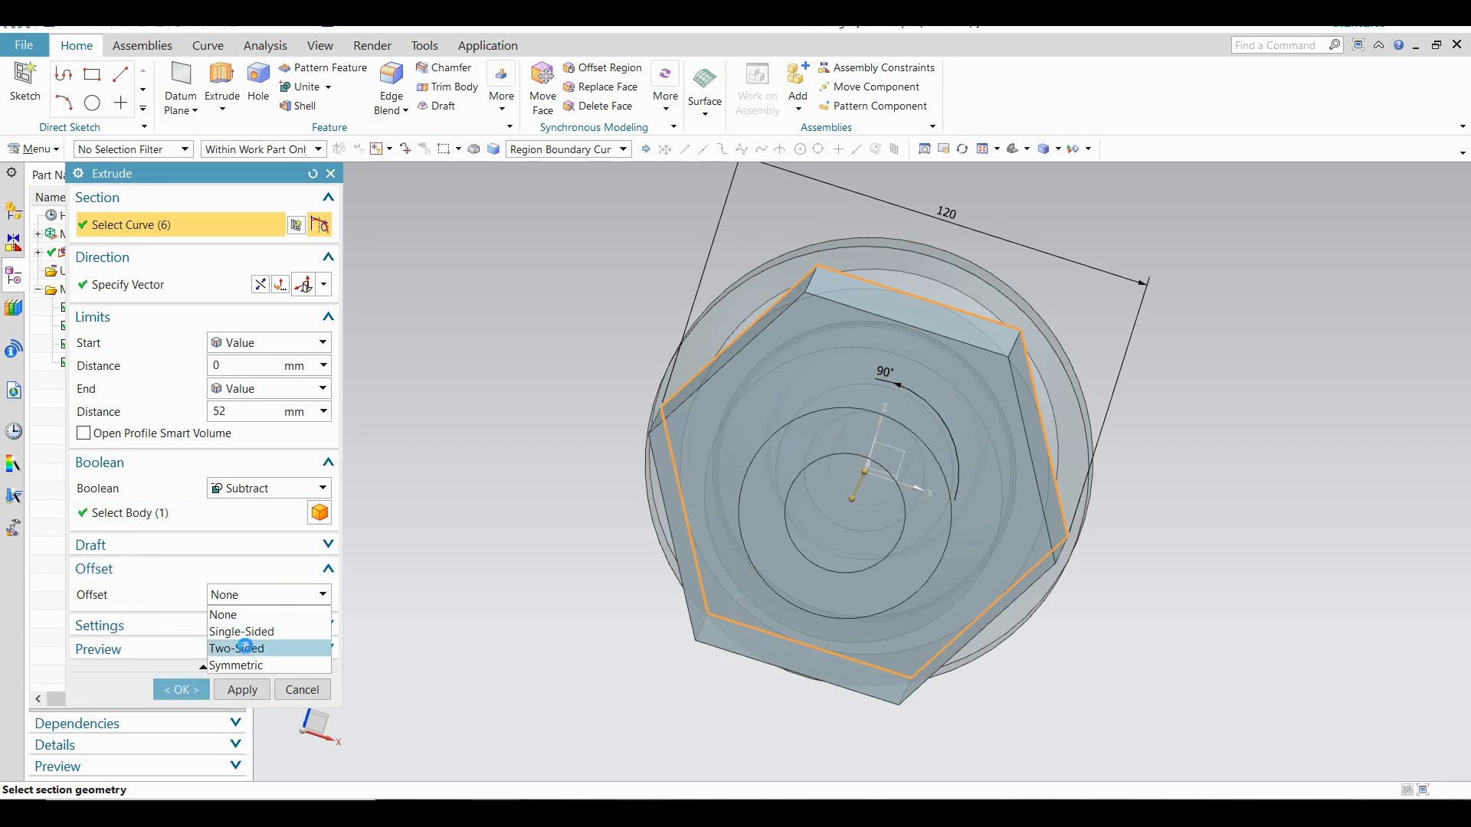
left_click(244, 648)
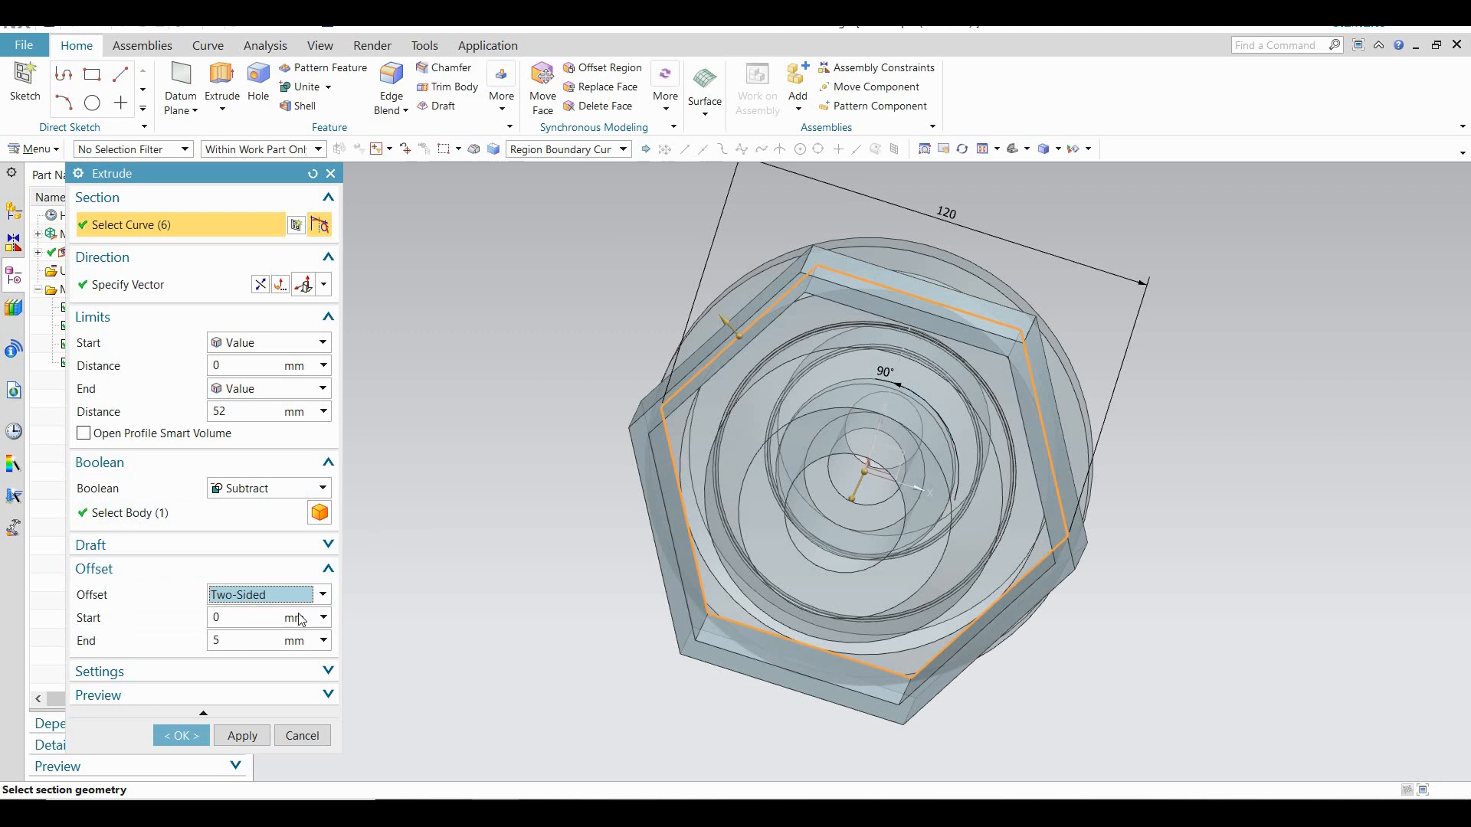
left_click_drag(728, 320, 673, 260)
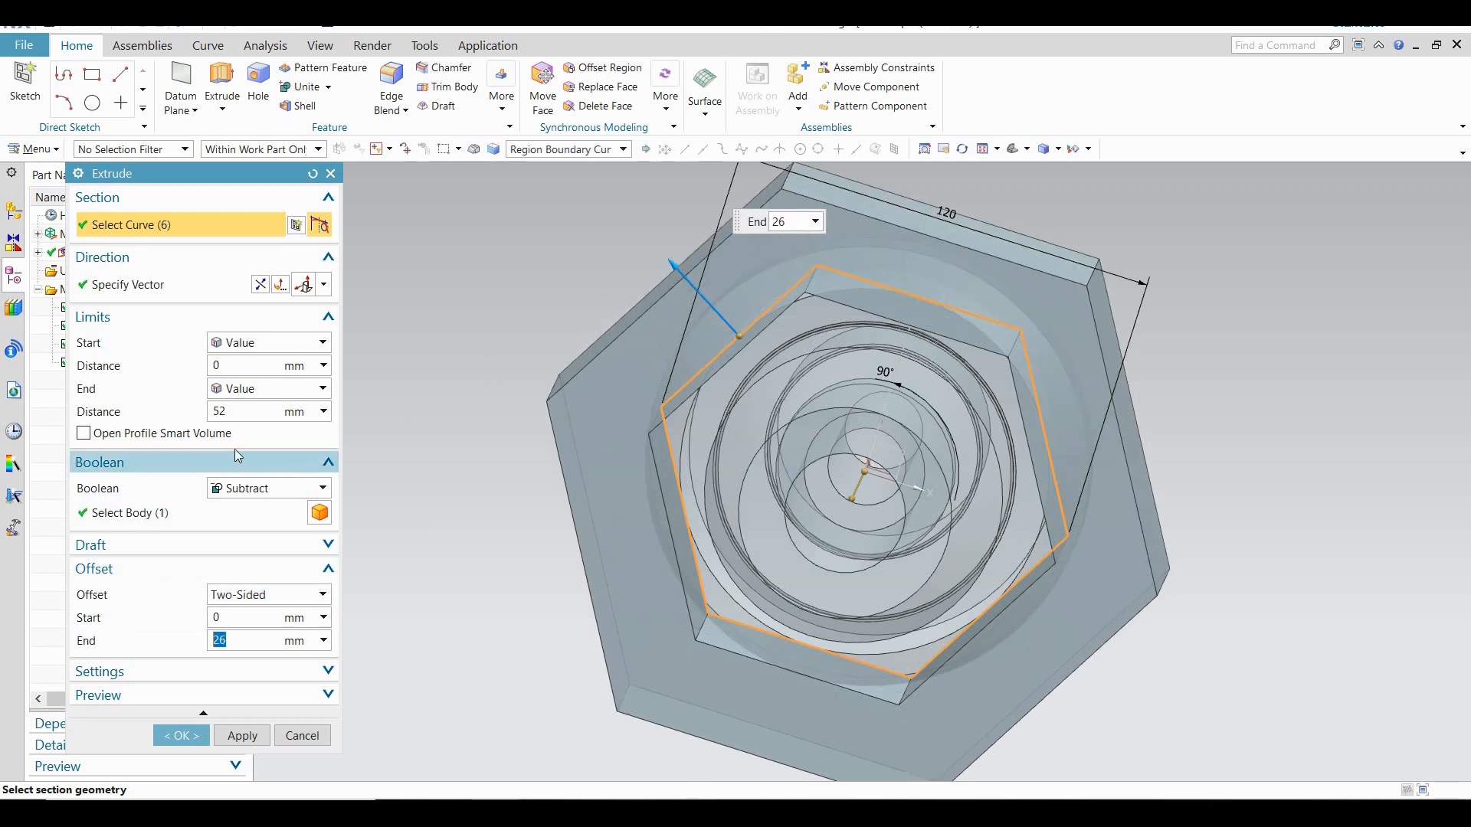
Set the extrude's end distance to 100 mm and cut the hexagonal shape through the flange
left_click(245, 410)
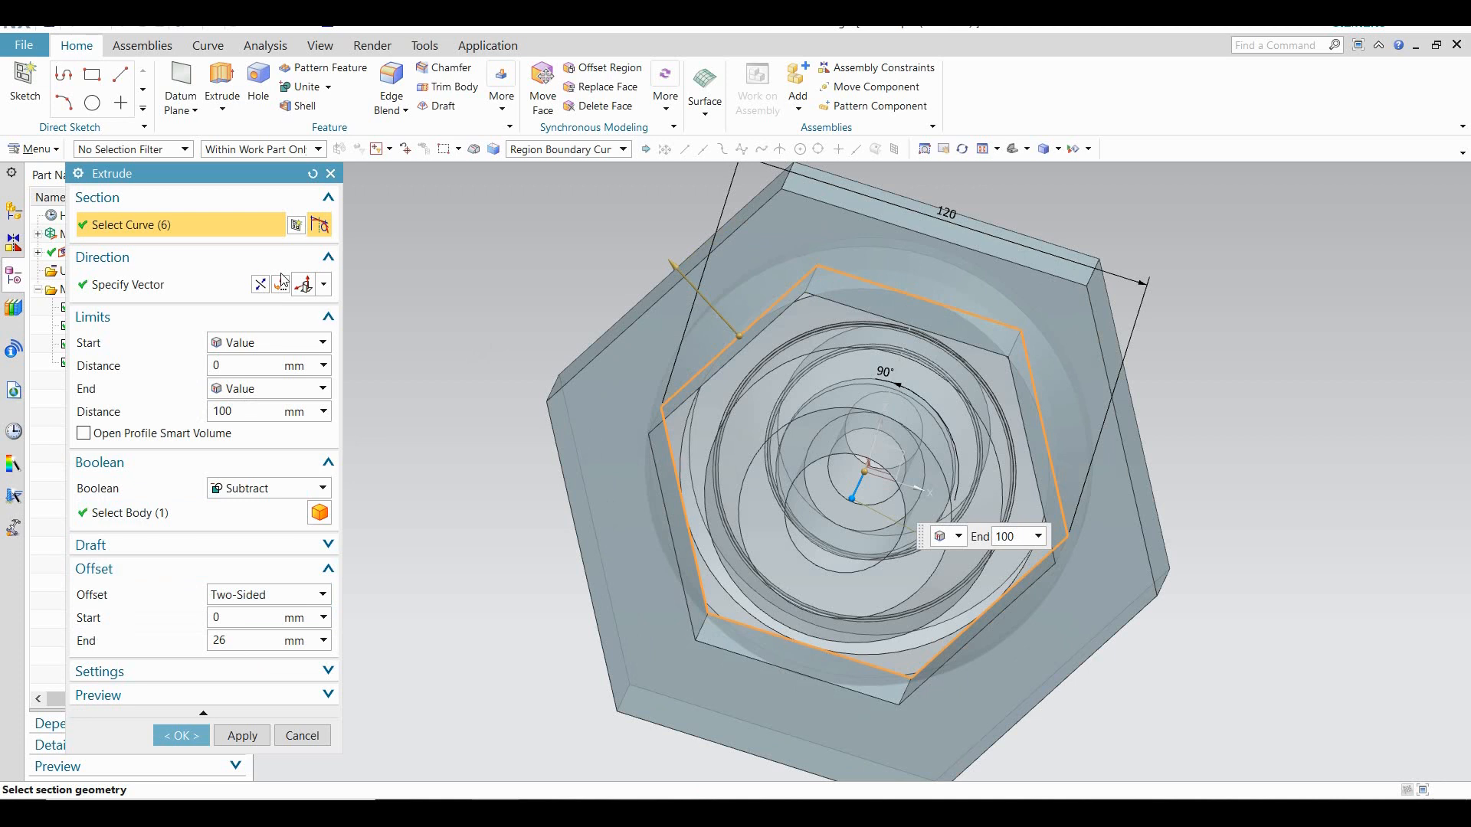
middle_click_drag(399, 276, 418, 355)
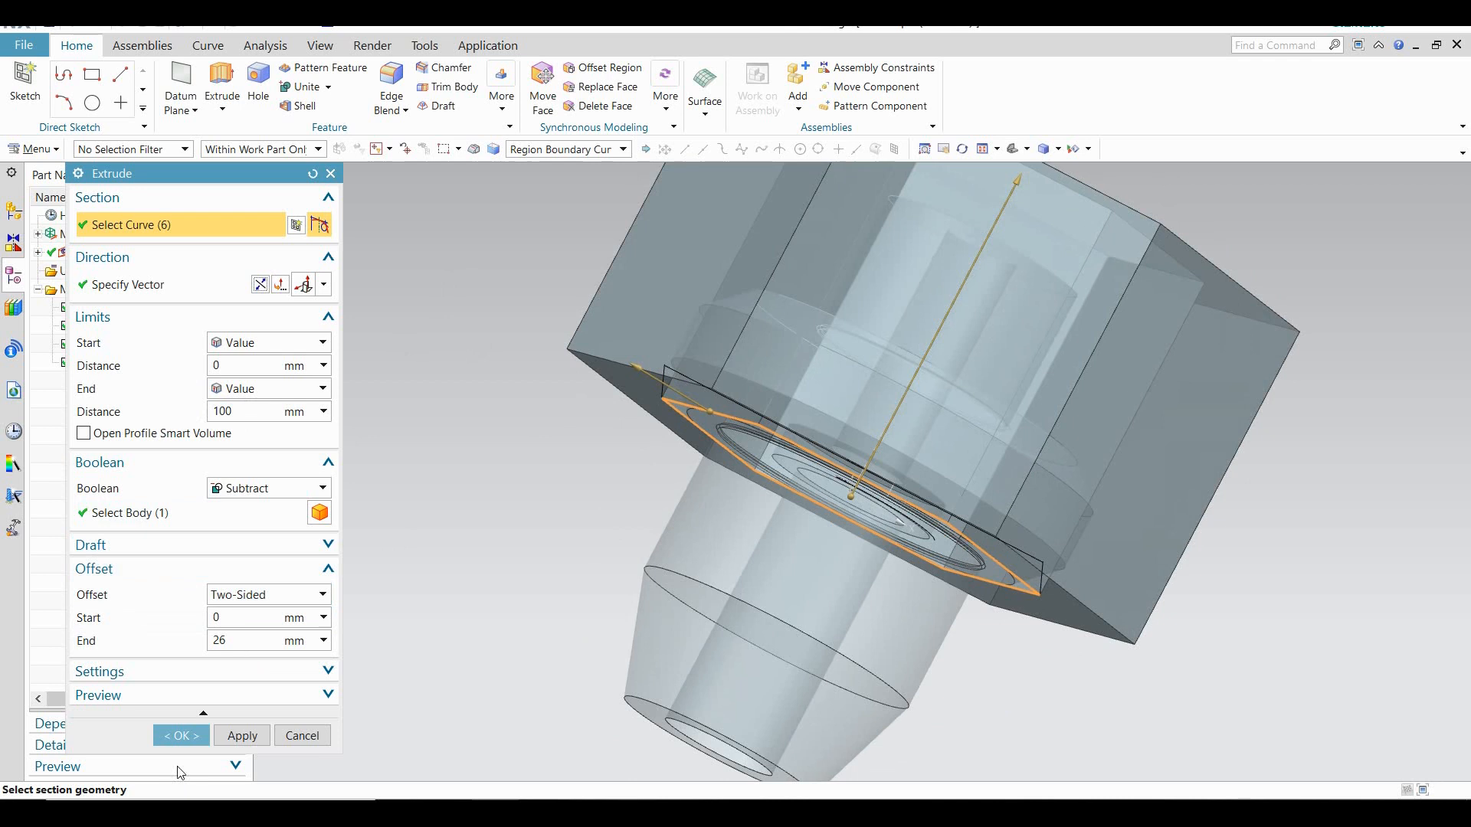
left_click(181, 736)
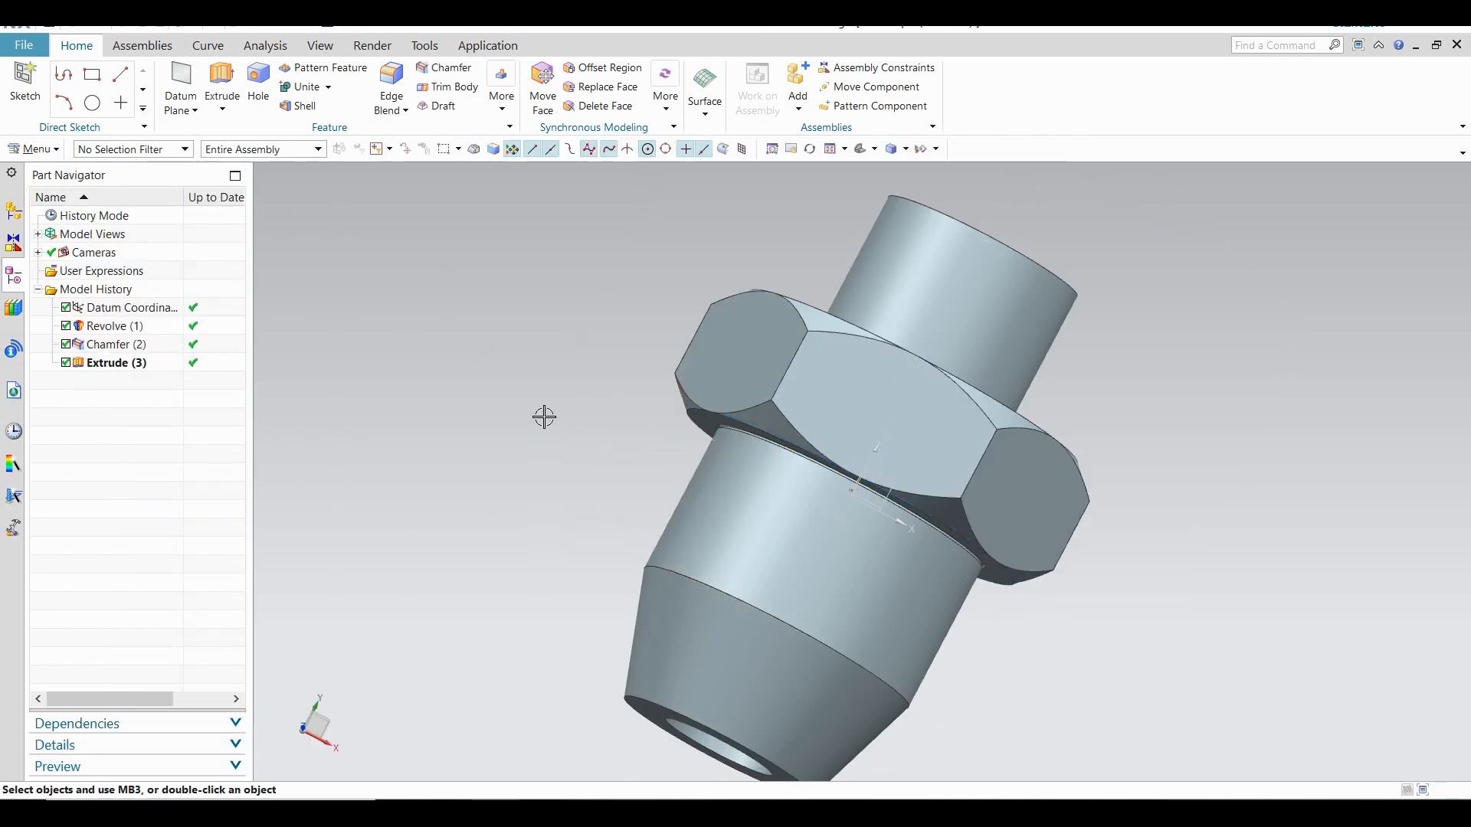
Chamfer the outer circular edge at the end of the narrow cylinder with a 5 mm distance at 45 degrees
middle_click_drag(544, 417, 594, 349)
scroll(594, 349, "down", 3)
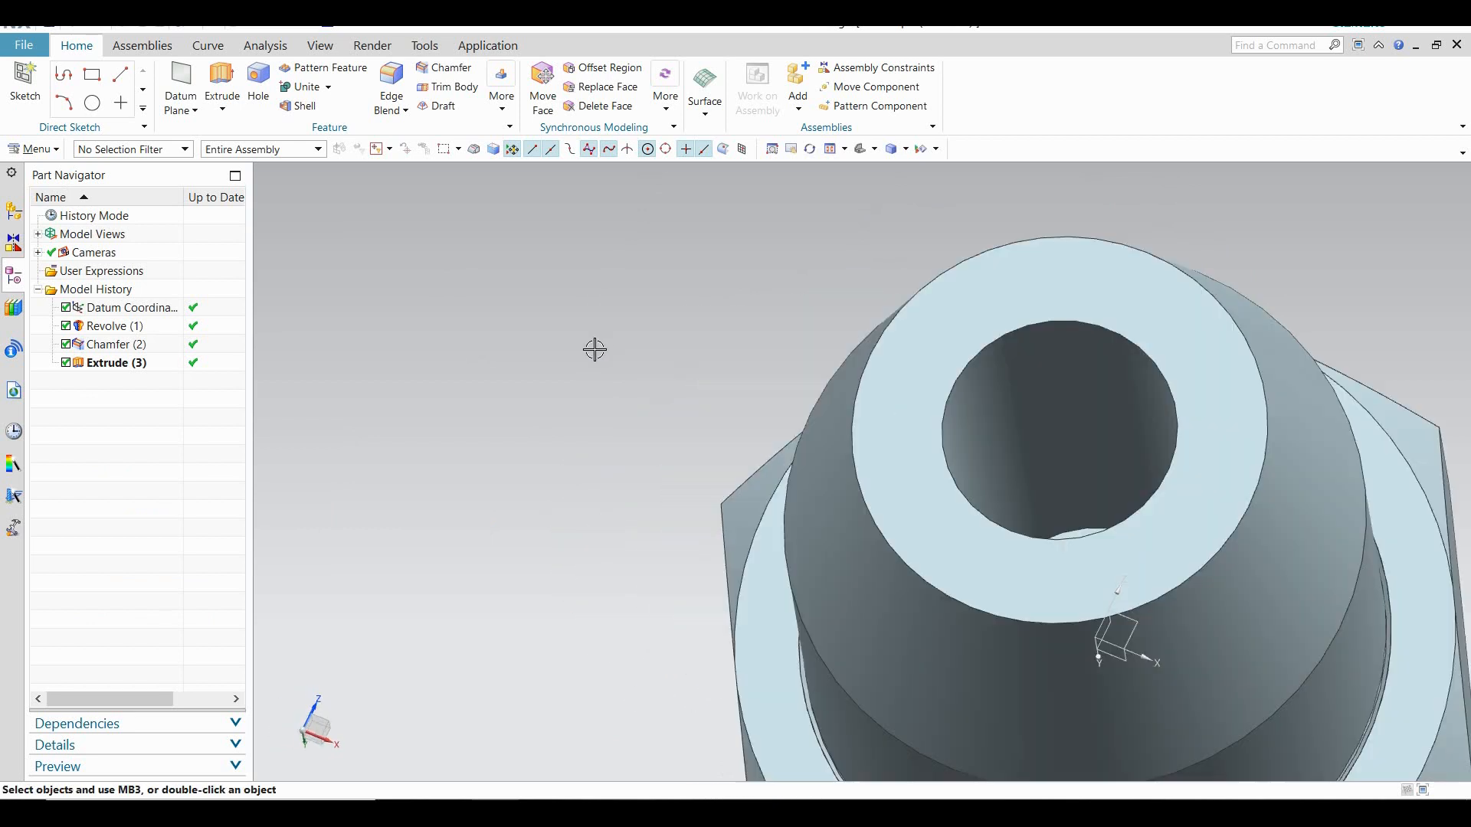
scroll(594, 350, "up", 5)
middle_click_drag(549, 402, 601, 354)
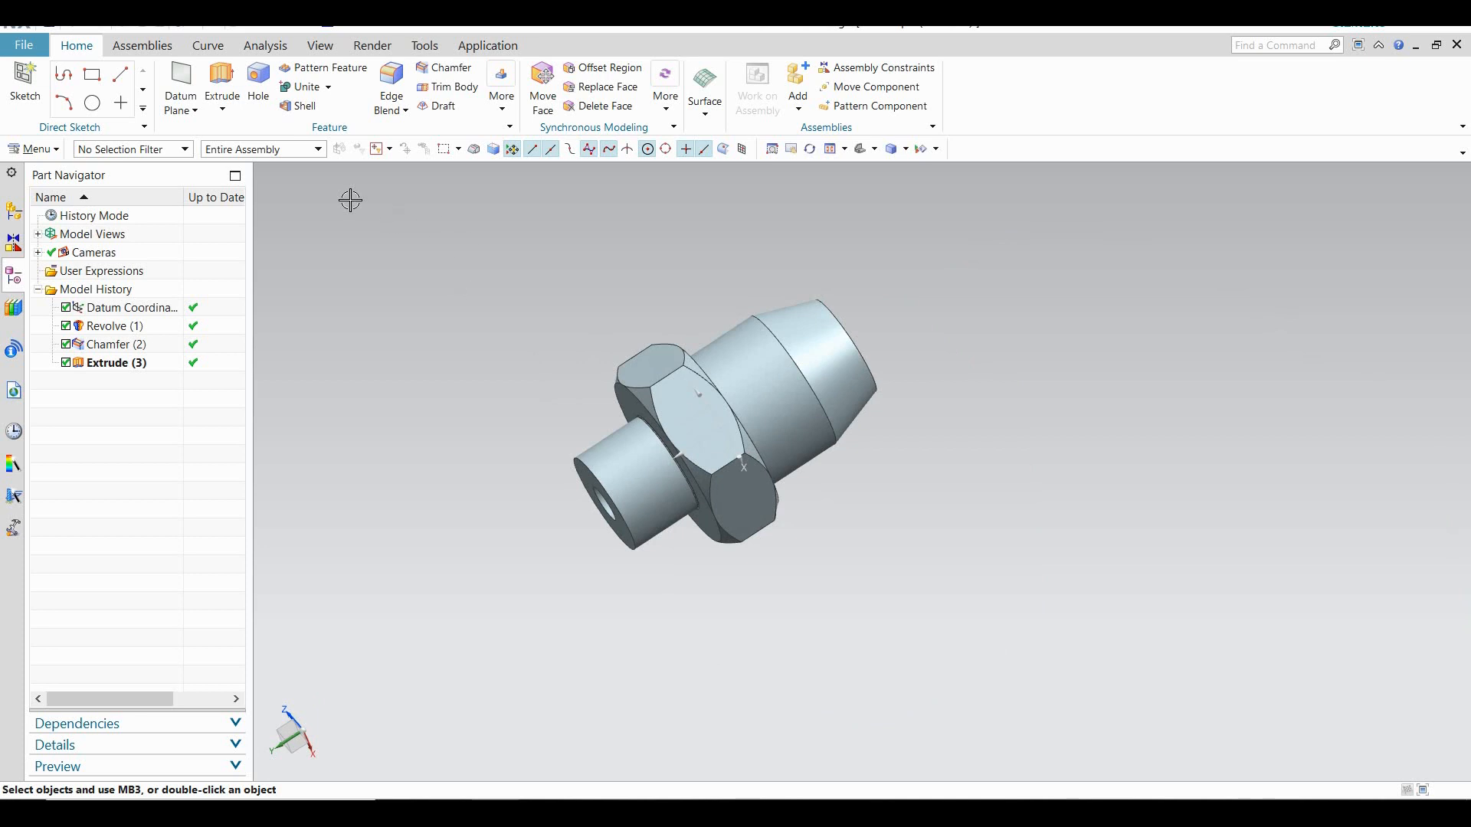
left_click(426, 67)
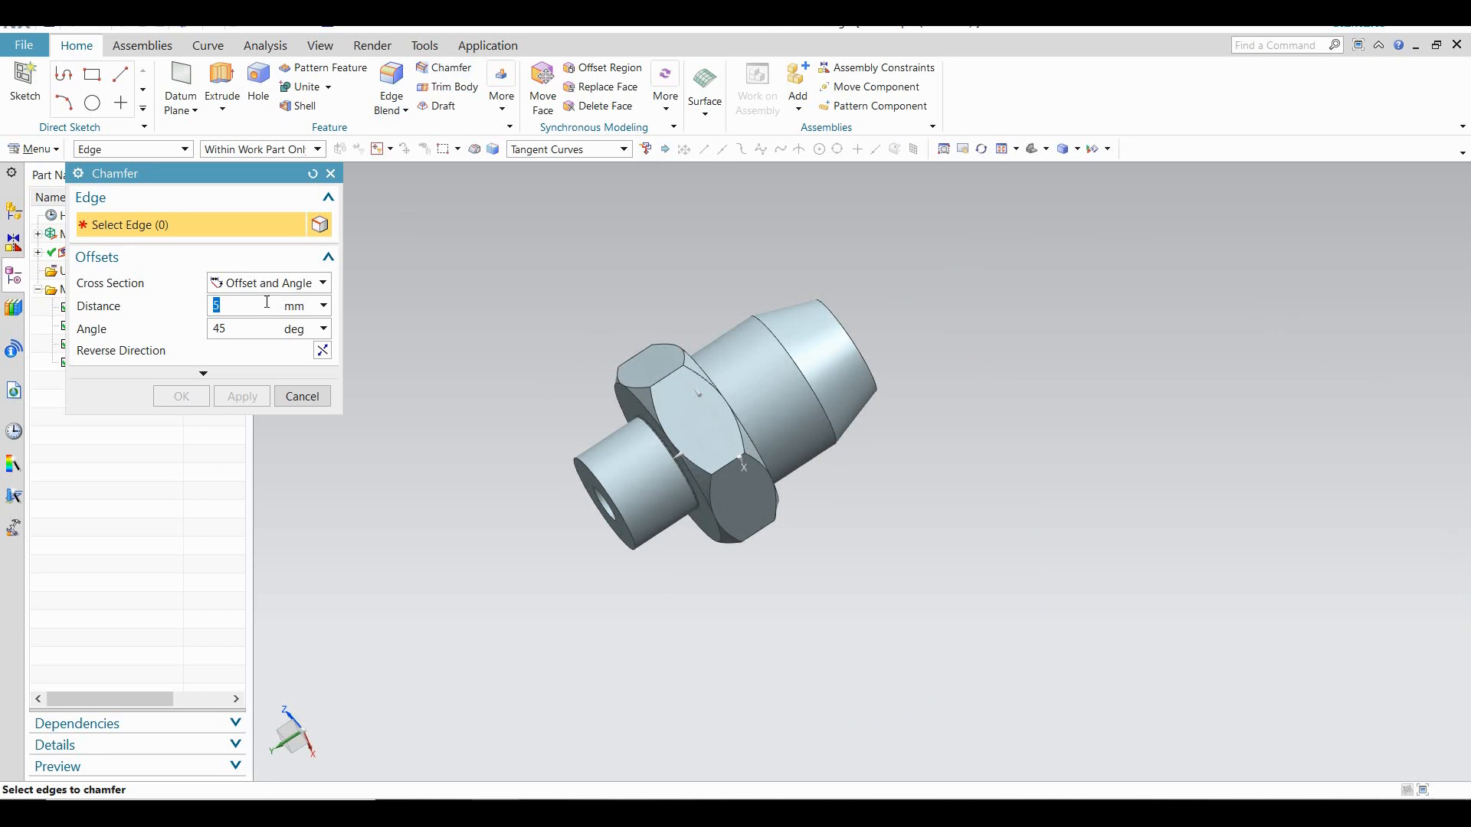
left_click(584, 468)
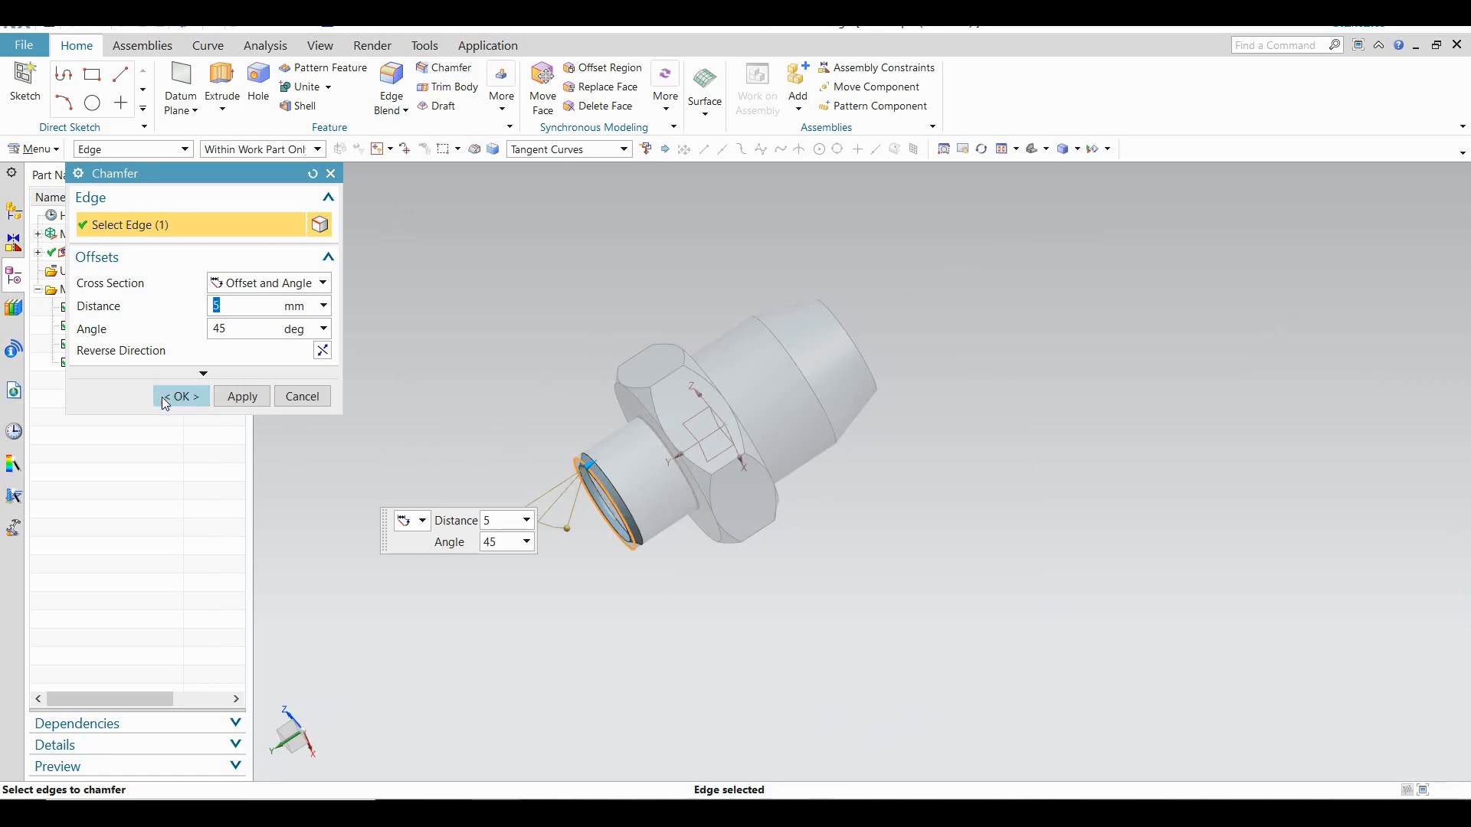
left_click(182, 397)
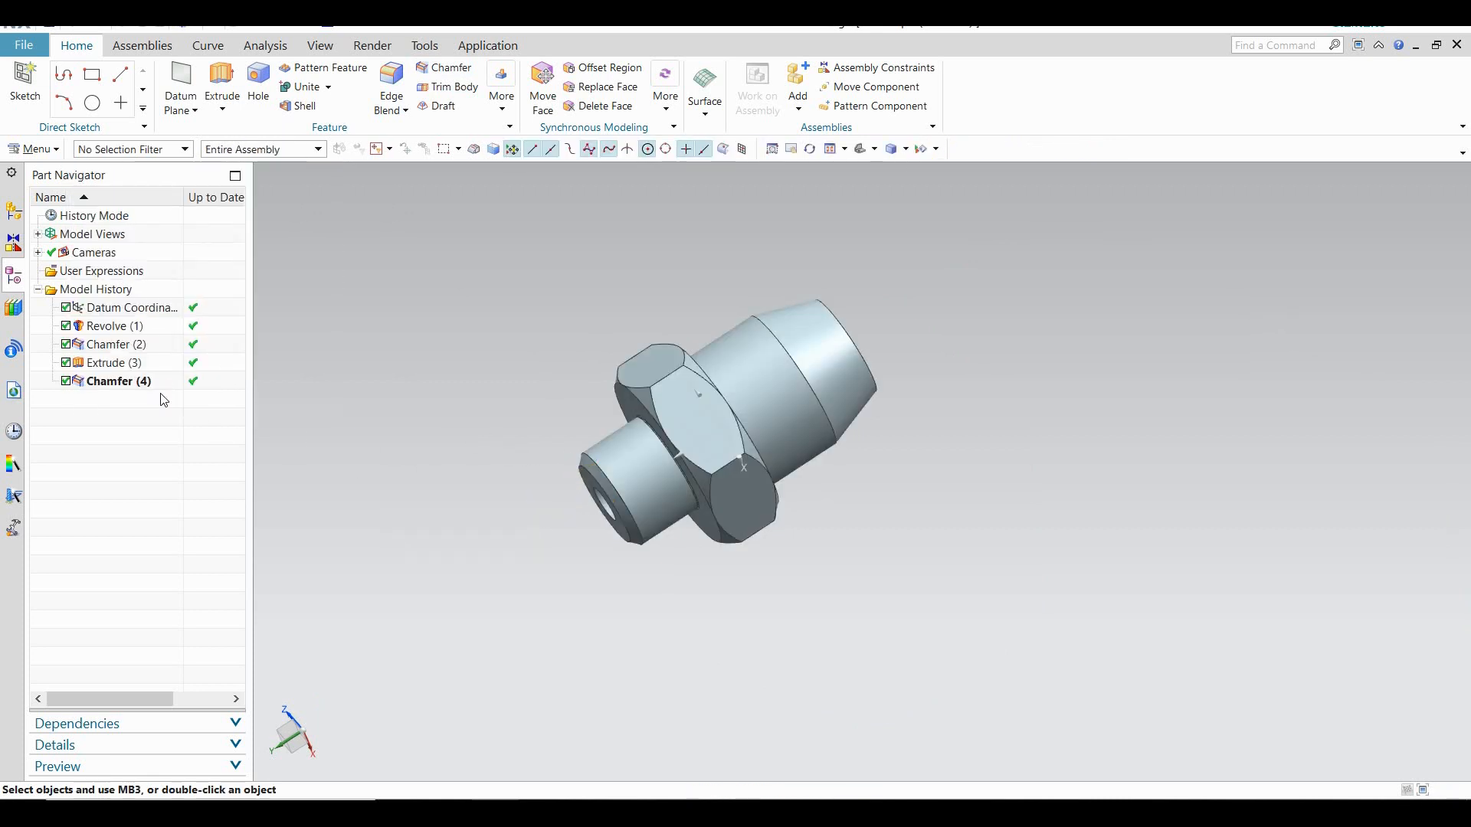
Edit the revolve's section sketch to add a 1 mm fillet at the tapered end's outer corner, and update the revolve
left_click(125, 331)
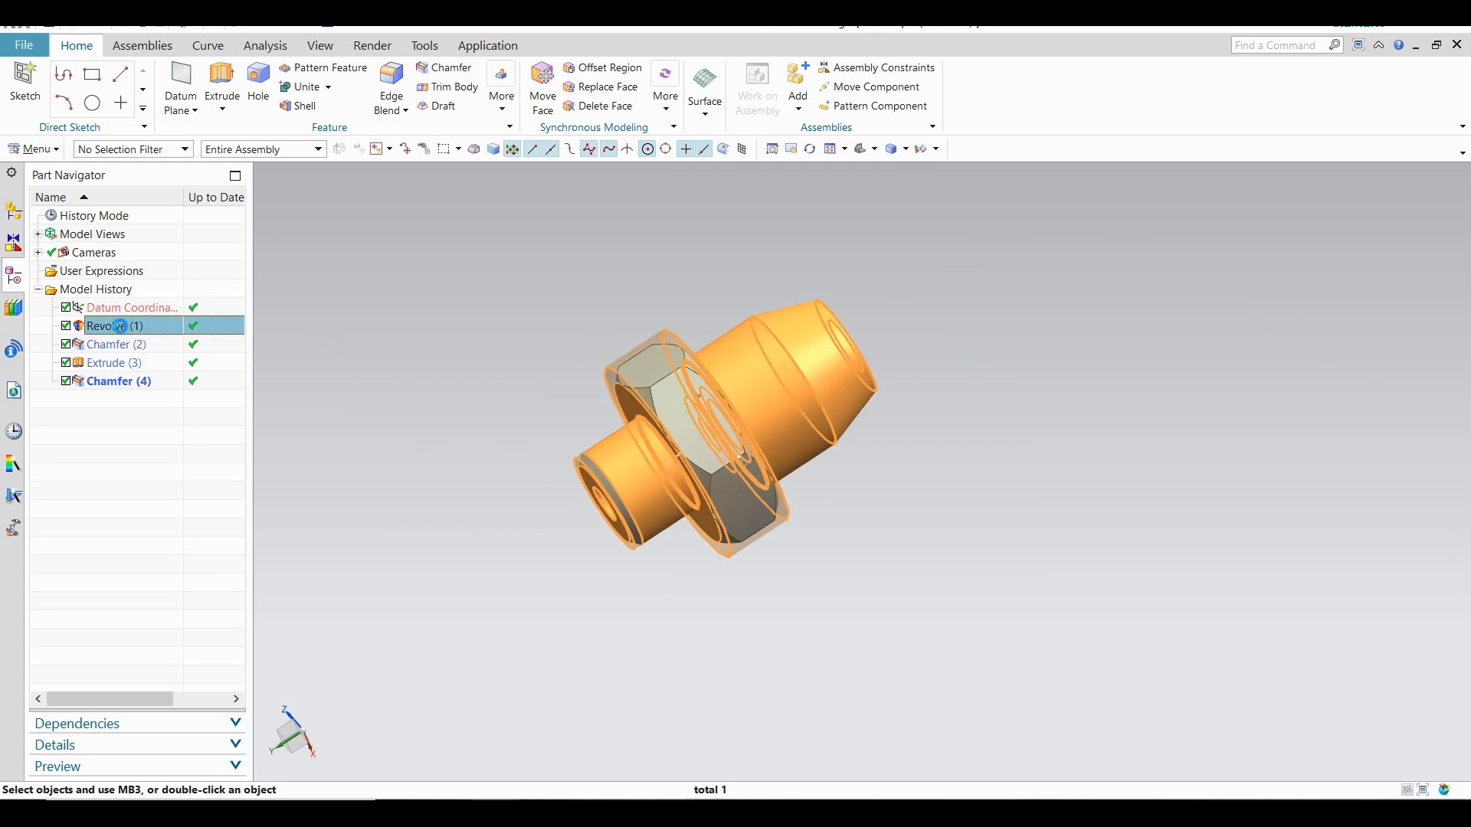
right_click(120, 327)
left_click(202, 386)
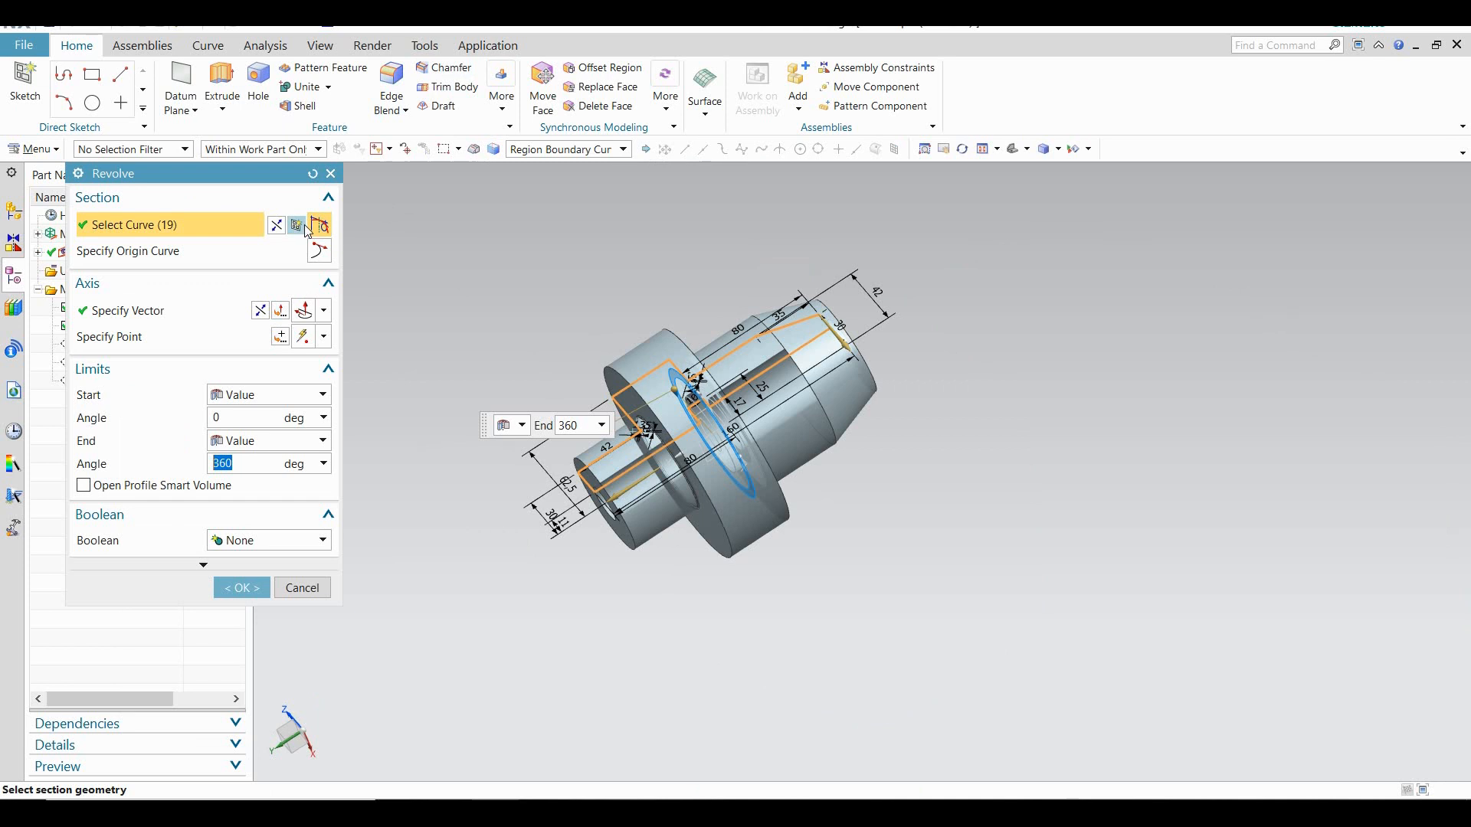
left_click(303, 228)
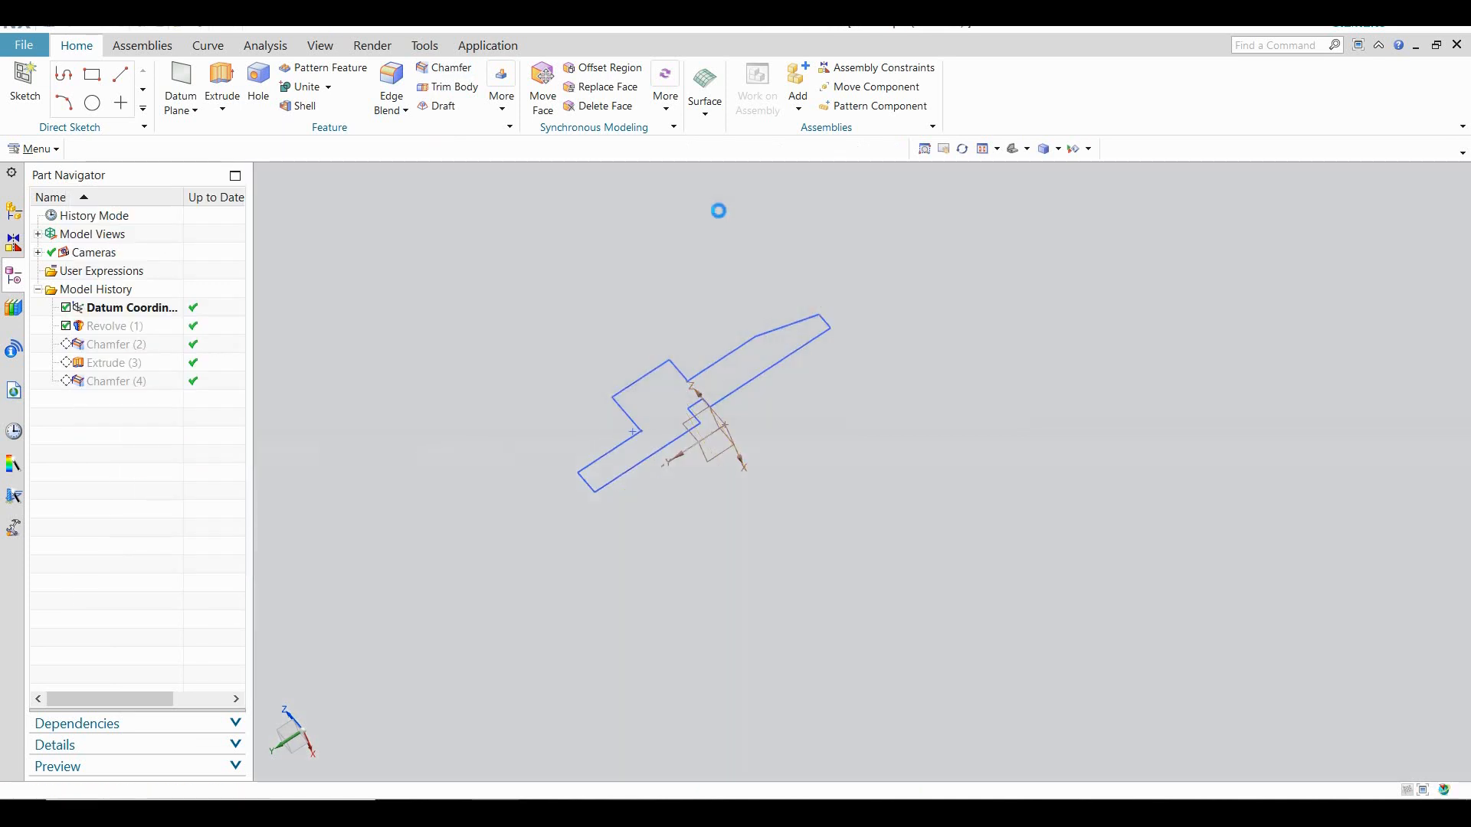
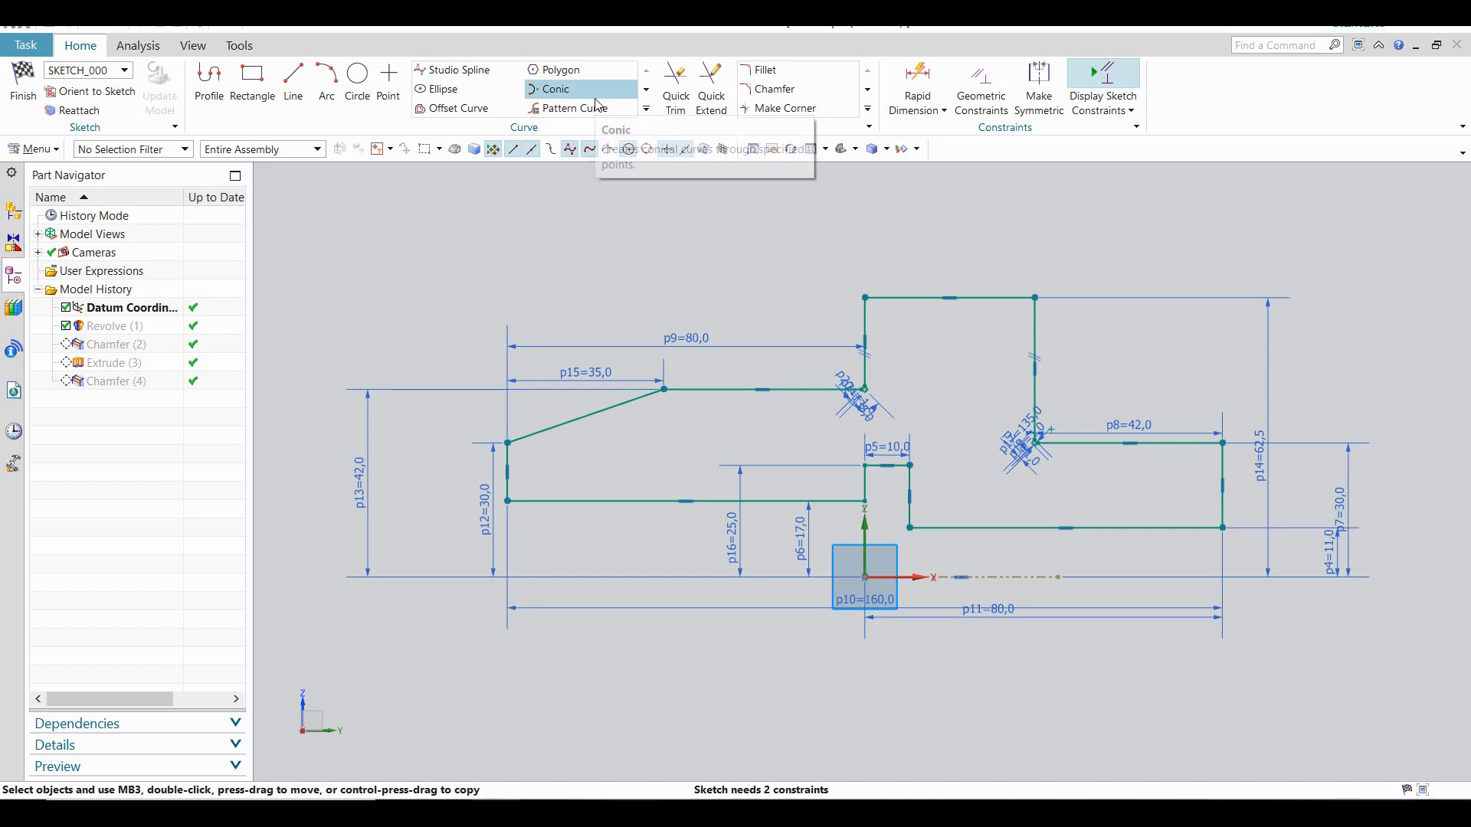
left_click(762, 70)
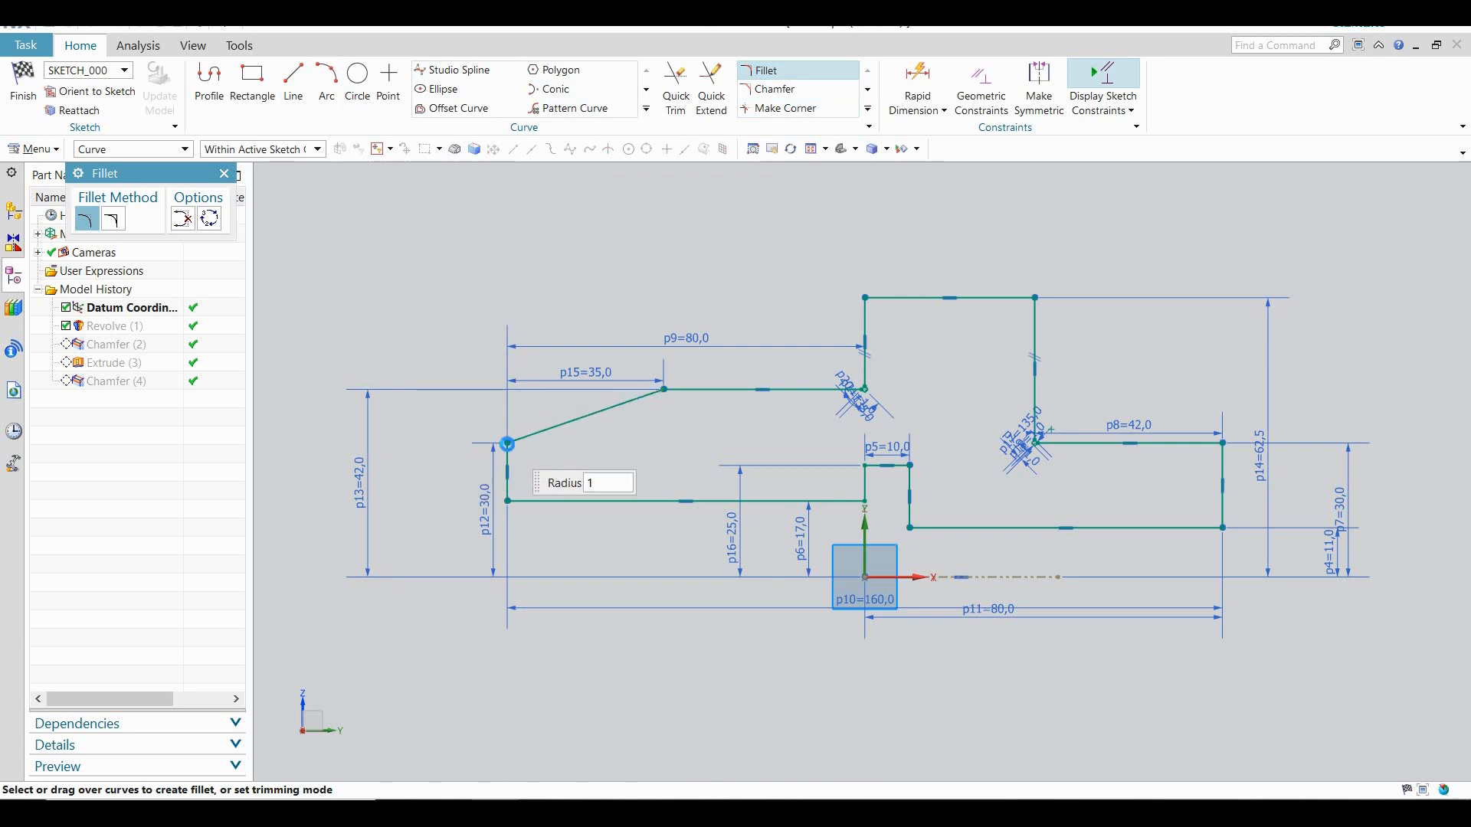
left_click(507, 444)
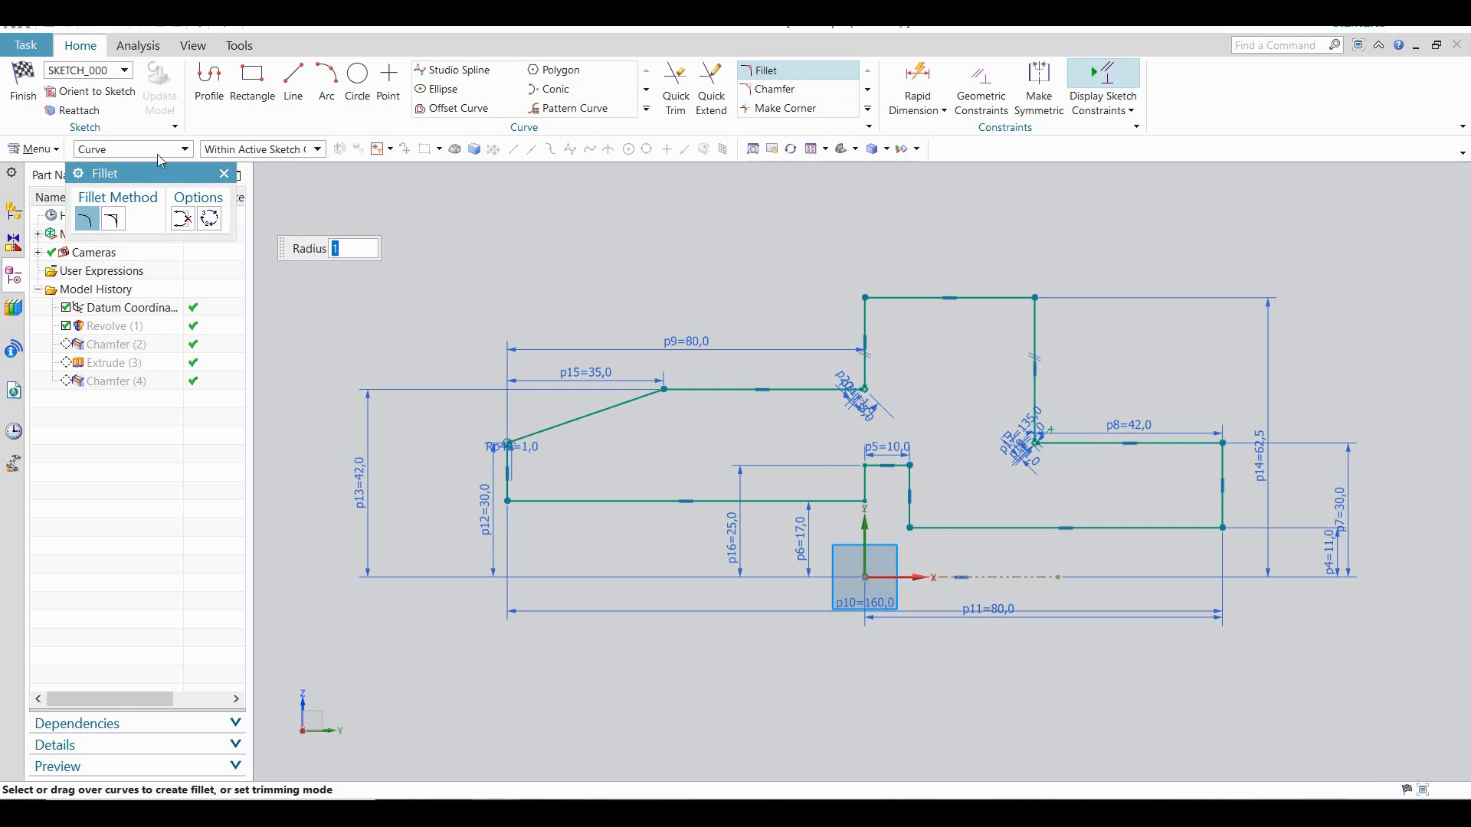
left_click(24, 86)
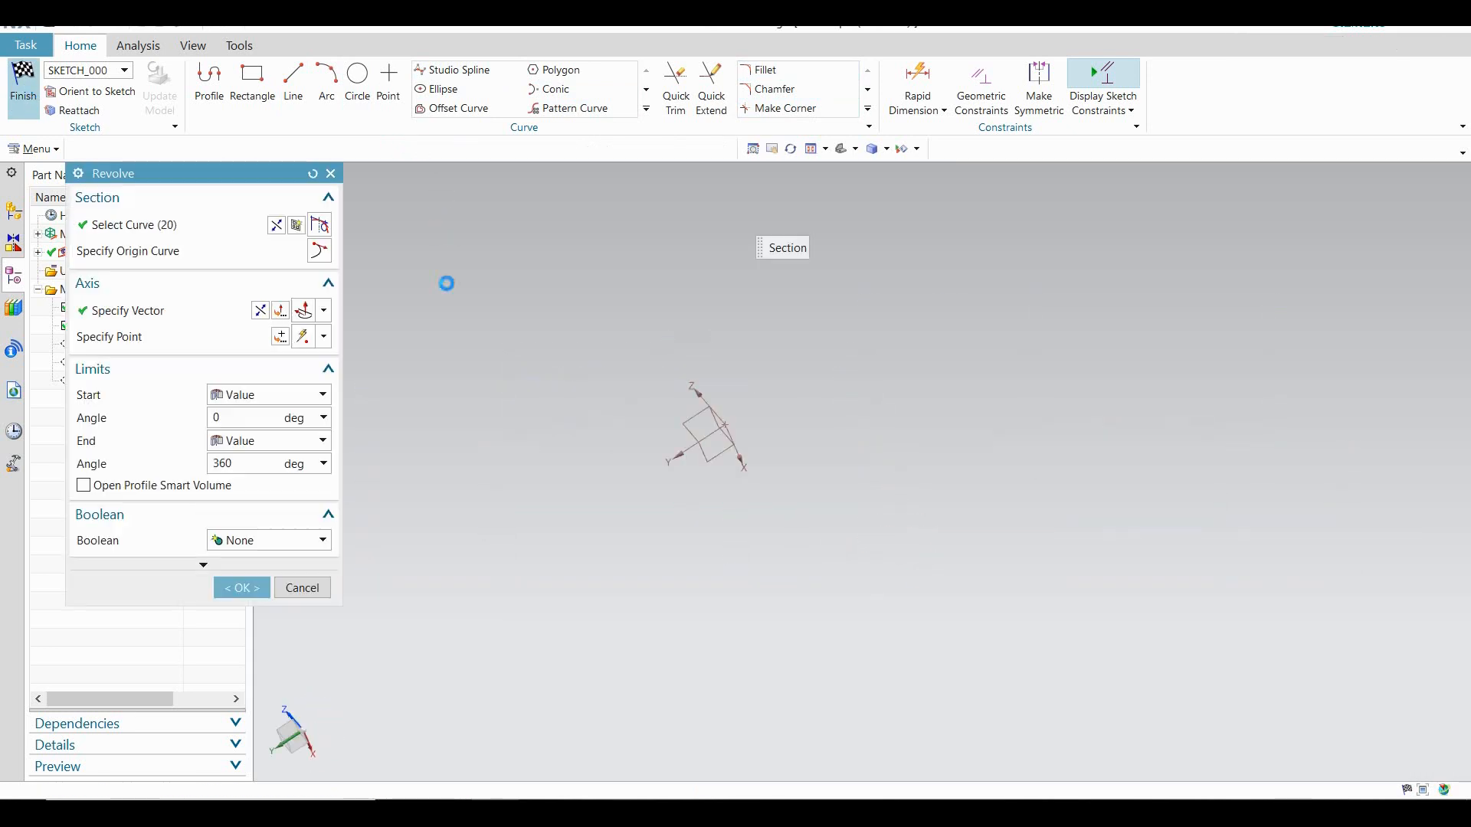
left_click(242, 588)
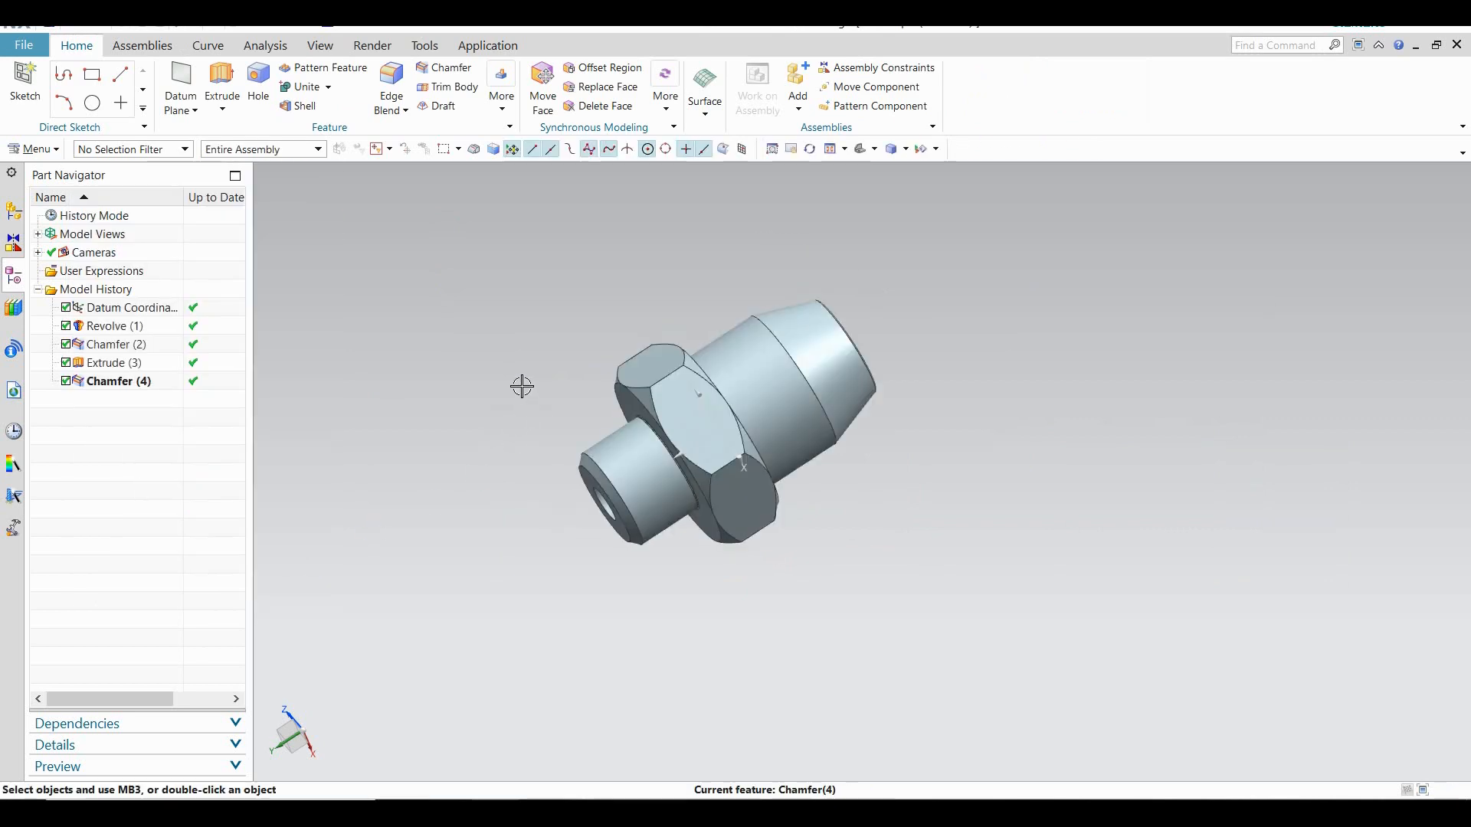
Start an extrude and create its section sketch on the flat annular face at the tapered end
middle_click_drag(477, 354, 415, 428)
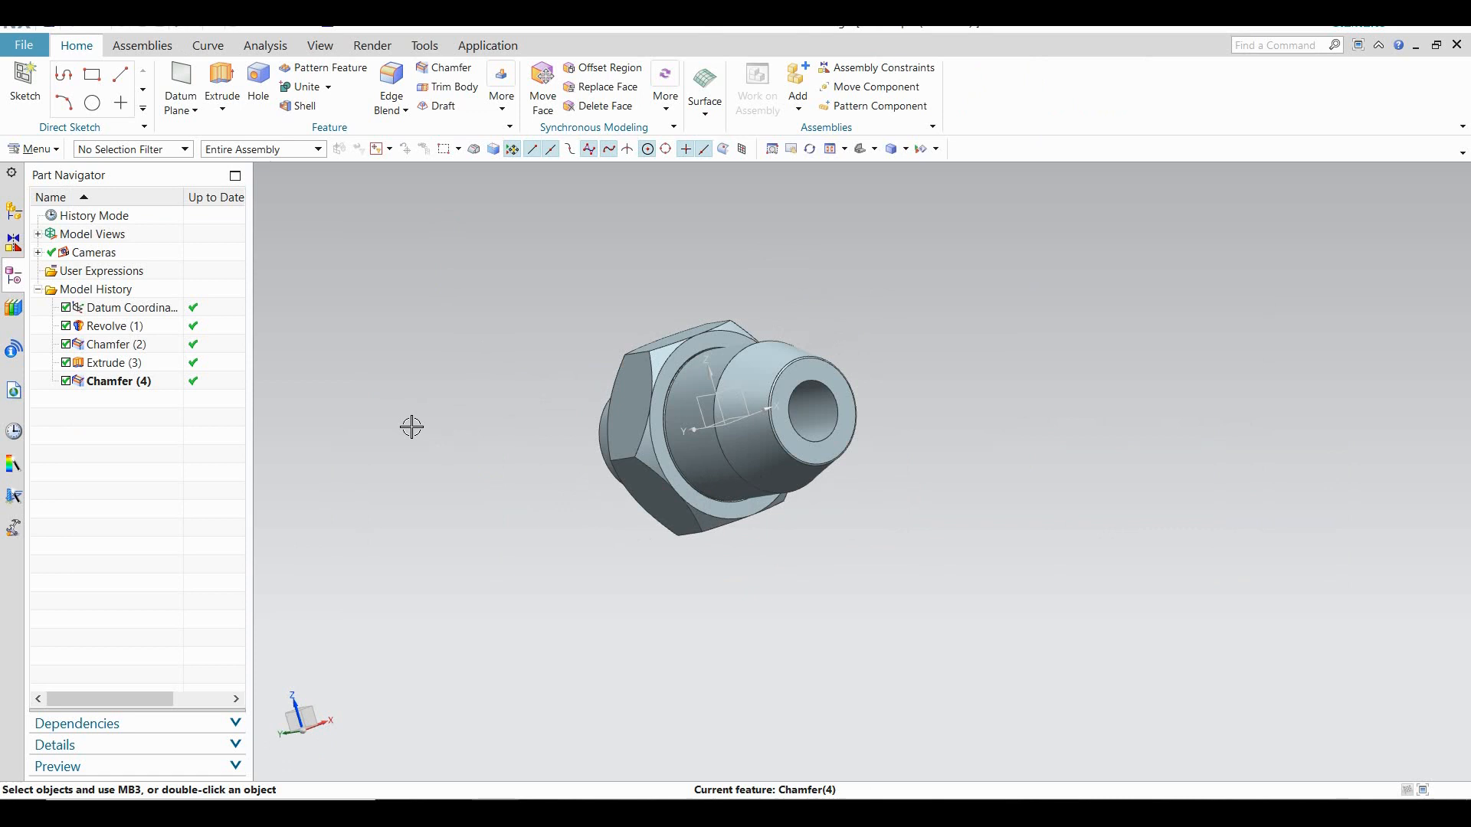
left_click(224, 82)
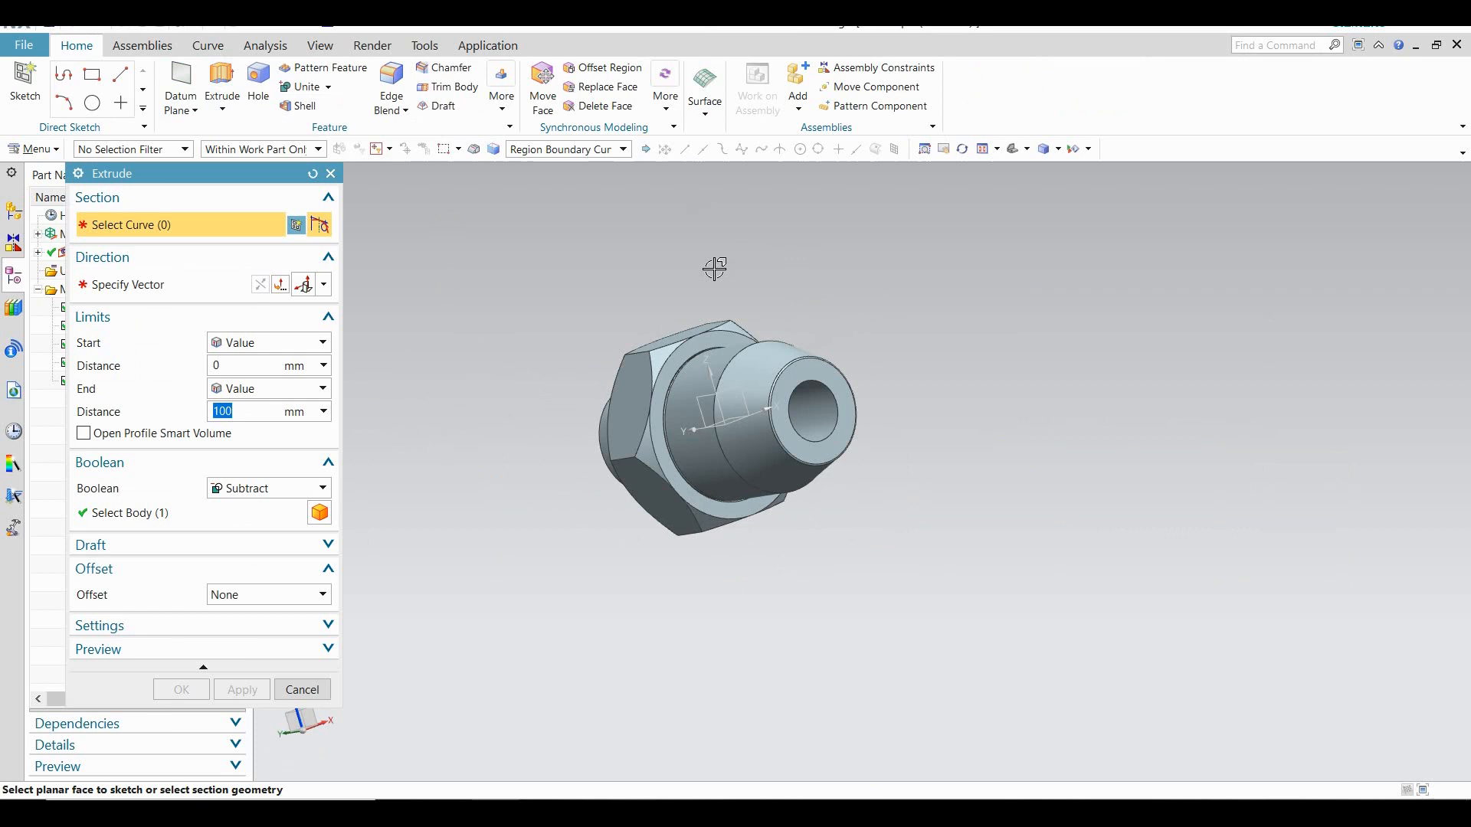
left_click(297, 226)
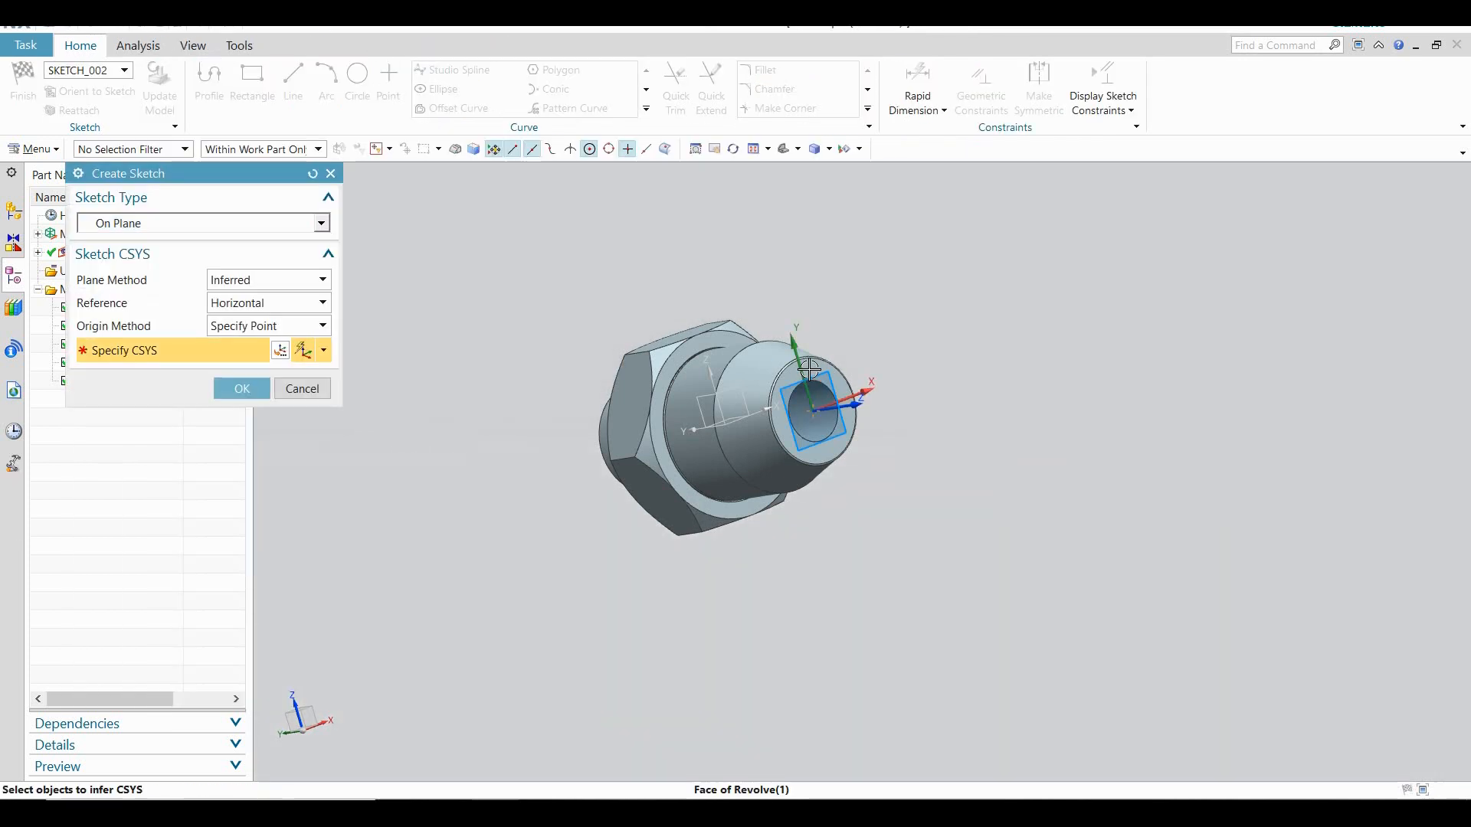
left_click(810, 369)
left_click(242, 388)
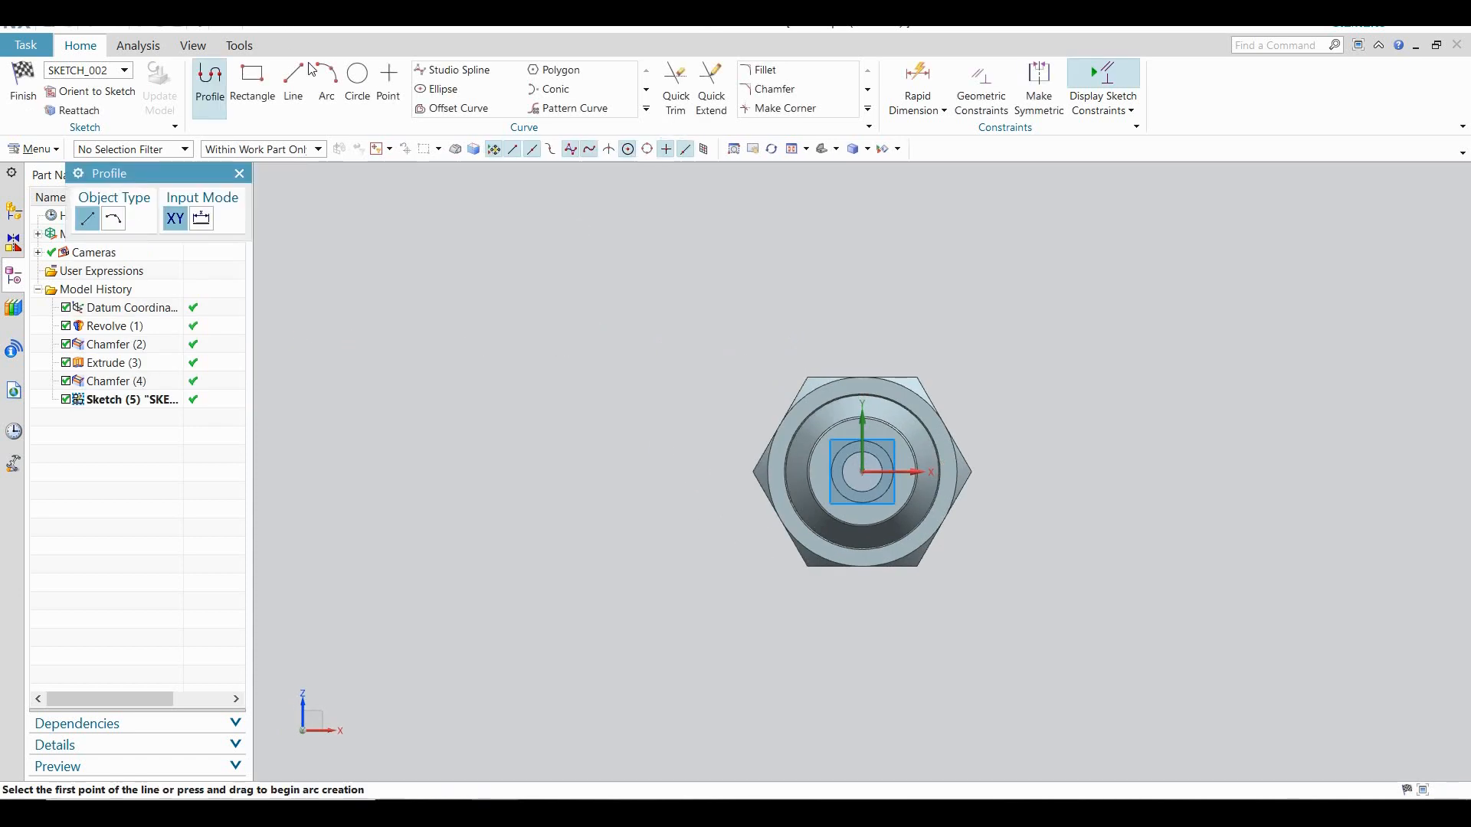
Sketch two crossing rectangles over the bore, a tall one about 22 mm wide and a long horizontal one, both extending beyond the hexagon
left_click(247, 75)
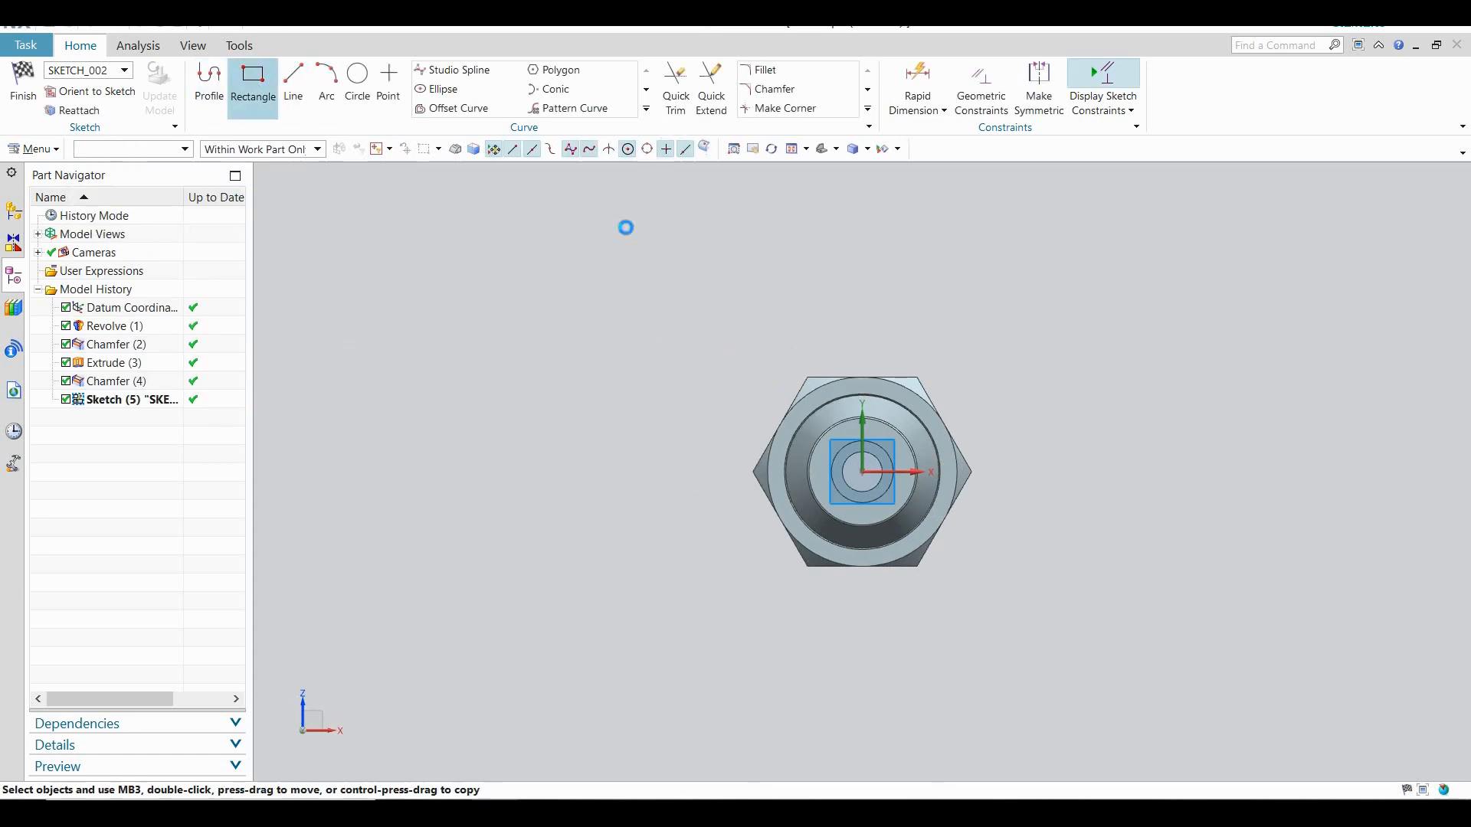
scroll(921, 477, "down", 2)
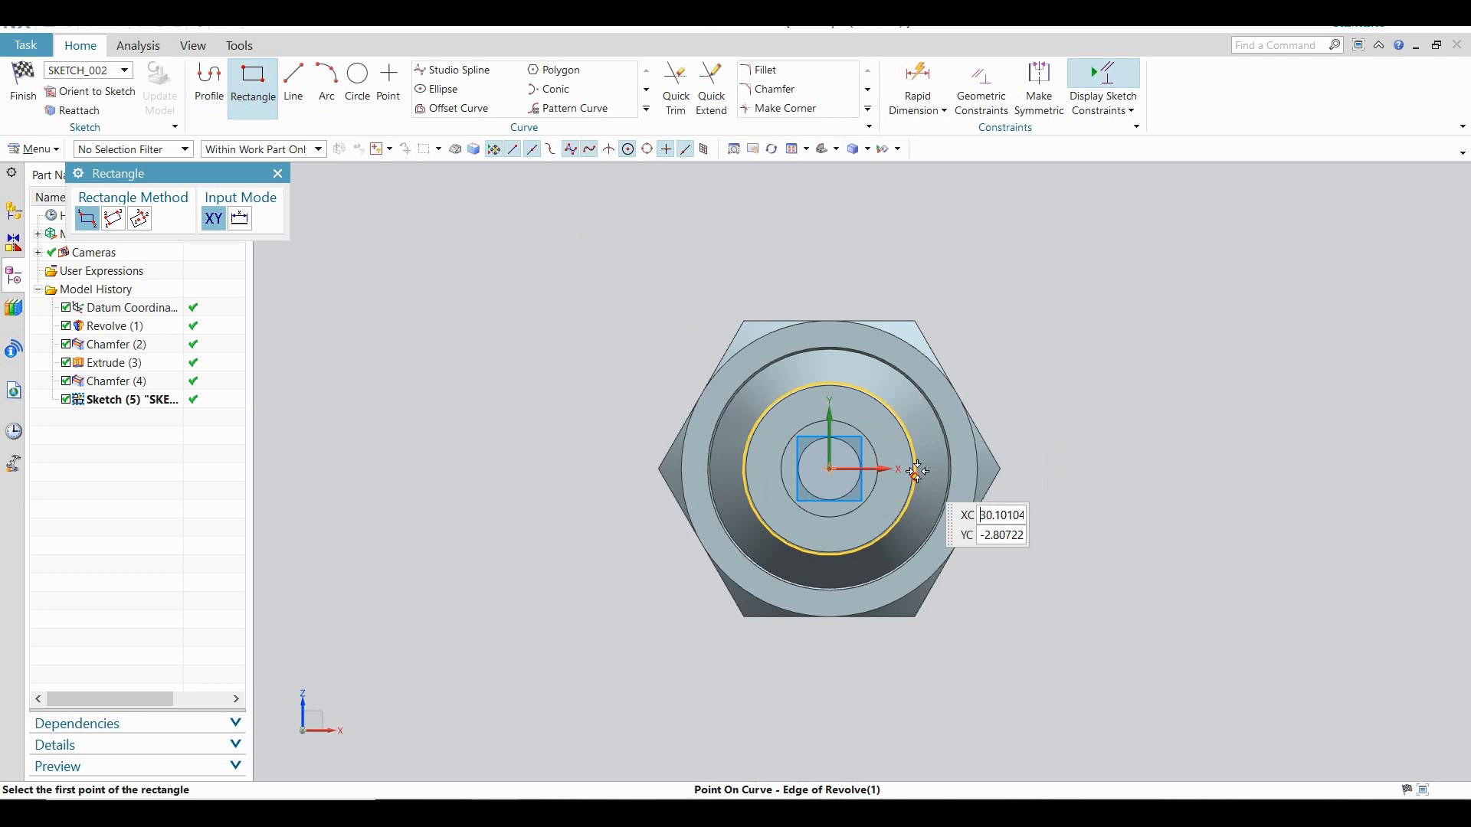
left_click(792, 274)
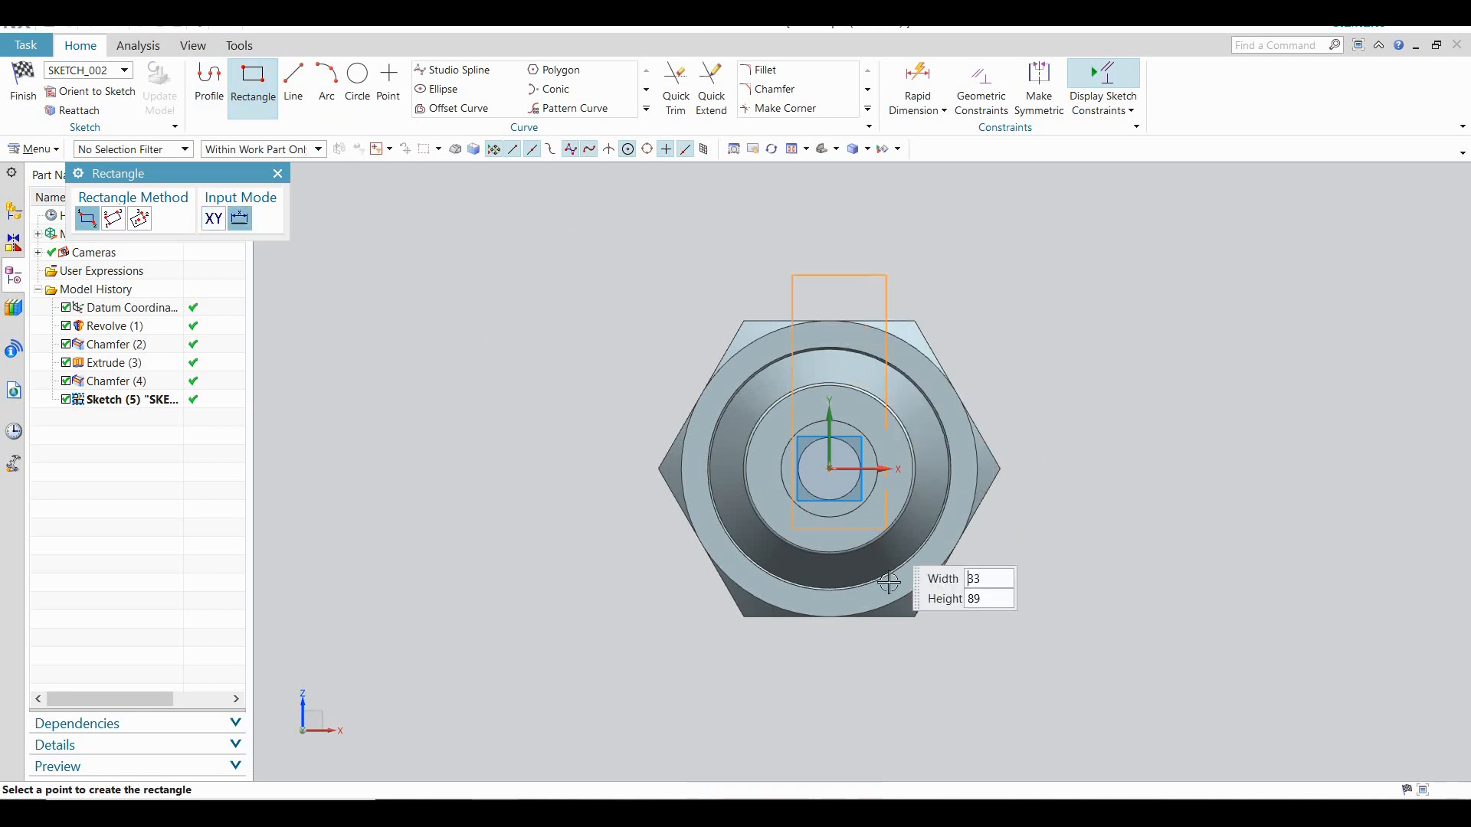
left_click(854, 701)
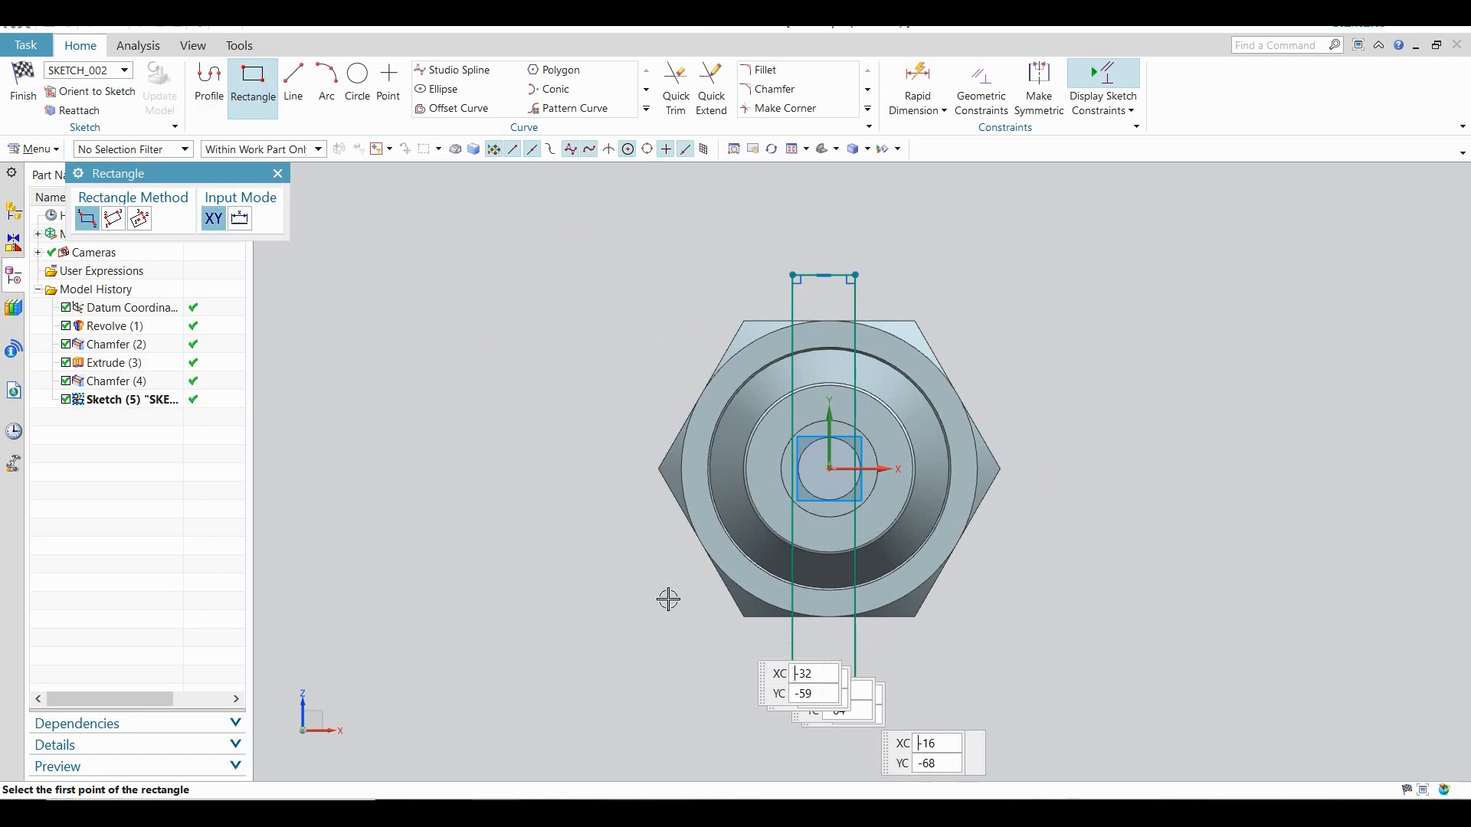
left_click(564, 424)
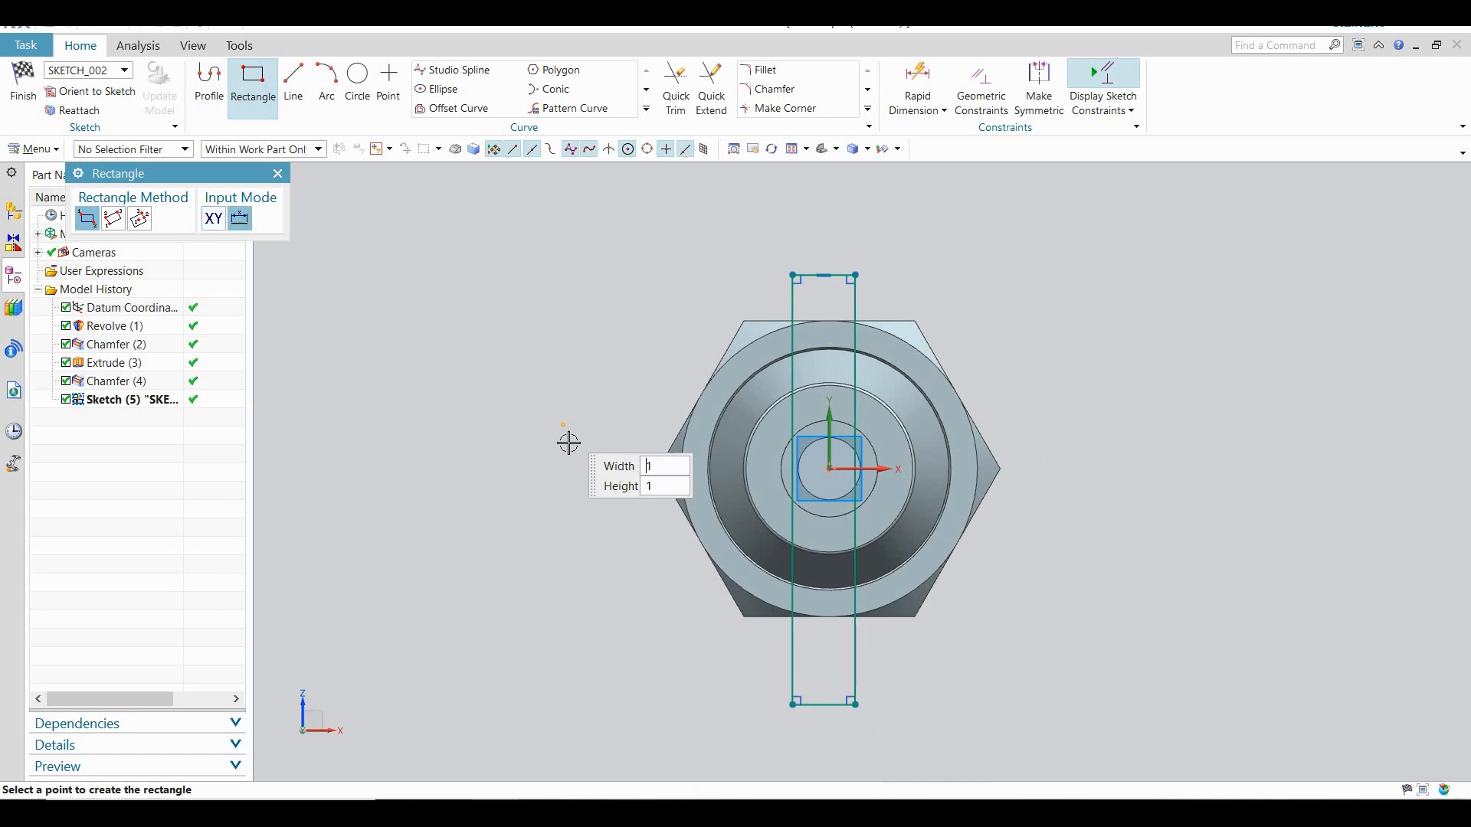
left_click(1071, 505)
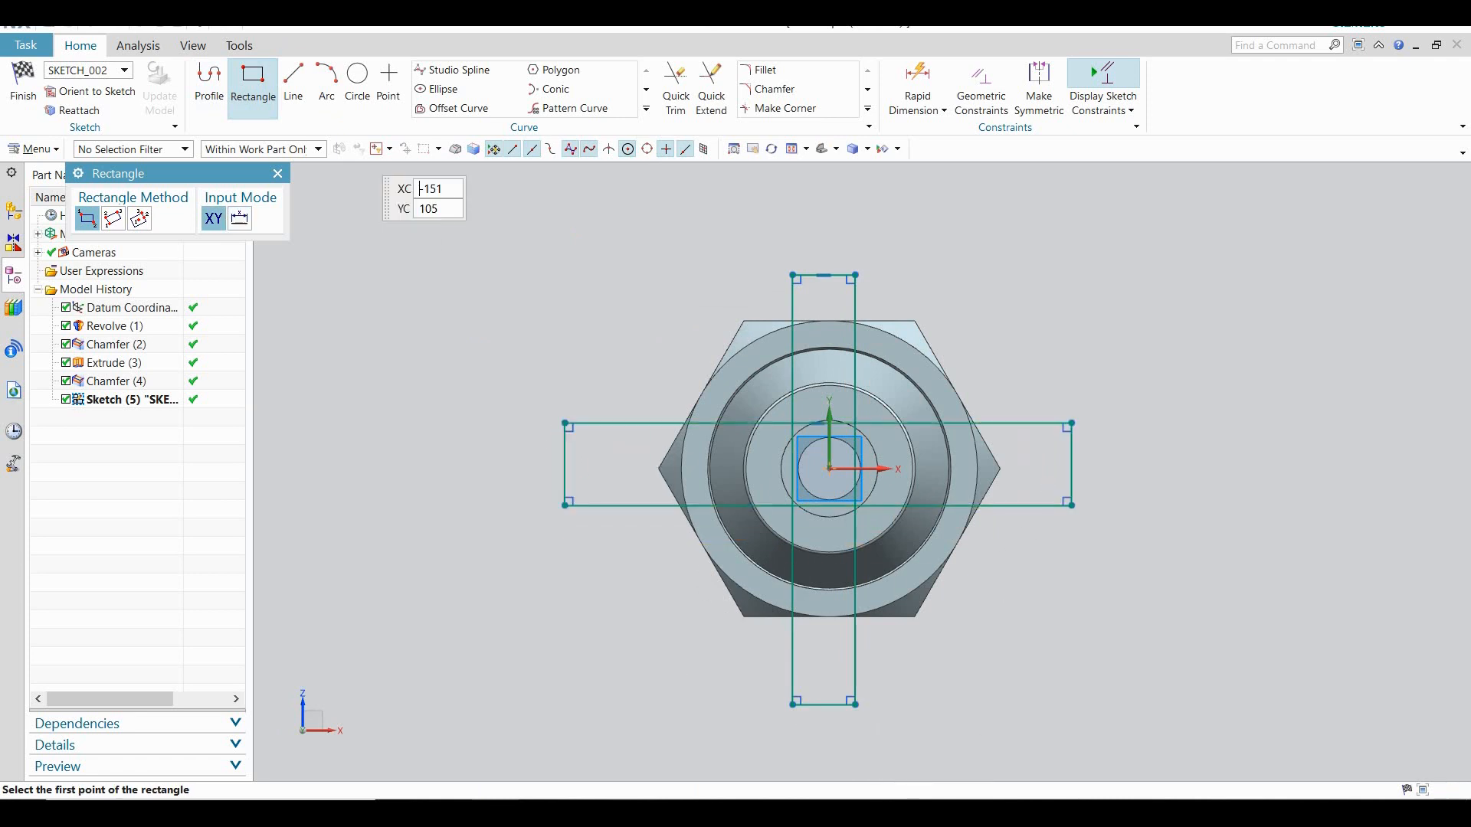
Draw lines joining the sketch origin to the midpoints of the tall rectangle's upper edge and the horizontal rectangle's left edge
left_click(294, 83)
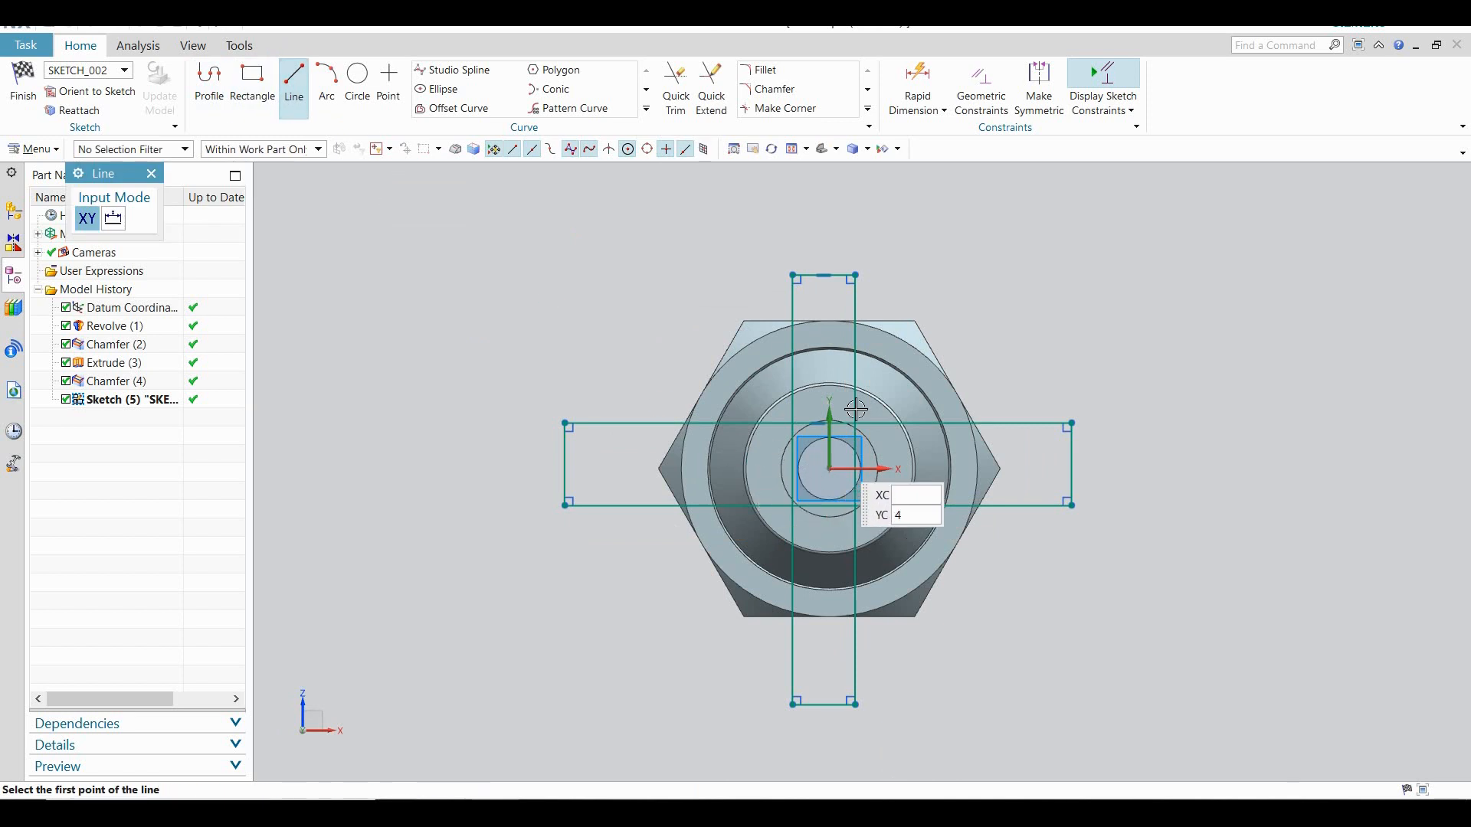
left_click(823, 275)
left_click(830, 468)
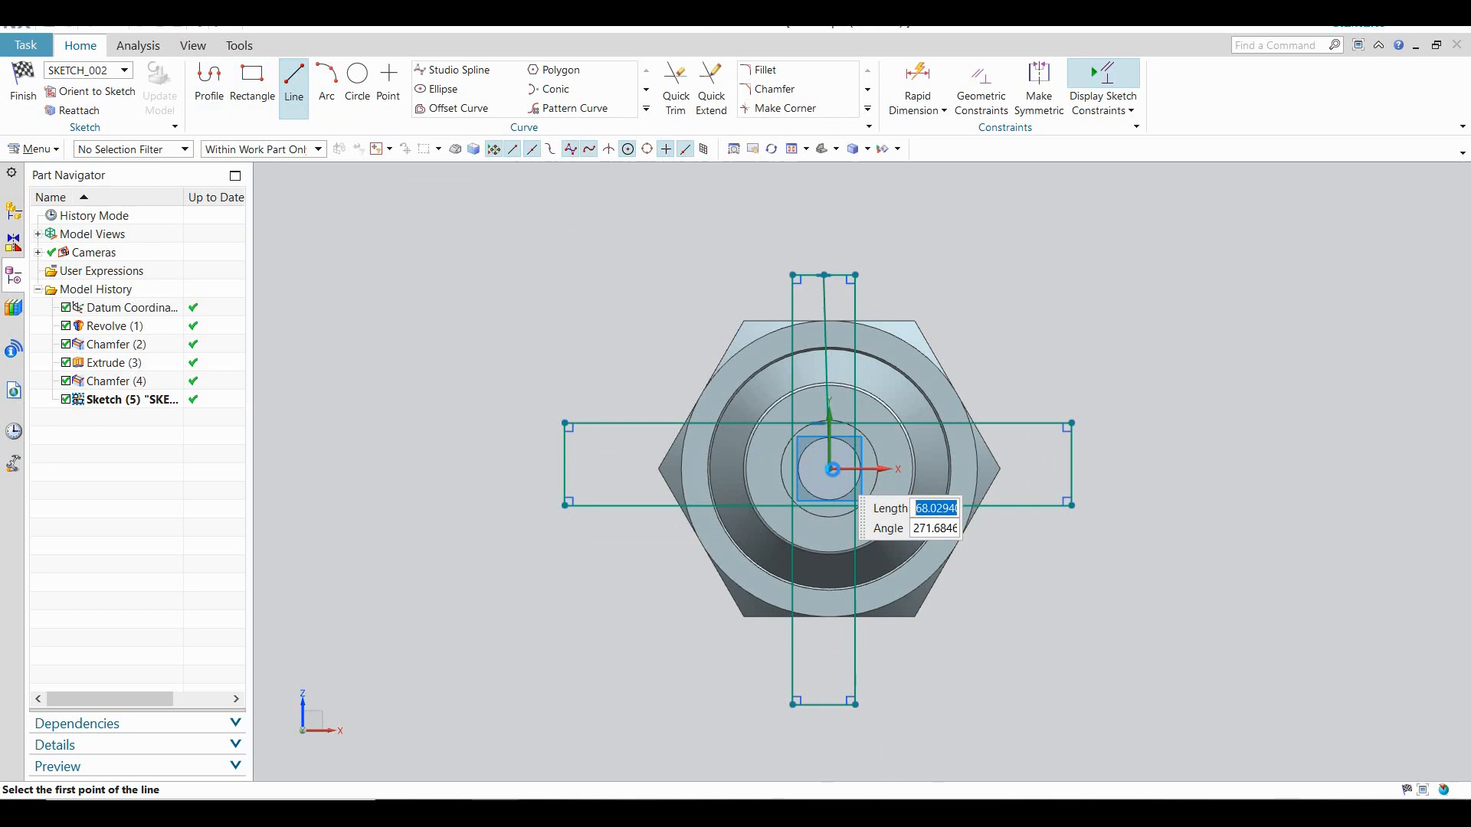
left_click(831, 469)
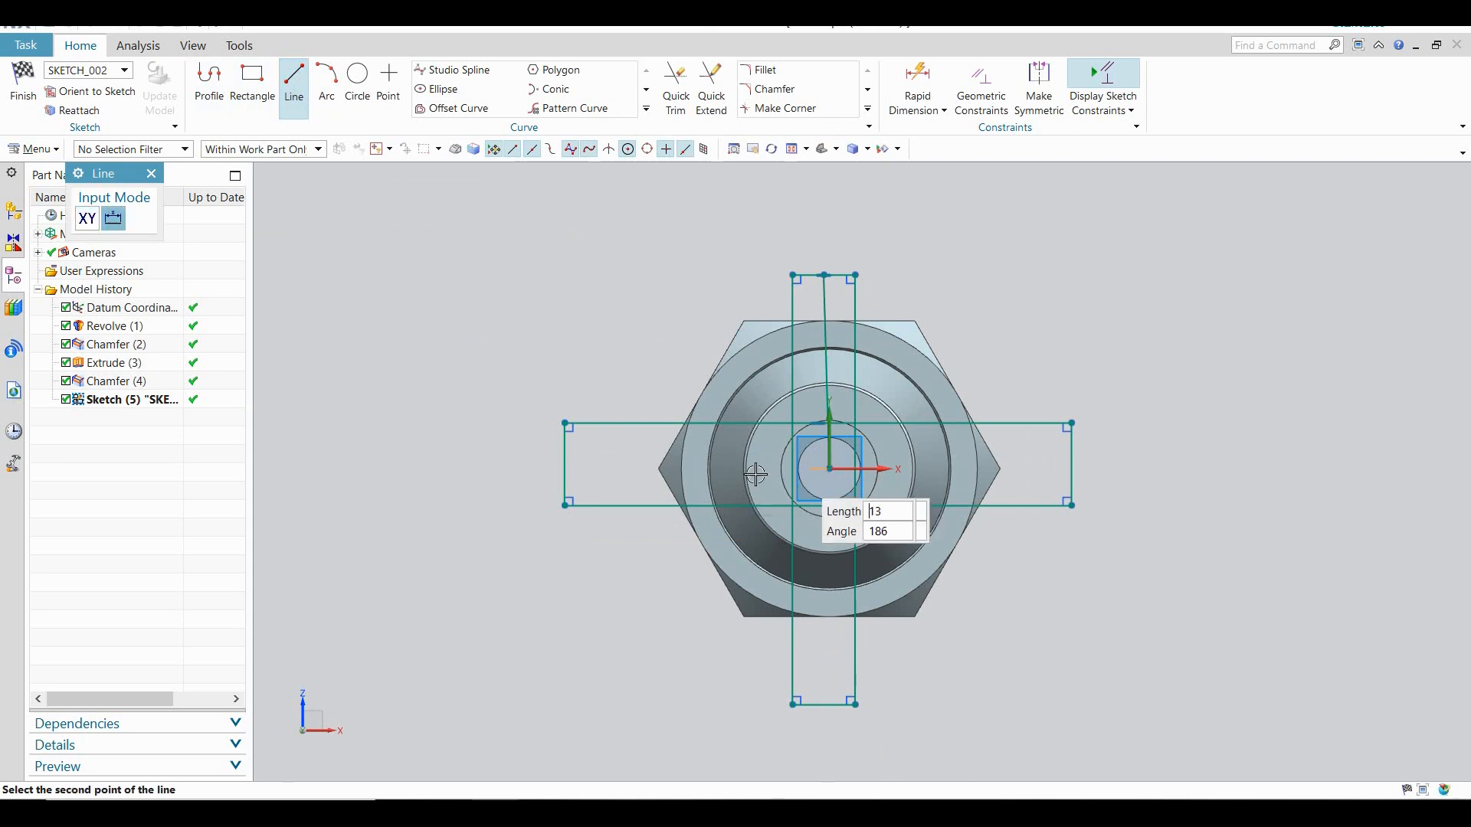
left_click(565, 464)
key("Escape")
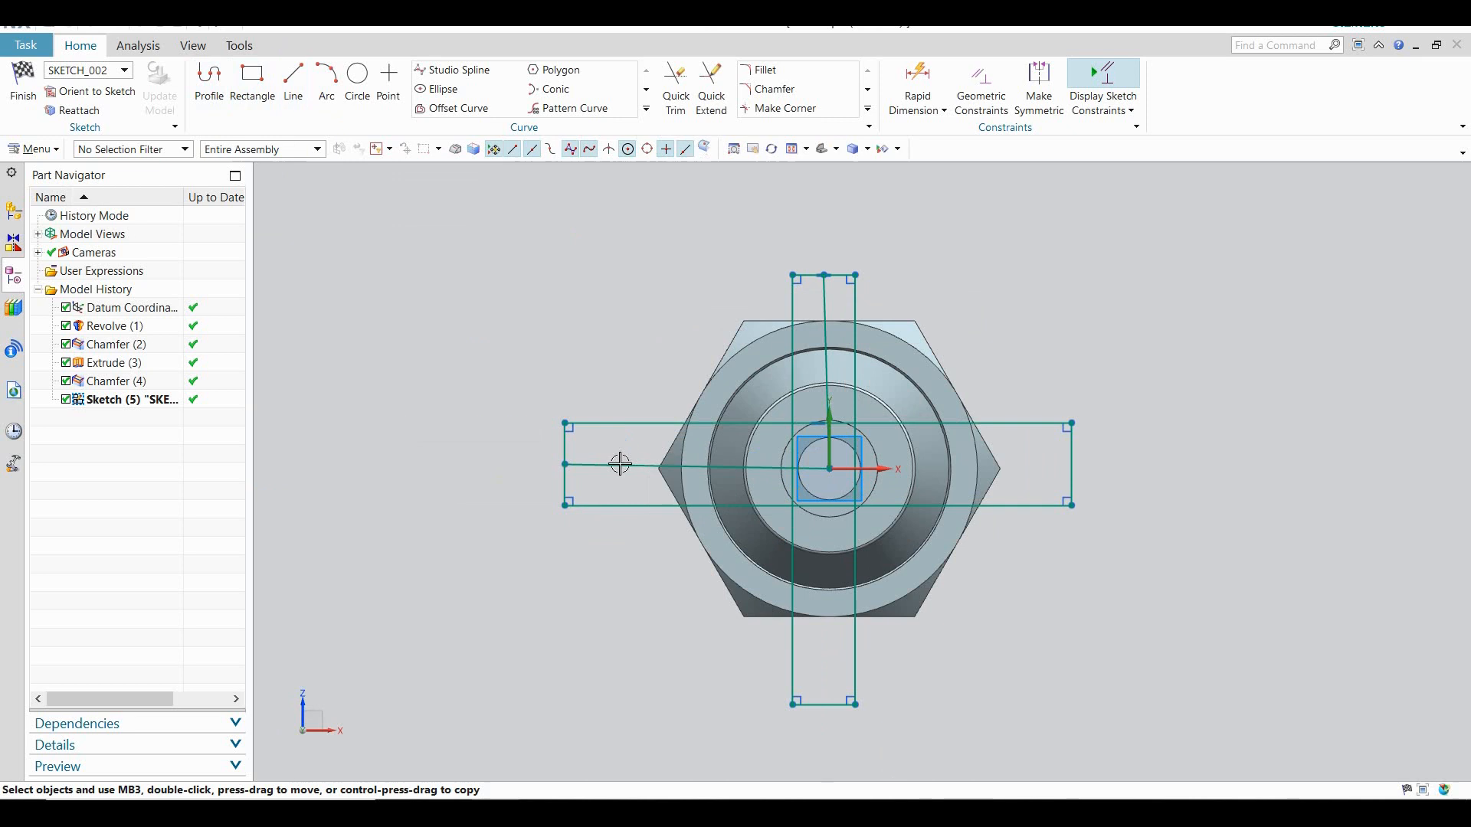
Constrain the line to the left edge as horizontal and the line to the upper edge as vertical
left_click(618, 466)
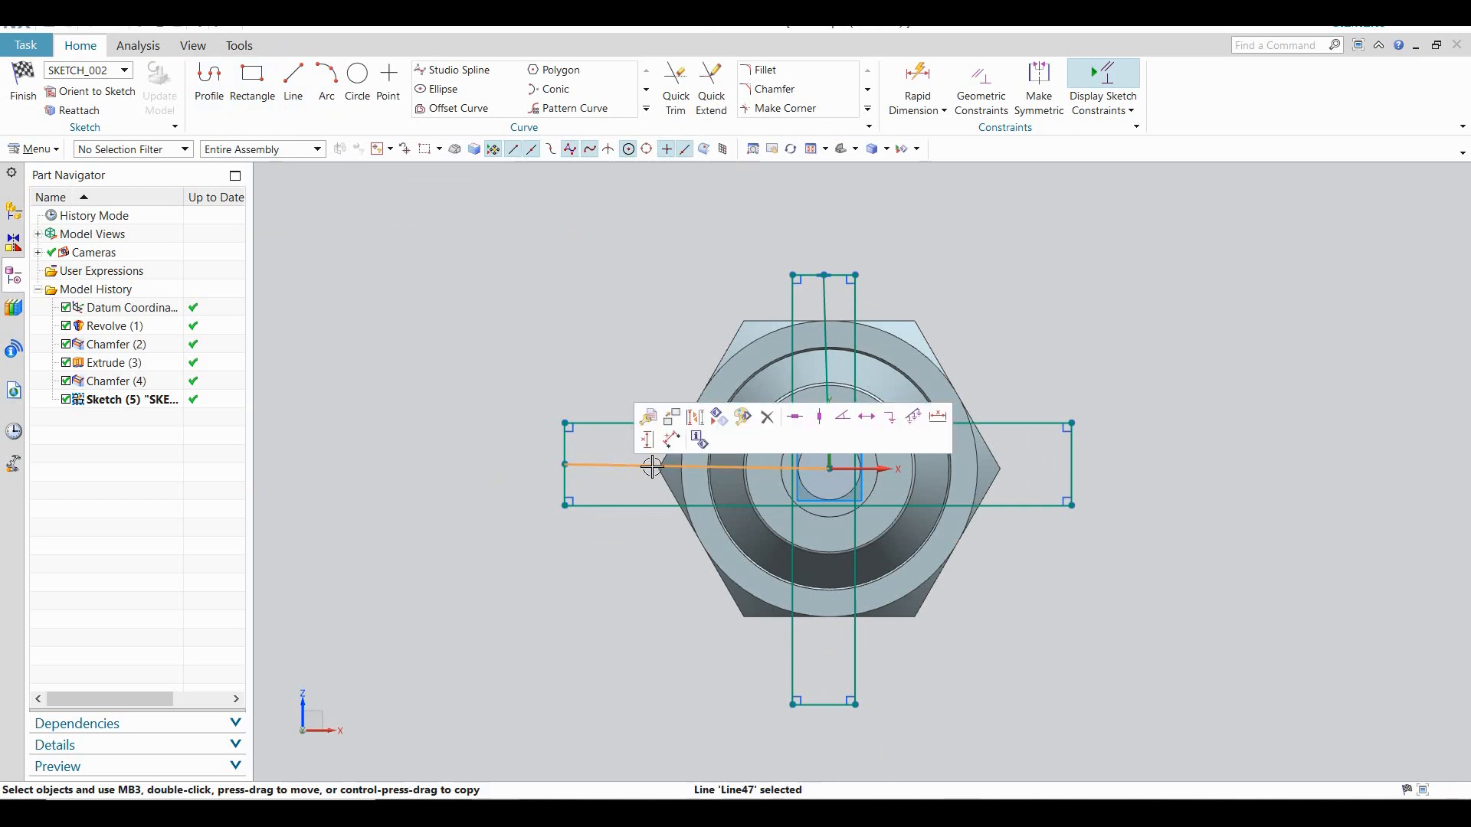
left_click(794, 419)
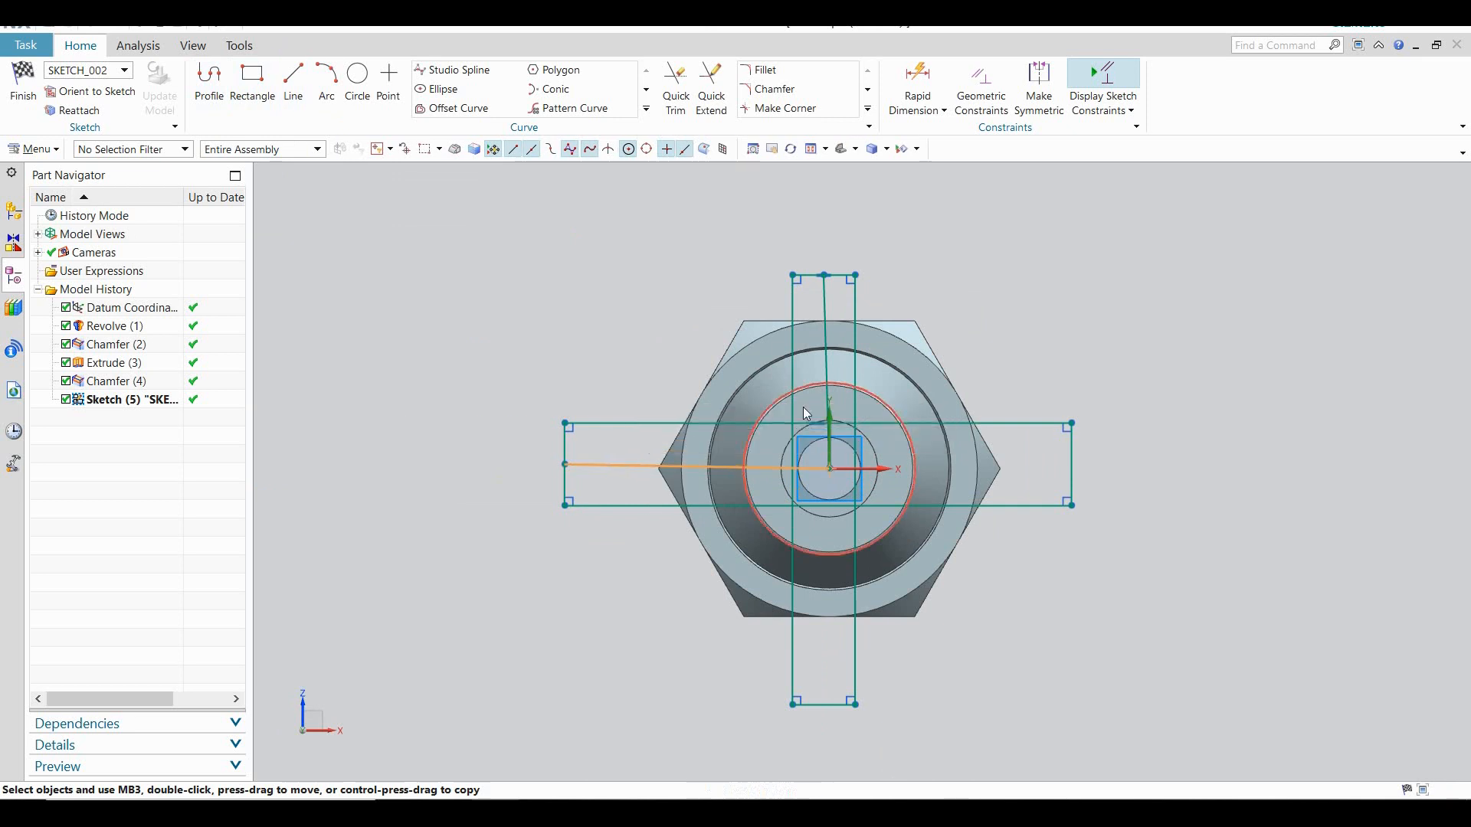
left_click(822, 300)
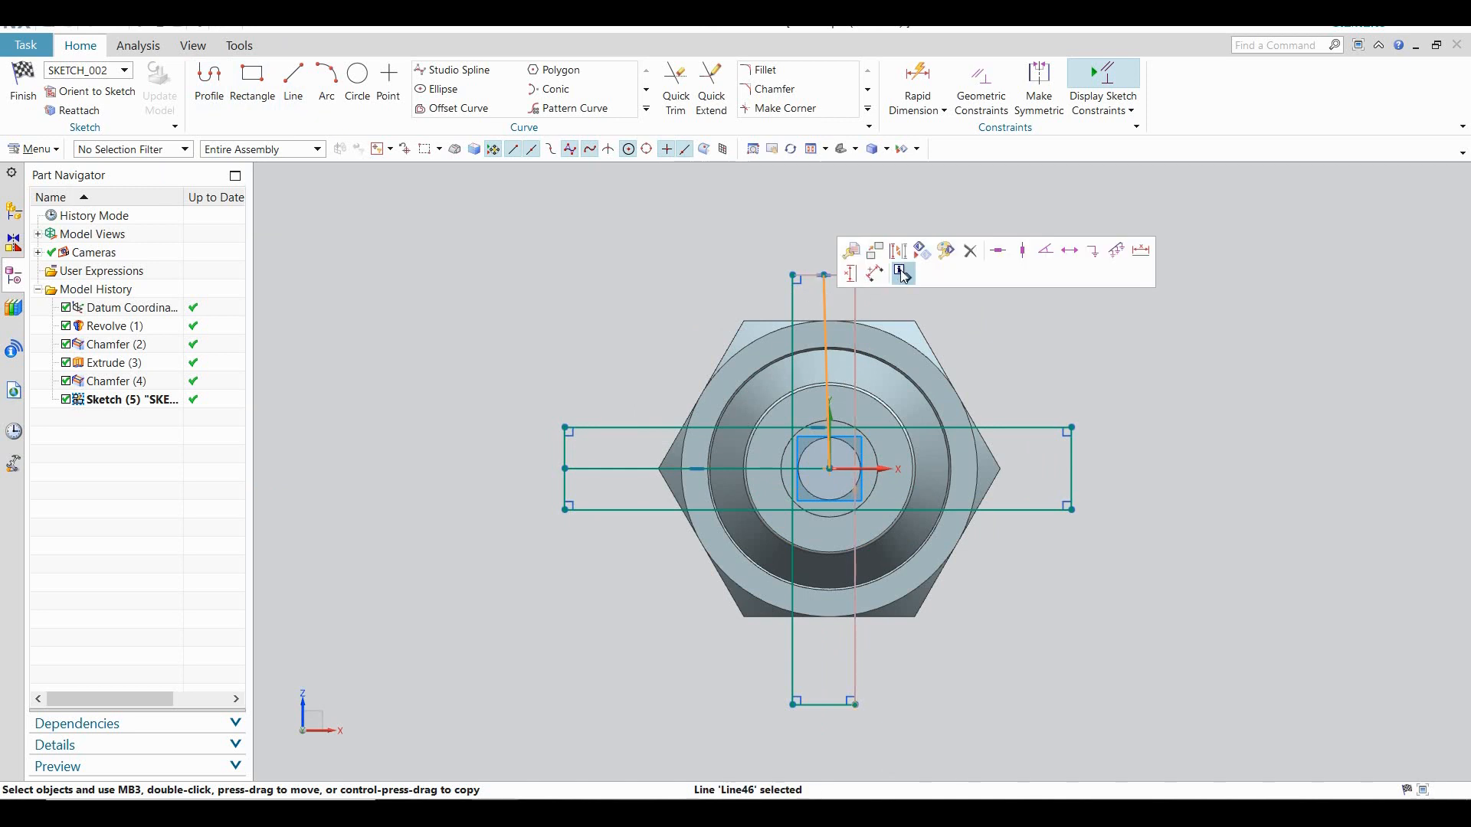
left_click(1023, 251)
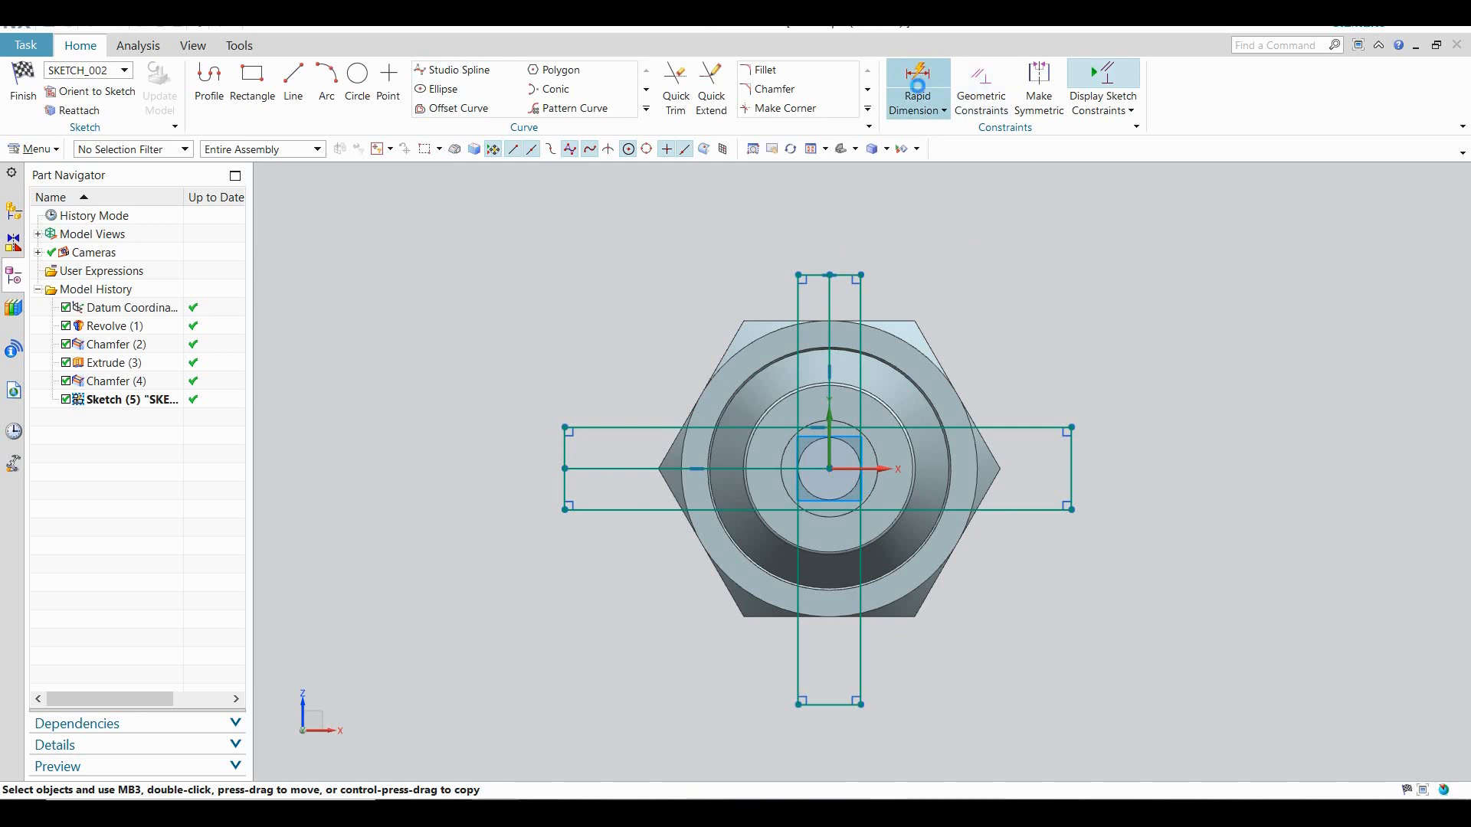
Dimension the short sides of both crossing rectangles, setting each slot's width to 6 mm
left_click(917, 84)
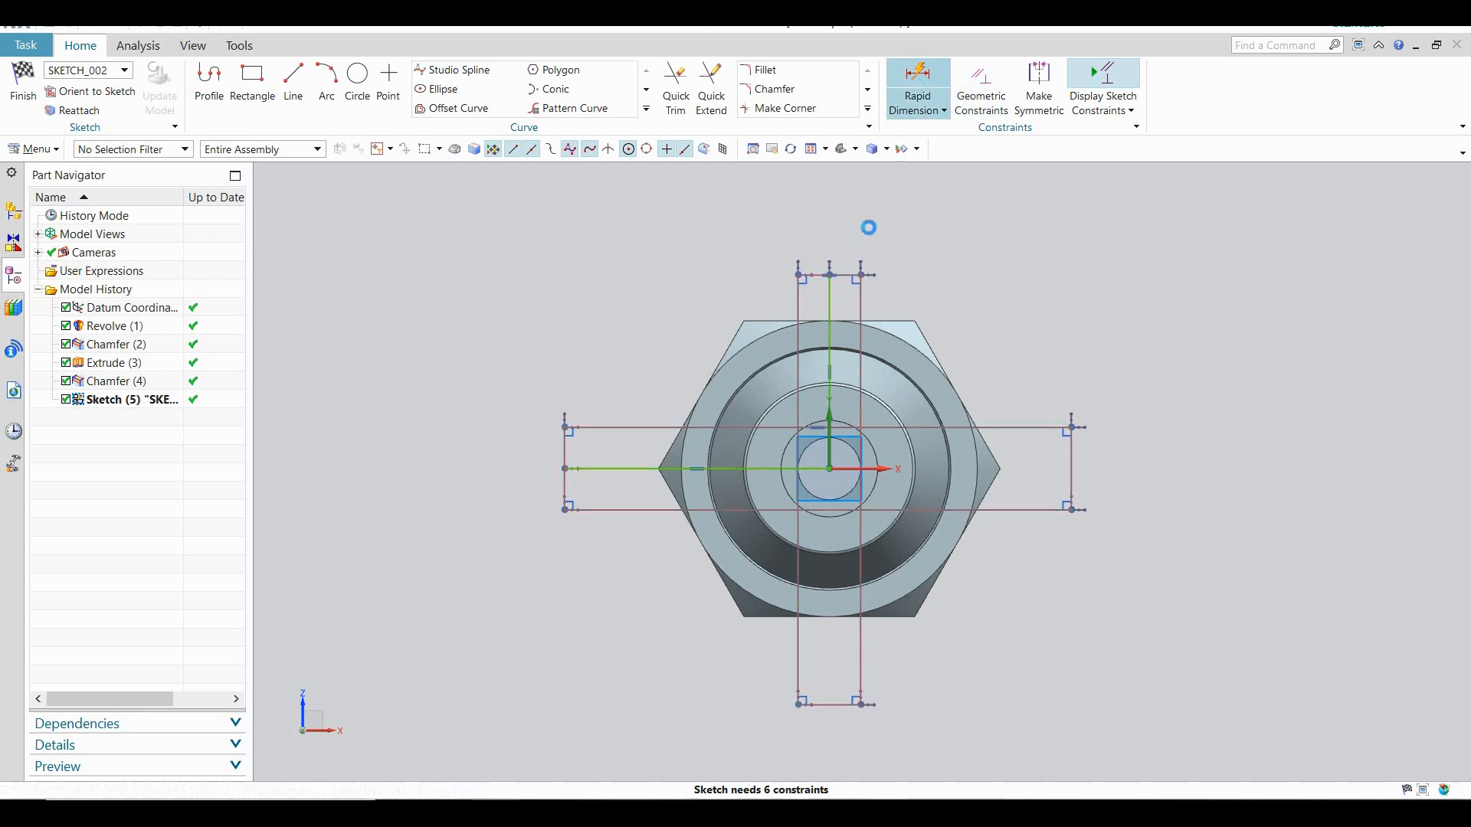
left_click(848, 272)
left_click(836, 219)
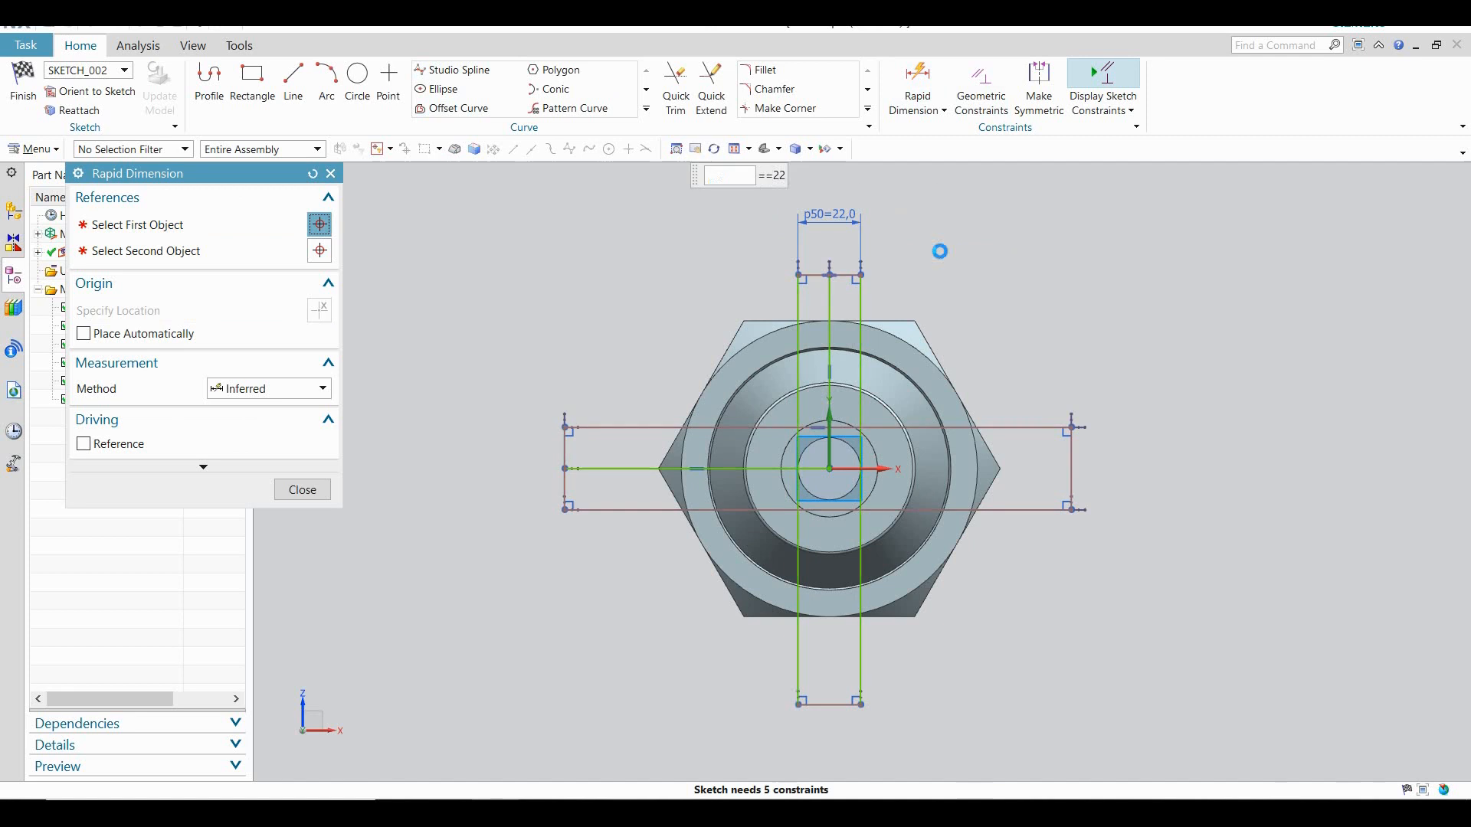
type("6")
key("Return")
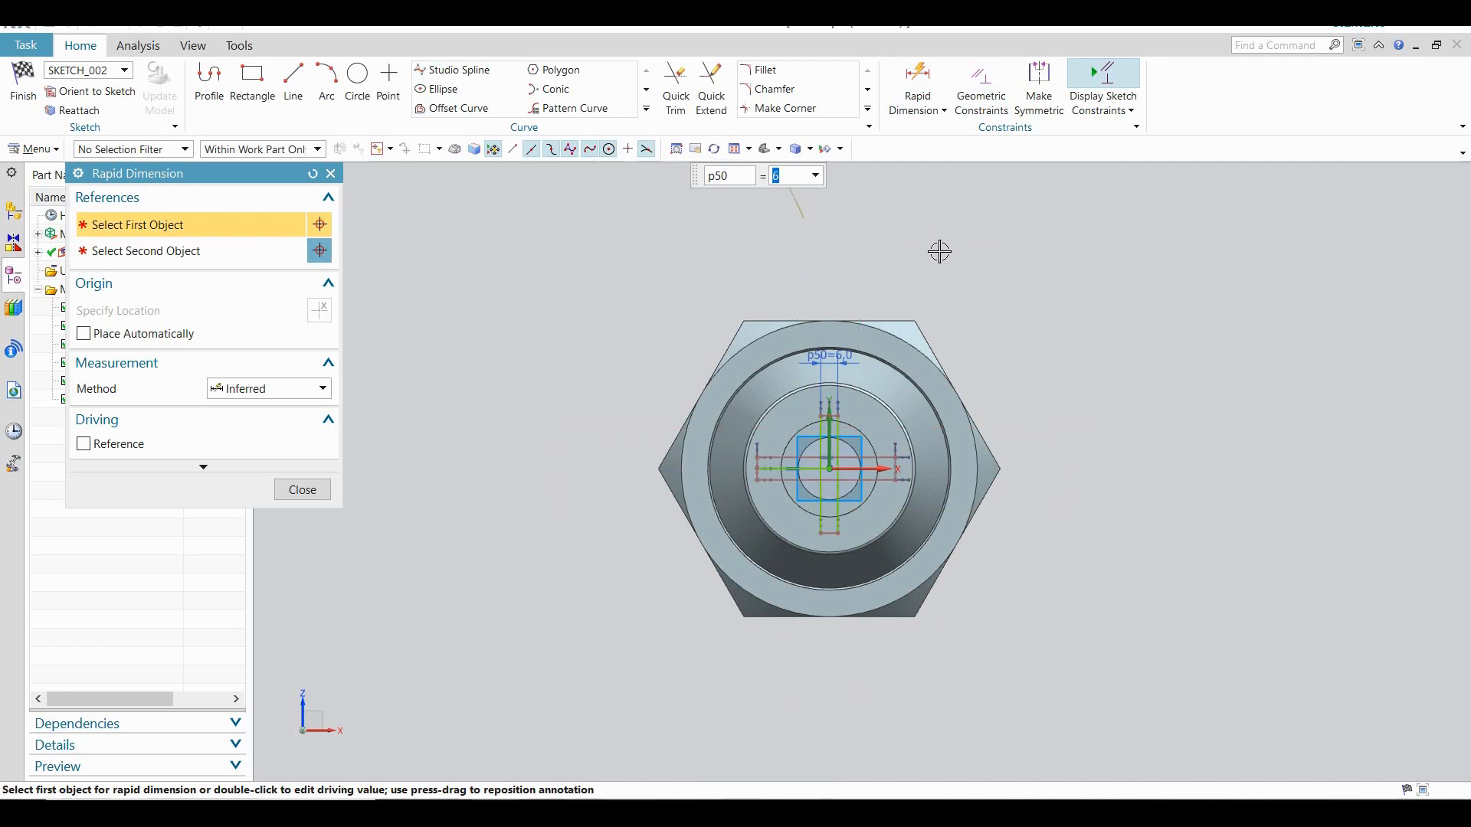
scroll(931, 458, "up", 4)
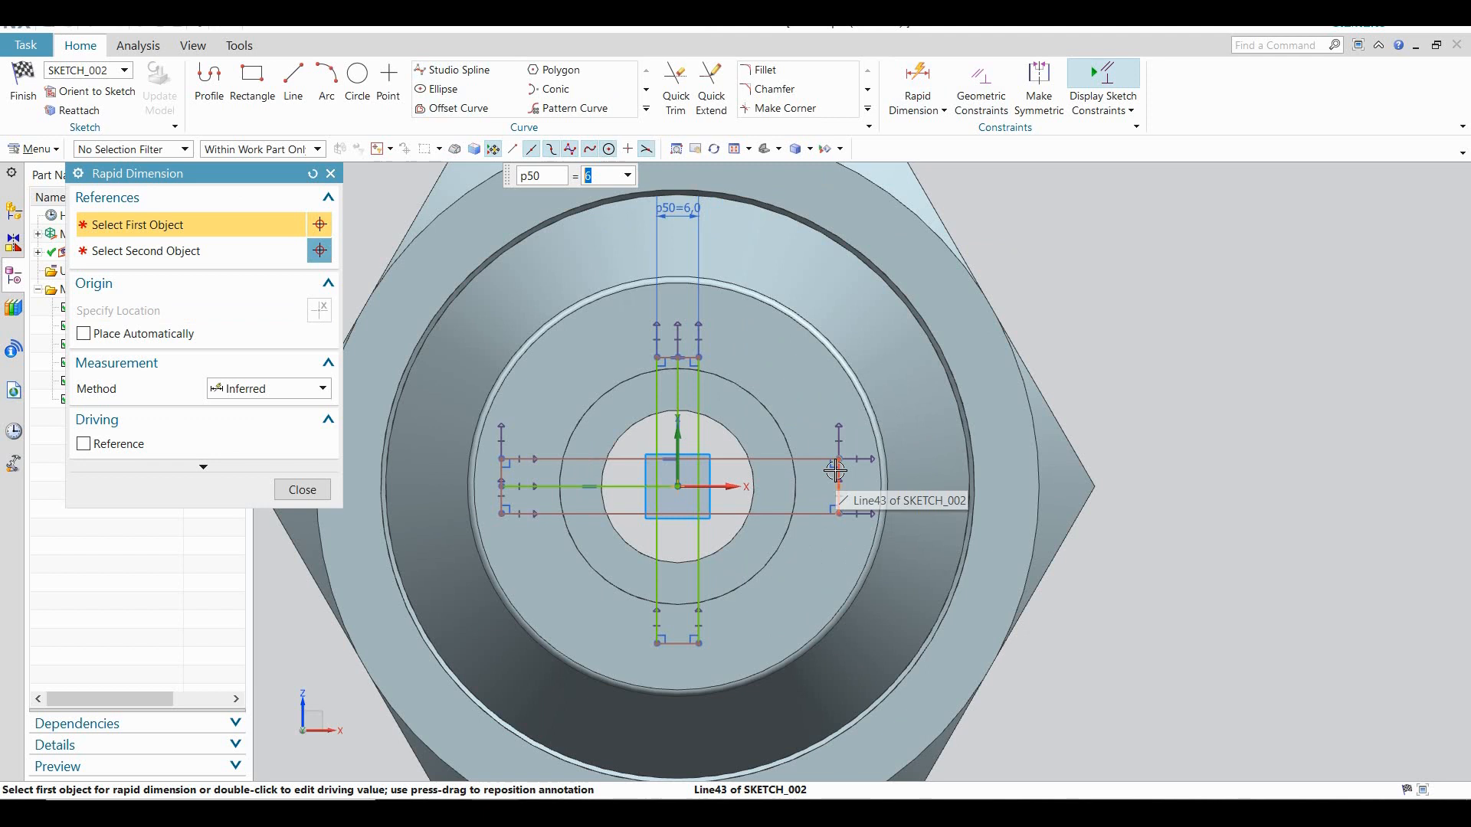
left_click(837, 475)
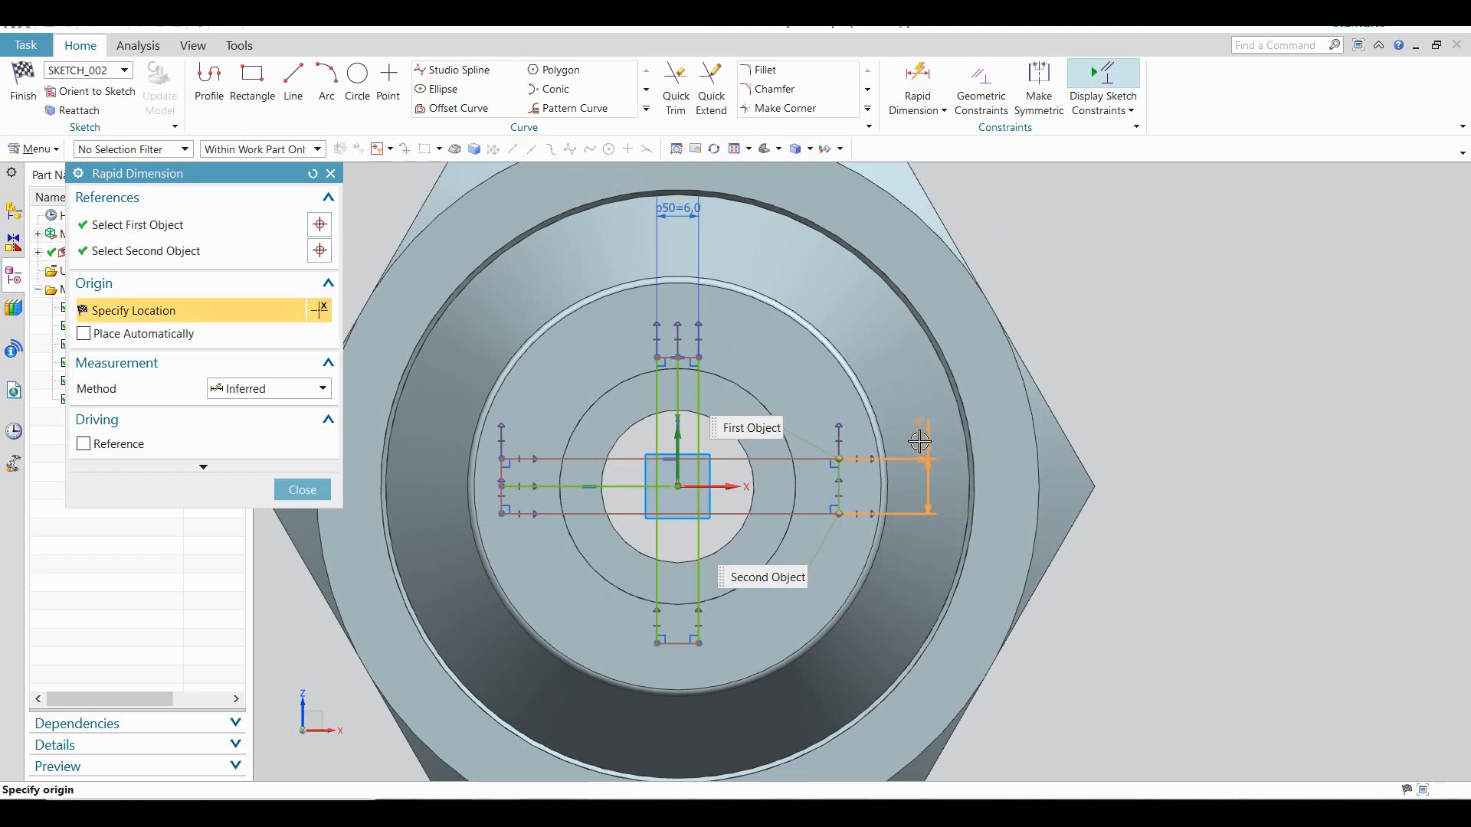
left_click(919, 442)
type("6")
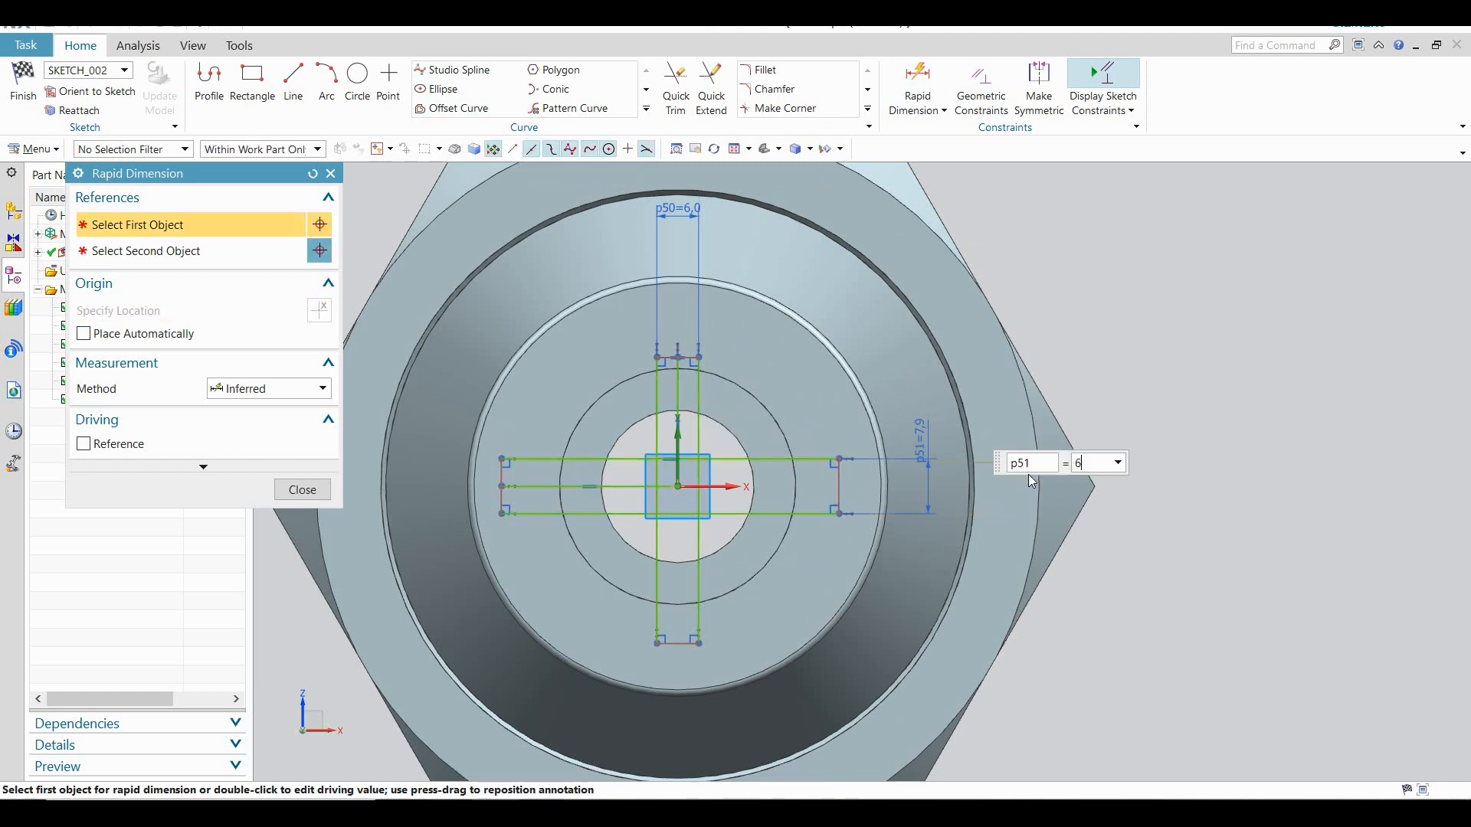
key("Return")
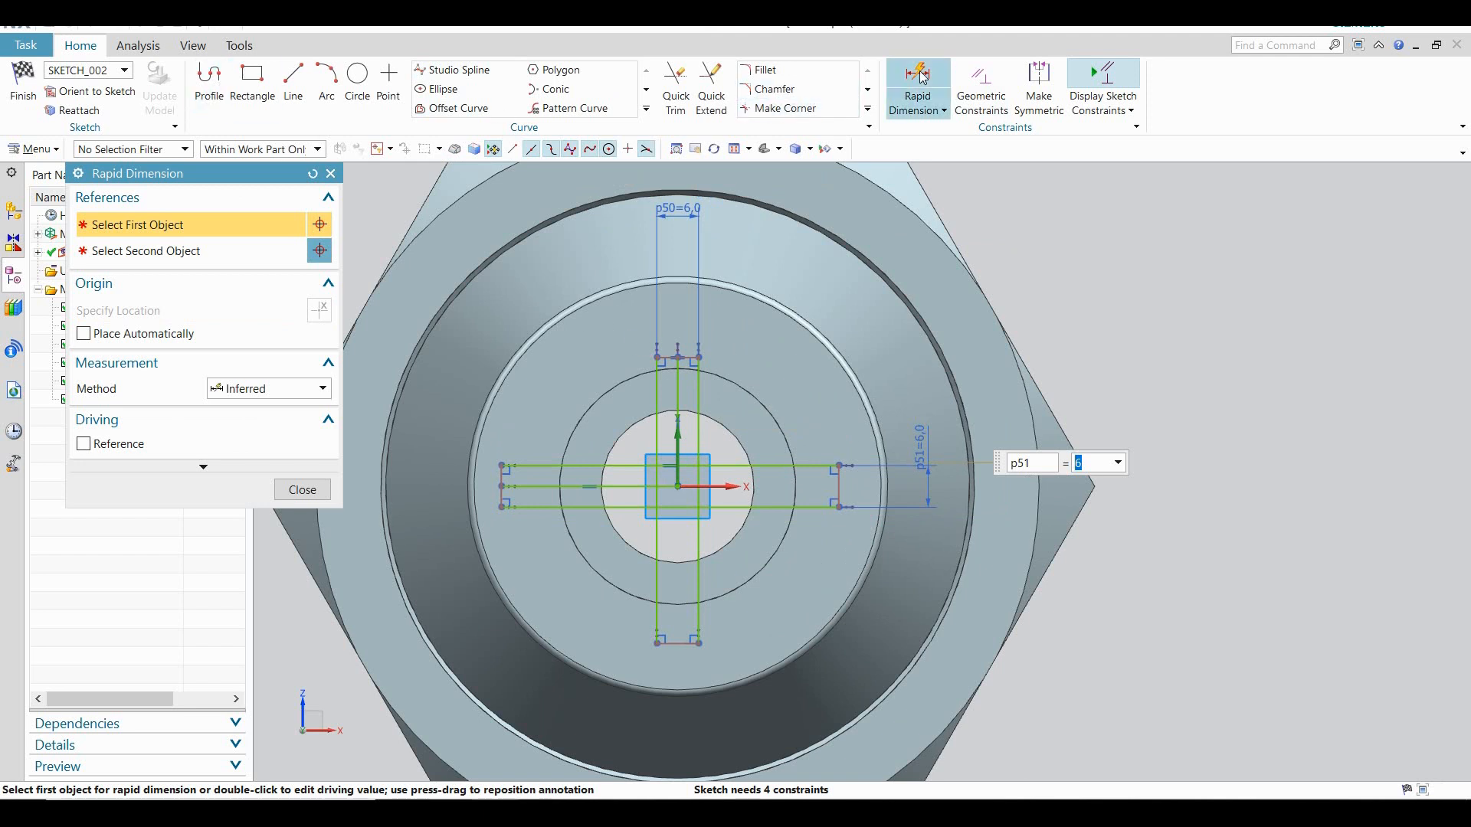
Dimension the horizontal rectangle's right edge 60 mm from the origin and set the rectangle's overall length to 120 mm
left_click(679, 488)
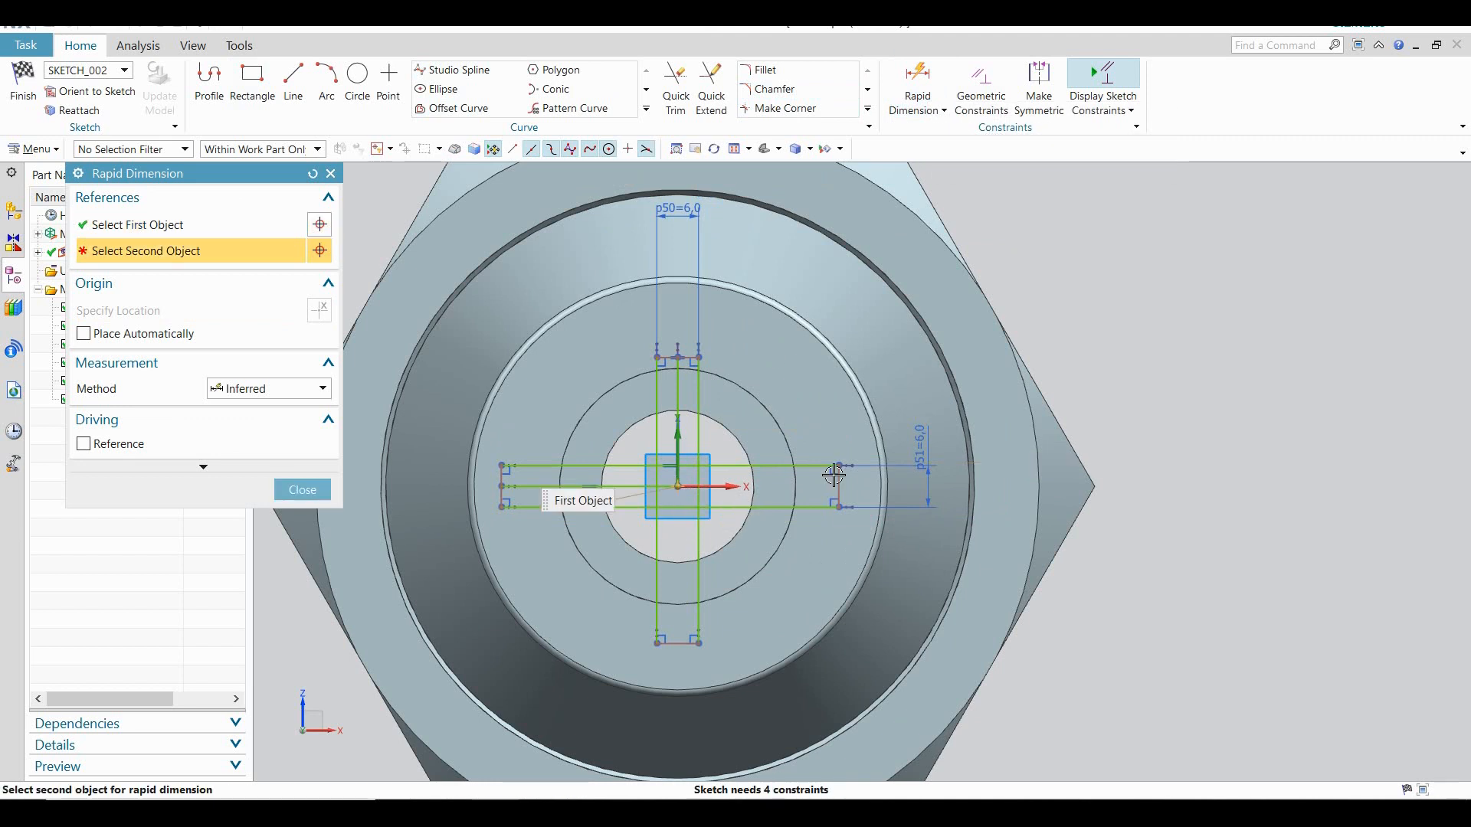
left_click(838, 480)
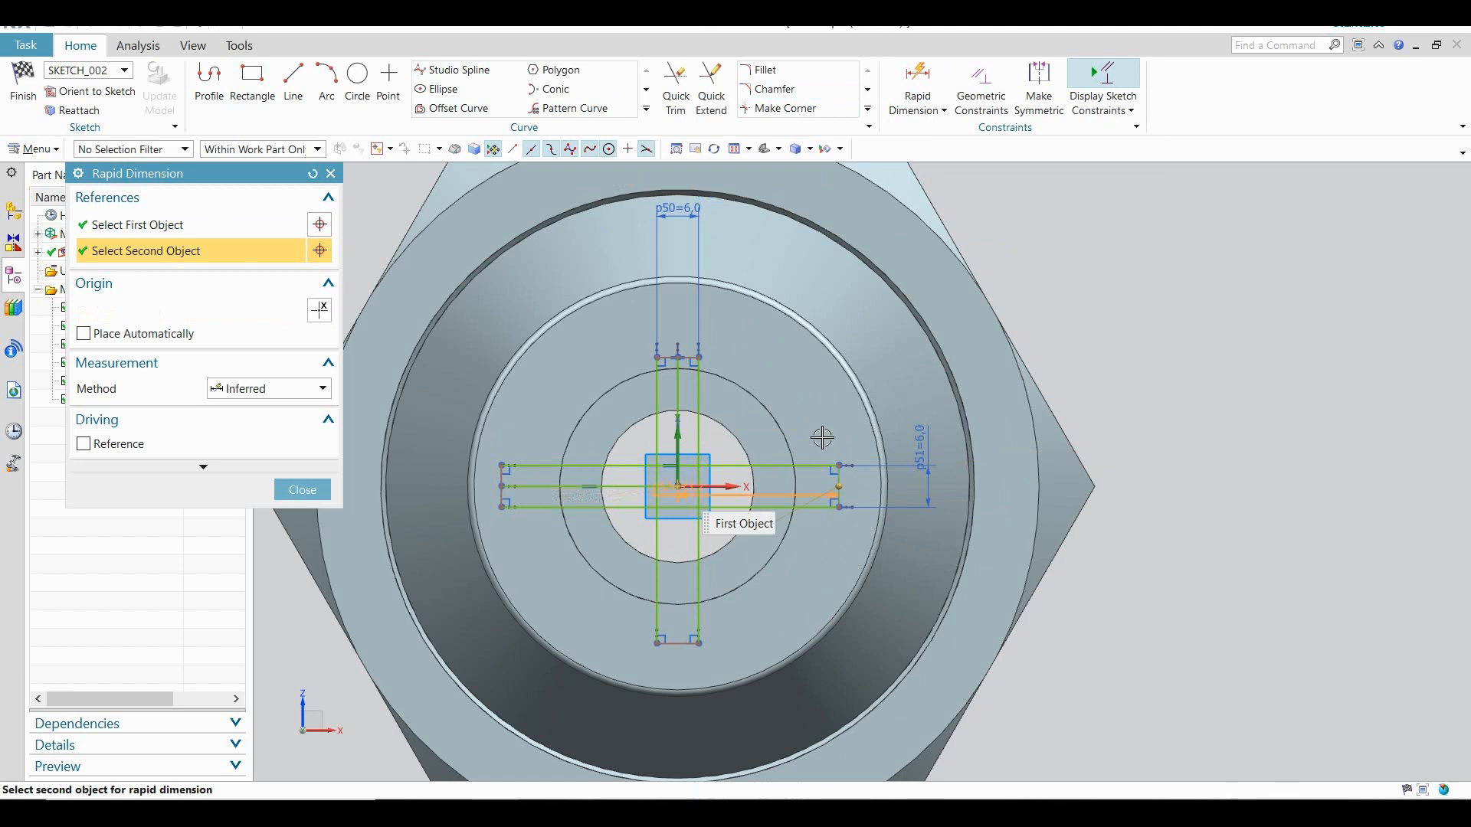
left_click(804, 412)
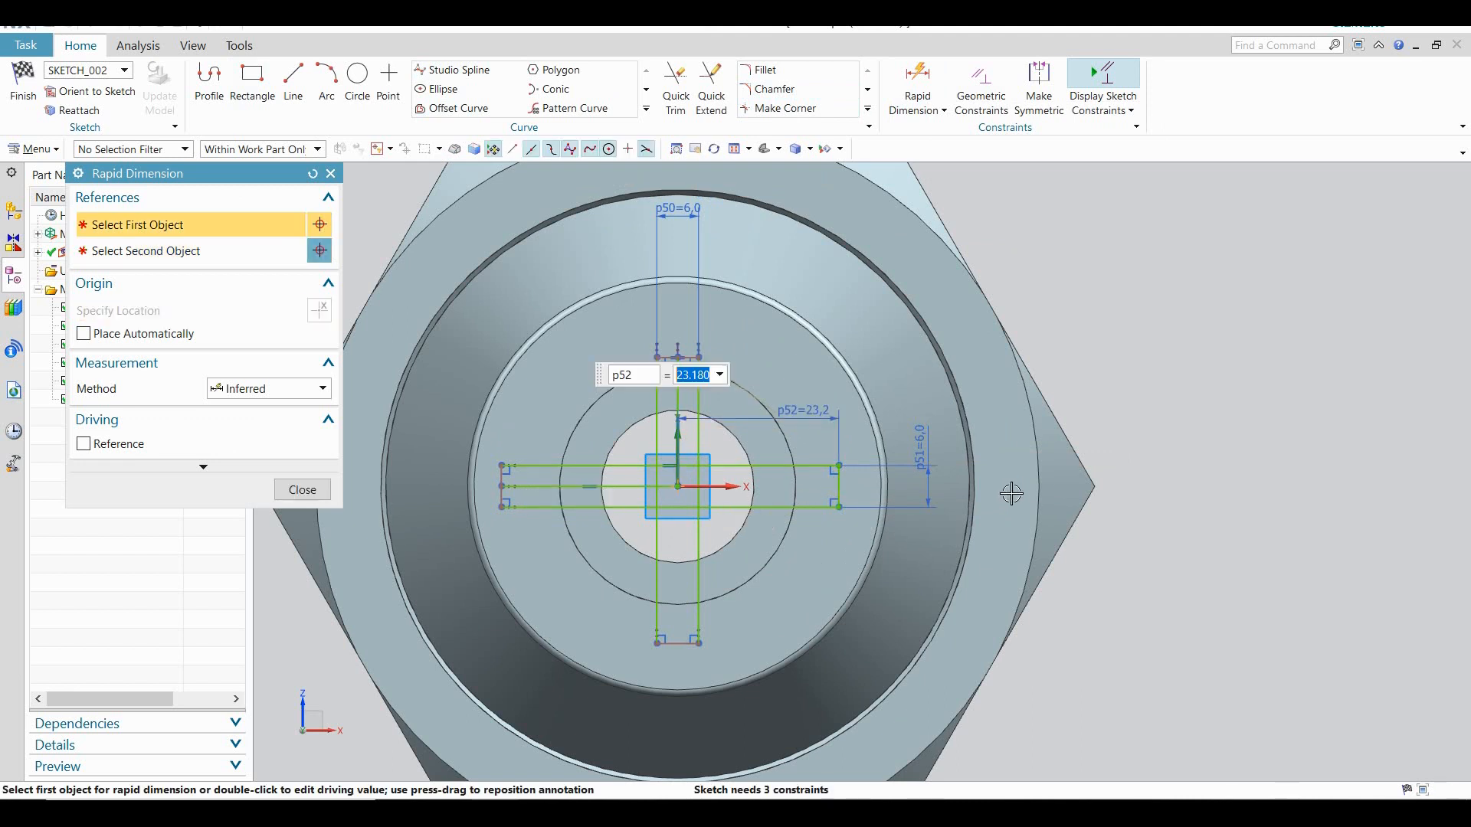
type("60")
key("Return")
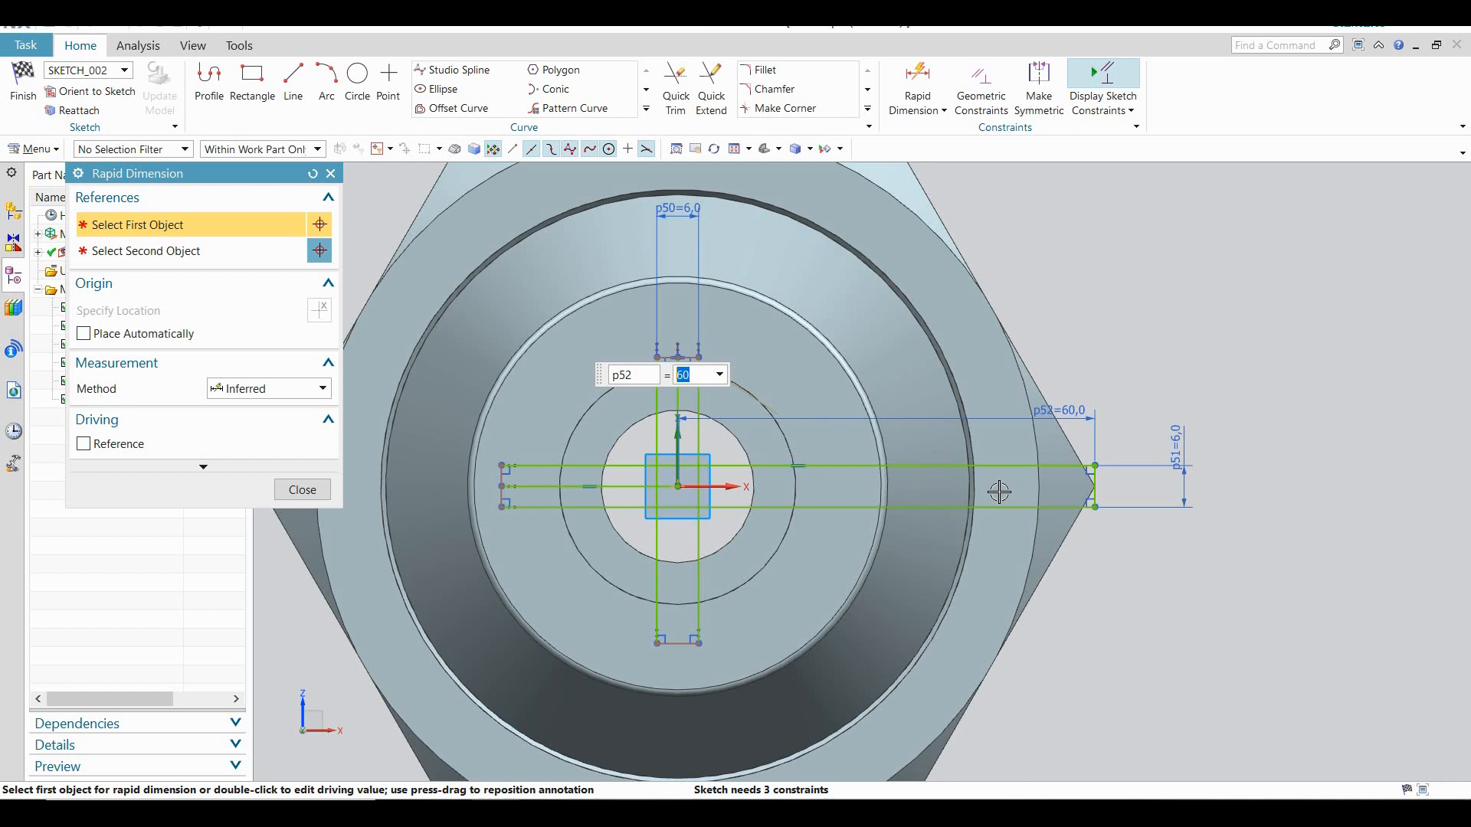
left_click(588, 468)
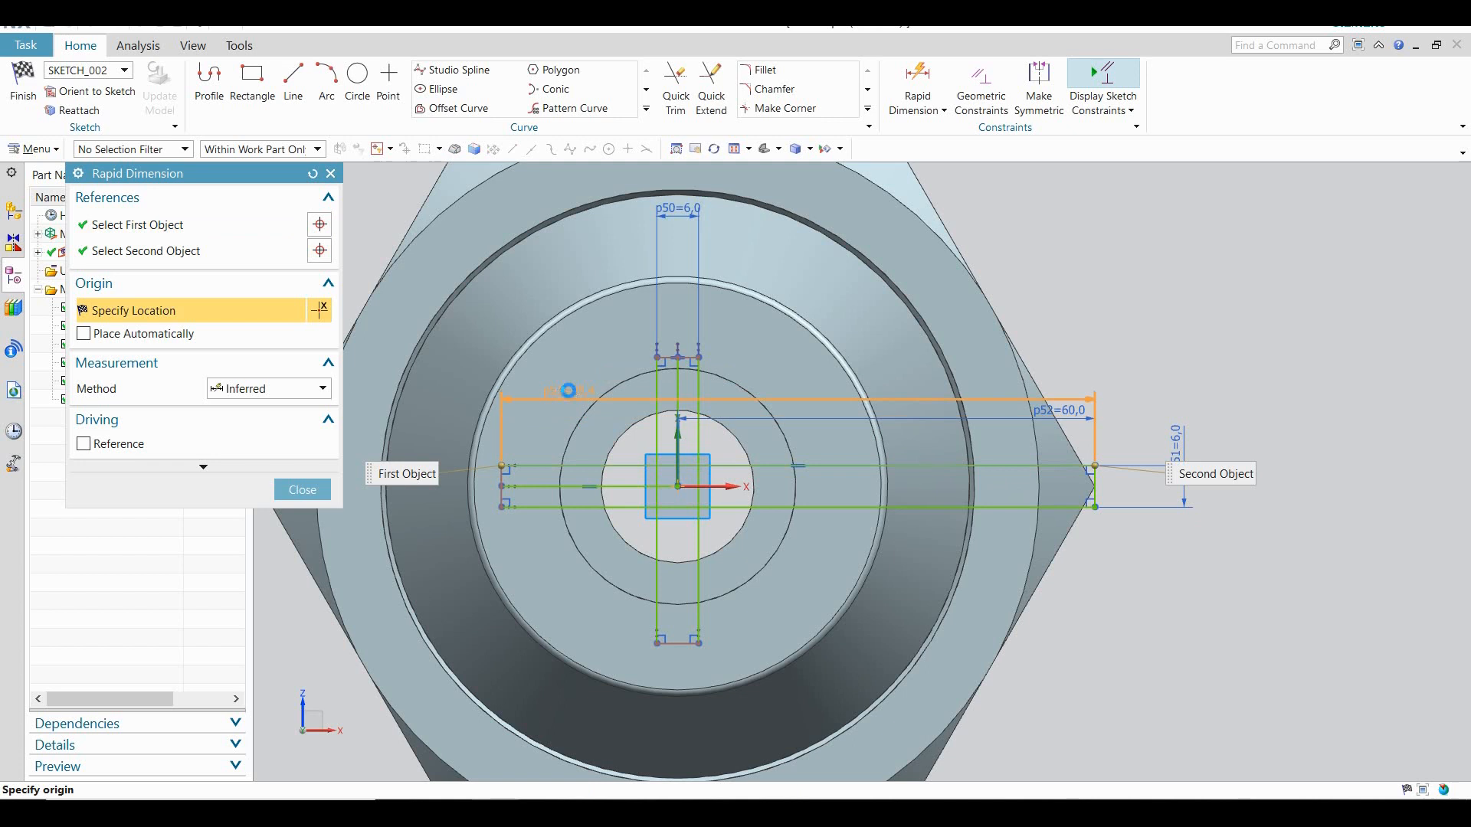
left_click(570, 391)
type("120")
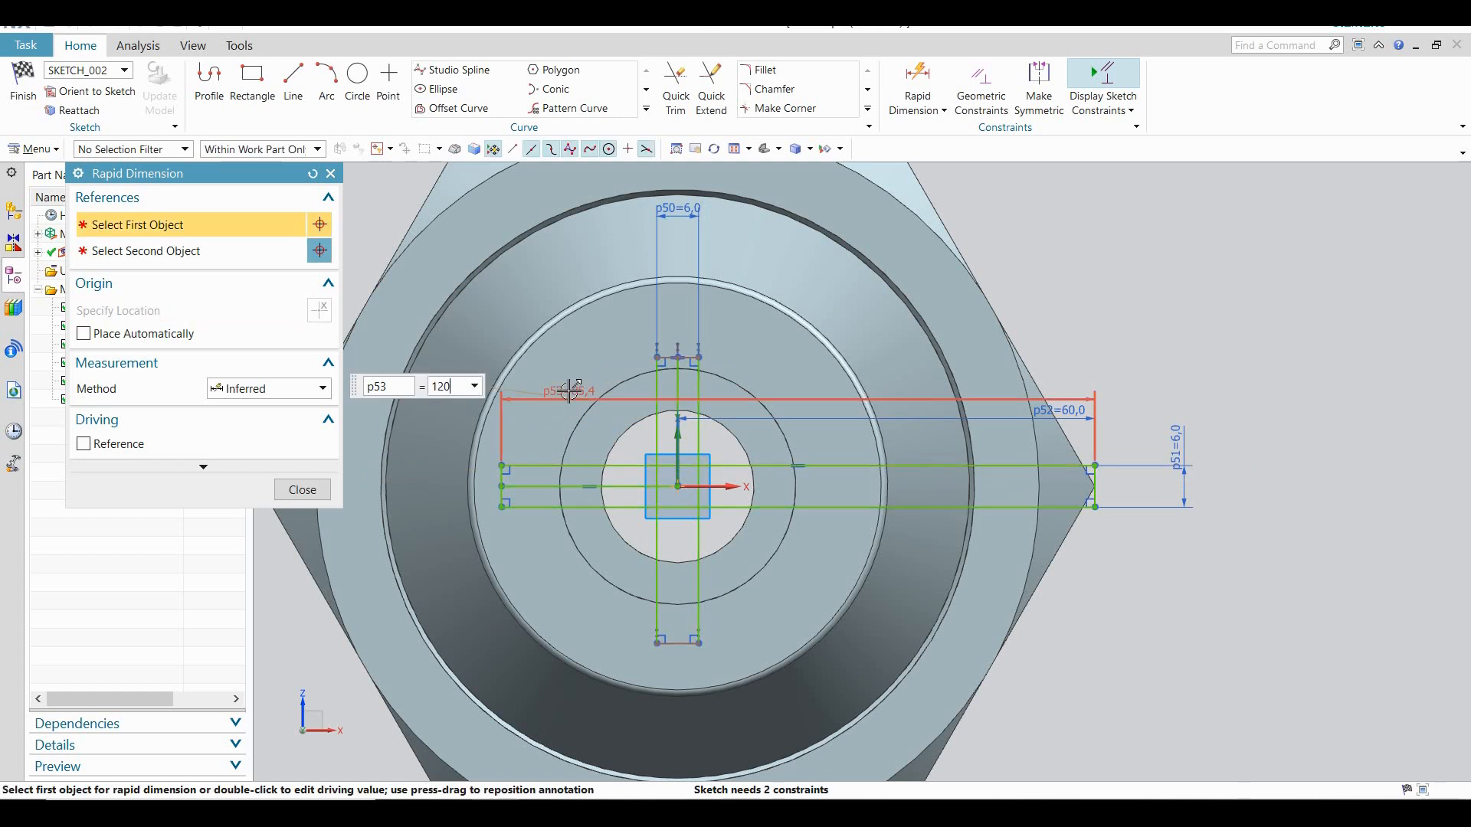
key("Return")
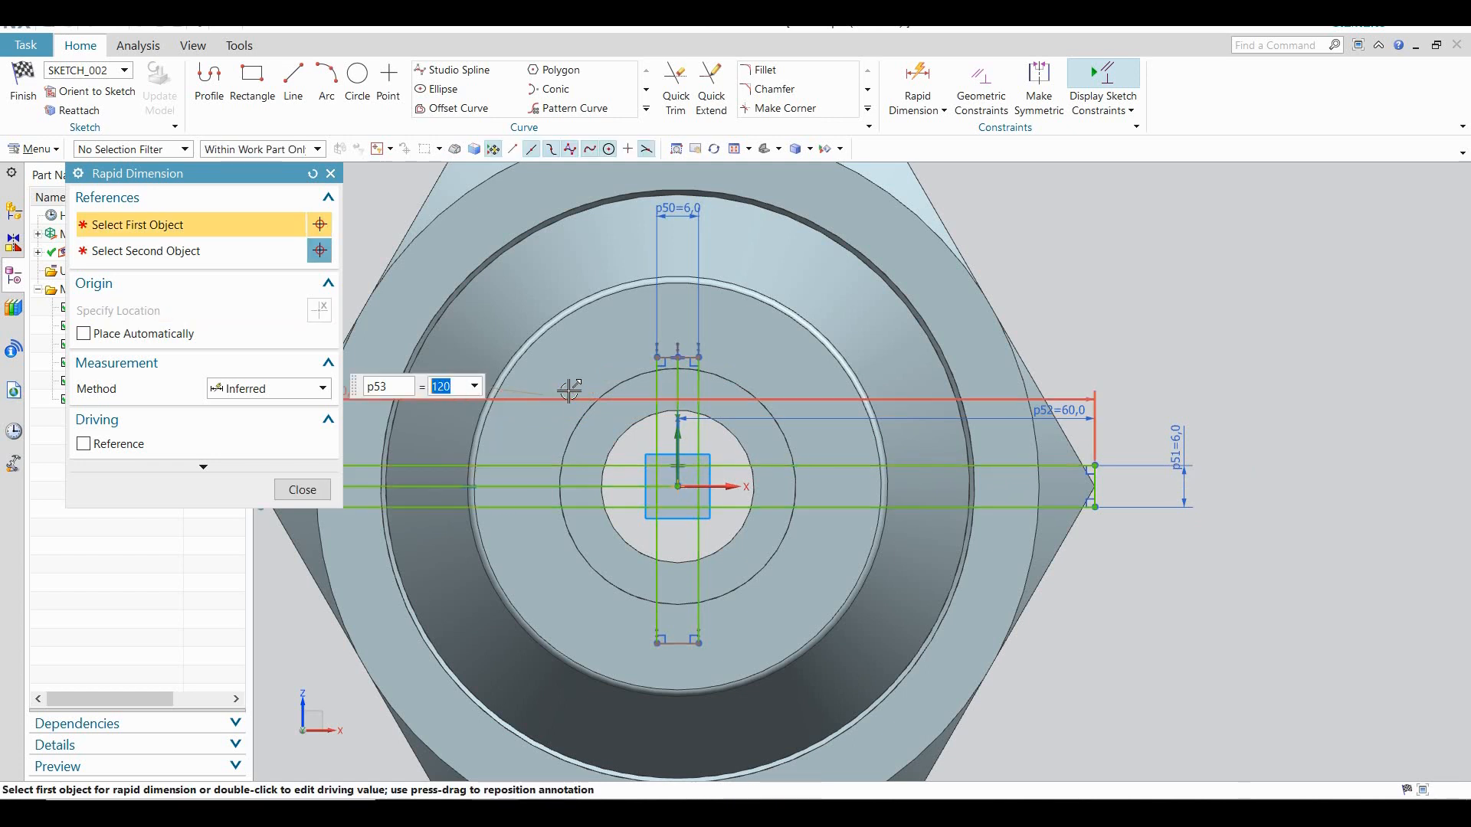
Dimension the vertical rectangle's upper edge 60 mm from the origin
left_click(685, 355)
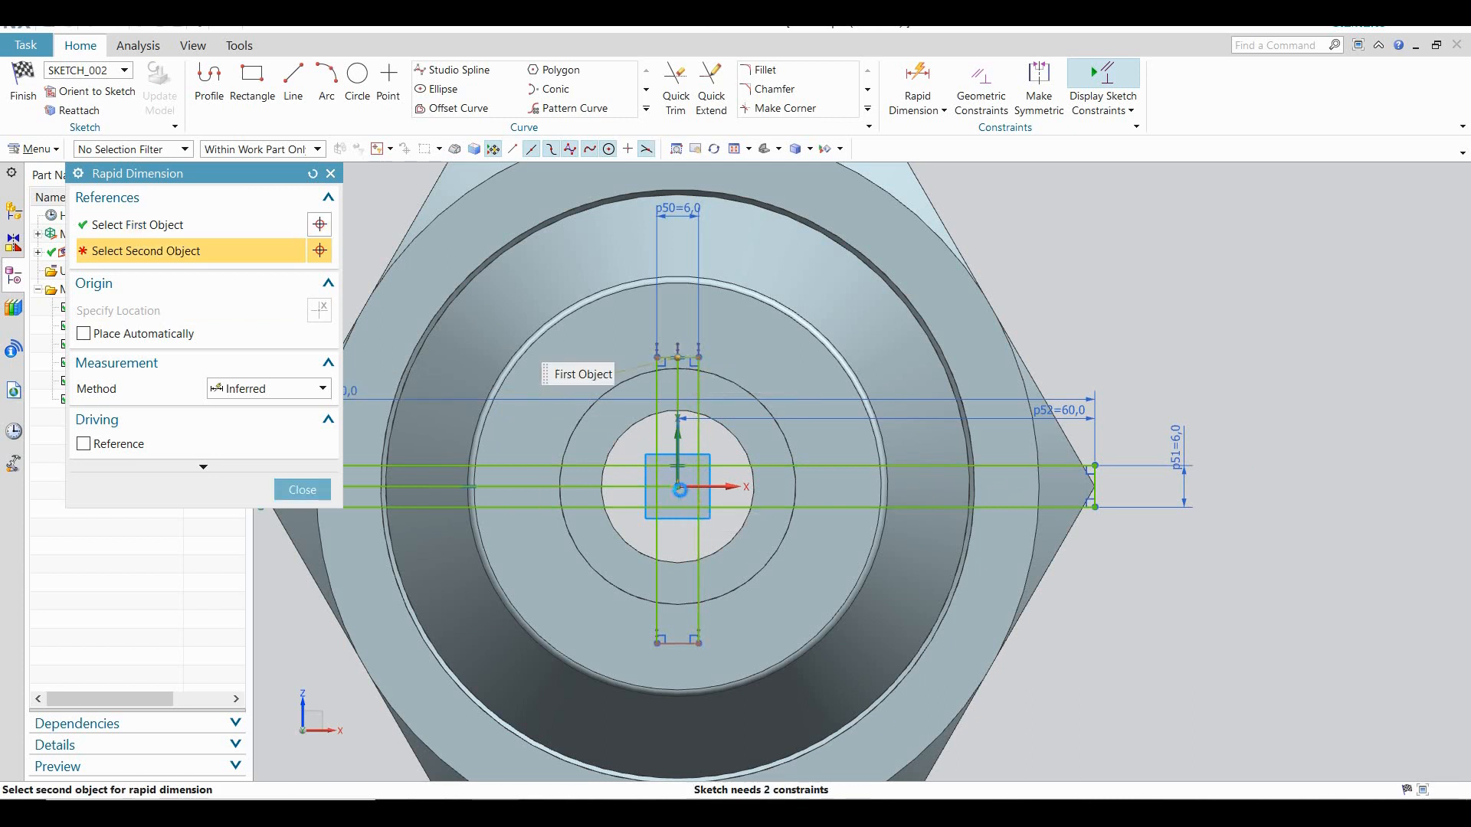
left_click(679, 488)
left_click(835, 441)
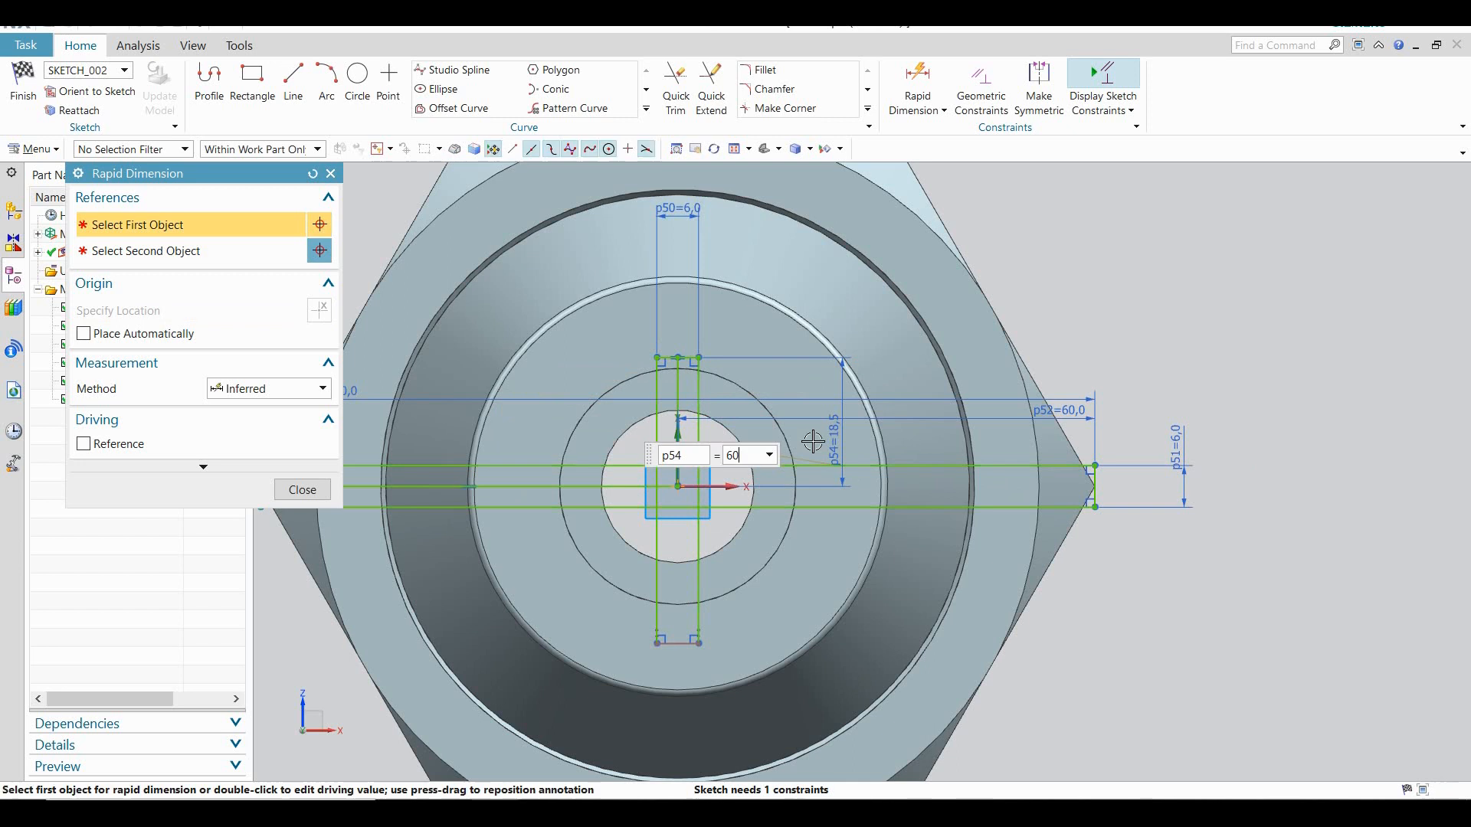
type("60")
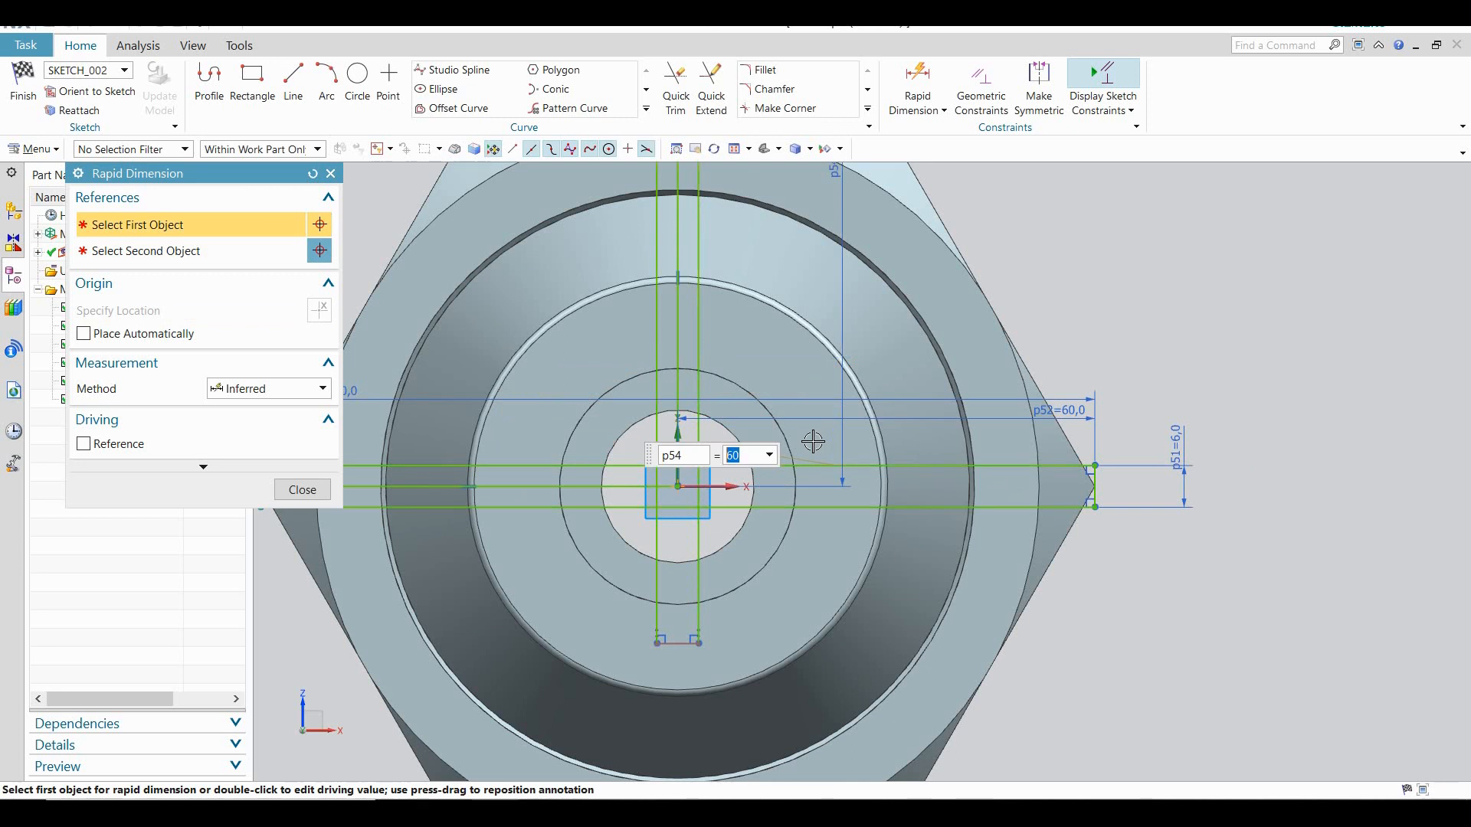
Dimension the vertical rectangle's overall length from its lower edge to its upper edge as 120 mm
left_click(699, 584)
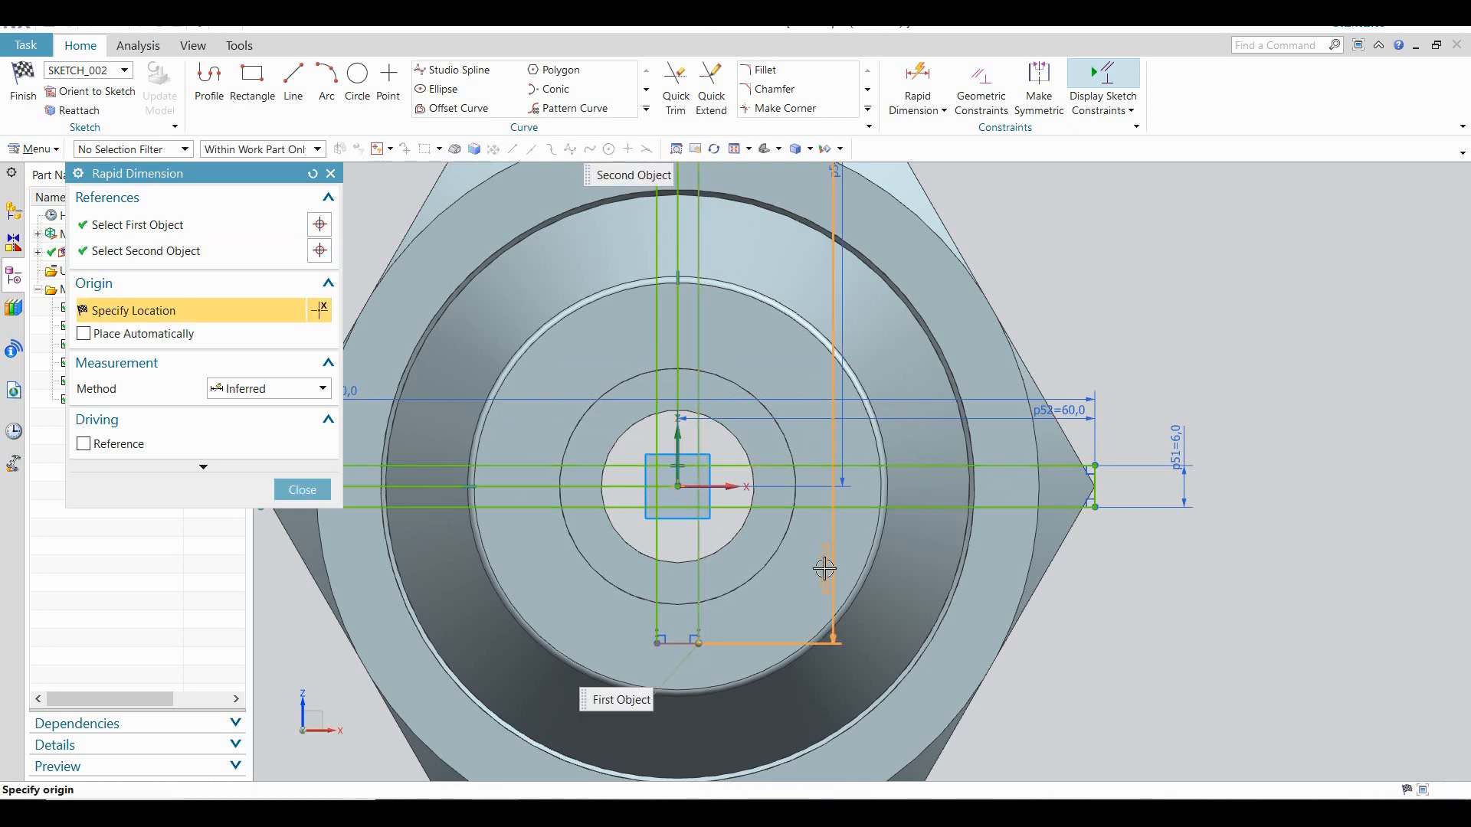
left_click(824, 570)
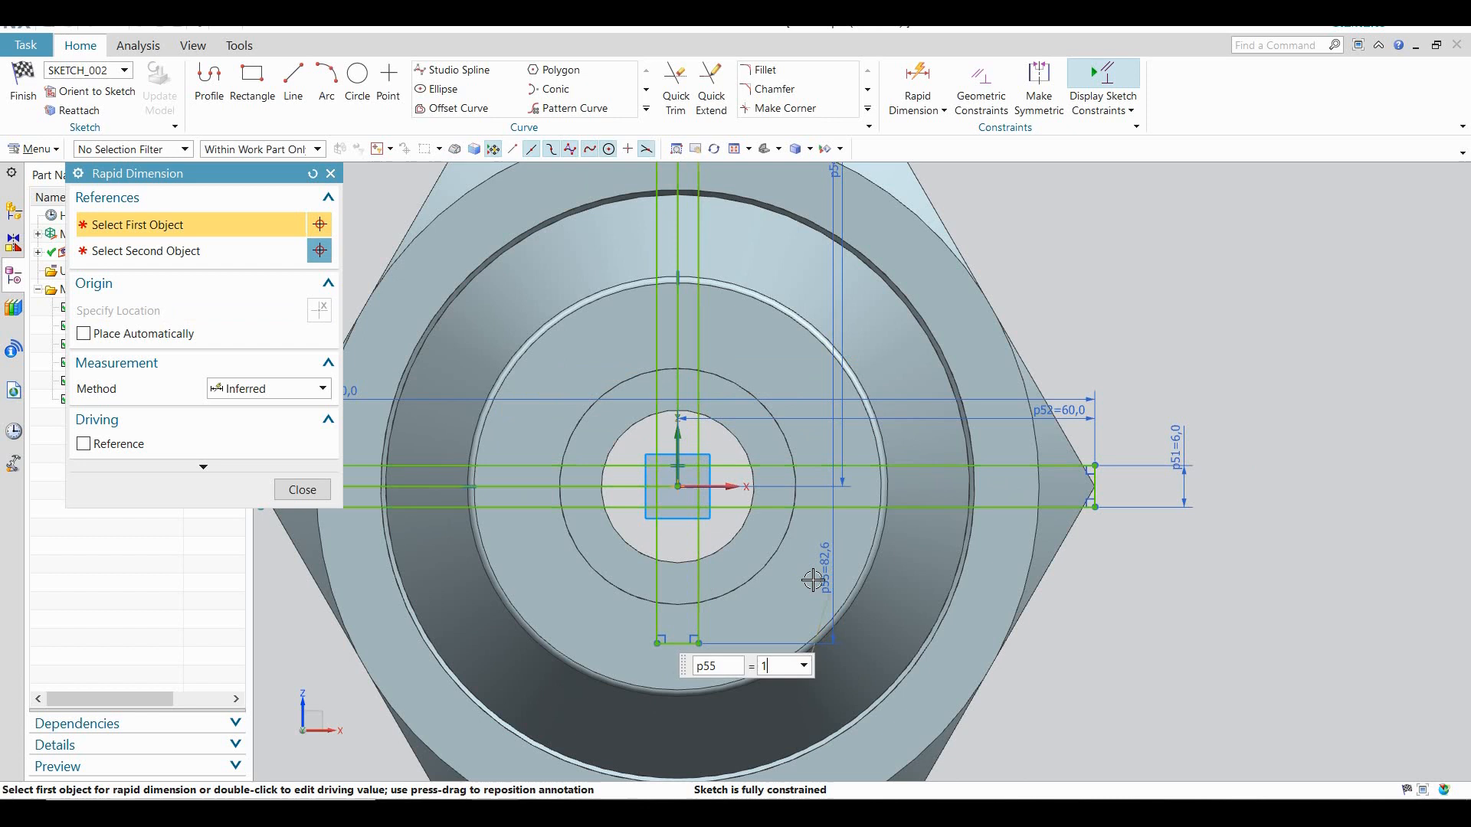
type("120")
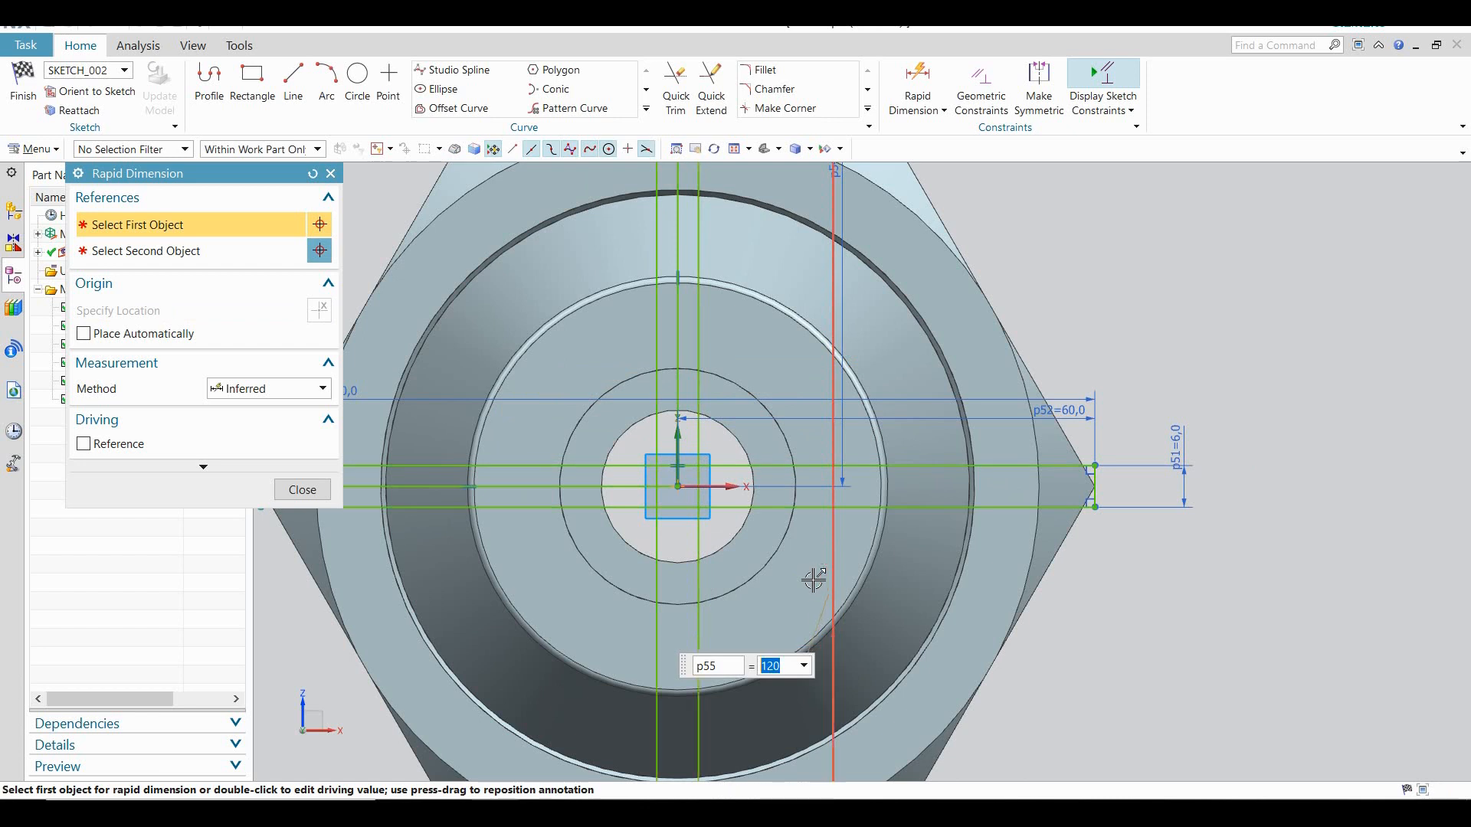
scroll(806, 529, "down", 3)
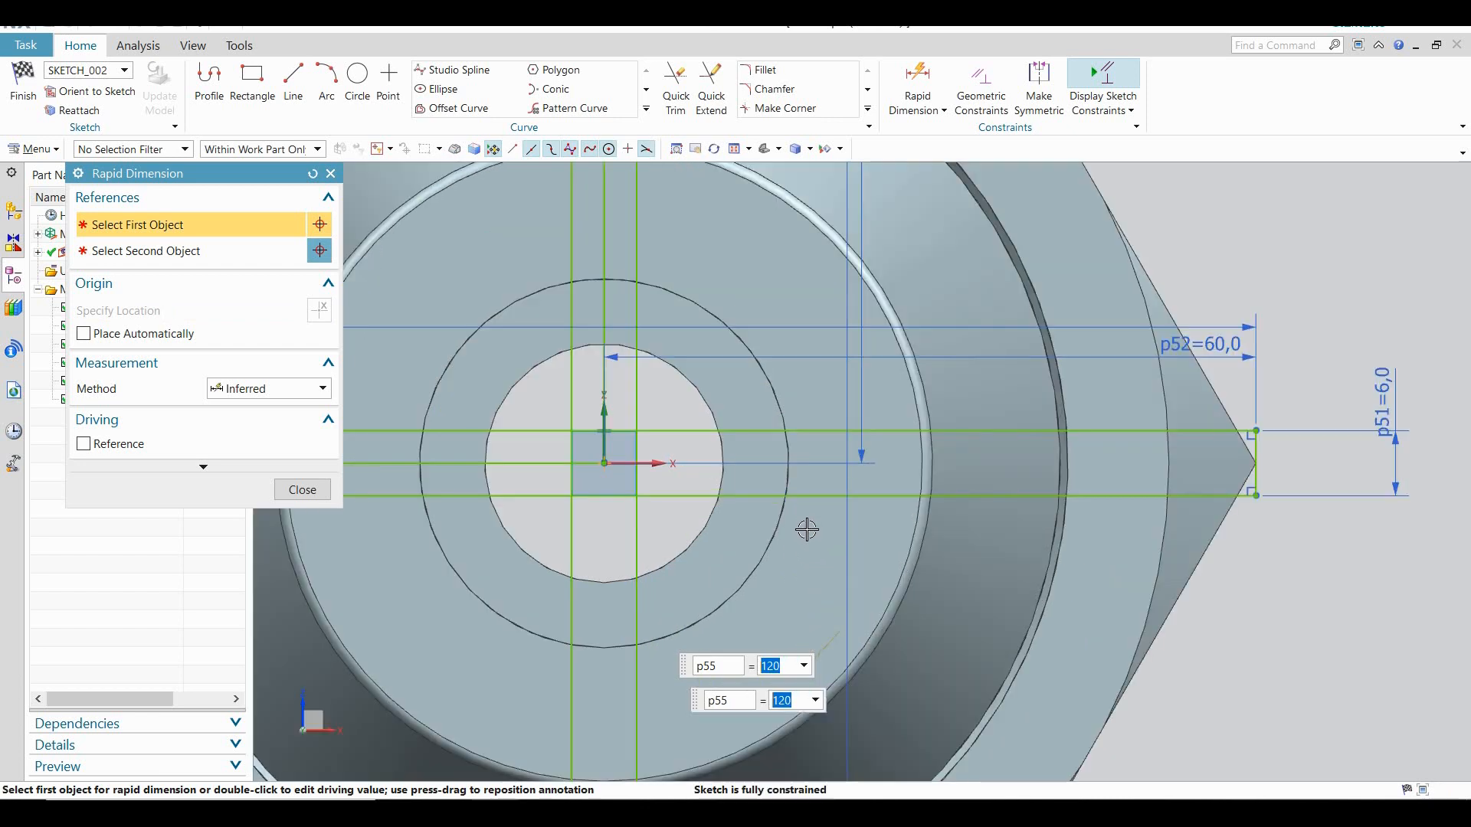
scroll(805, 528, "down", 2)
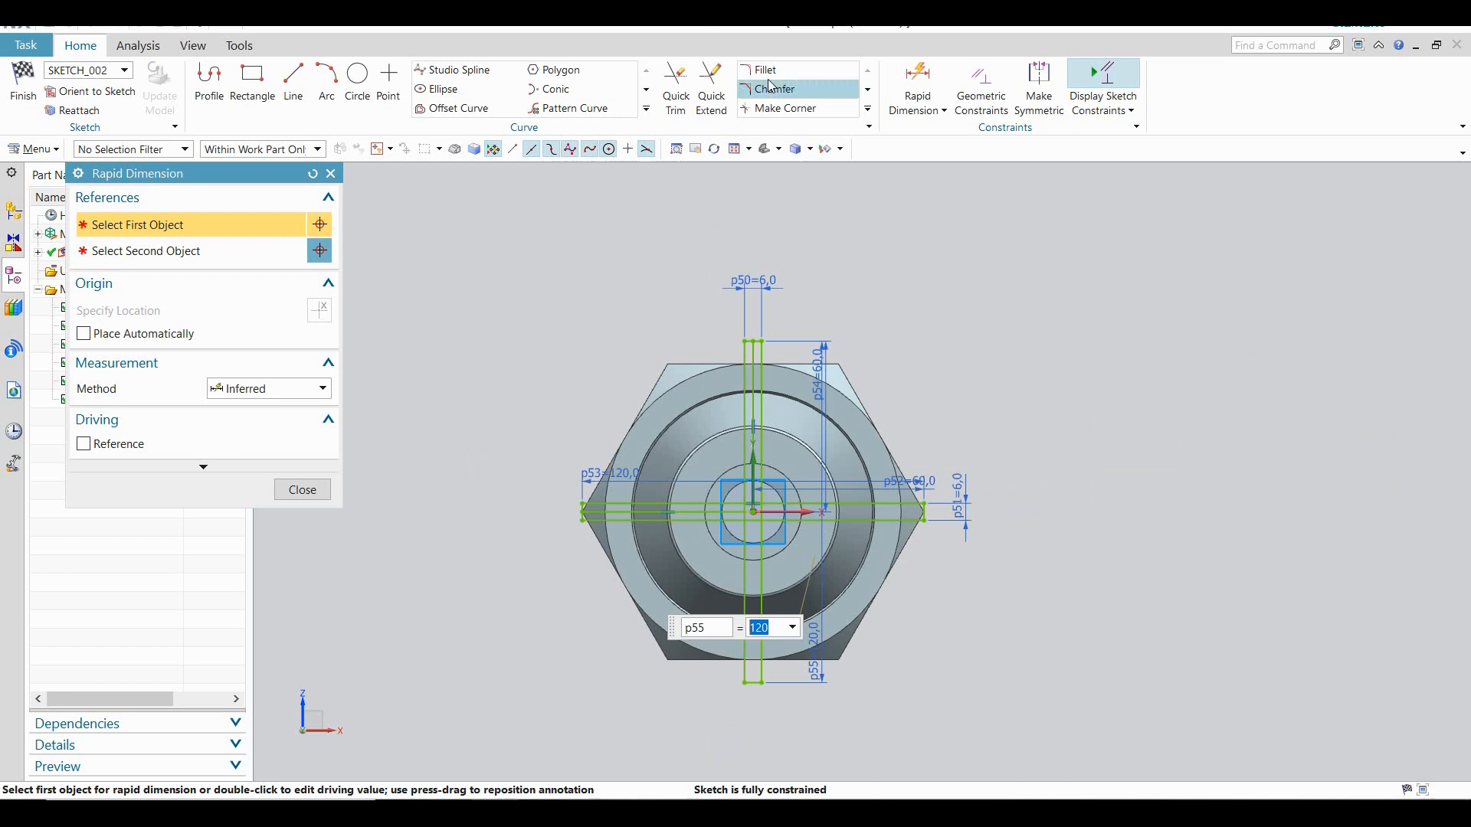
Trim away the four line segments enclosing the central square where the two rectangles cross, leaving a single cross-shaped outline
left_click(675, 85)
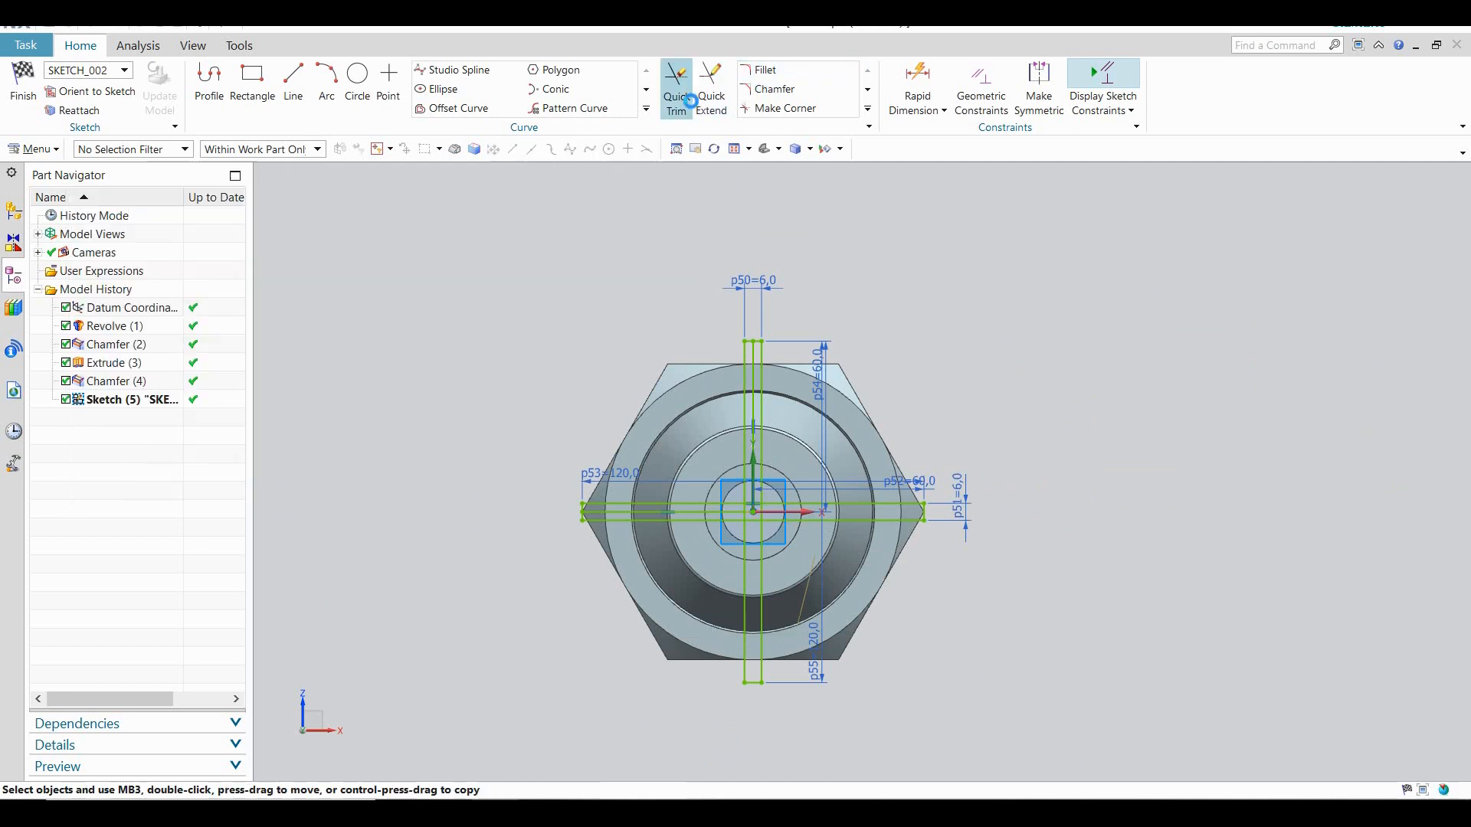
scroll(733, 521, "up", 2)
scroll(733, 521, "up", 2)
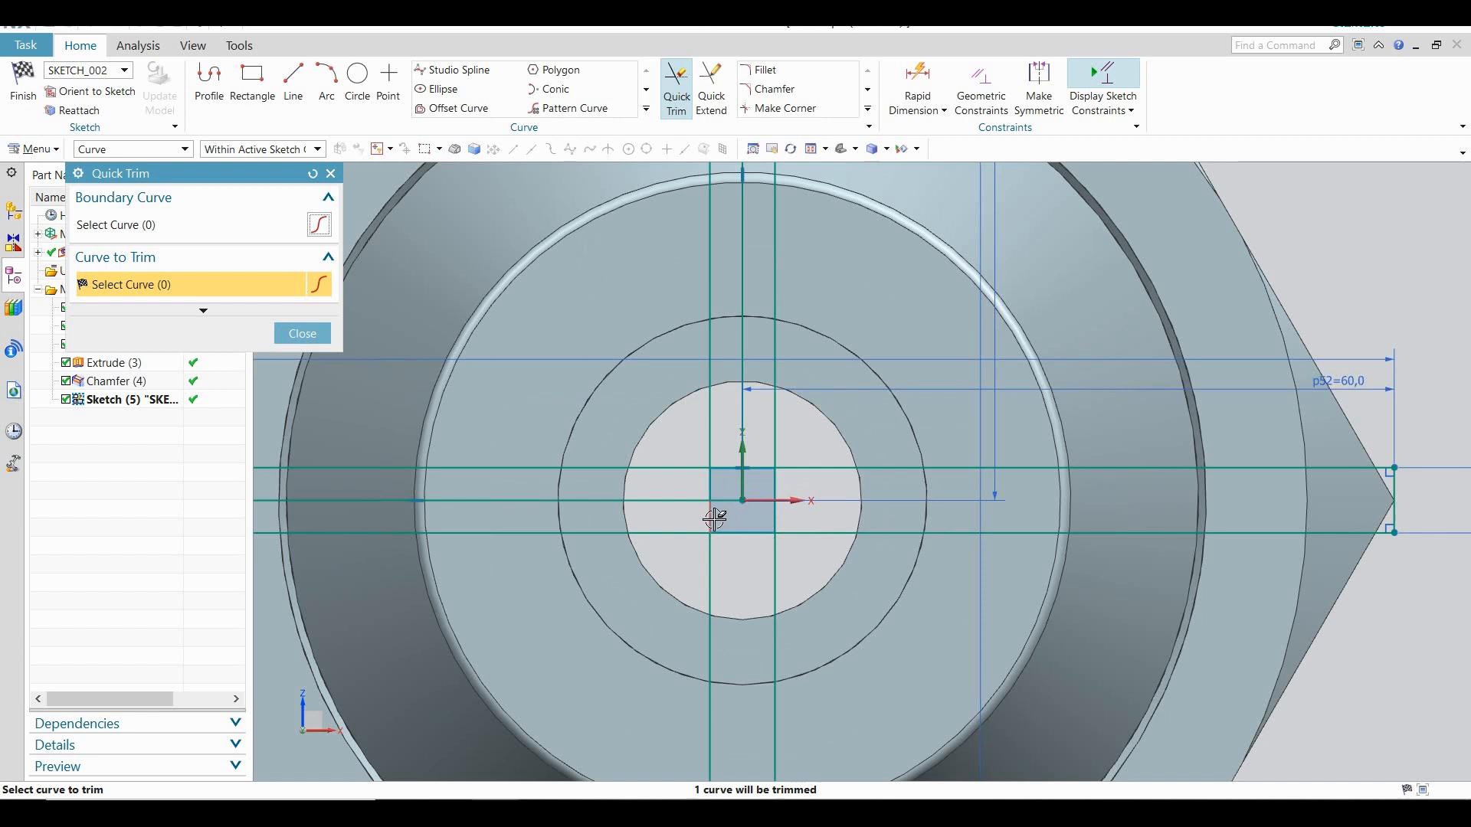
left_click(715, 520)
left_click(710, 481)
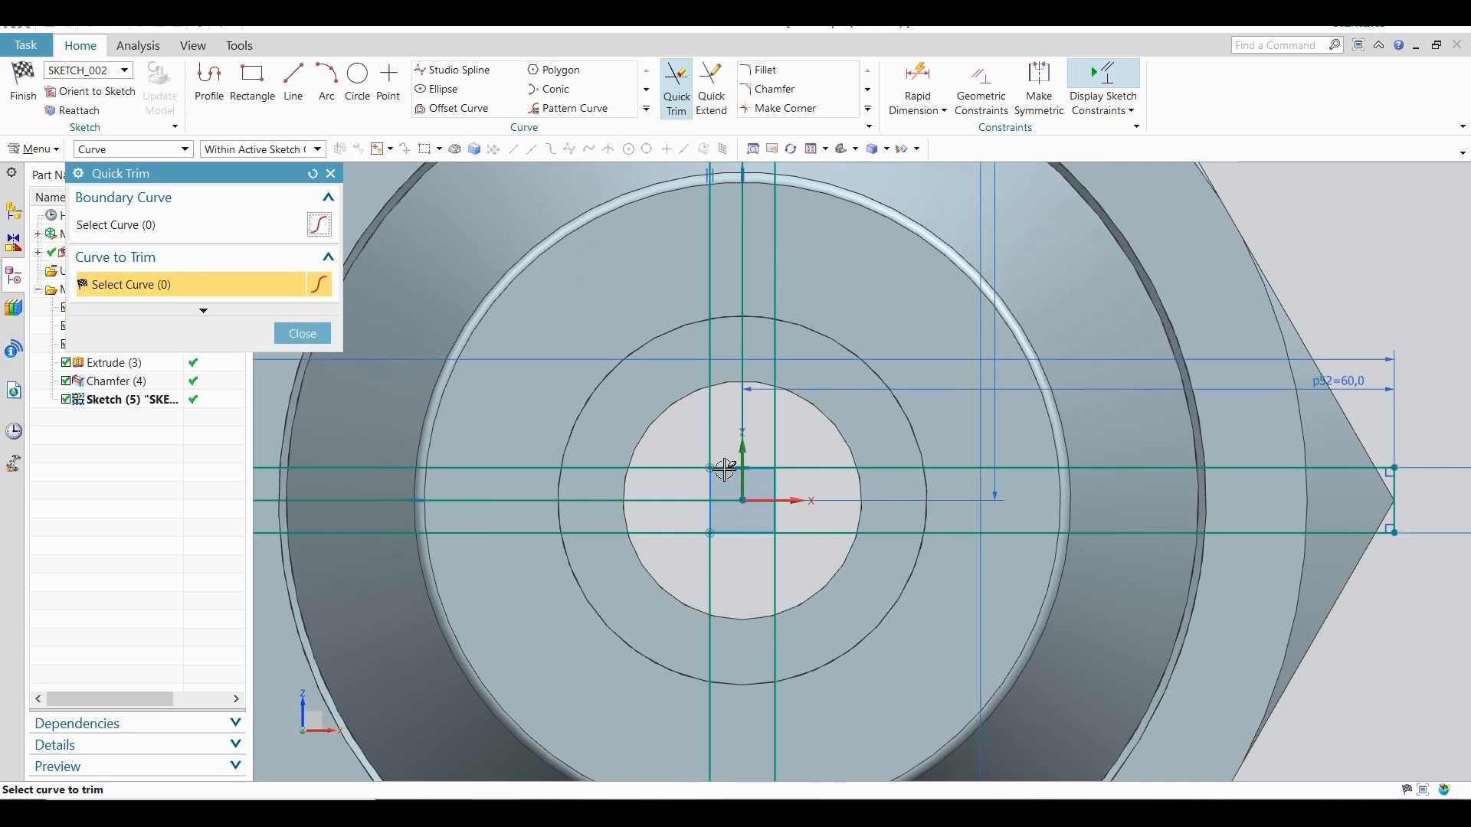
left_click(725, 468)
left_click(759, 468)
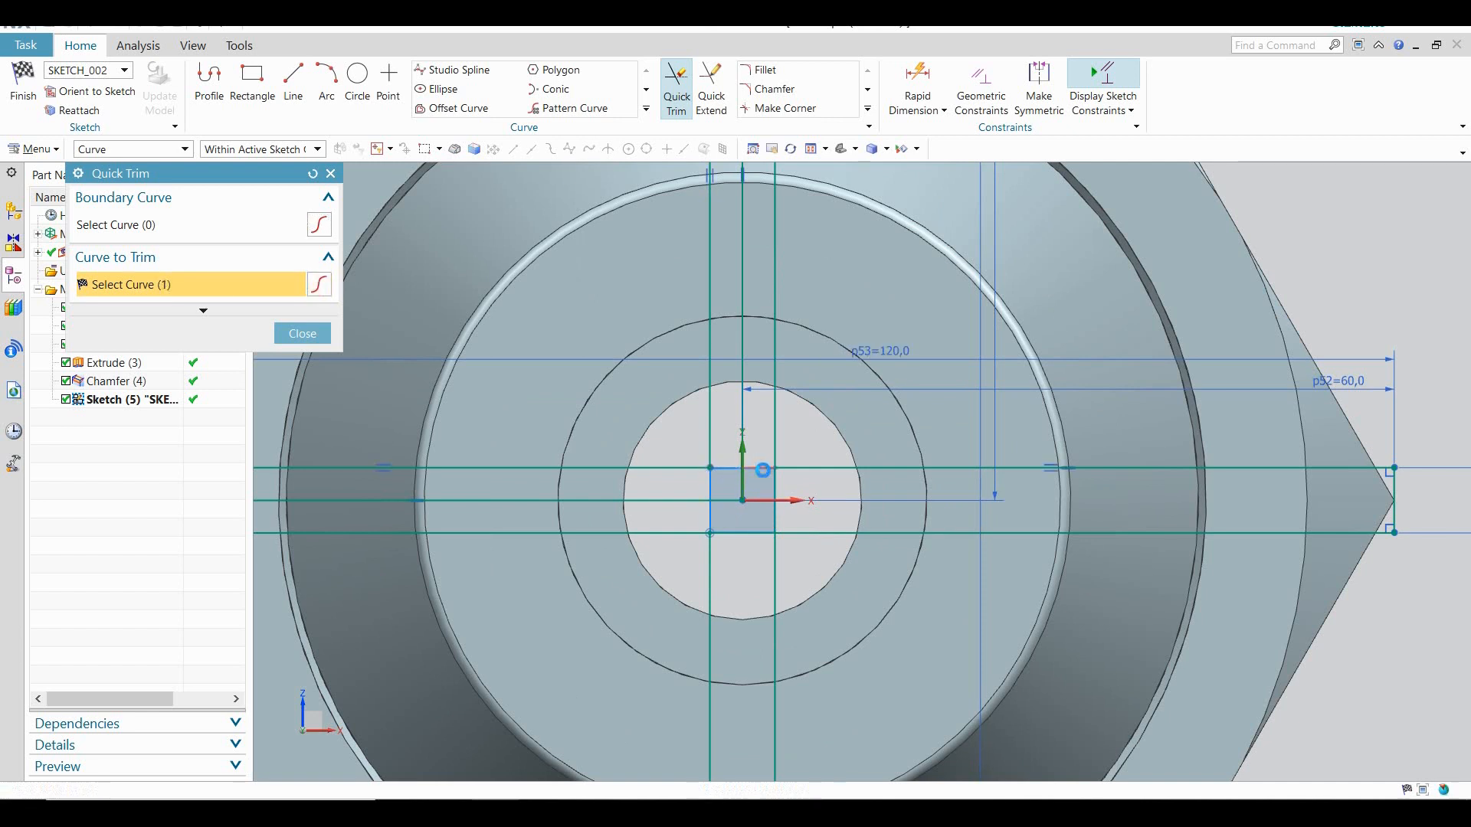
left_click(776, 487)
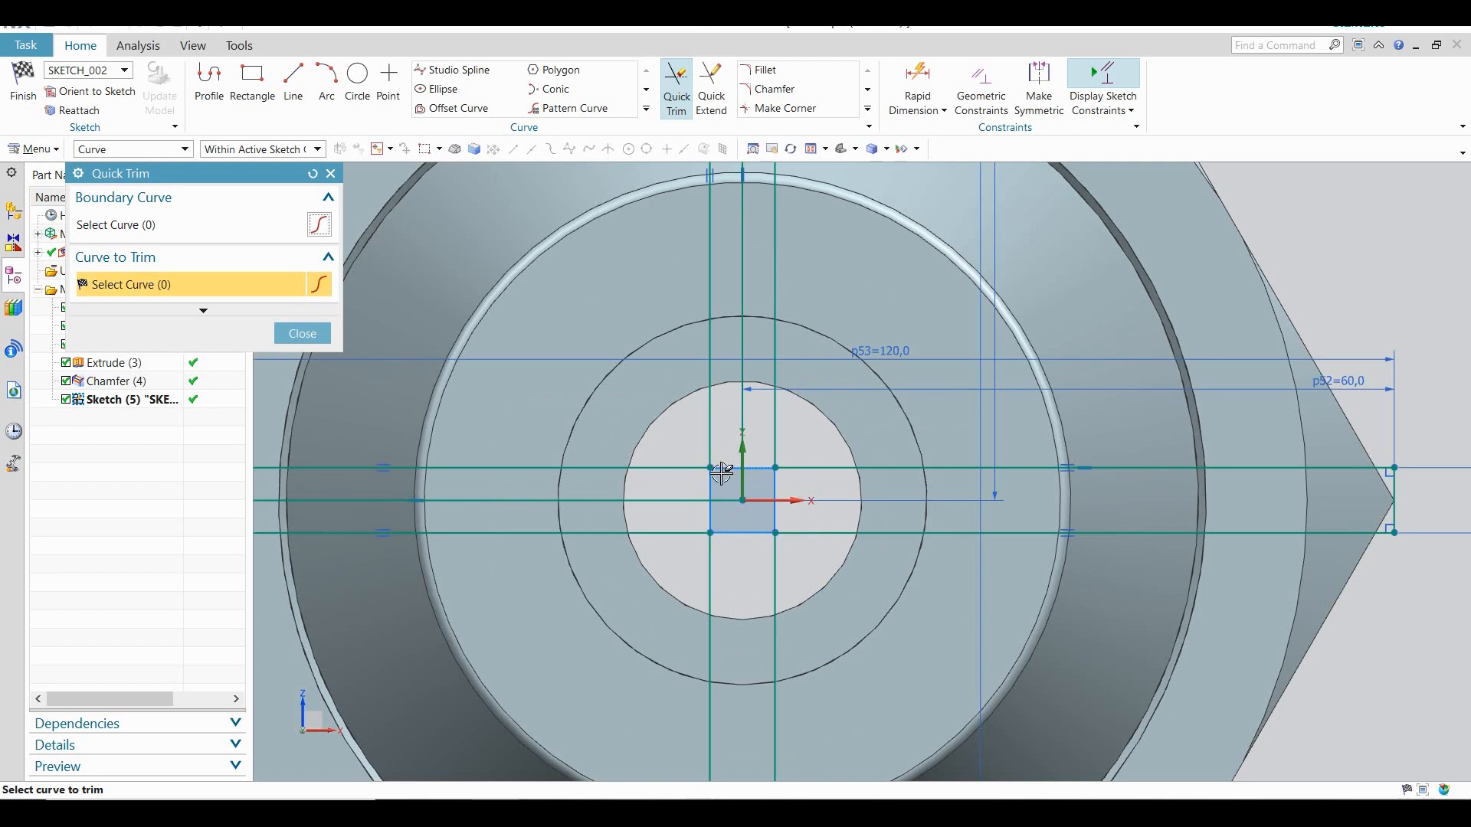
left_click(298, 332)
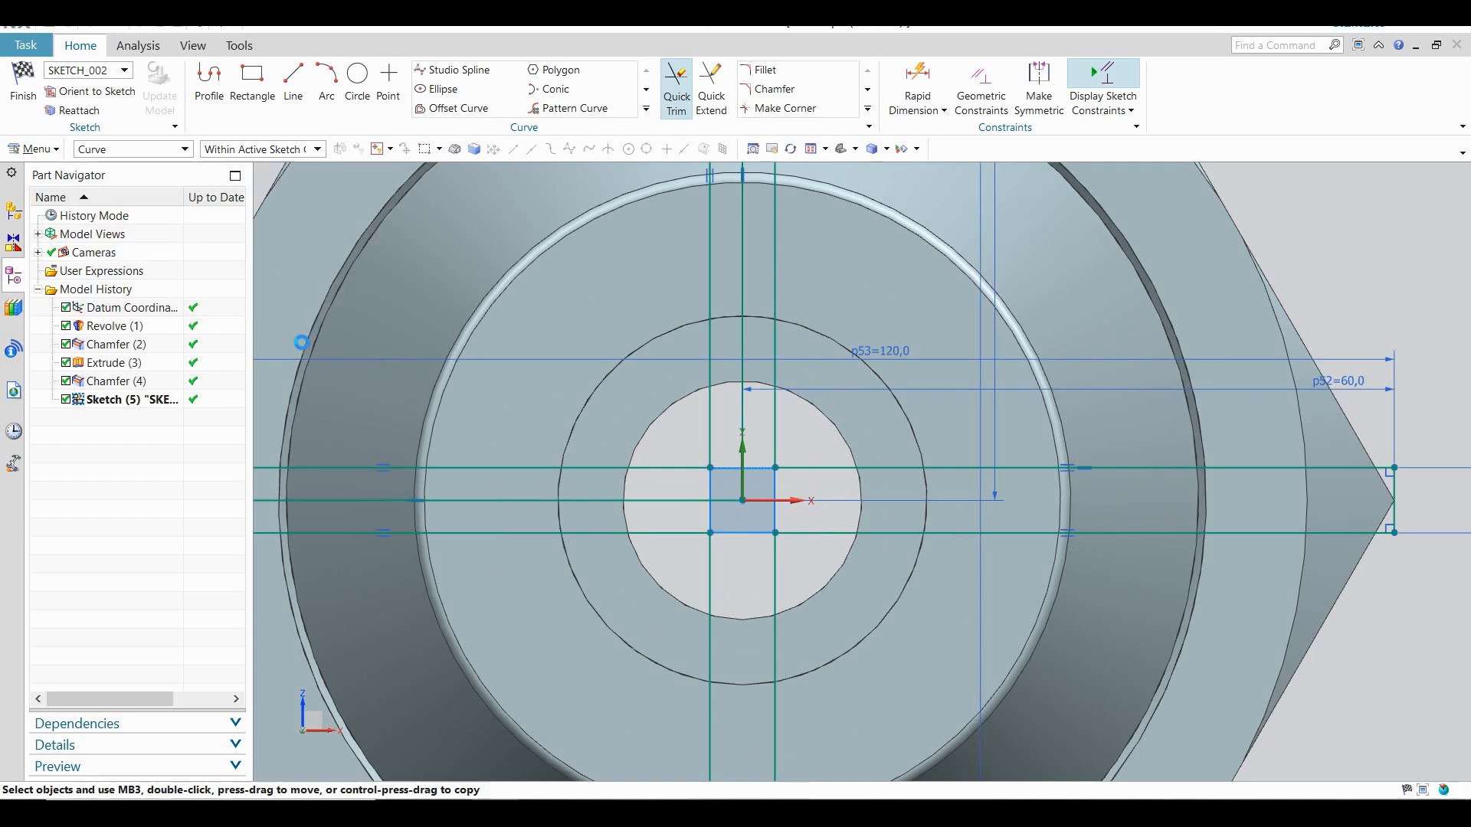
Convert the horizontal and vertical centre lines running from the origin to reference lines
left_click(530, 503)
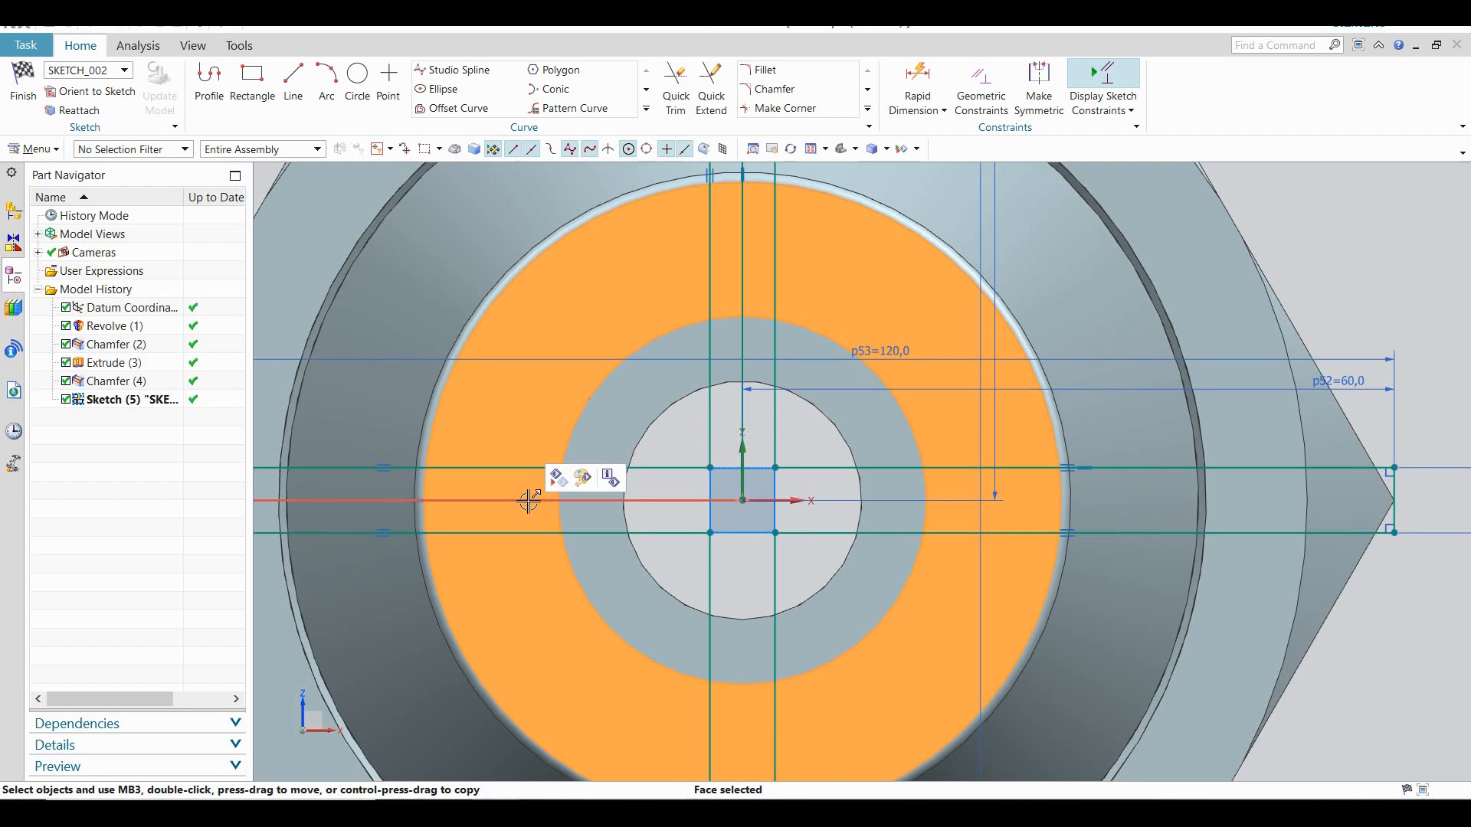
key("Escape")
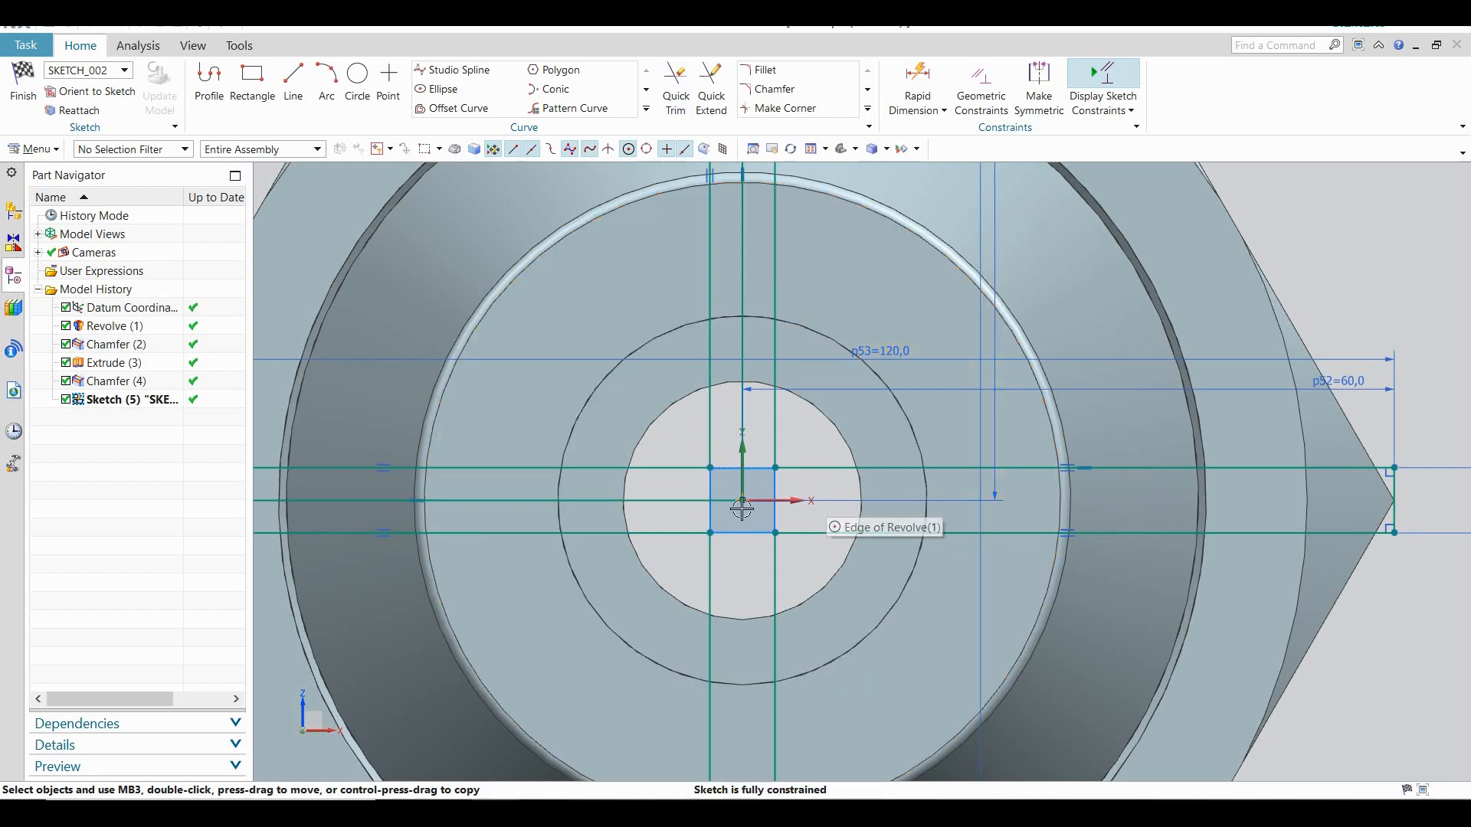
left_click(656, 499)
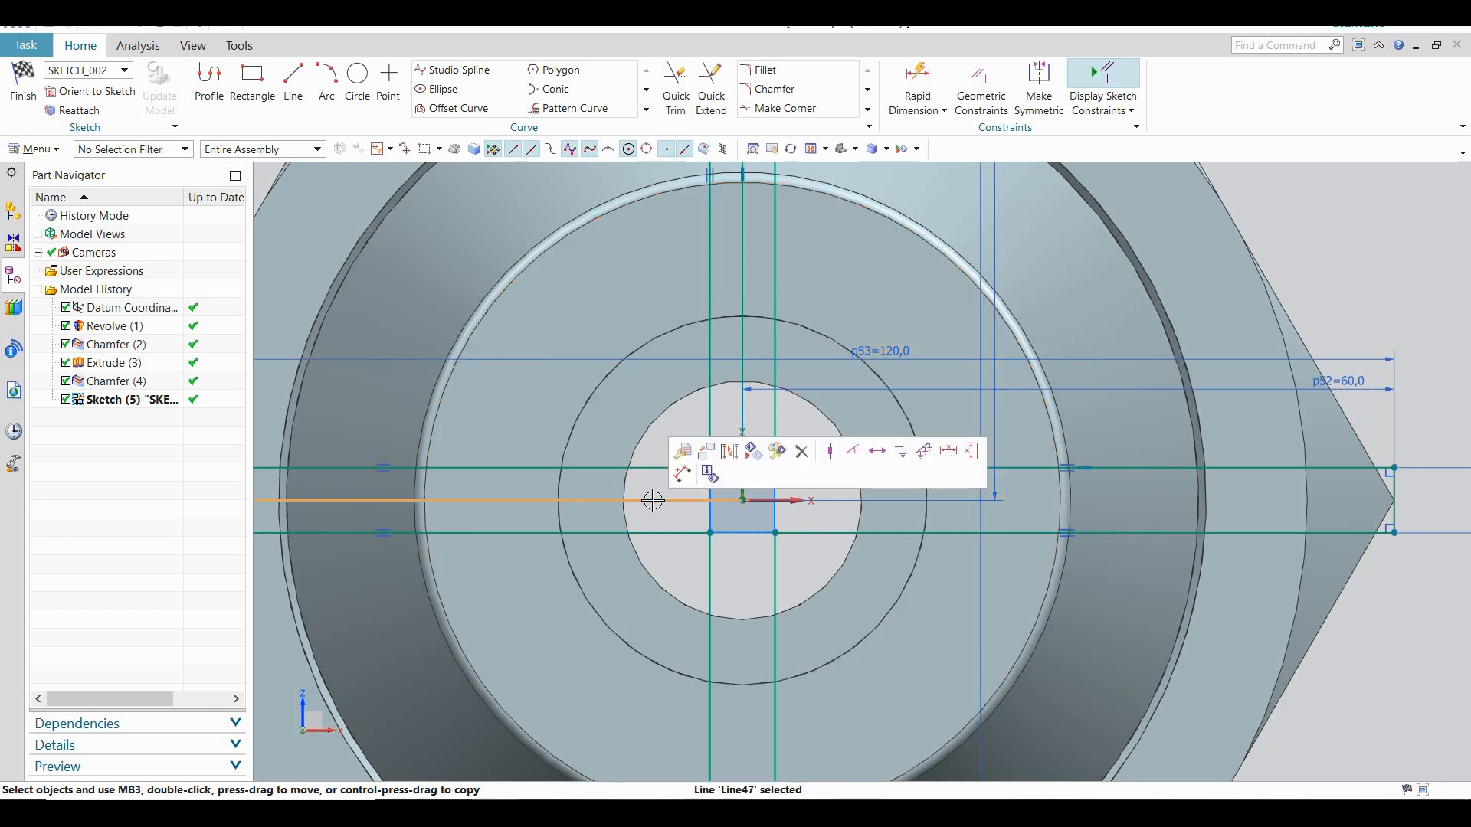
left_click(729, 453)
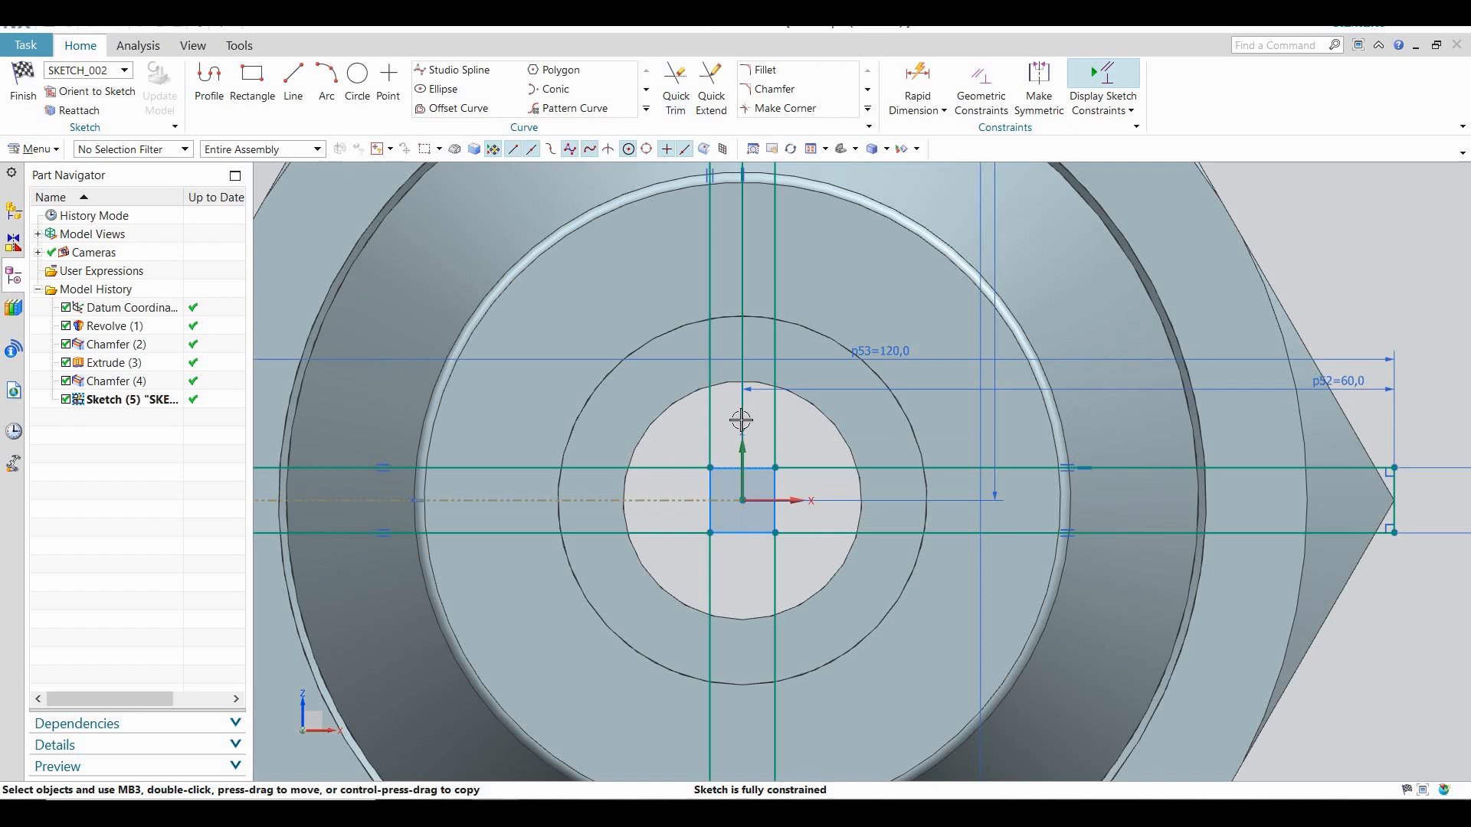
left_click(742, 412)
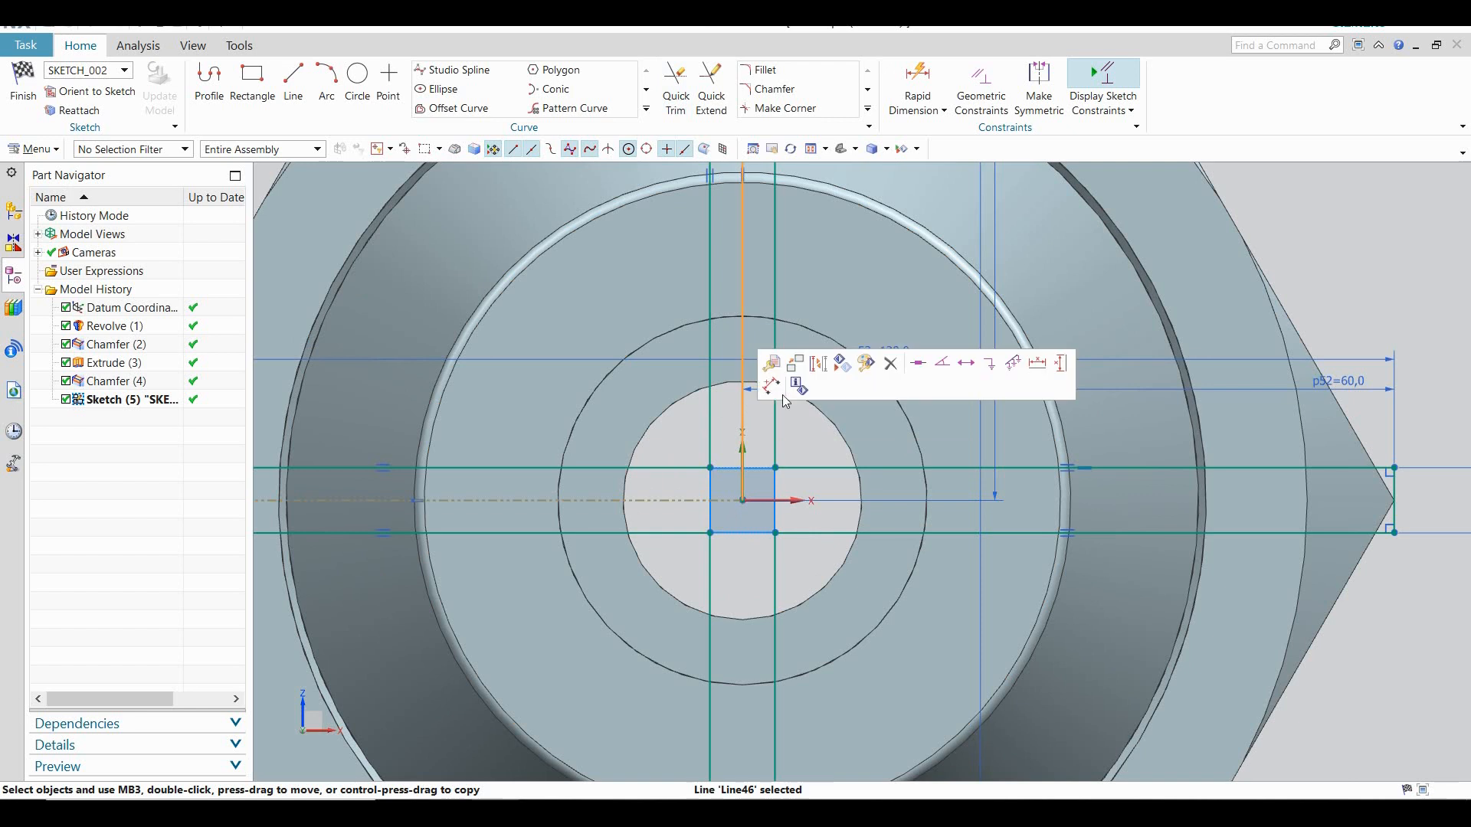
left_click(819, 369)
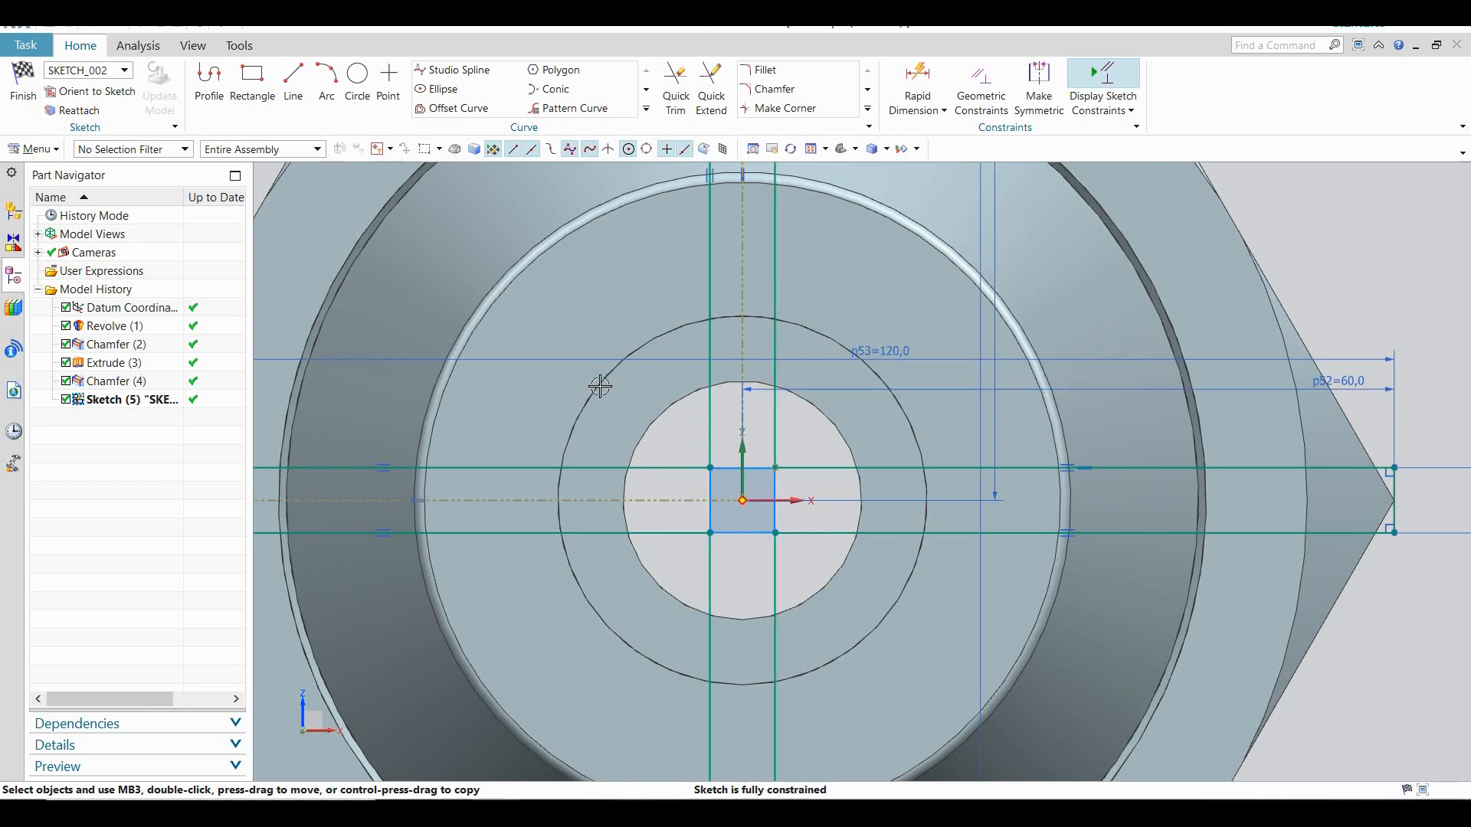
scroll(598, 392, "down", 3)
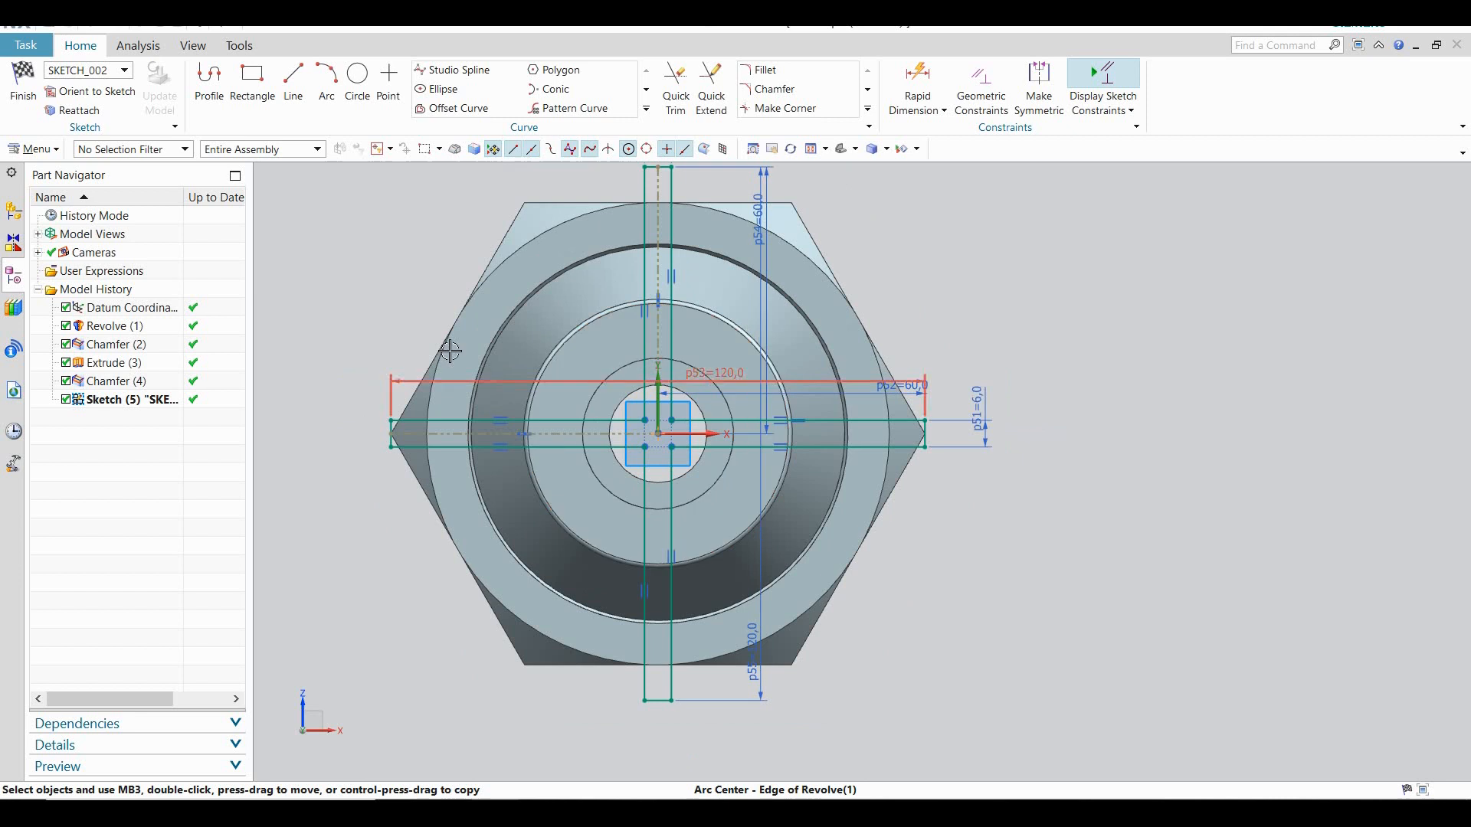
Finish the sketch and extrude the cross profile 52 mm into the body with the direction reversed, subtracting it to cut the slots
left_click(23, 88)
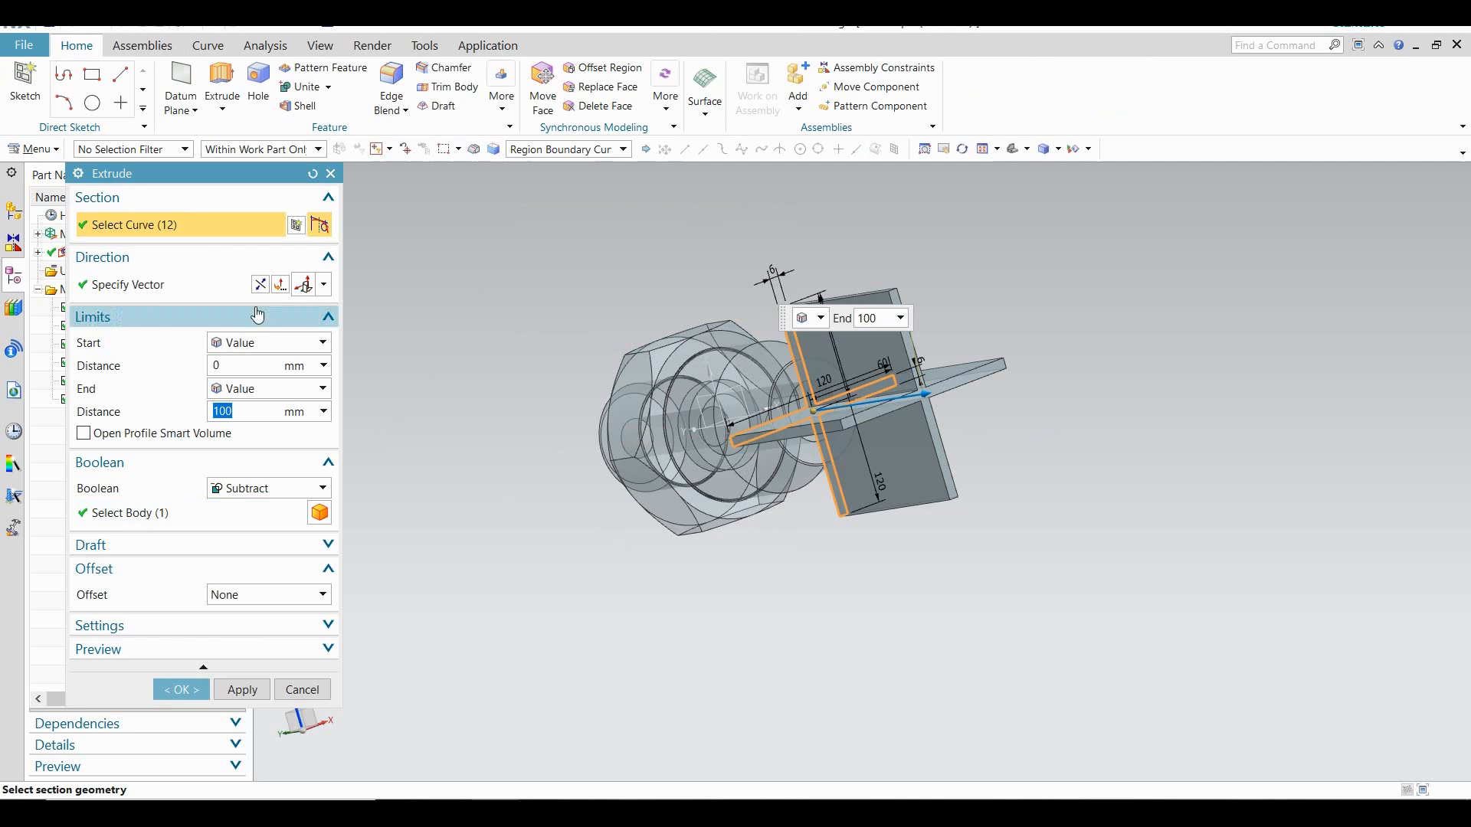
left_click(281, 285)
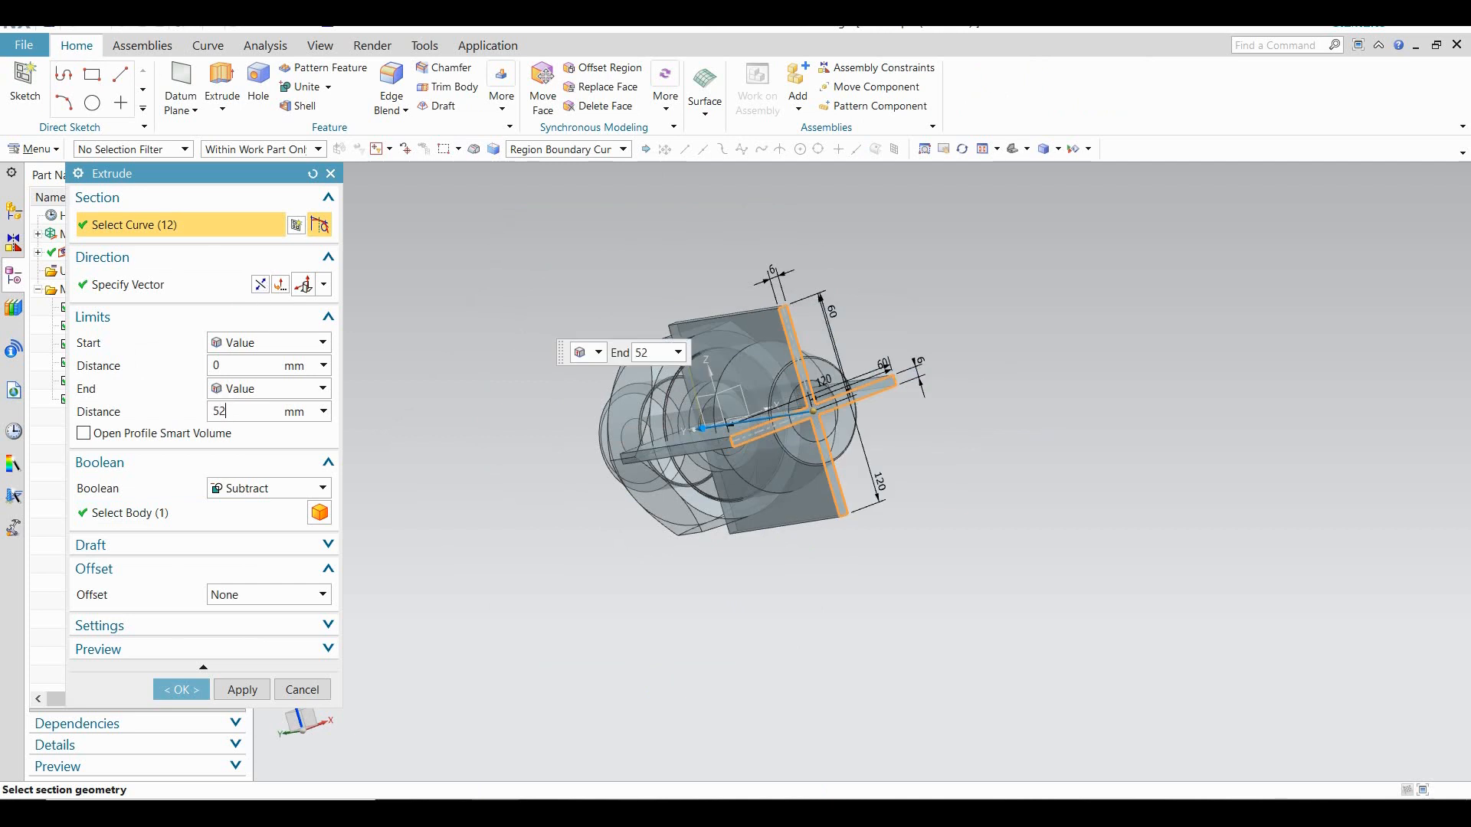
key("Return")
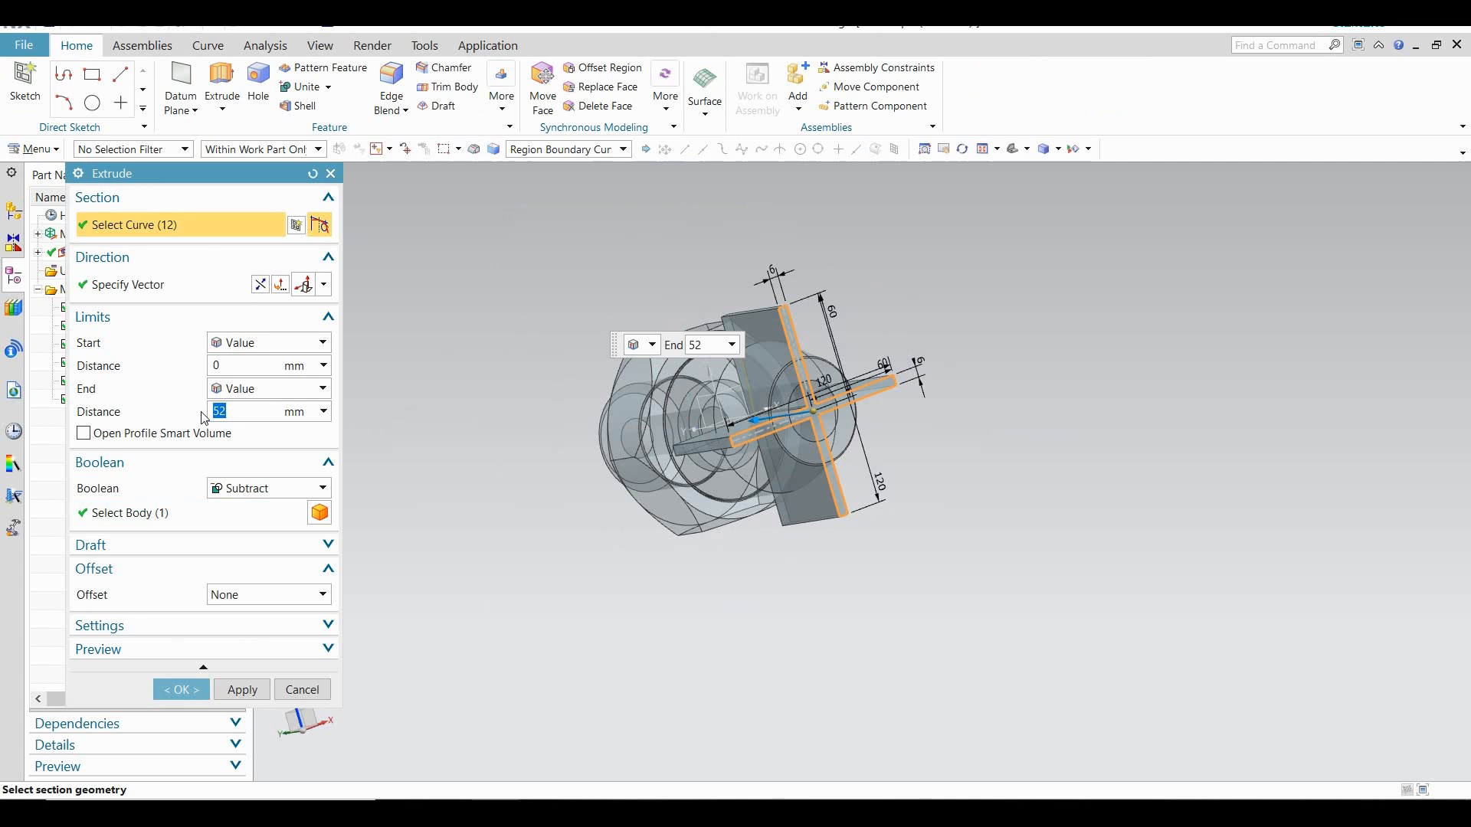
left_click(181, 689)
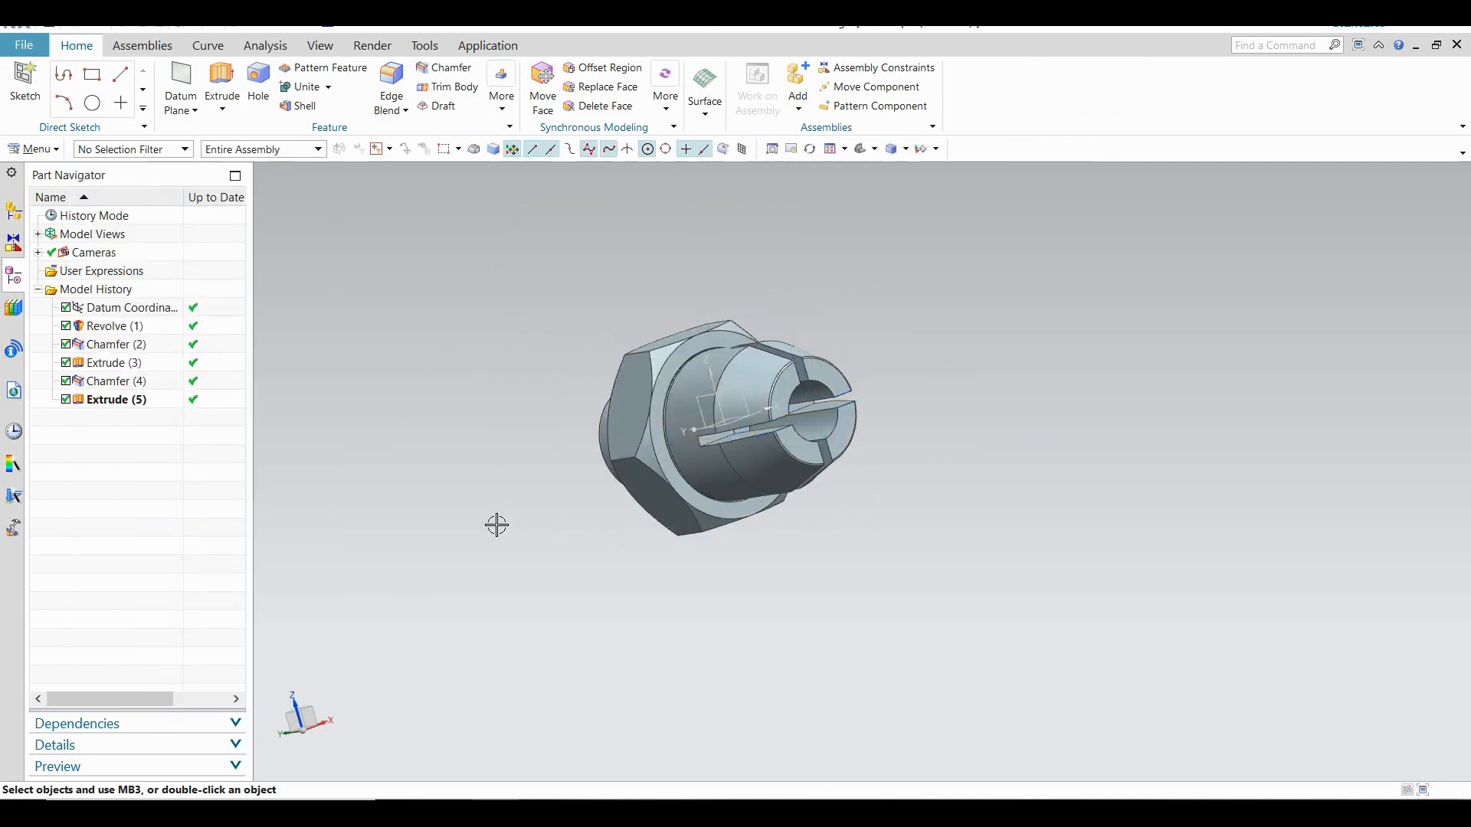
Add a detailed right-hand thread to the central bore with 24 mm major diameter, 70 mm length, 2 mm pitch and 60° angle
middle_click_drag(482, 532, 516, 597)
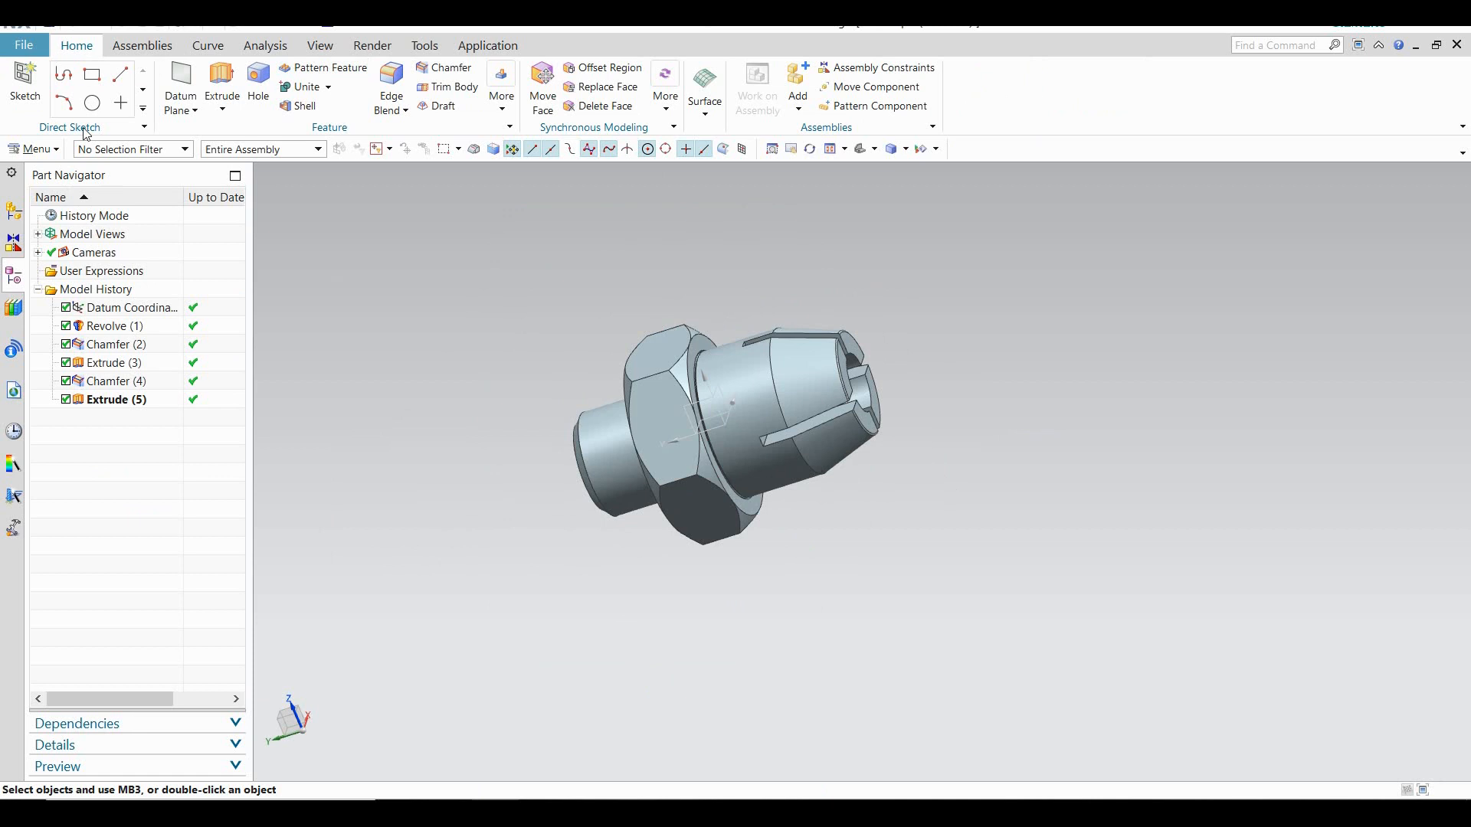
left_click(33, 148)
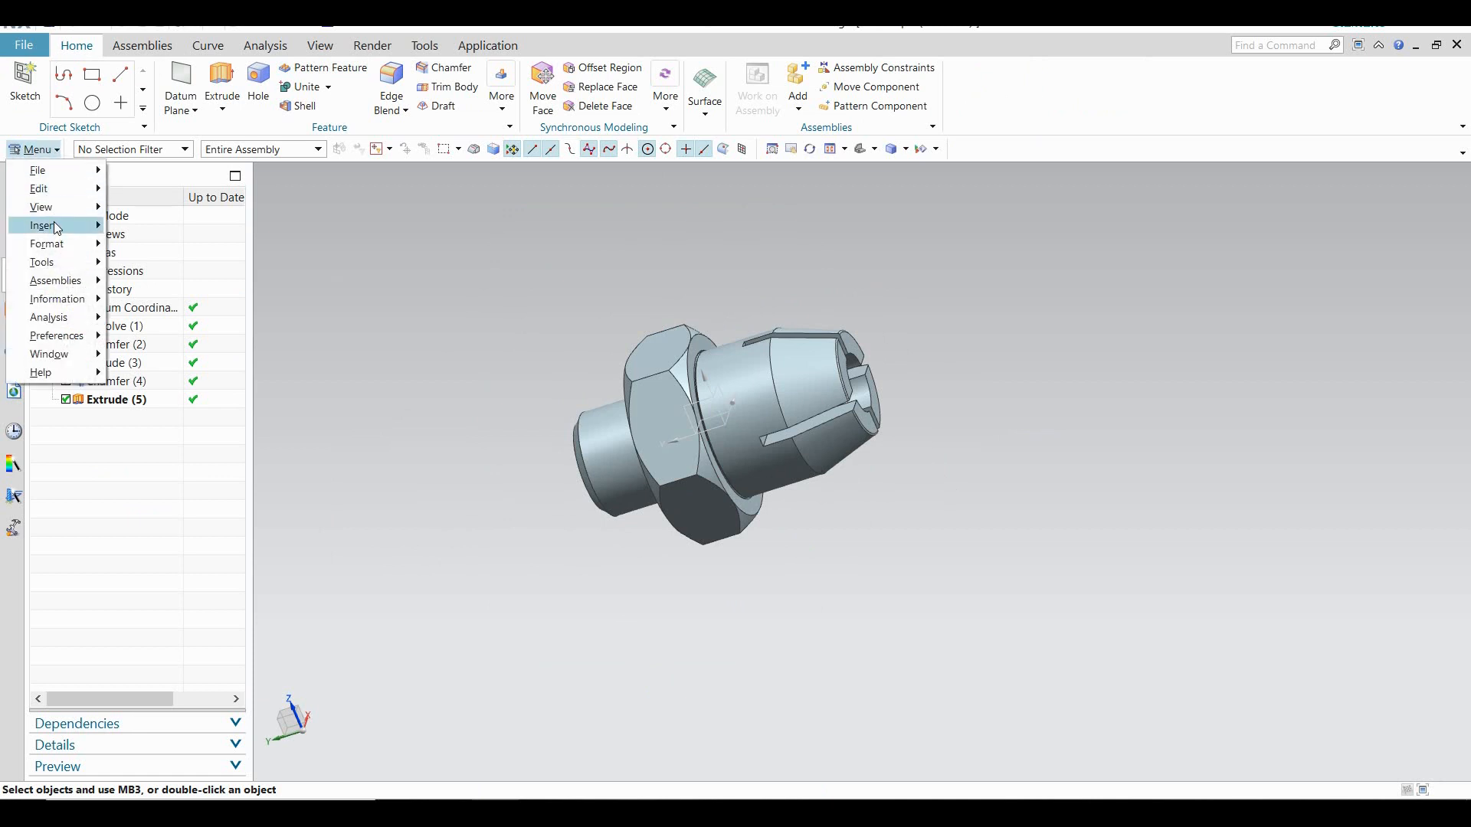
mouse_move(57, 224)
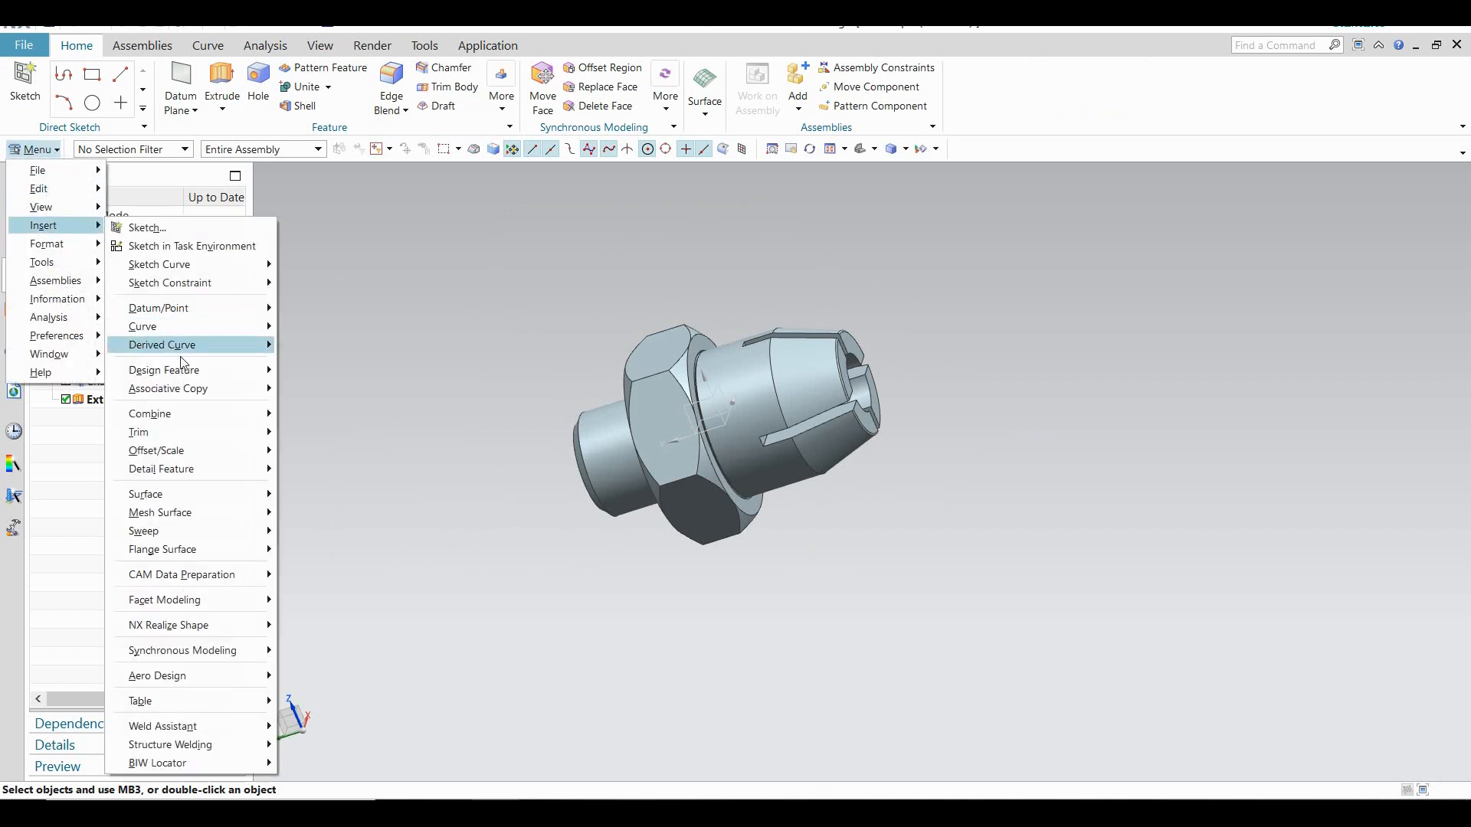
mouse_move(187, 373)
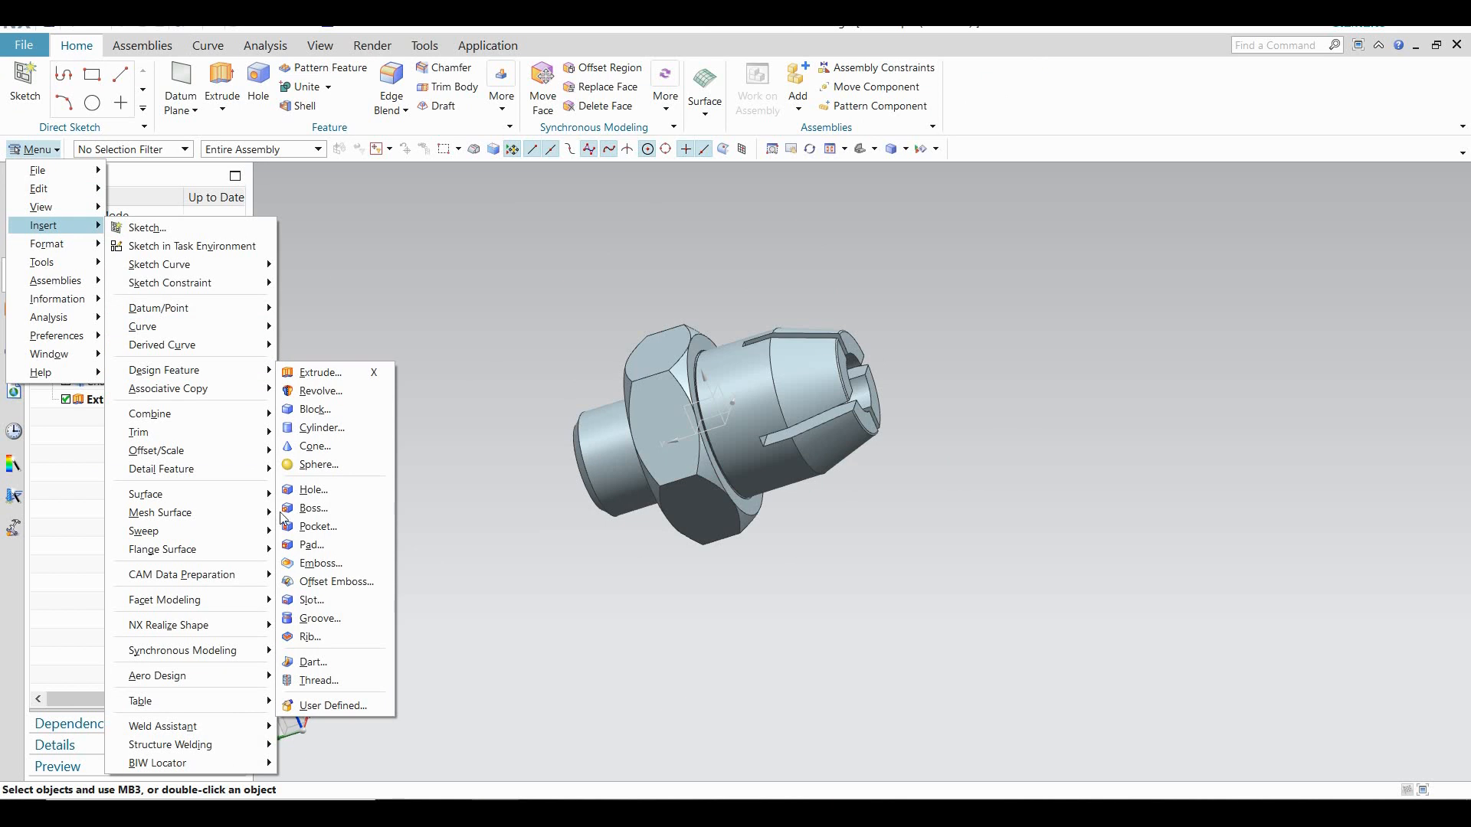
left_click(324, 679)
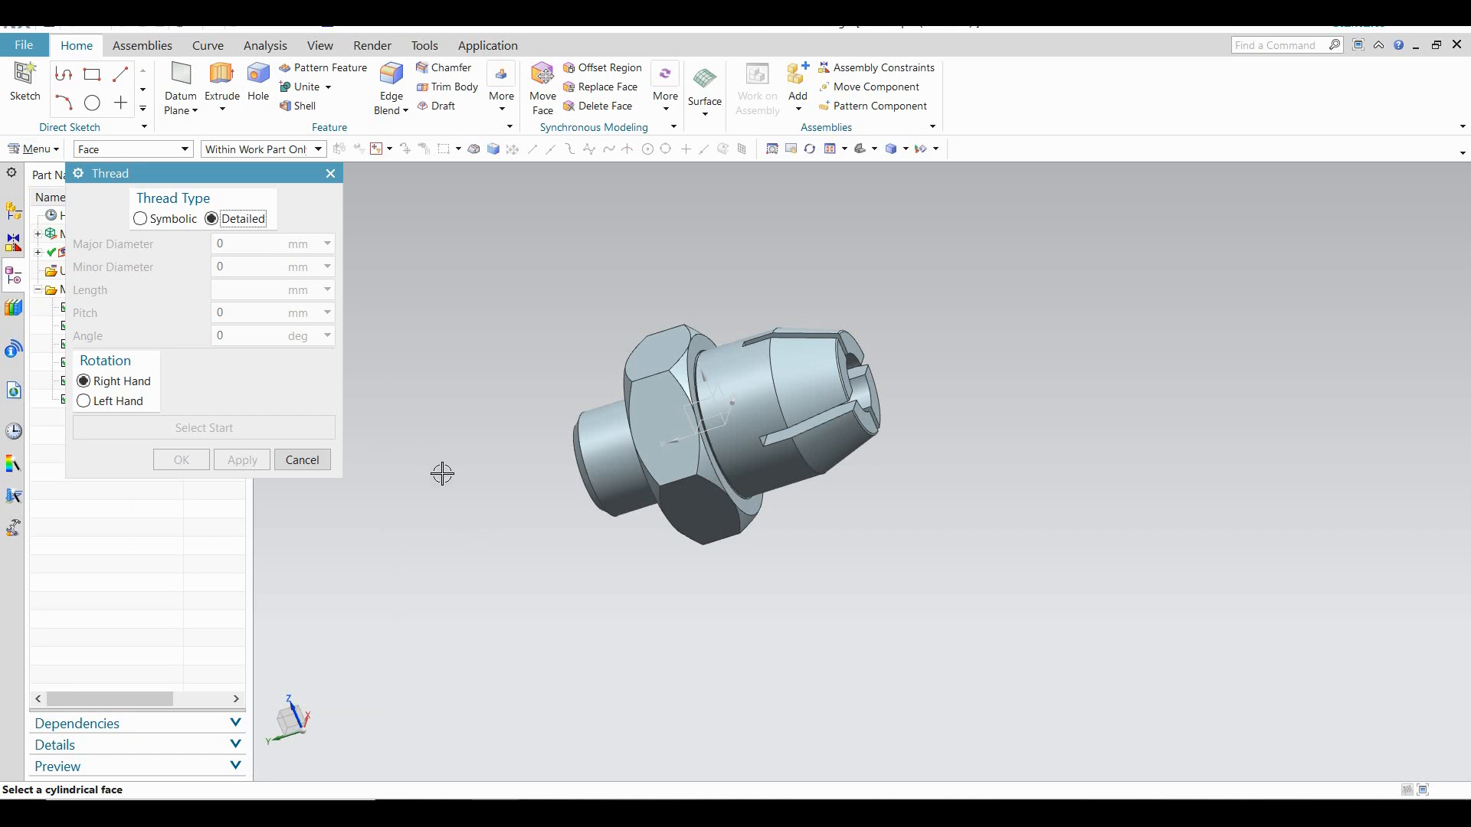
middle_click_drag(443, 473, 521, 450)
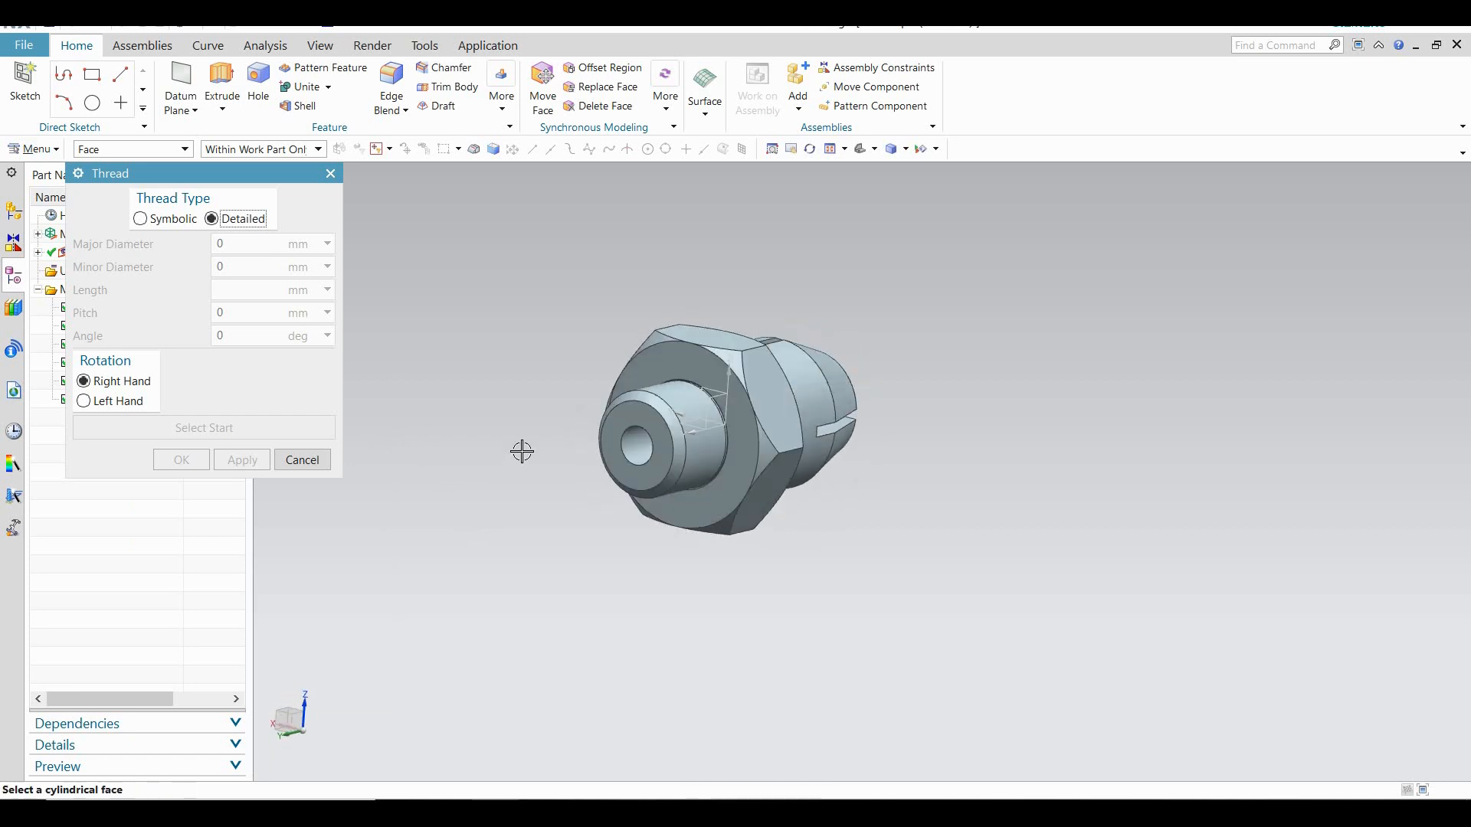
left_click(642, 451)
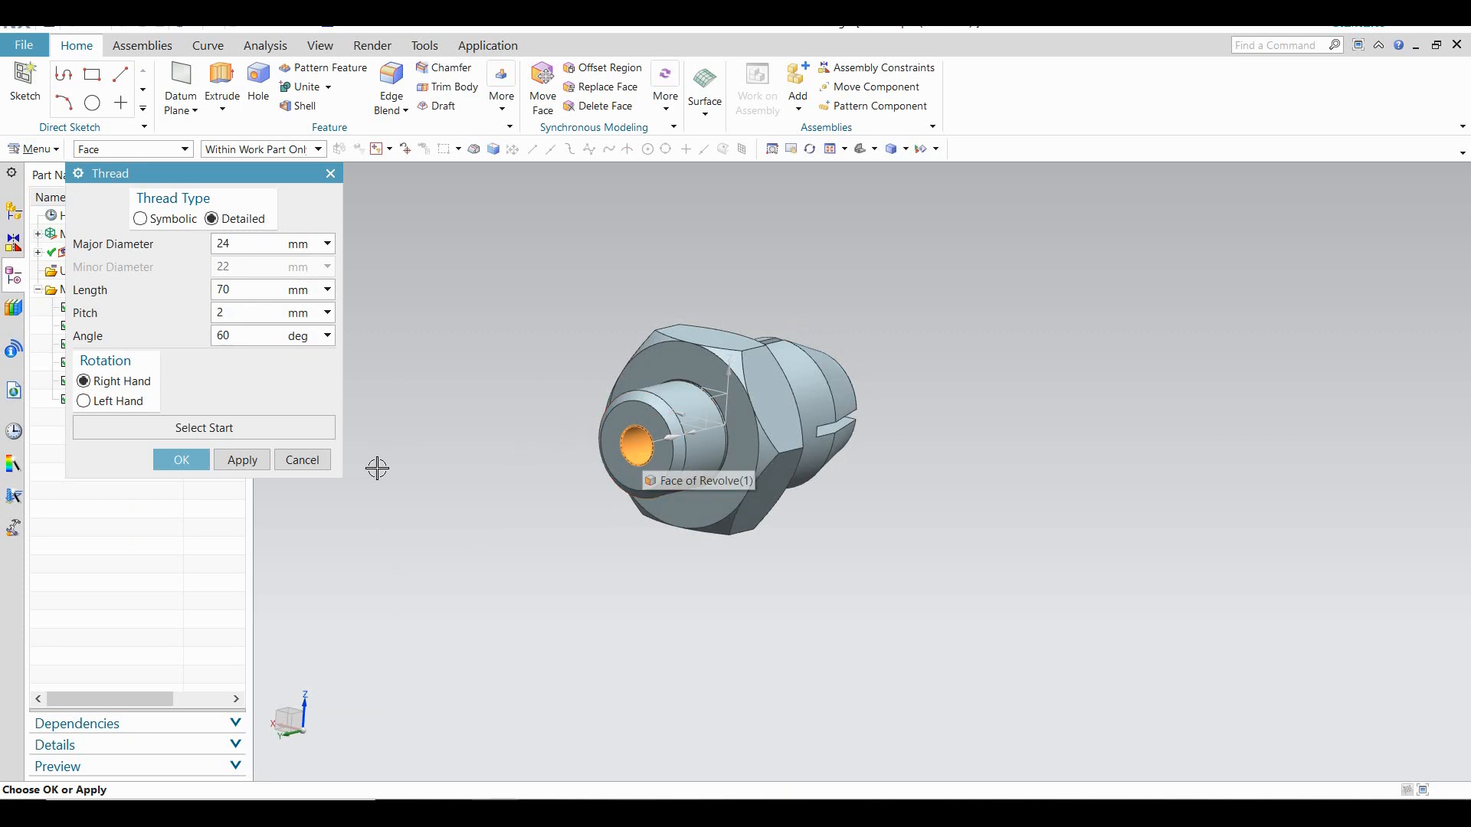
left_click(176, 462)
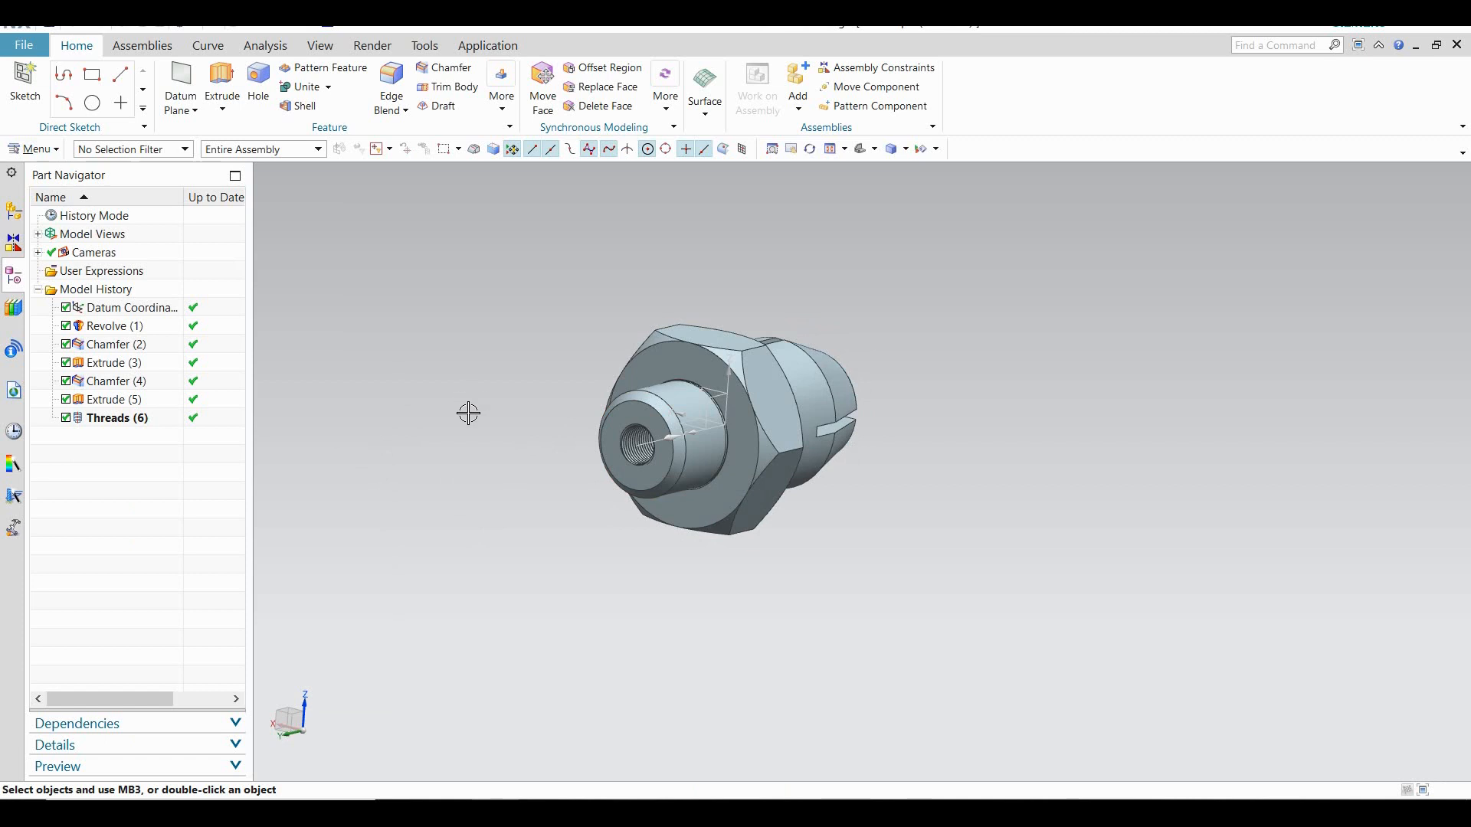
Add a detailed right-hand thread to the bore at the slotted end with 36 mm major diameter, 80 mm length, 2 mm pitch and 60° angle
scroll(468, 412, "up", 1)
scroll(603, 427, "down", 2)
middle_click_drag(598, 429, 471, 515)
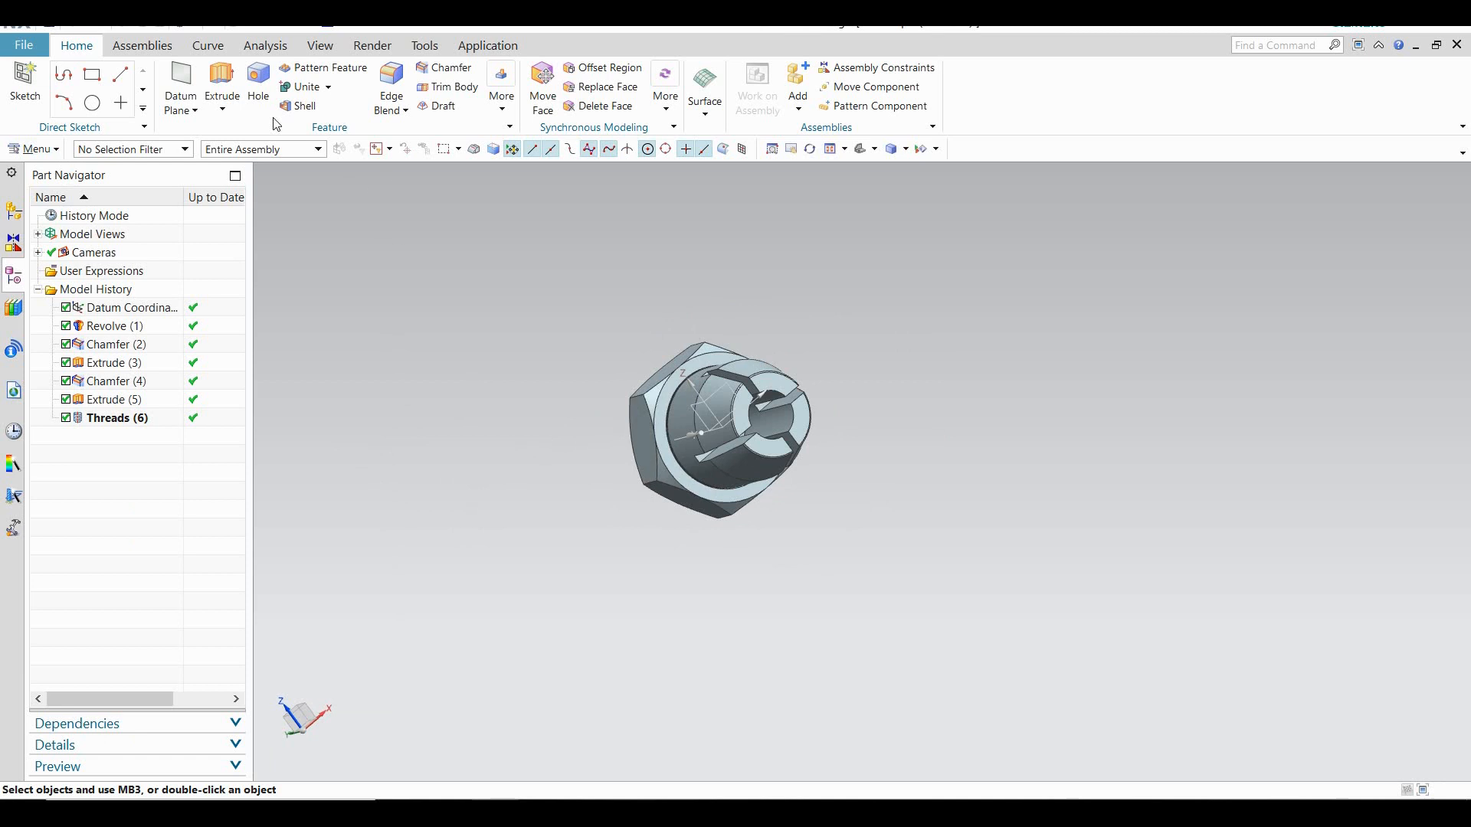
left_click(52, 150)
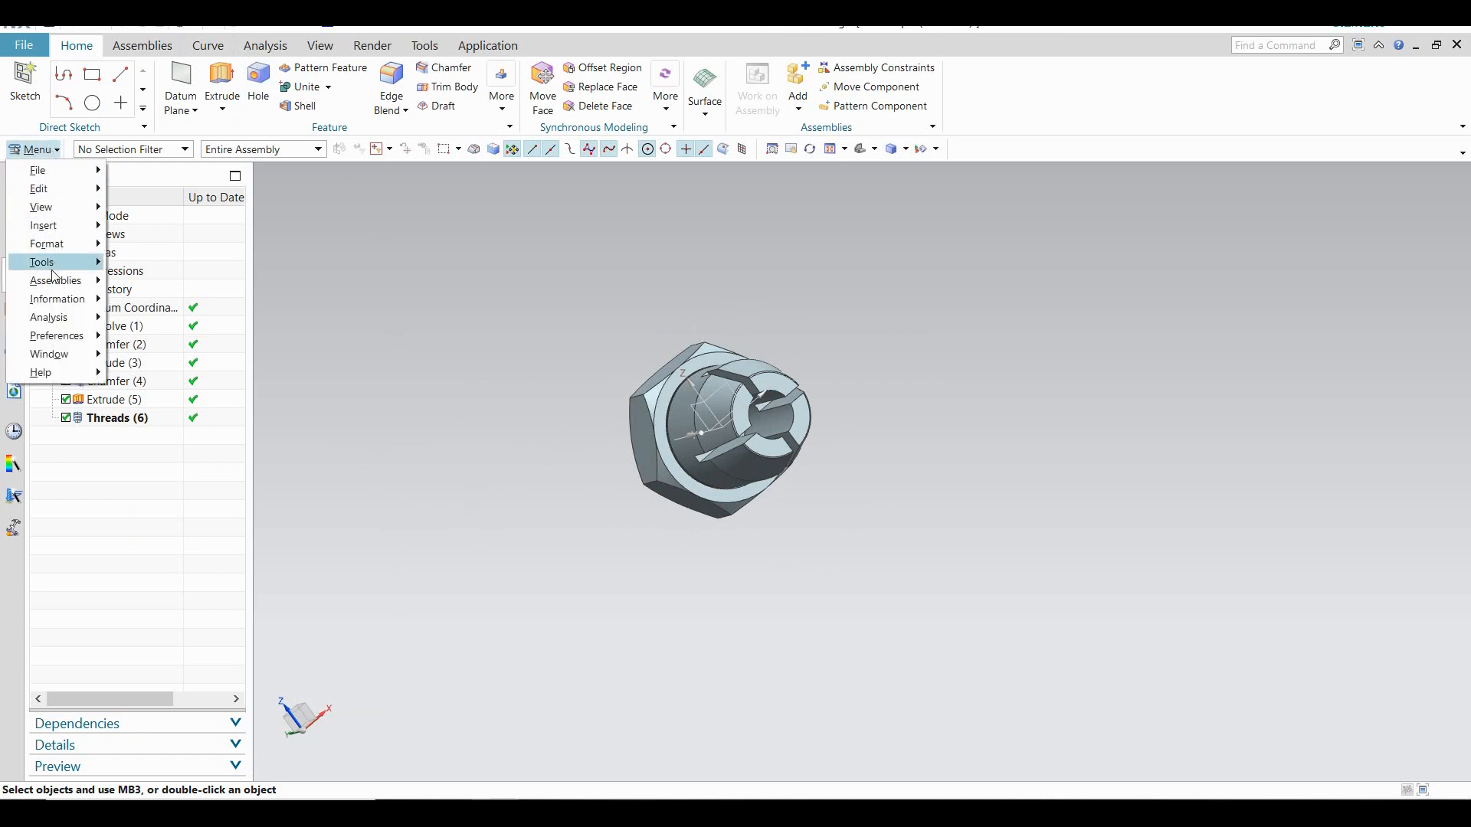
mouse_move(61, 321)
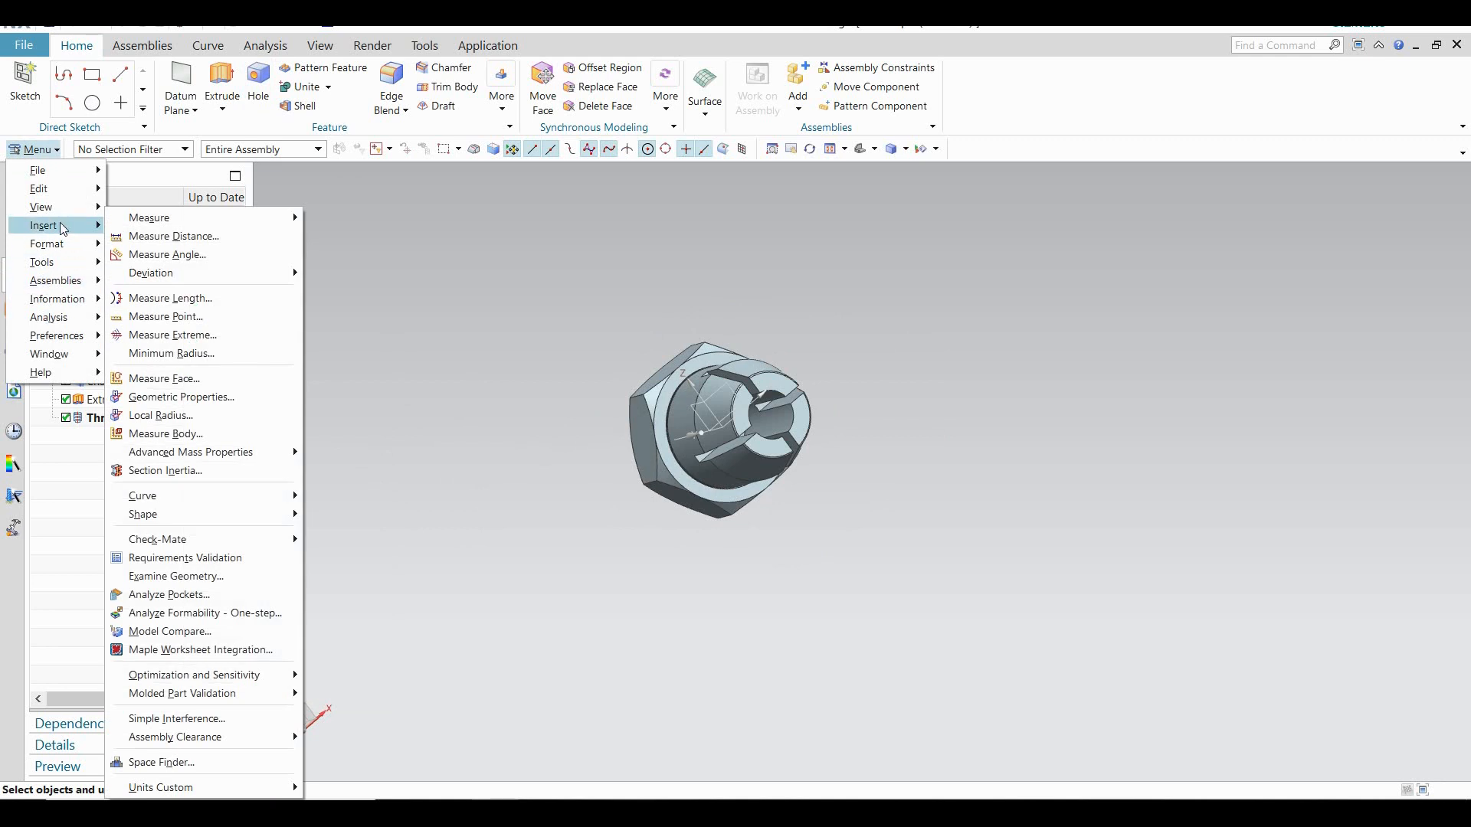
mouse_move(57, 229)
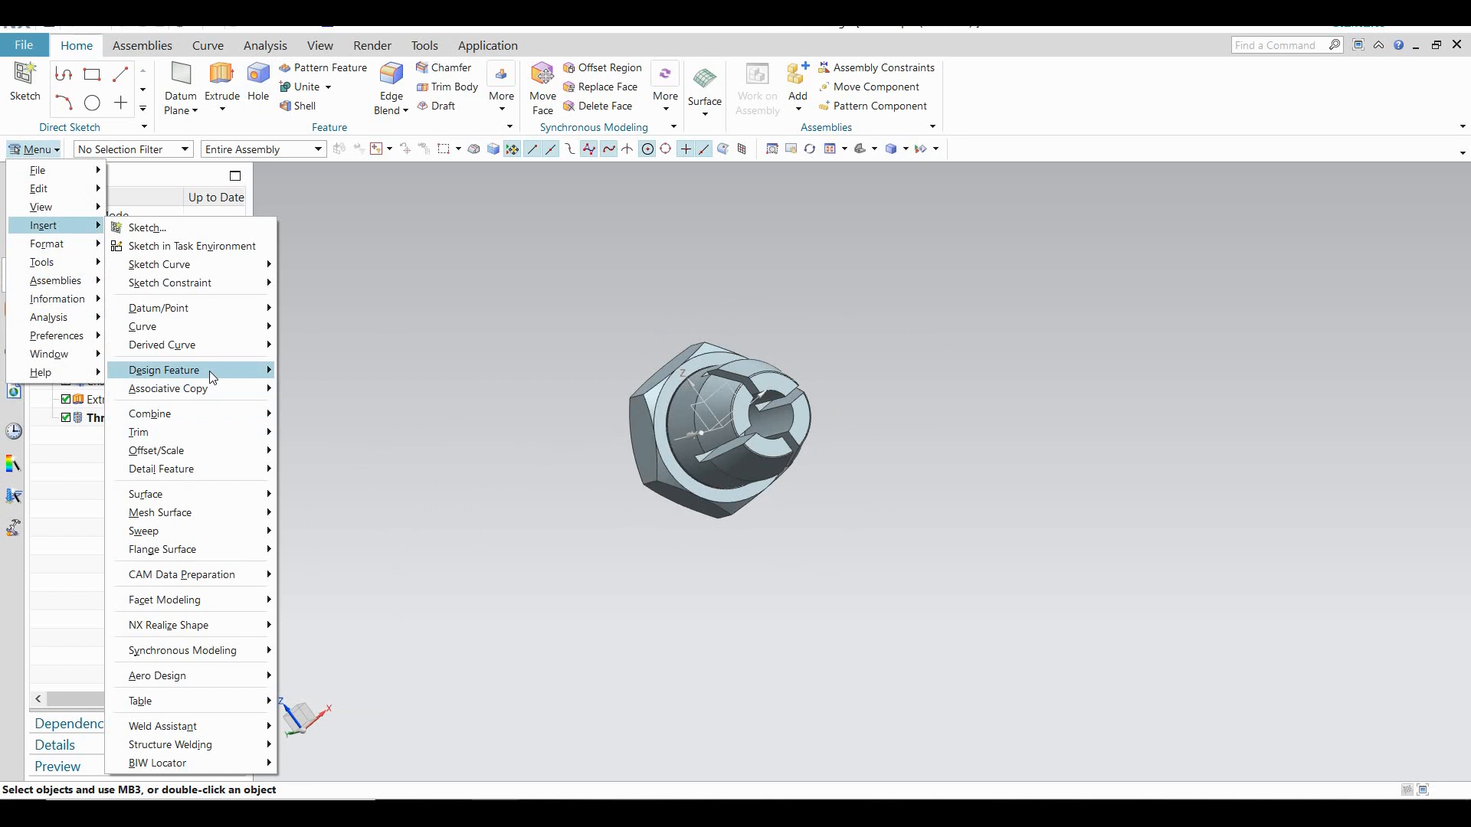
mouse_move(226, 381)
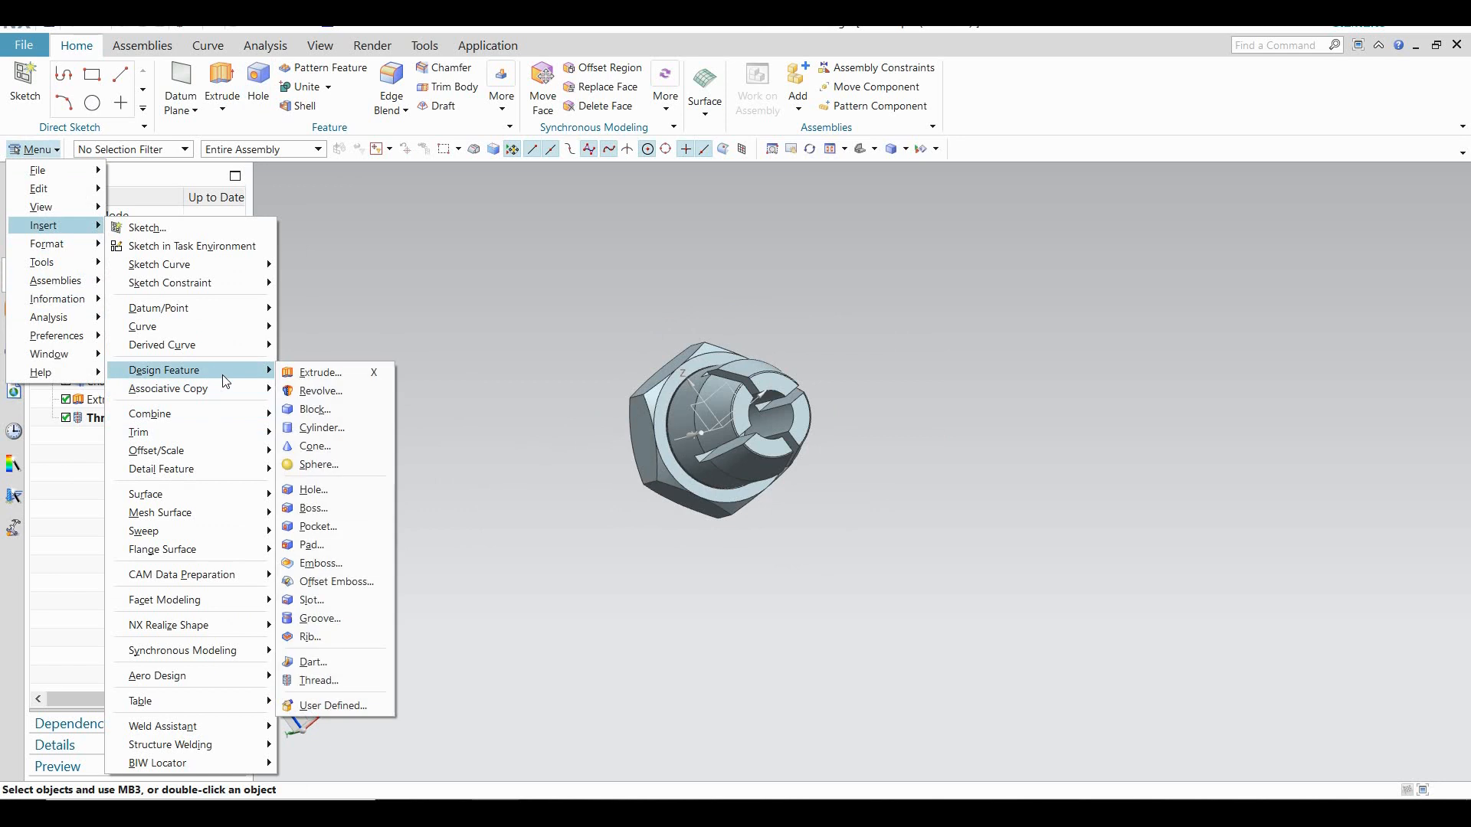
left_click(337, 680)
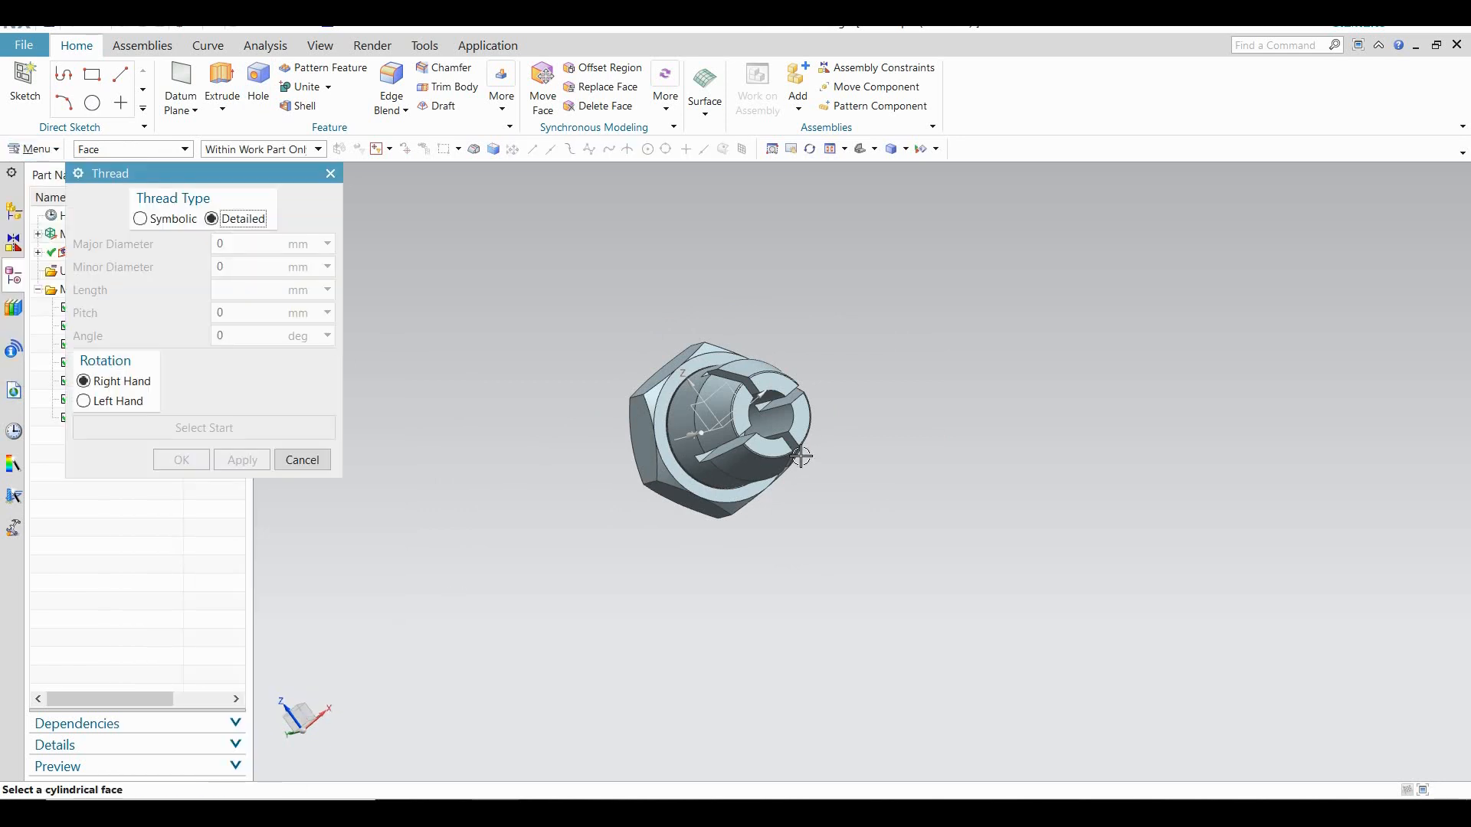
left_click(780, 444)
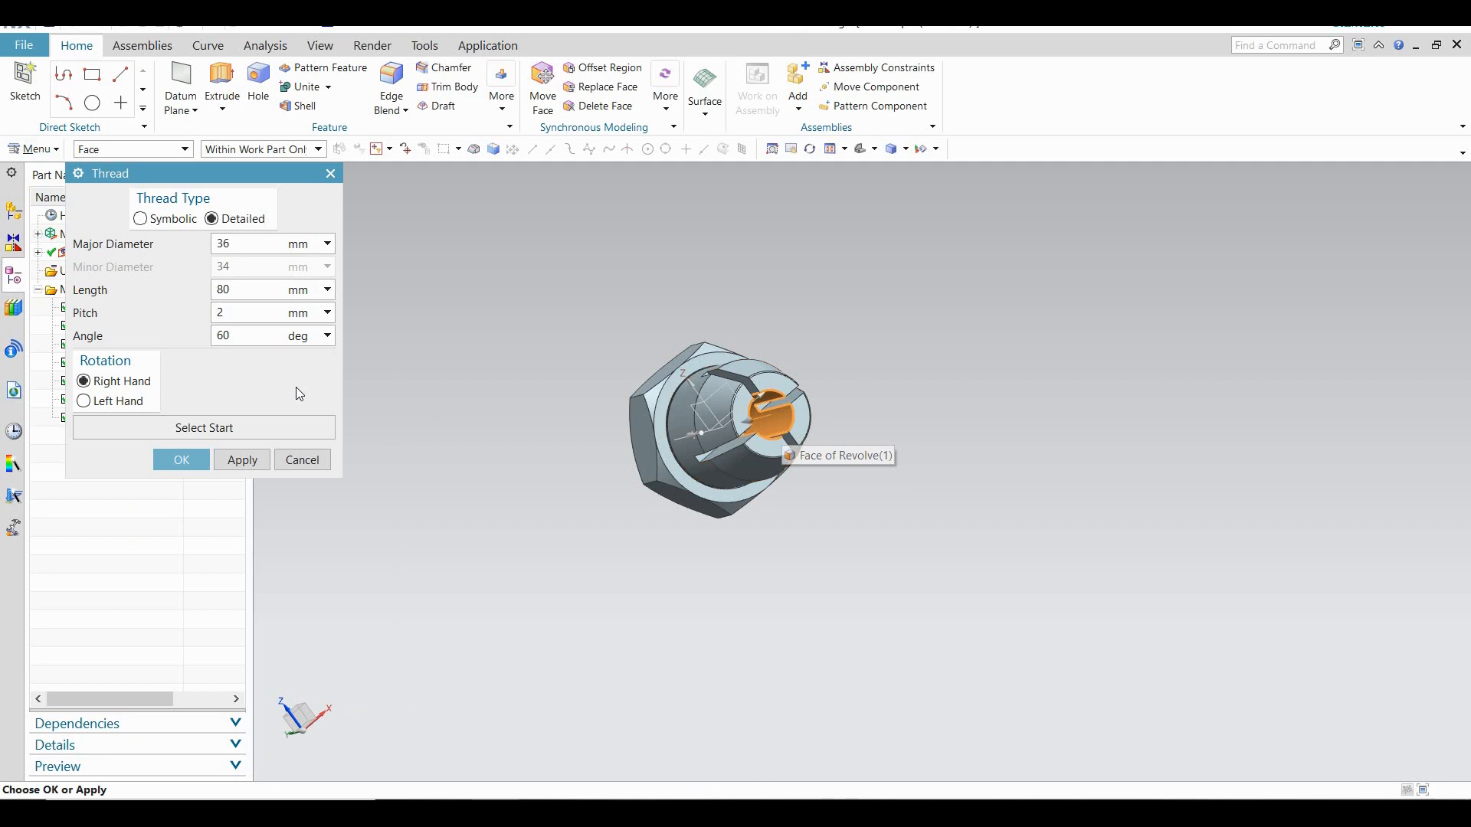
left_click(178, 461)
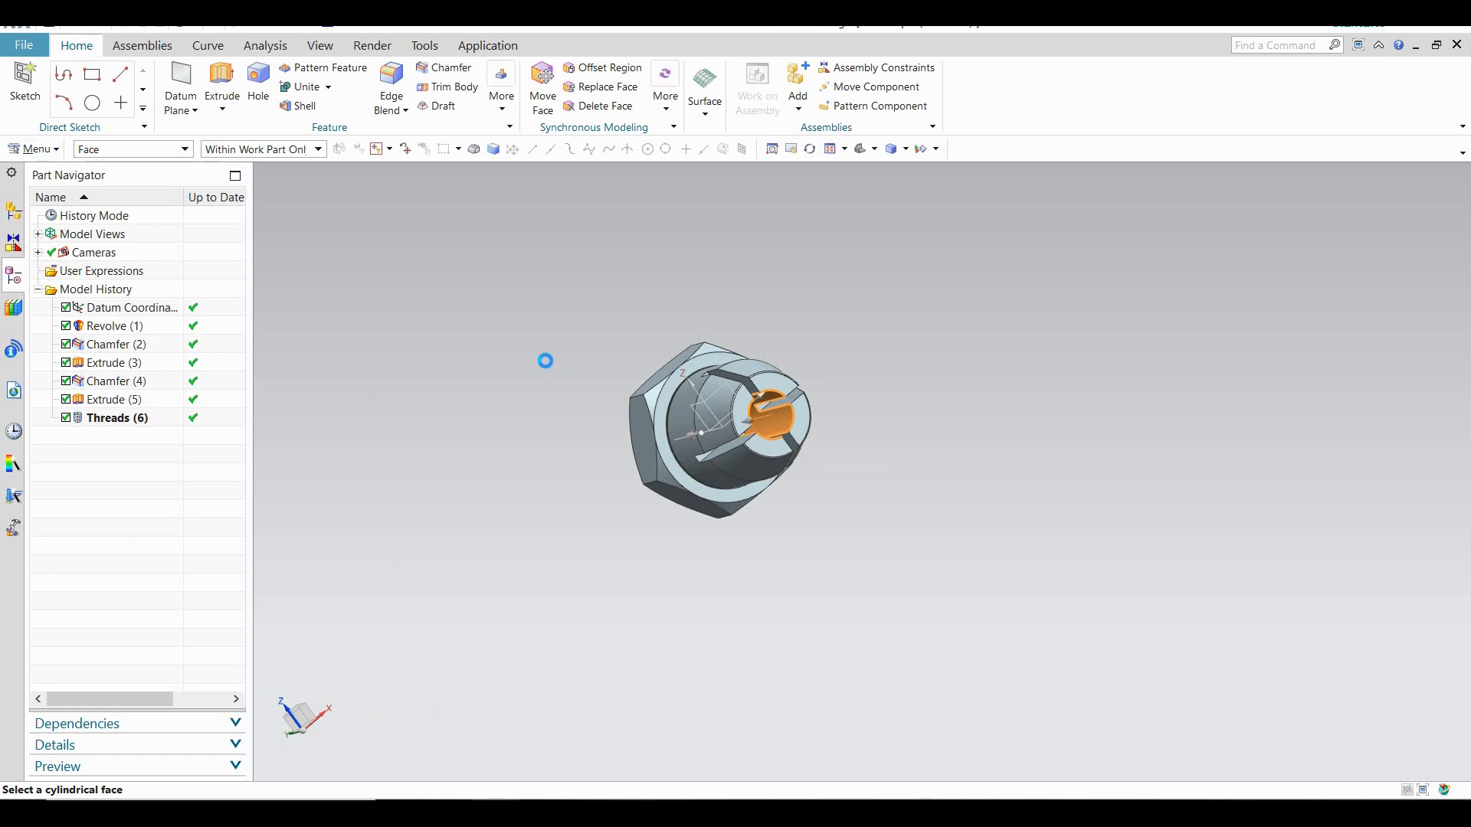
Examine the threaded bore, cross slots and hexagonal flange from several sides
scroll(541, 363, "up", 3)
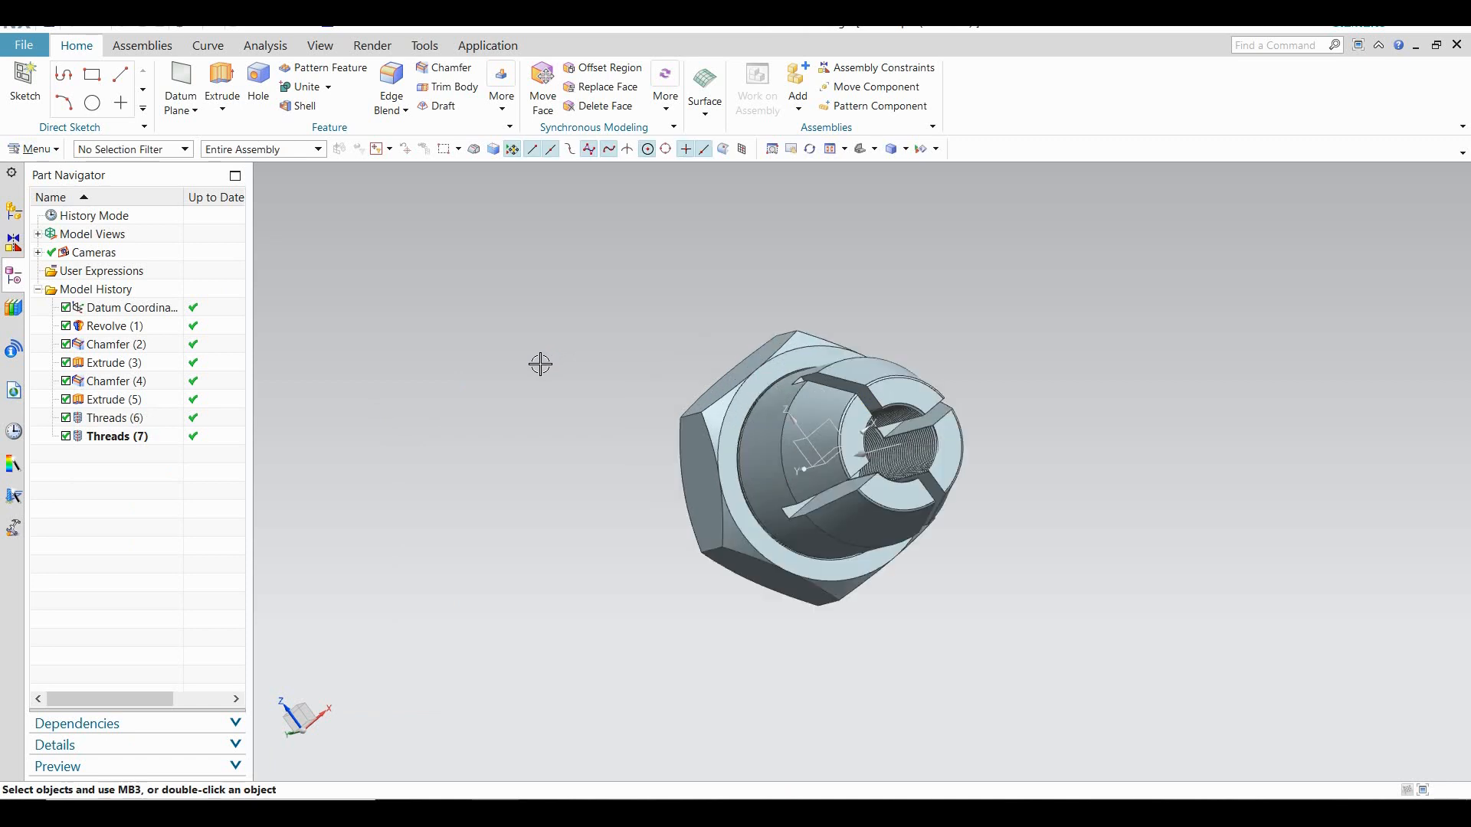
scroll(580, 413, "down", 1)
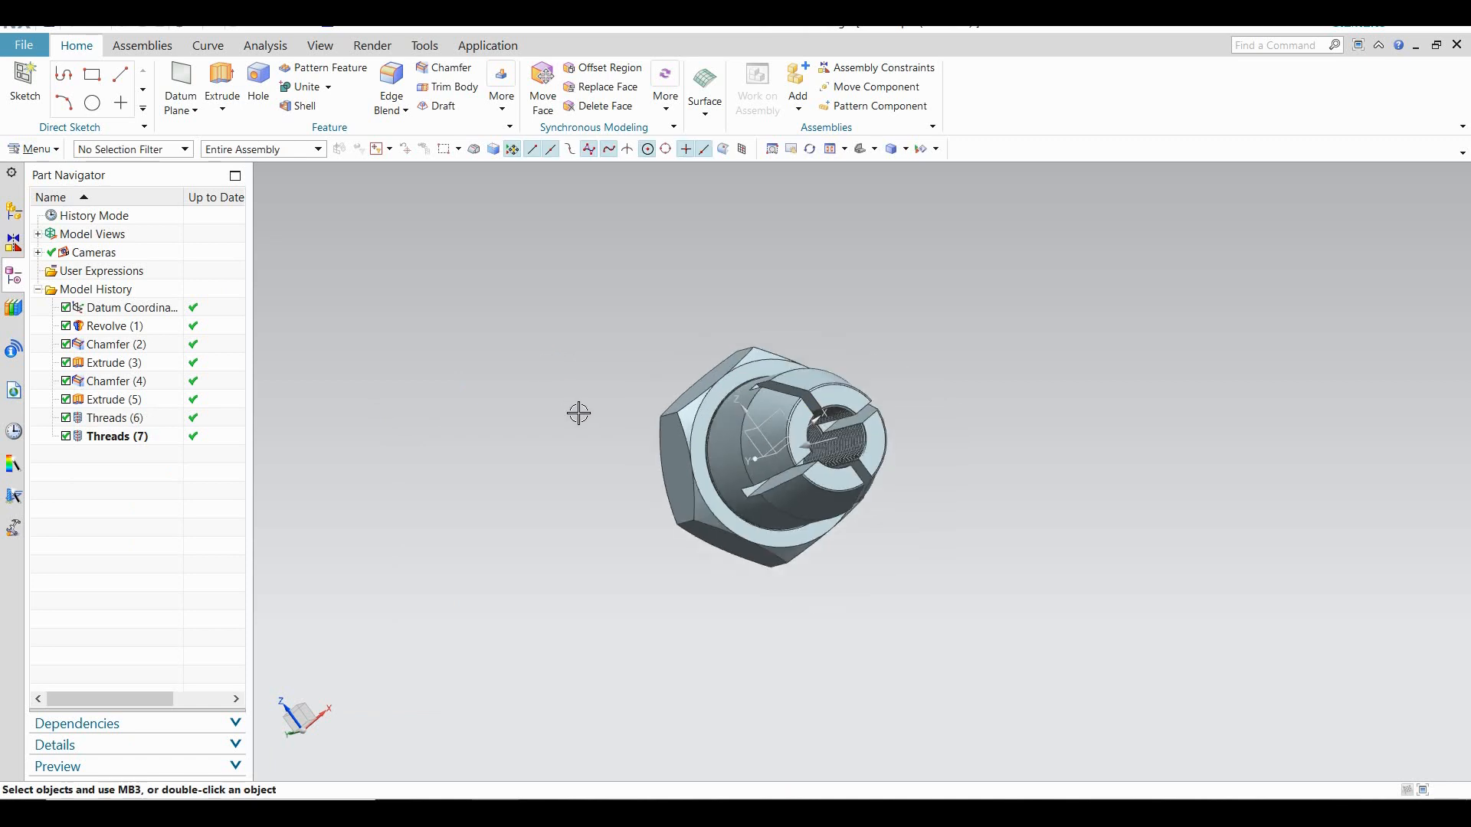
middle_click_drag(579, 413, 932, 261)
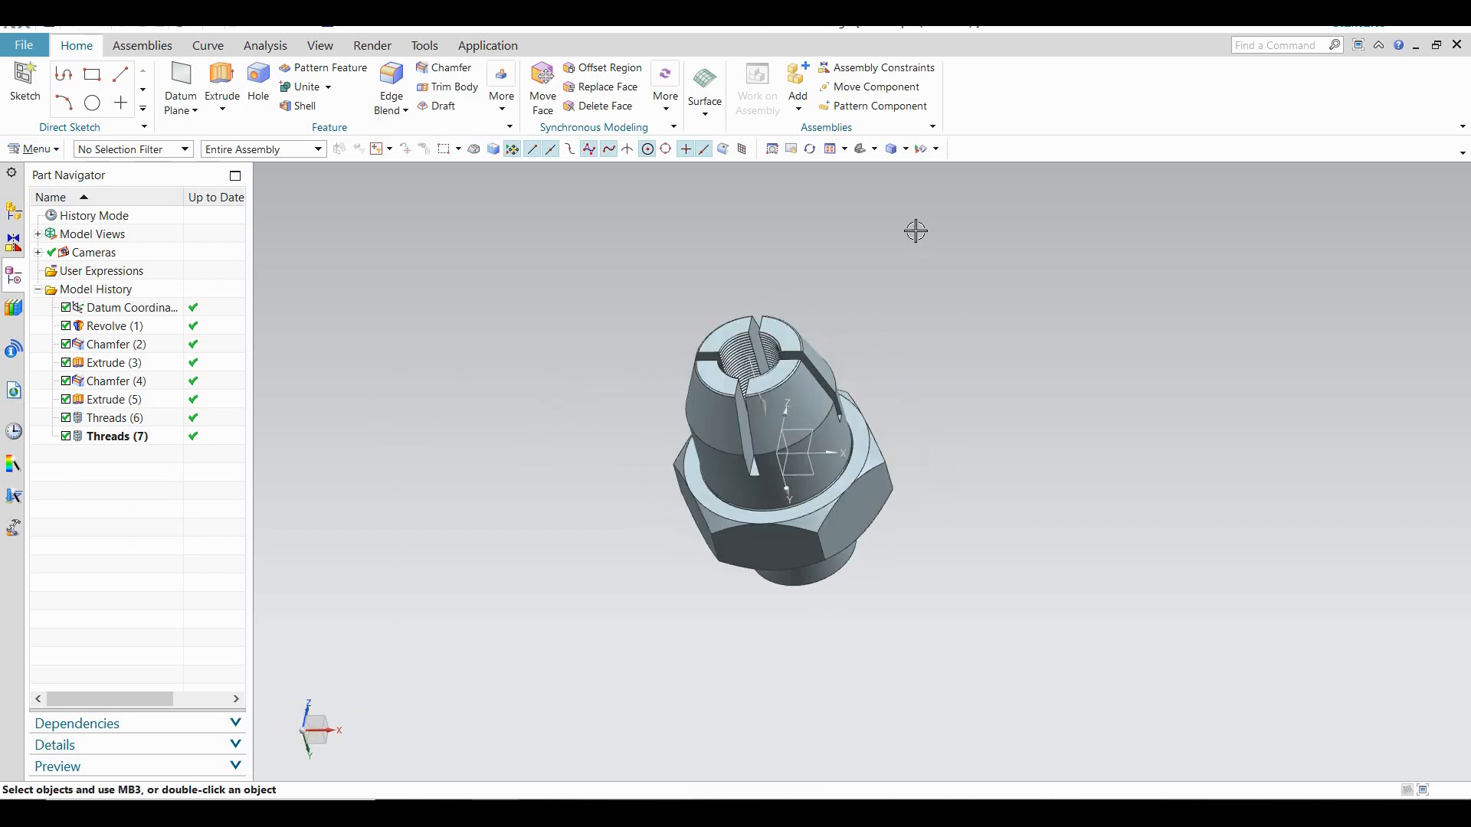
middle_click_drag(985, 400, 856, 402)
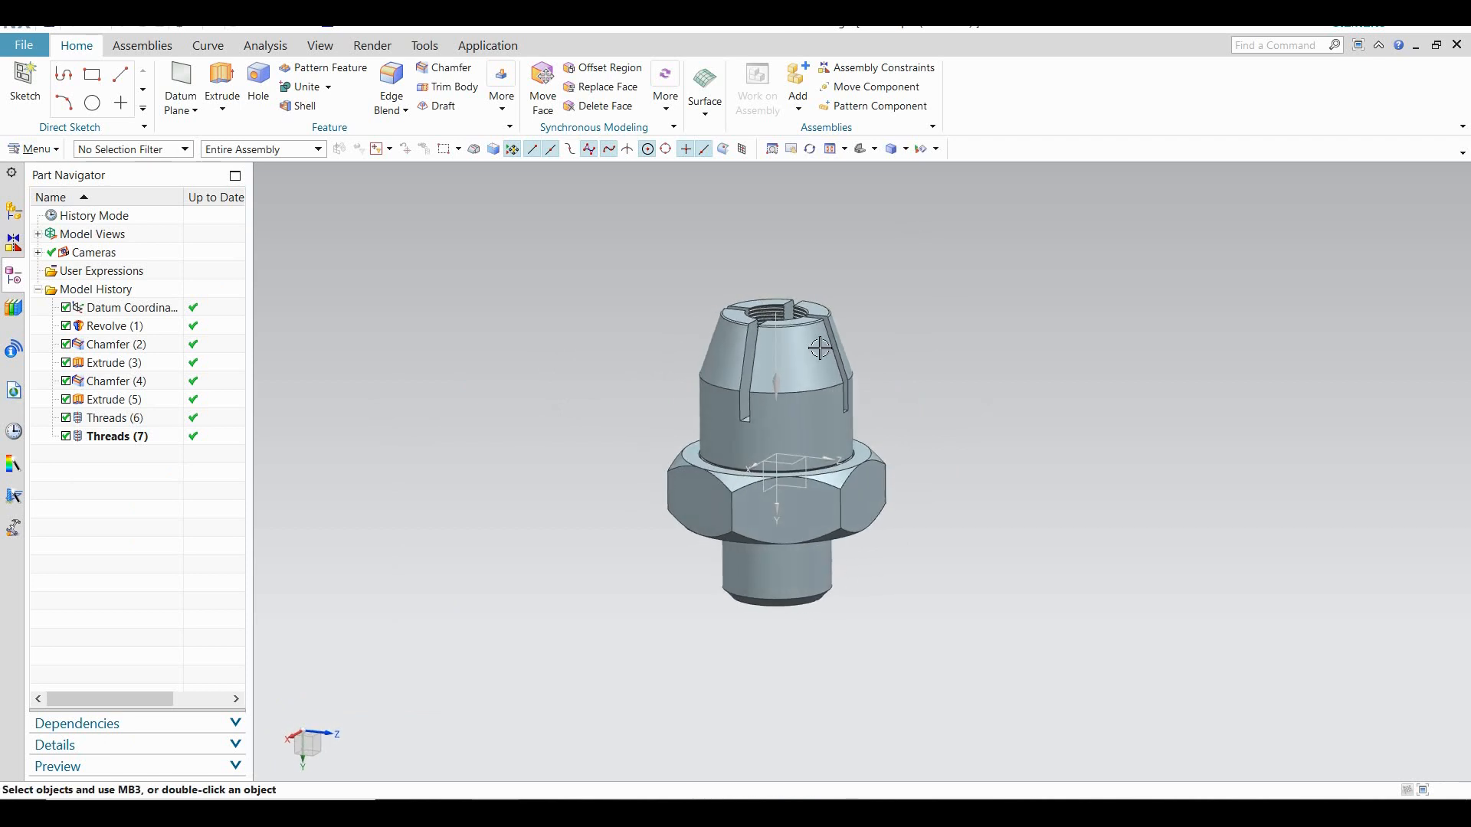
left_click(864, 150)
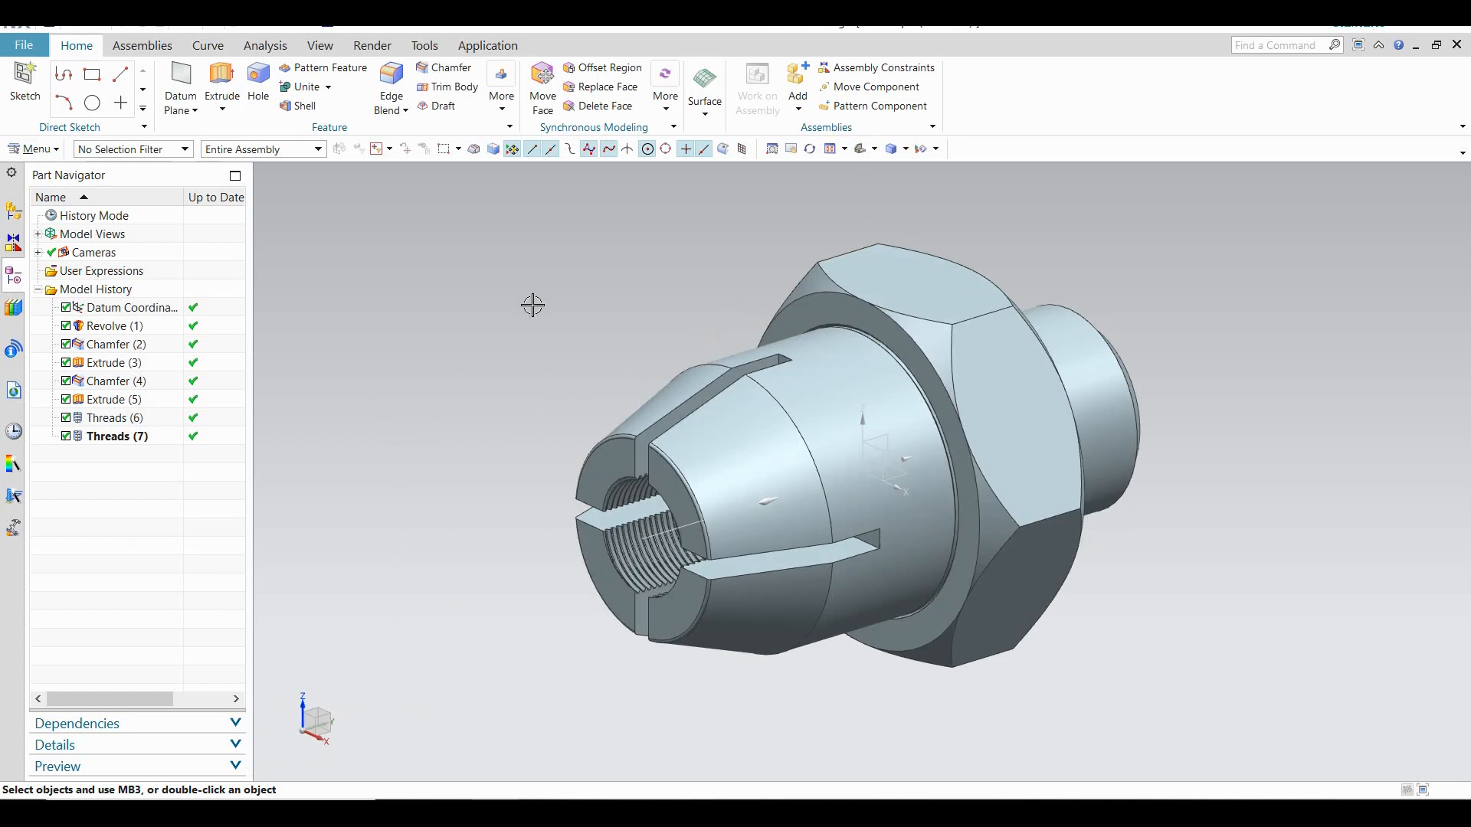
middle_click_drag(533, 309, 729, 366)
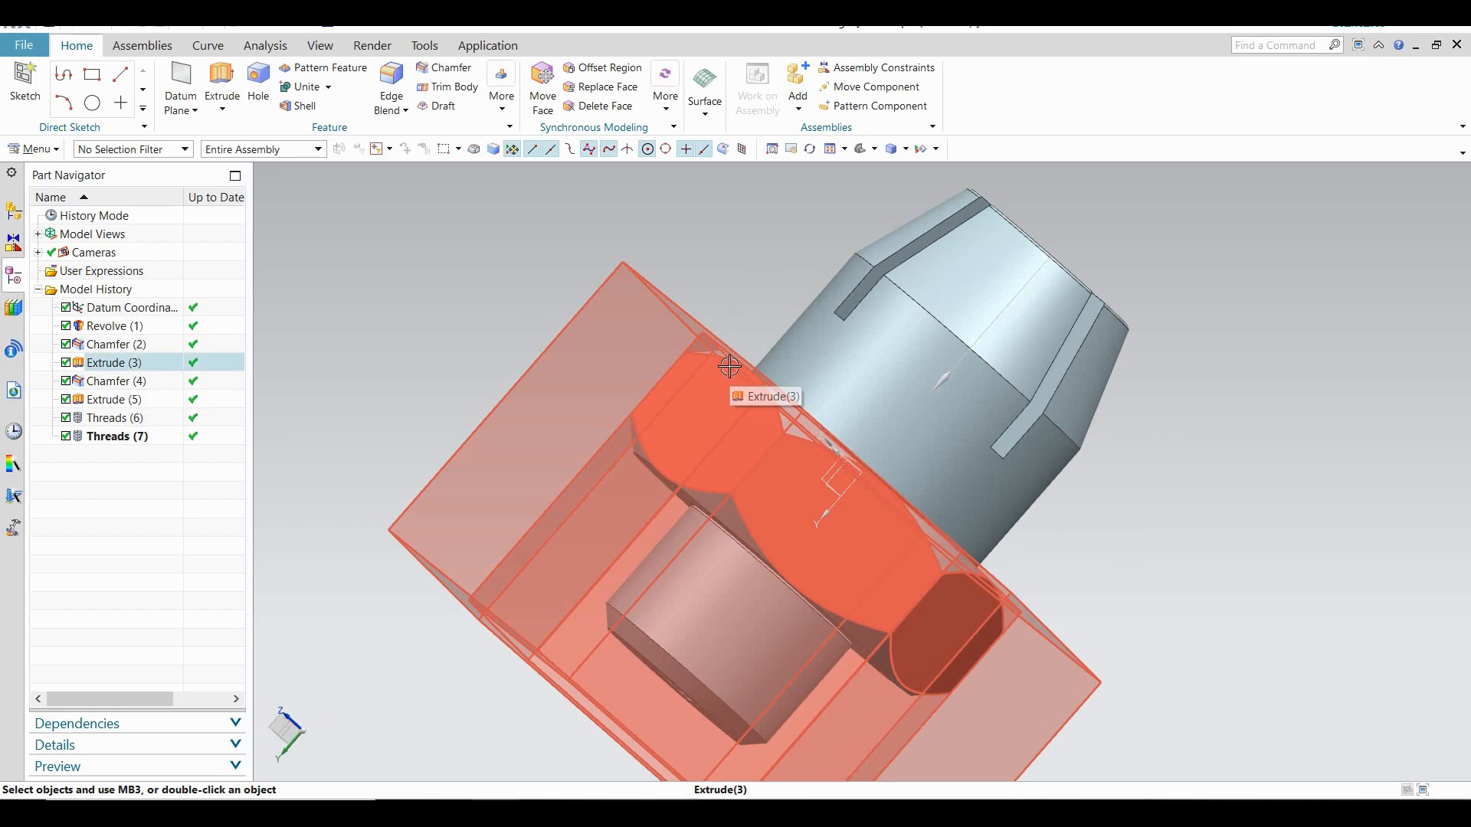
key("Home")
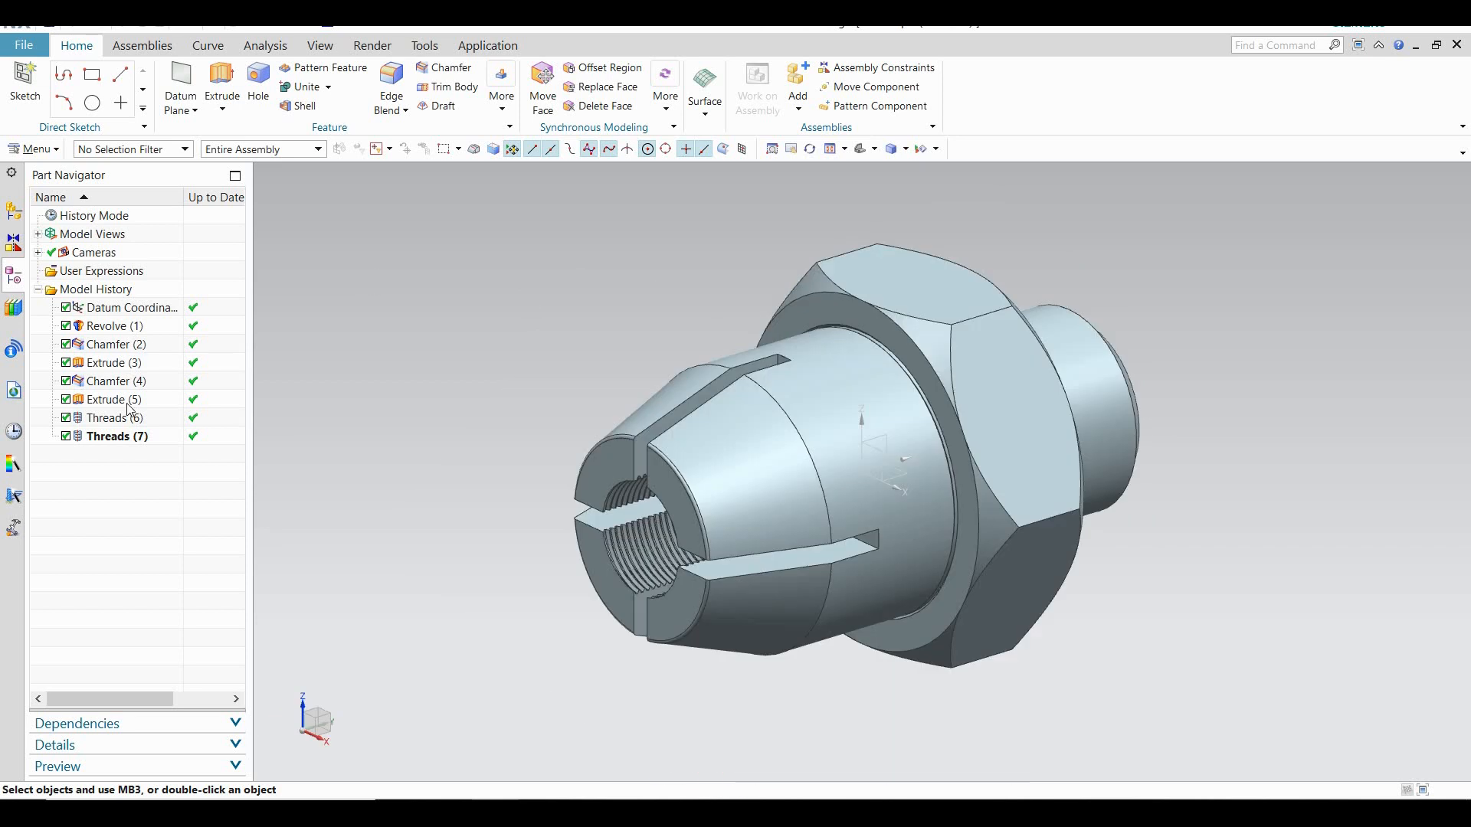
Suppress and delete the chamfer on the outer end of the short cylinder beyond the hexagonal flange
left_click(66, 381)
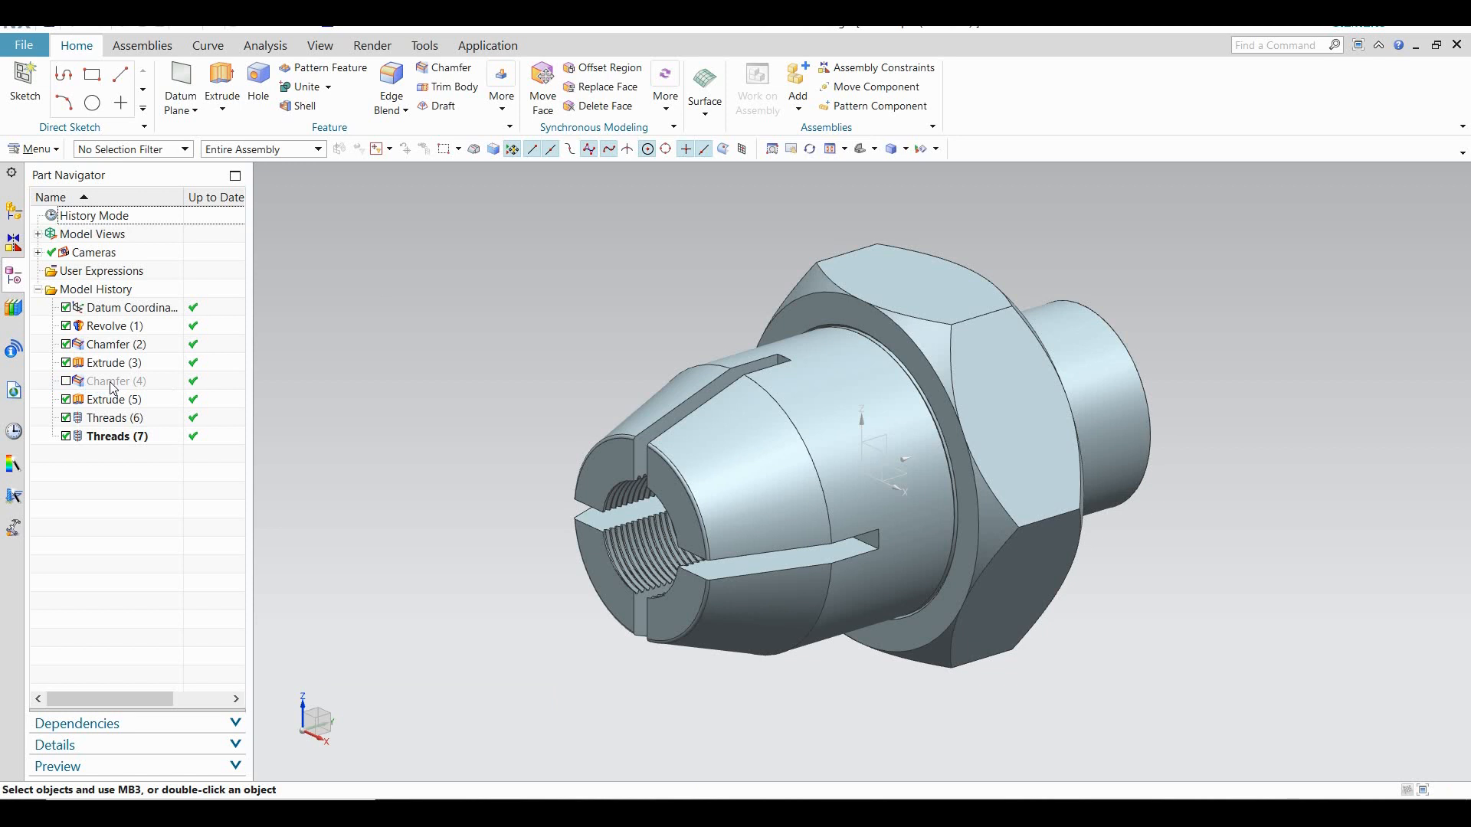
right_click(113, 389)
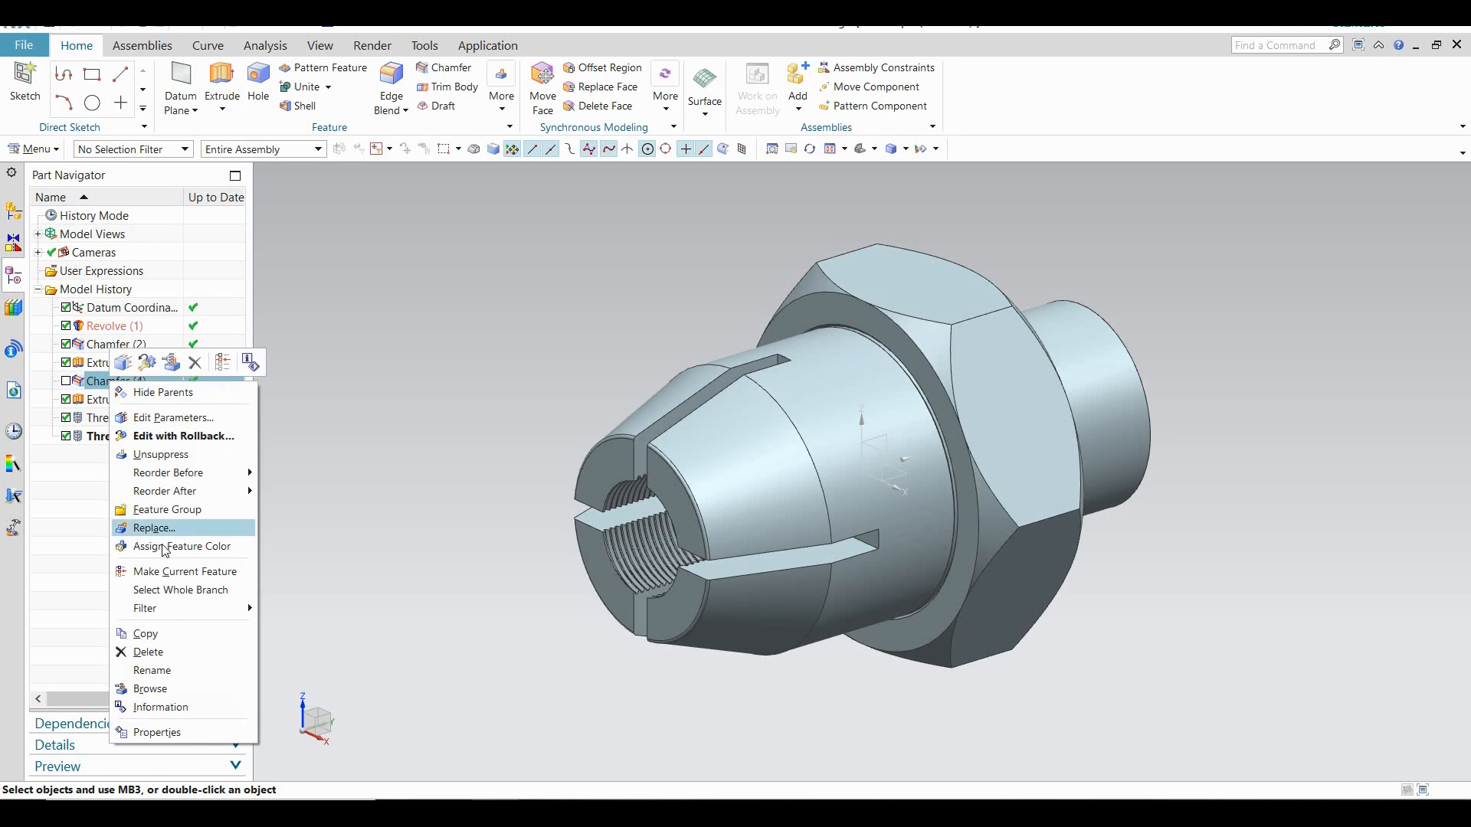
left_click(148, 651)
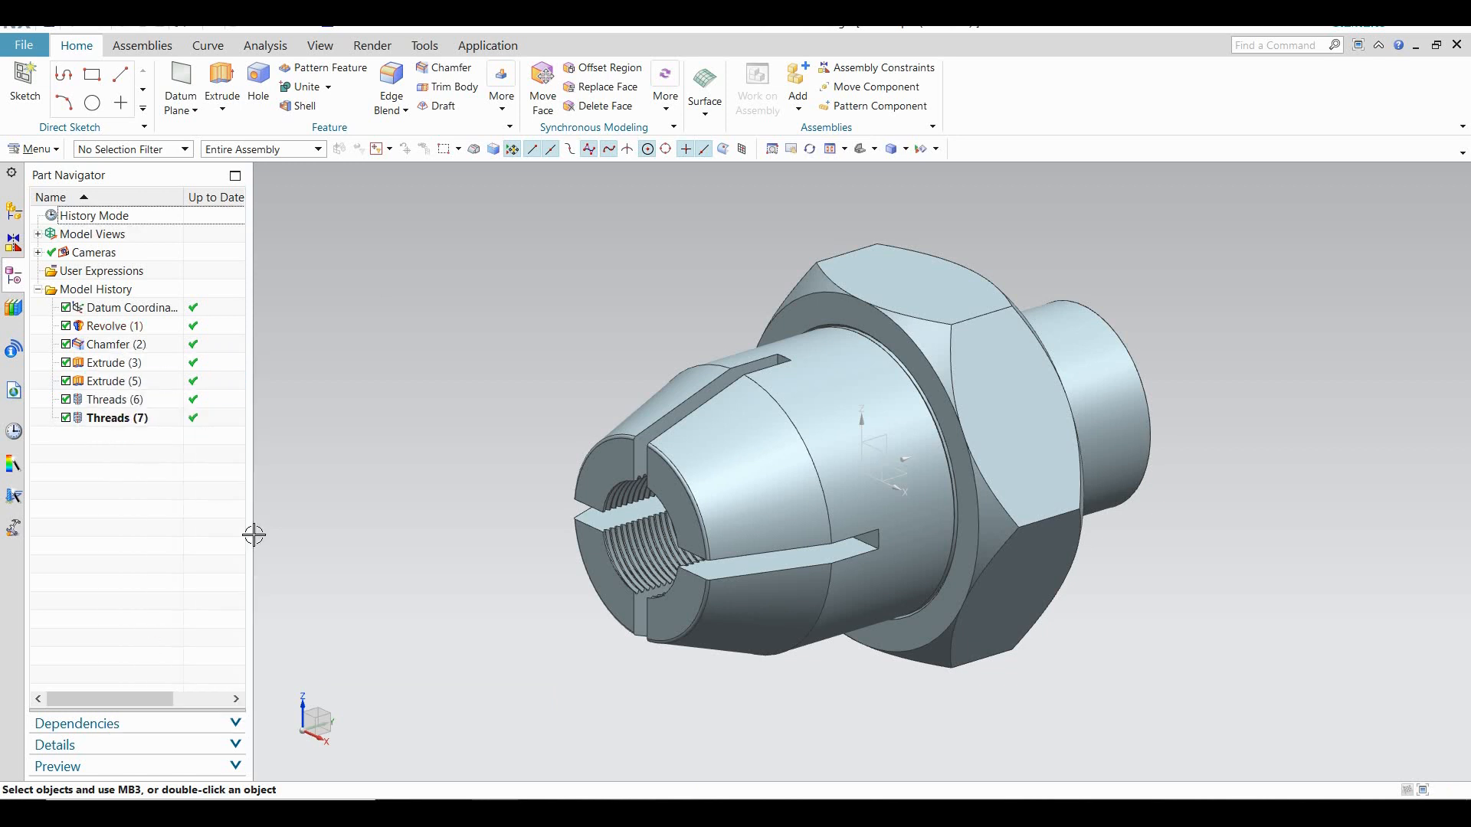
Add a detailed right-hand thread to the short outer cylinder with 58.5 mm minor diameter, about 41.29 mm length, 1.5 mm pitch and 60° angle
left_click(52, 150)
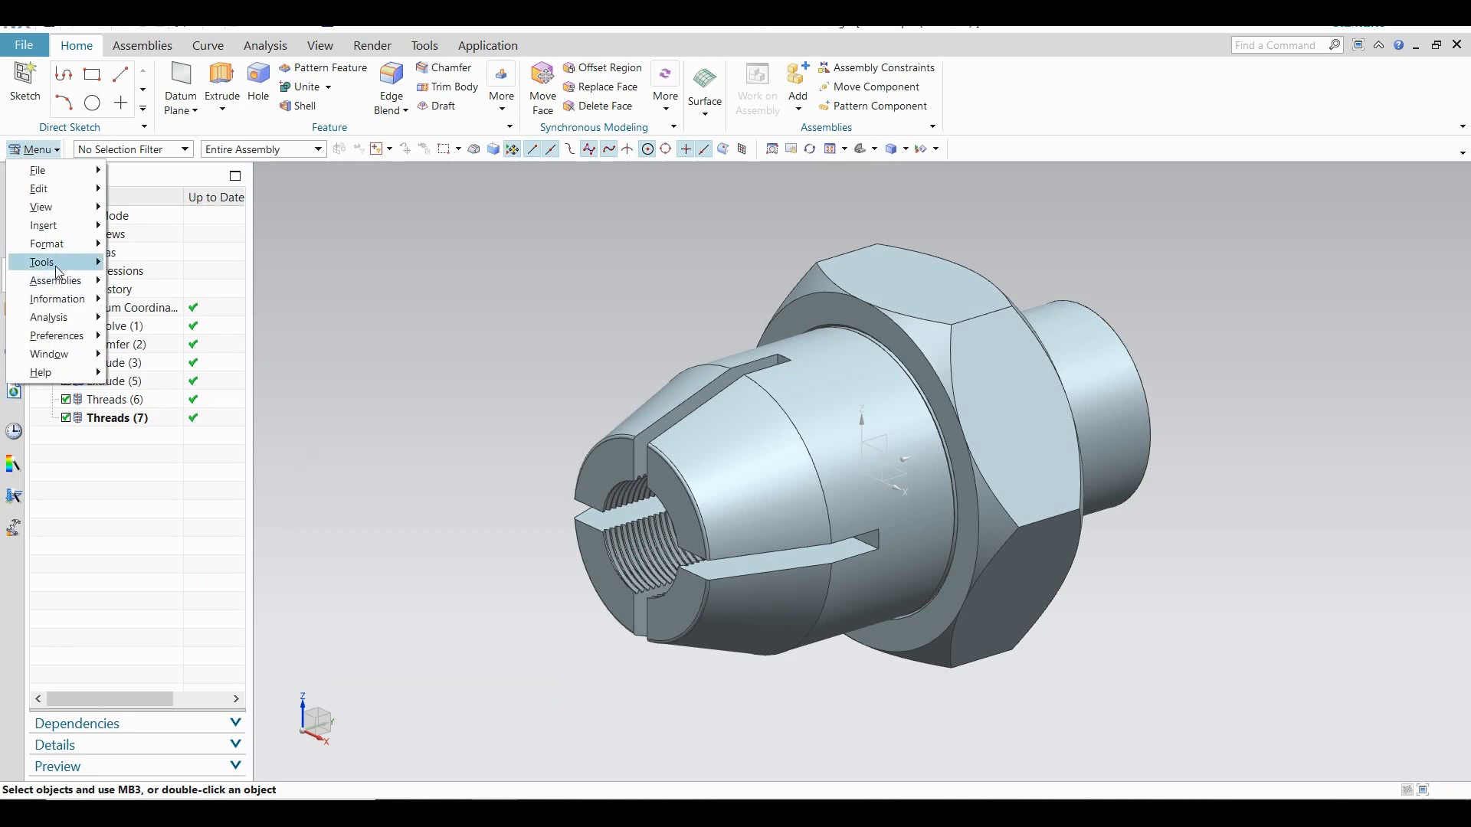
left_click(44, 226)
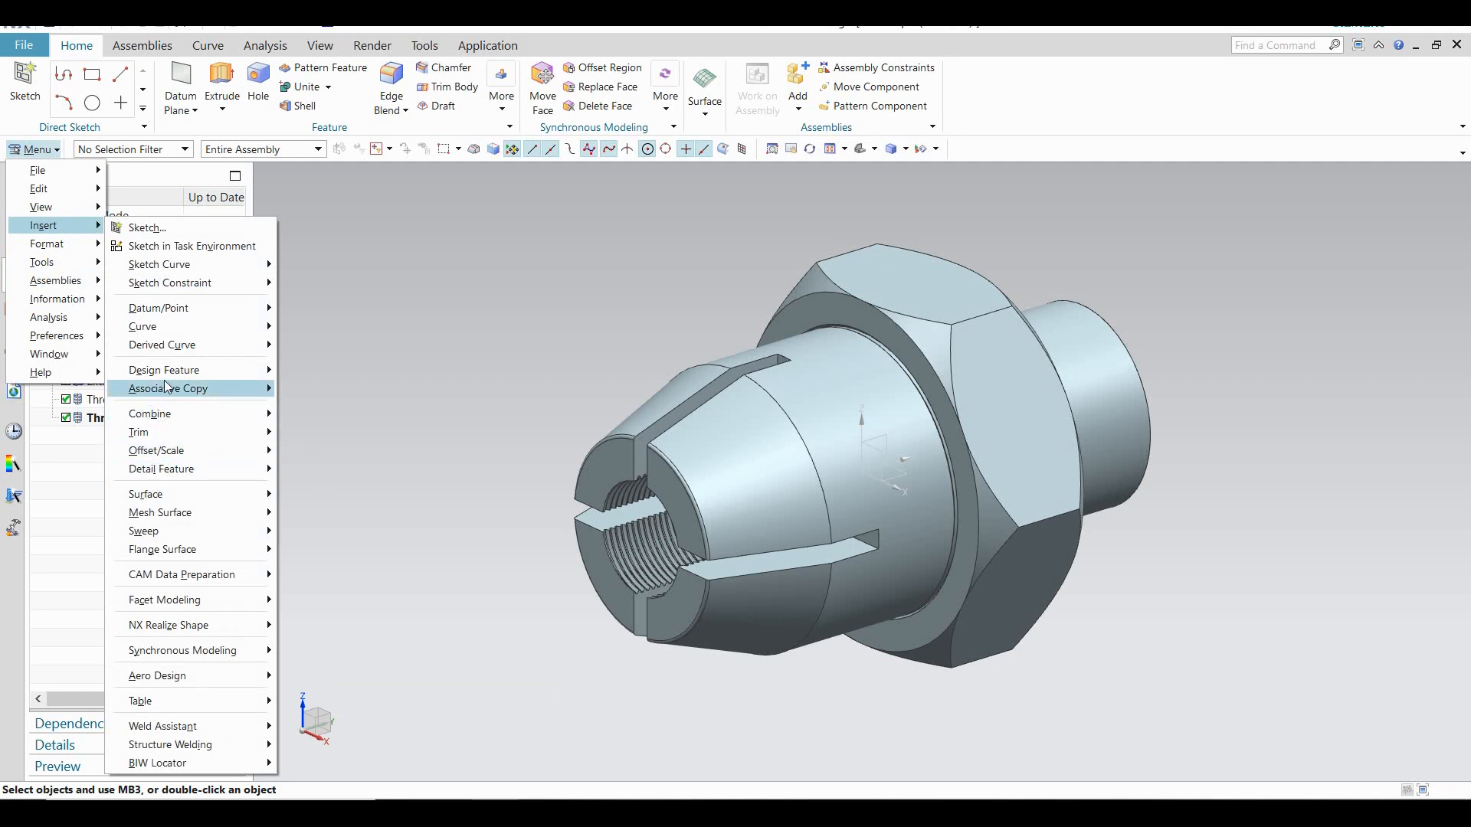
mouse_move(164, 373)
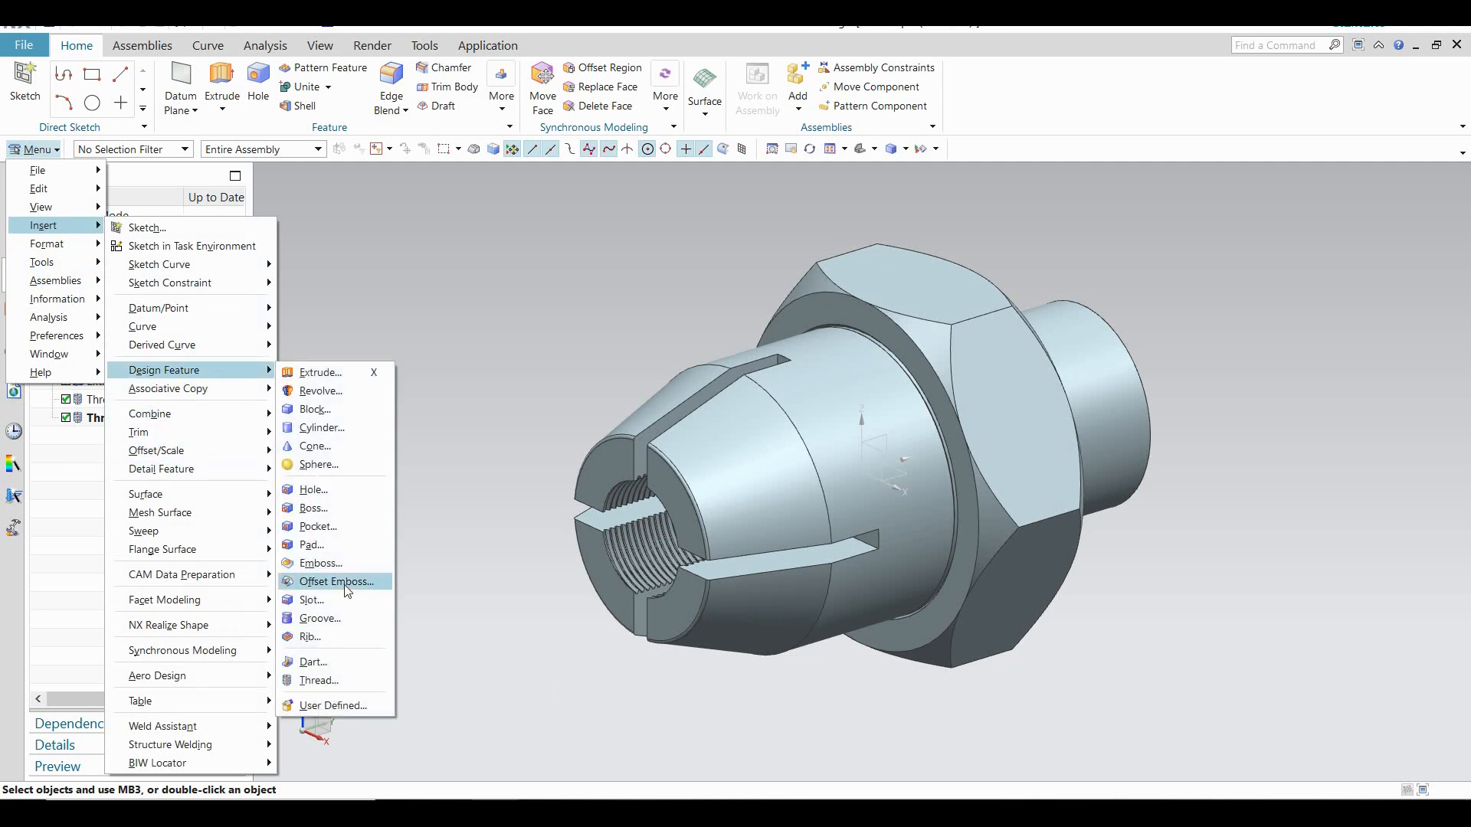
left_click(315, 682)
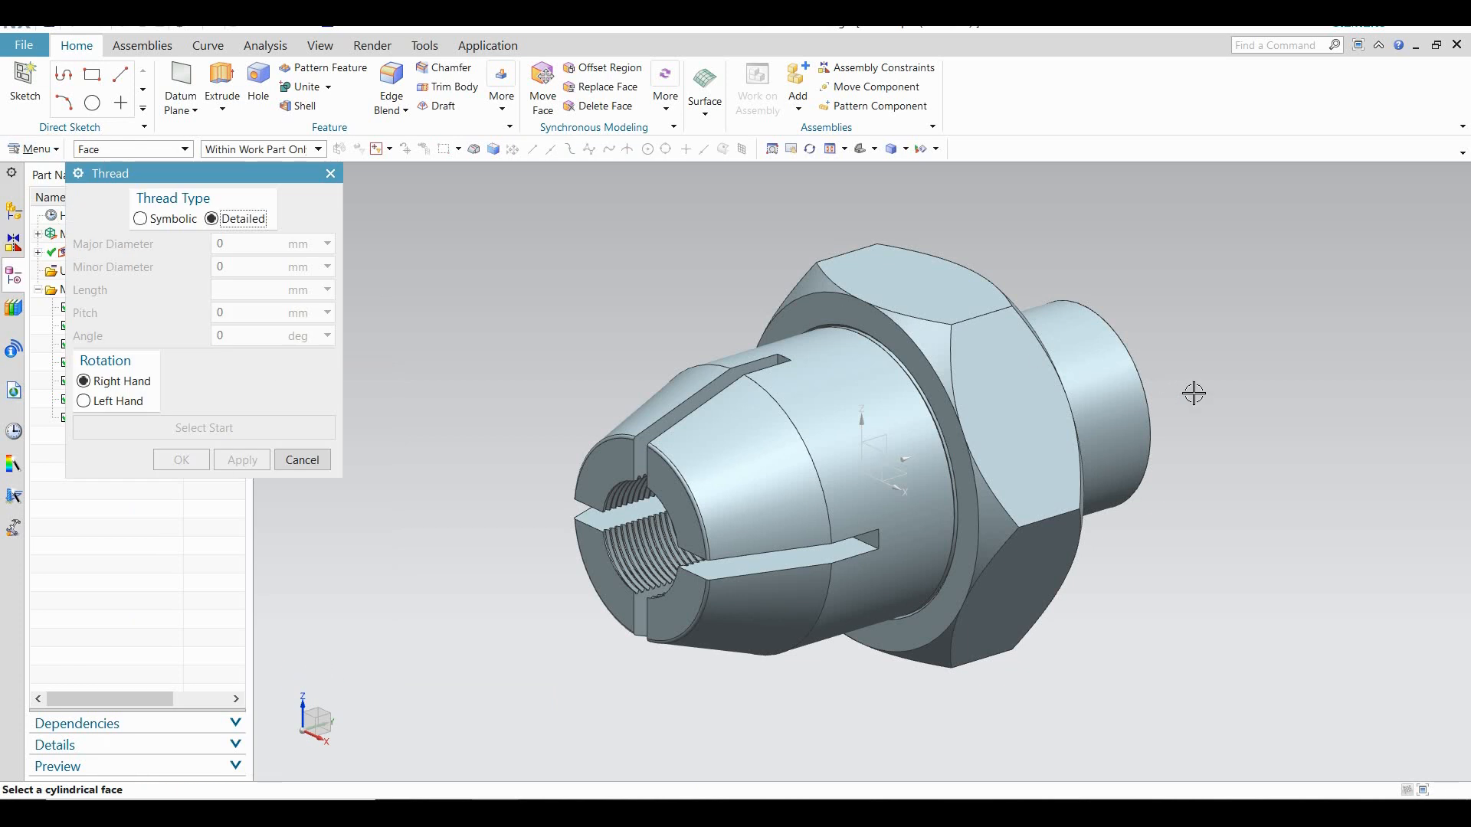
left_click(1120, 428)
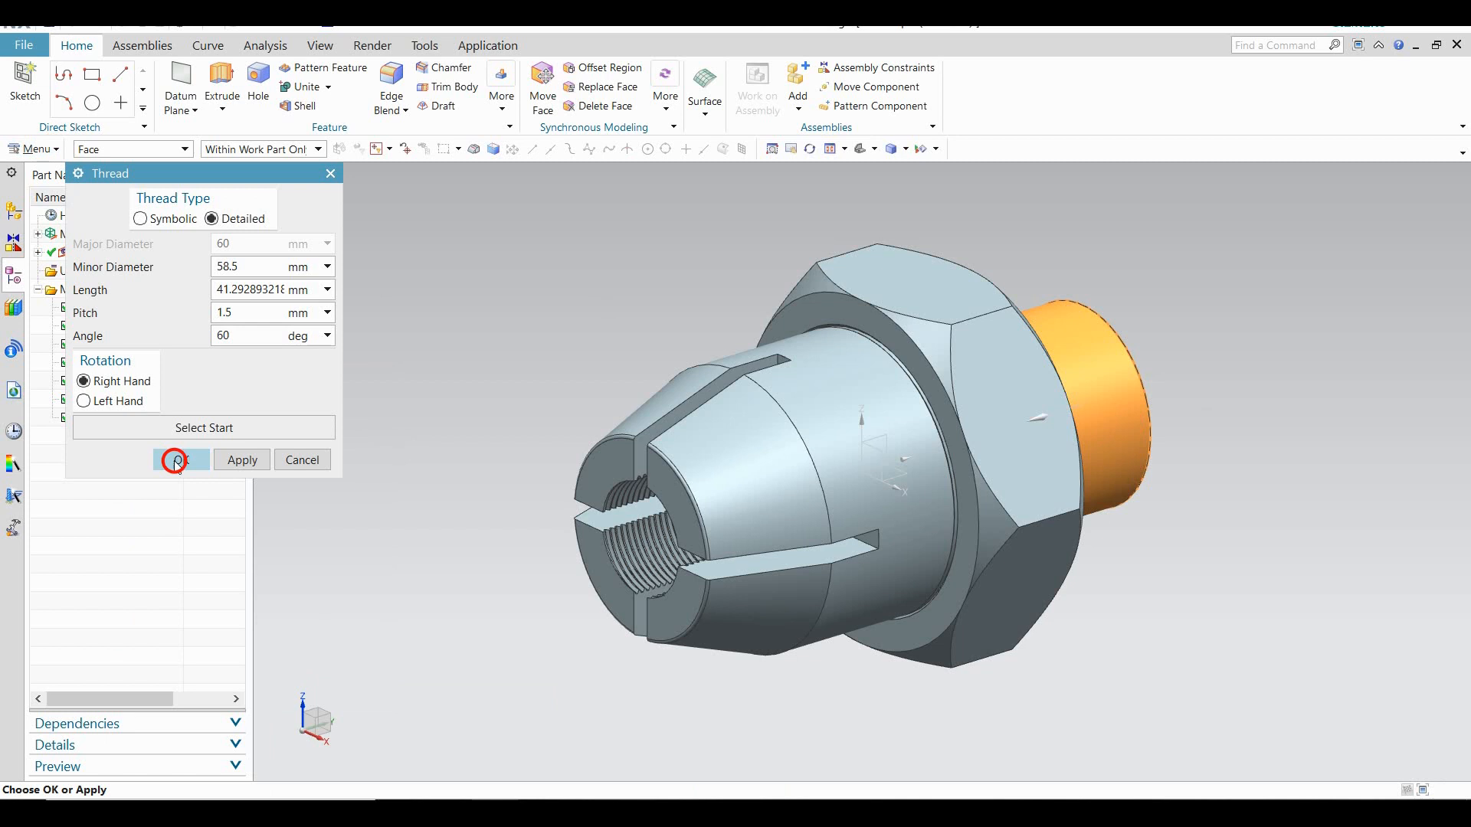
left_click(176, 461)
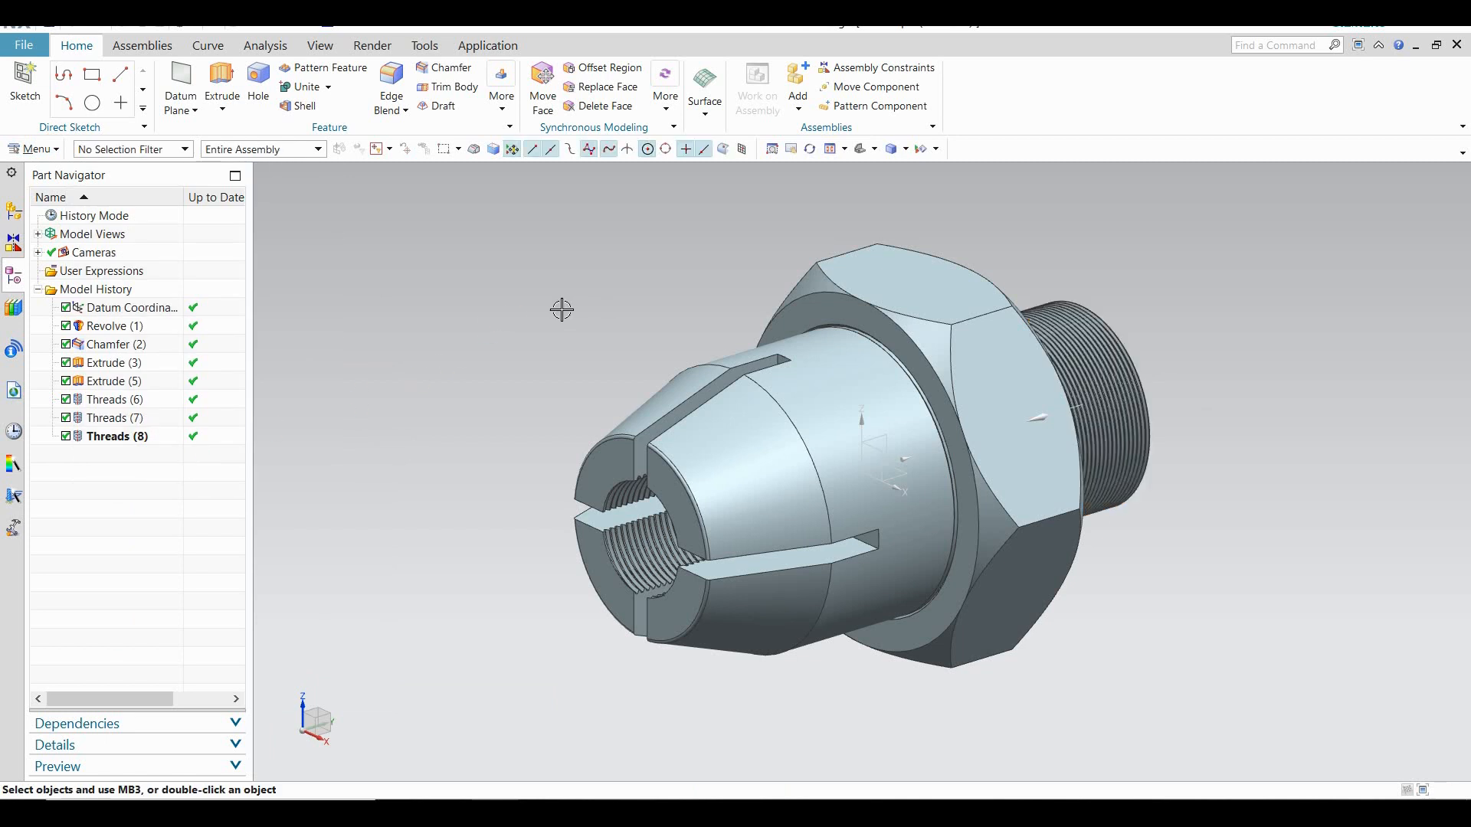
Inspect the external thread, hexagonal flange and slotted end of the fitting from different directions
middle_click_drag(577, 298, 535, 332)
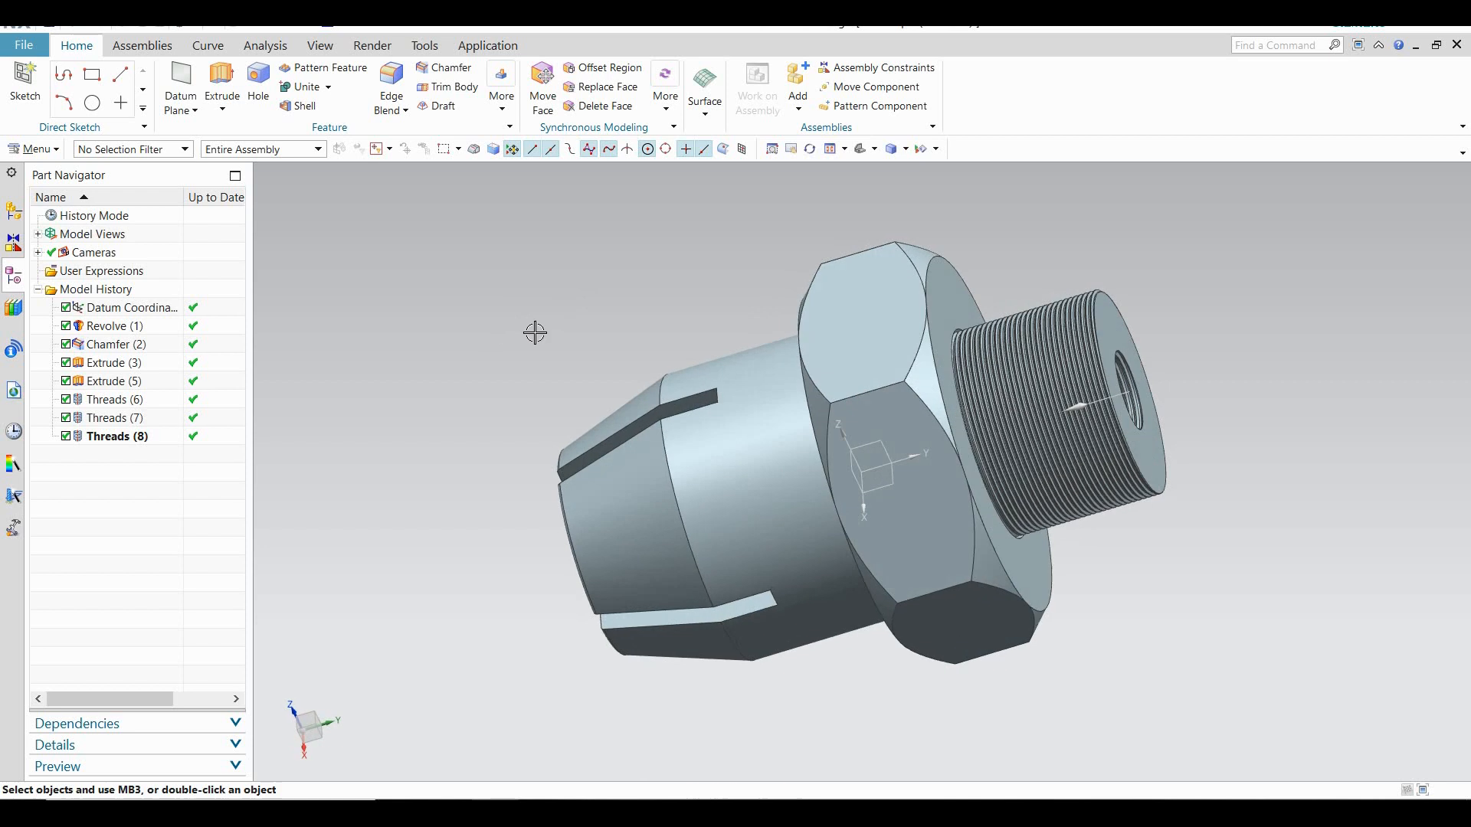
left_click(862, 150)
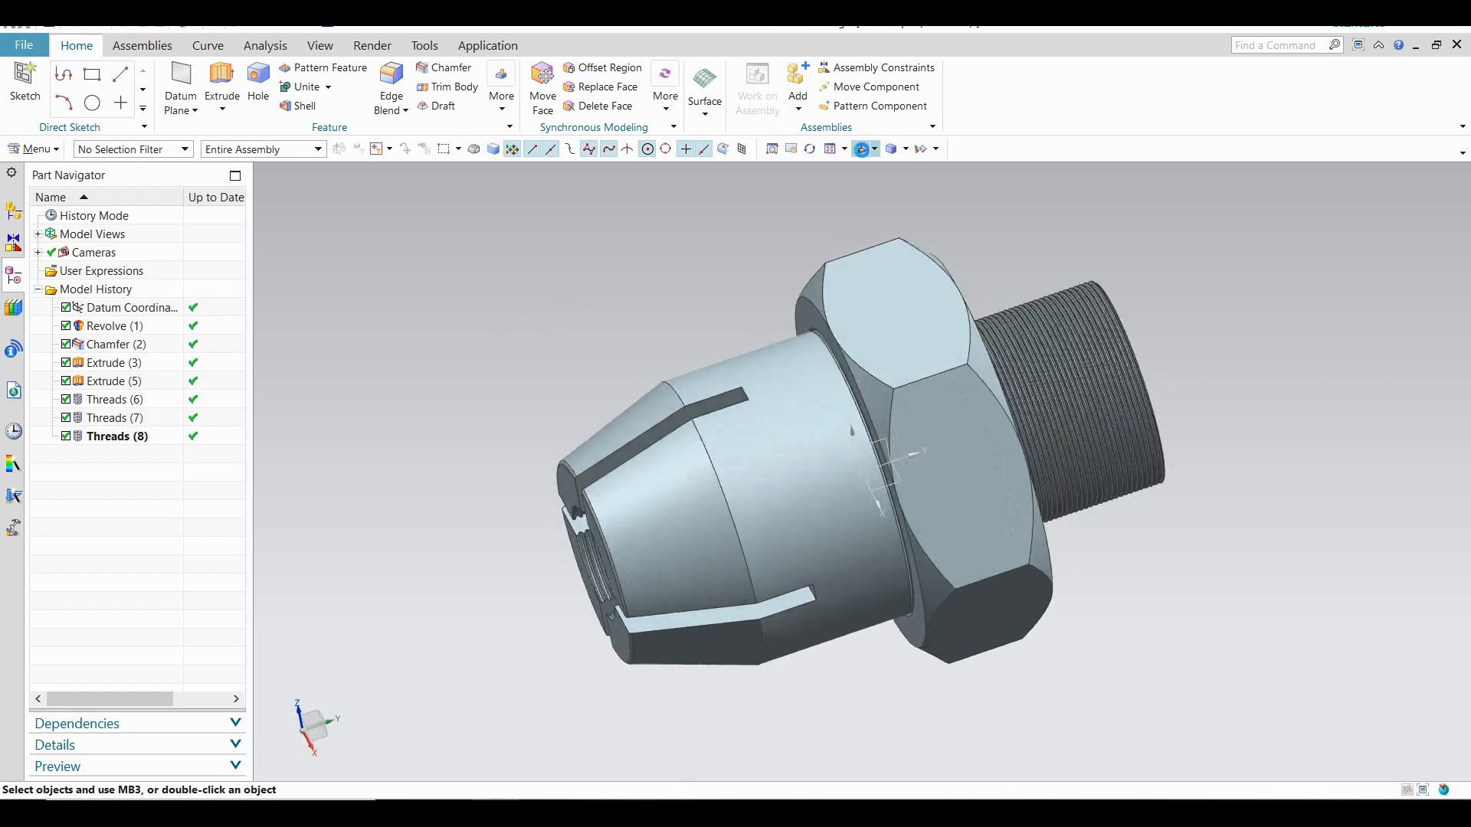
middle_click_drag(730, 340, 685, 352)
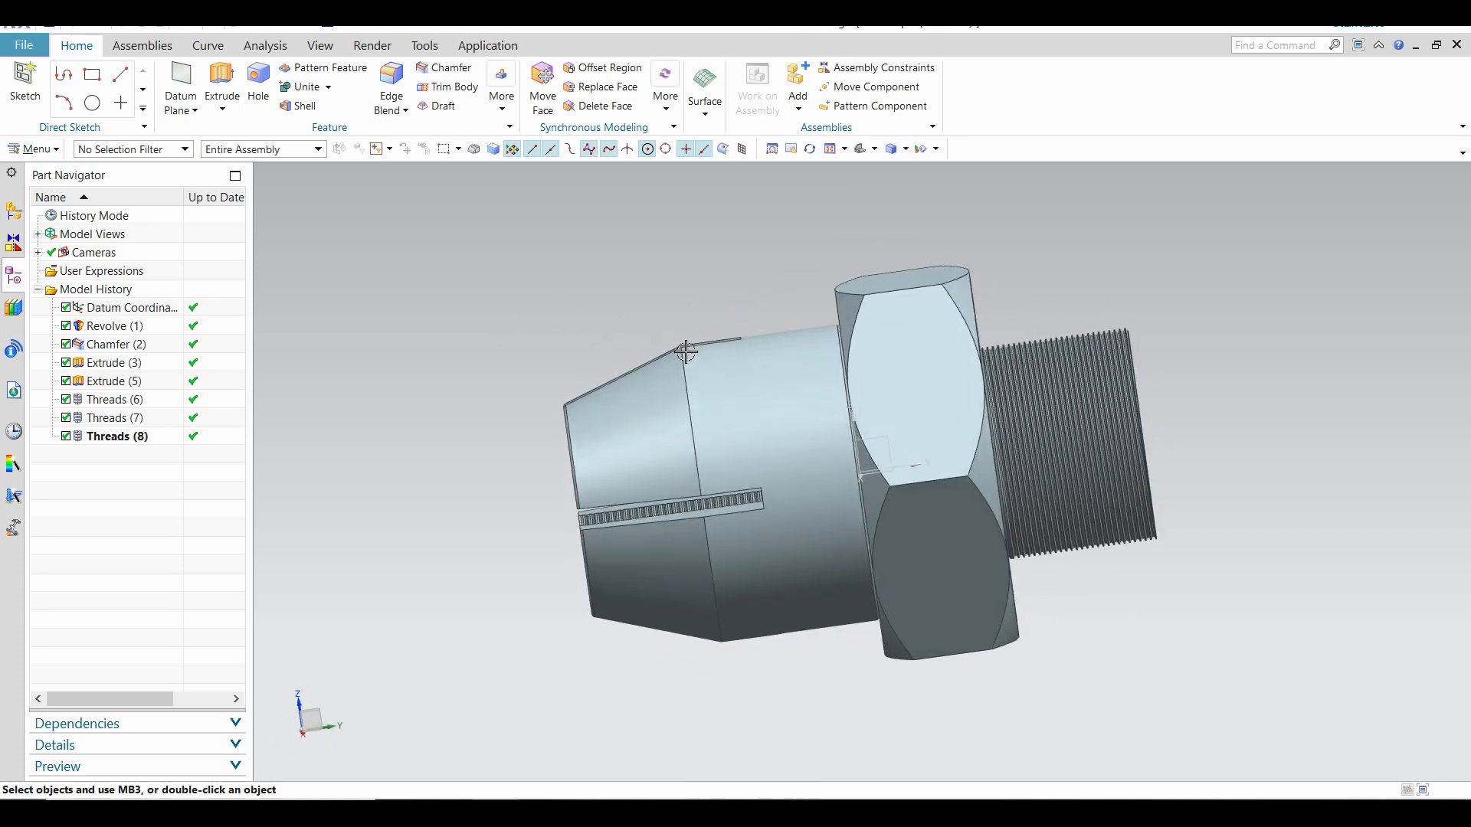
scroll(686, 352, "up", 1)
scroll(686, 353, "down", 2)
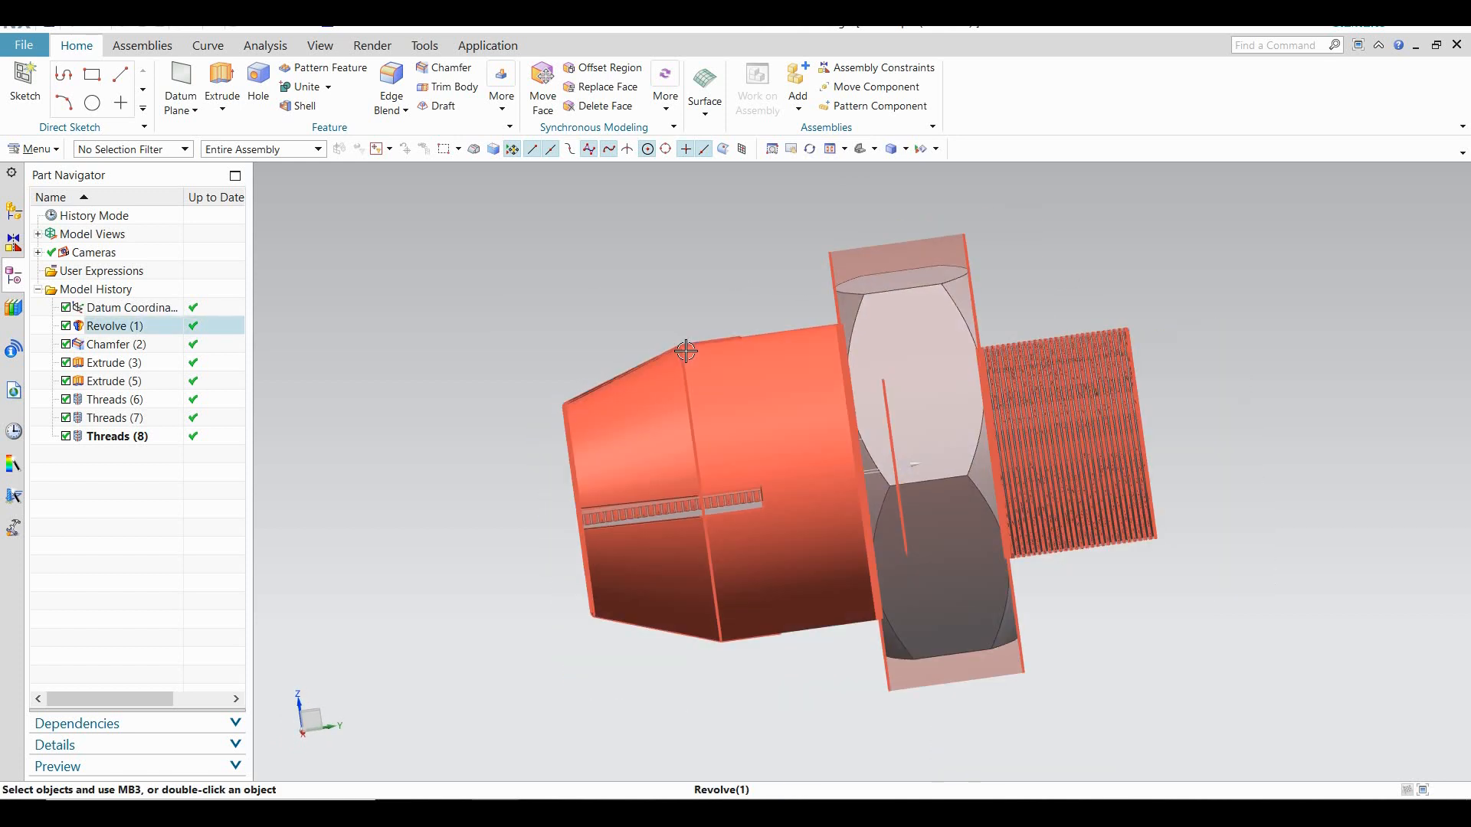